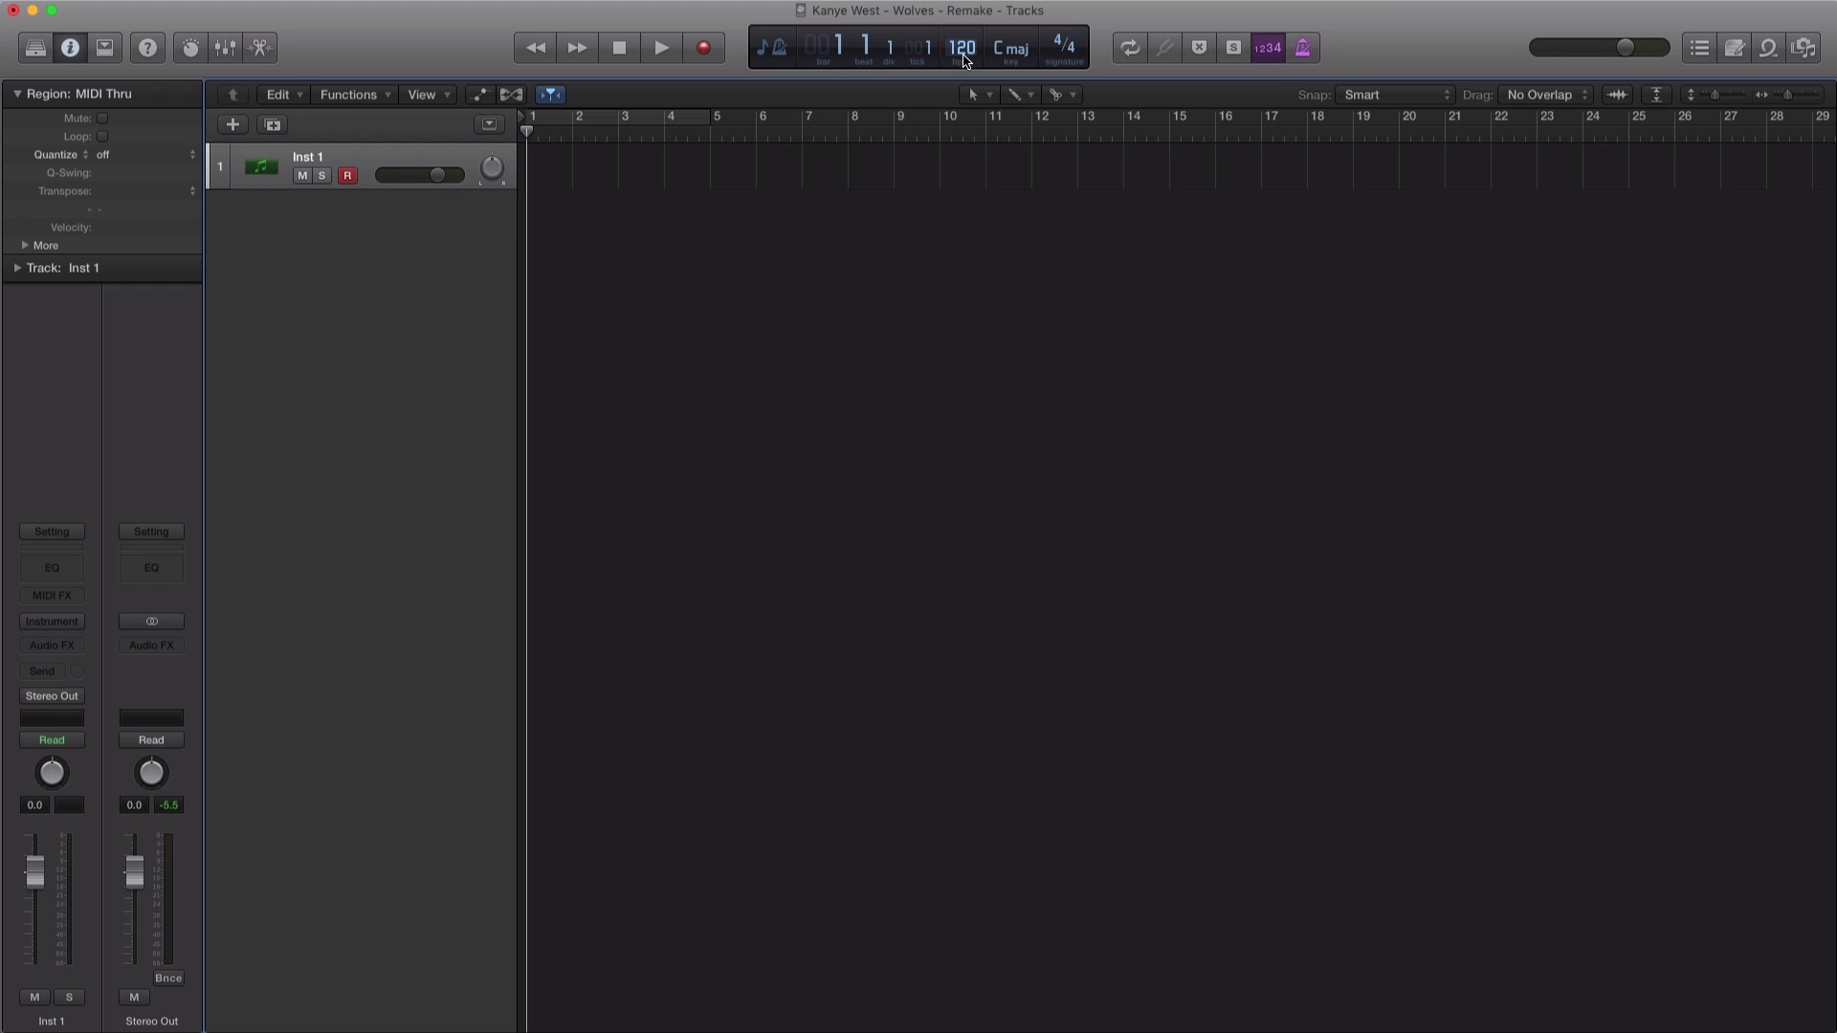
Step: Set the project tempo to 78 and the cycle range from bar 7 to bar 11
double_click(962, 49)
key(Return)
click(807, 128)
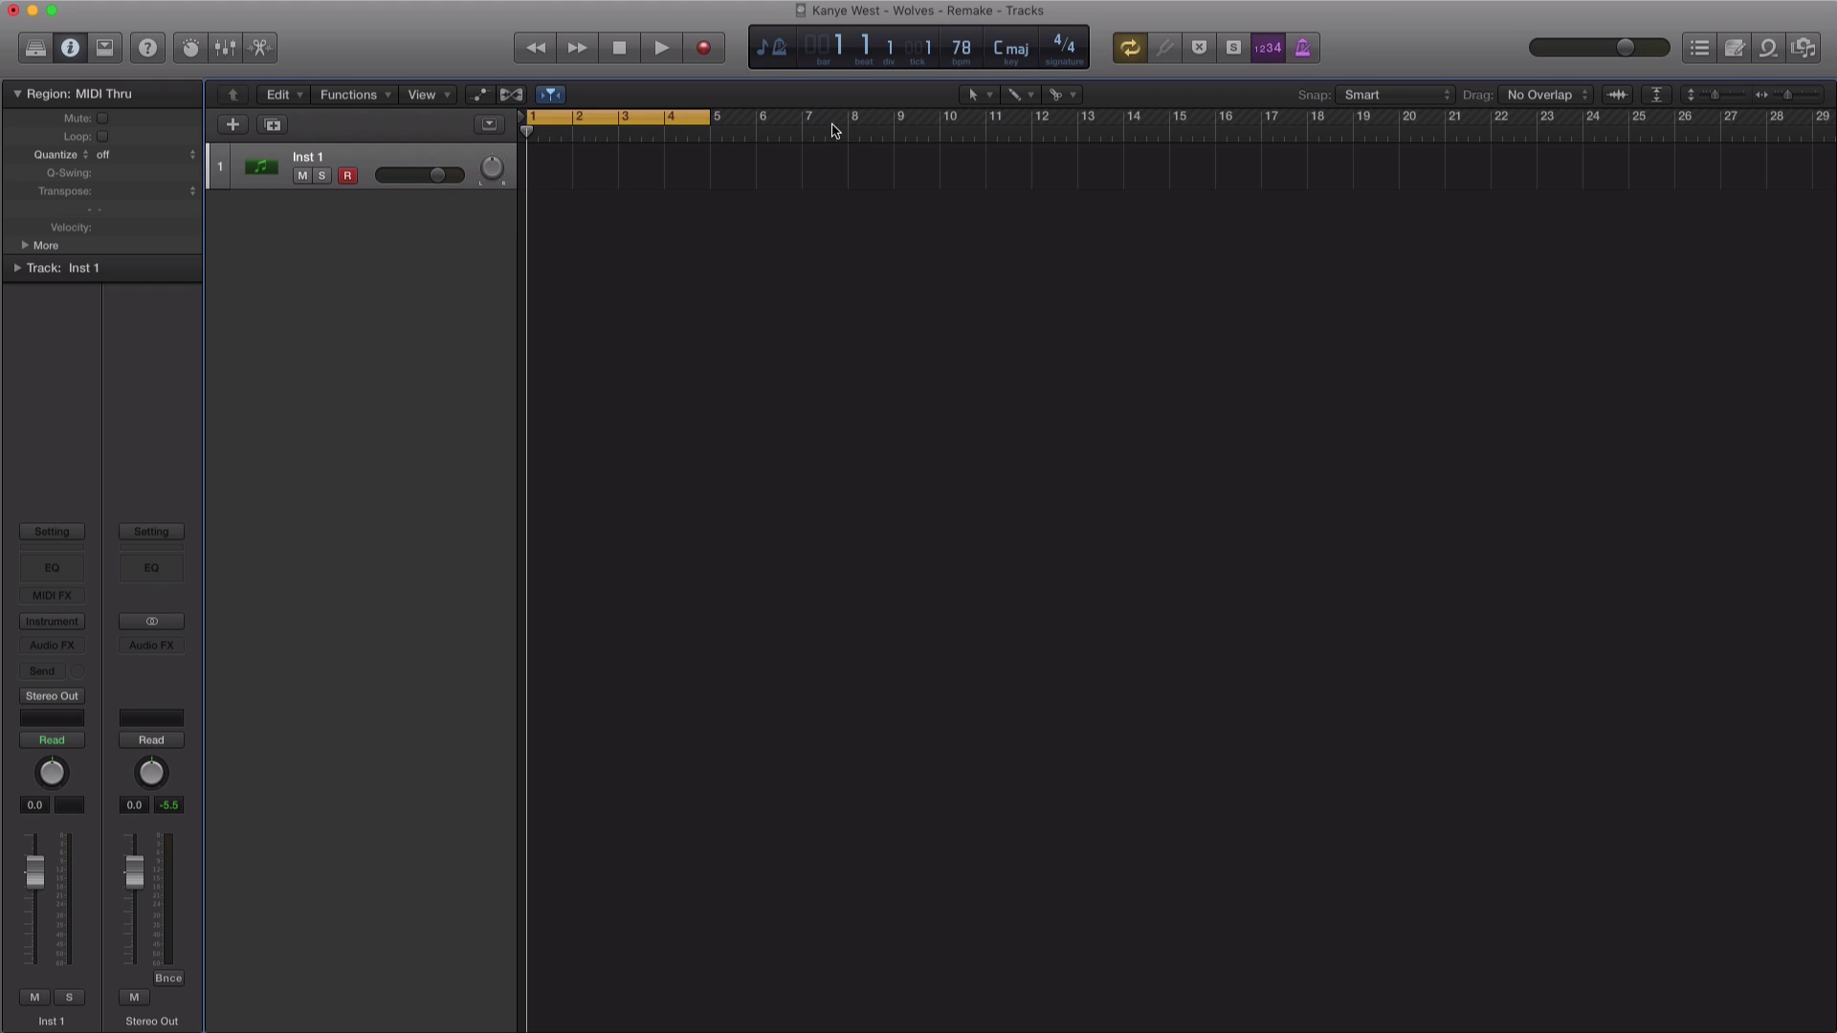
drag(806, 125, 986, 124)
Step: Draw a four-bar MIDI region from bar 7 to bar 11 on the Inst 1 track with the Pencil tool
click(1019, 95)
click(1038, 144)
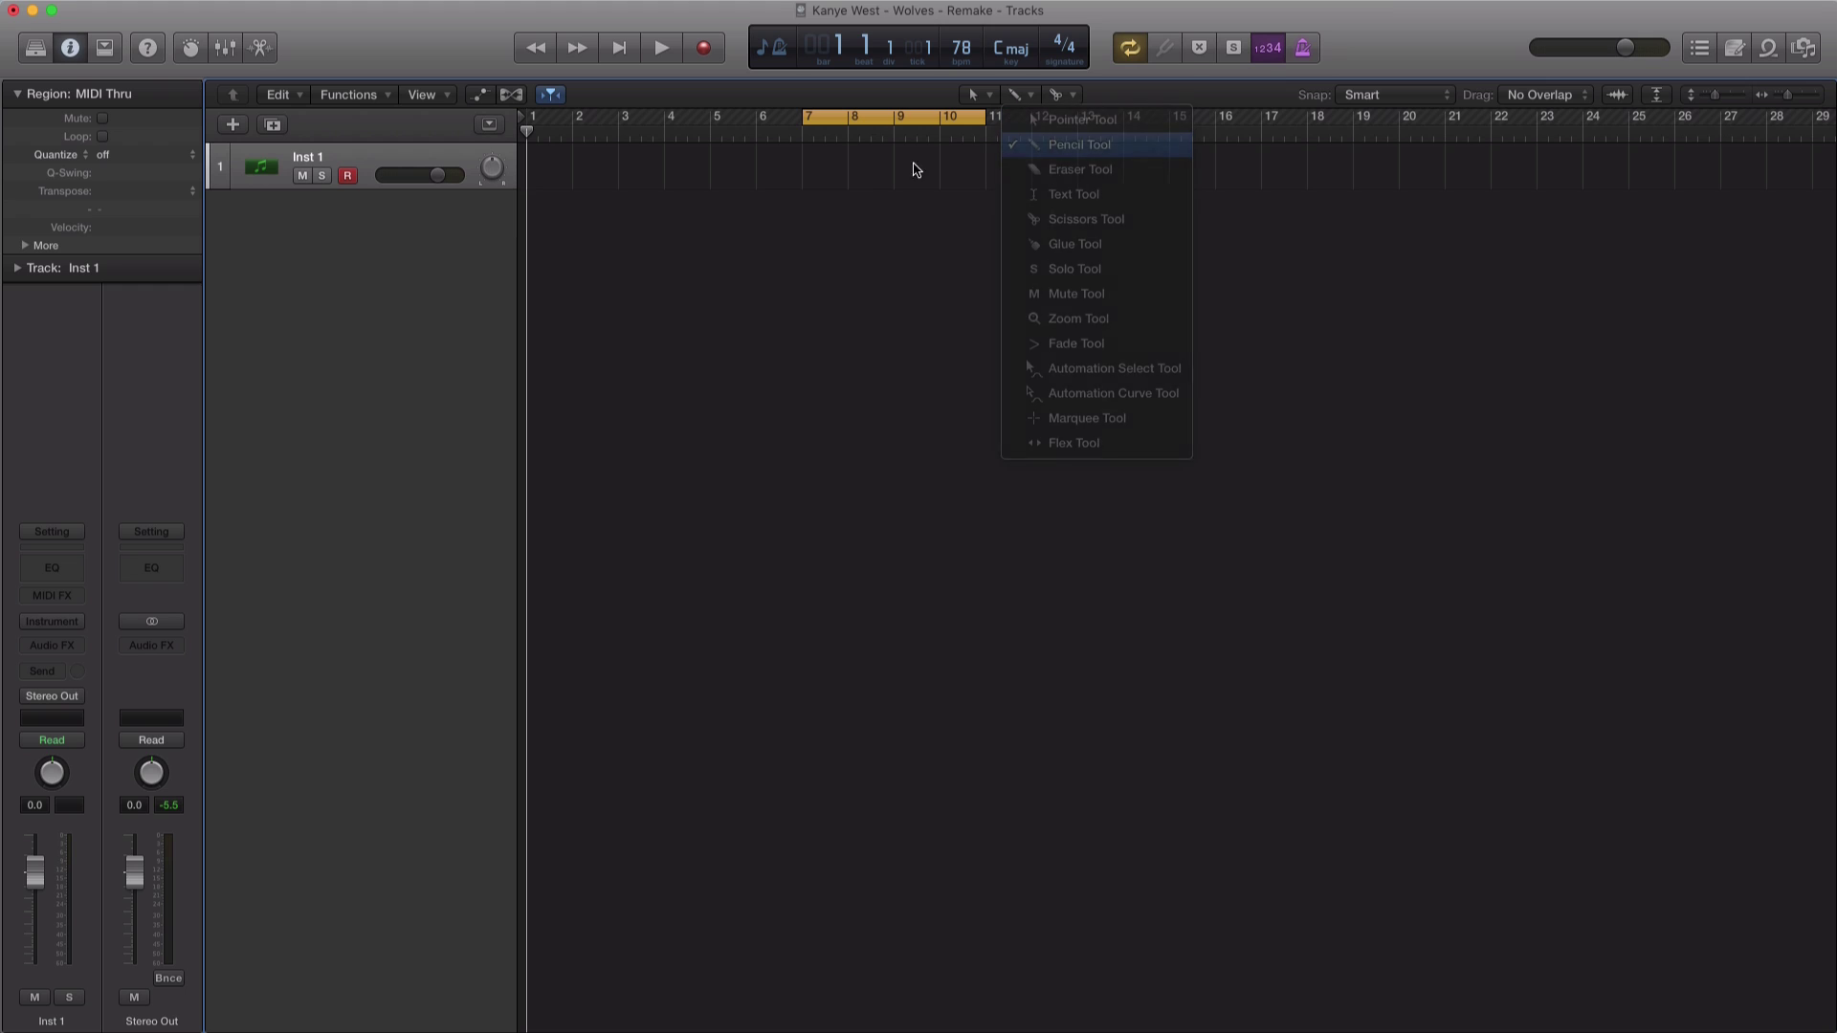
click(819, 178)
drag(843, 179, 990, 185)
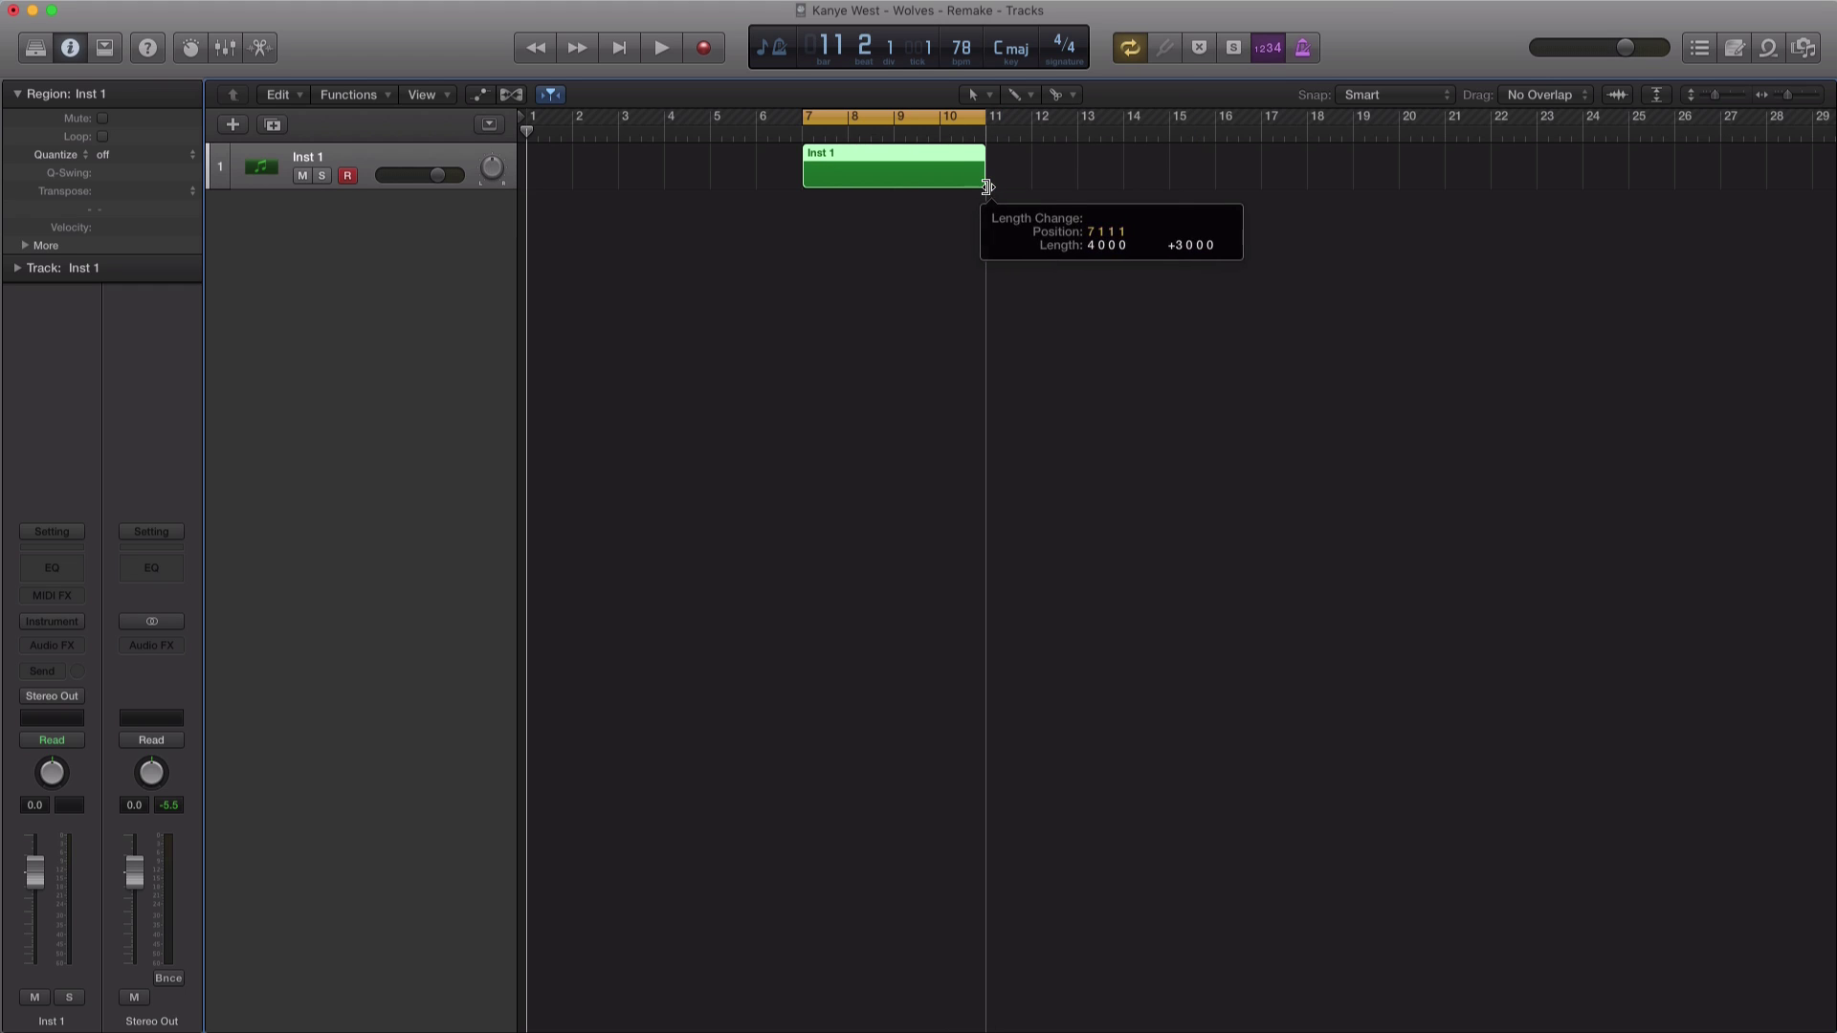
Step: Load a stereo ES2 synthesizer on the Inst 1 track and choose its 808 preset
click(71, 630)
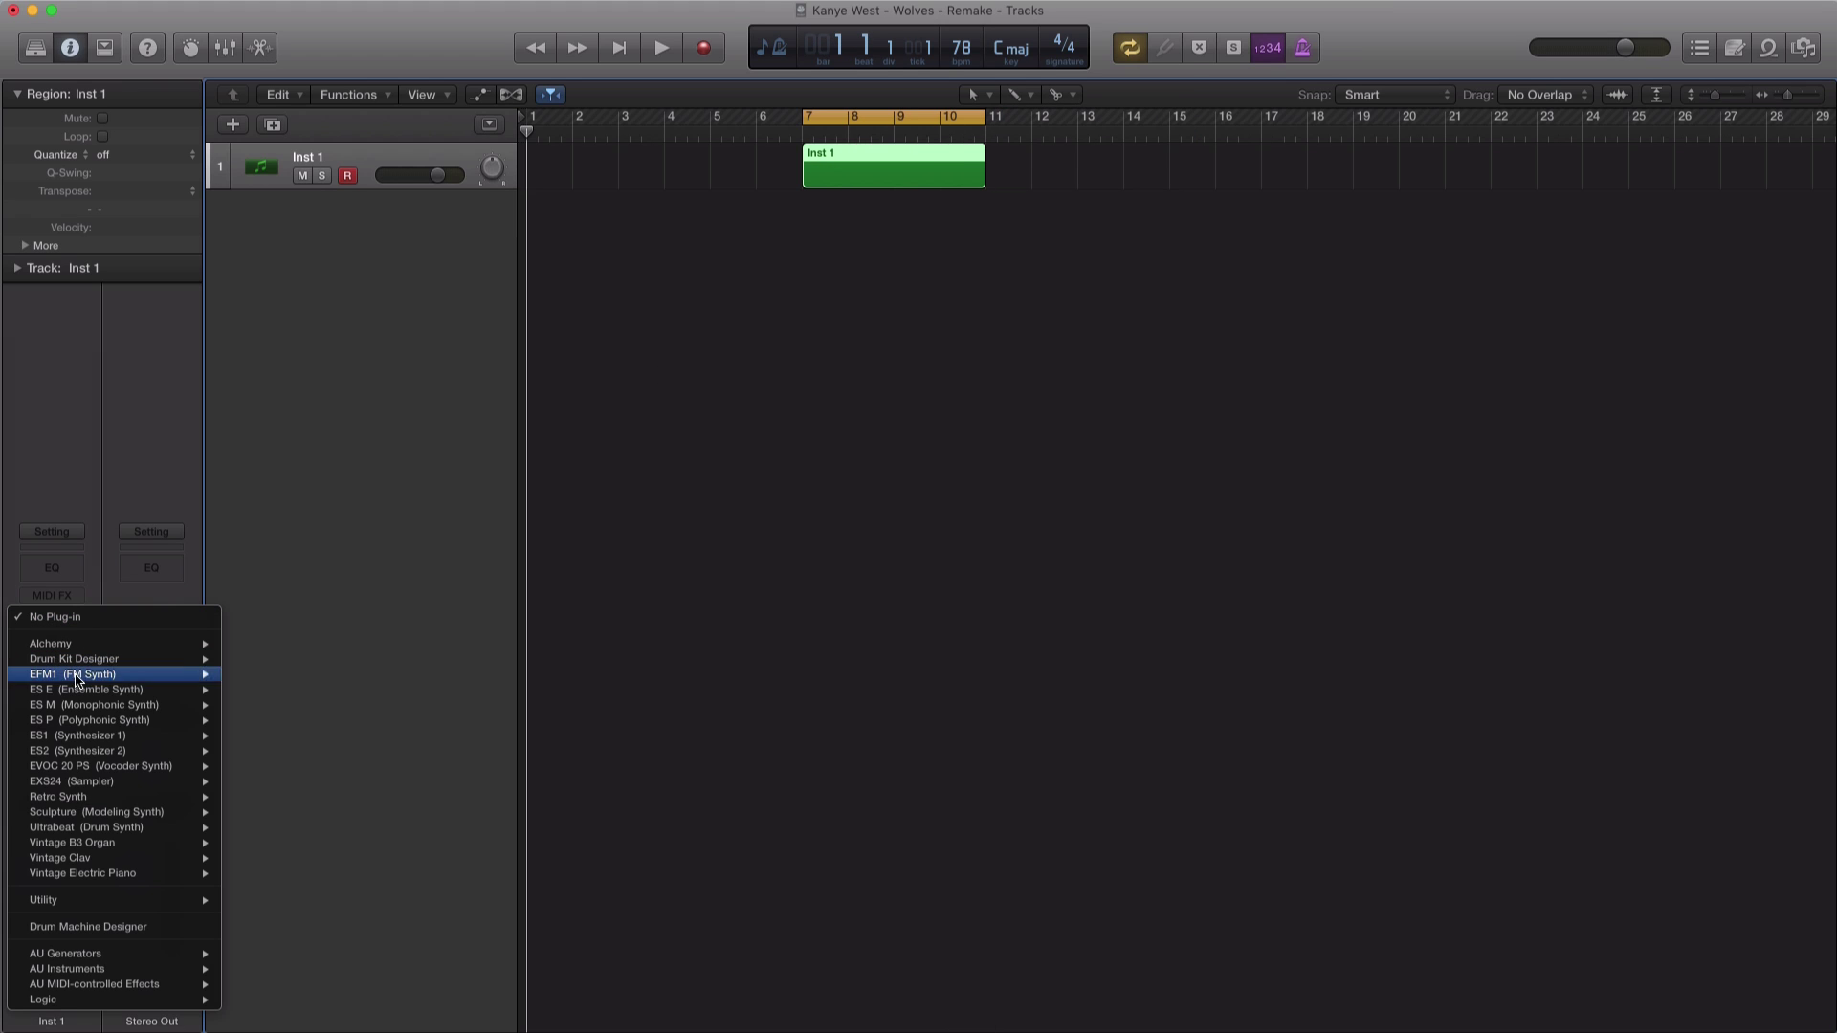
mouse_move(96, 759)
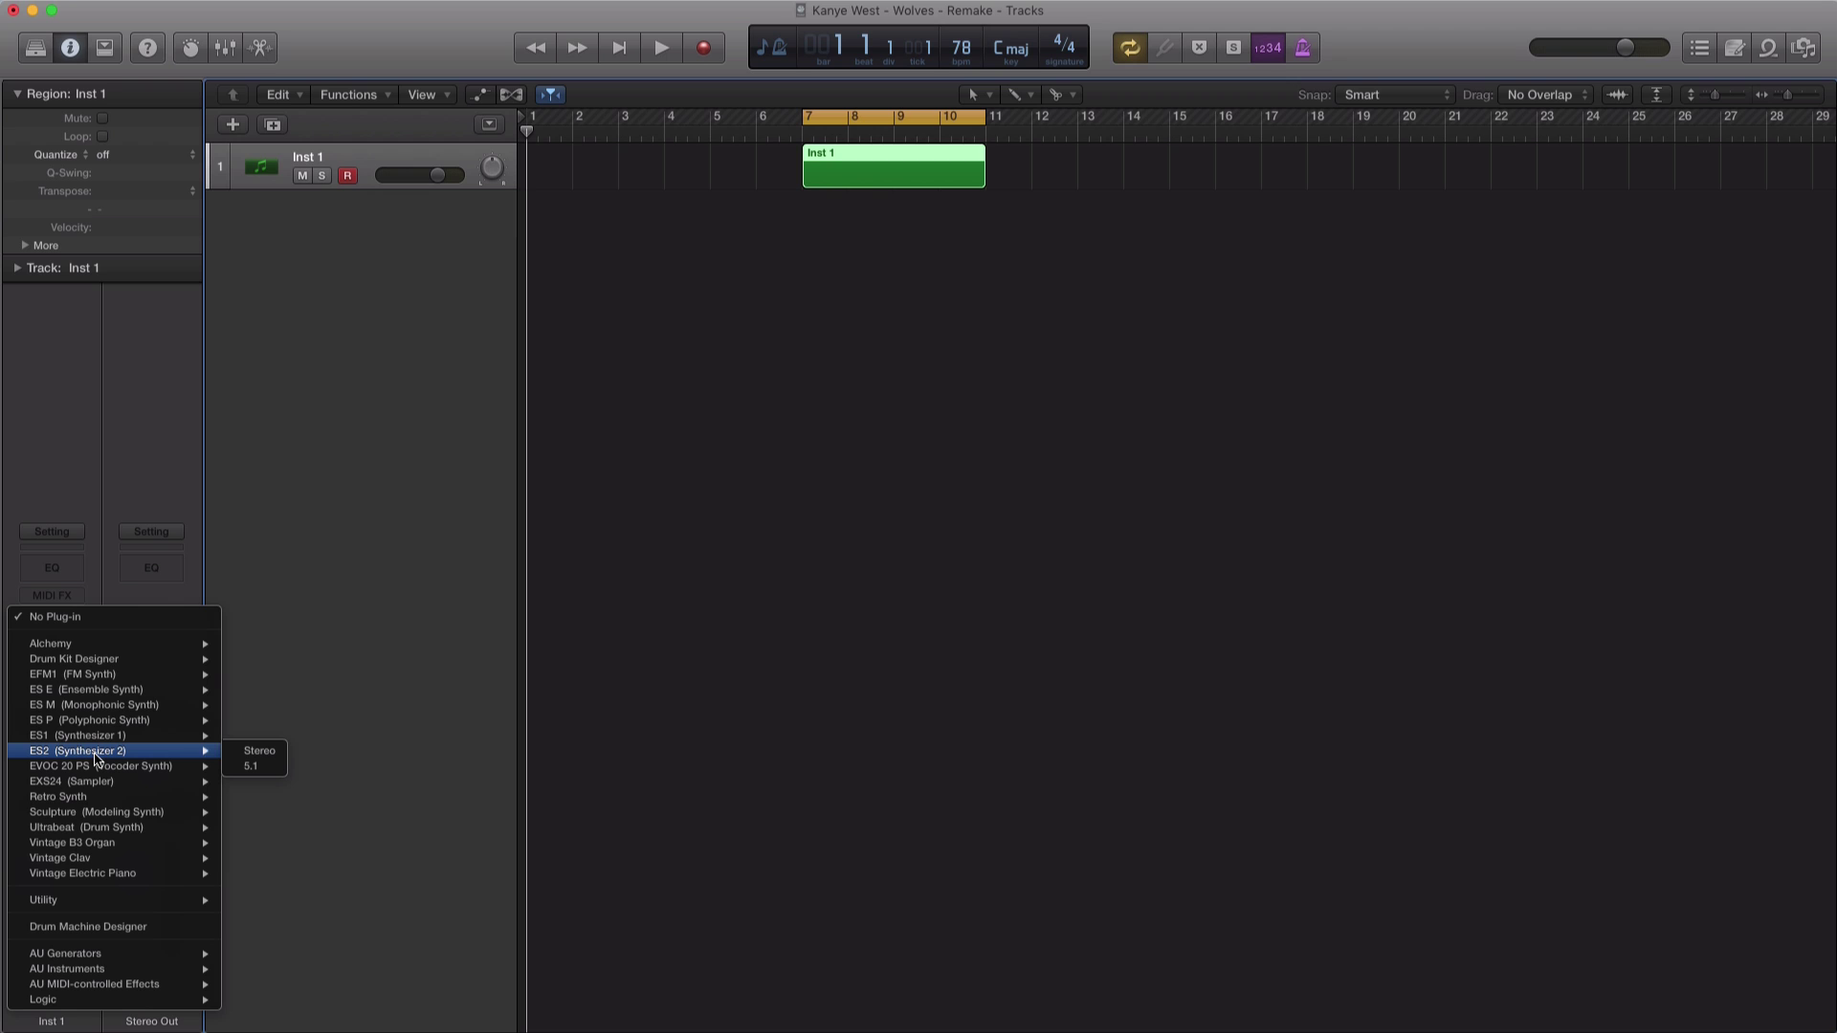
click(250, 752)
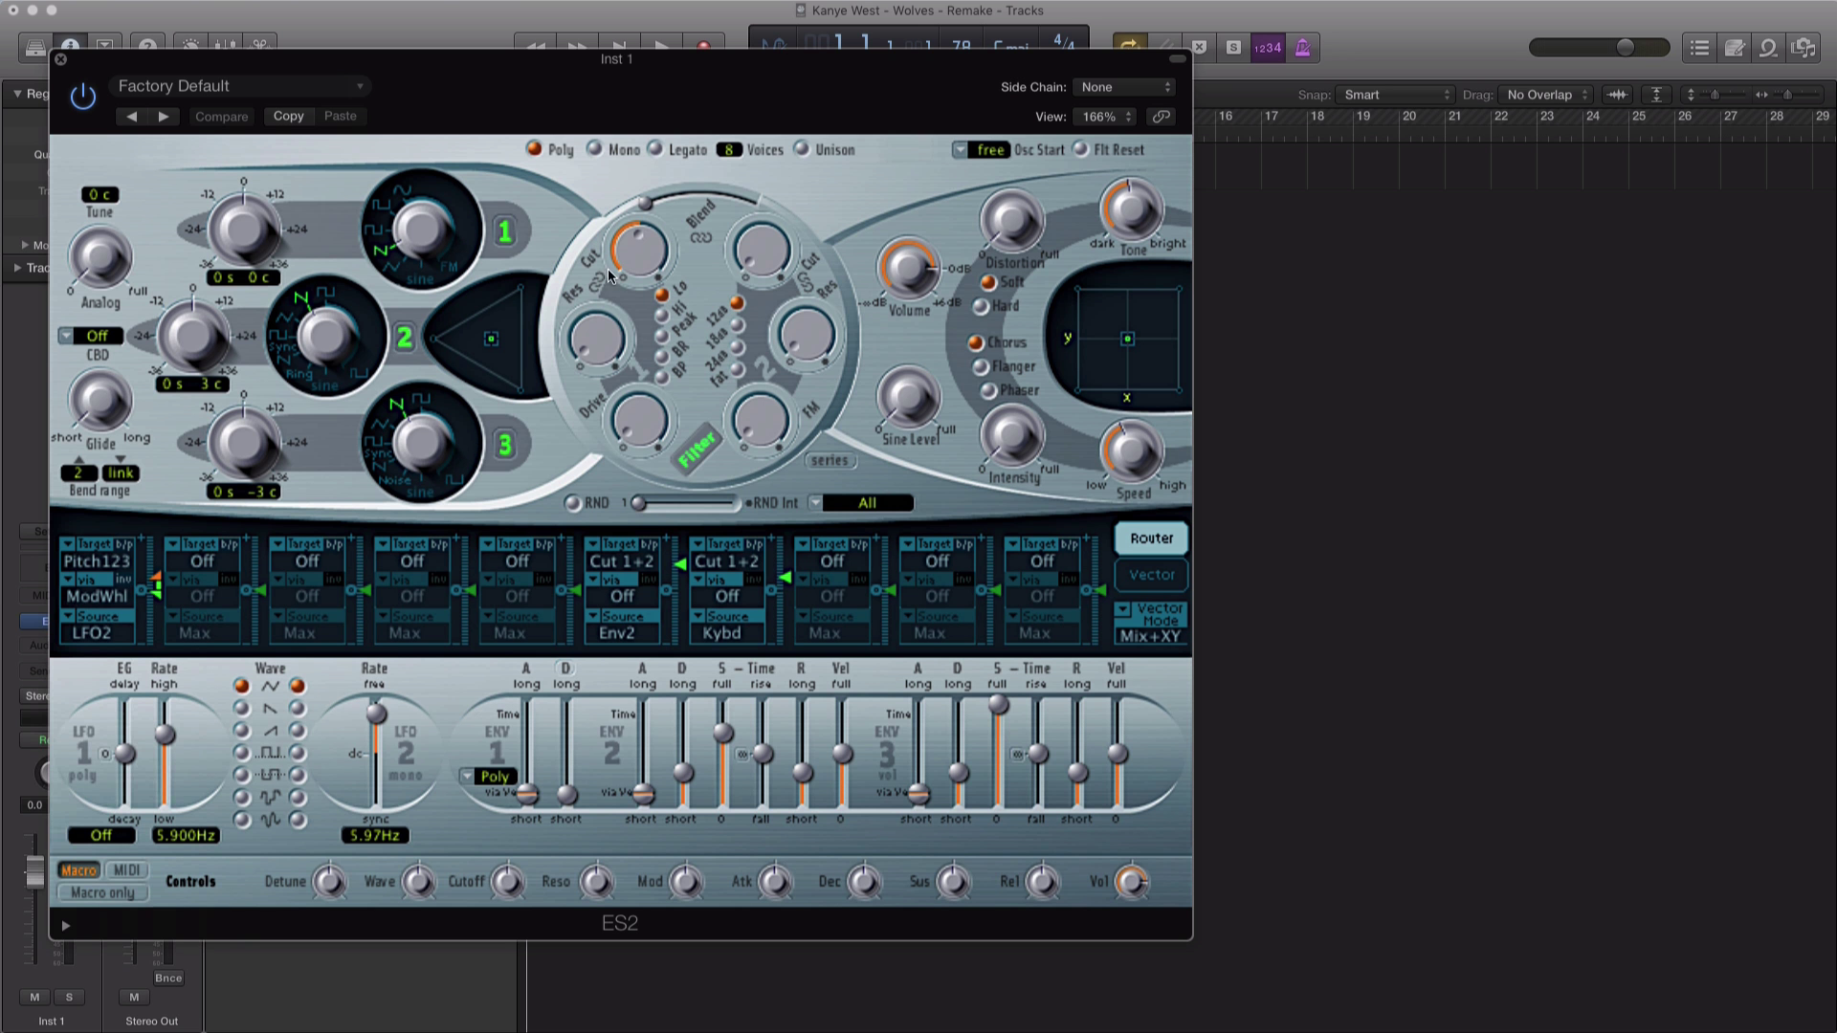
drag(646, 127, 939, 125)
click(645, 93)
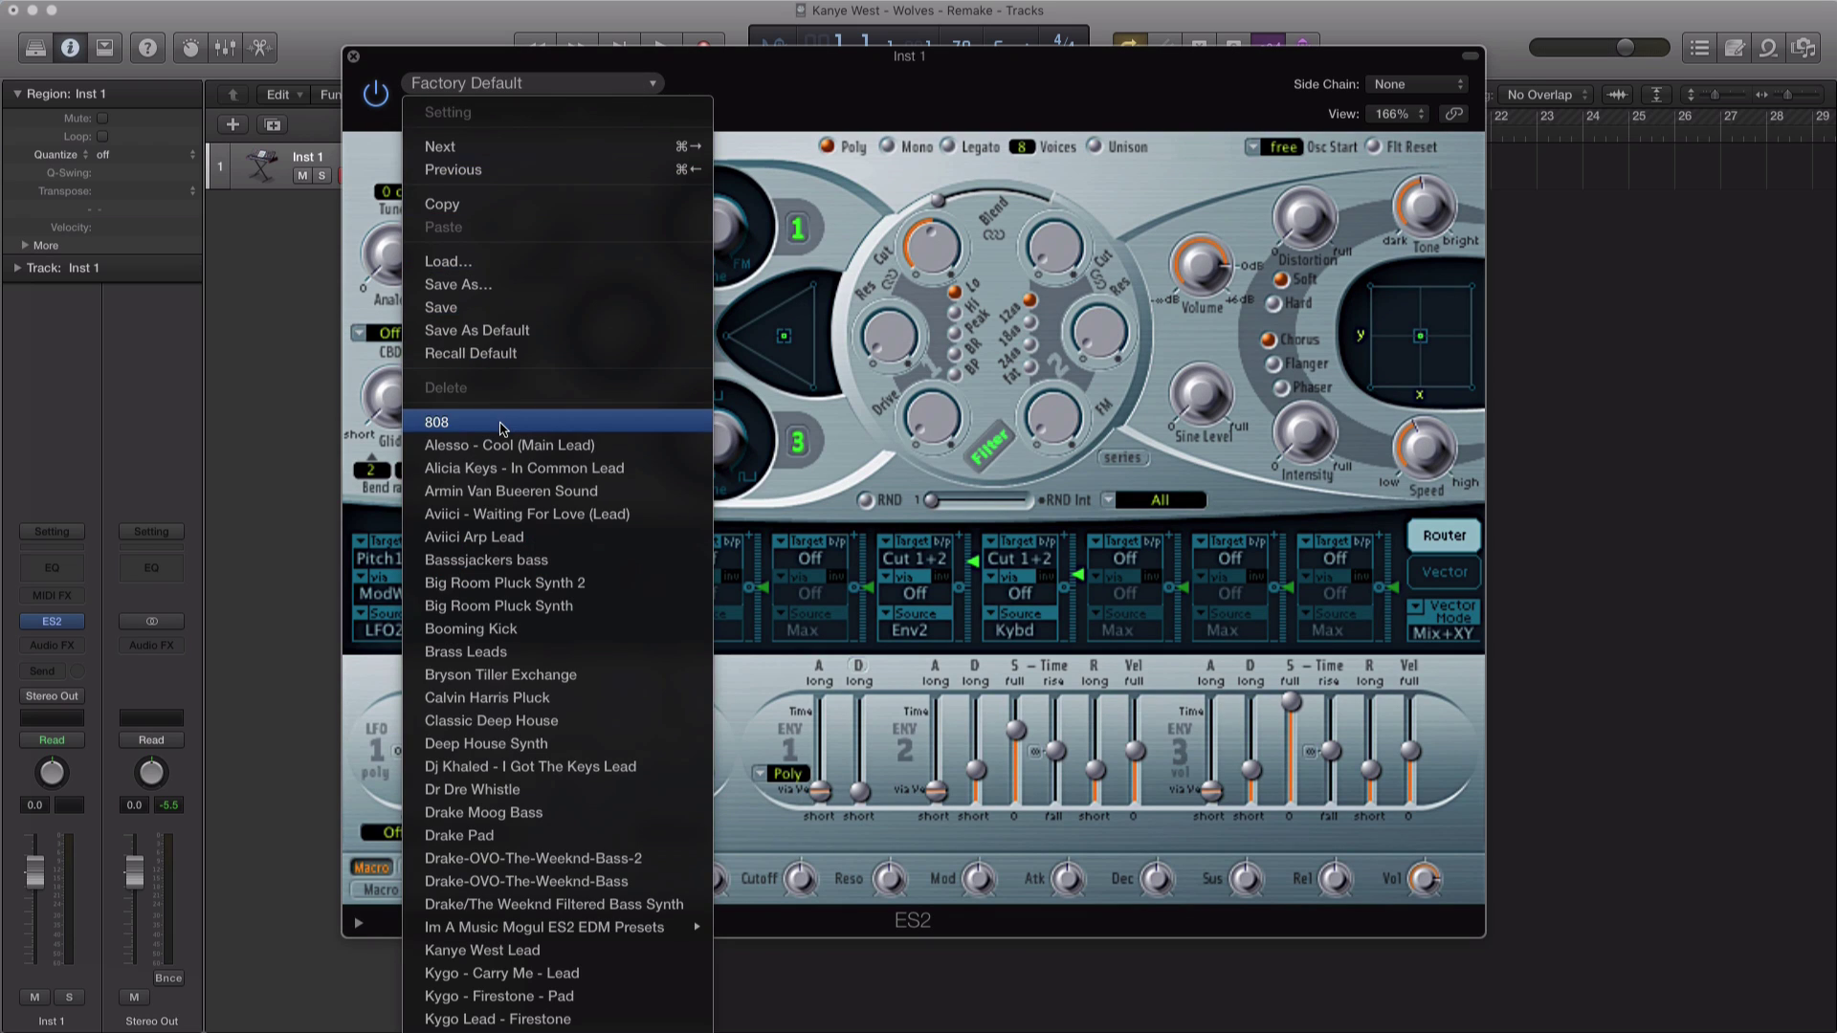
click(501, 426)
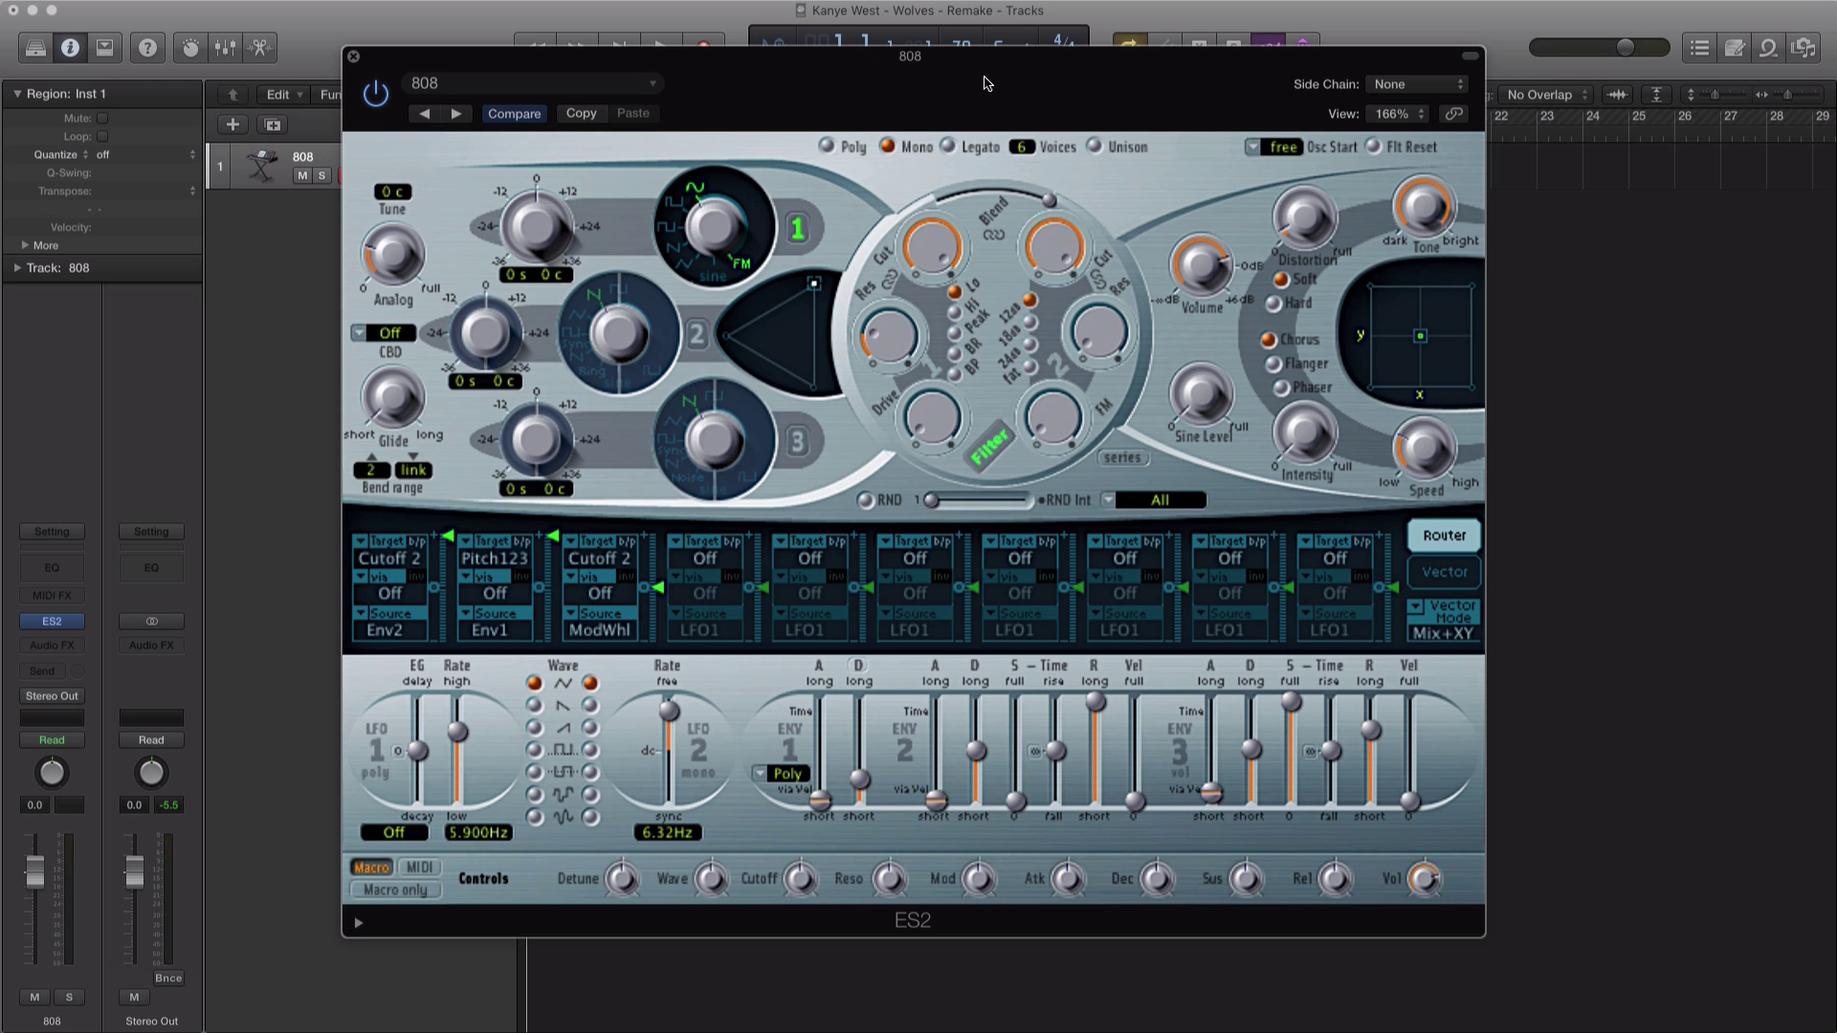
Step: Enter the half-bar notes G#2, F#2, C#2 and D#2 in sequence from bar 7 in the region's piano roll
drag(986, 81, 1443, 508)
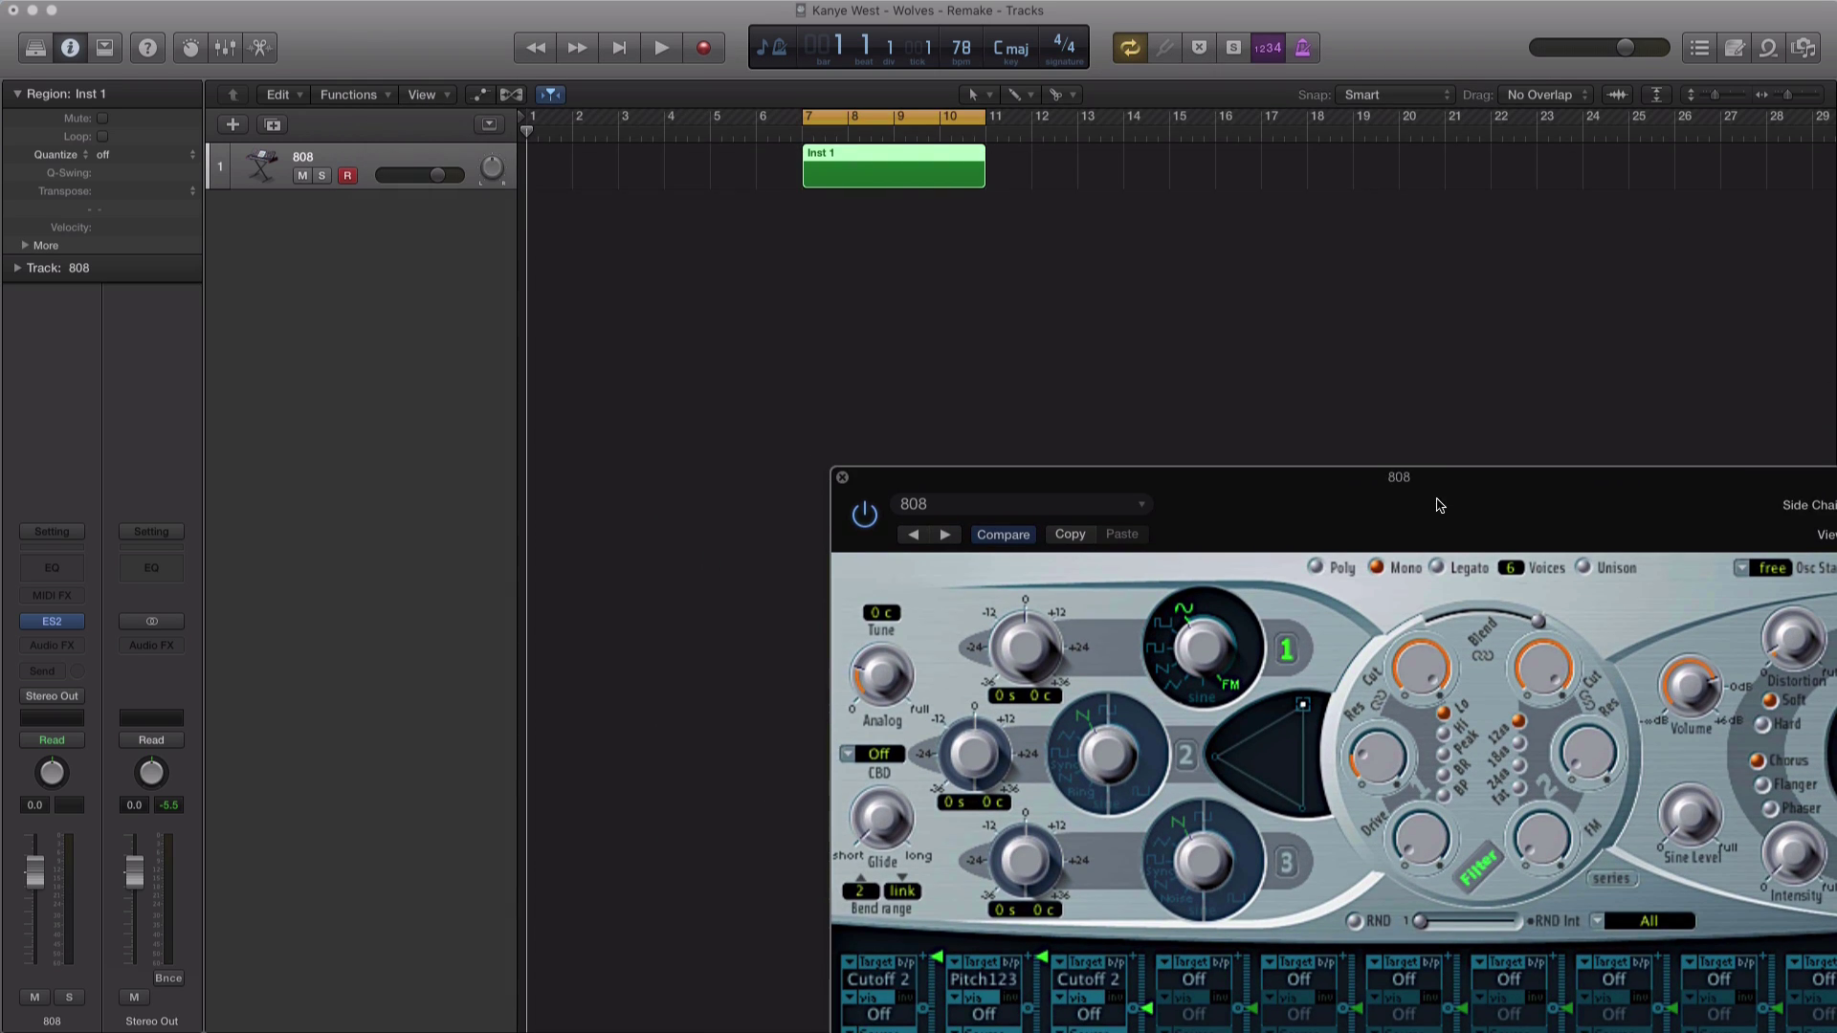
key(e)
drag(1110, 508, 1578, 521)
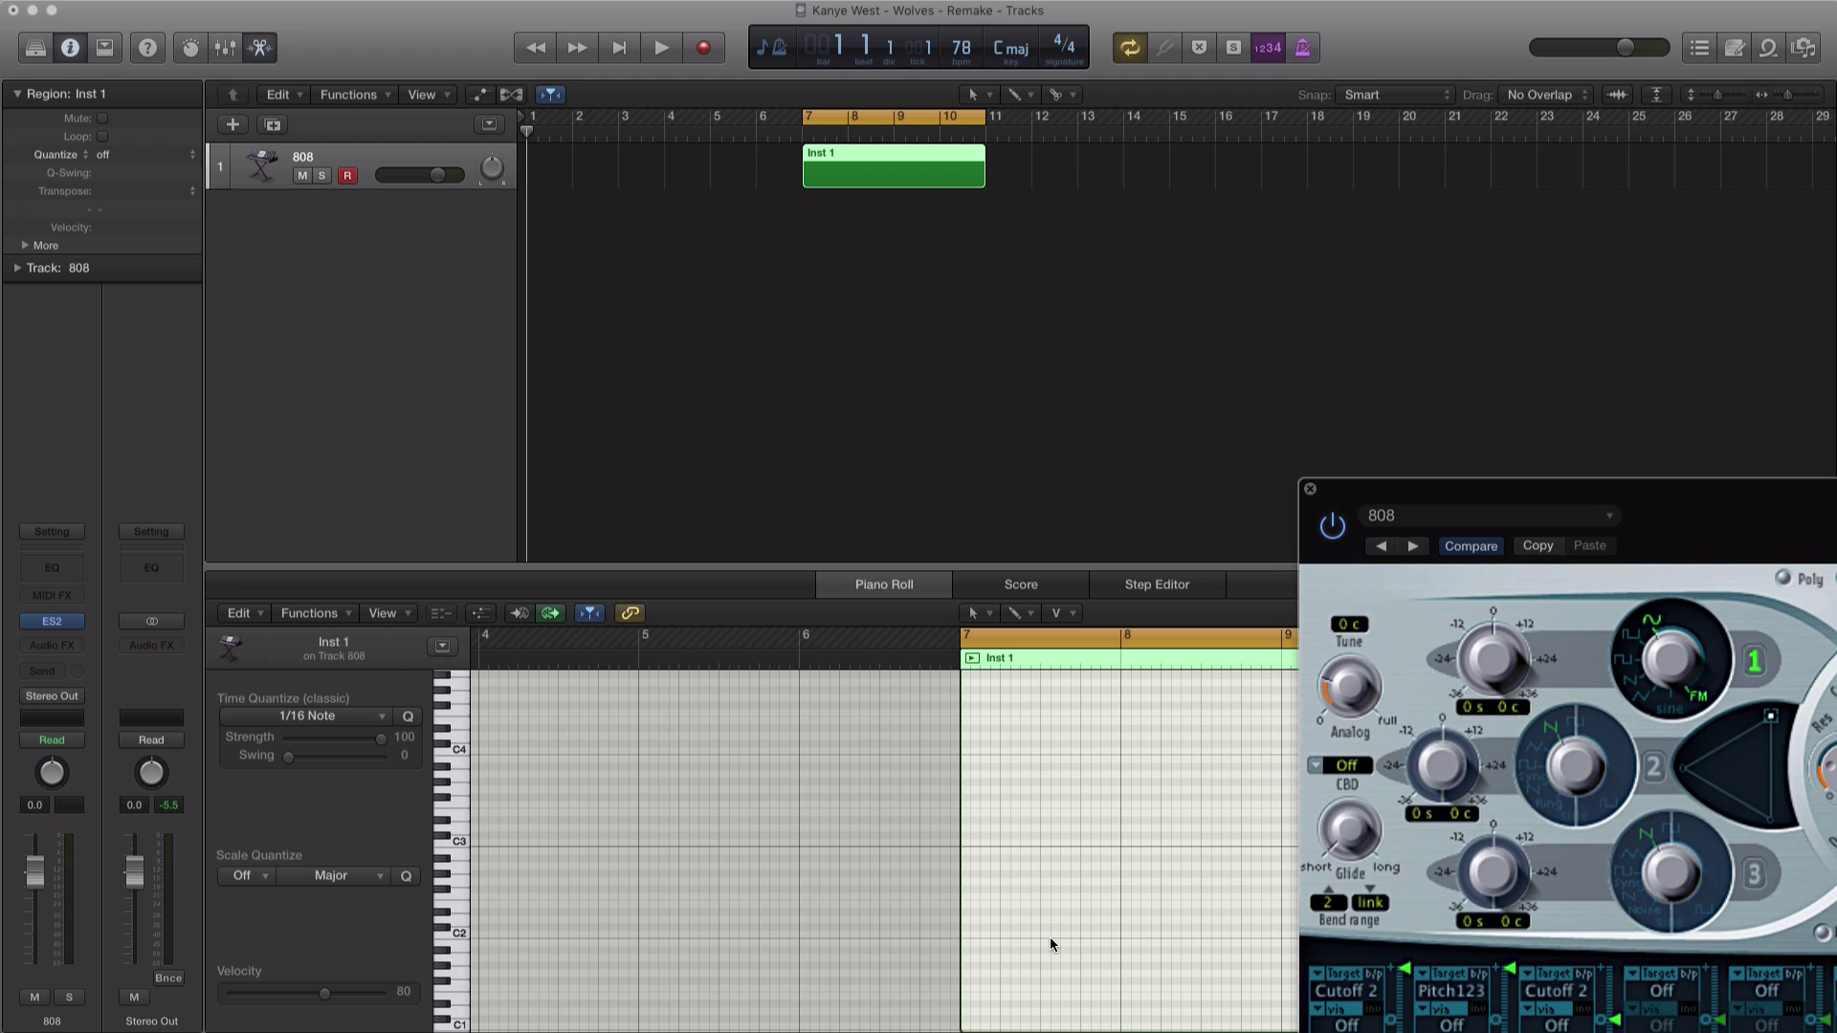
click(974, 874)
click(992, 876)
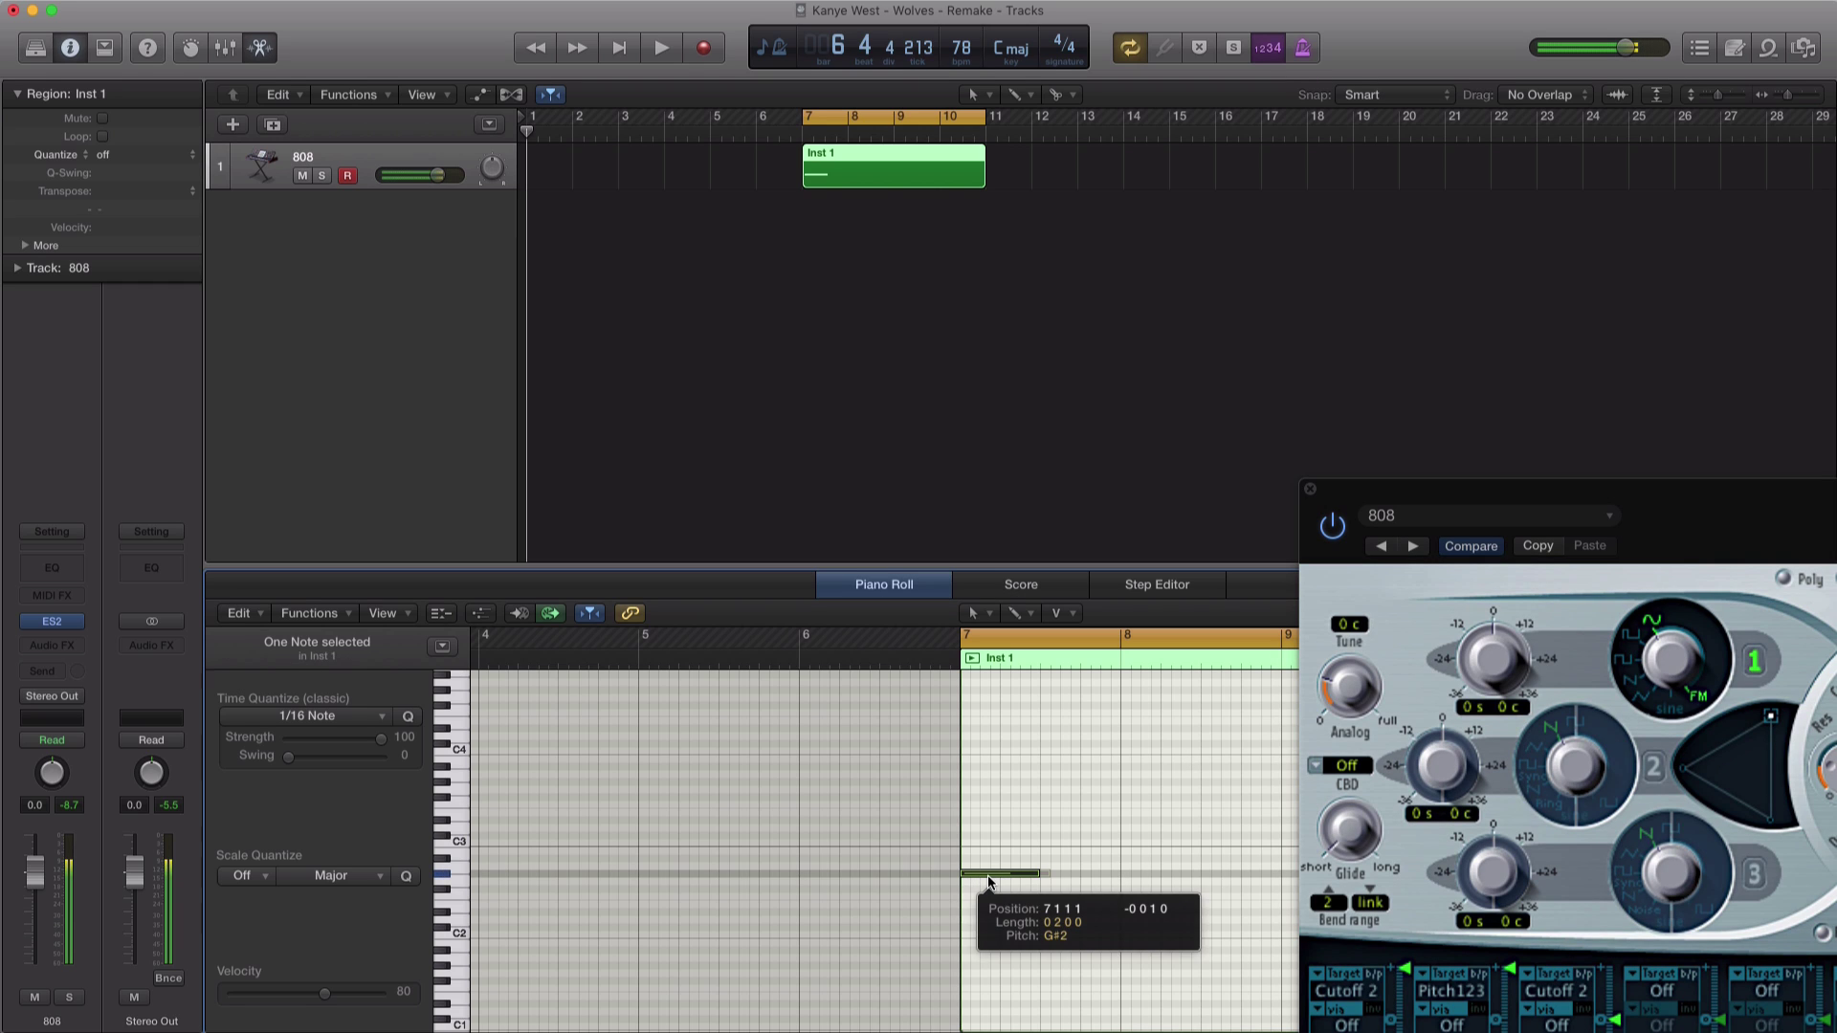
drag(991, 877, 1232, 917)
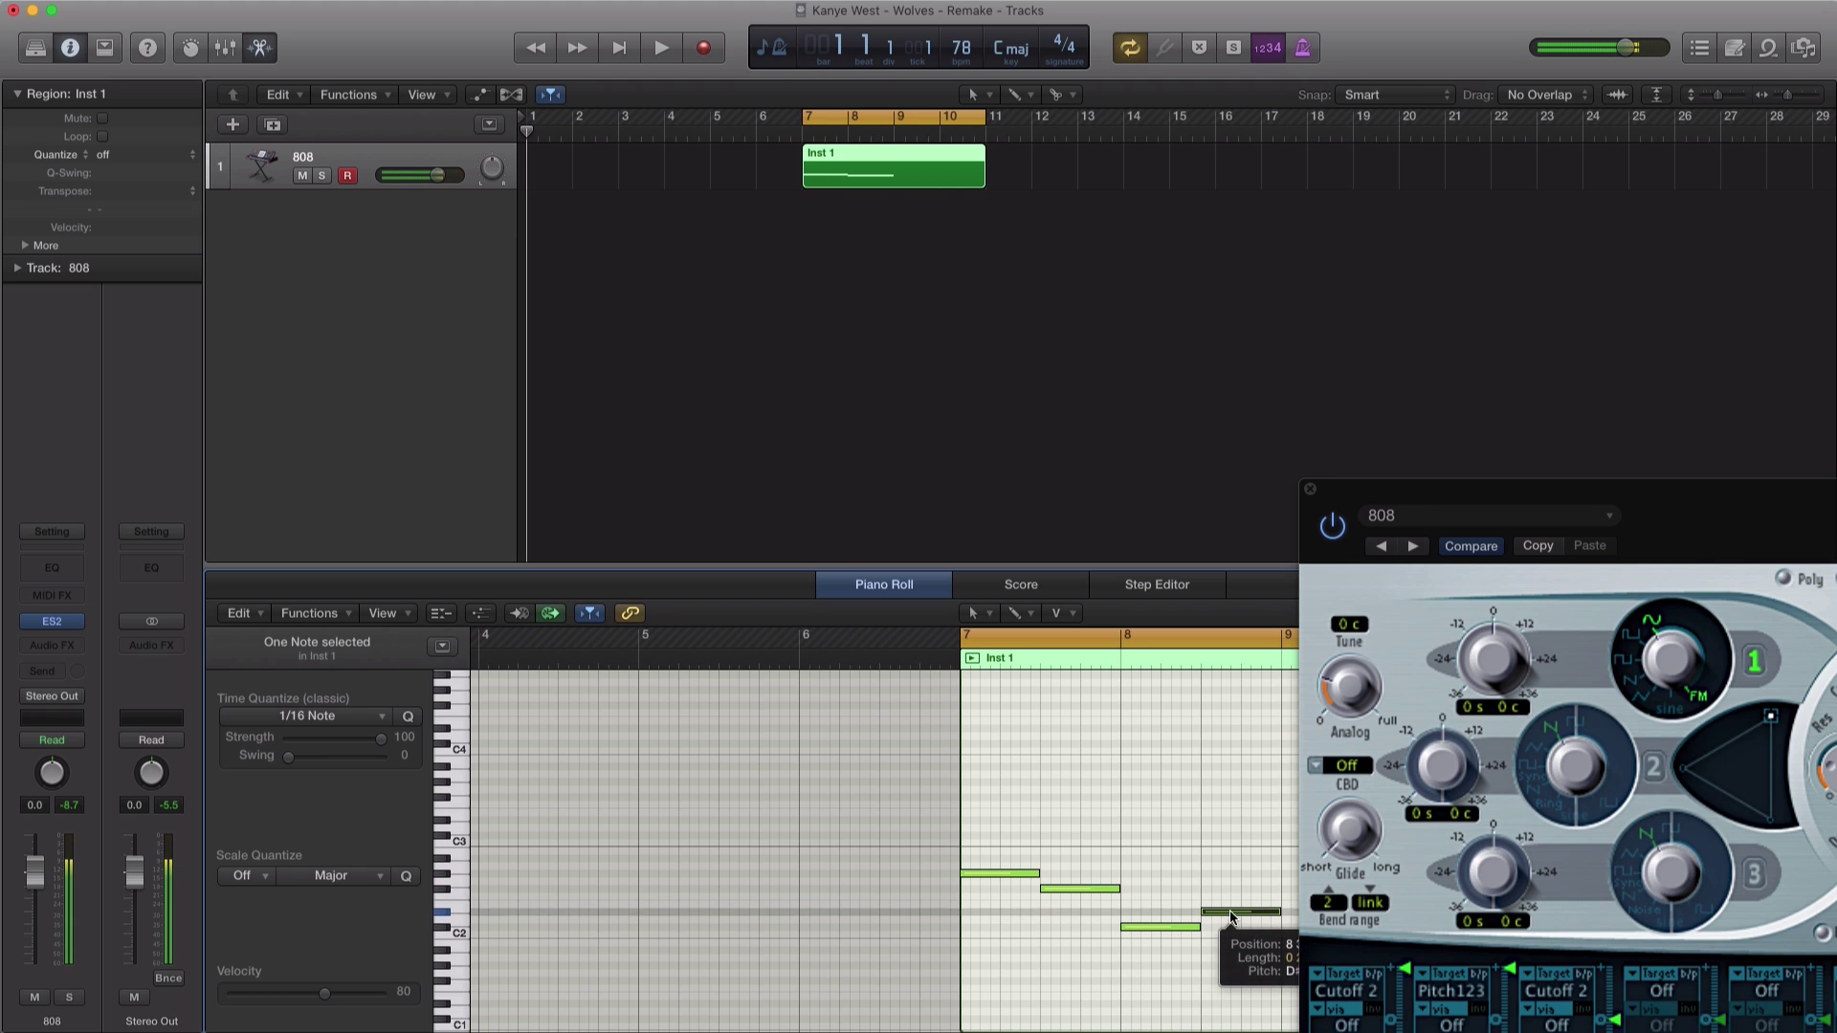
Step: Close the ES2 window, copy the four bass notes to bars 9 and 10, and audition the loop
click(961, 418)
key(space)
click(1310, 489)
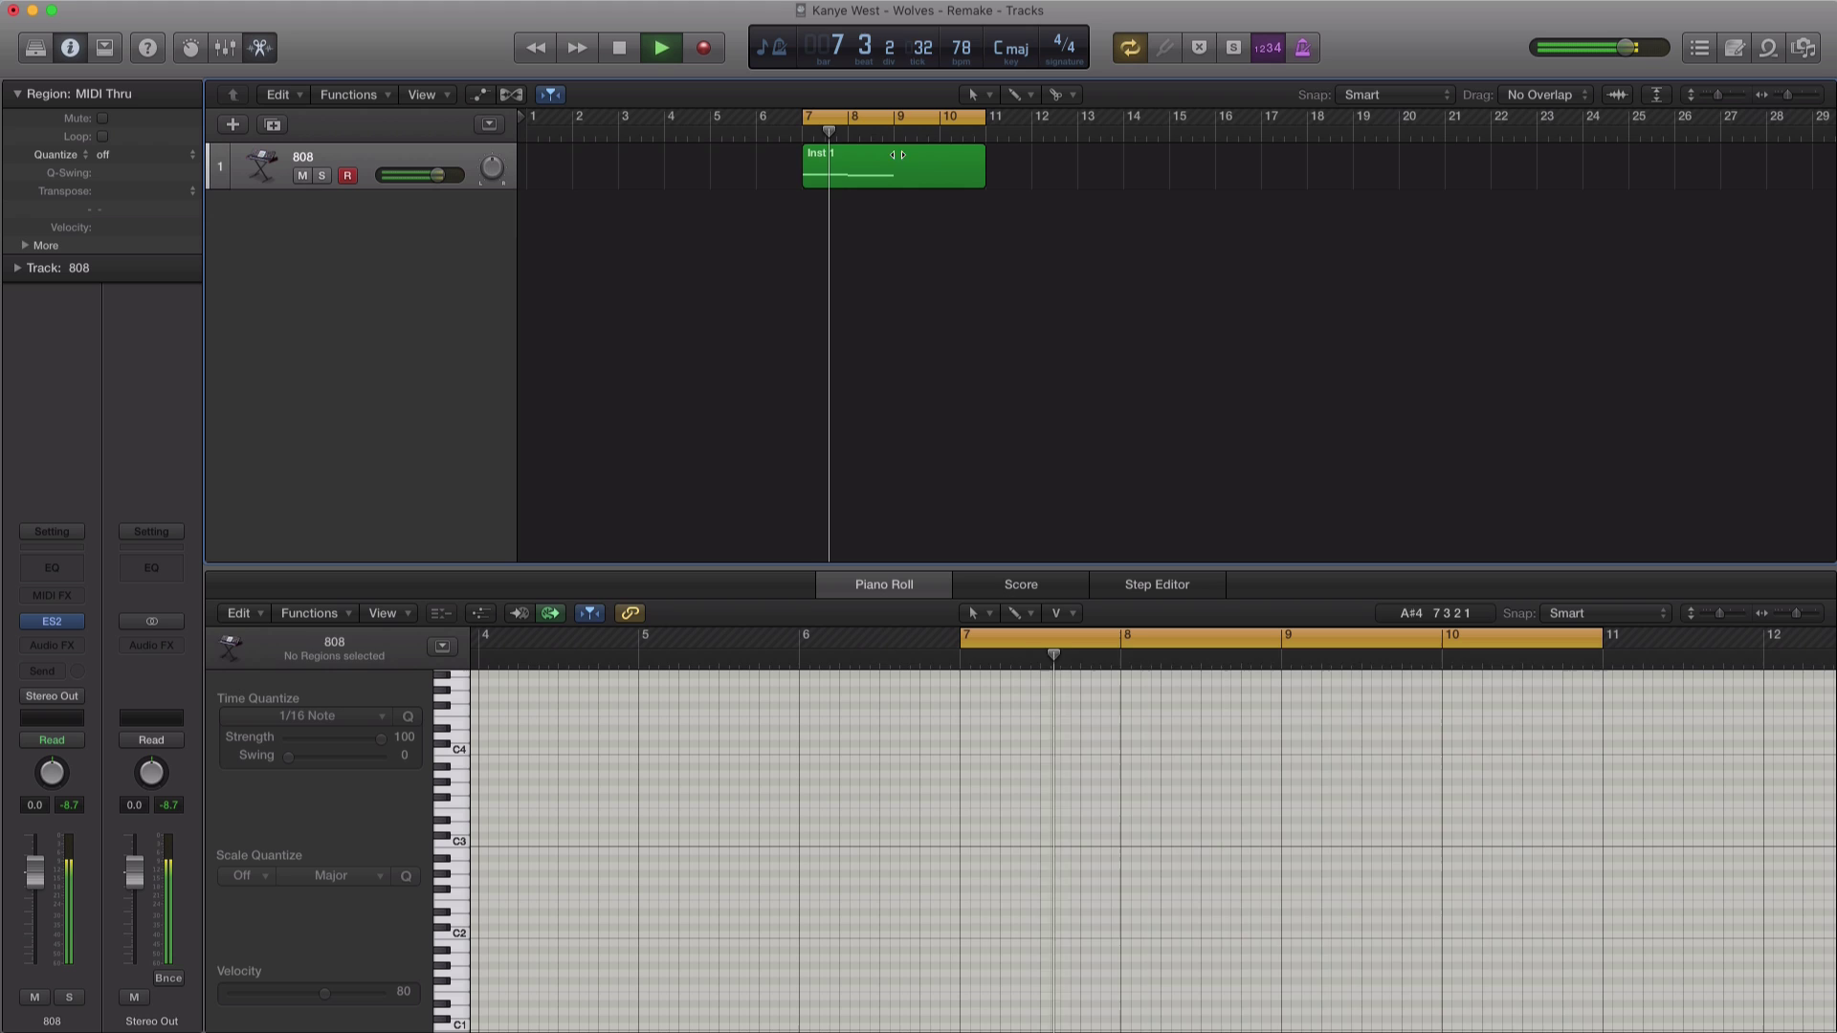
click(898, 154)
drag(1309, 961, 1330, 873)
key(space)
key(space)
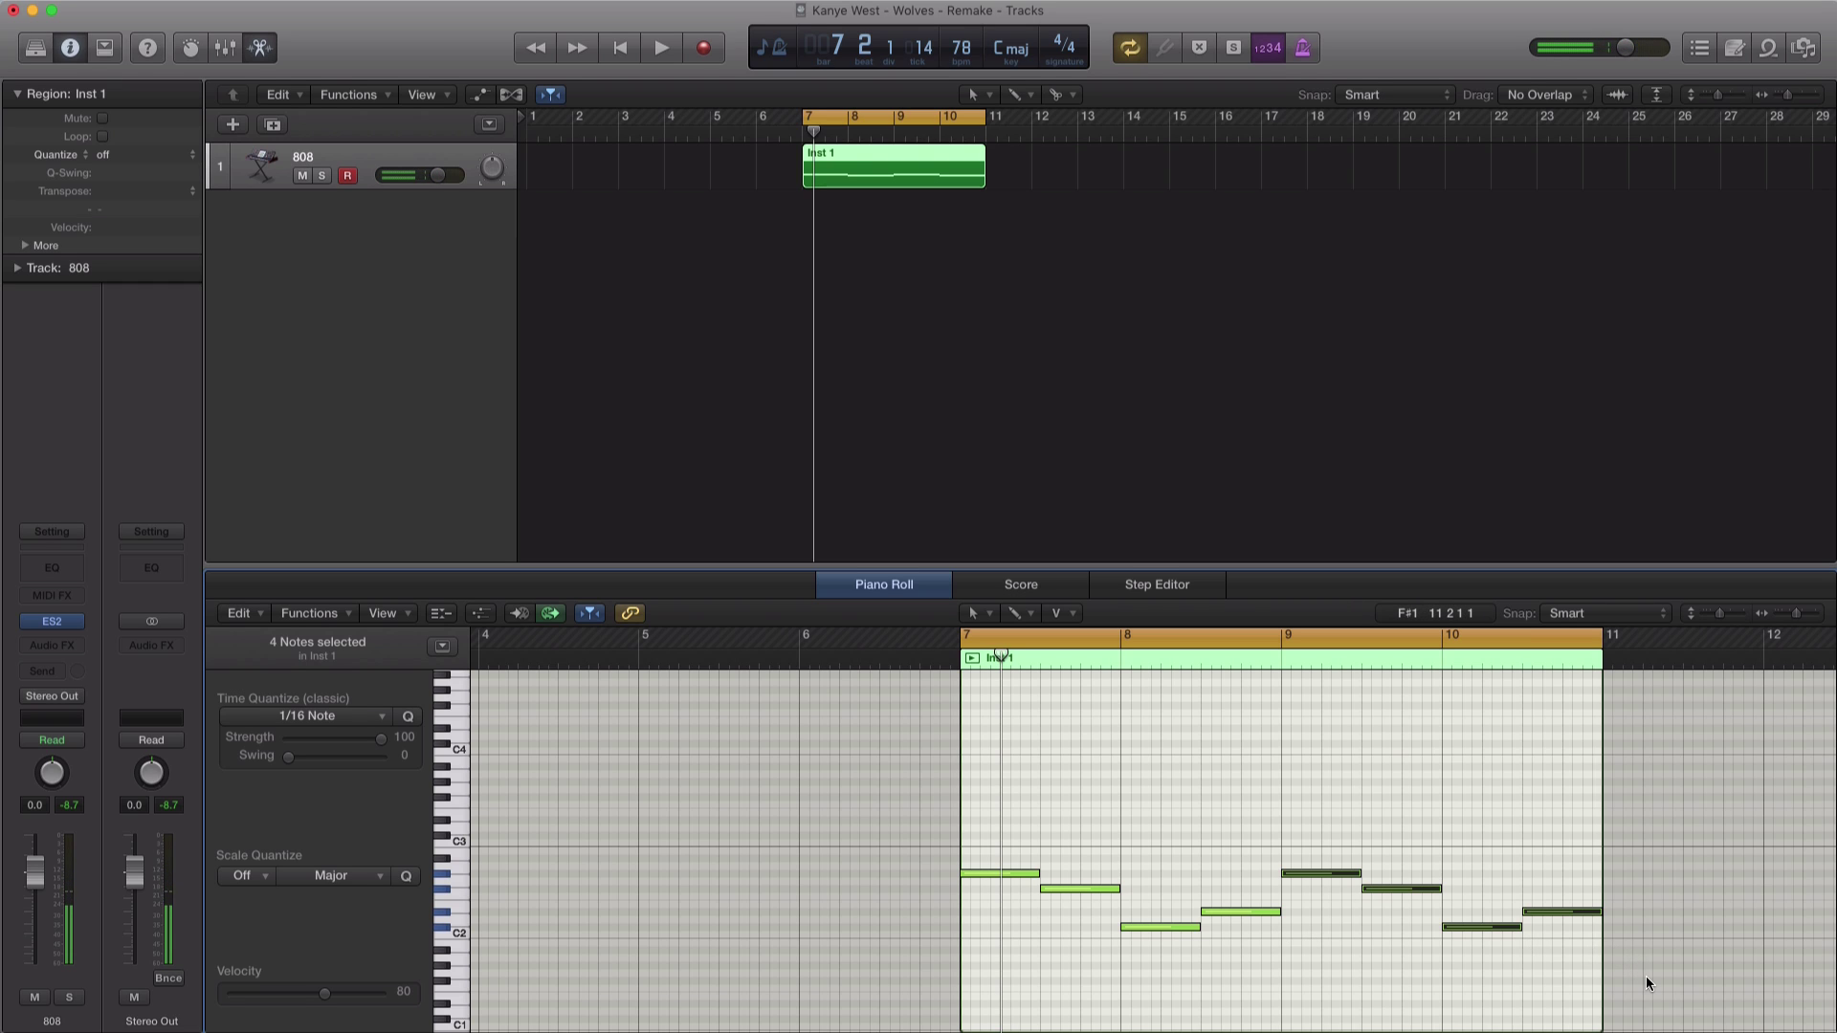
Step: Transpose all eight bass notes down two octaves and play back the result
drag(1650, 976, 886, 777)
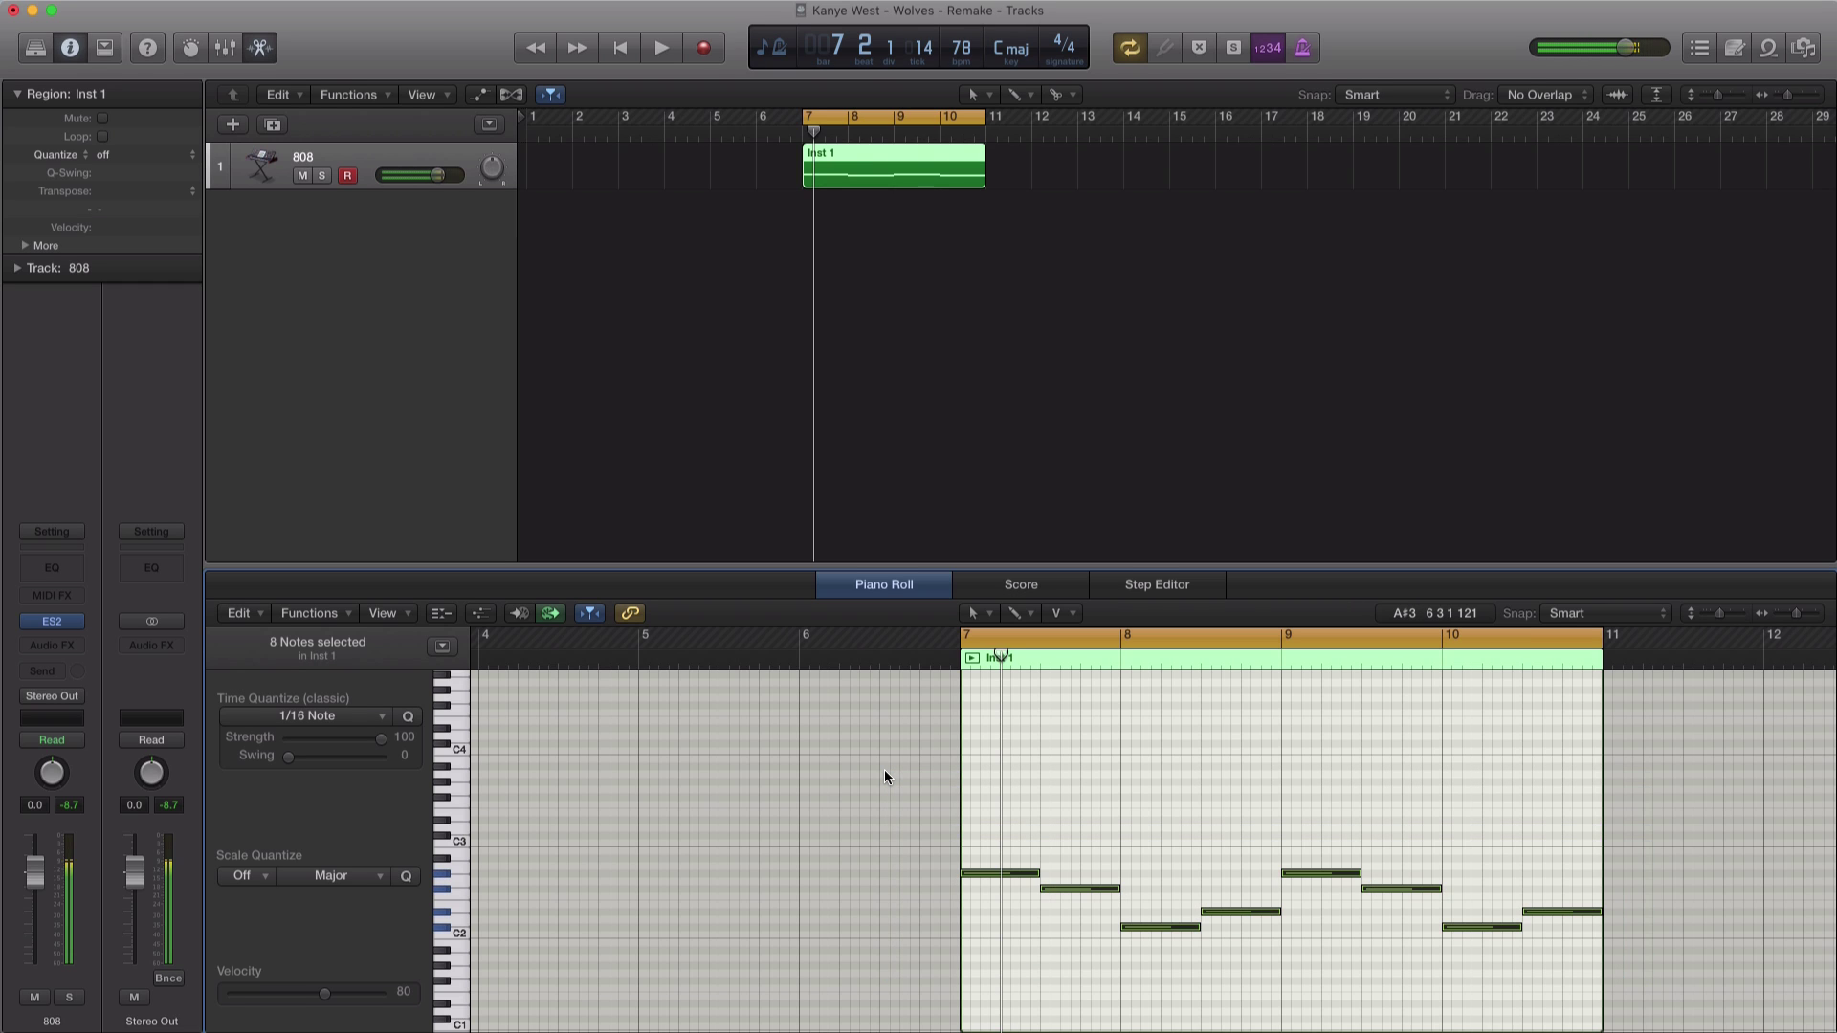
key(alt+shift+Down)
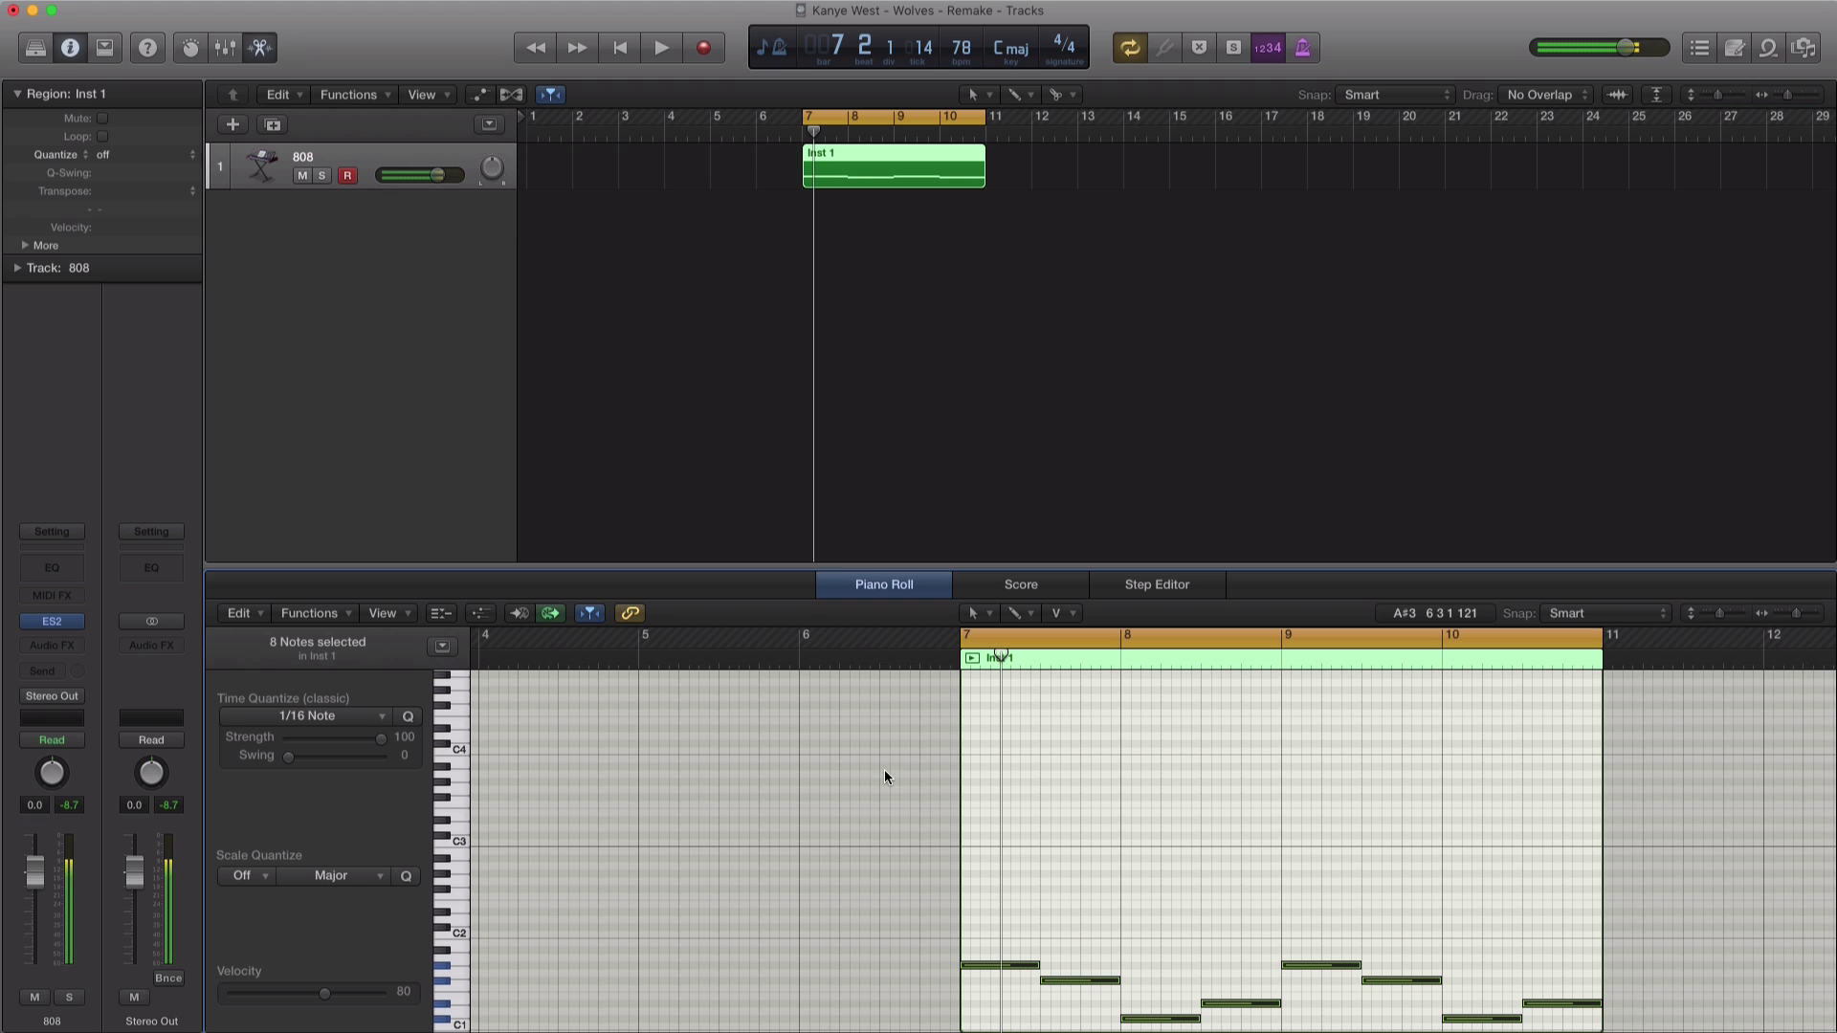
key(alt+shift+Down)
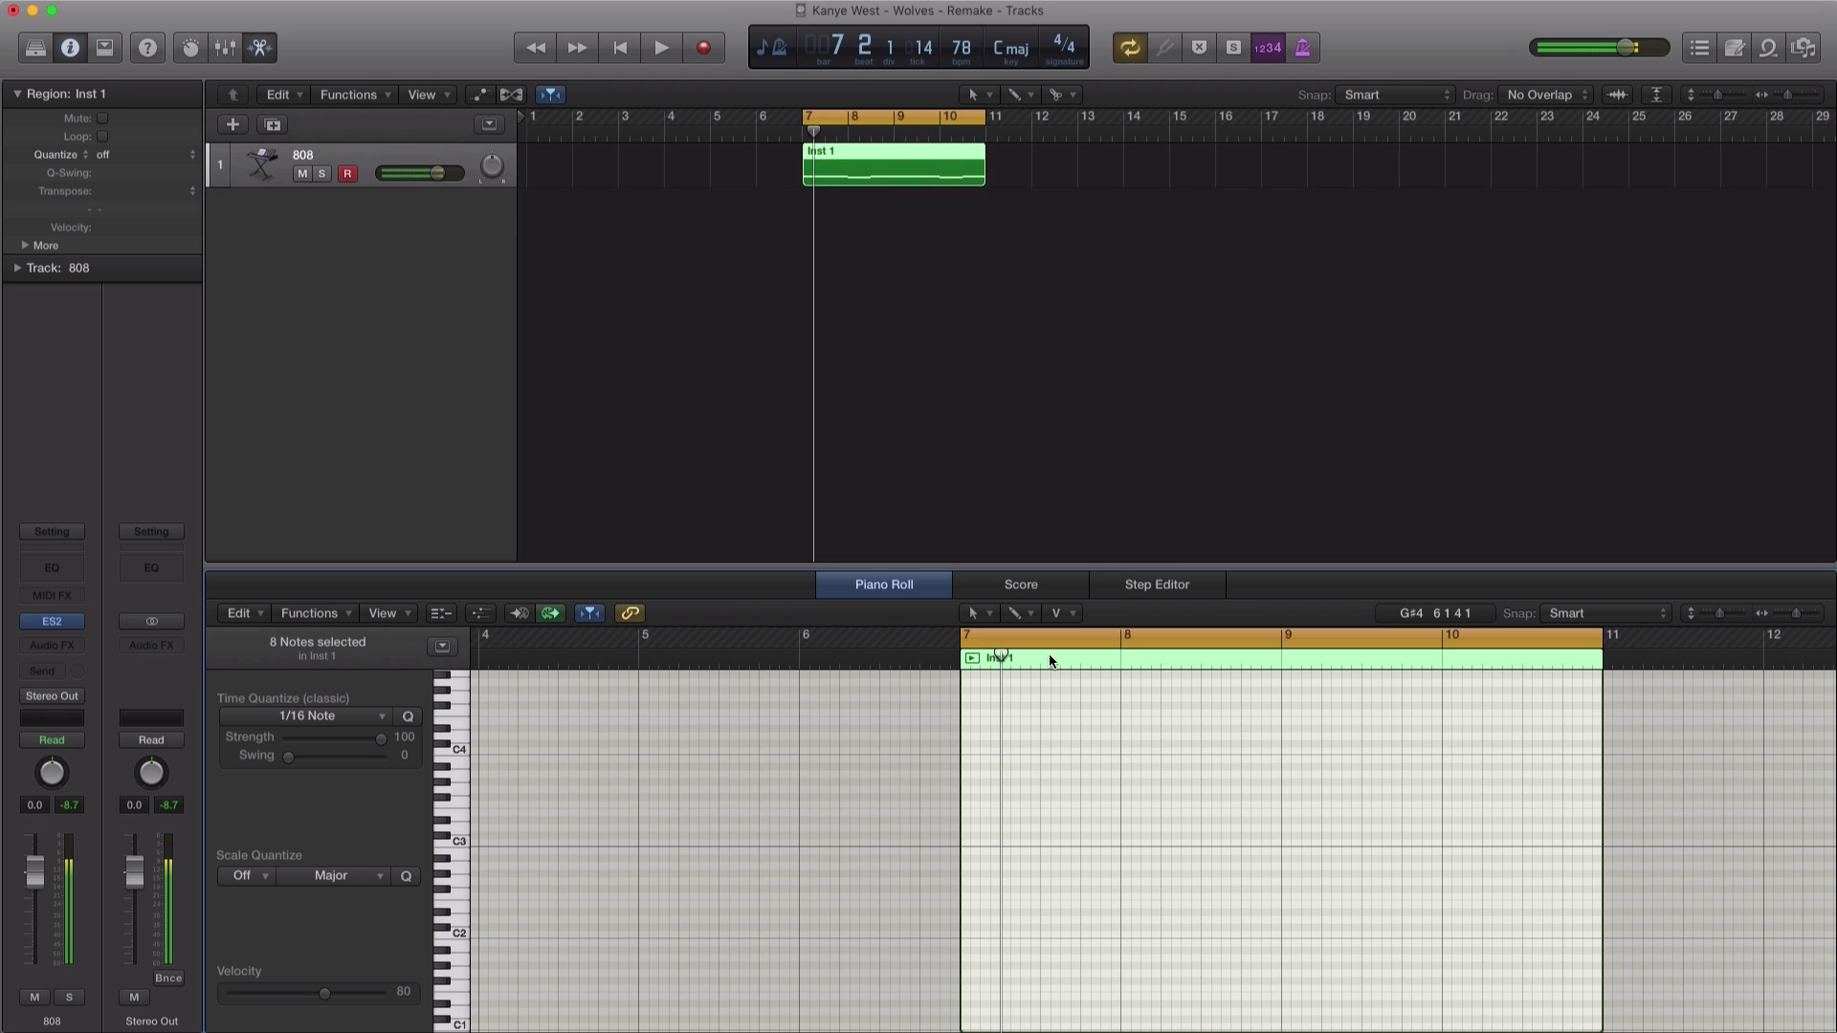
scroll(1169, 865, down, 6)
scroll(1169, 865, down, 1)
key(space)
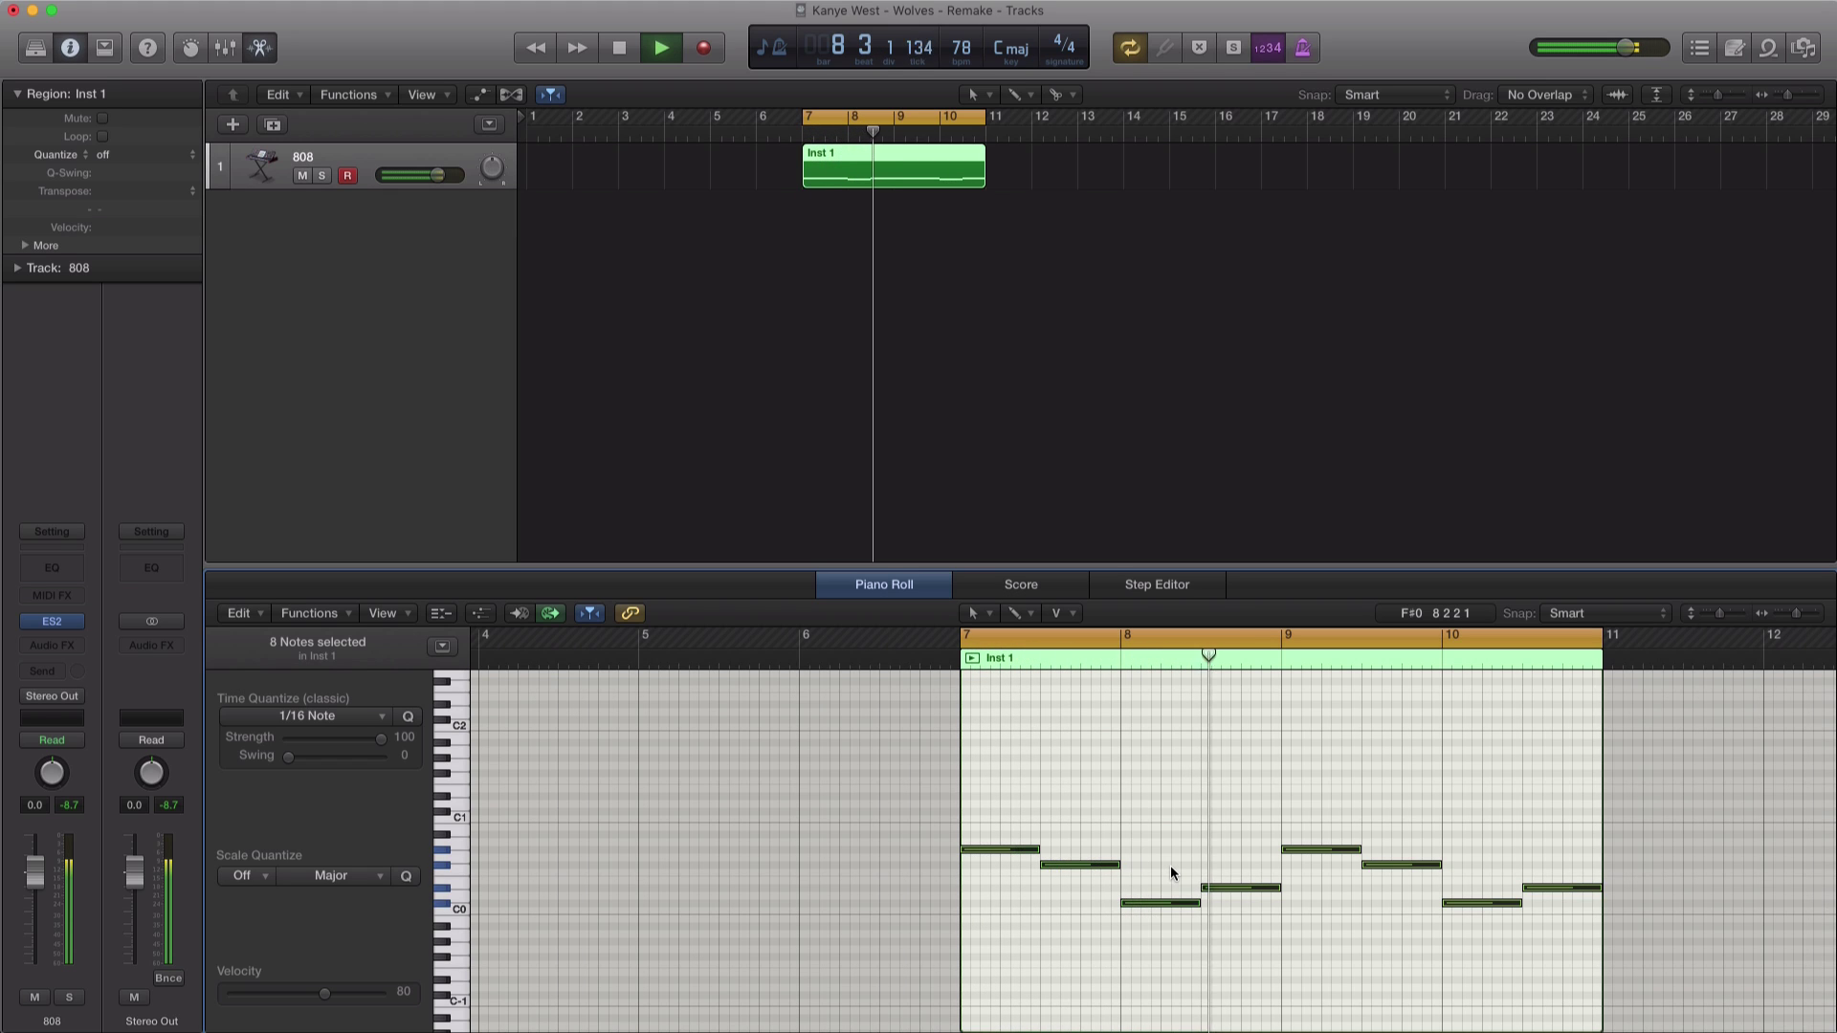
key(space)
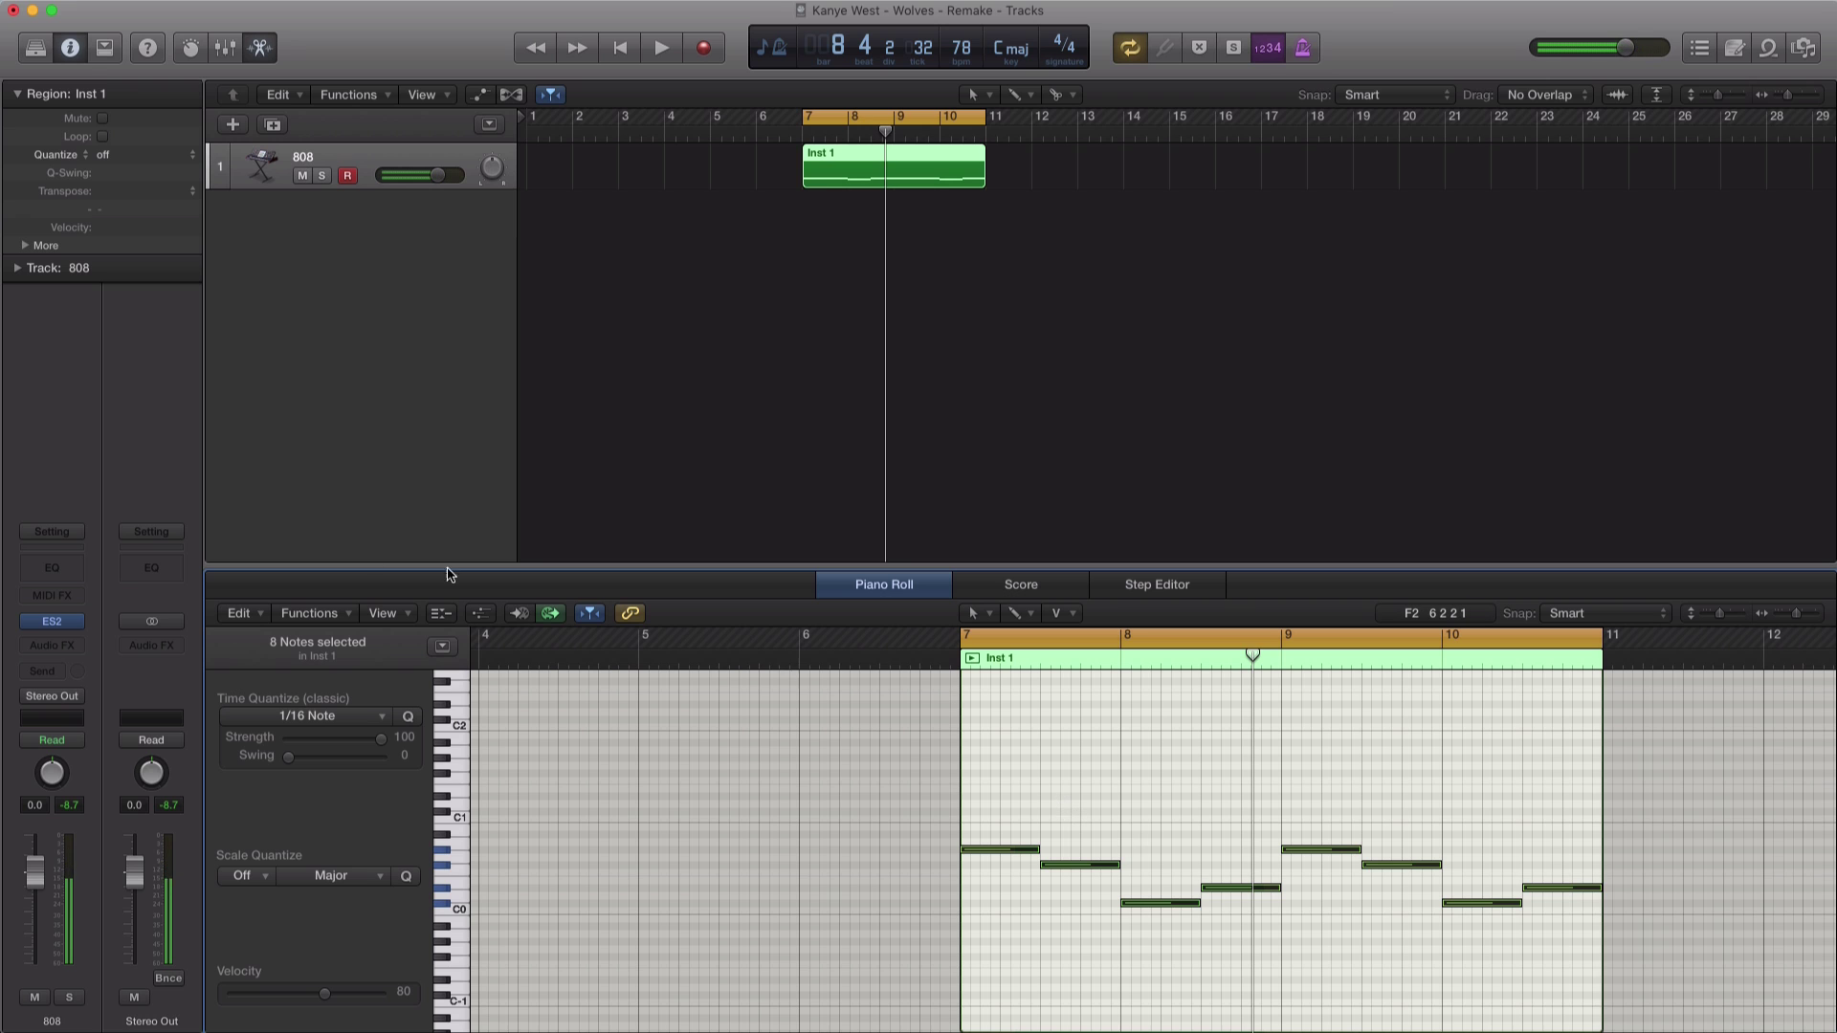
Step: Raise the filter Drive slightly in the 808 track's ES2 while auditioning the bass line
click(52, 624)
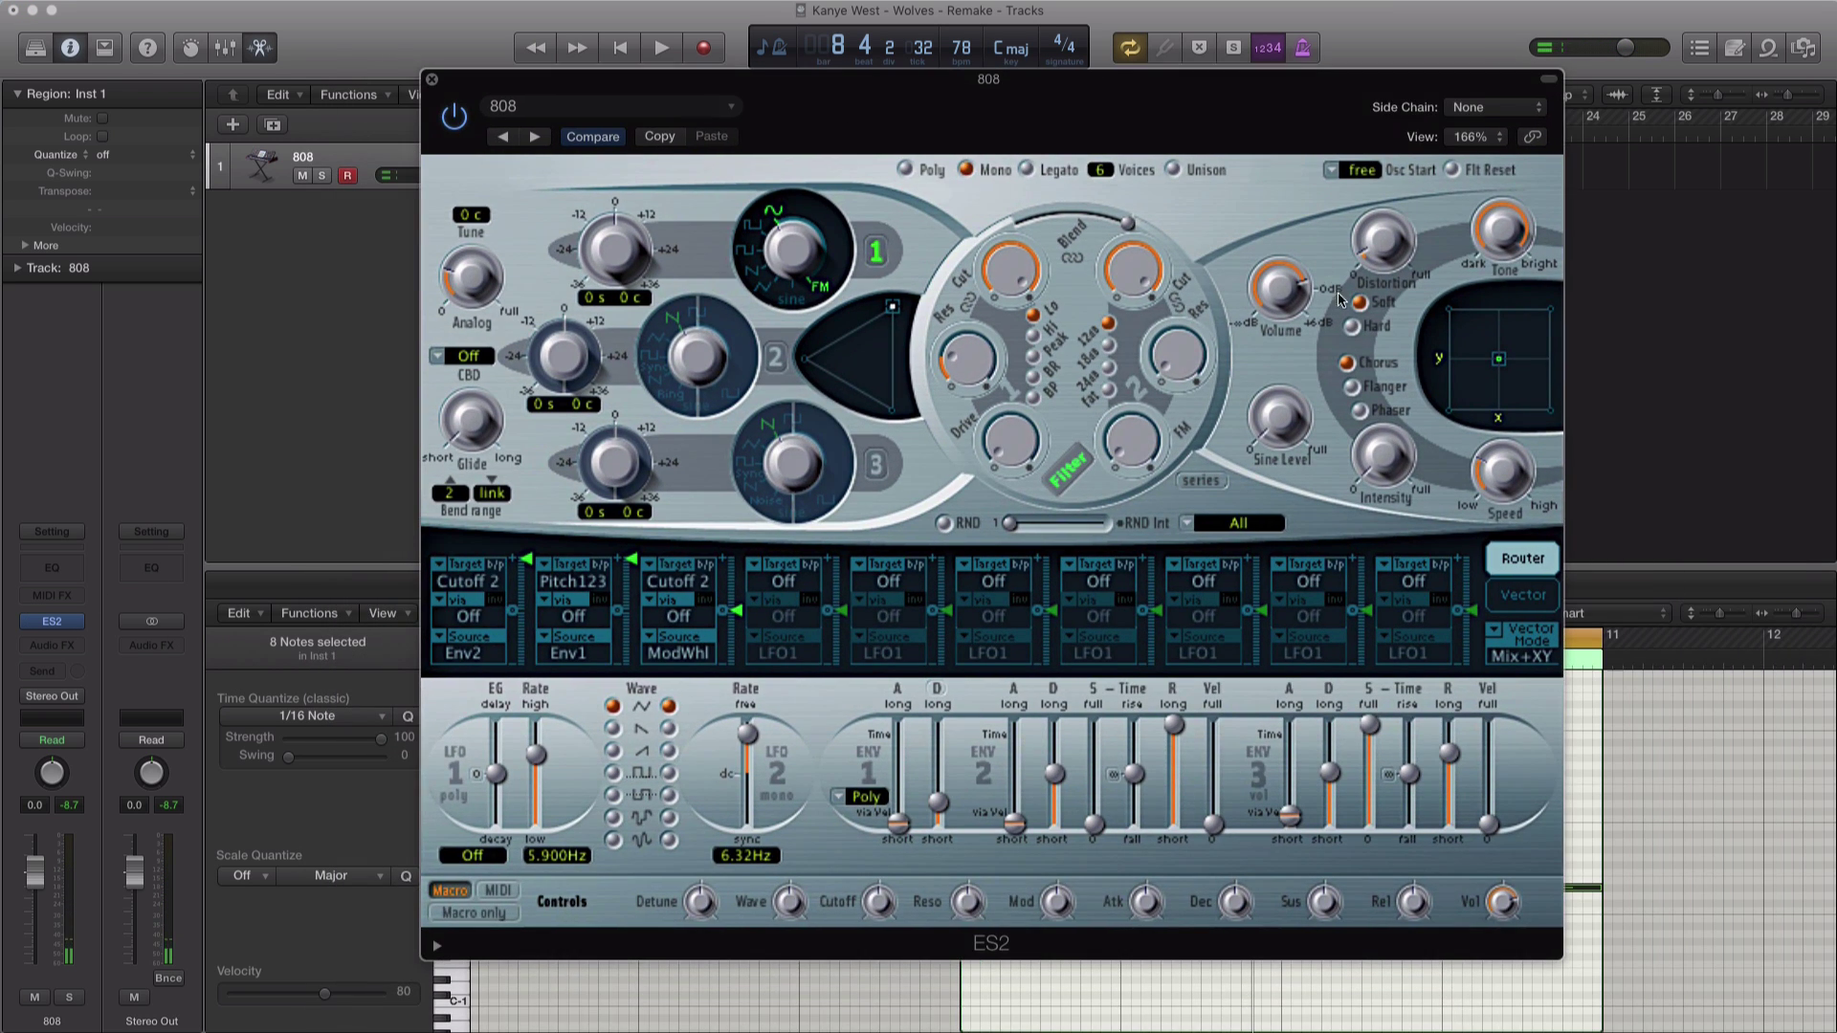
mouse_move(1381, 219)
drag(1359, 124, 1359, 84)
key(space)
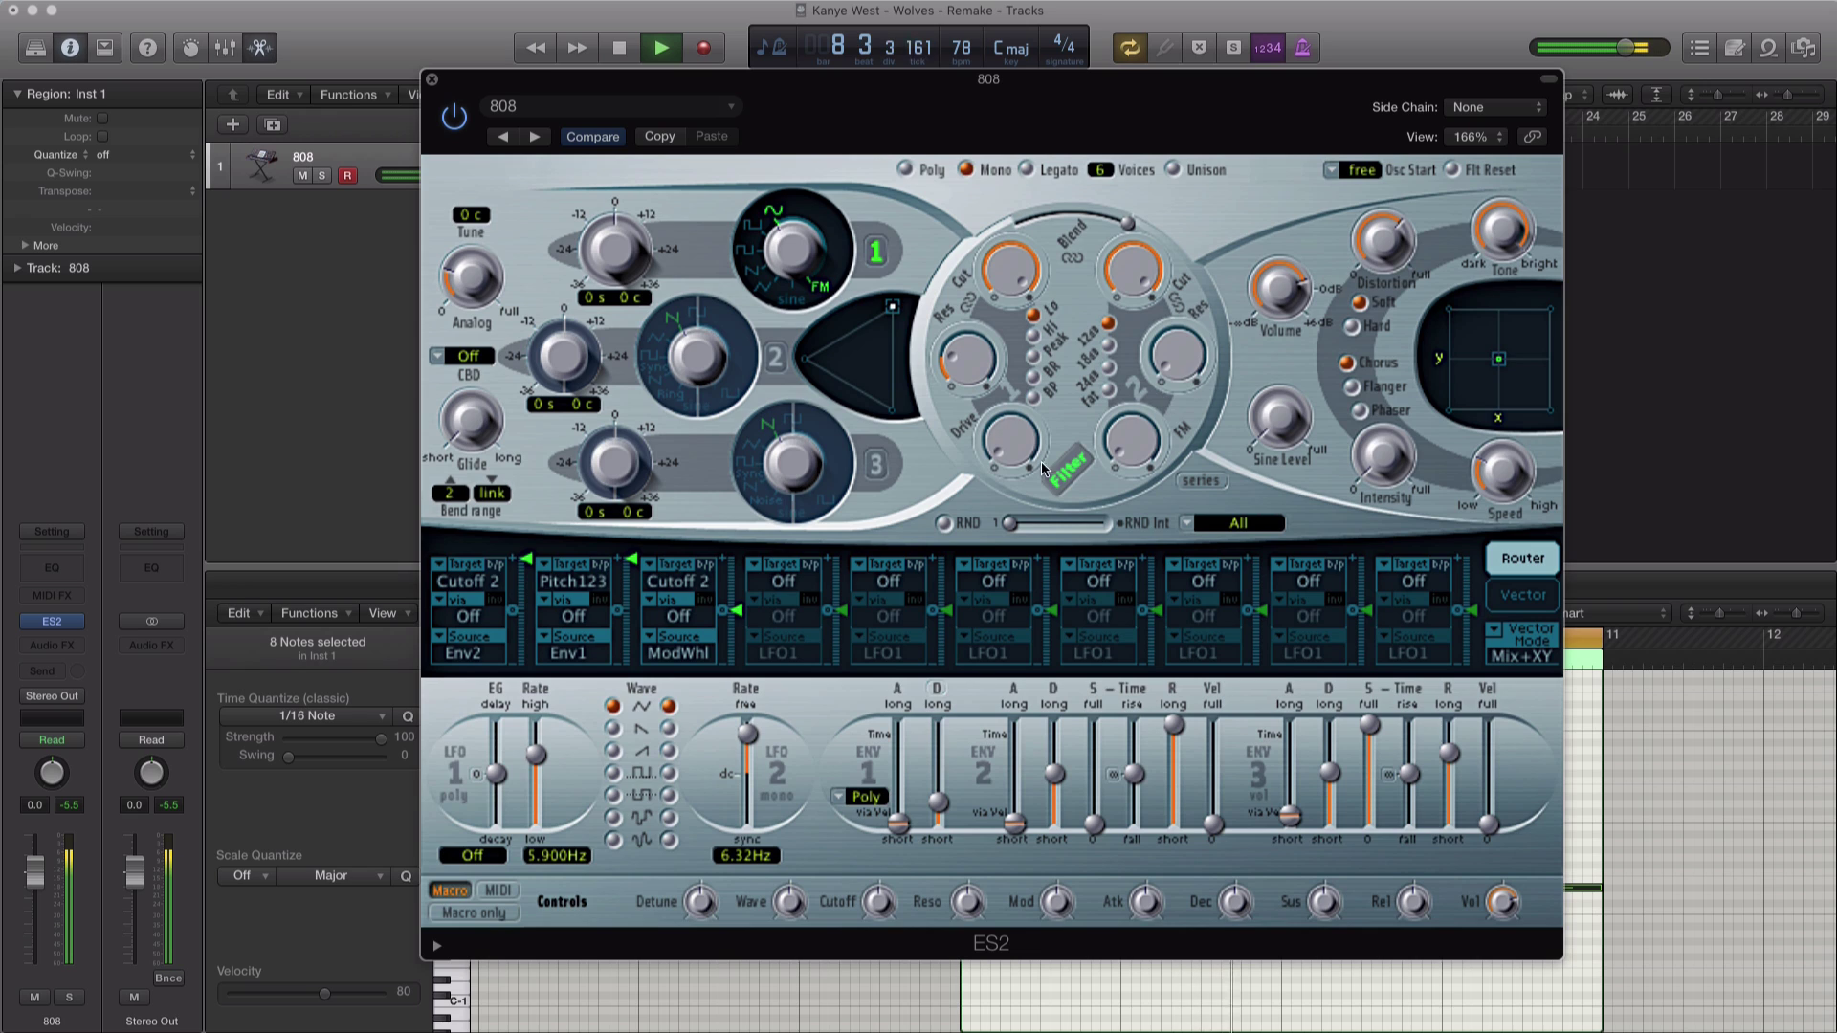
key(space)
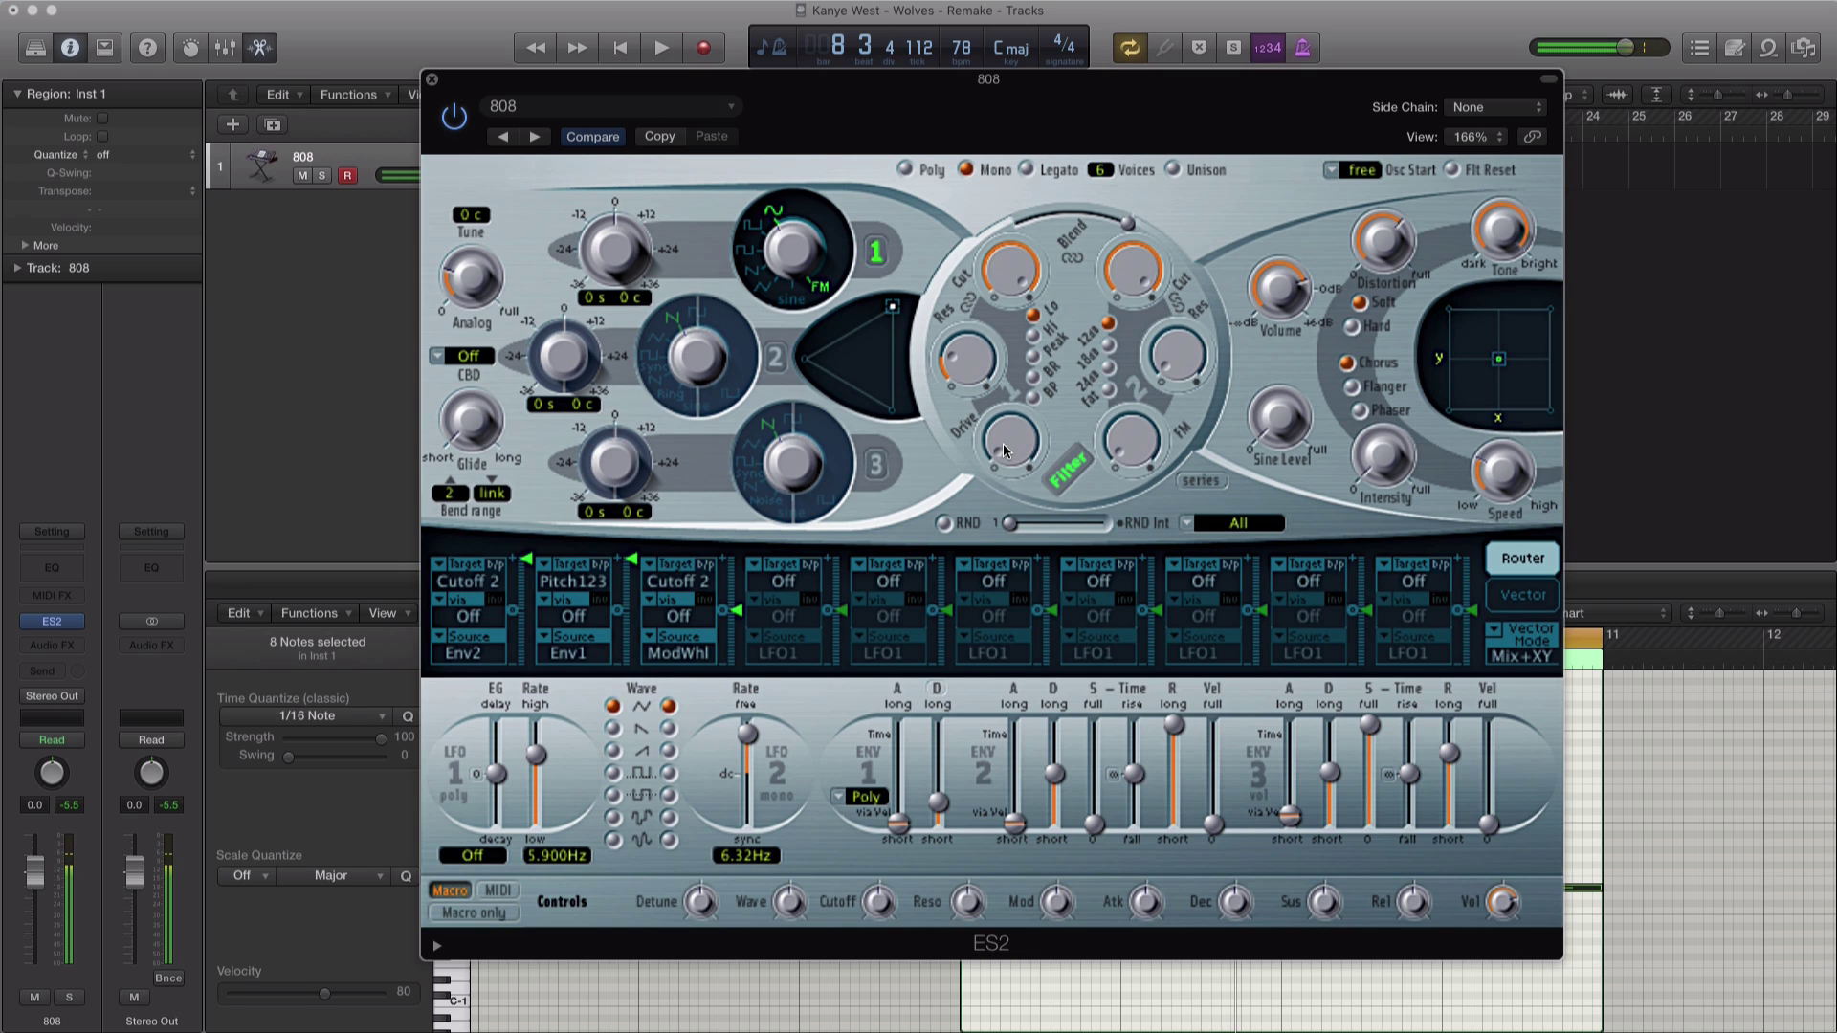
key(space)
drag(1004, 450, 999, 386)
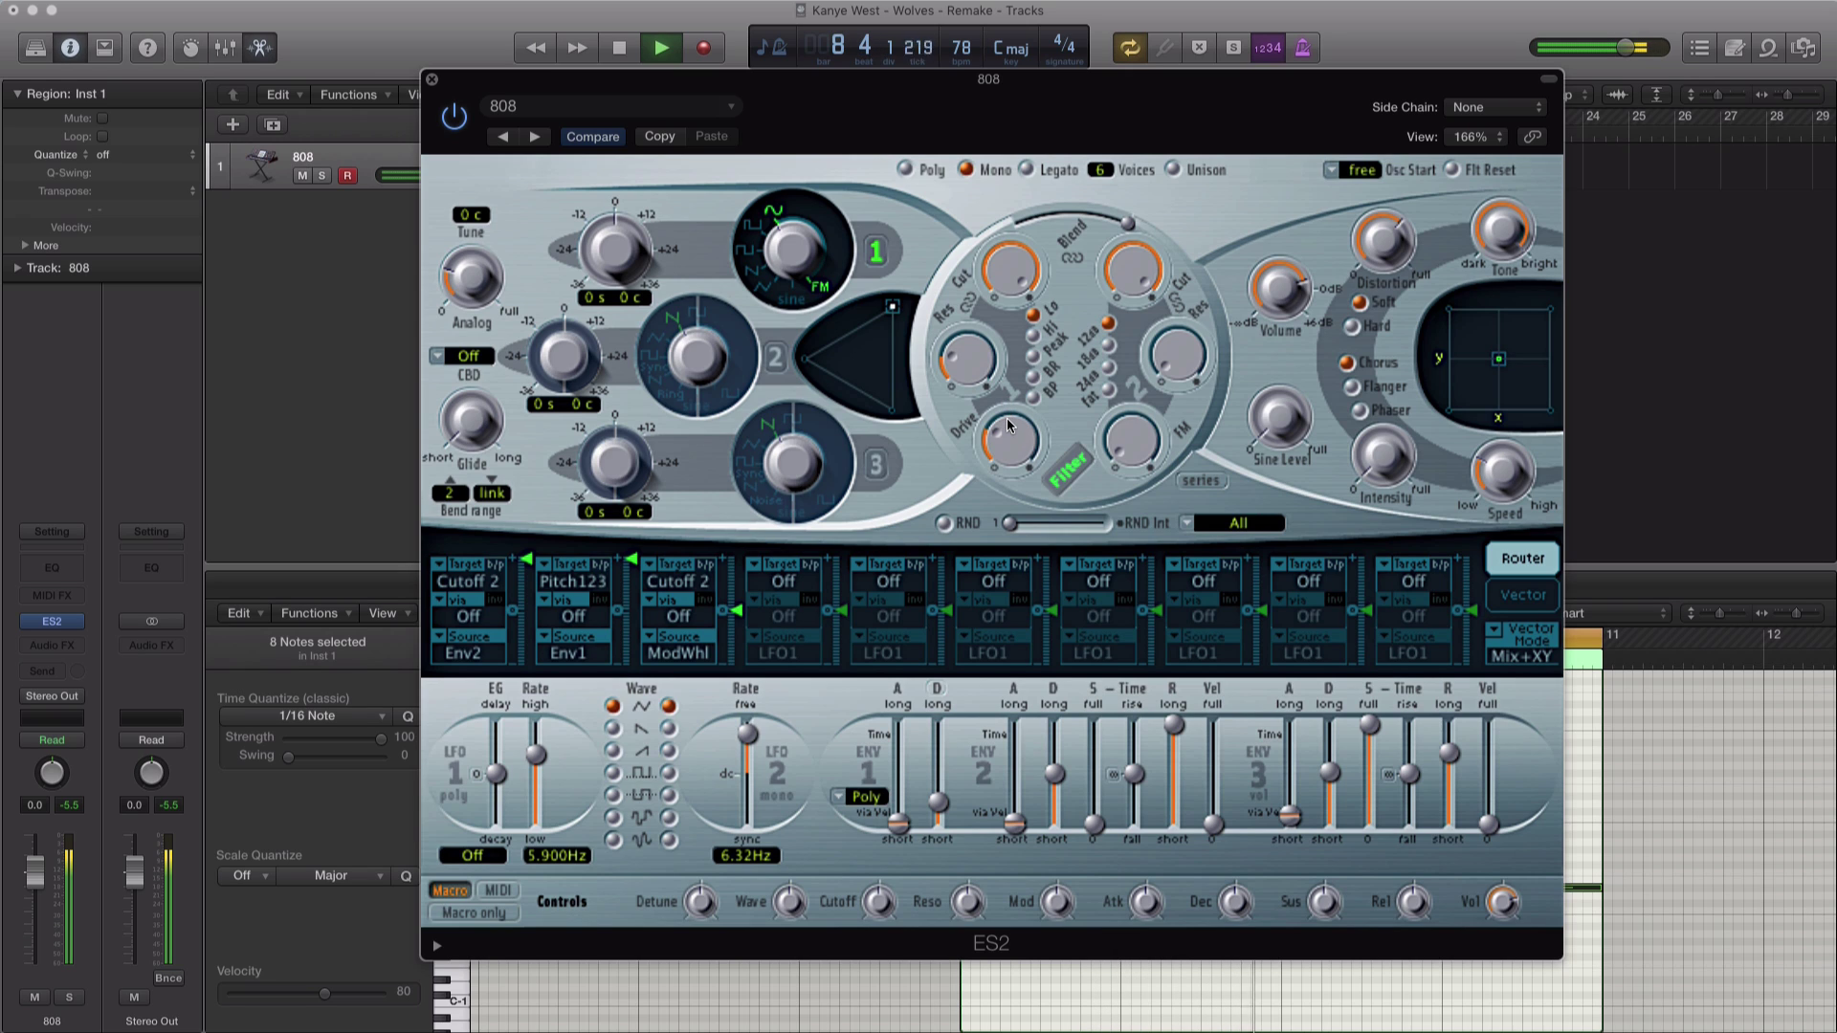
mouse_move(1006, 446)
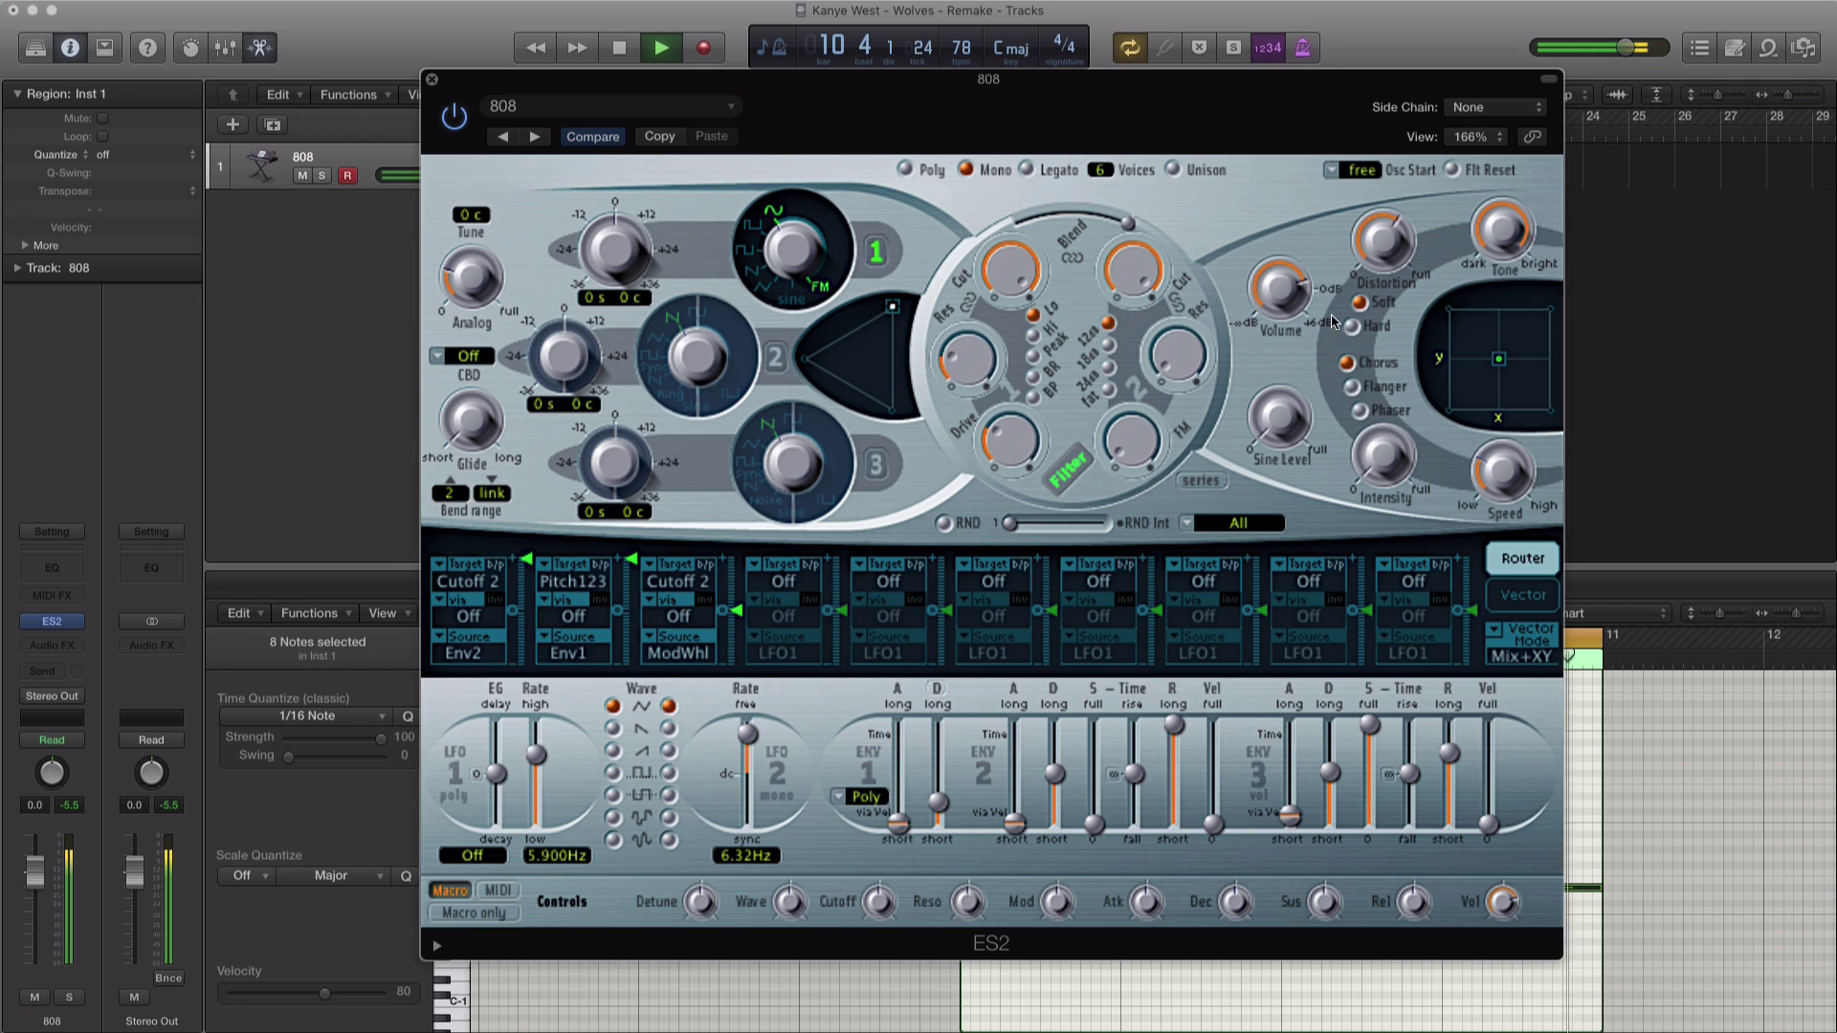
key(space)
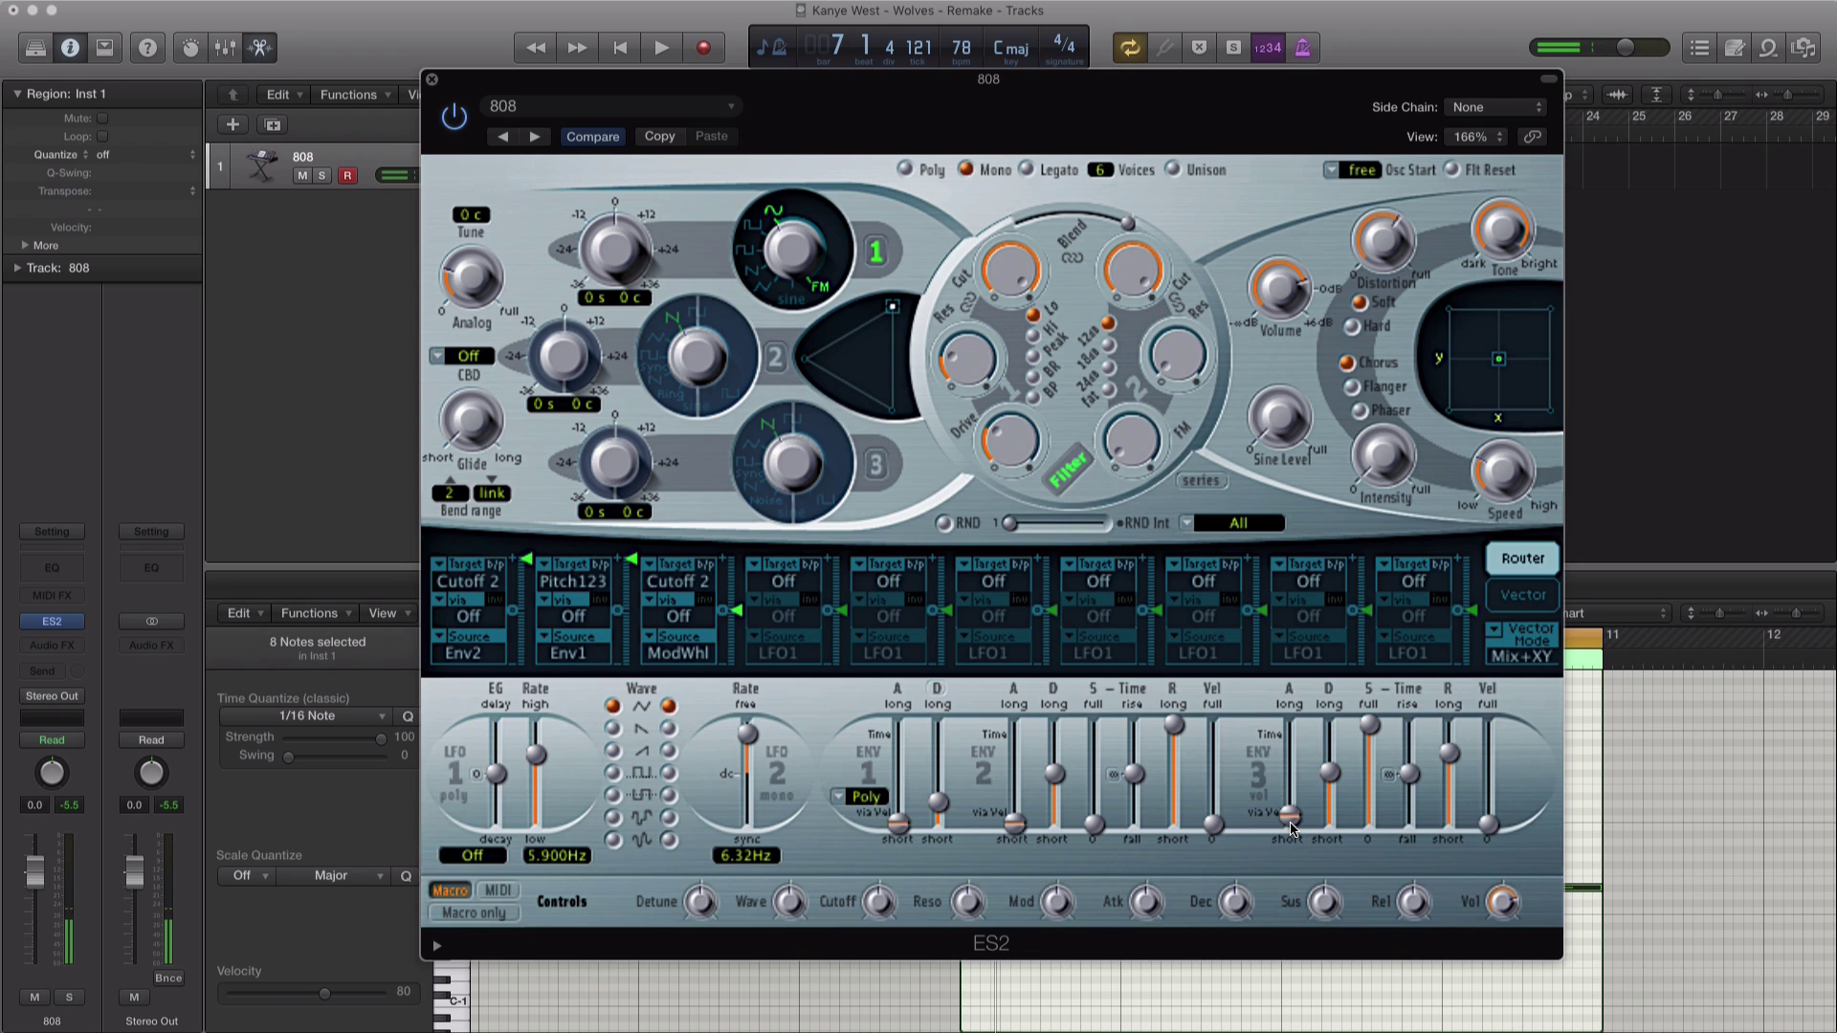
Step: Adjust ES2's ENV 3 with a slightly longer attack, shorter decay and sustain of about 0.58, and audition it
drag(1291, 829, 1370, 740)
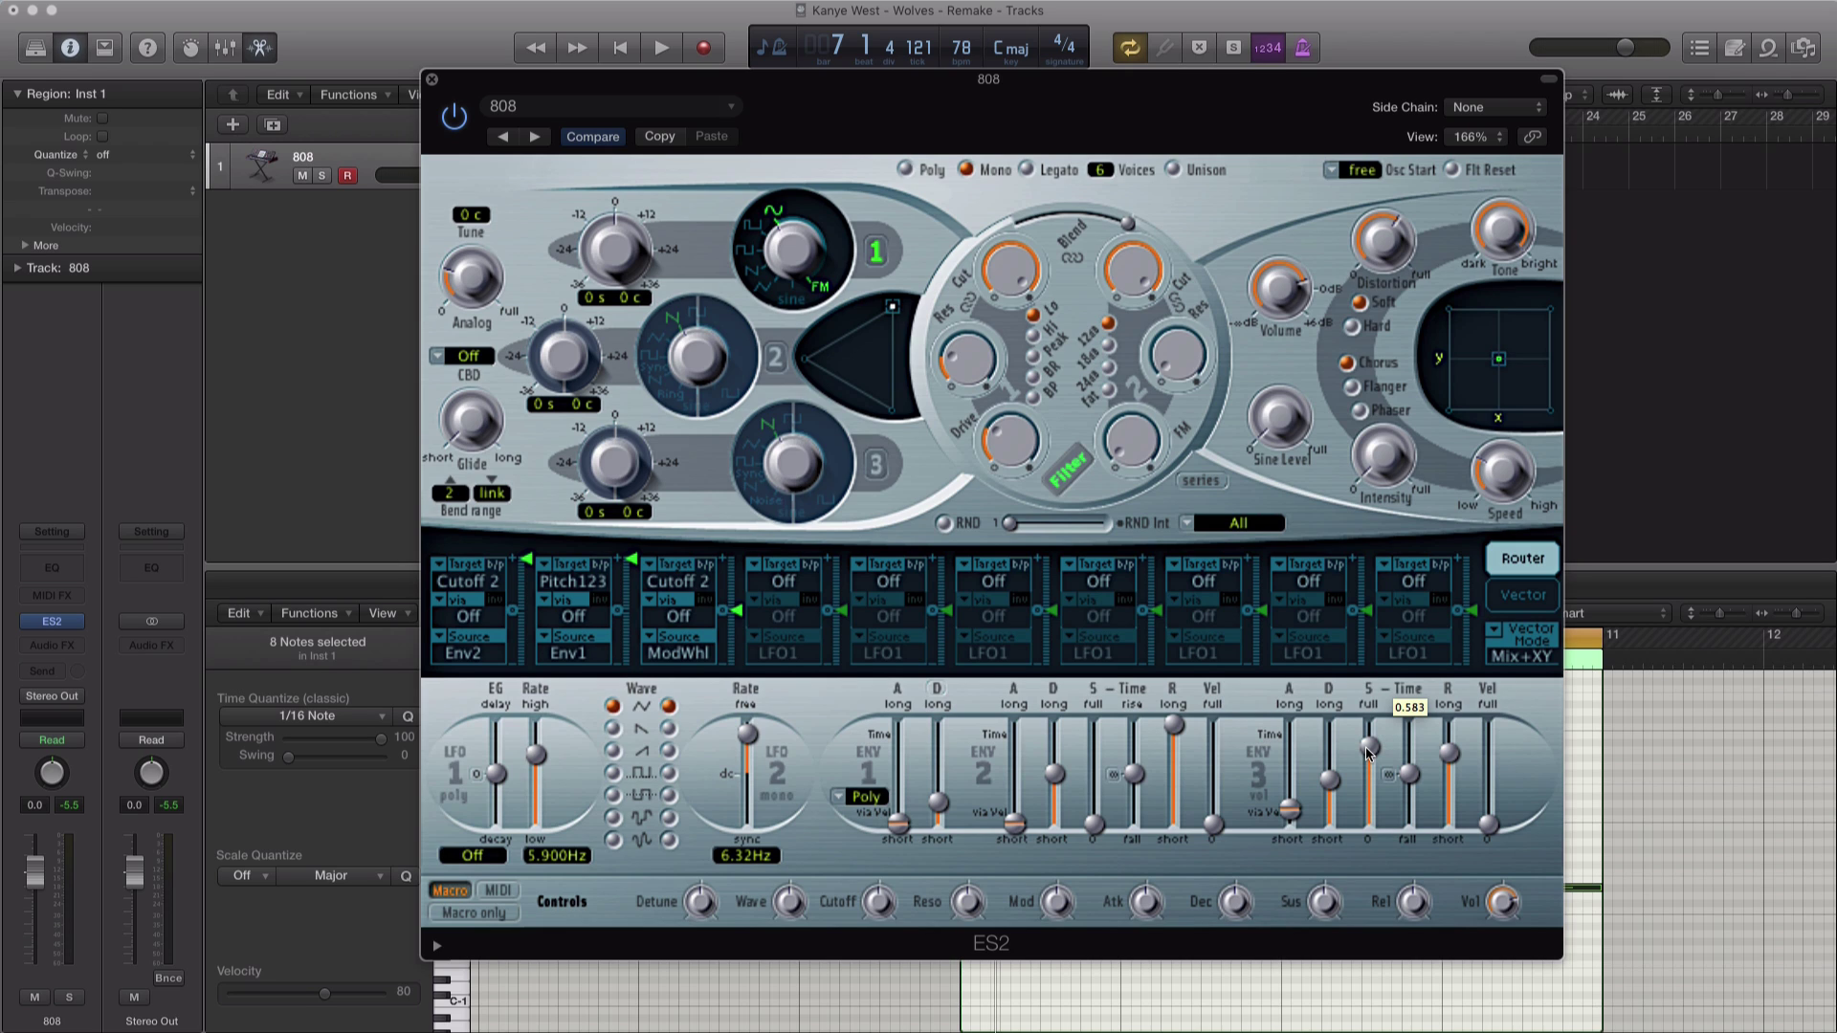
drag(1369, 753, 1366, 758)
key(space)
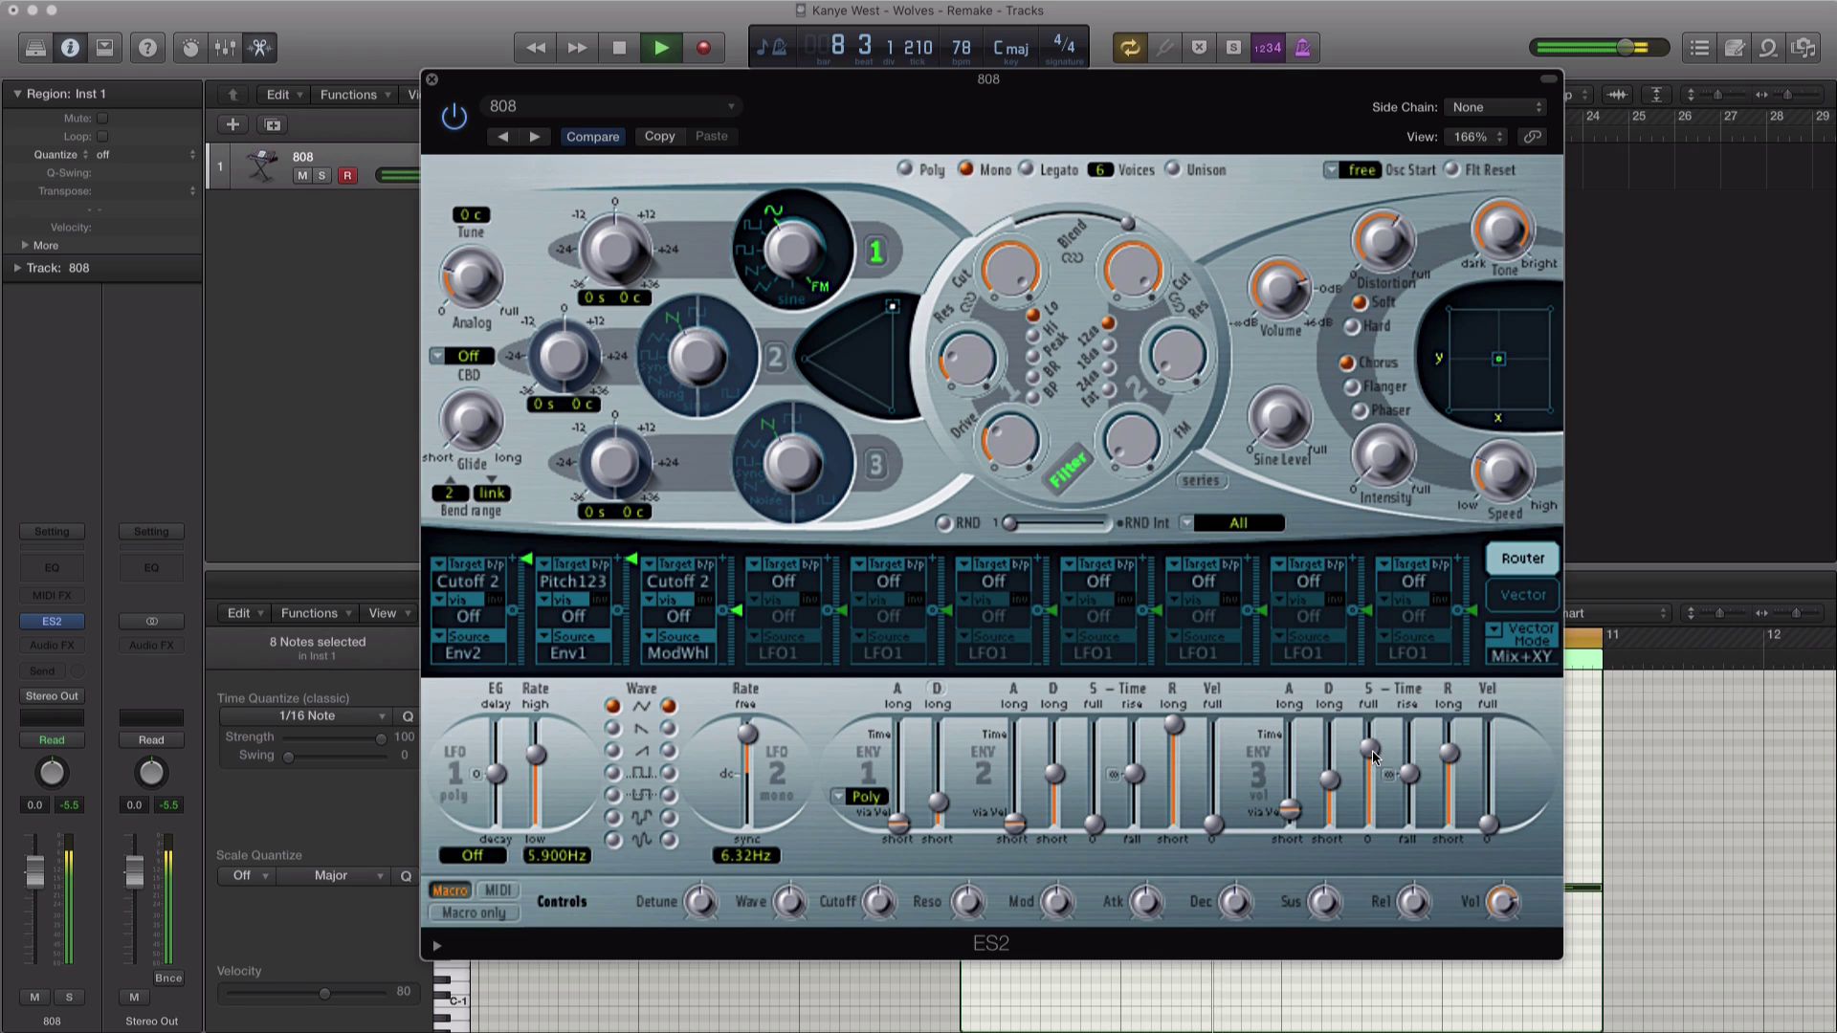
key(space)
Step: Shorten ENV 3's release and lengthen its decay slightly during playback, and close the ES2 window
drag(1447, 756, 1447, 811)
key(space)
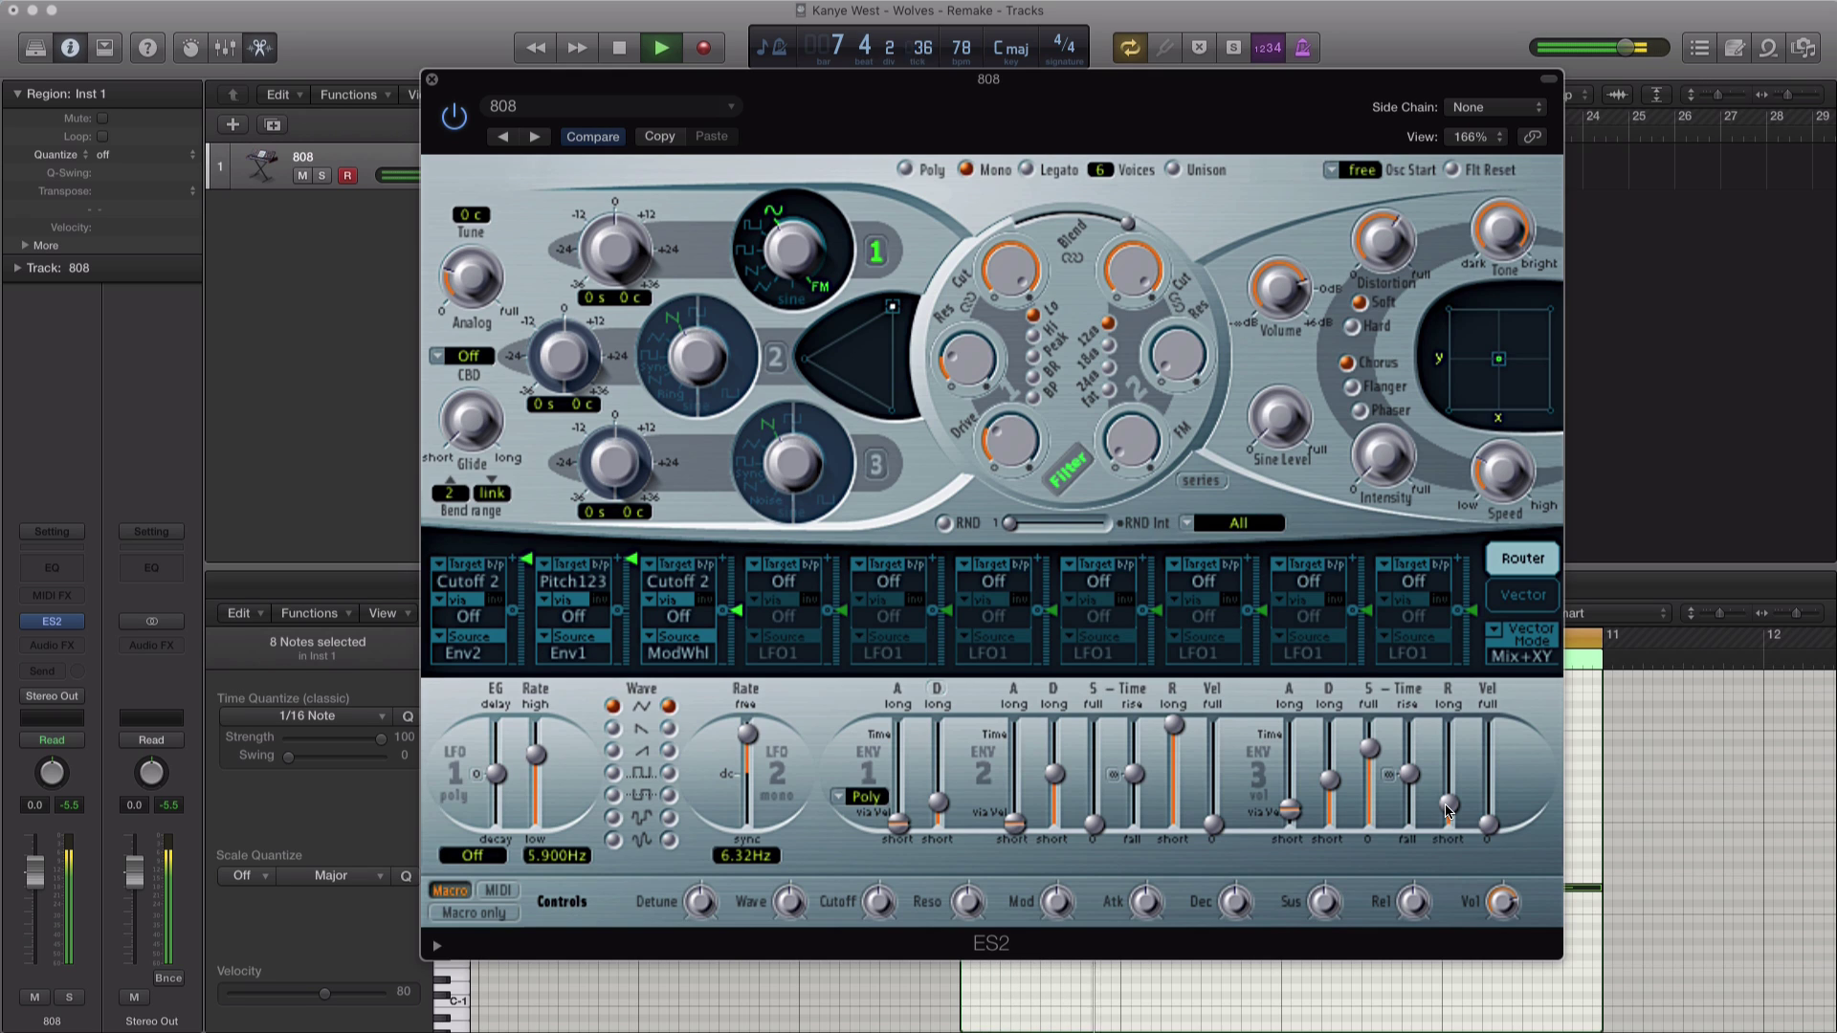
drag(1448, 811, 1451, 804)
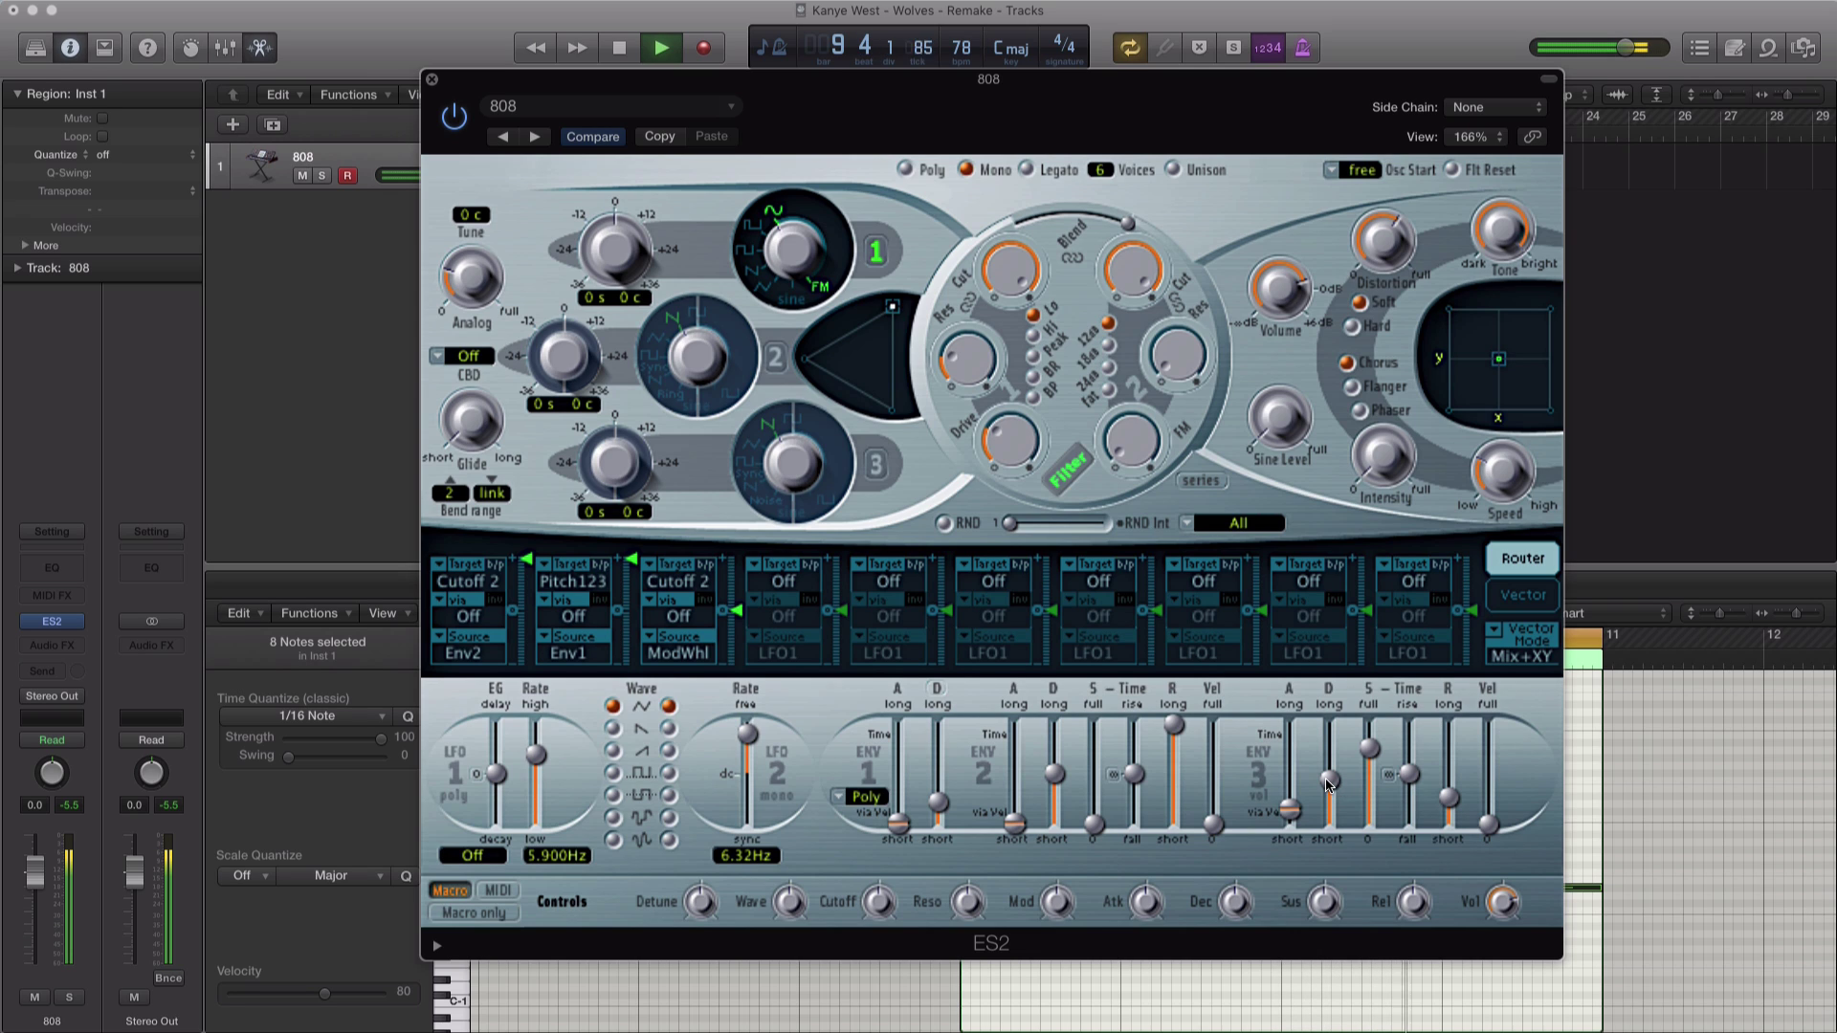
drag(1333, 784, 1331, 780)
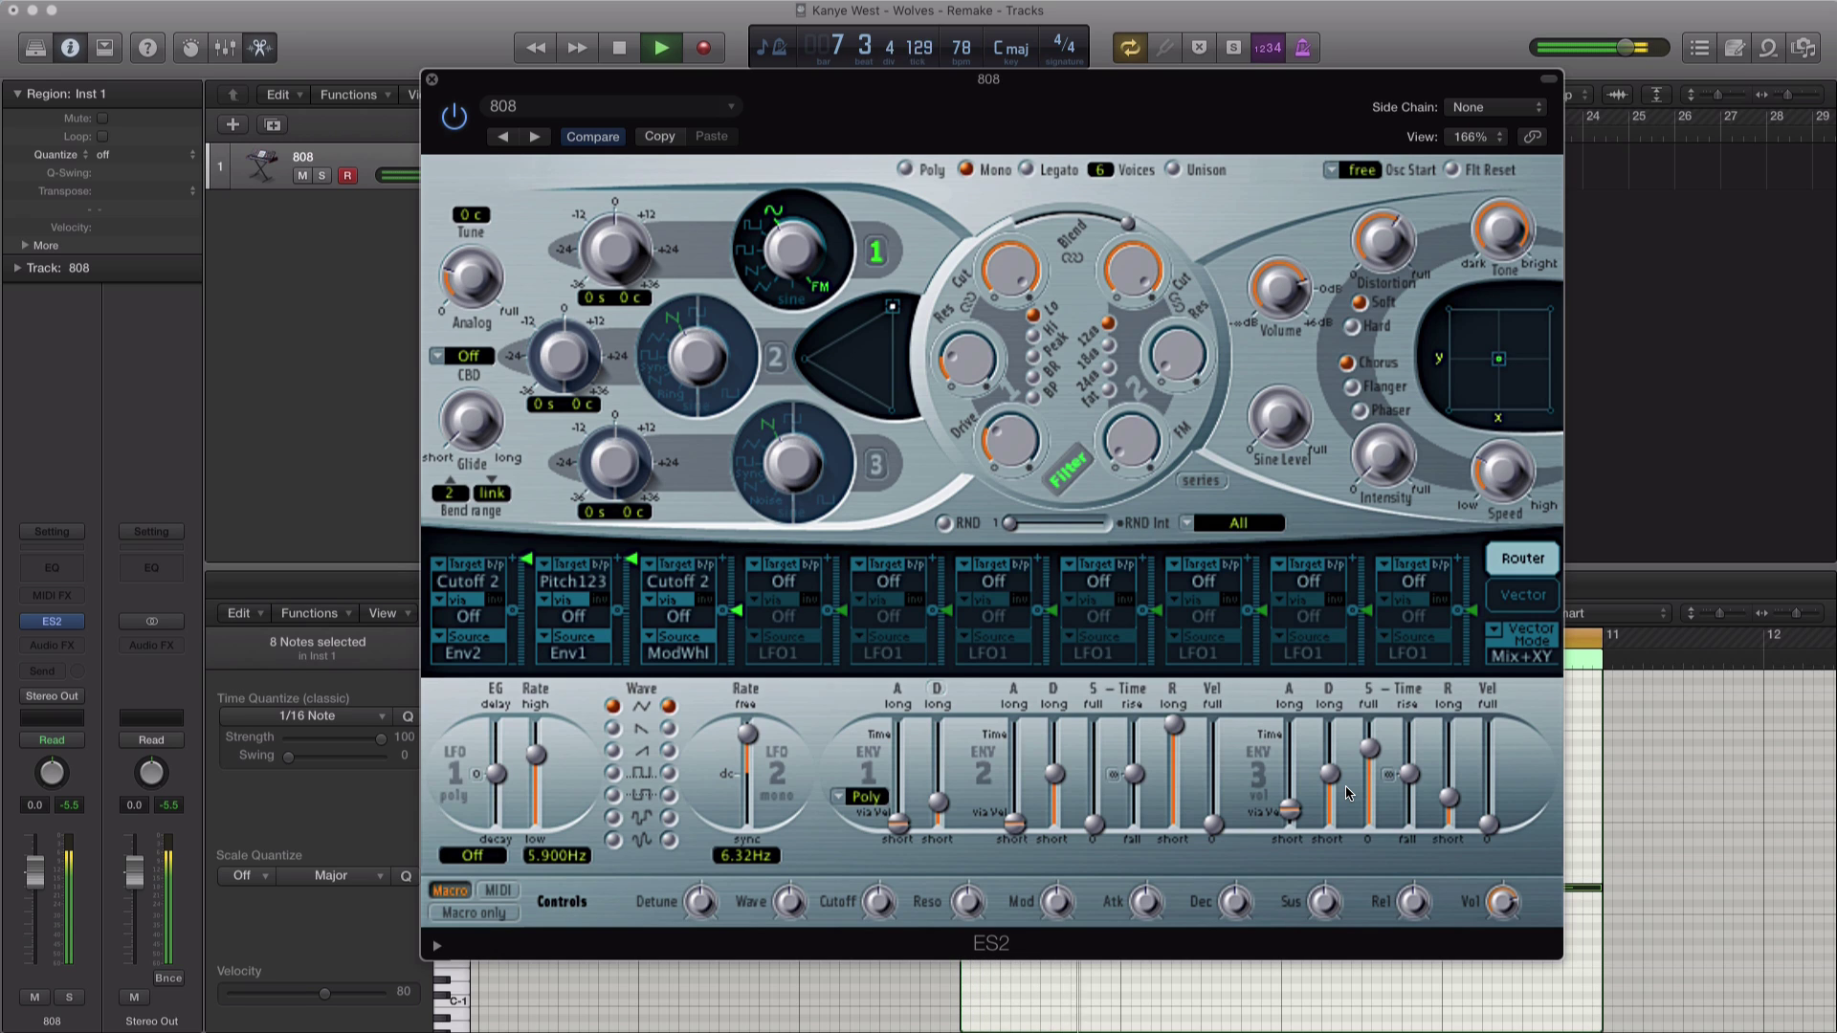
key(space)
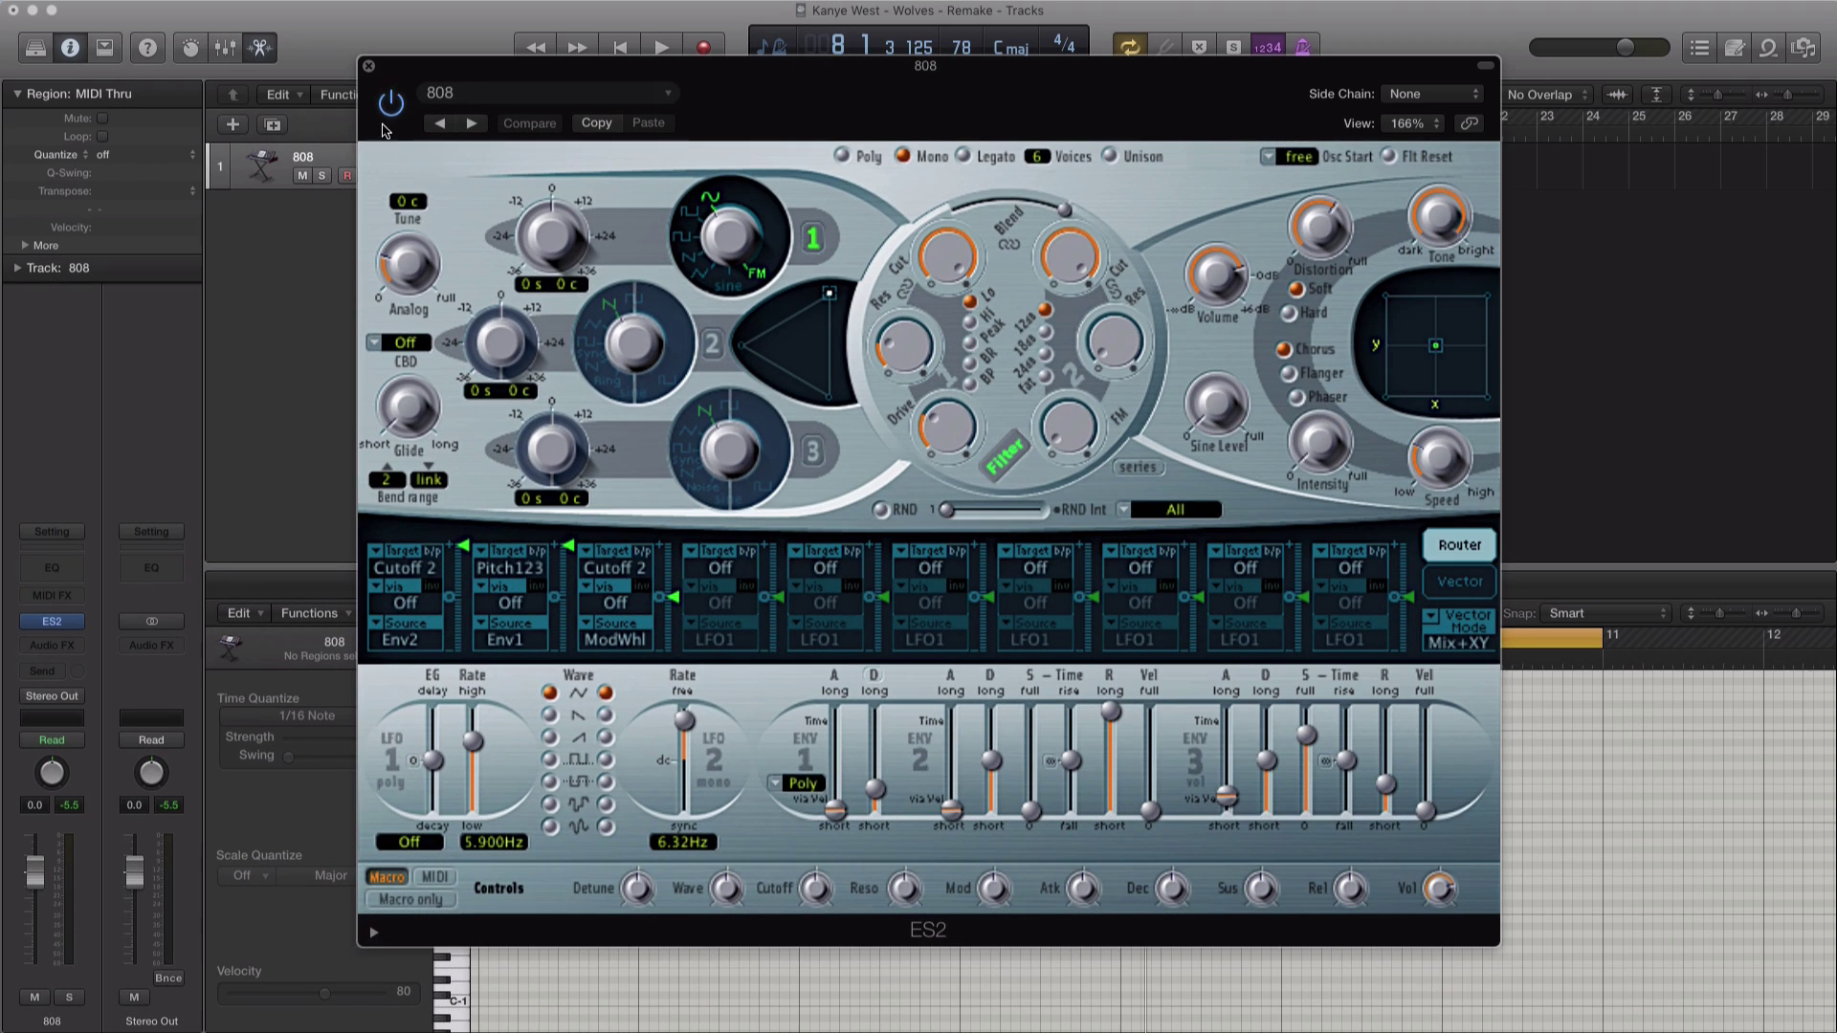
click(369, 67)
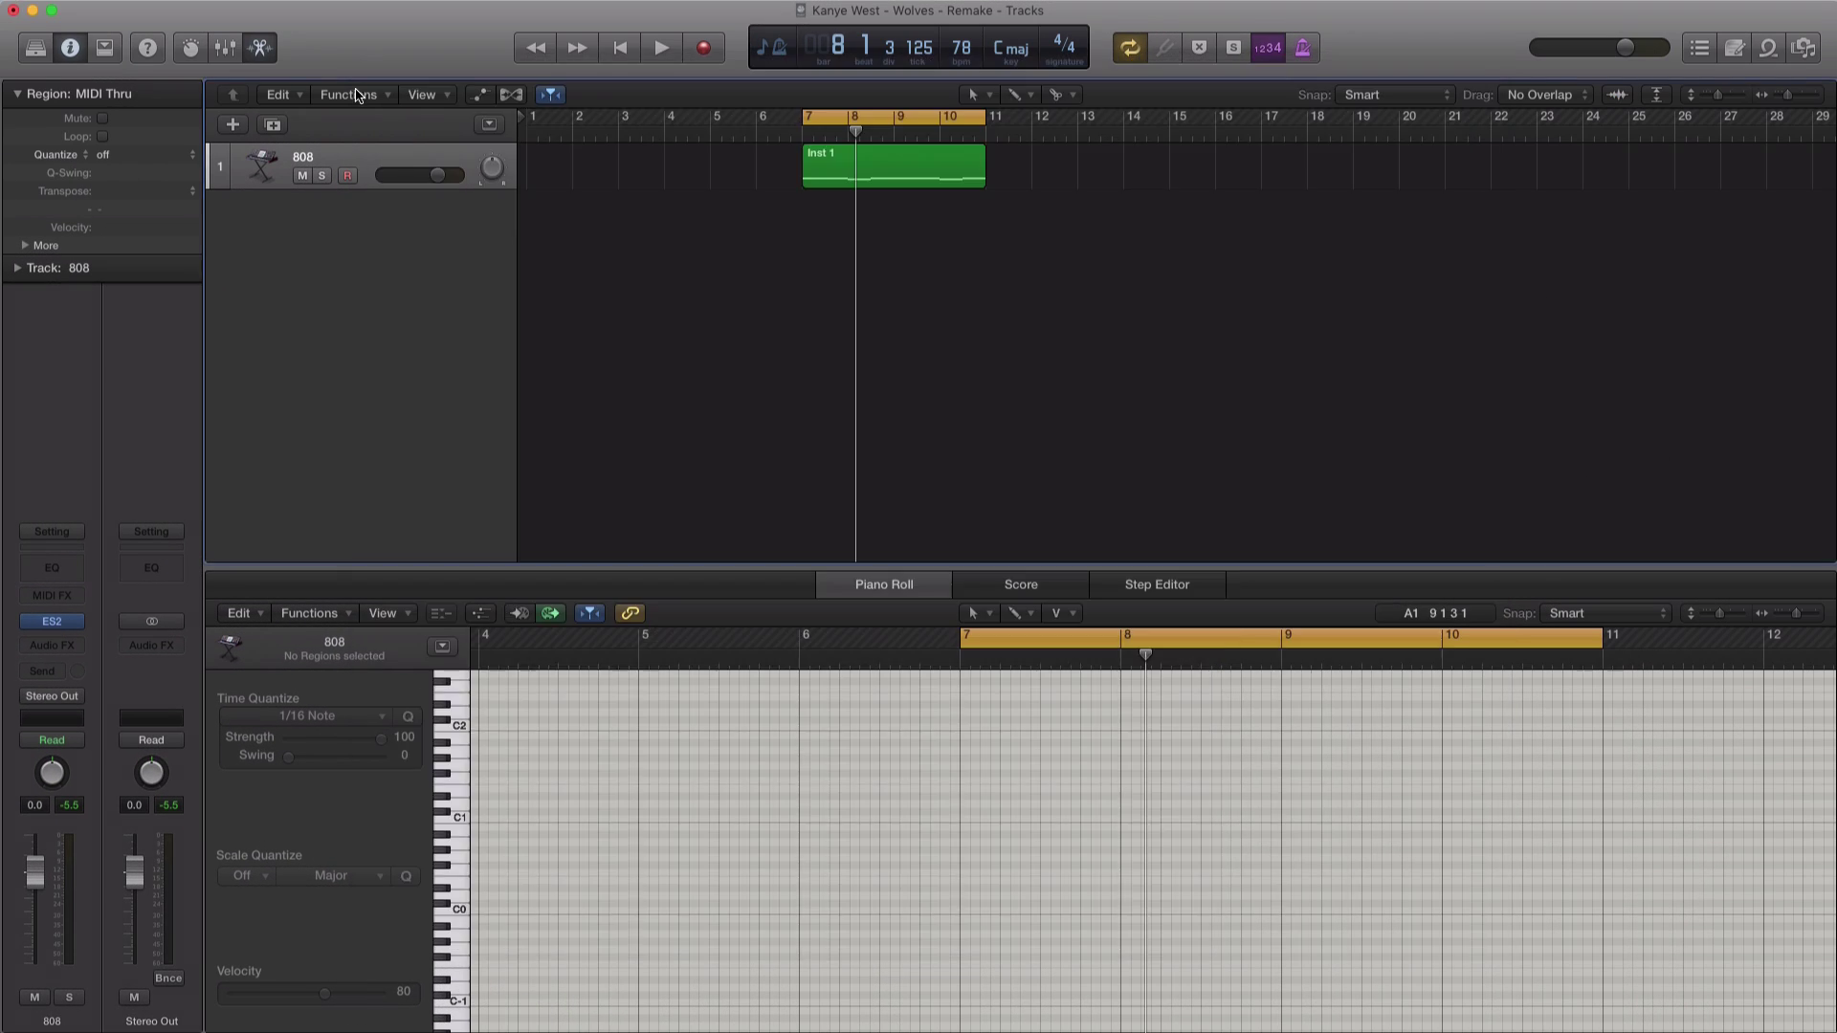
Step: Add a second software instrument track and choose the Yamaha Grand Piano patch for it
click(233, 124)
key(Return)
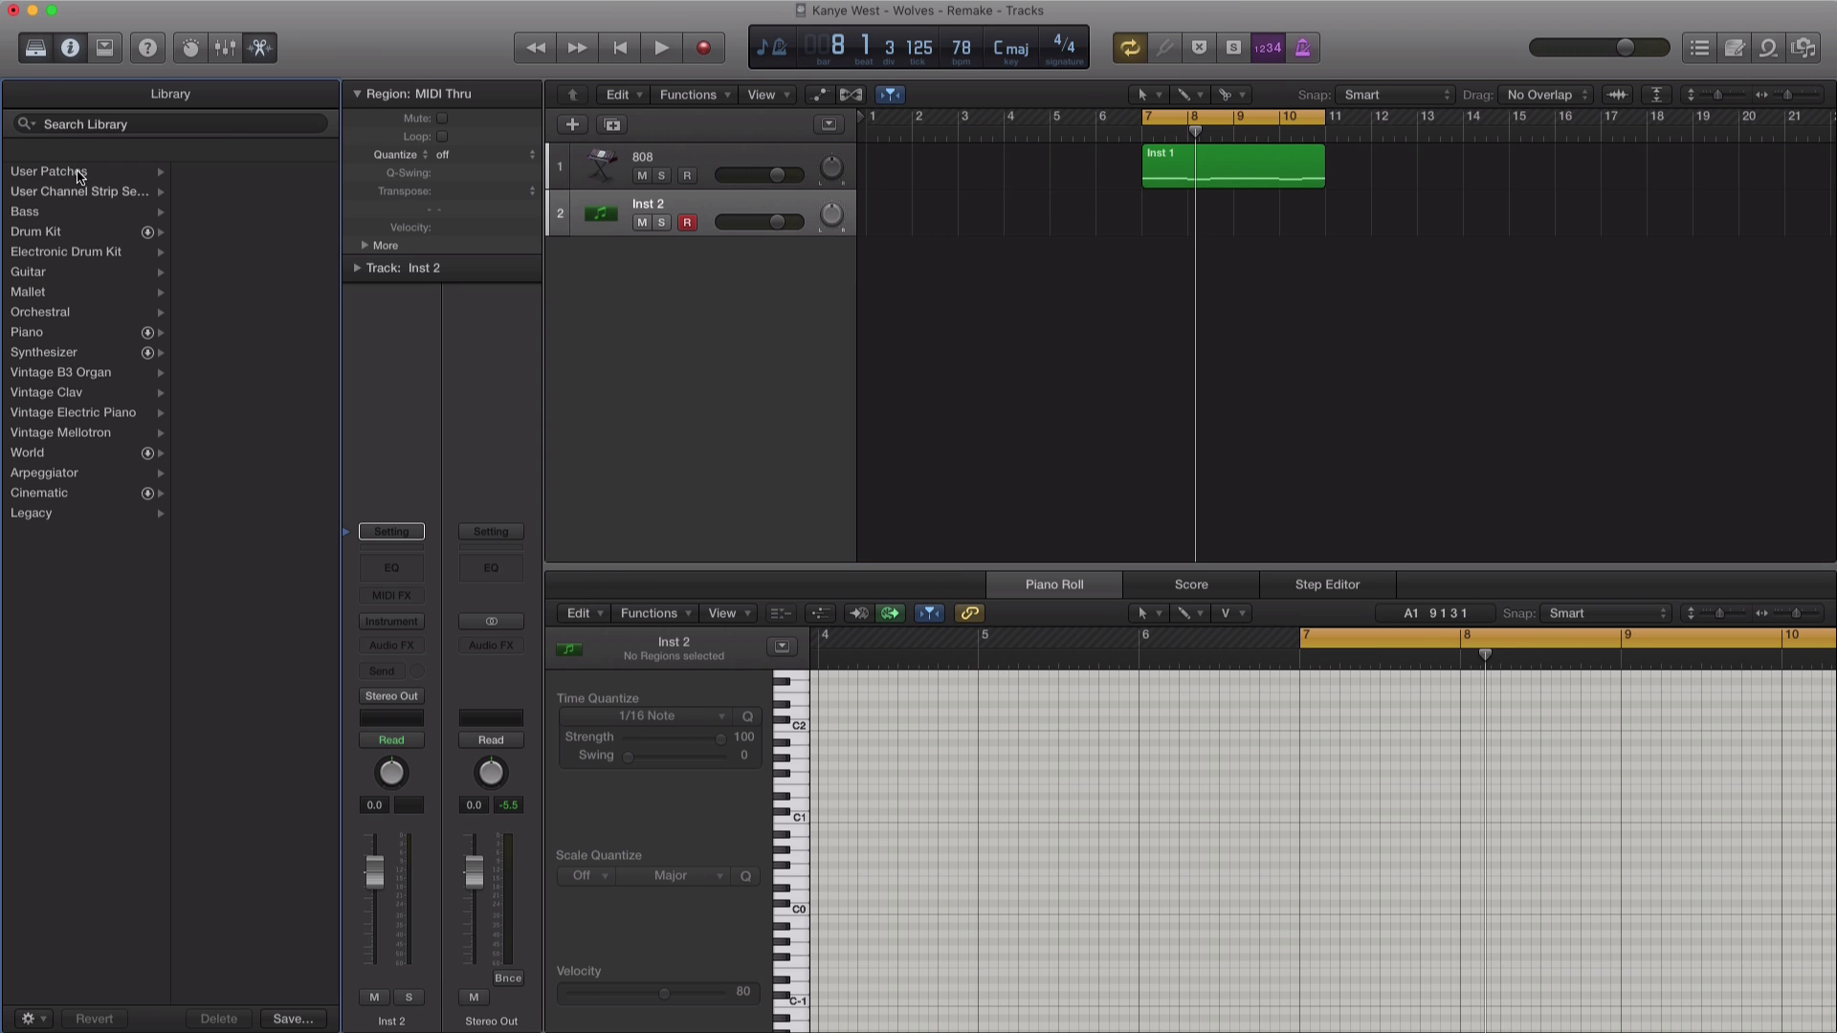
click(54, 180)
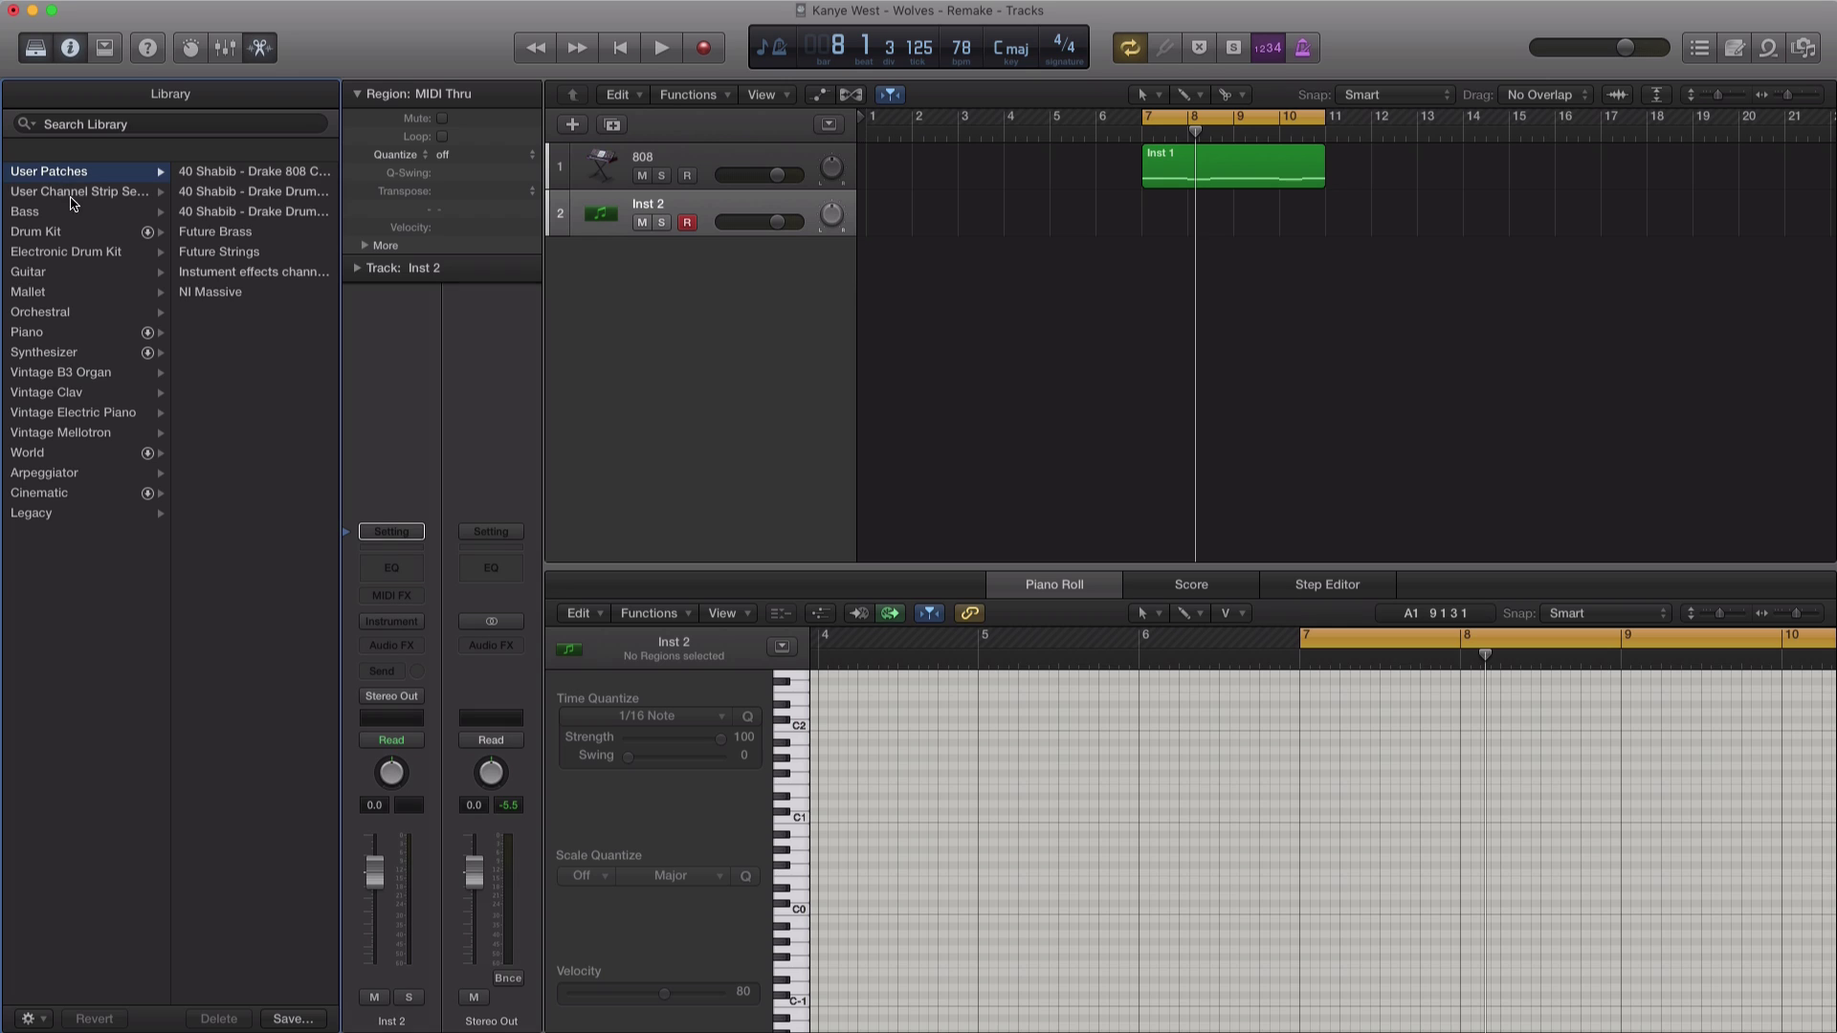
click(50, 334)
click(203, 300)
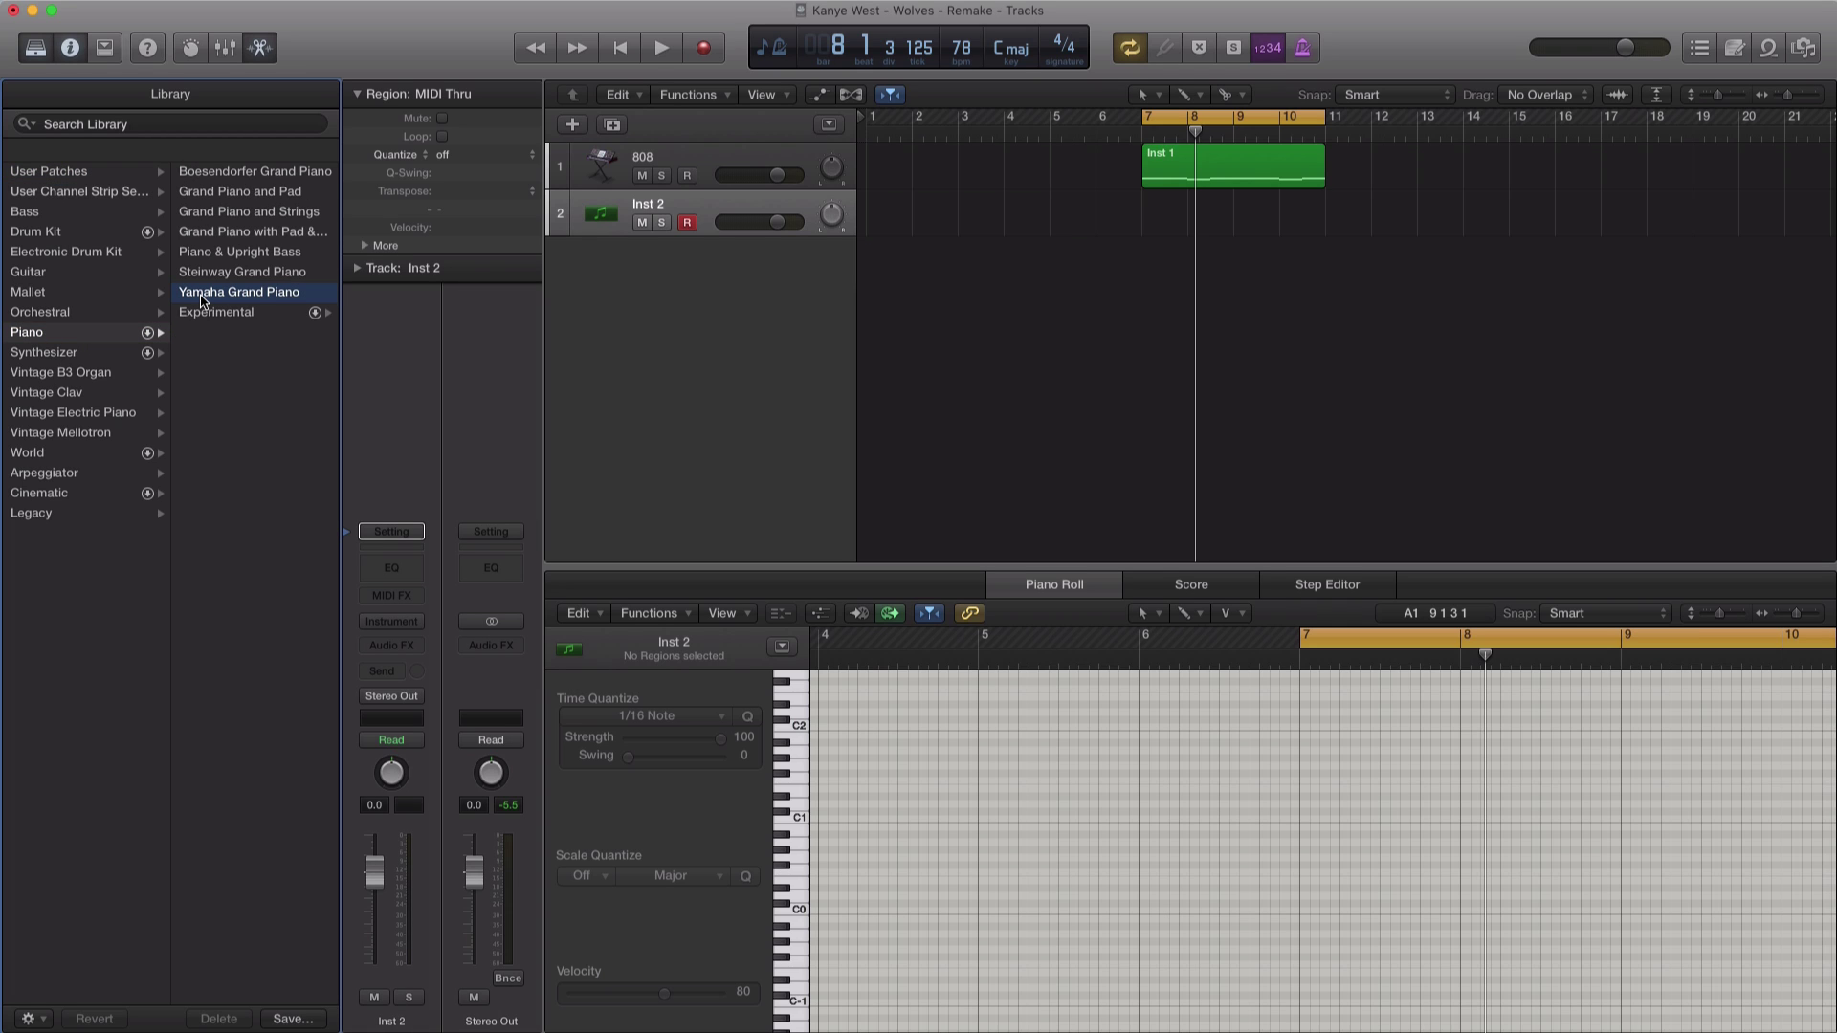
Step: Create a region spanning bars 7 to 11 on the Yamaha Grand Piano track and hide the Library
click(1174, 230)
mouse_move(1189, 230)
mouse_down()
mouse_move(1344, 238)
mouse_move(1318, 240)
mouse_up()
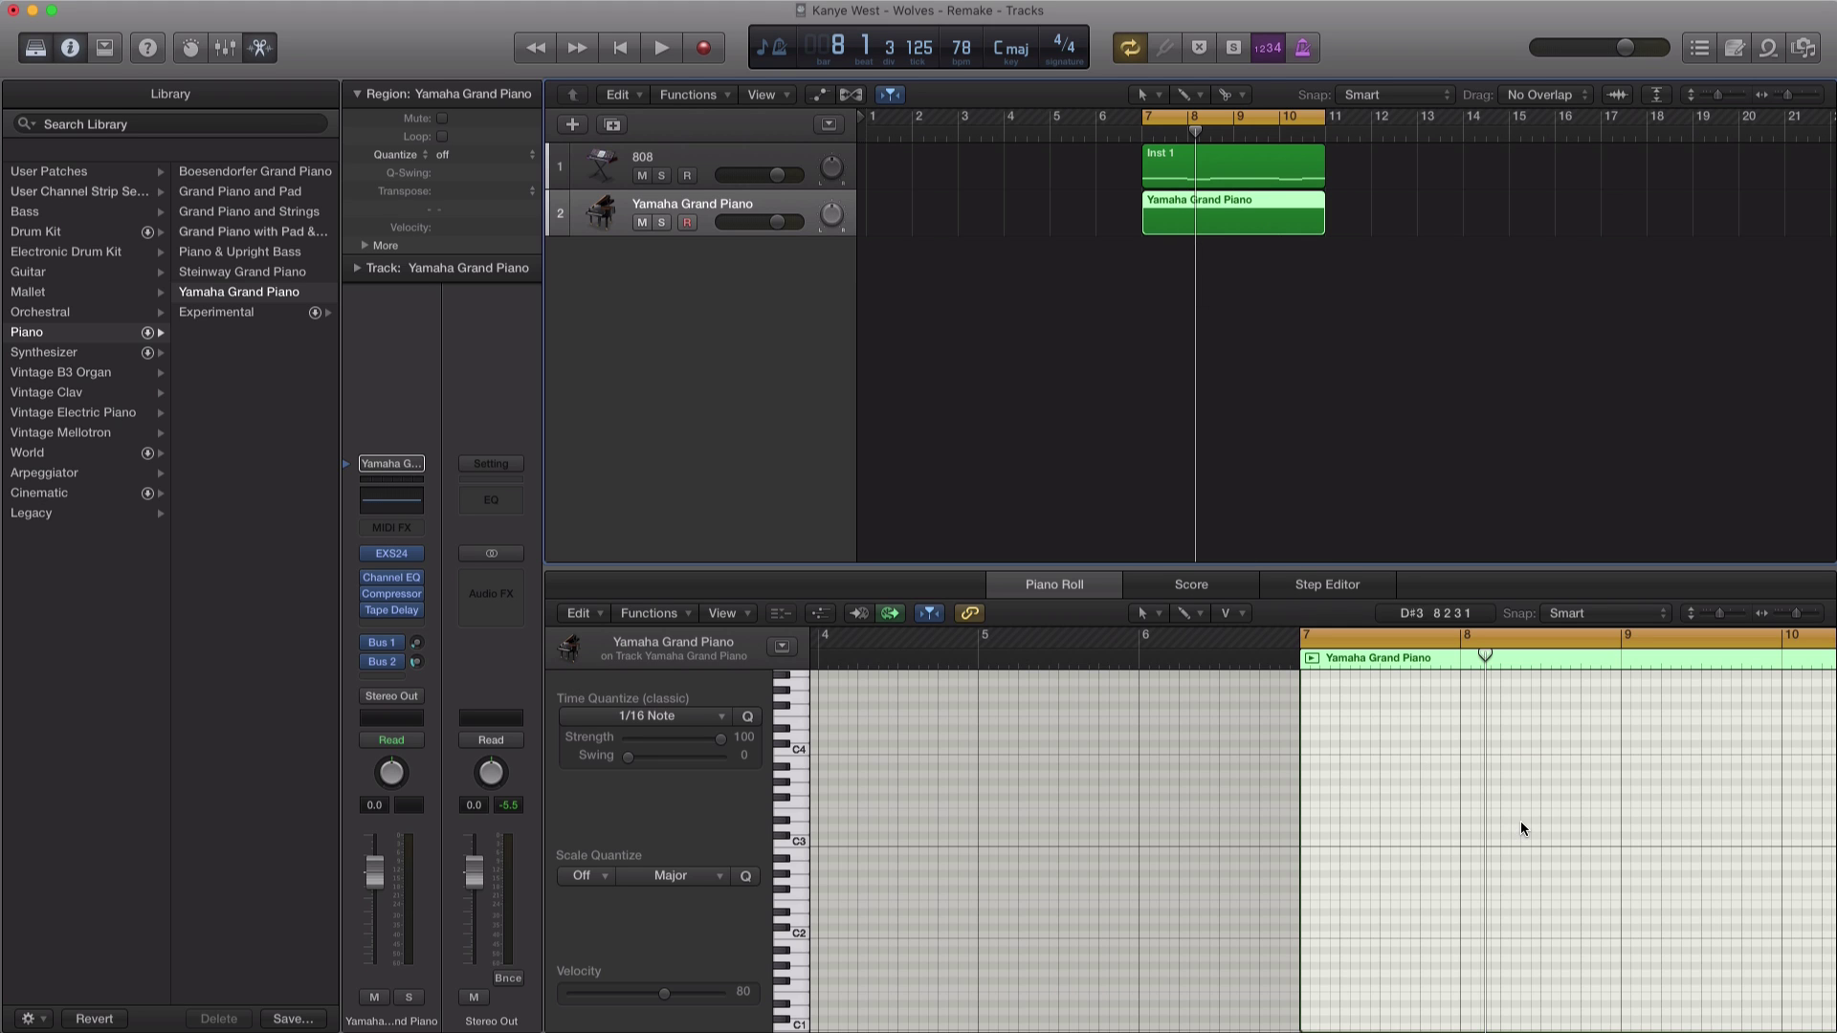
scroll(1519, 821, right, 3)
key(y)
Step: Add short piano notes D#2 at 7 1 3 and G#2 at 7 2 1, and audition them
click(660, 805)
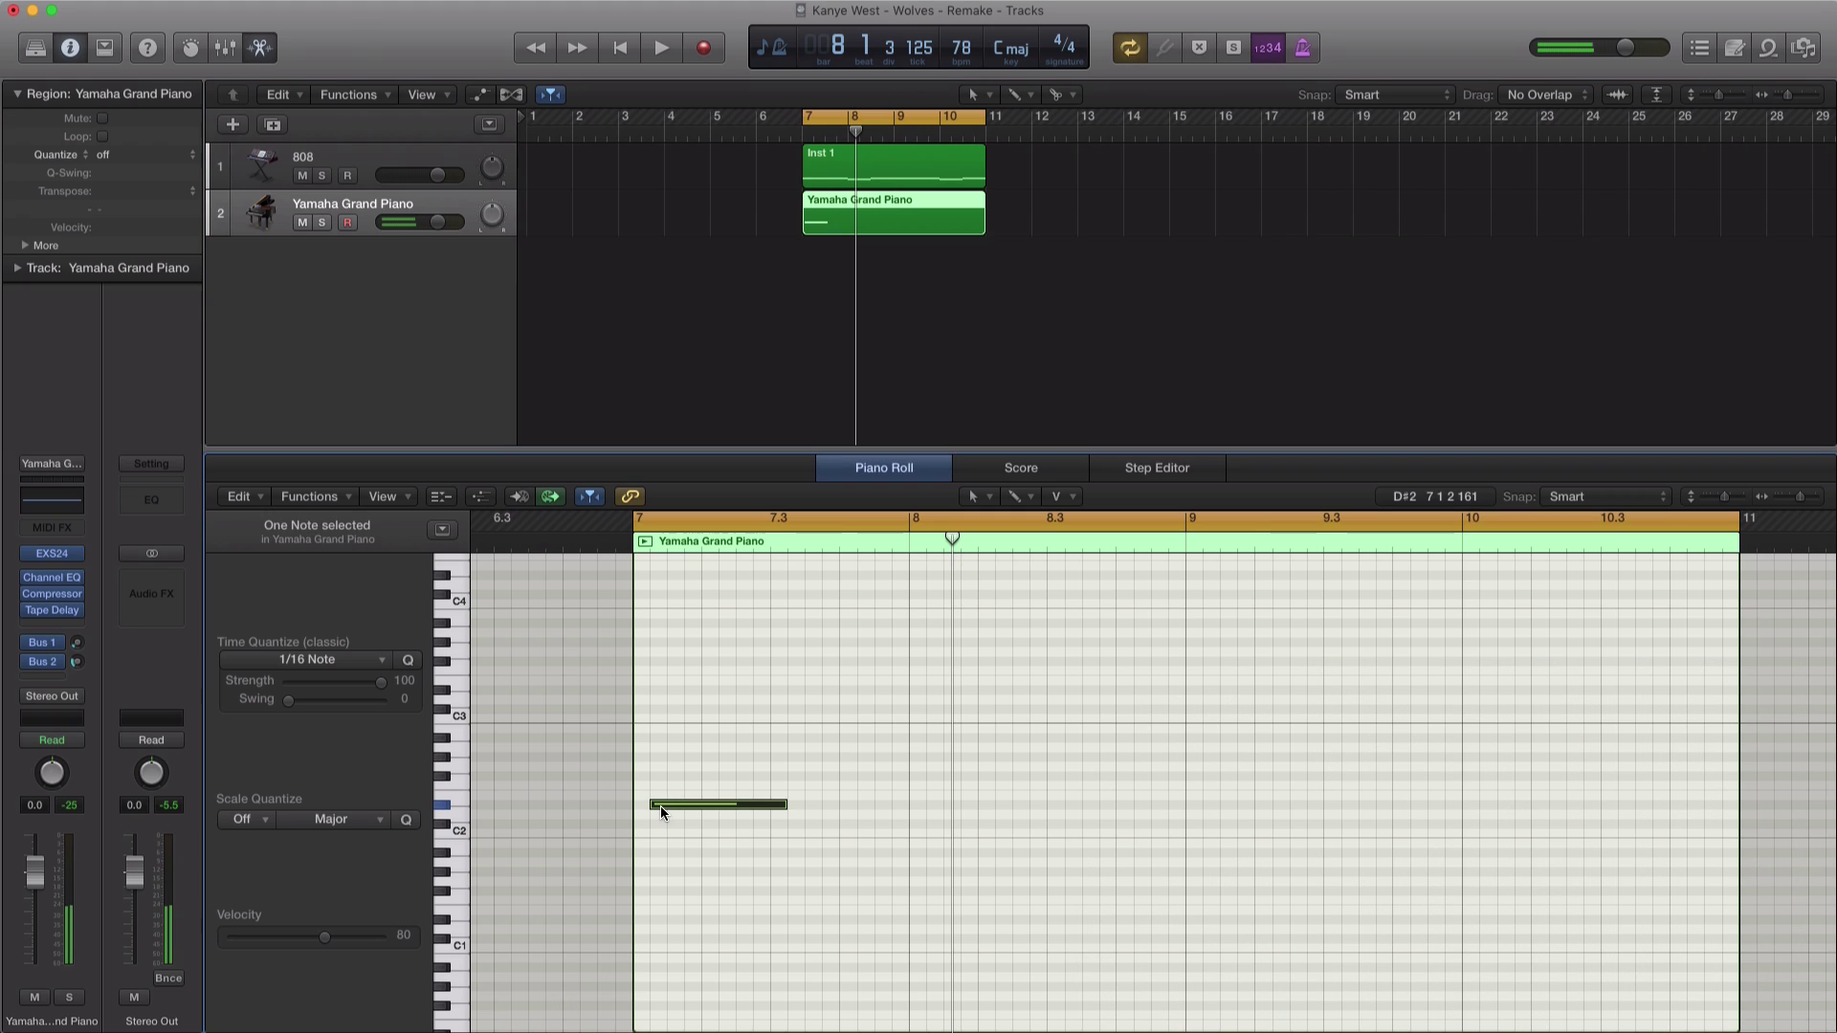
drag(785, 804, 724, 762)
key(space)
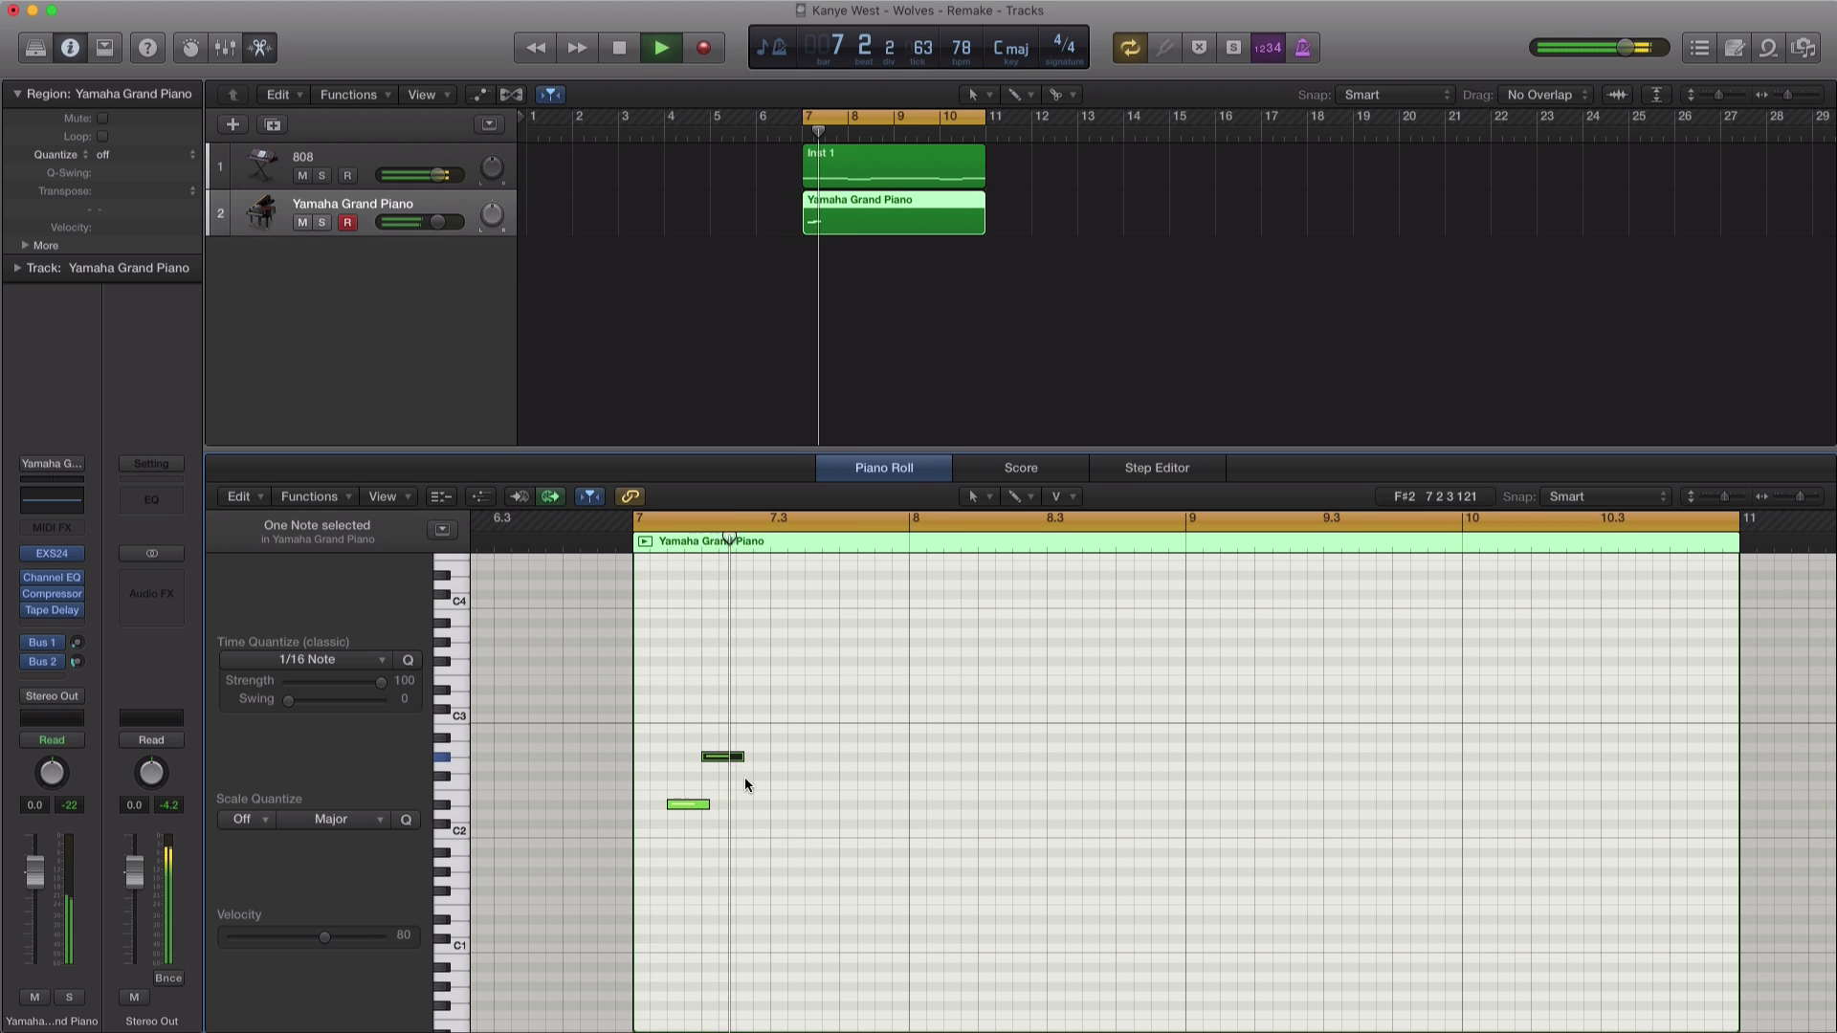
key(space)
Step: Continue the piano melody with B2 at 7 2 3, A#2 at 7 3 1 and B2 at 7 3 3, auditioning the phrase
drag(723, 762, 821, 735)
key(space)
key(space)
key(space)
key(space)
key(space)
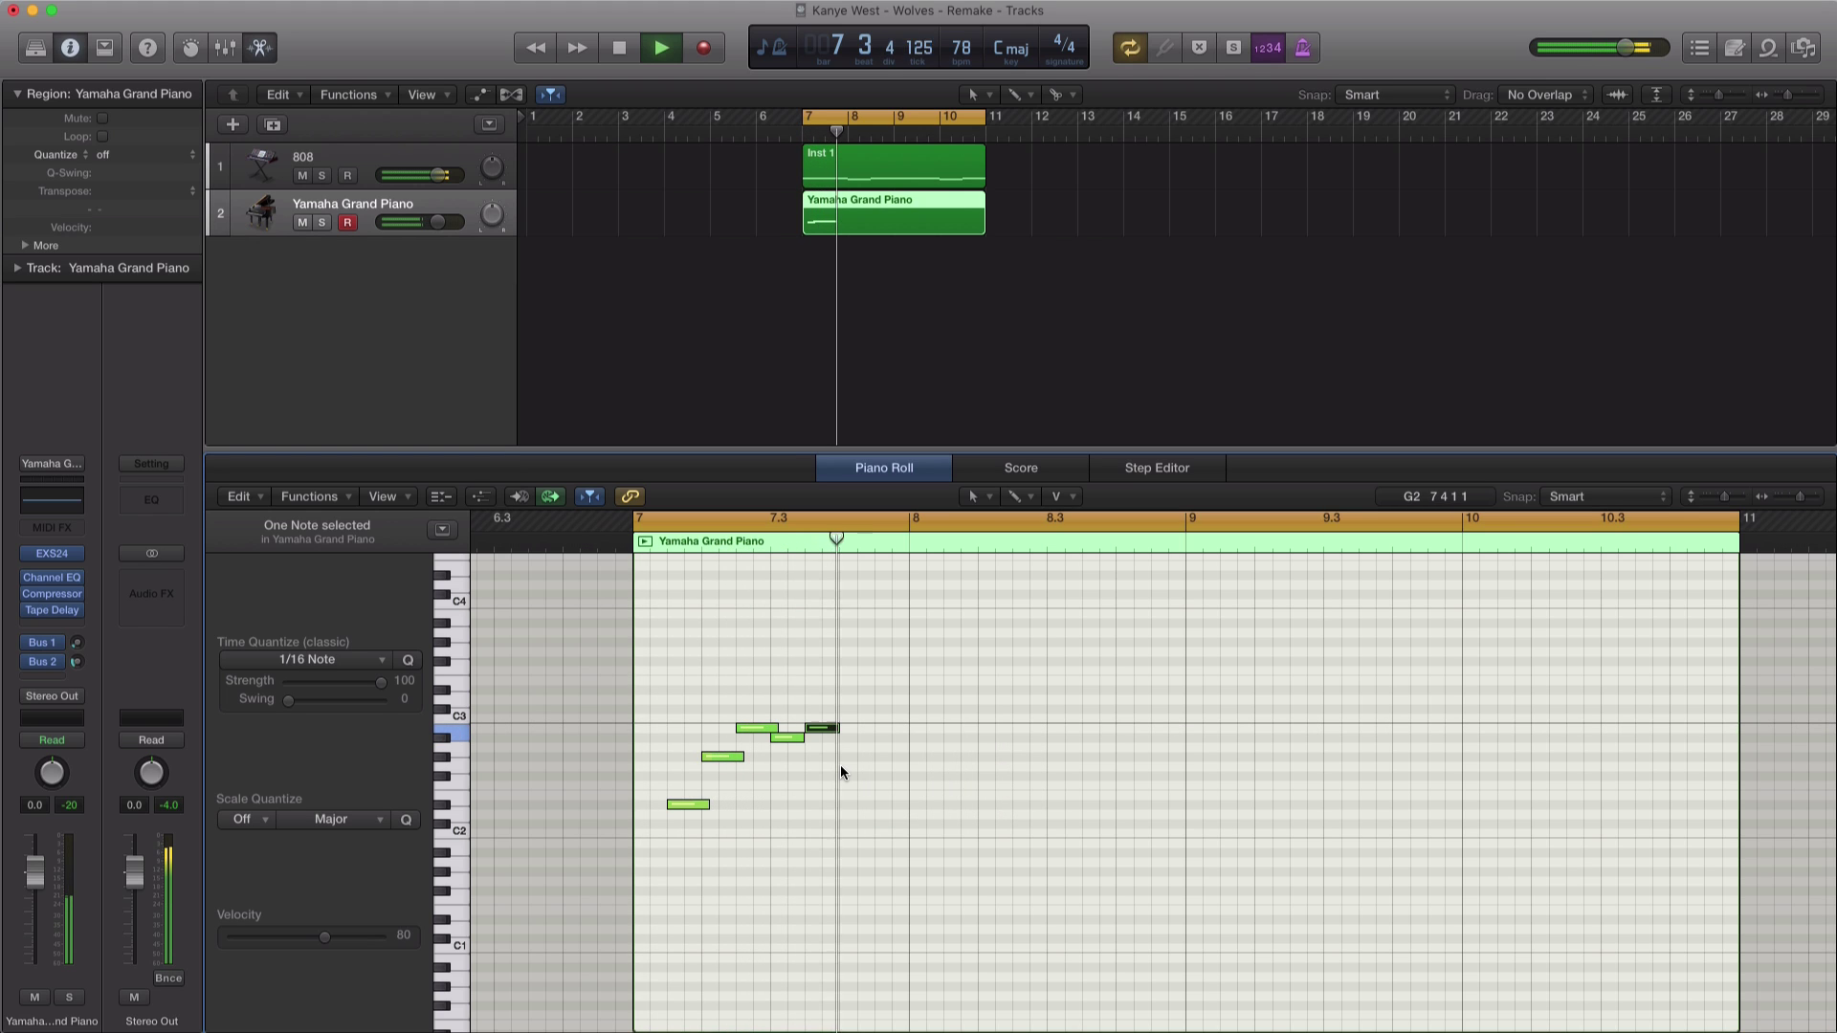
key(space)
key(space)
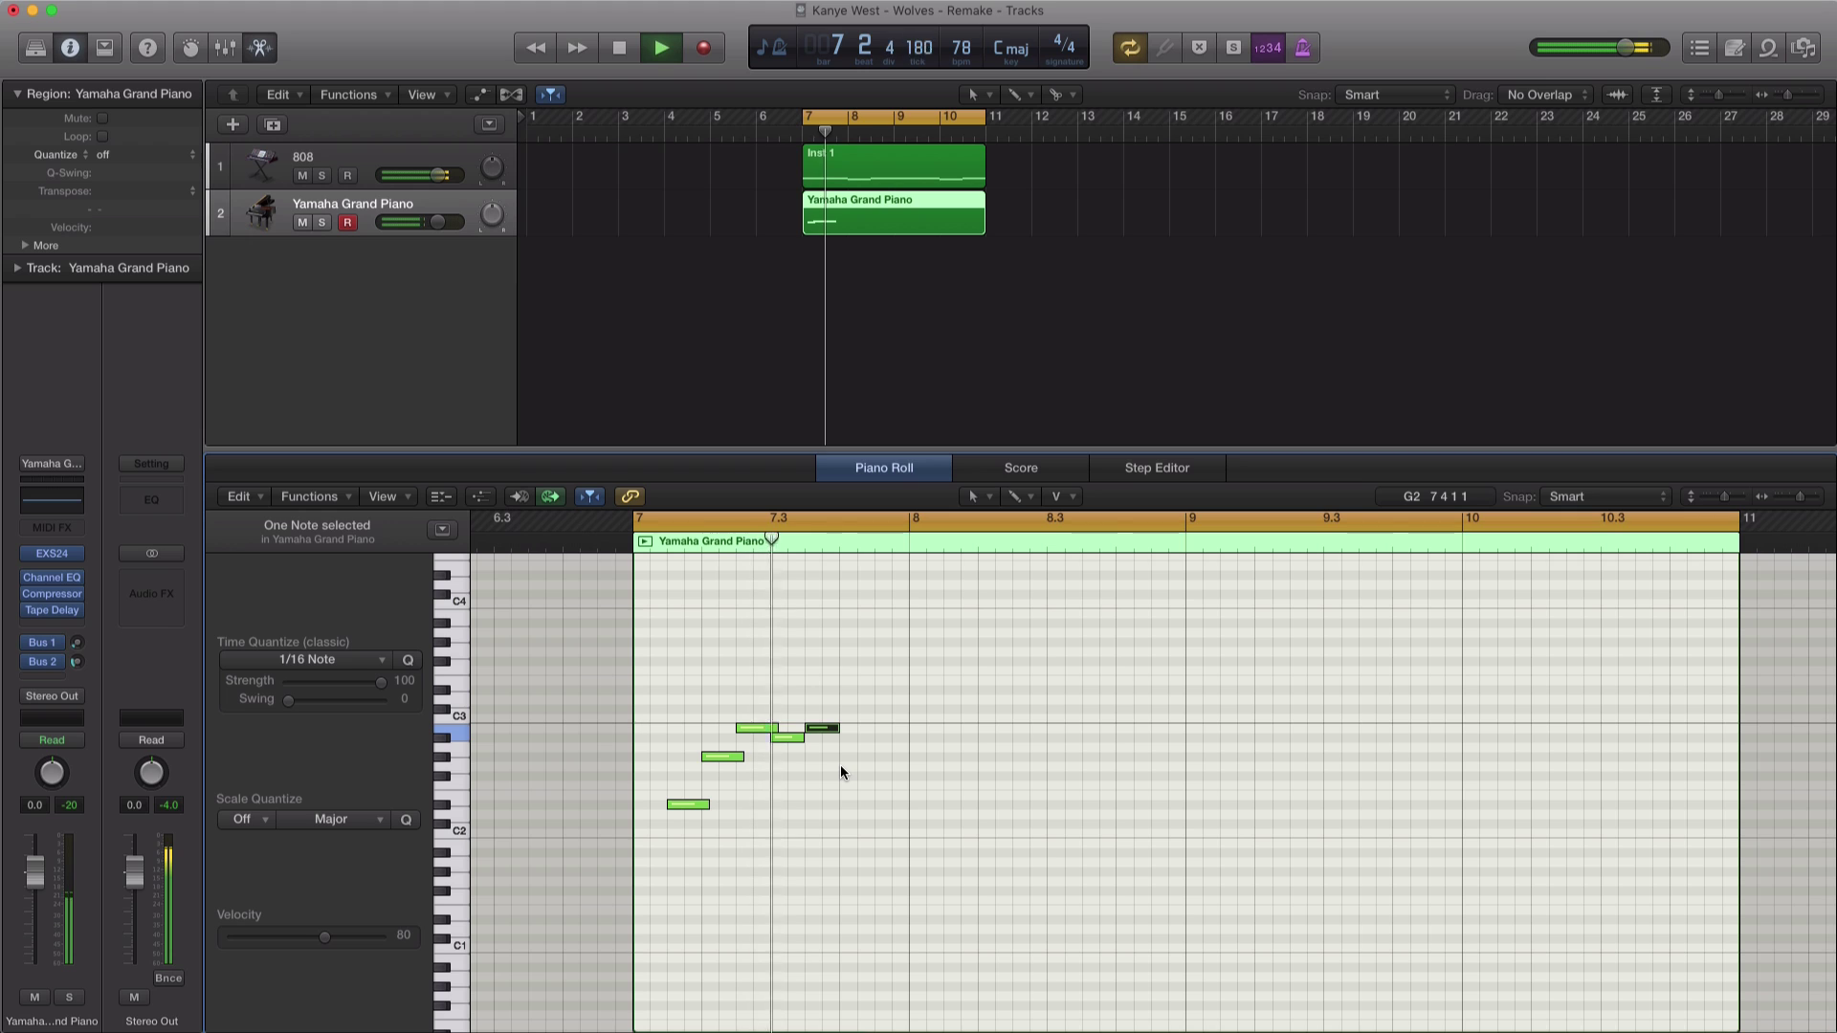
key(space)
Step: Add a short A#2 note at 7 3 4, trim the preceding B2, and audition the melody
mouse_move(835, 732)
mouse_down()
mouse_move(815, 734)
mouse_move(832, 742)
mouse_up()
key(space)
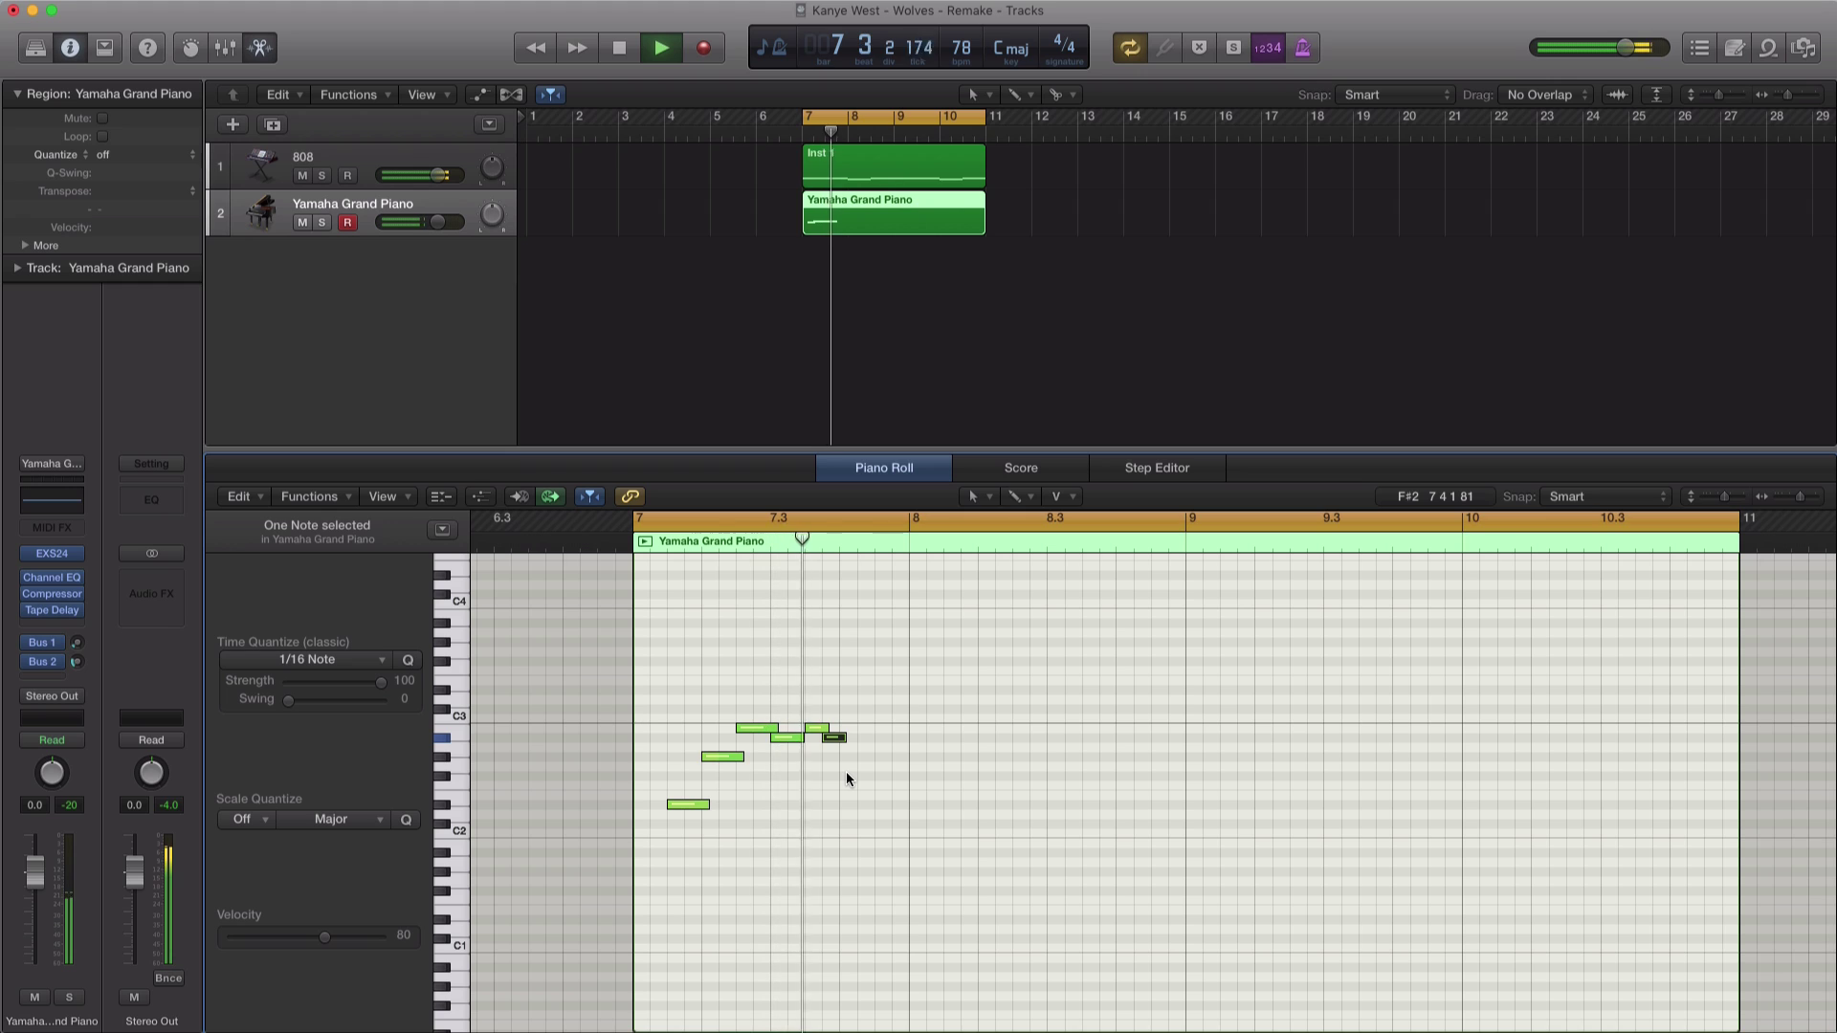
key(space)
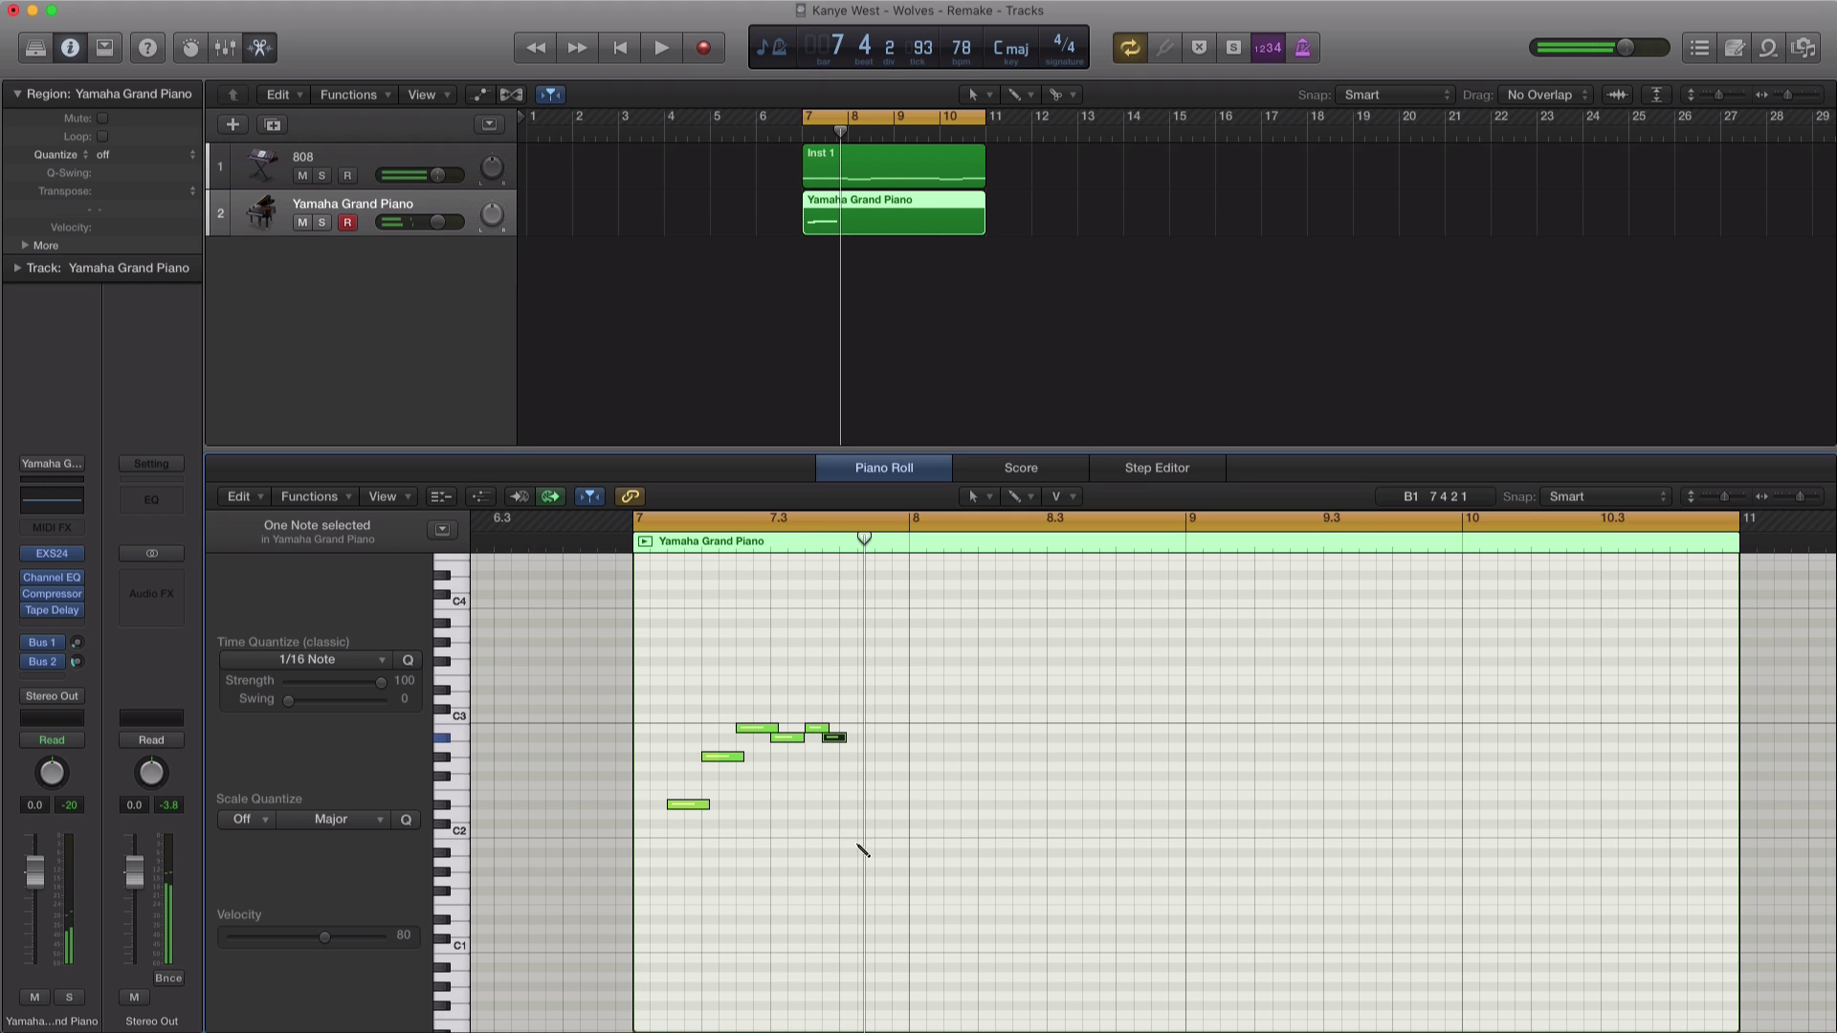
Step: Add a piano note at 7 4 2, settle its pitch on F#2, and audition it
click(860, 843)
drag(866, 845, 867, 825)
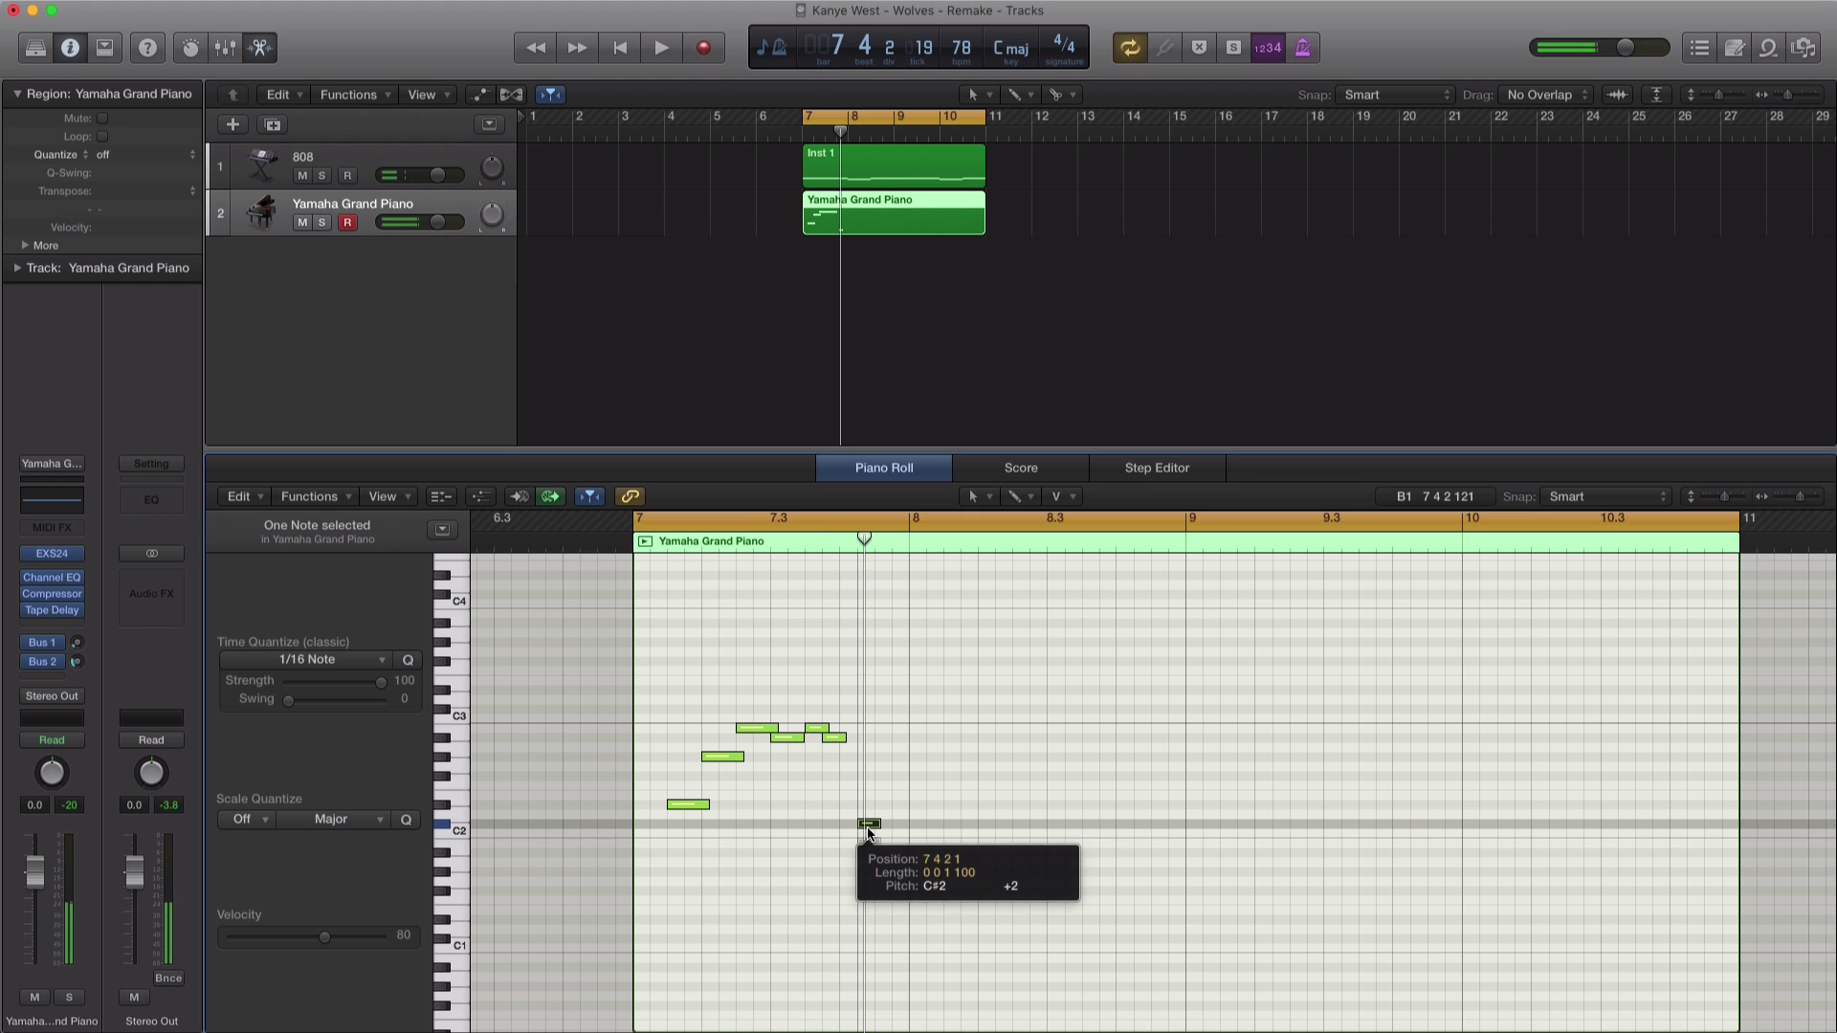
key(space)
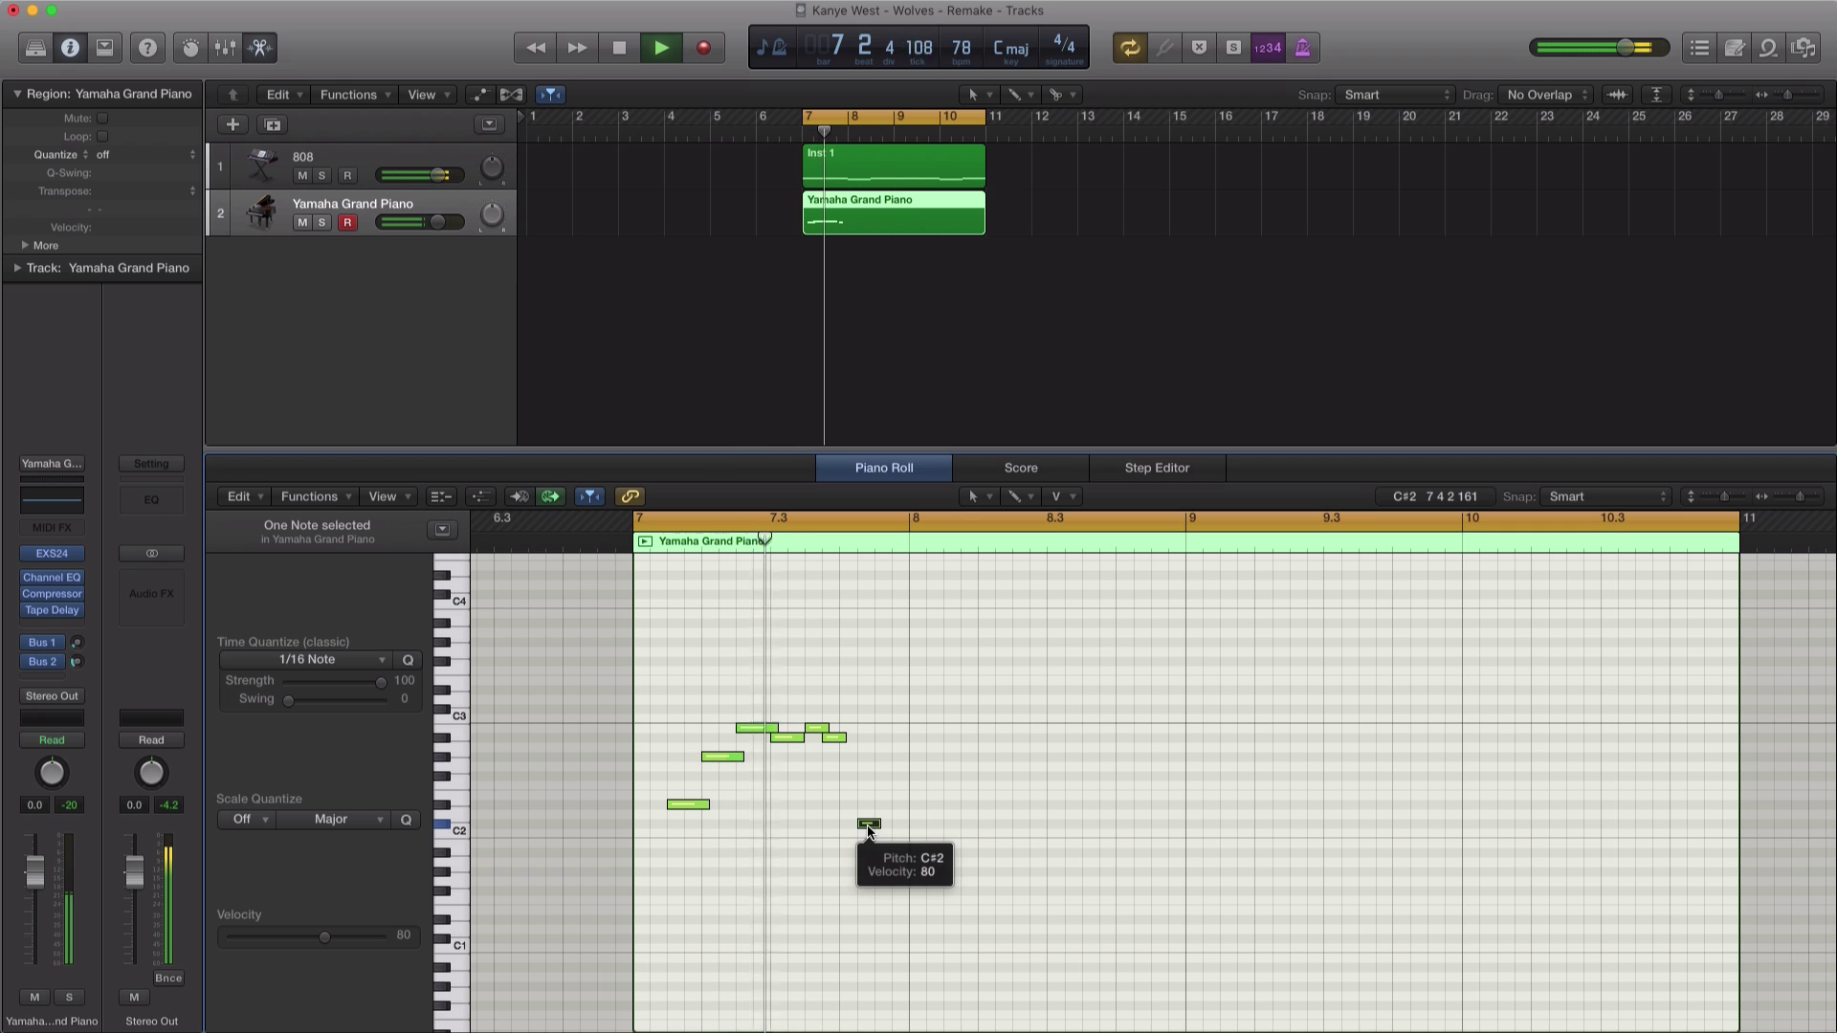
drag(869, 831, 871, 831)
click(870, 823)
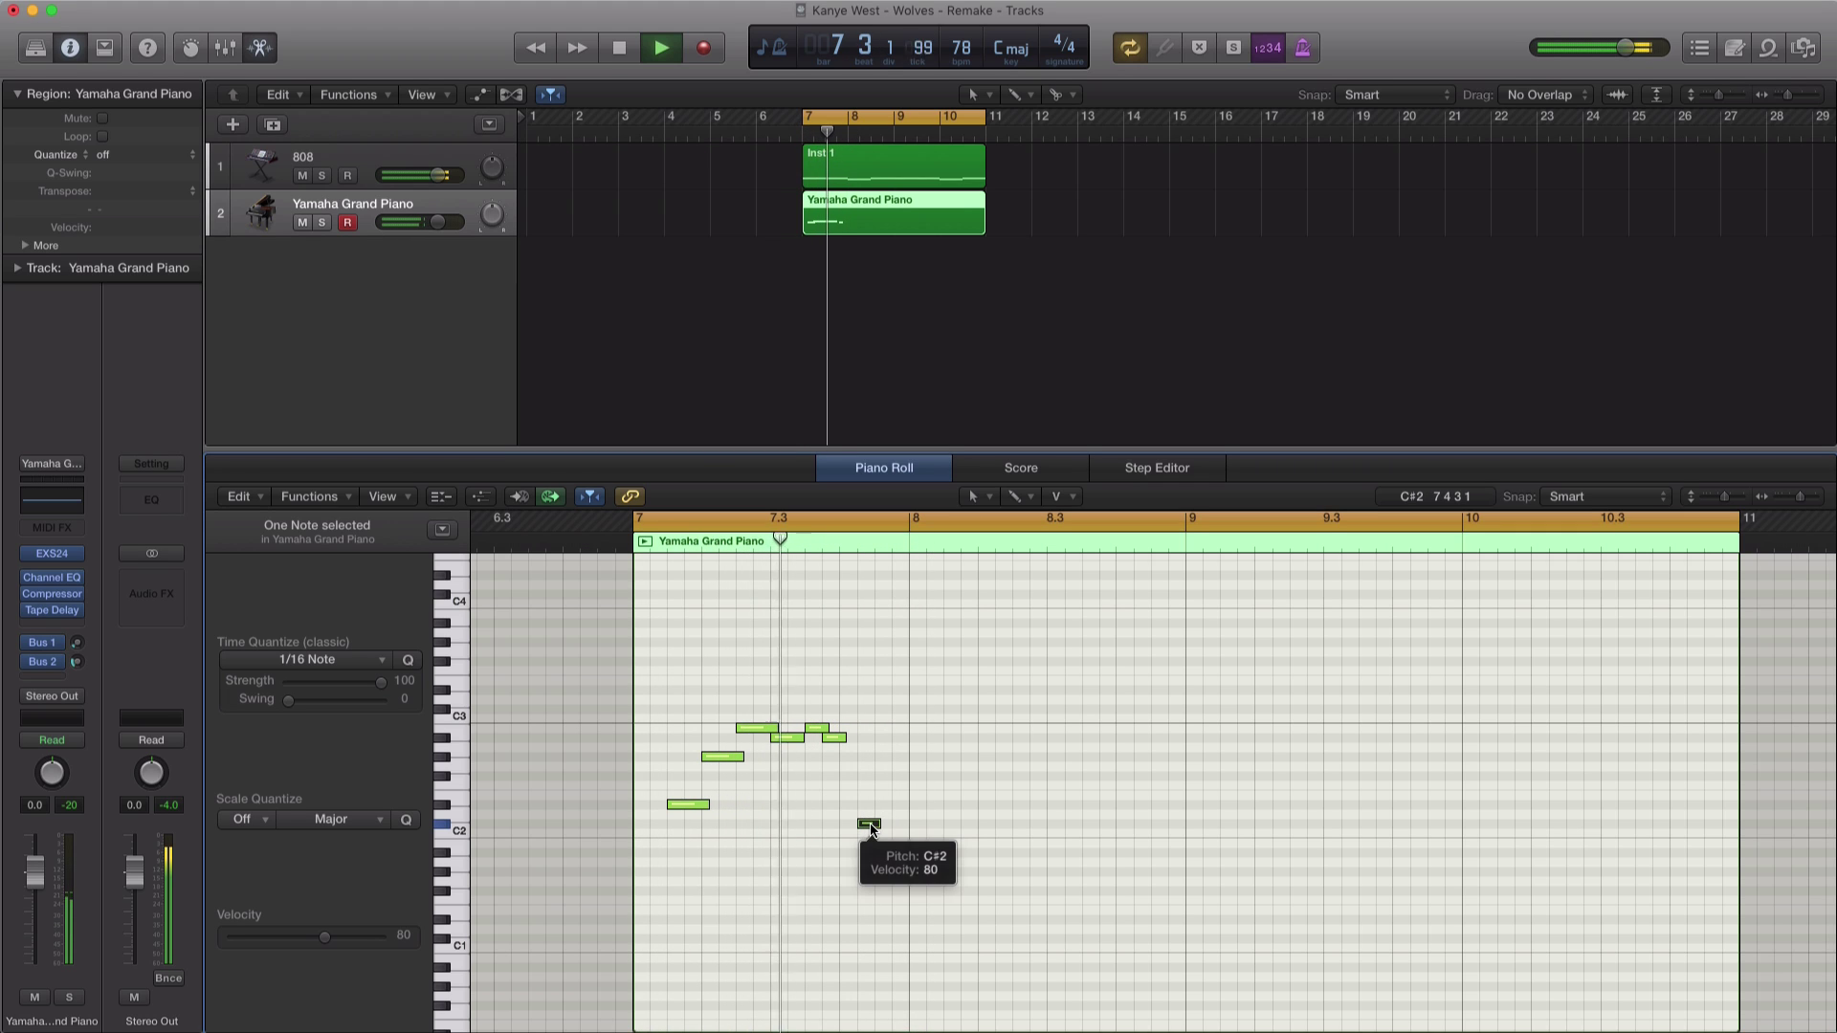
drag(869, 824, 869, 776)
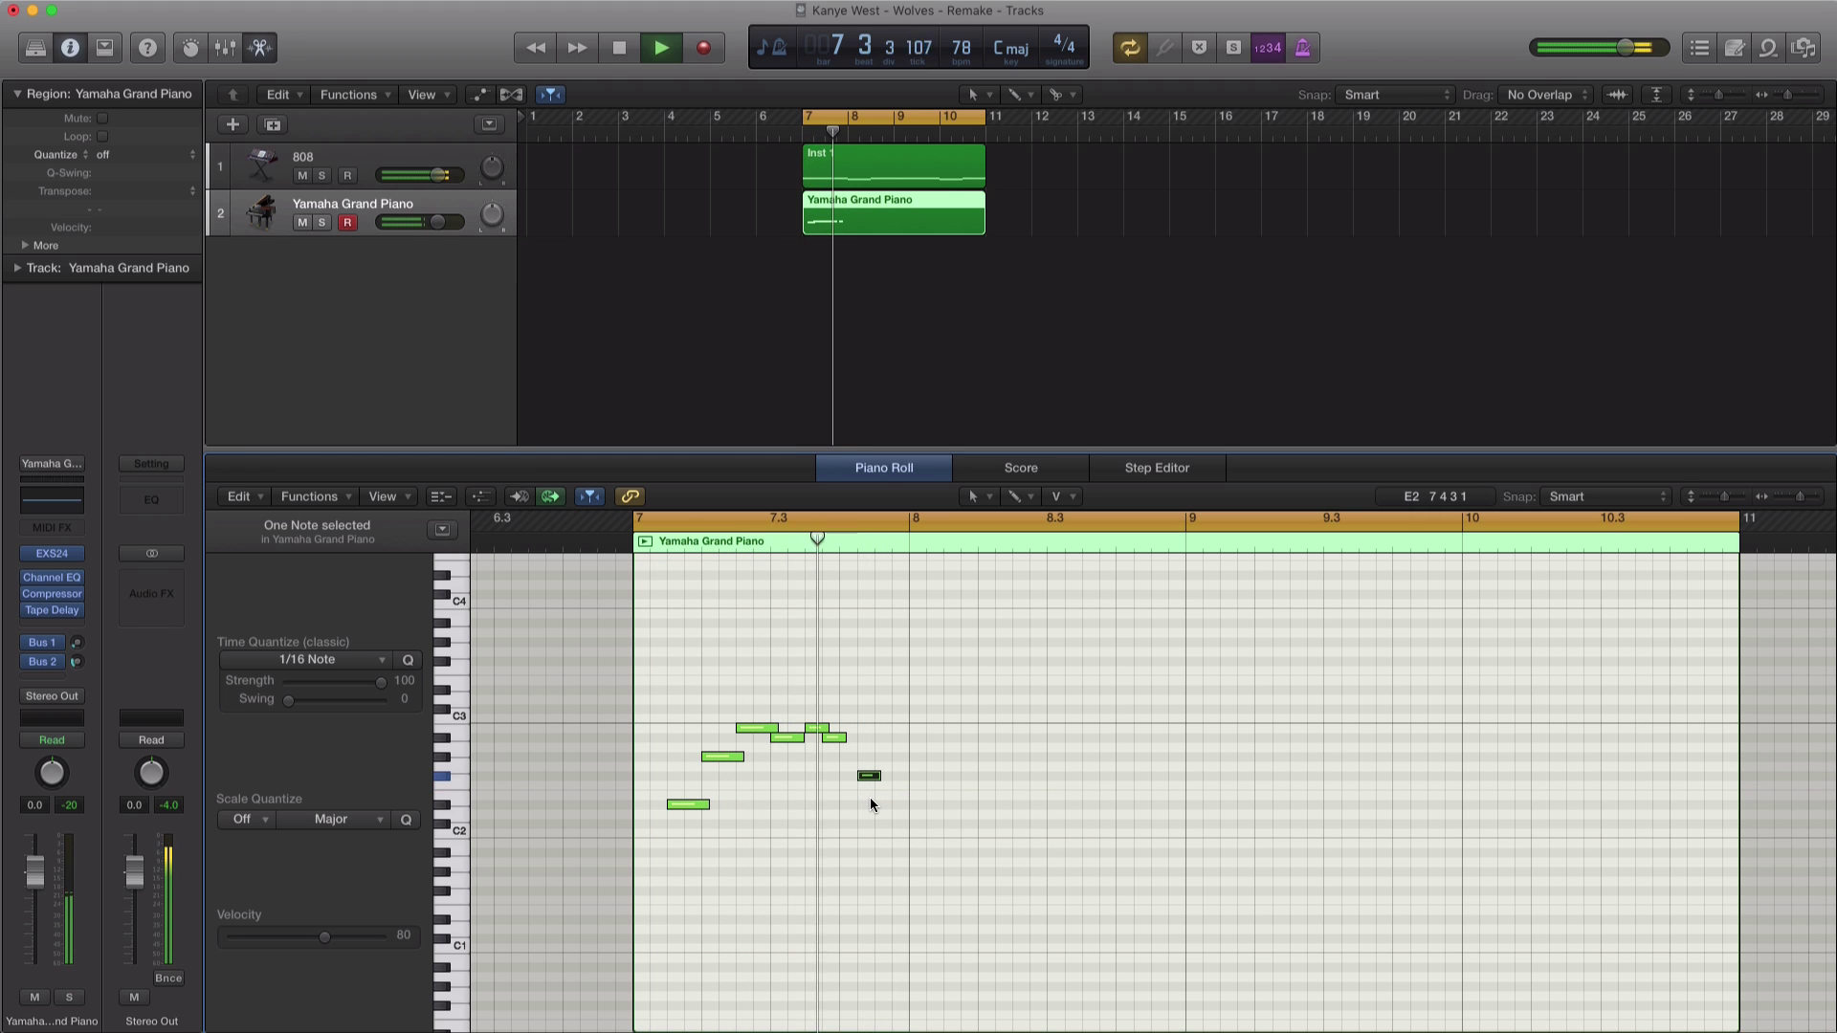
key(space)
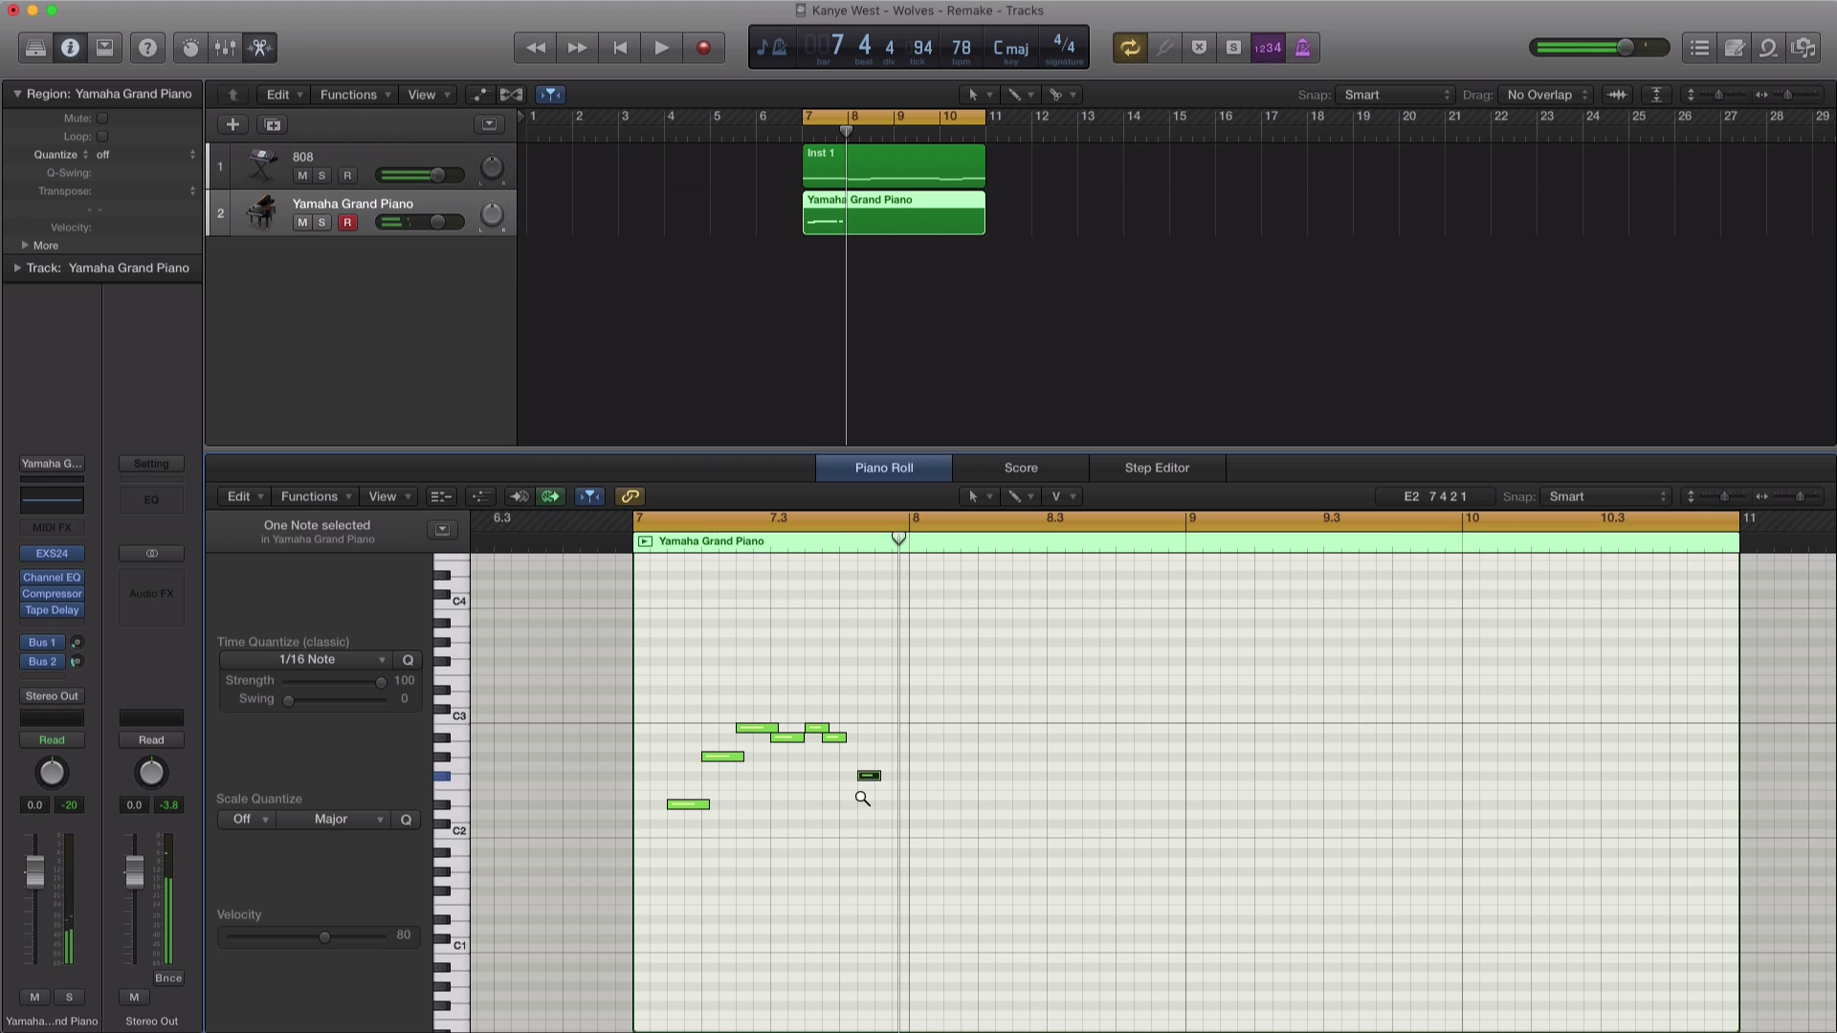
Step: Copy the F#2 note to D#2 at 7 4 4, lengthen the F#2 slightly, and audition the bar
drag(869, 777, 902, 812)
key(space)
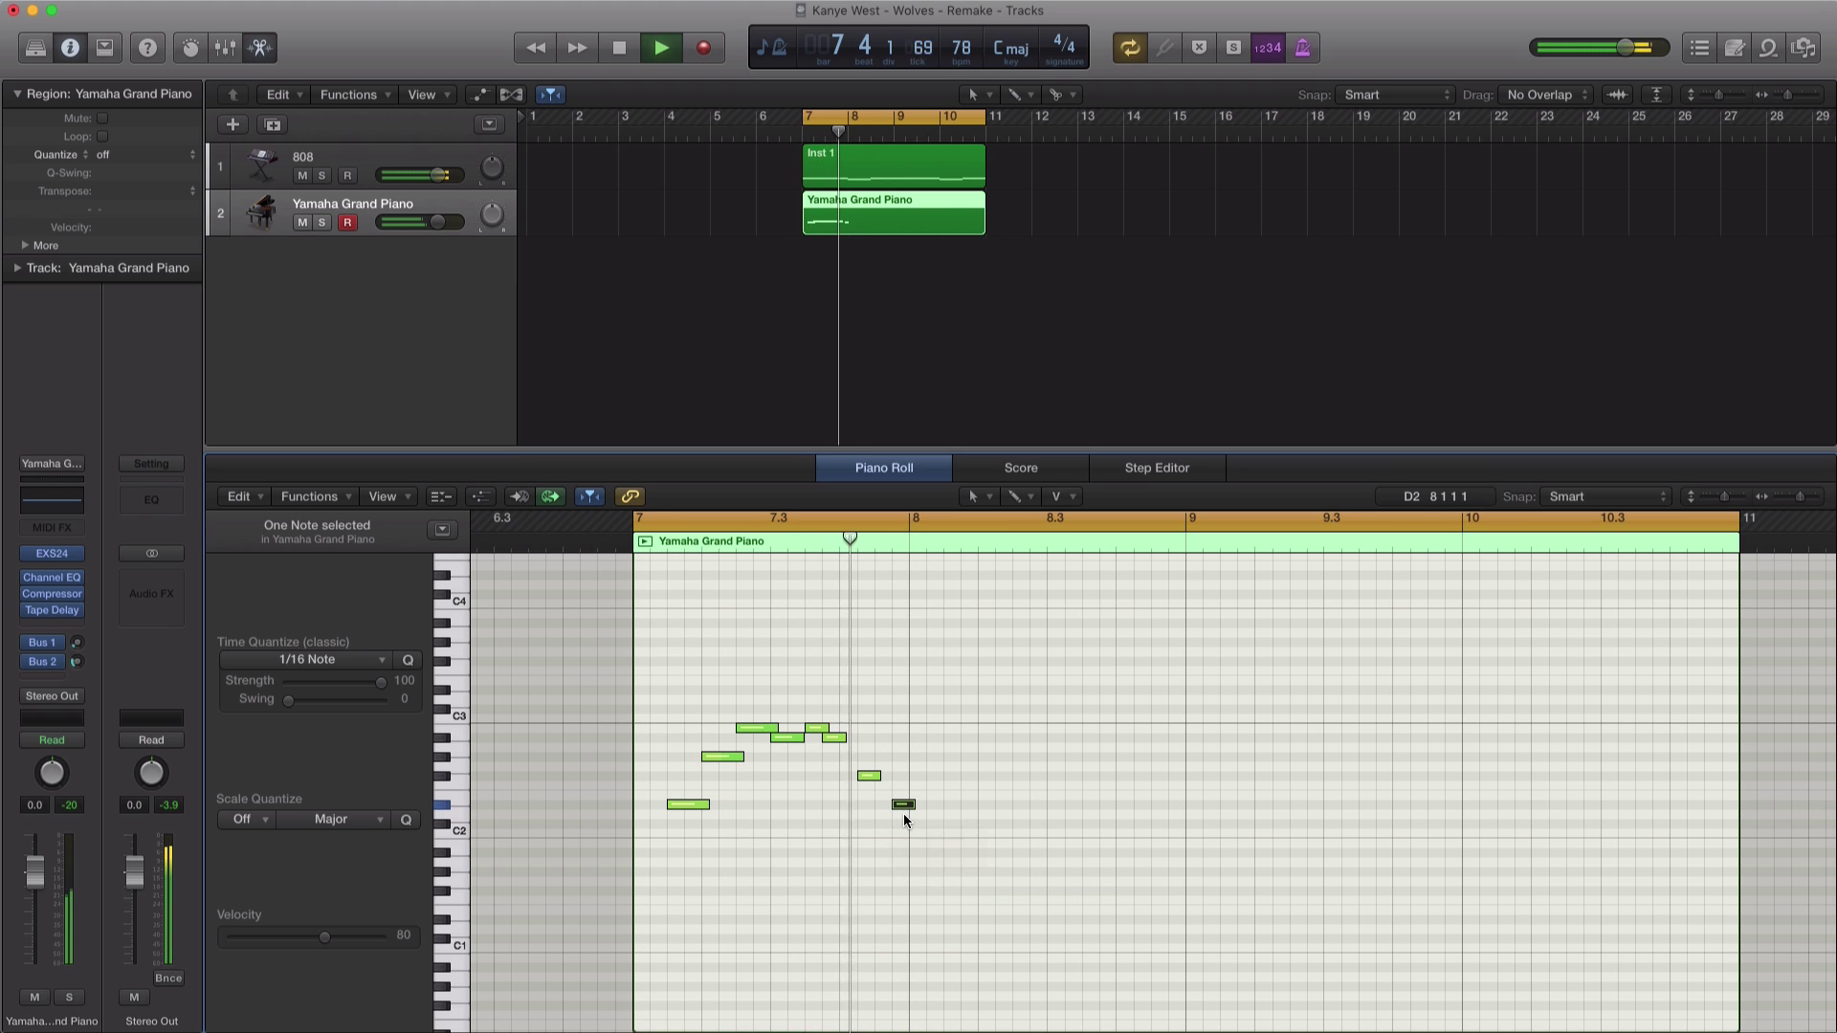
key(space)
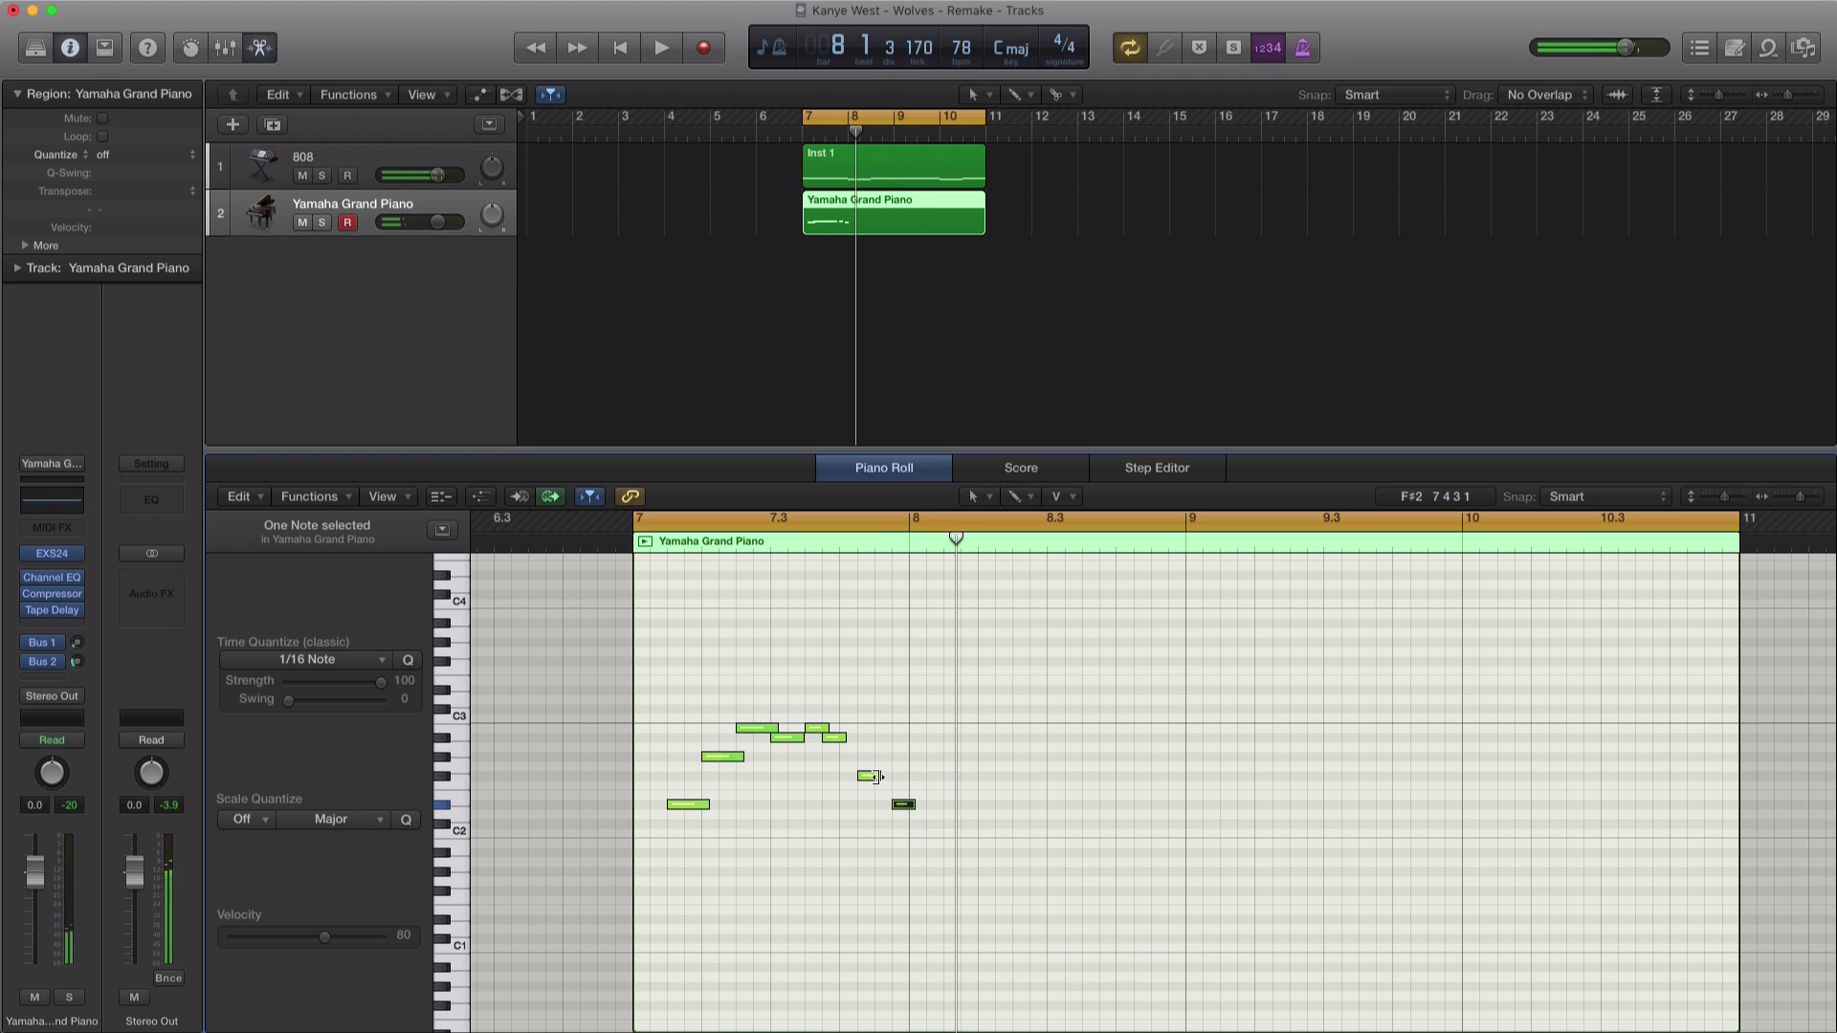
click(874, 776)
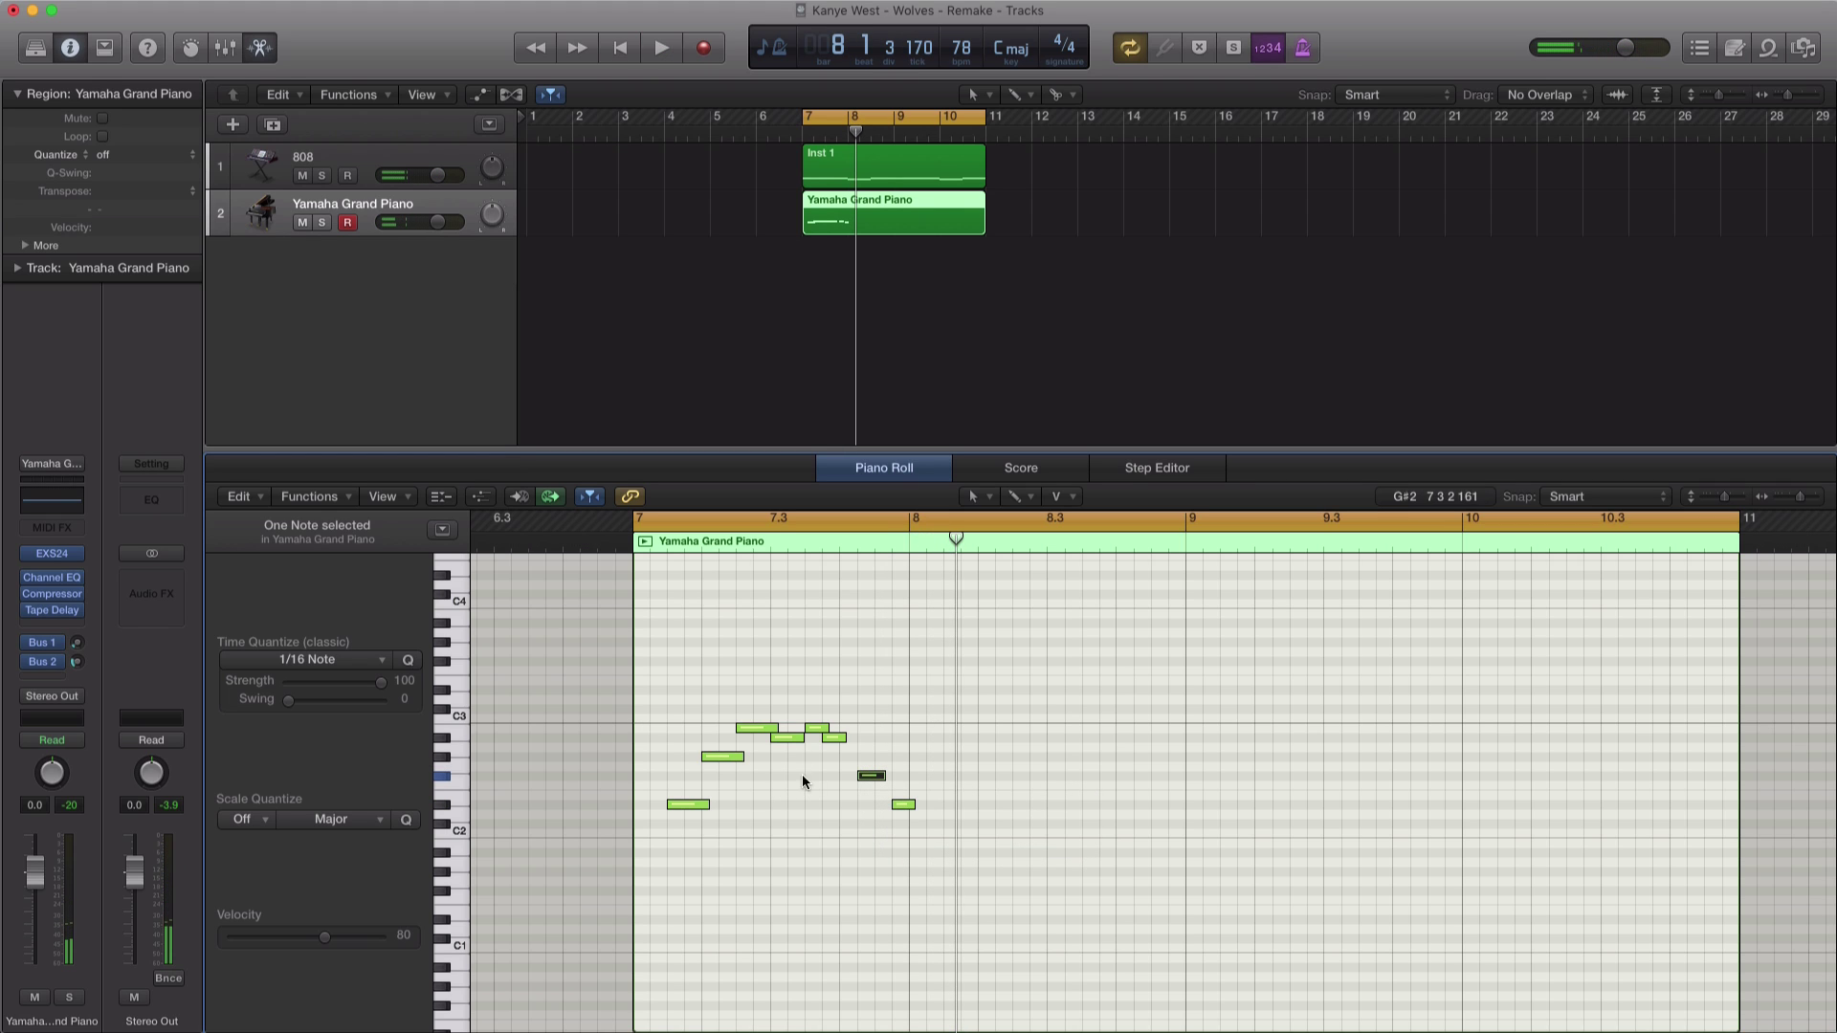
key(space)
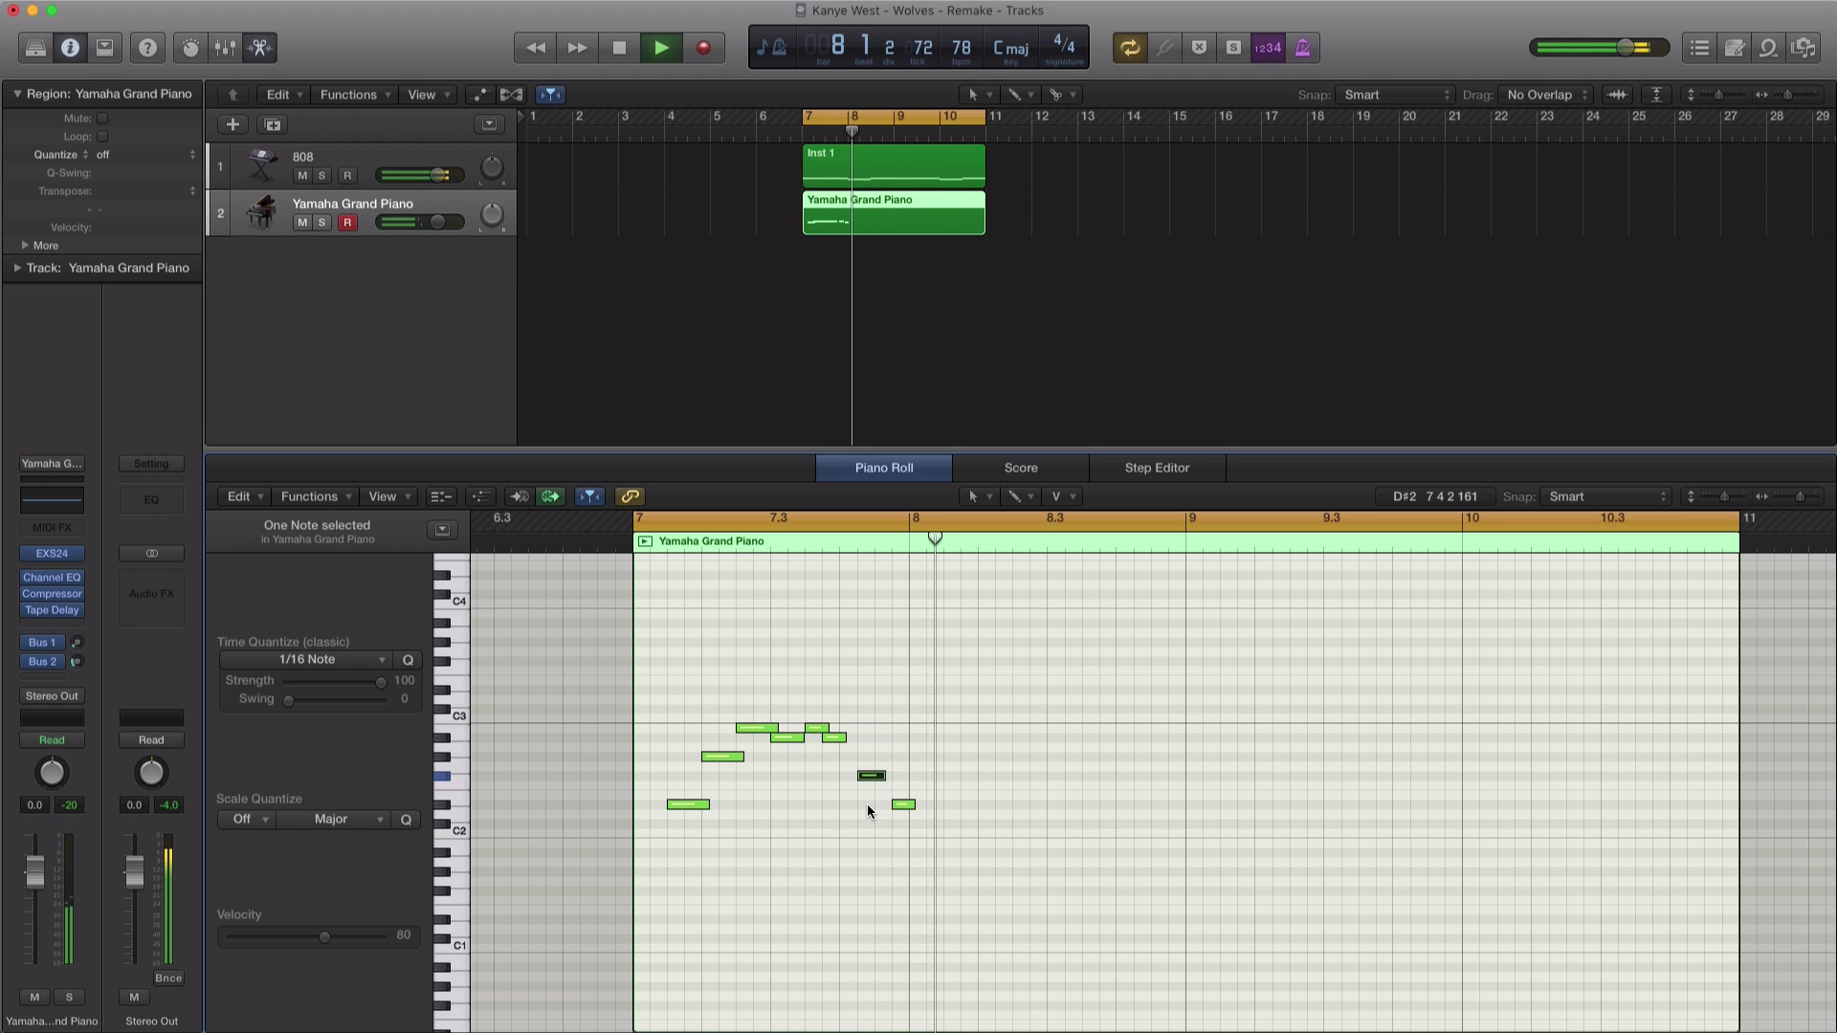
key(space)
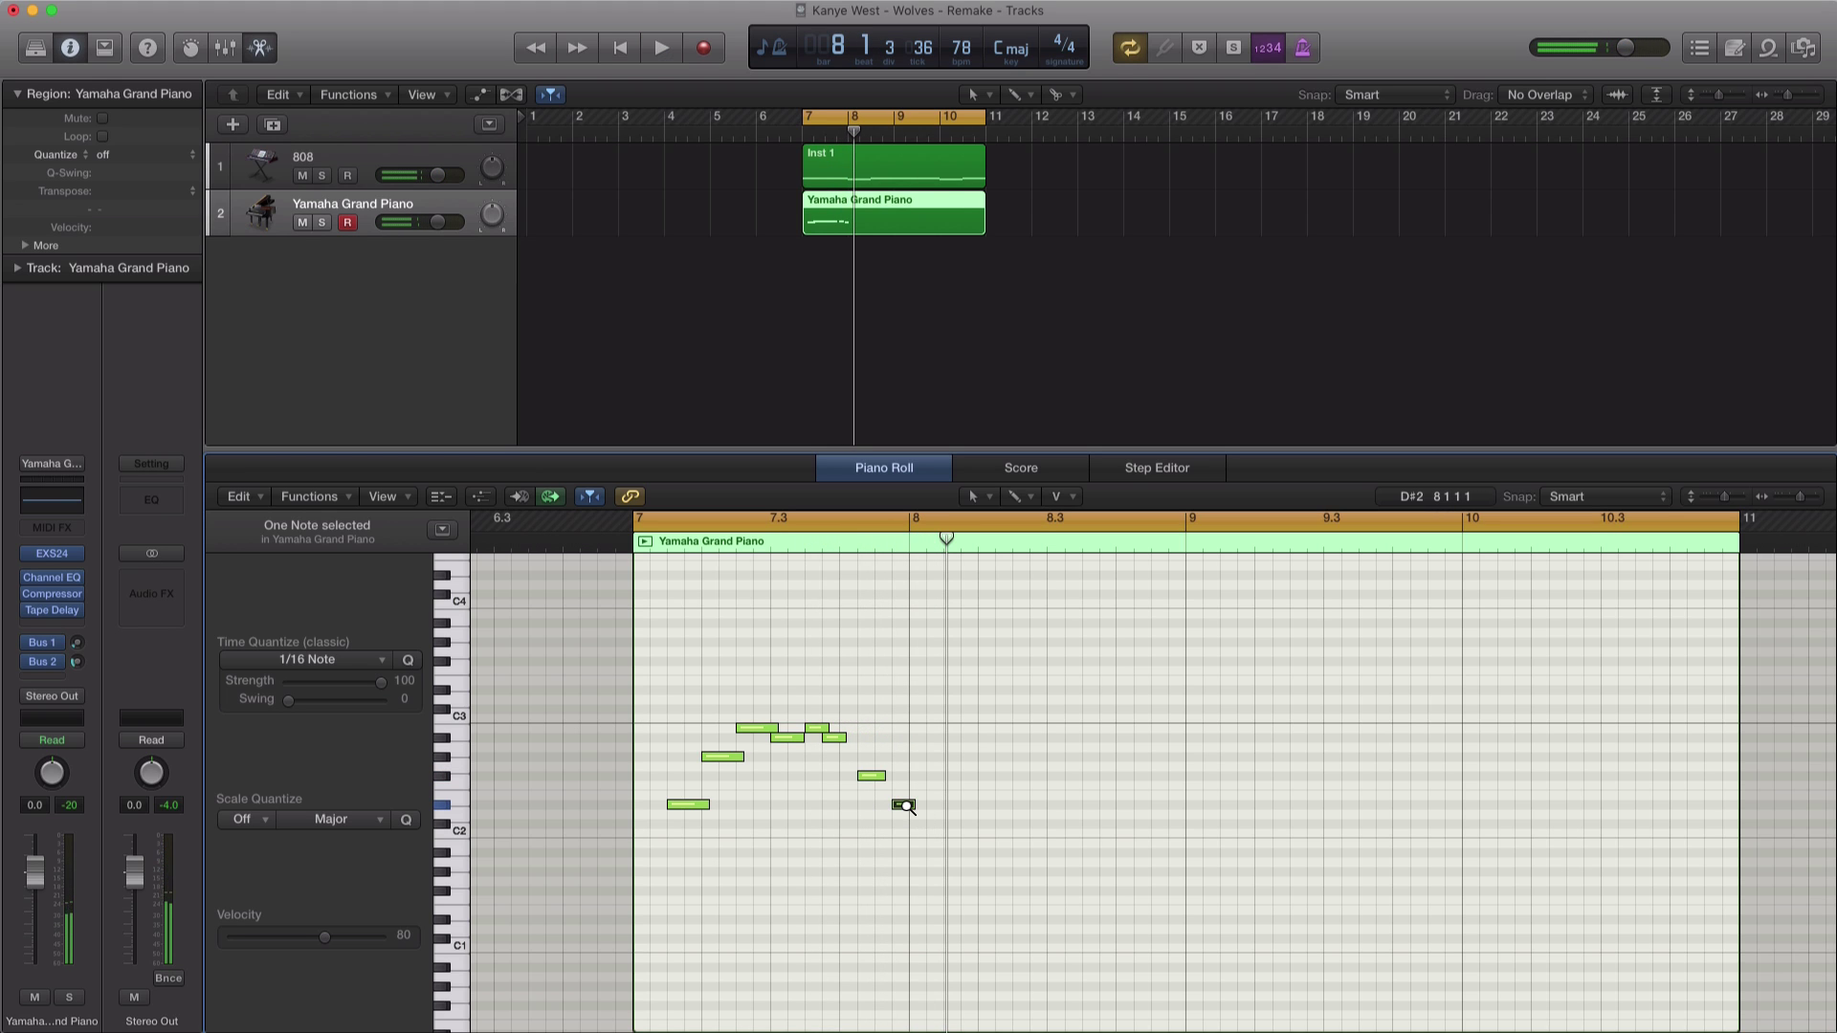
Step: Copy the last note to D#3 at 8 1 3 and F#3 at 8 2 1, auditioning the result
drag(907, 806, 963, 700)
key(space)
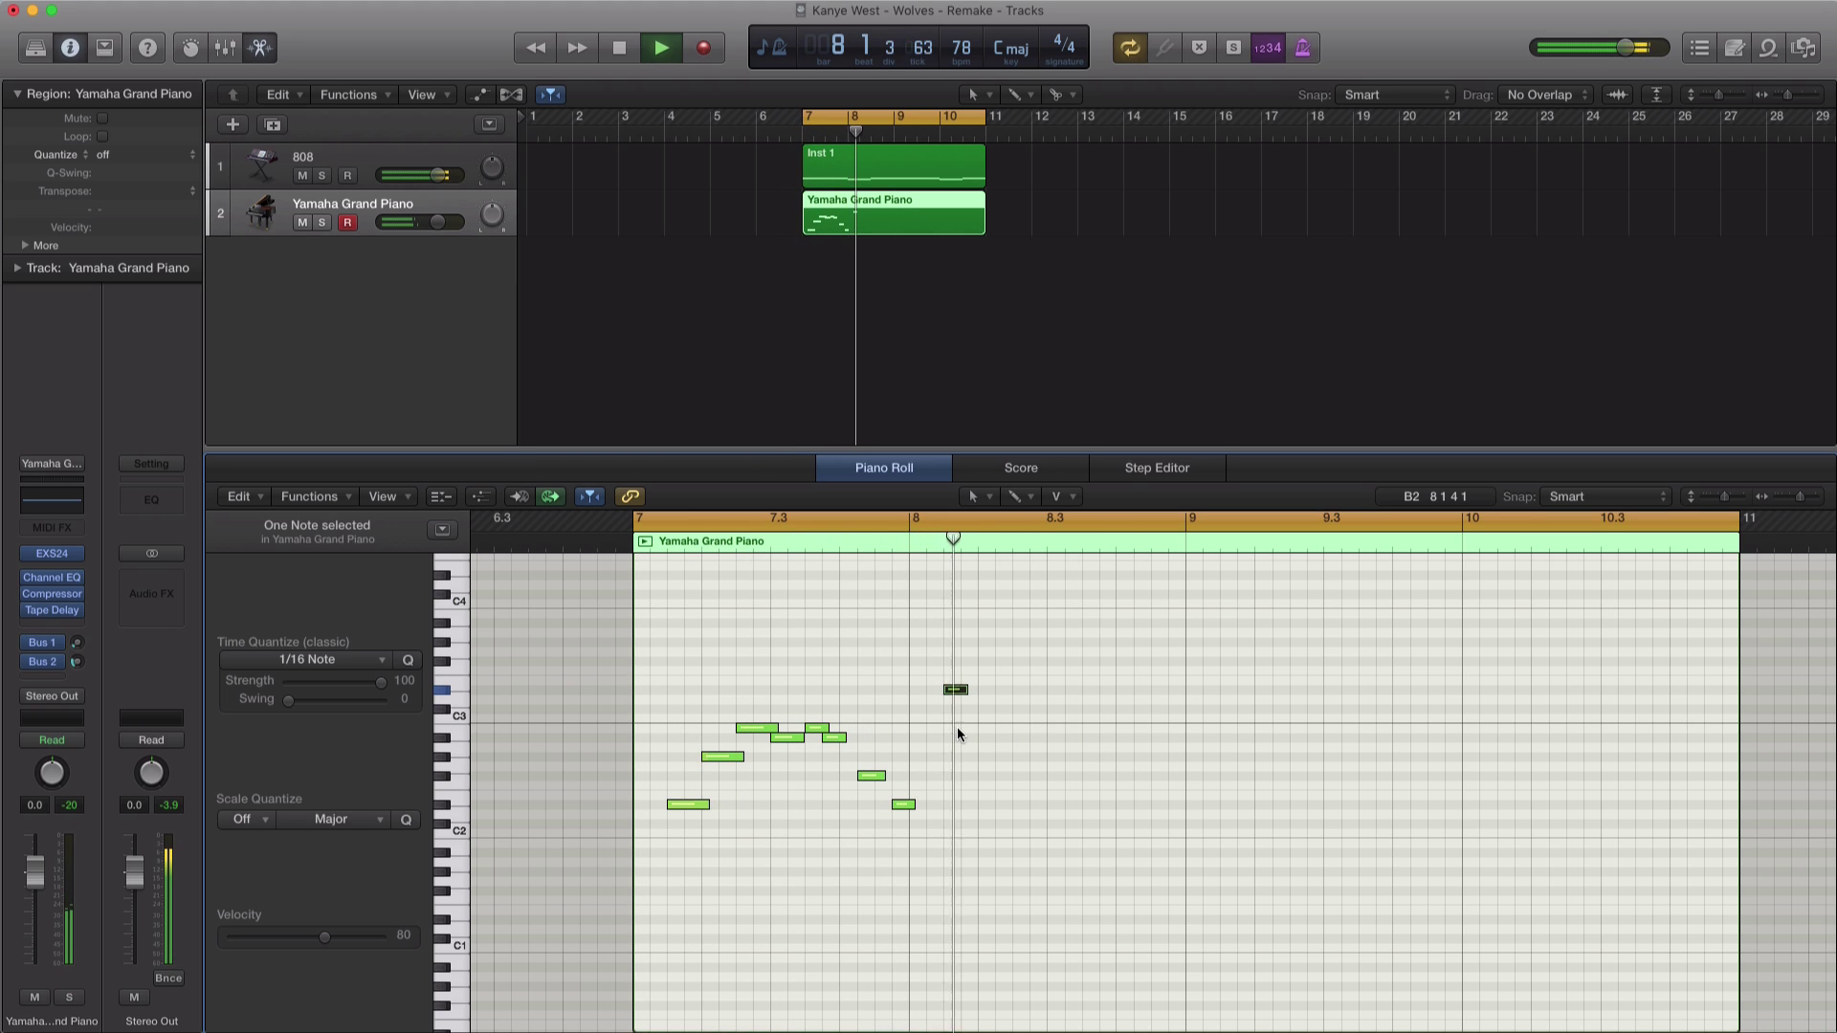
key(space)
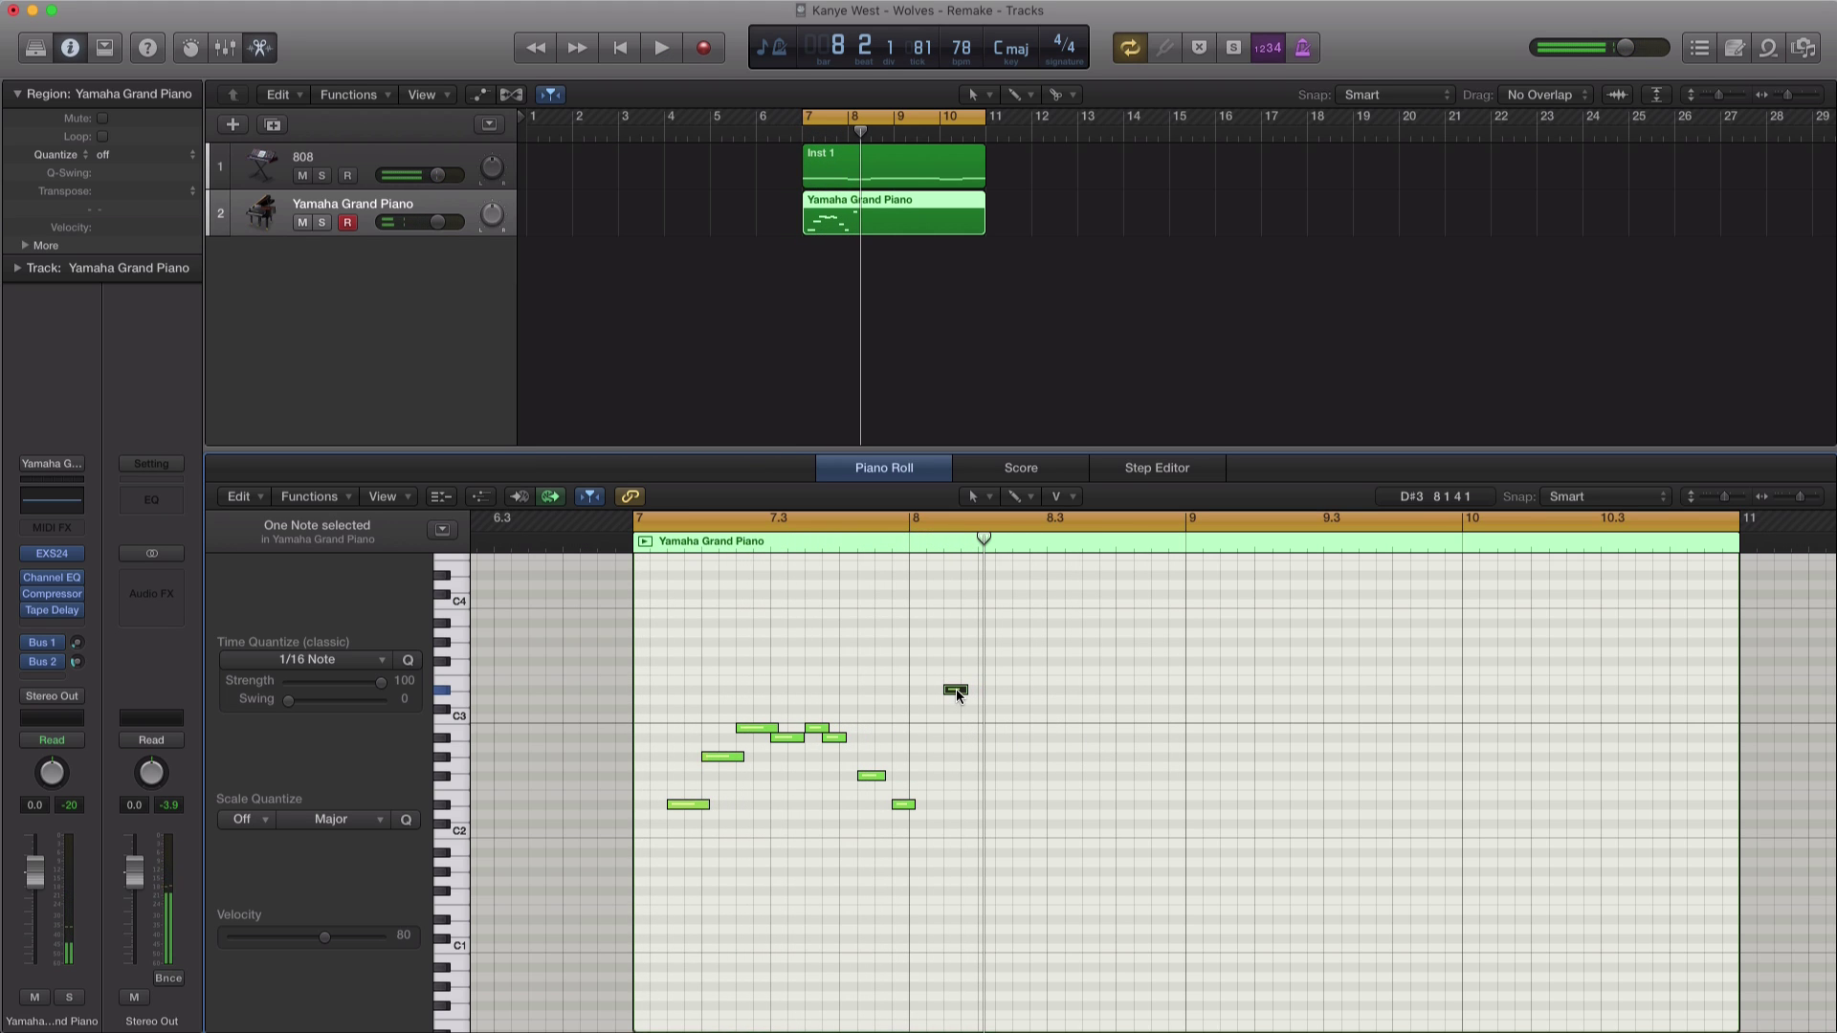
drag(955, 689, 992, 667)
key(space)
key(space)
Step: Set the cycle range to bar 8 only and audition the loop
click(912, 521)
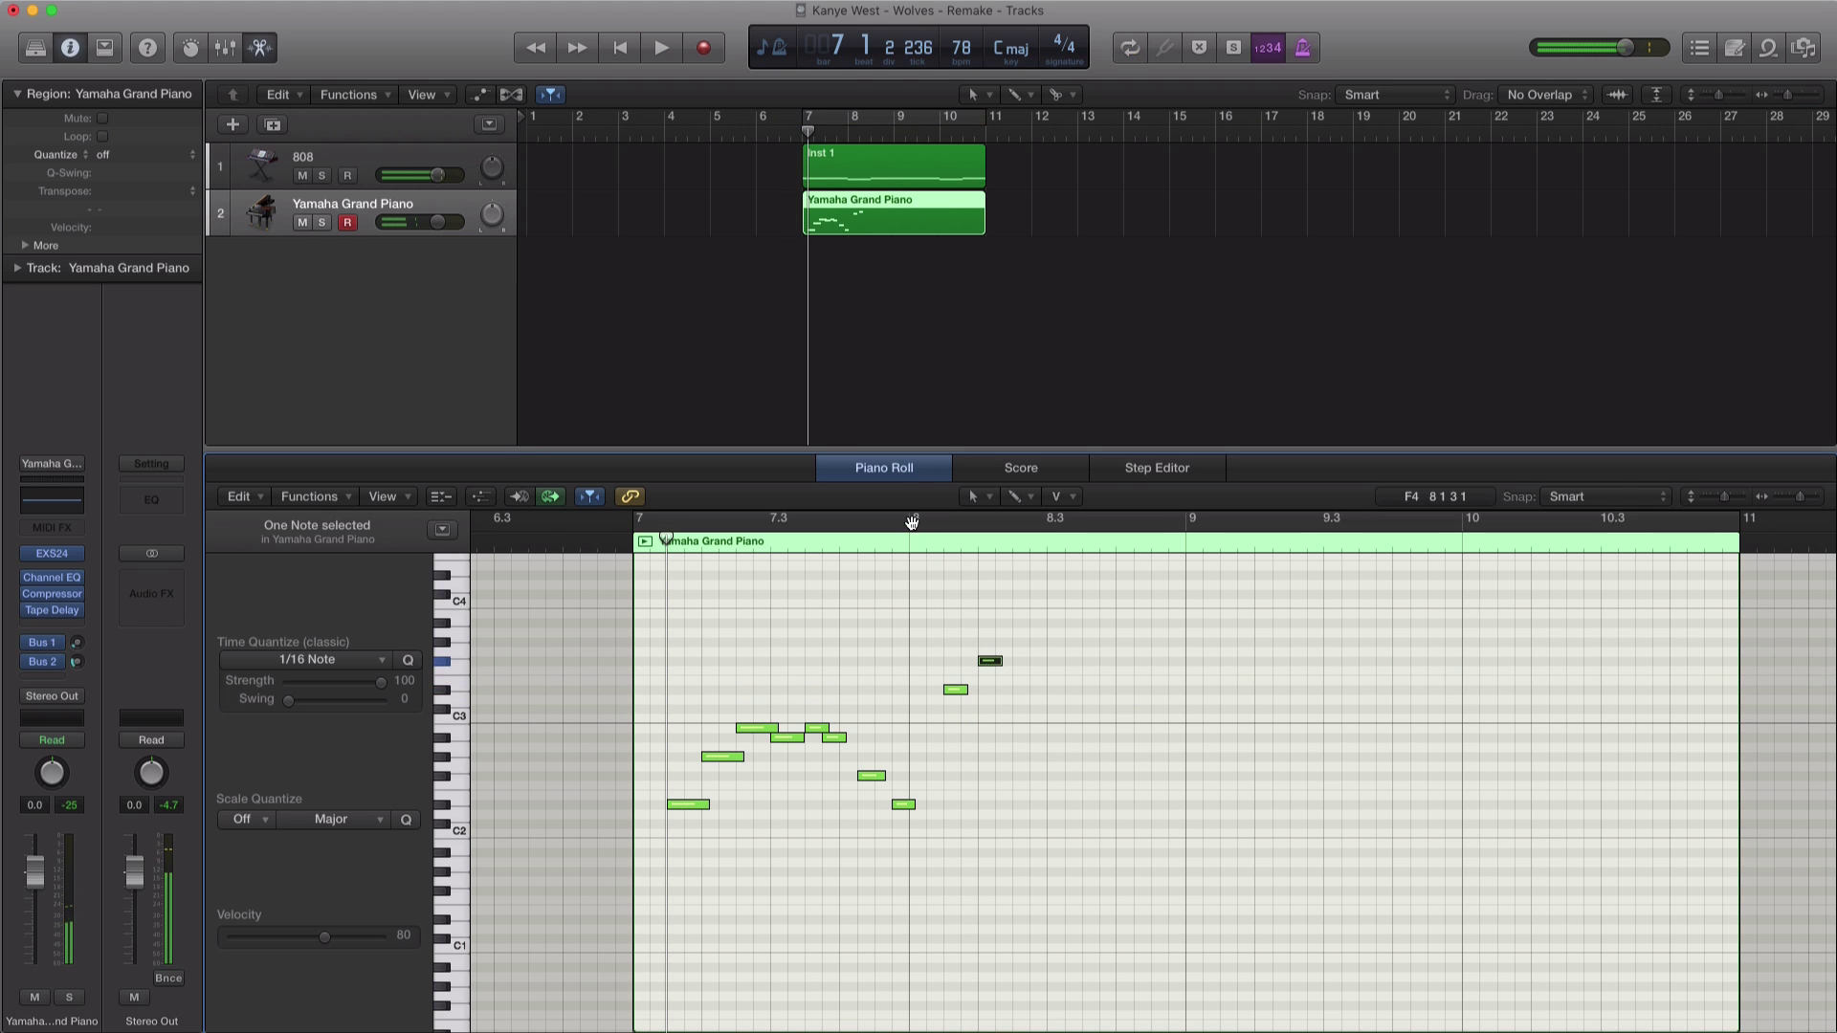
drag(912, 522, 1183, 535)
key(space)
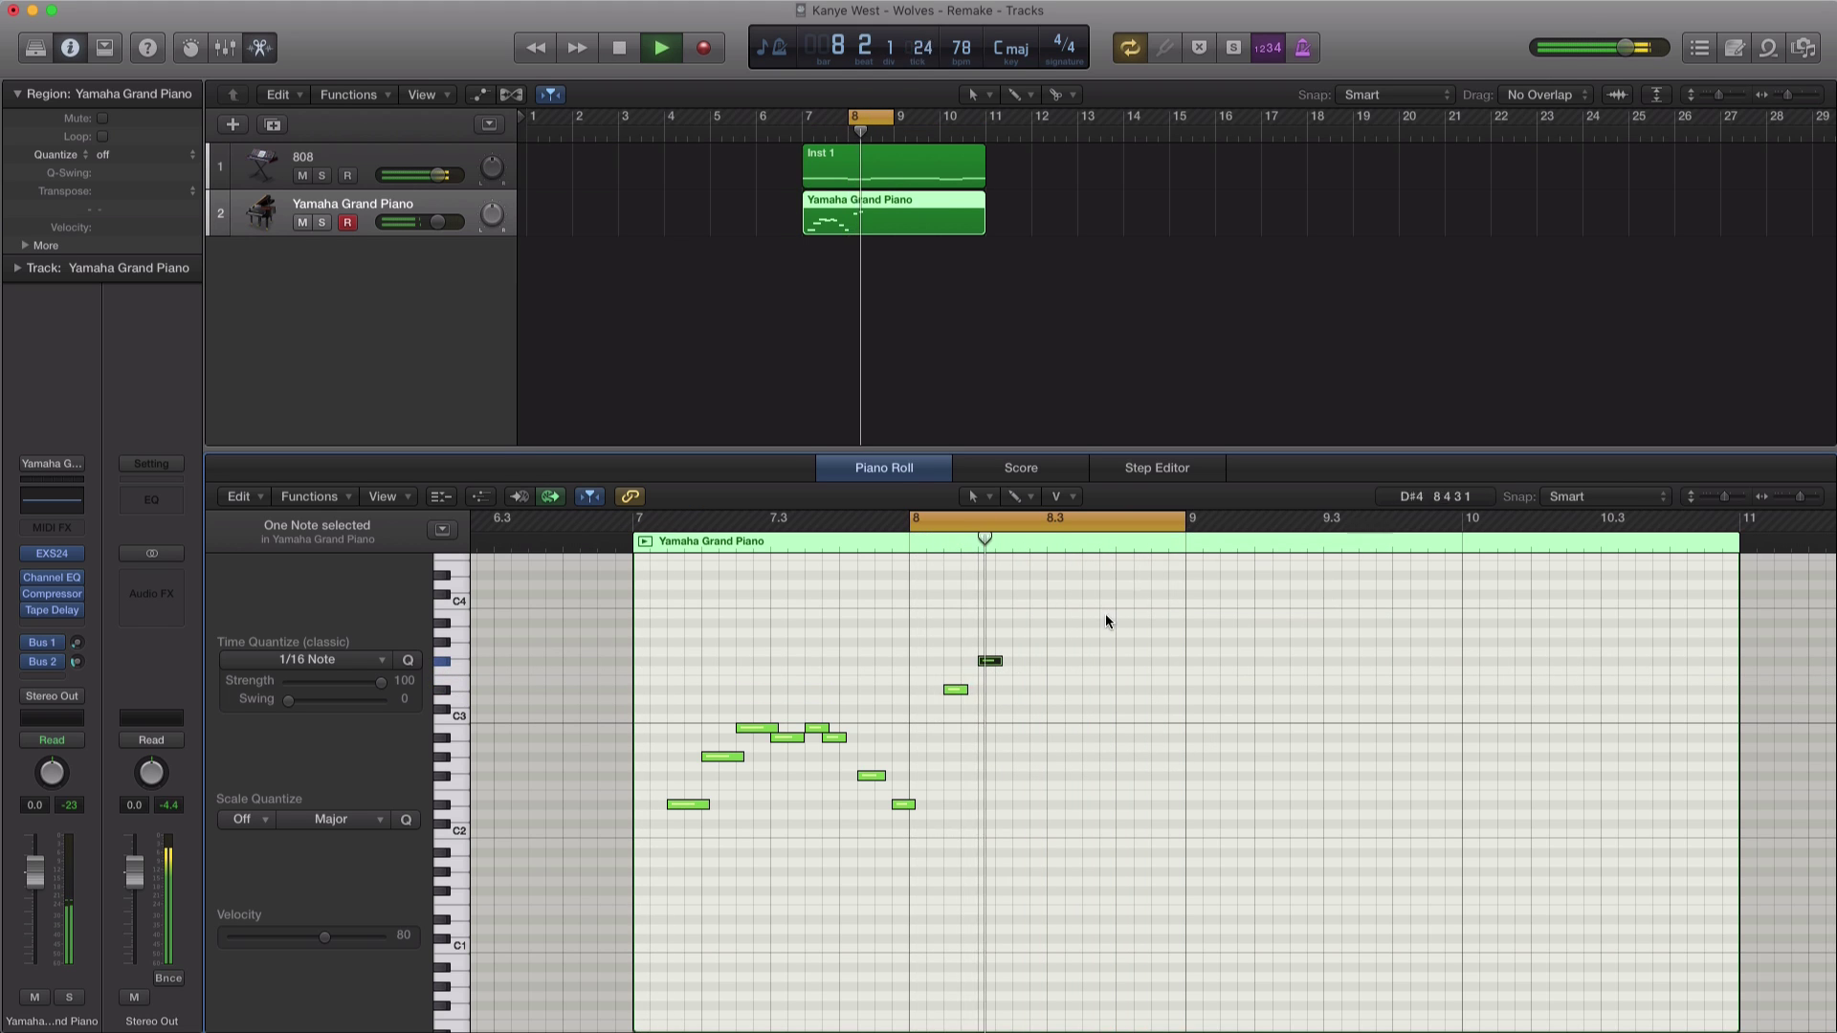
key(space)
key(space)
key(space)
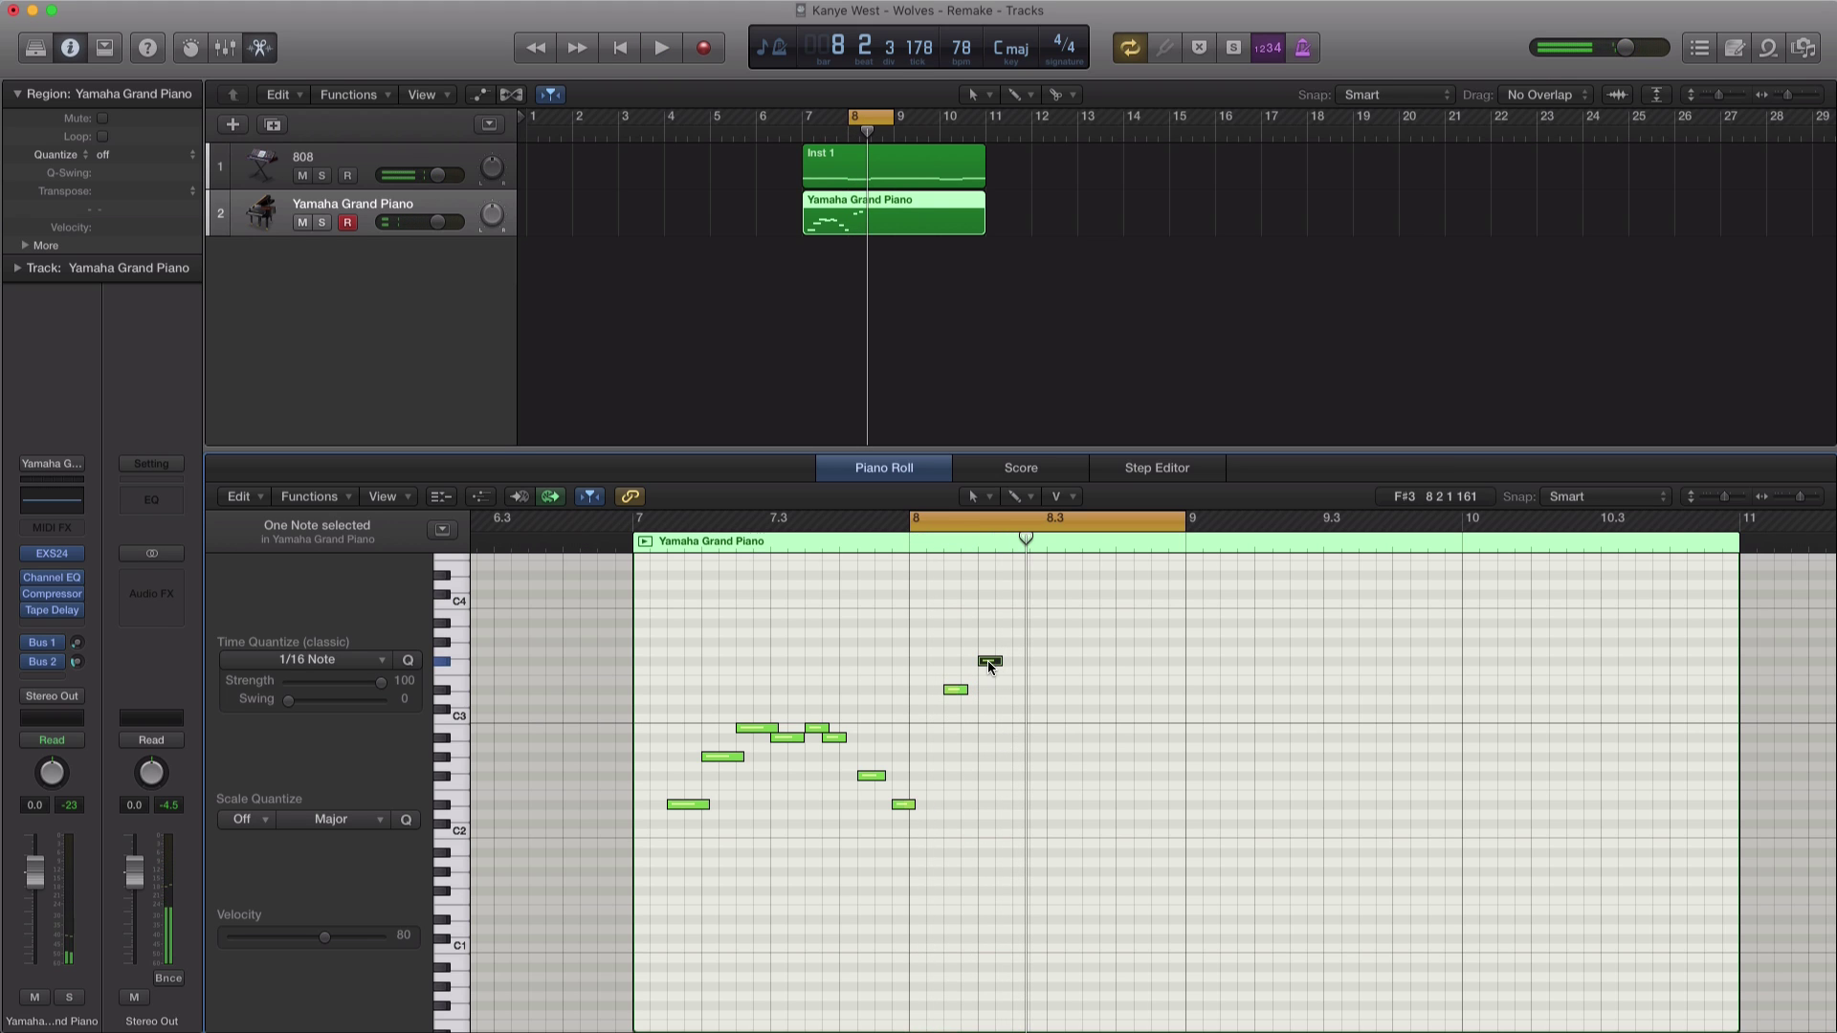
Step: Copy the F#3 note to B2 at 8 2 3 and audition it in the bar 8 loop
drag(989, 667, 1023, 731)
key(space)
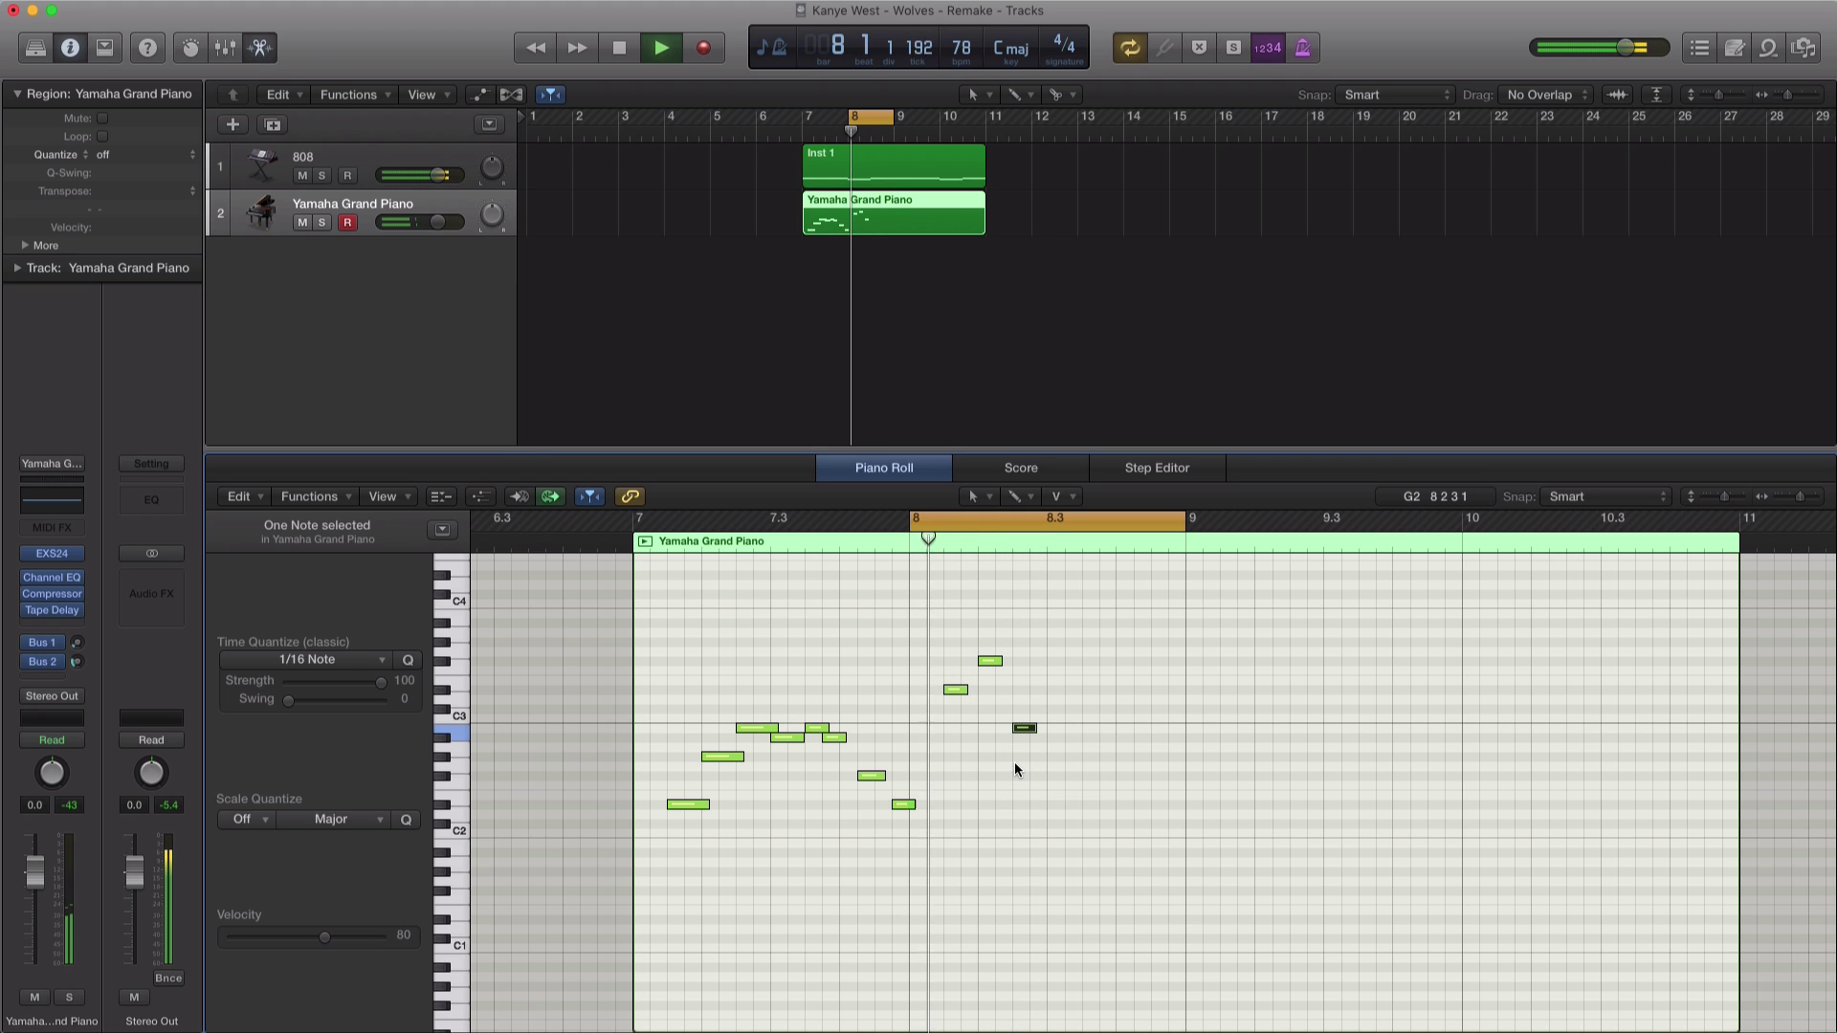
key(space)
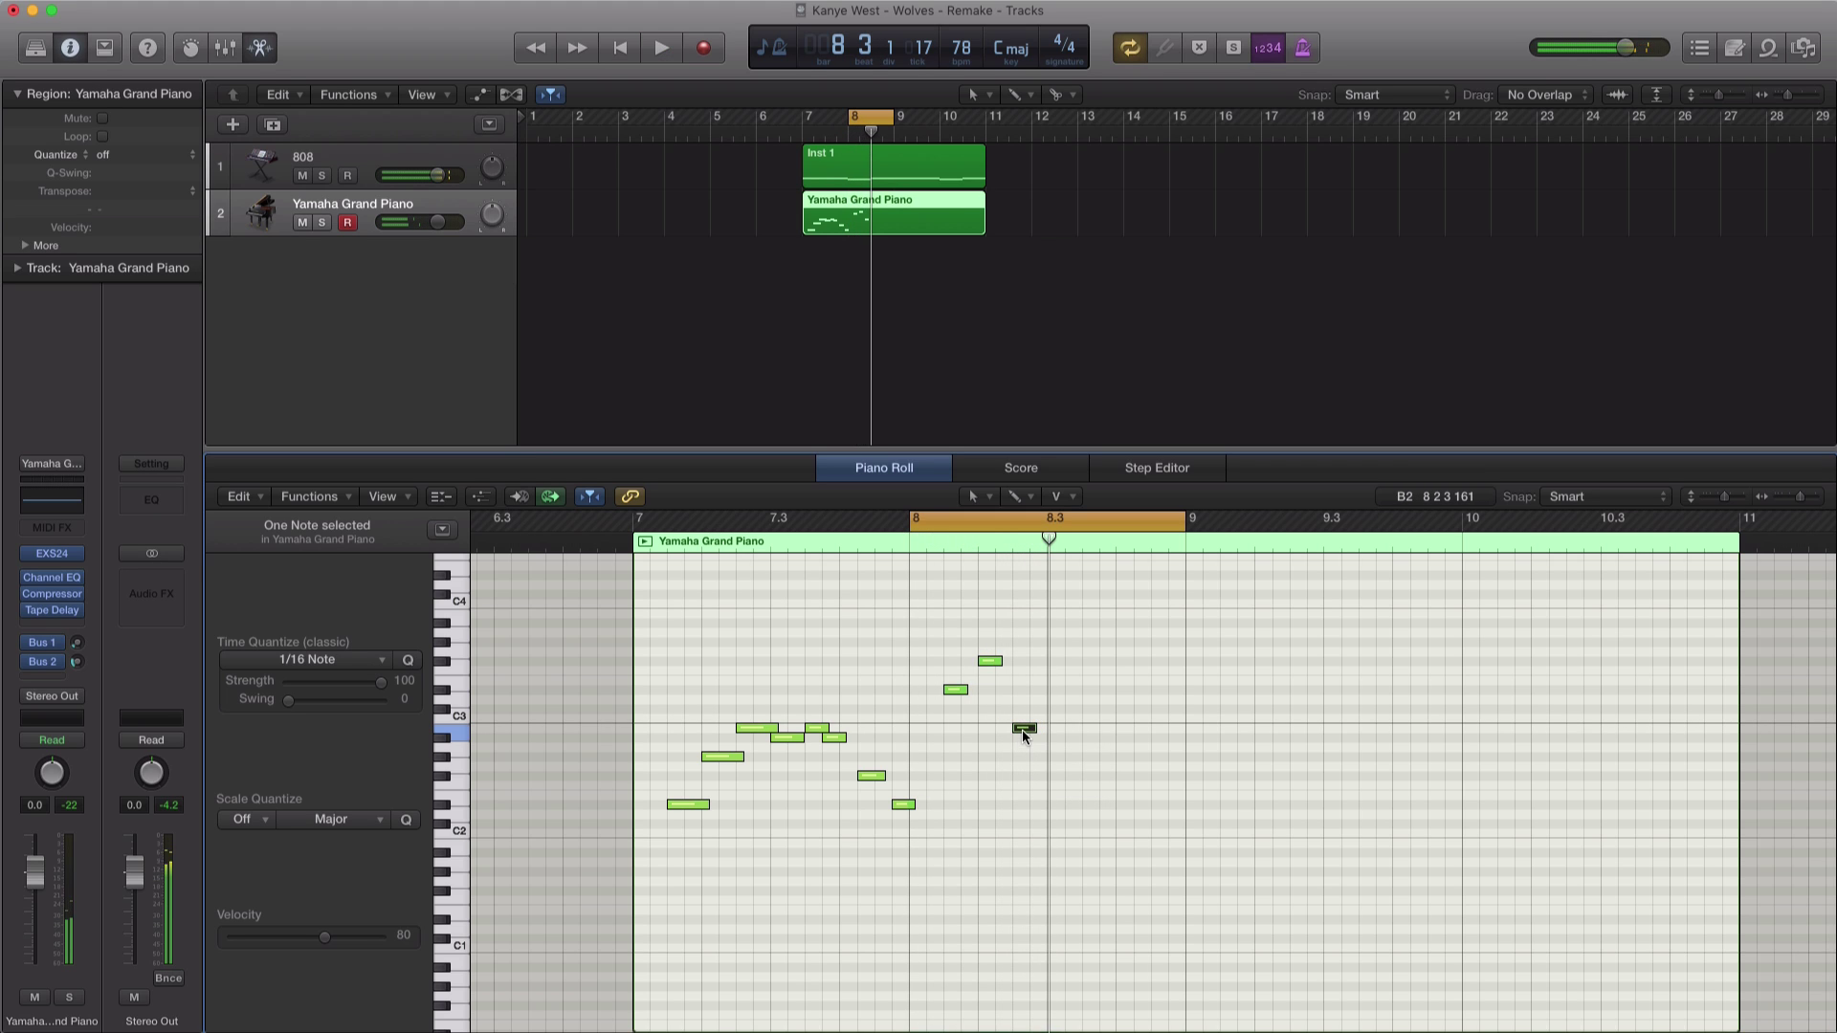
key(space)
key(space)
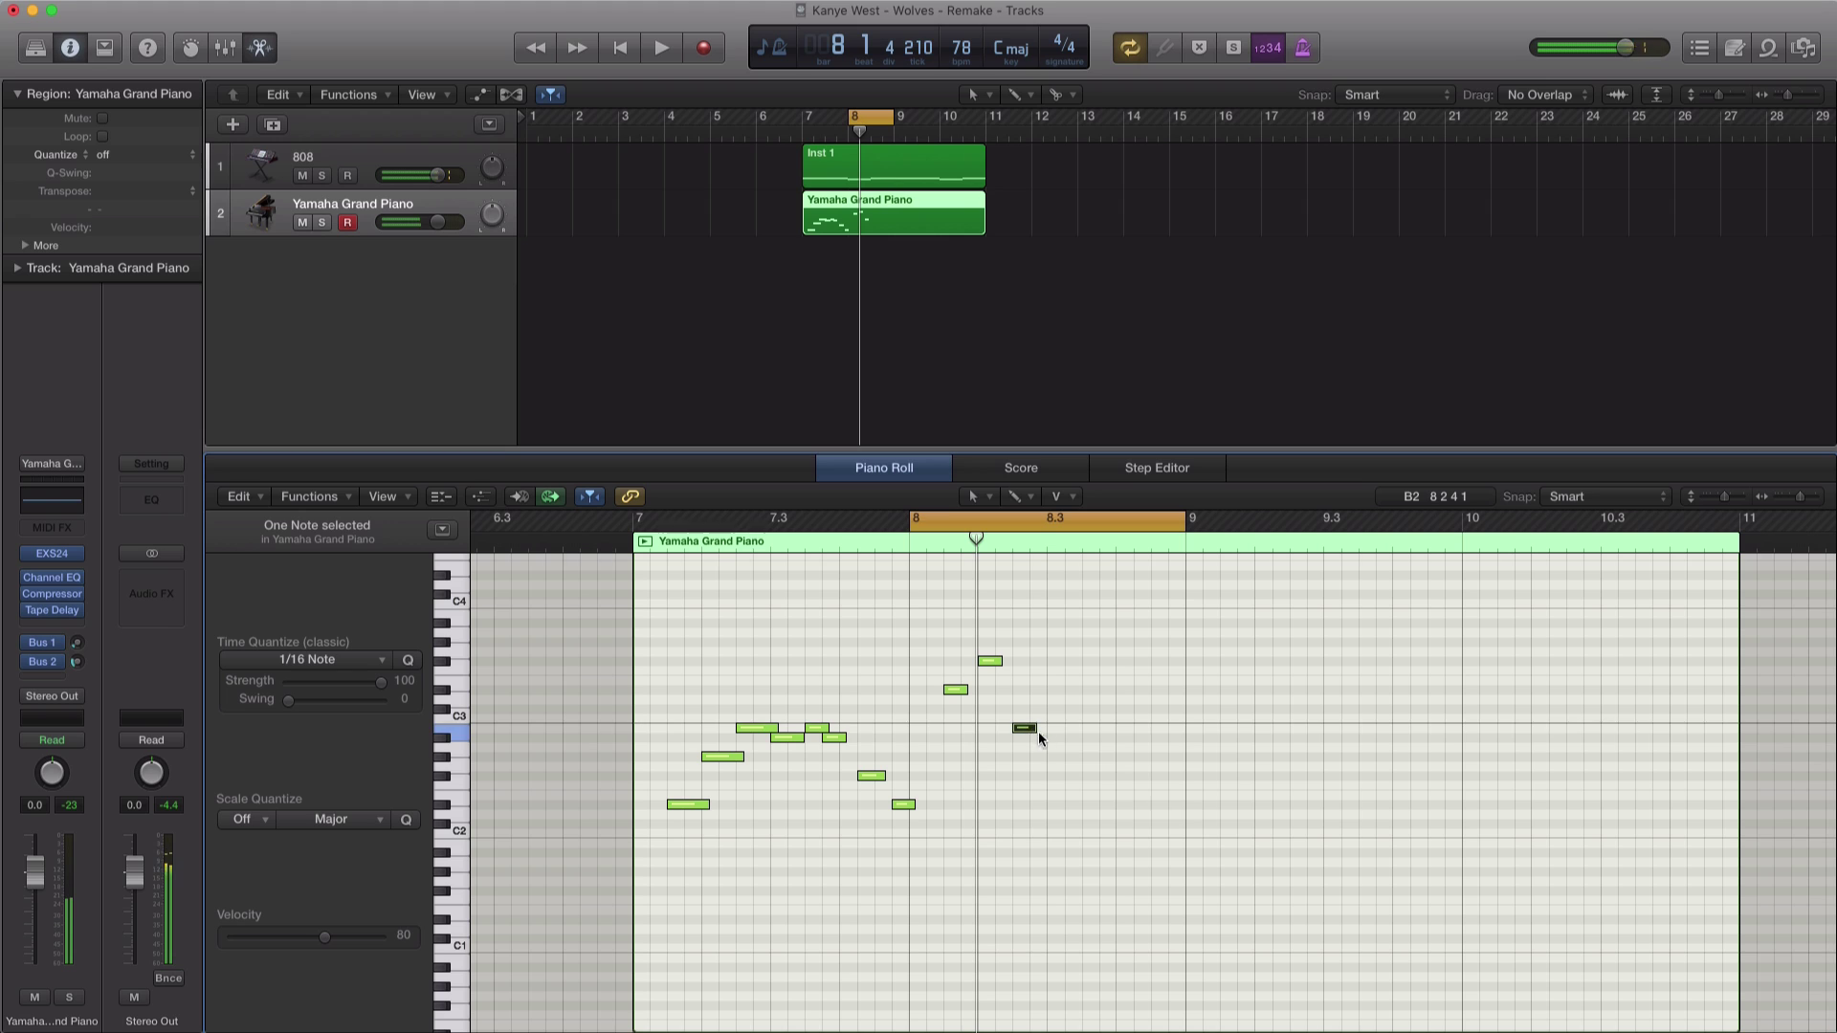
drag(1038, 734, 1070, 754)
key(space)
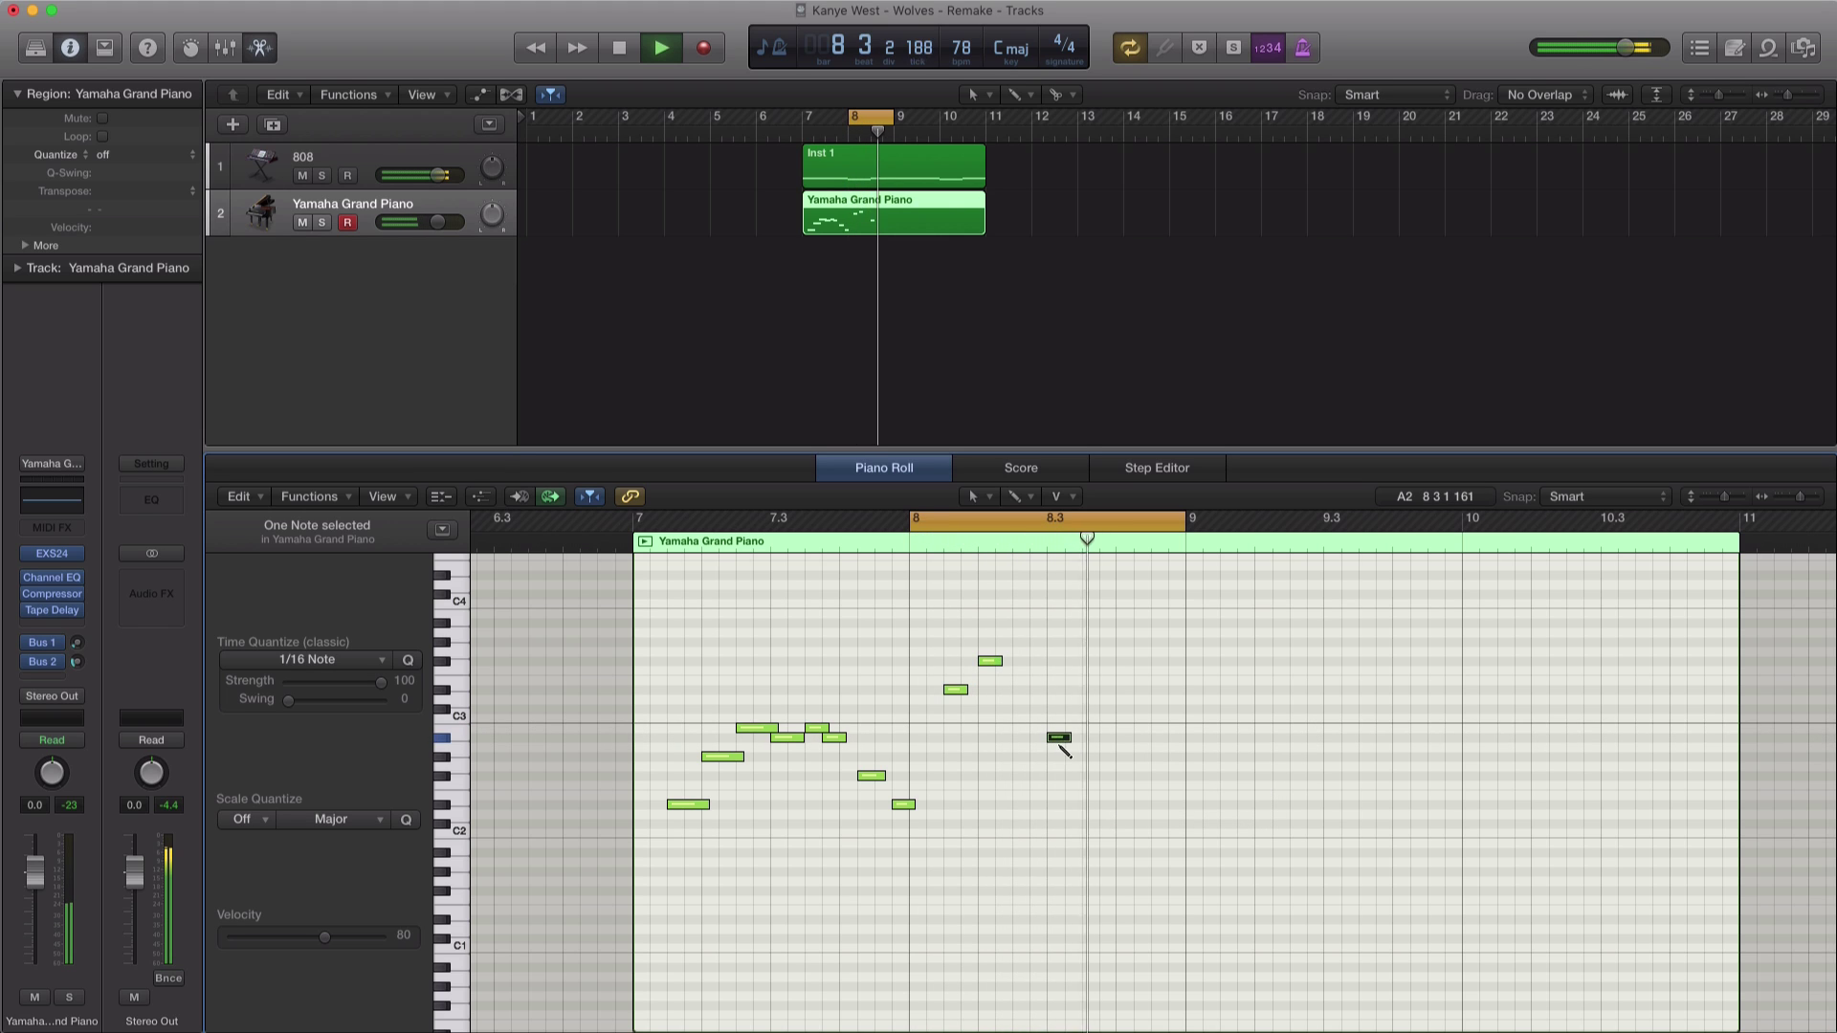
key(space)
key(super+z)
Step: Add A#2 at 8 3 1 and B2 at 8 3 3, lengthen the B2 at 8 2 3, and audition the loop
drag(1020, 729, 1079, 740)
key(space)
key(space)
key(space)
key(space)
key(space)
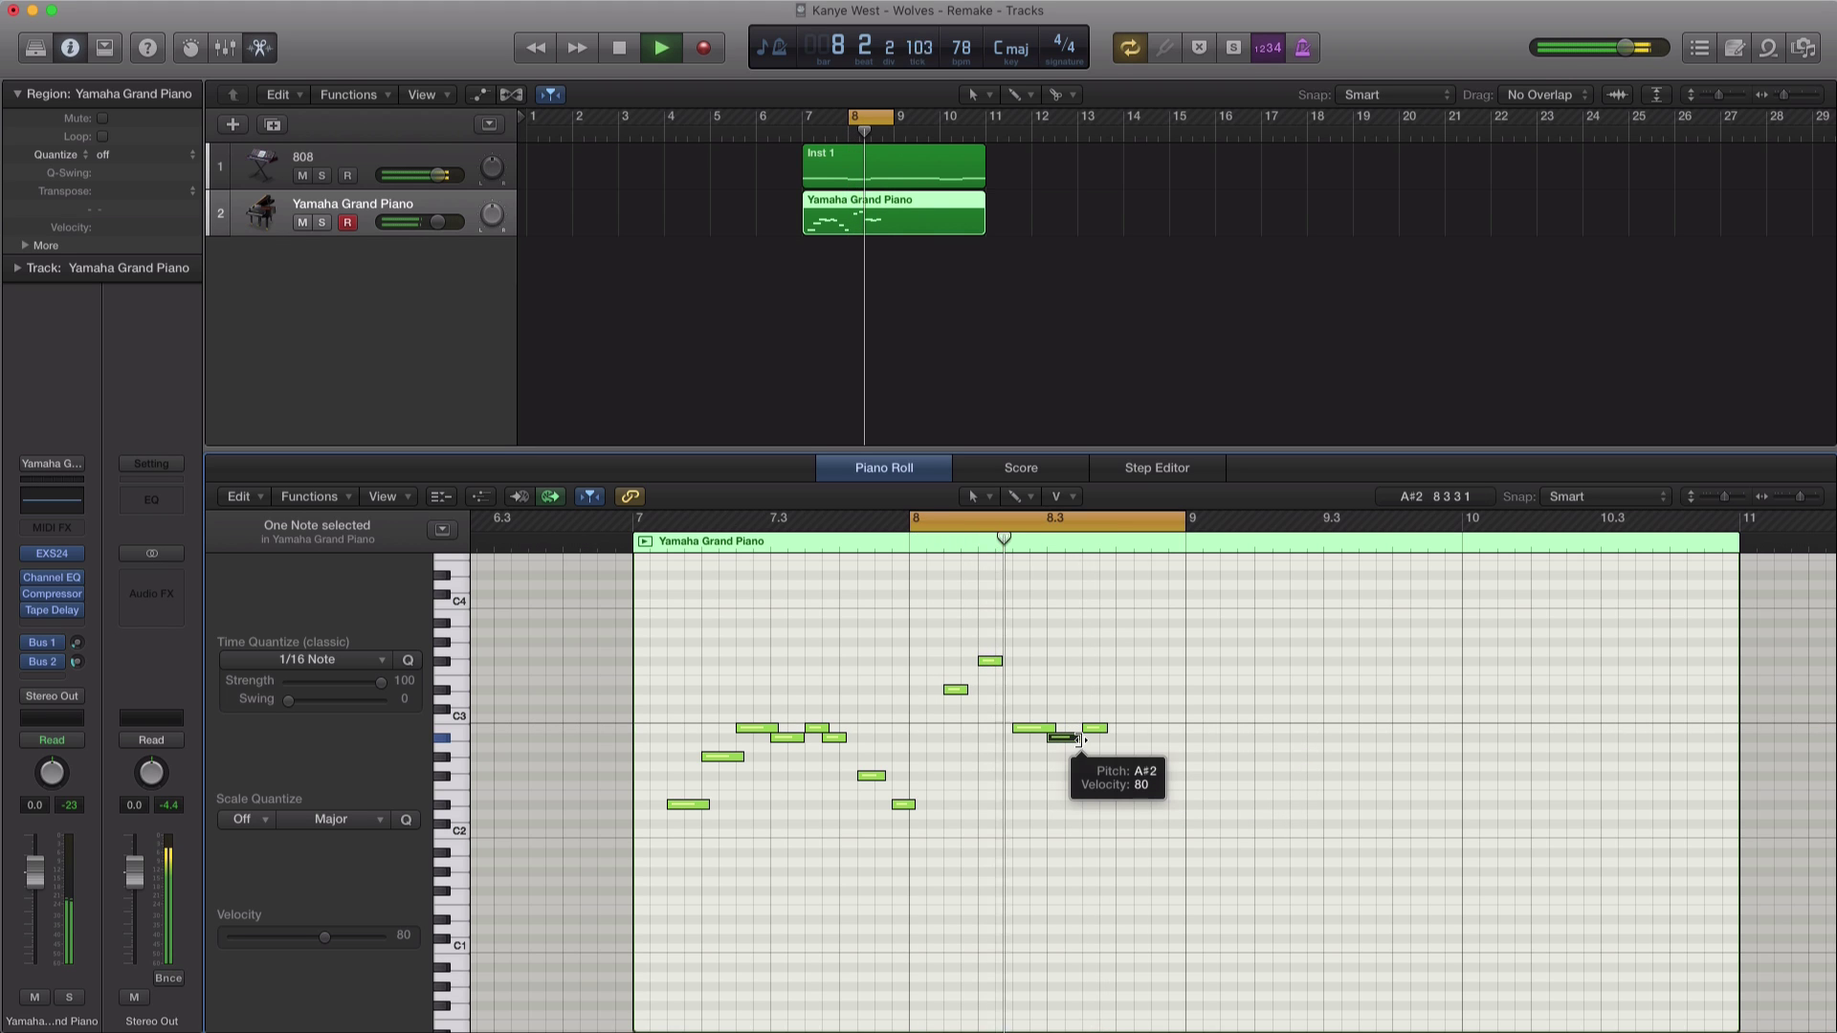
key(space)
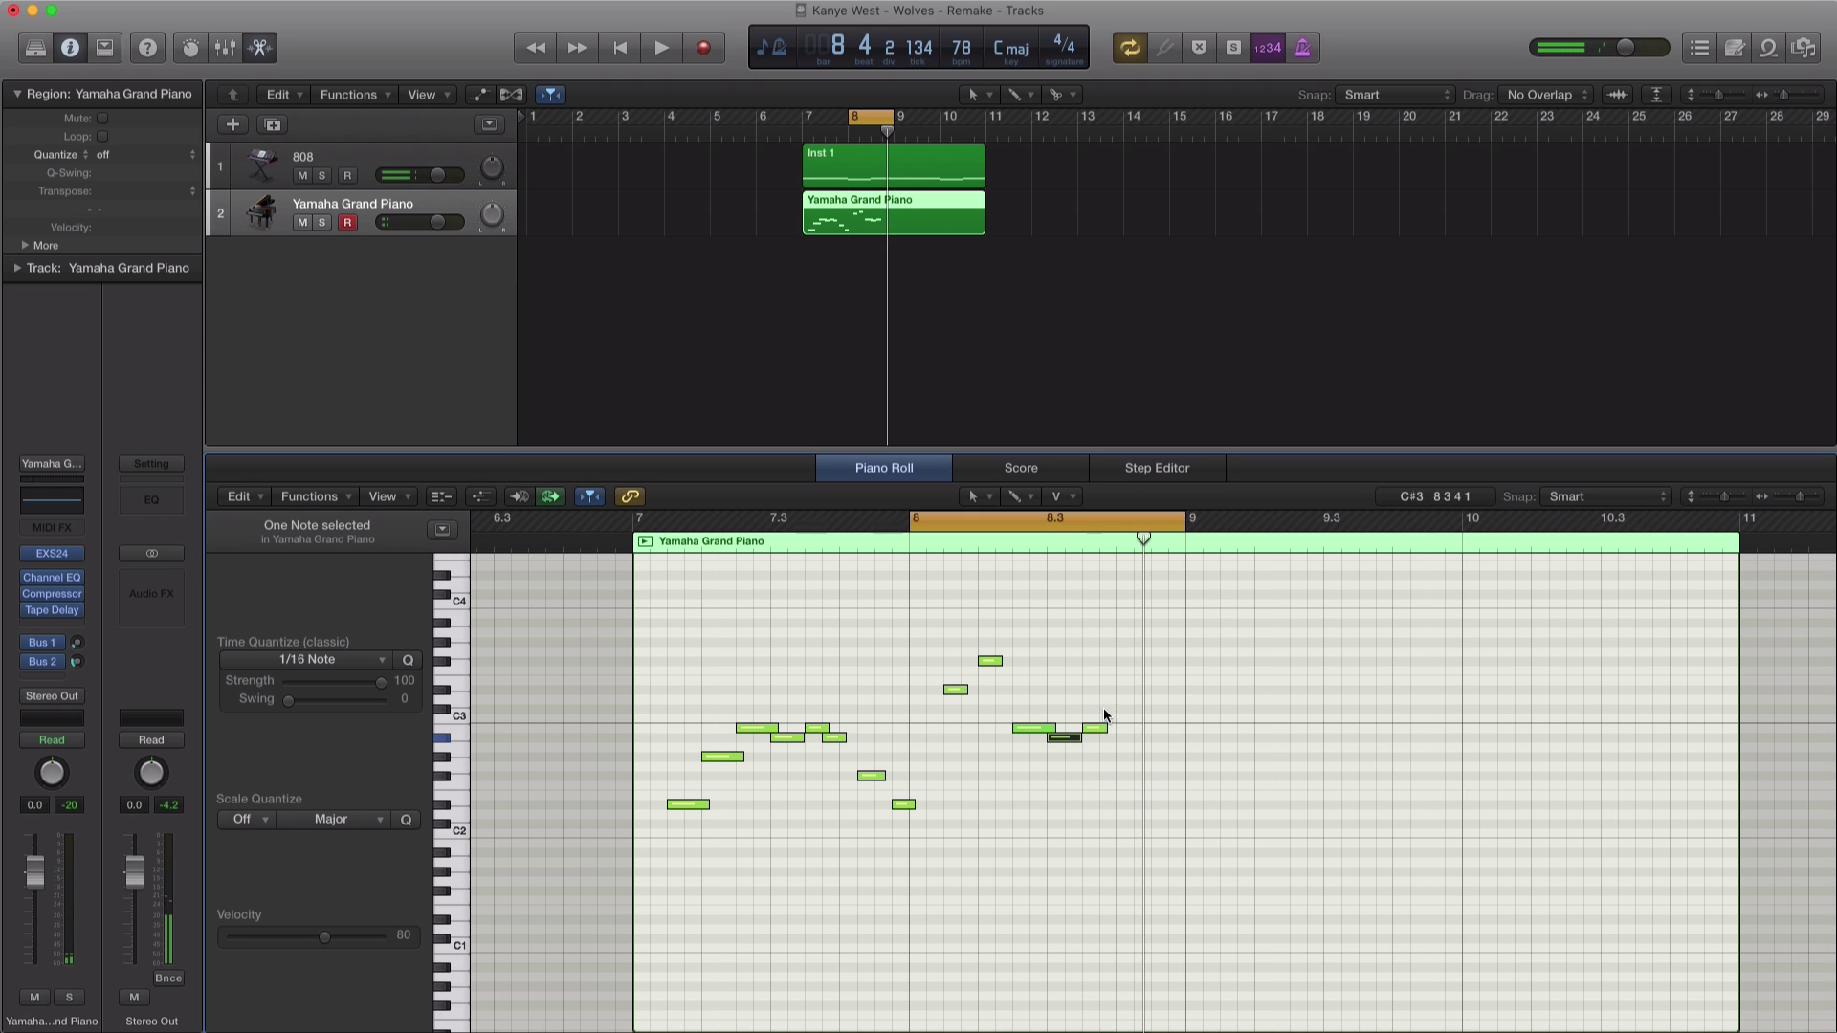
Step: Add piano notes D#3 at 8 3 4 and A#3 at 8 4 2, and audition bar 8
key(space)
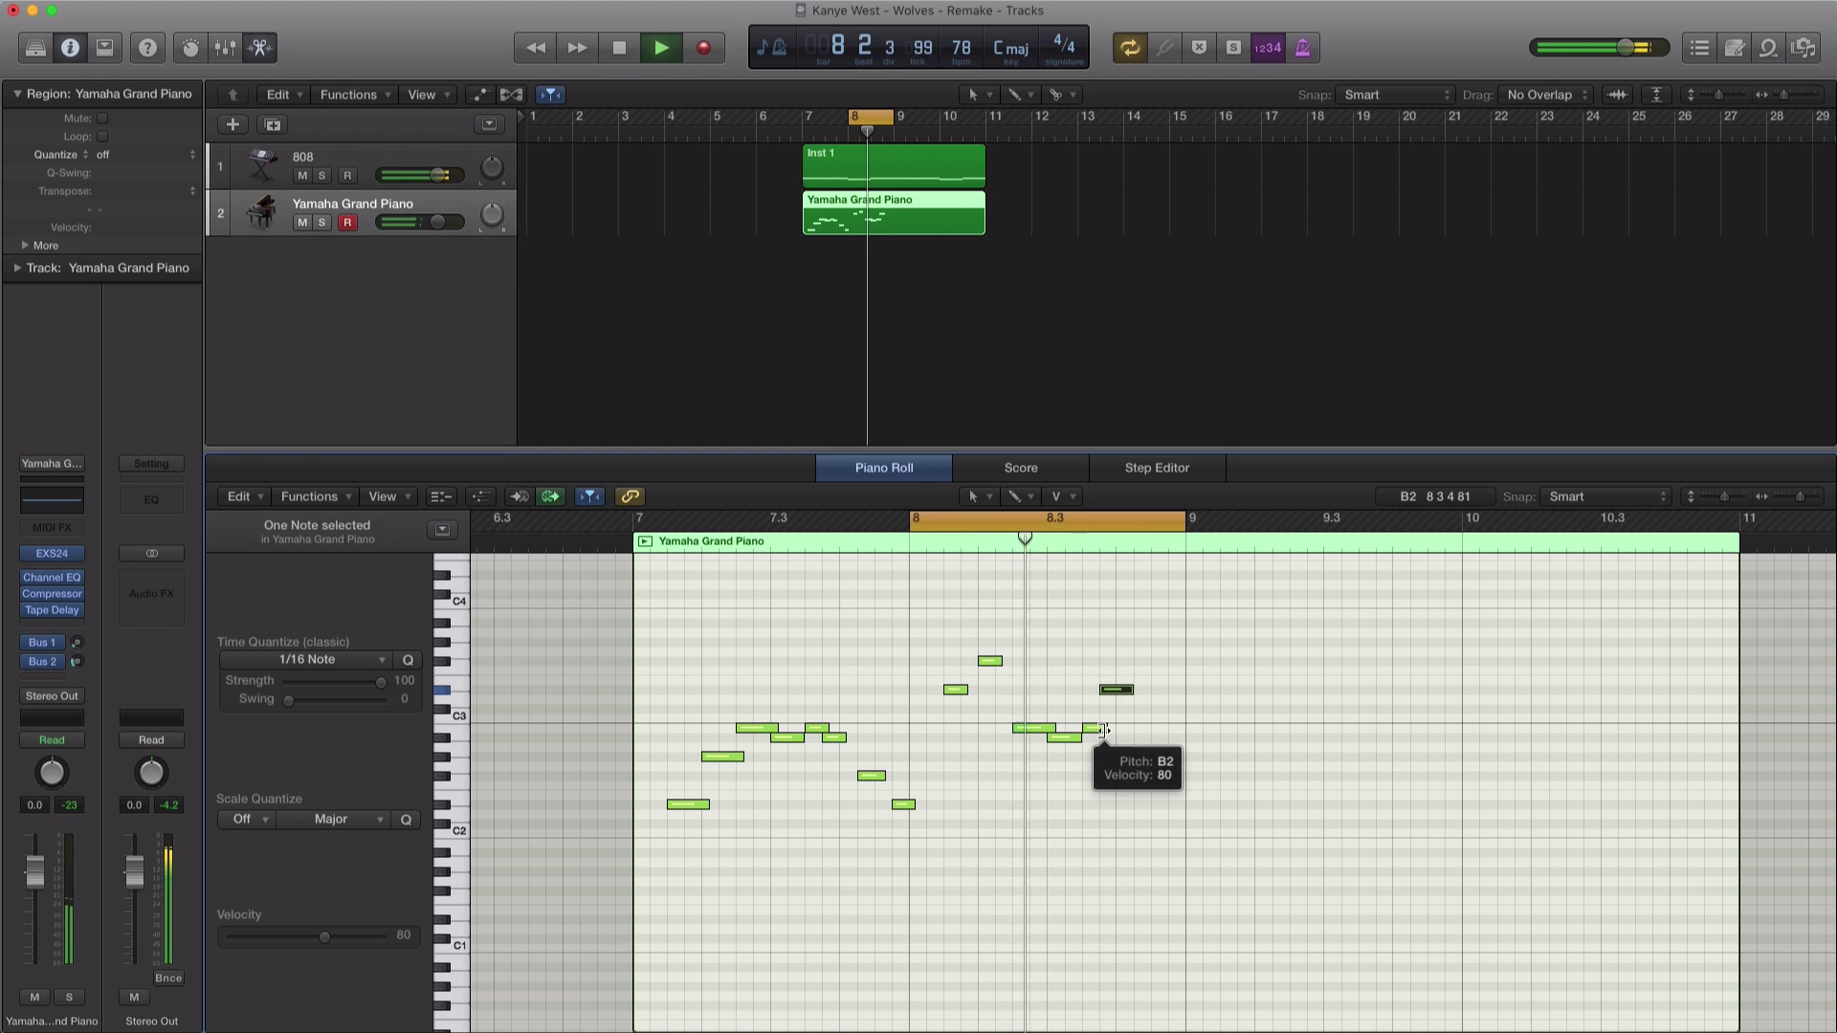
key(space)
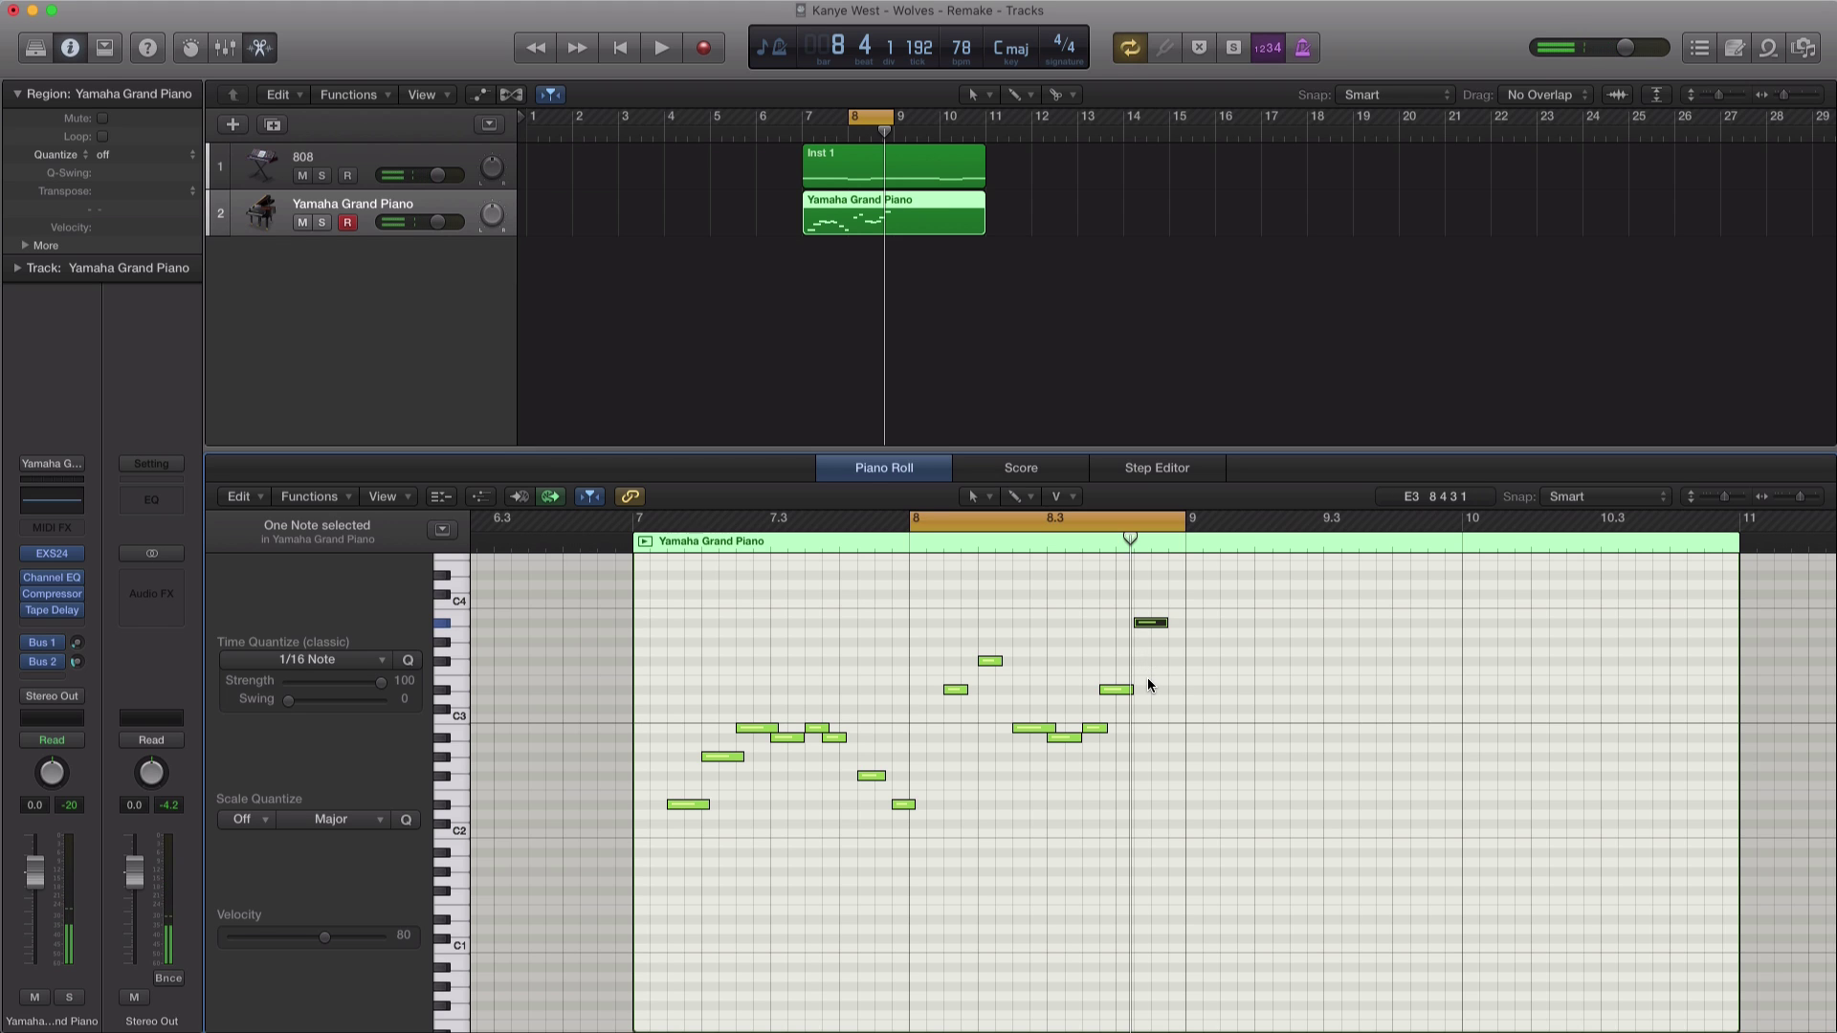
key(space)
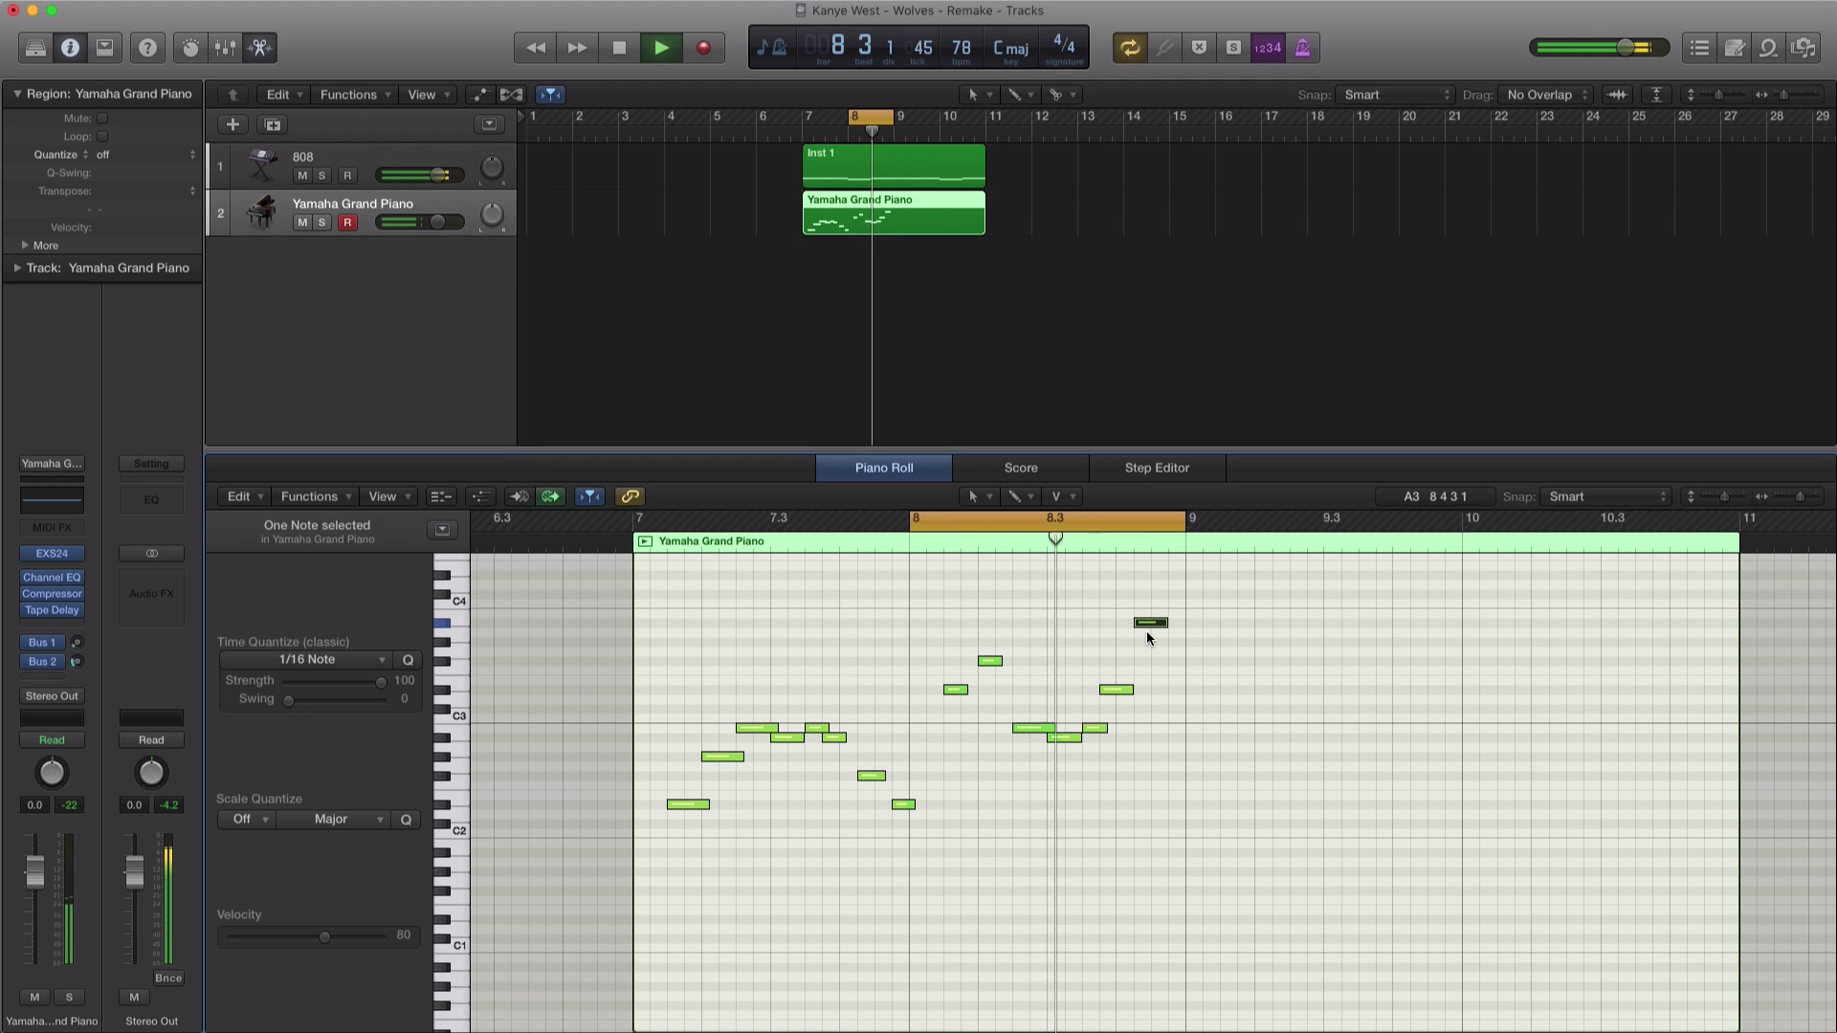
key(space)
Step: Lower the note at 8 4 2 to G#3, audition it, and add a D#3 note at 8 4 4
drag(1147, 632, 1147, 642)
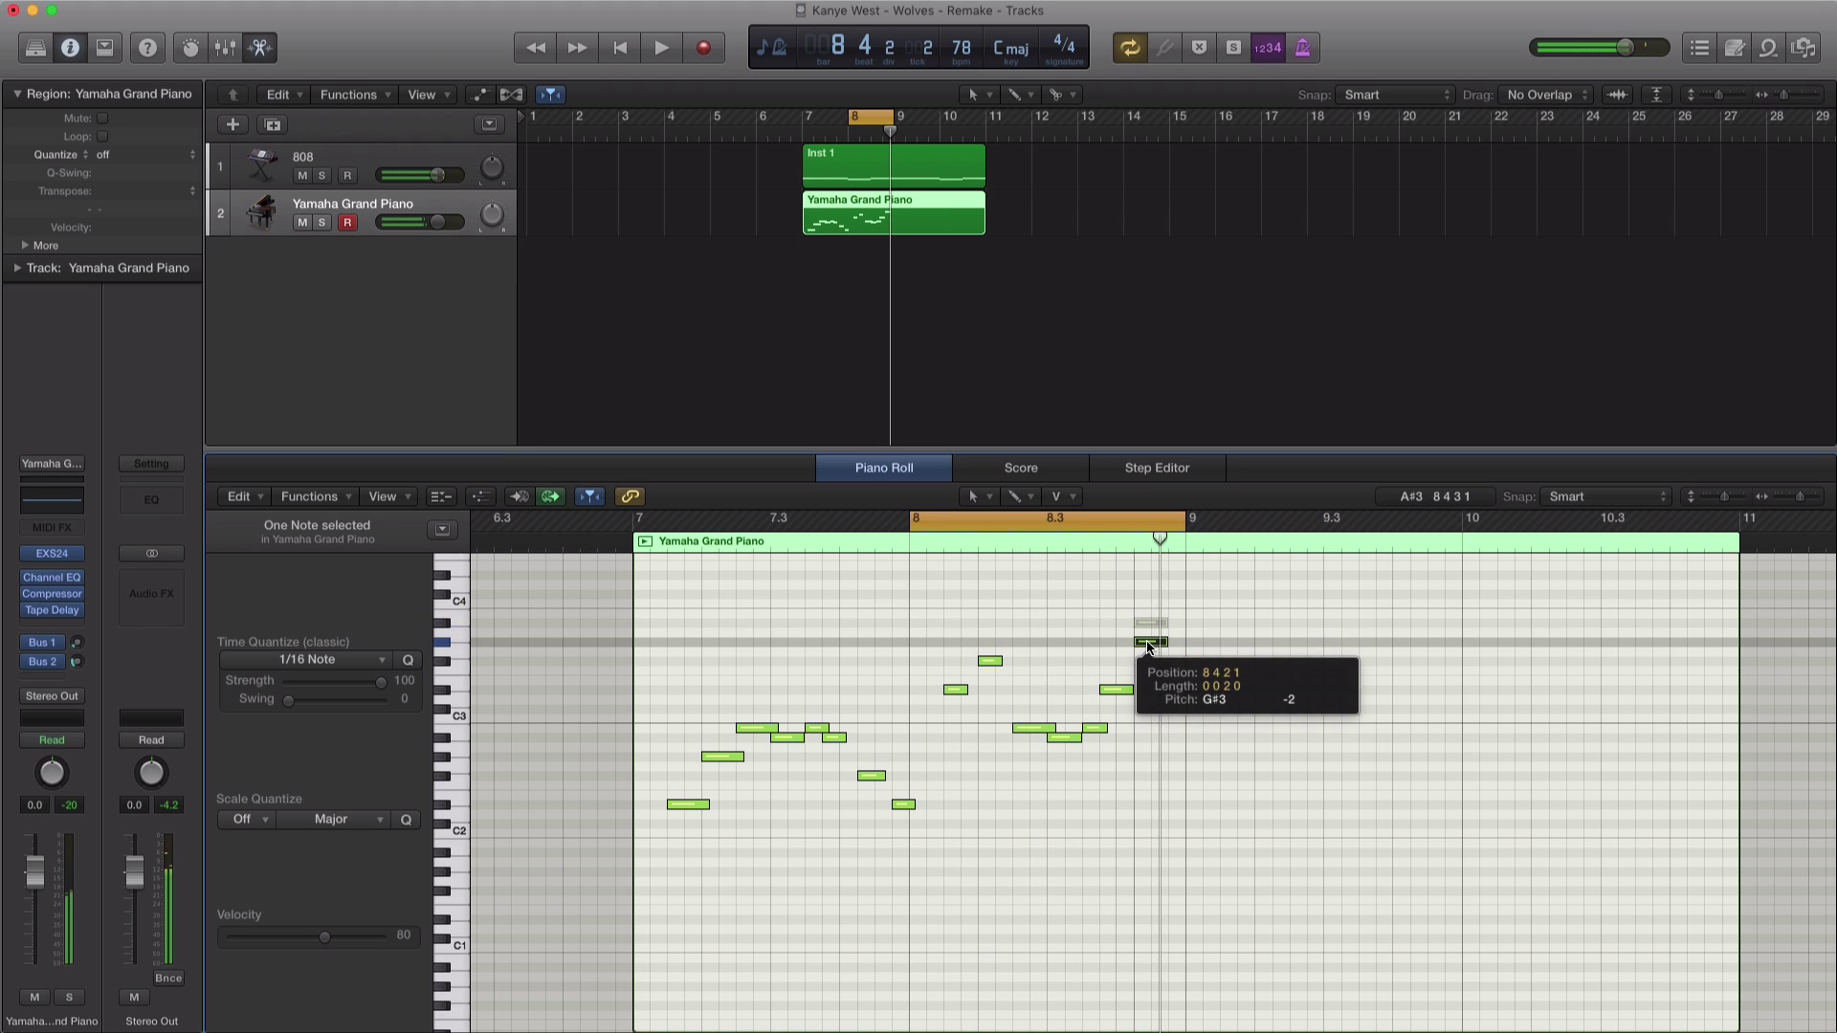
key(space)
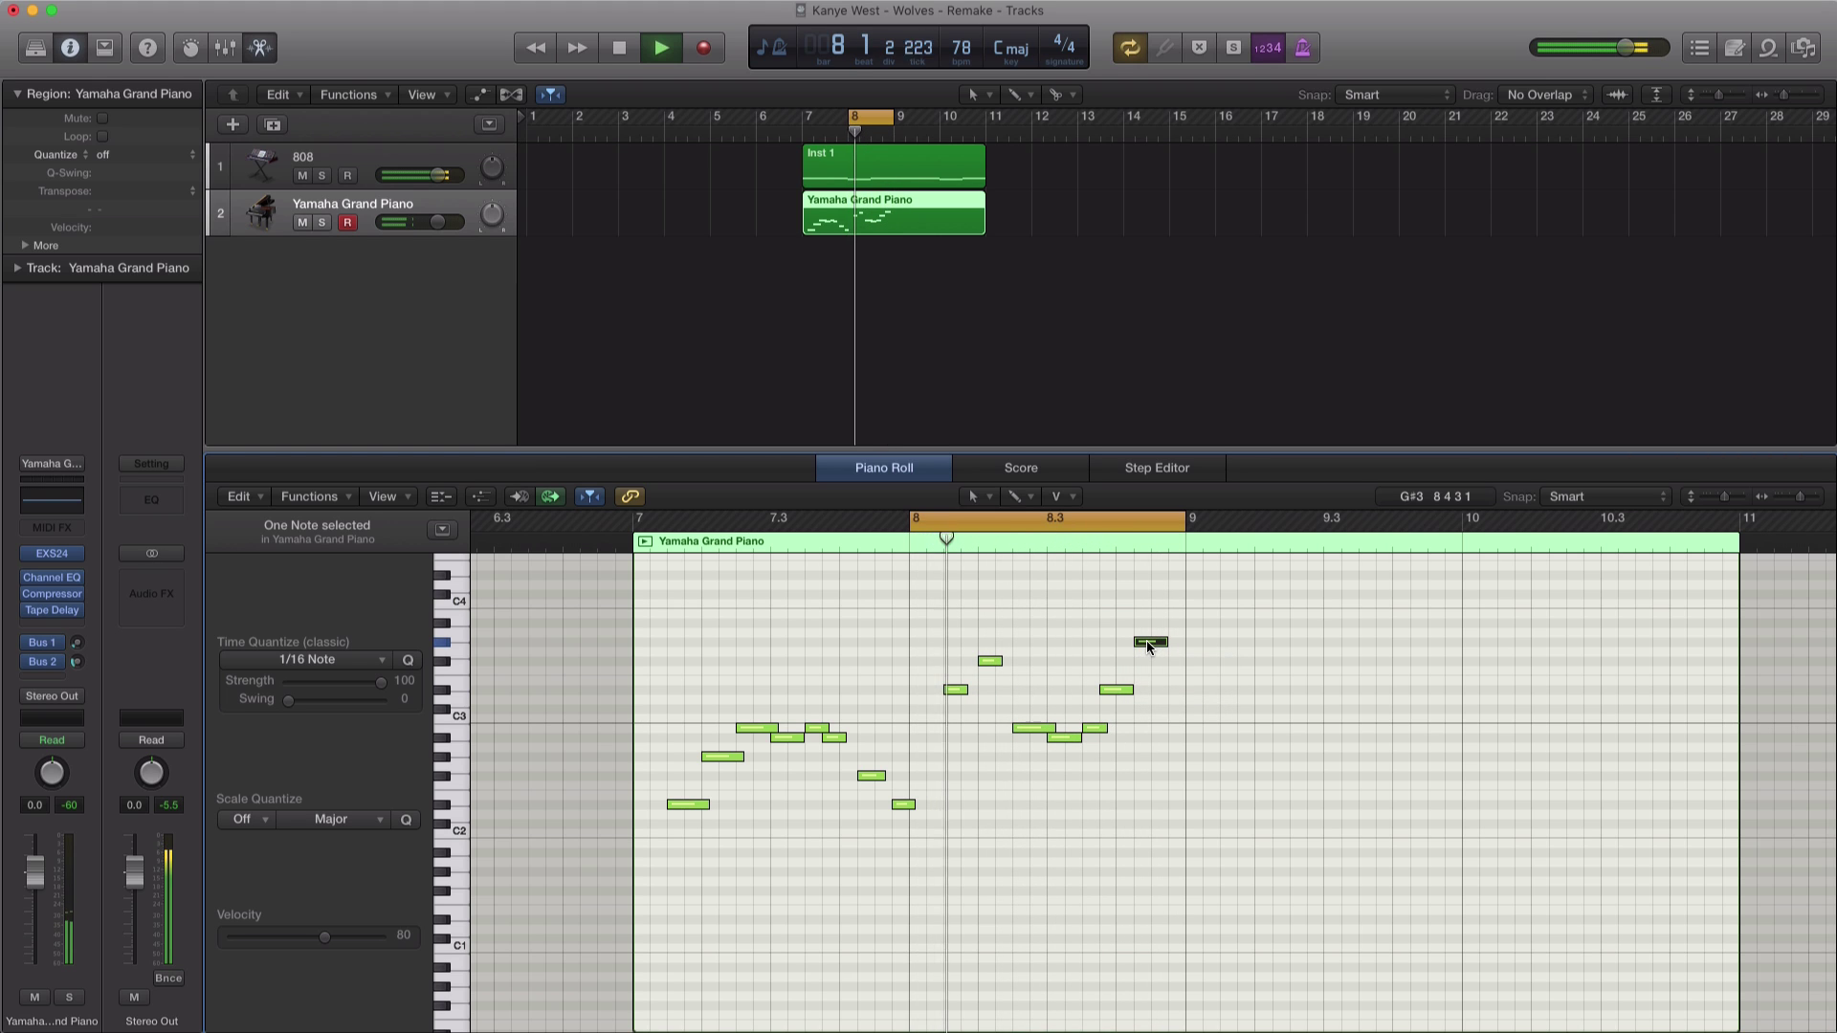
click(1146, 640)
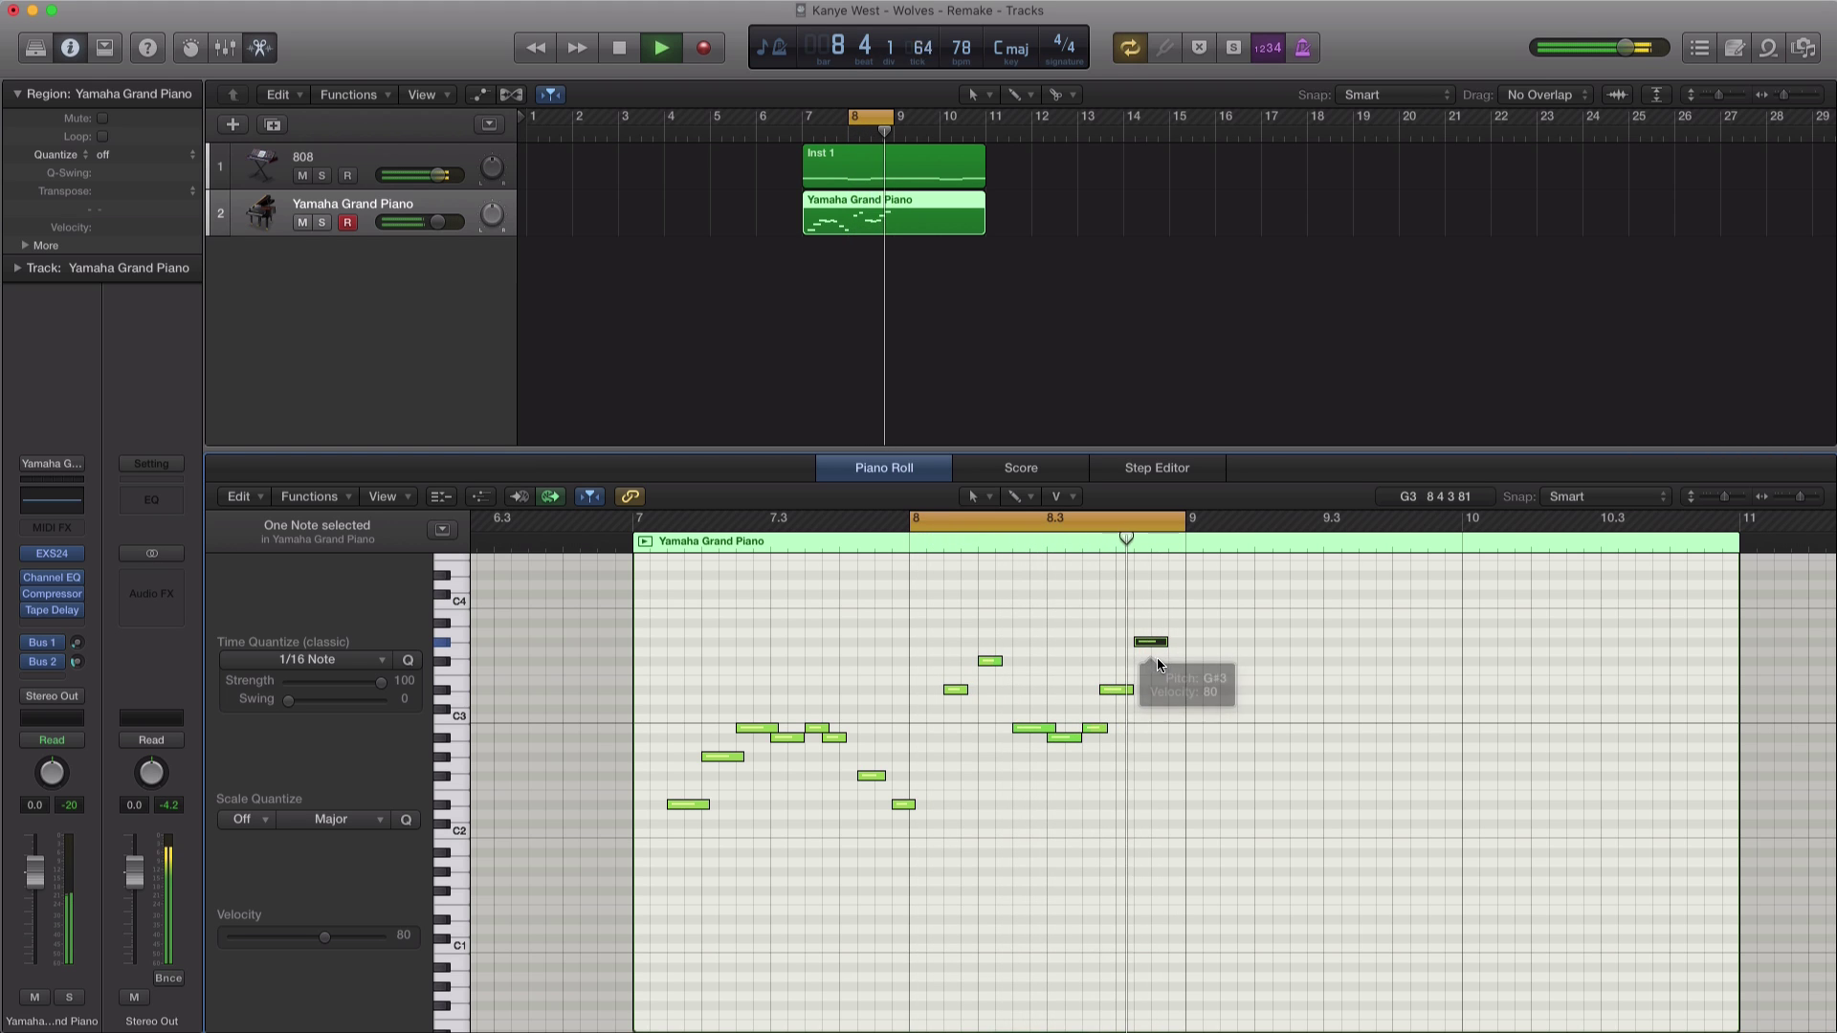
key(space)
super+click(1173, 690)
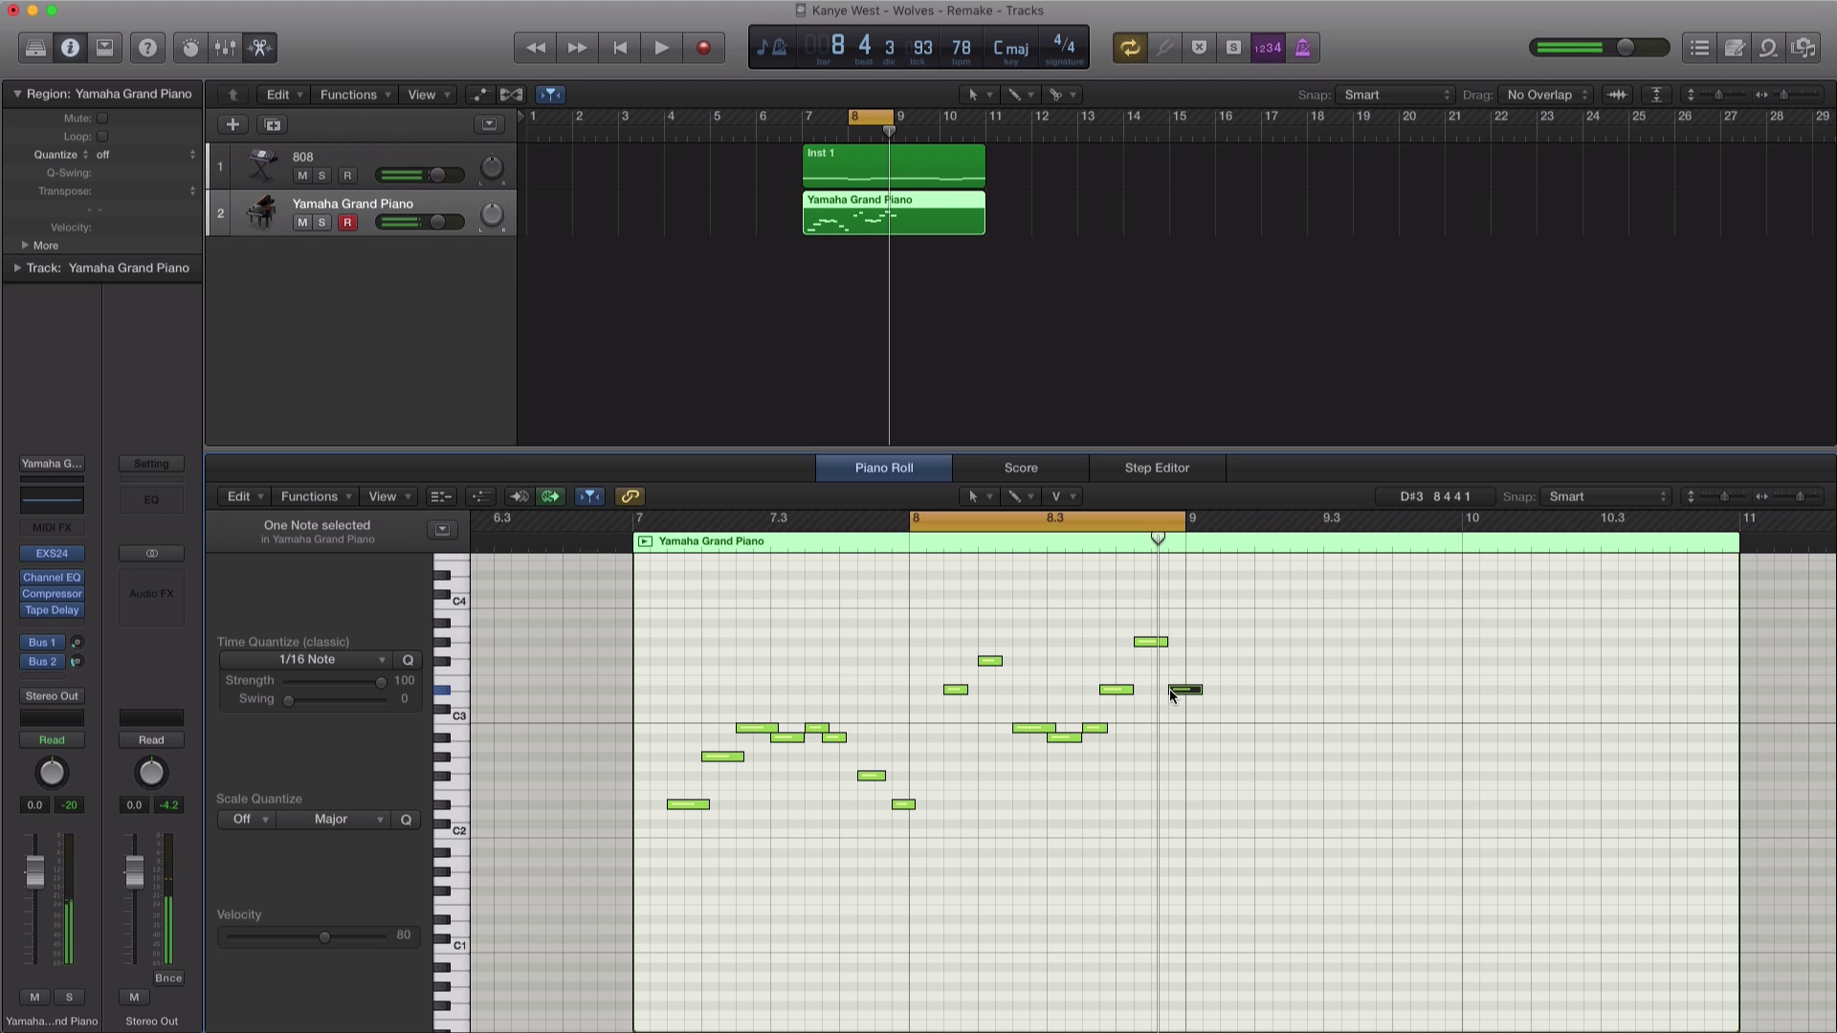
Step: Audition the bar 8 loop, move the loop to bar 9, and lengthen the D#3 note at 8 4 4 to one beat
key(space)
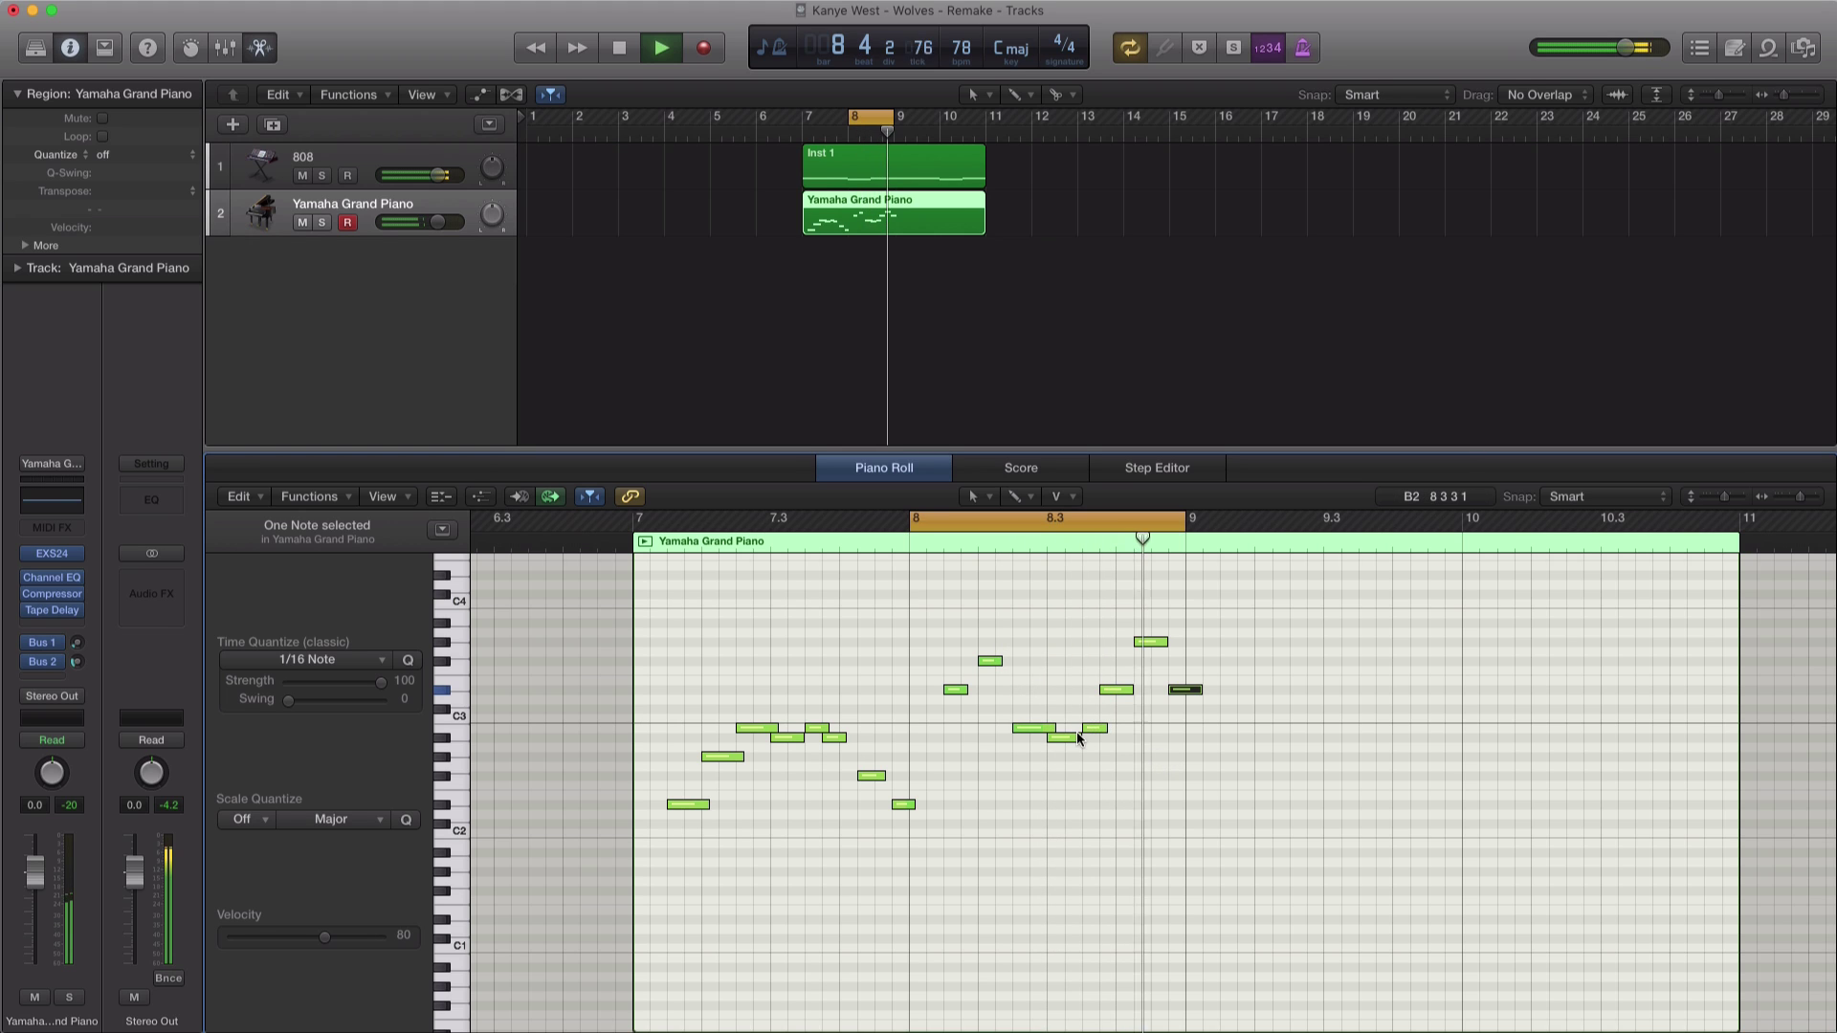
key(space)
drag(1000, 530, 1277, 533)
key(space)
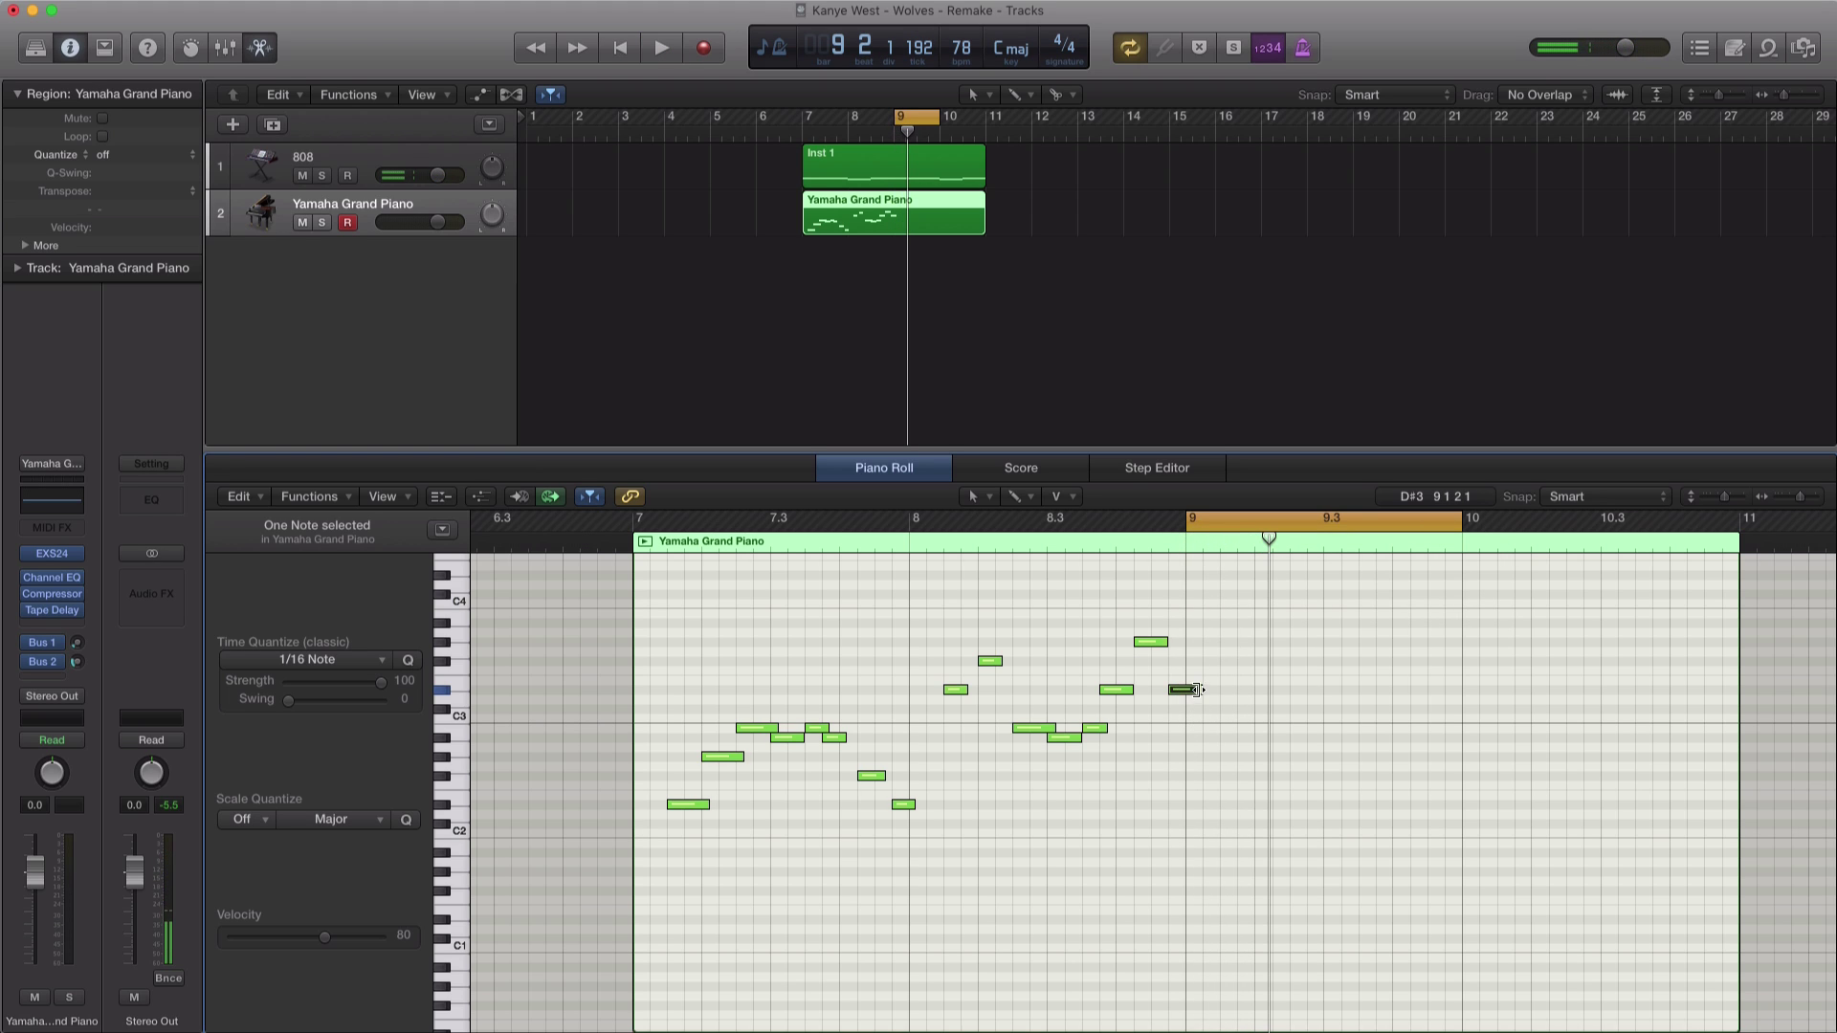
drag(1197, 690, 1236, 690)
key(space)
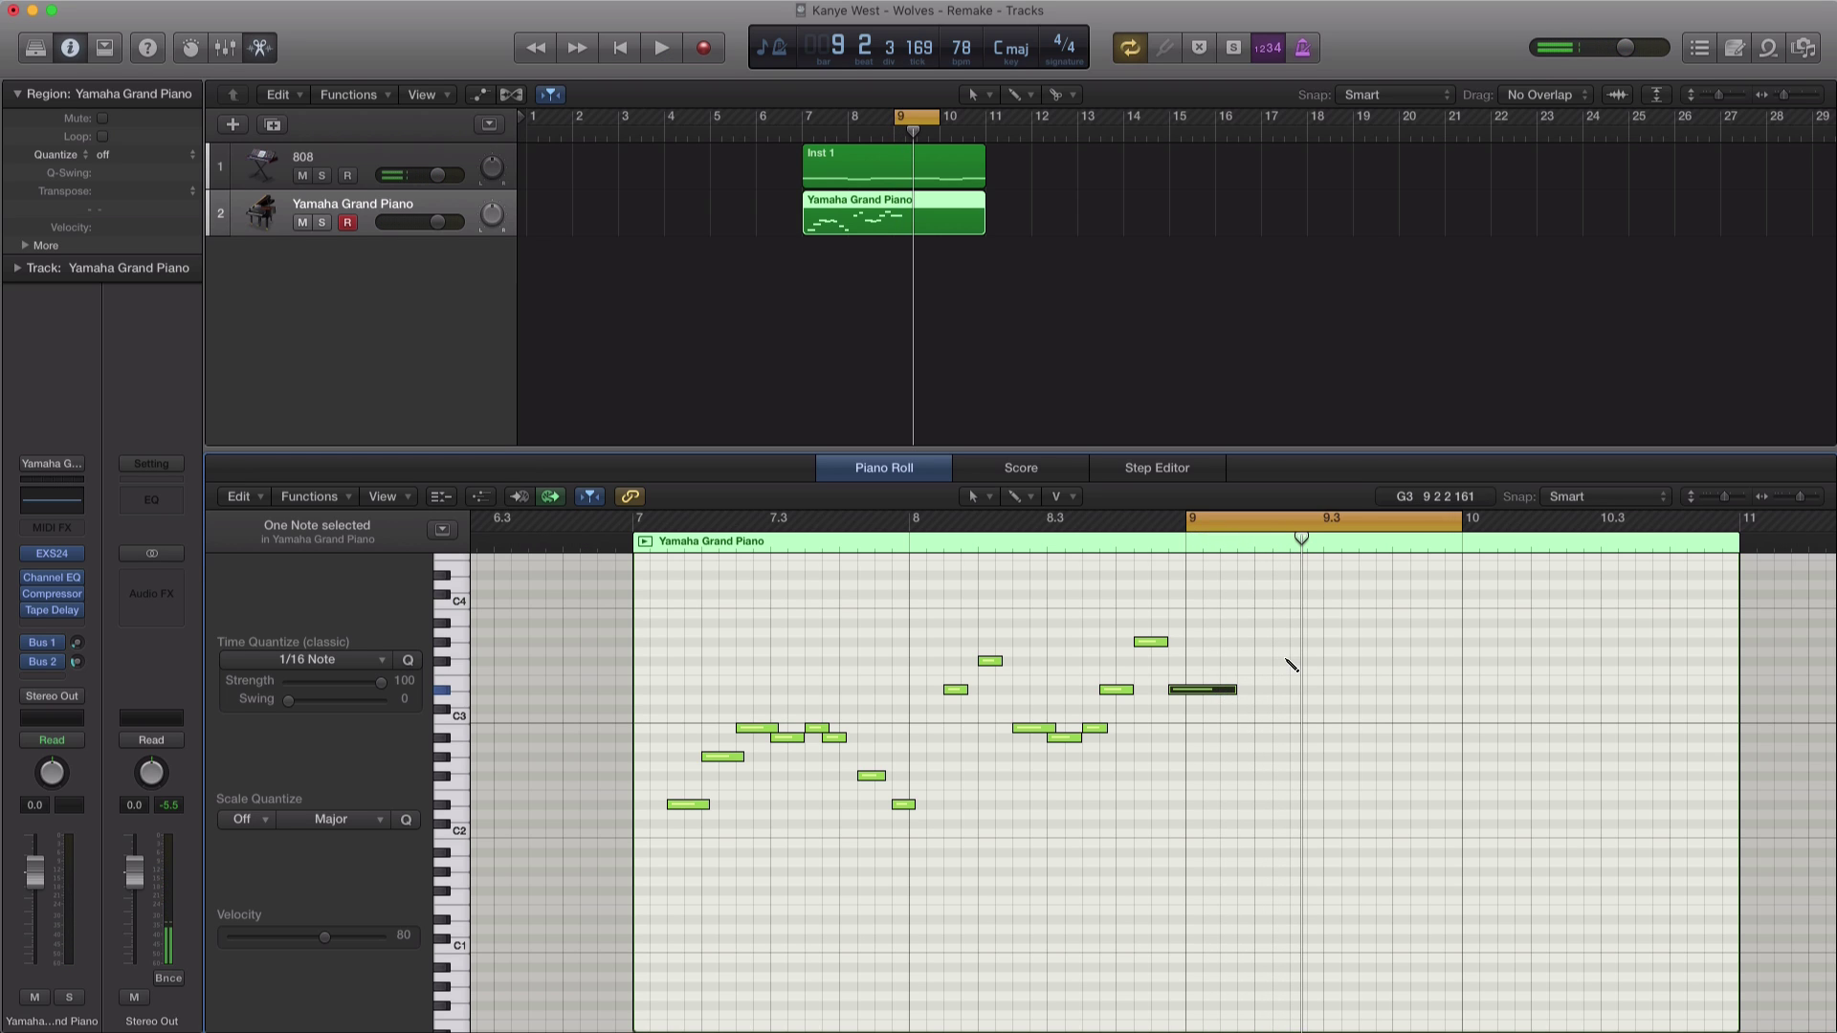
Step: Add F#3 notes at 9 2 3 and 9 3 1, auditioning the bar 9 loop
key(space)
key(space)
drag(1281, 665, 1345, 664)
key(space)
key(space)
key(space)
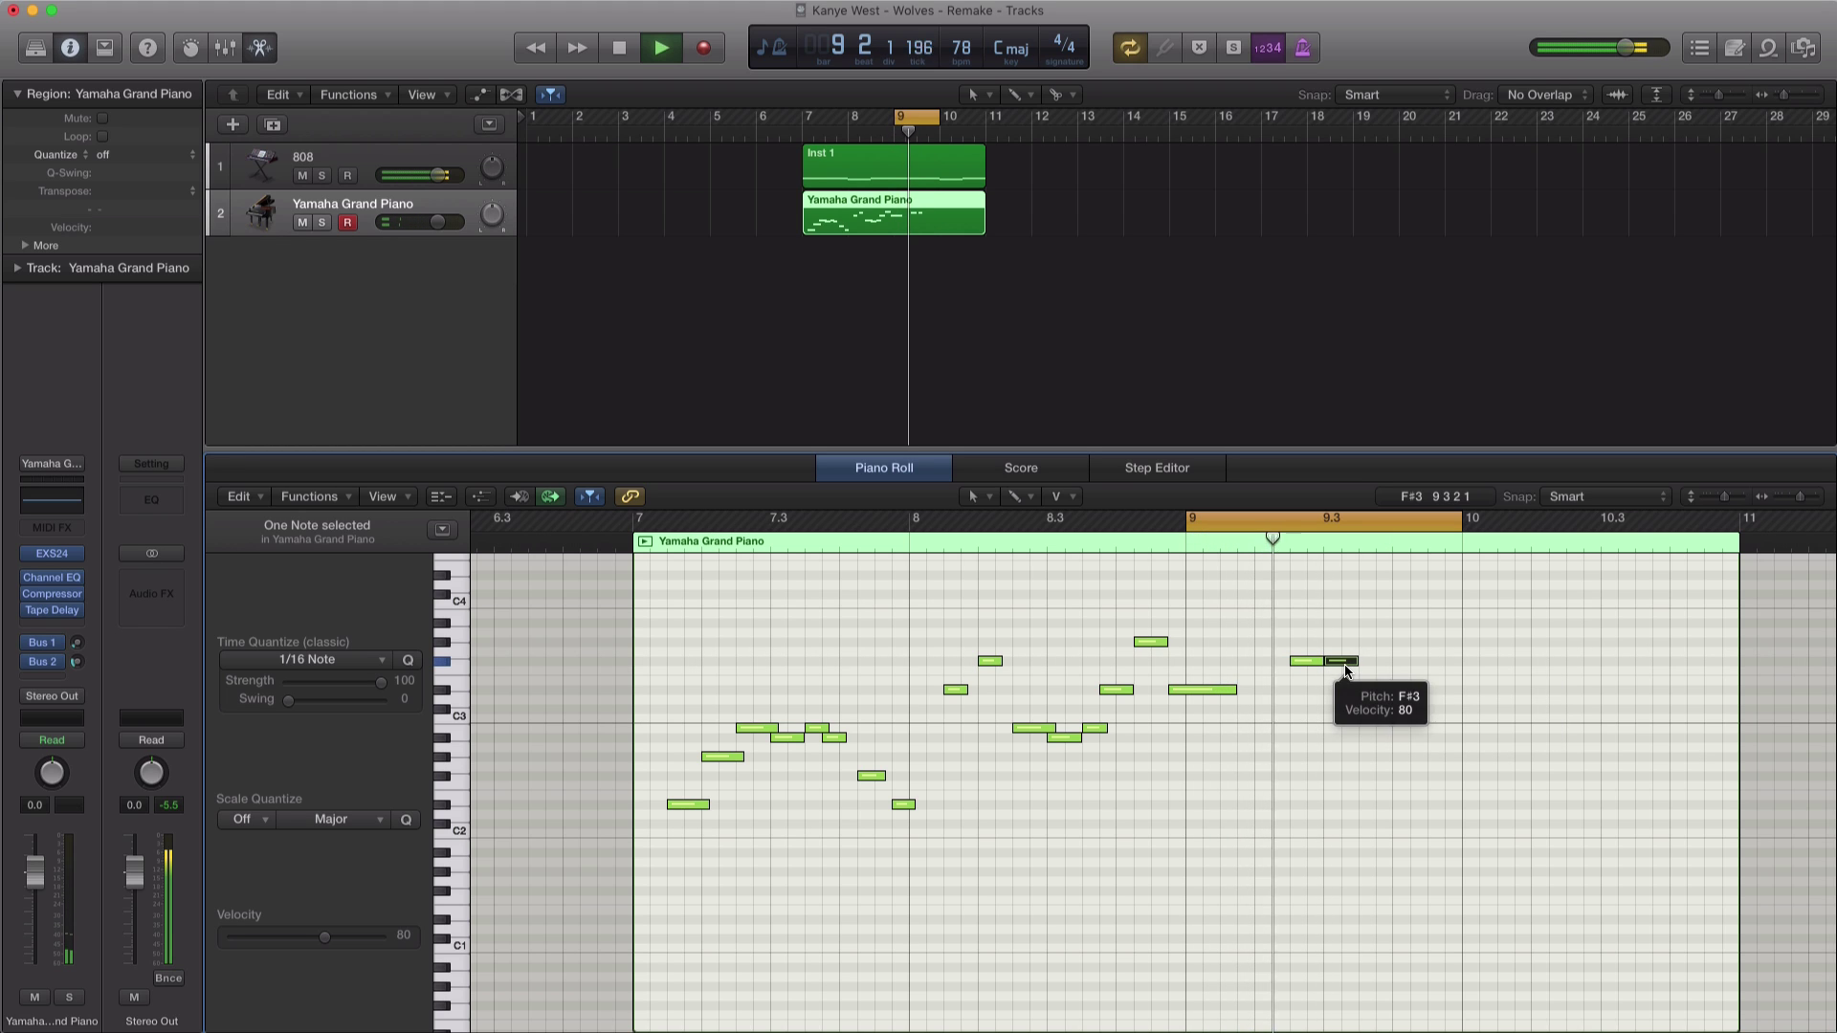
Step: Add piano notes E3 at 9 3 3 and D#3 at 9 3 4, and audition the bar 9 loop
key(space)
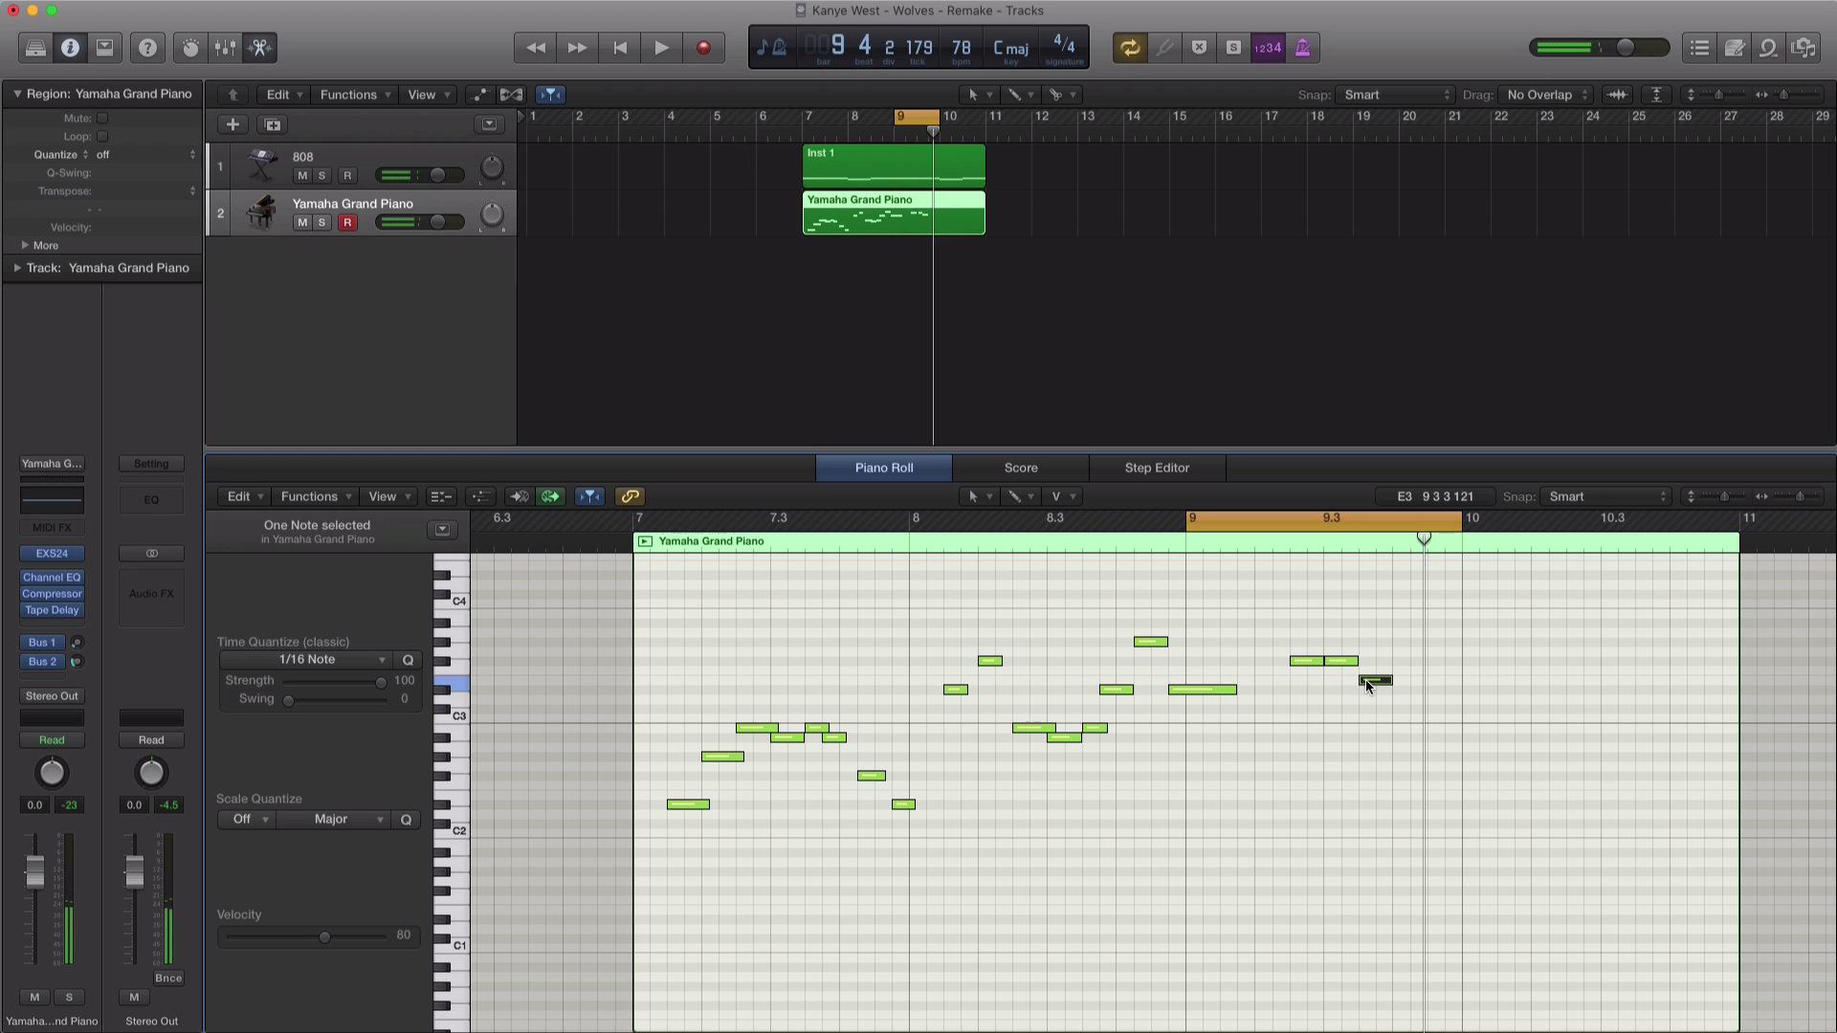
key(space)
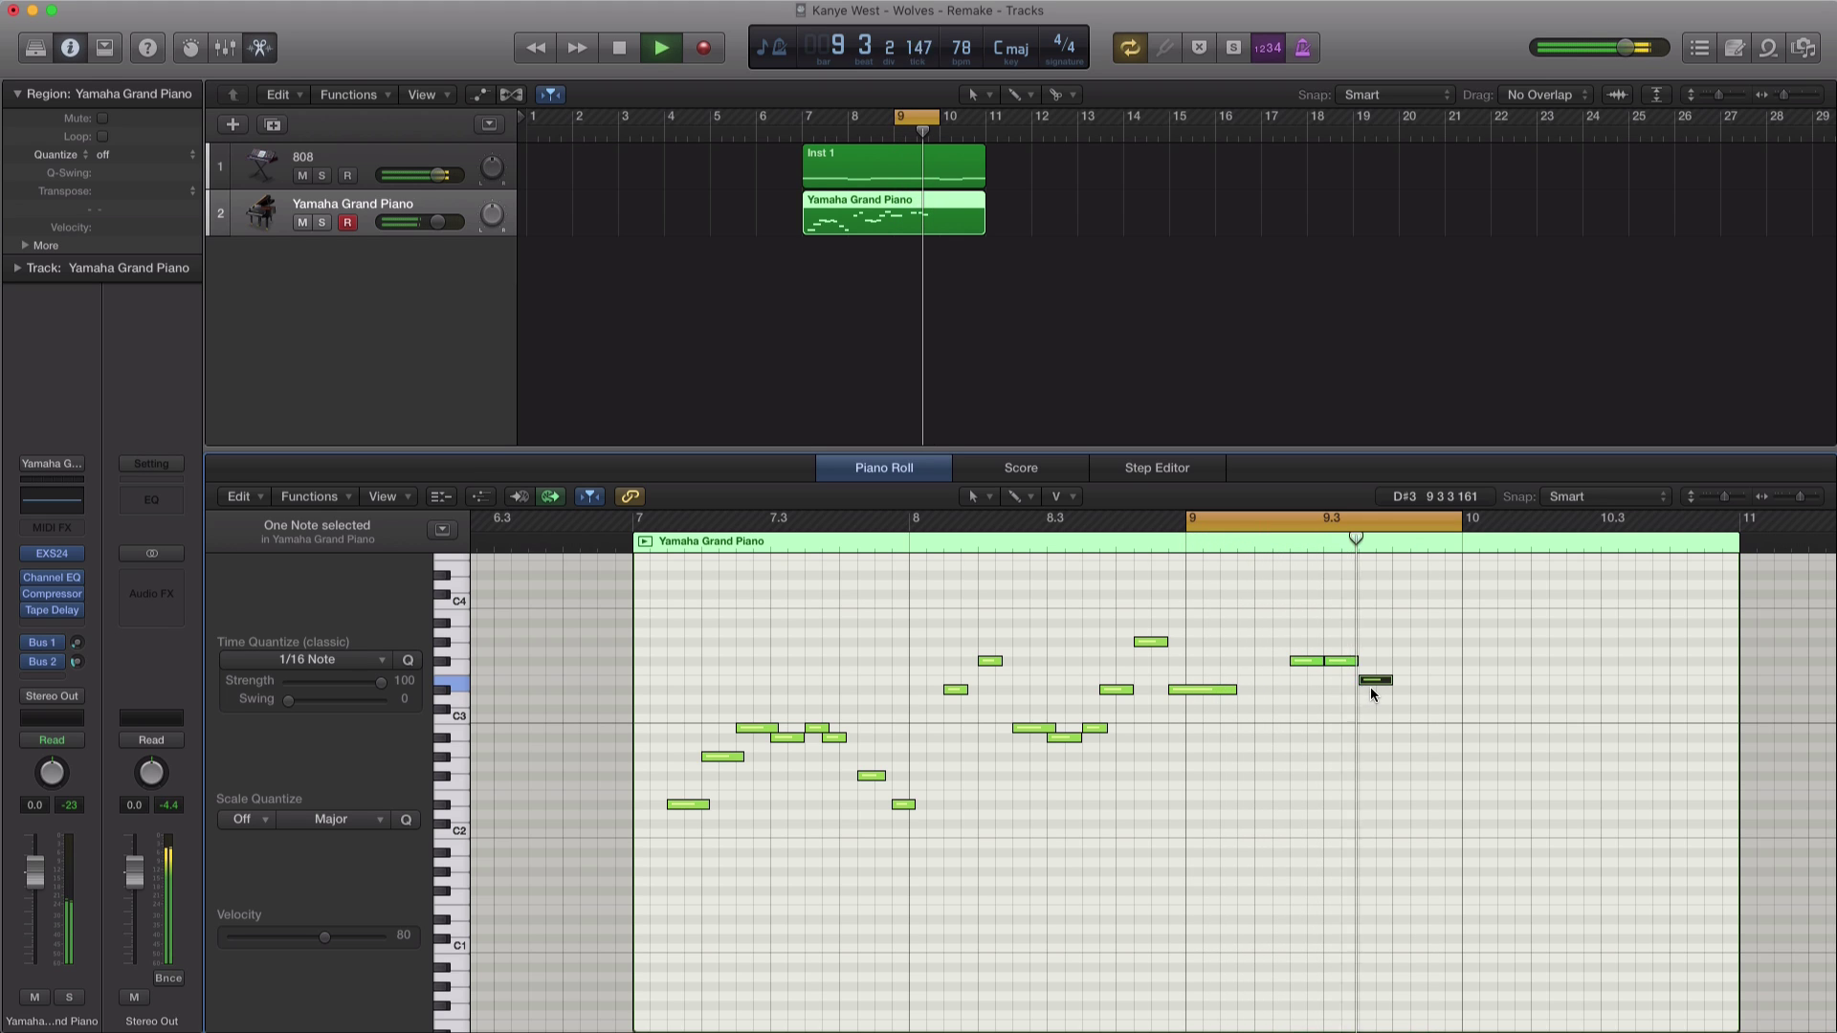
key(space)
mouse_move(1370, 683)
mouse_down()
mouse_move(1408, 698)
mouse_move(1390, 699)
mouse_up()
key(space)
mouse_move(1405, 698)
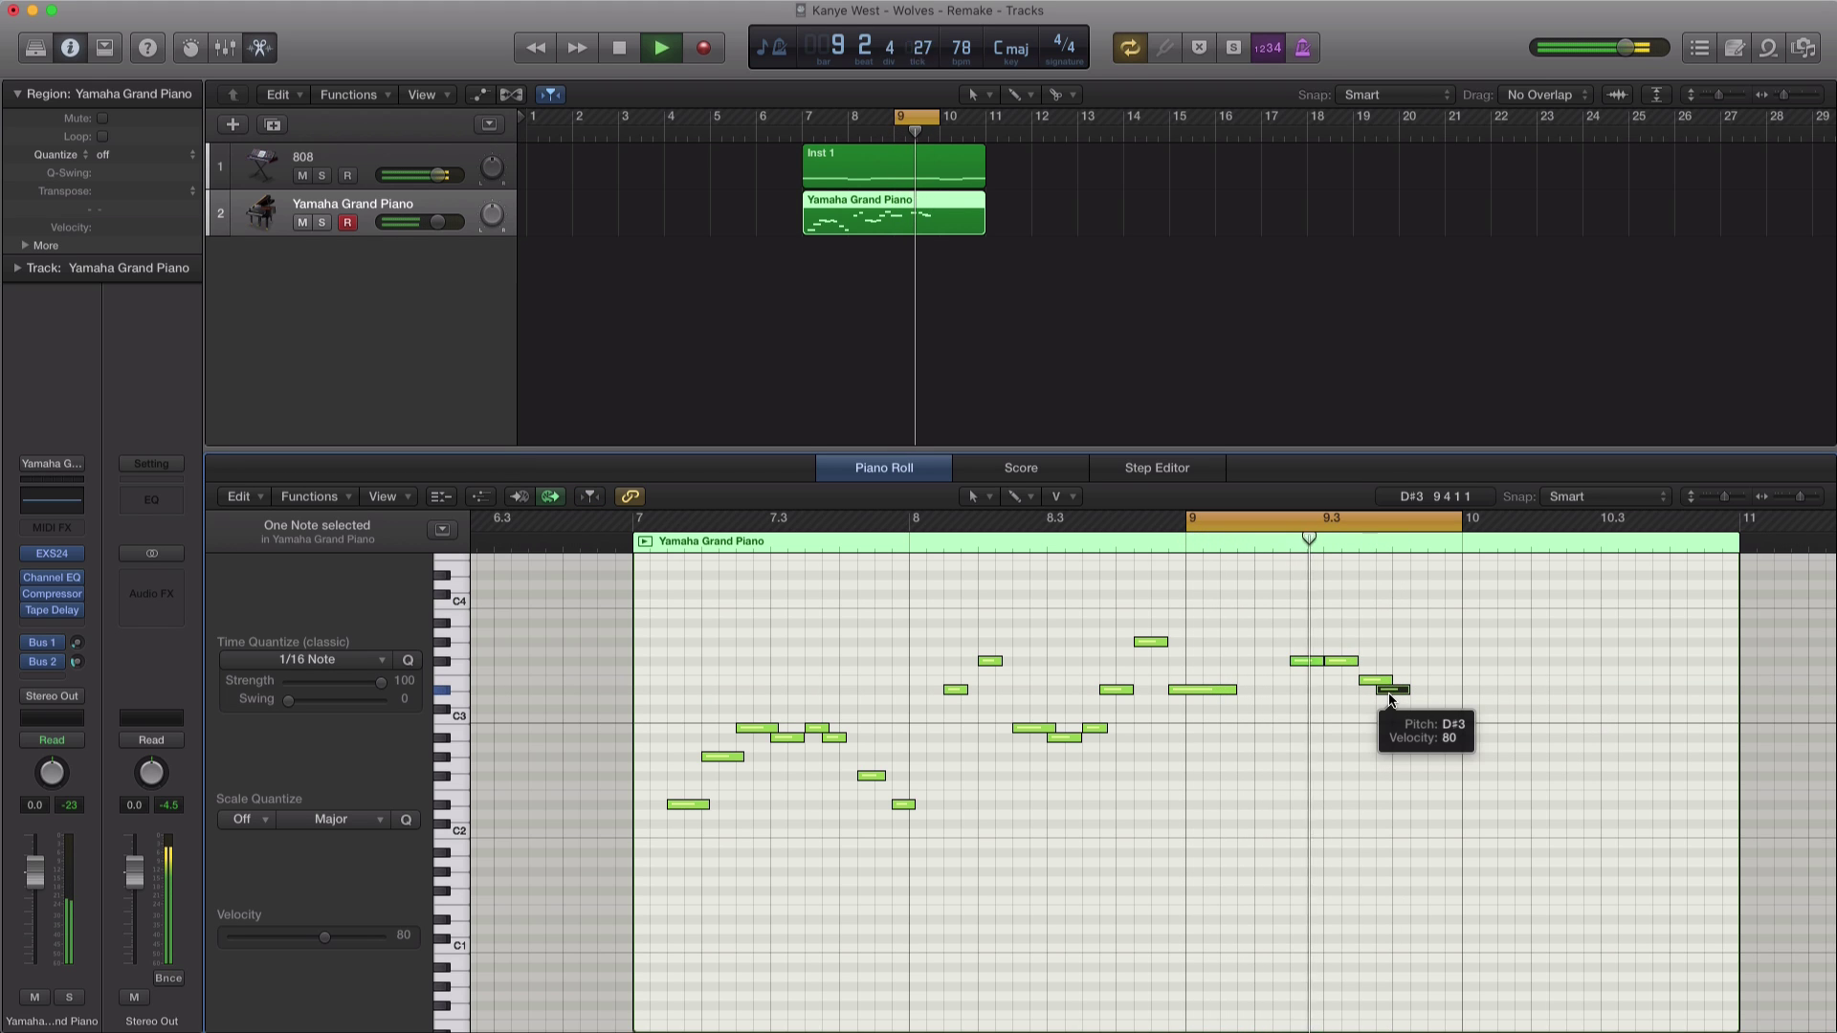
key(space)
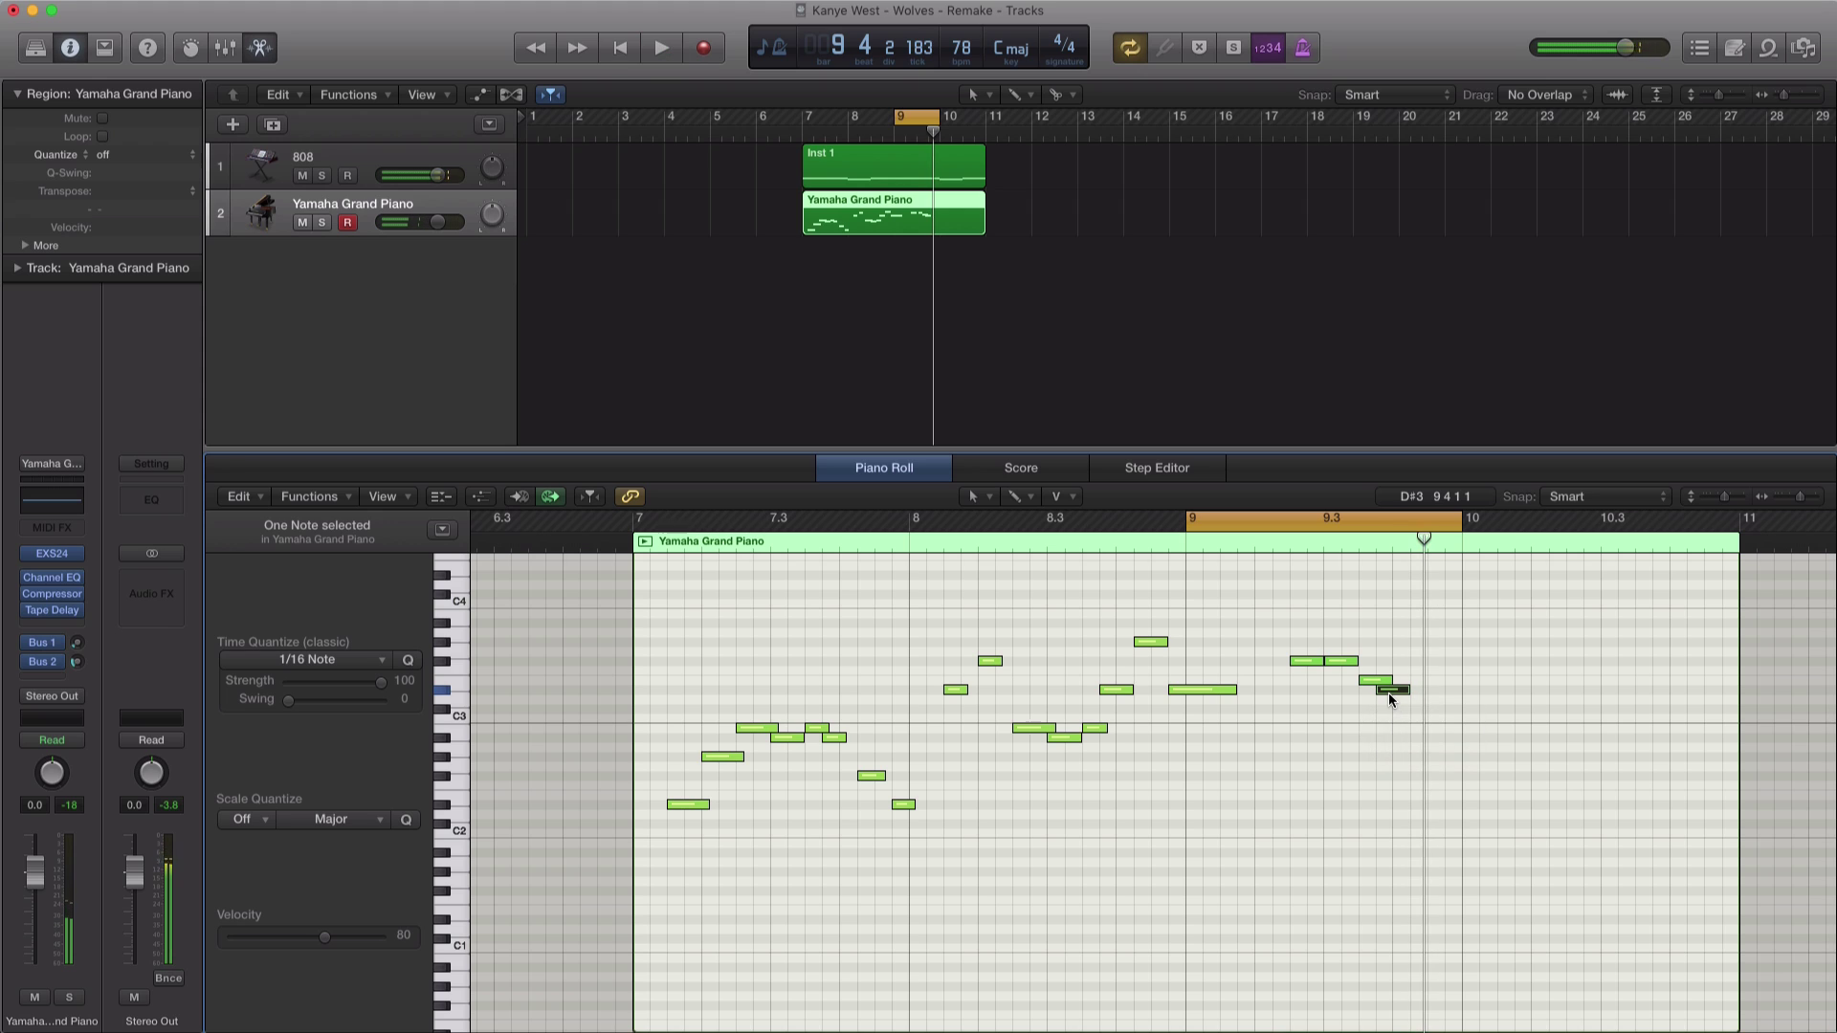
Step: Add an A#1 note at 9 4 2, audition it, and shift it to 9 4 3
super+click(1422, 852)
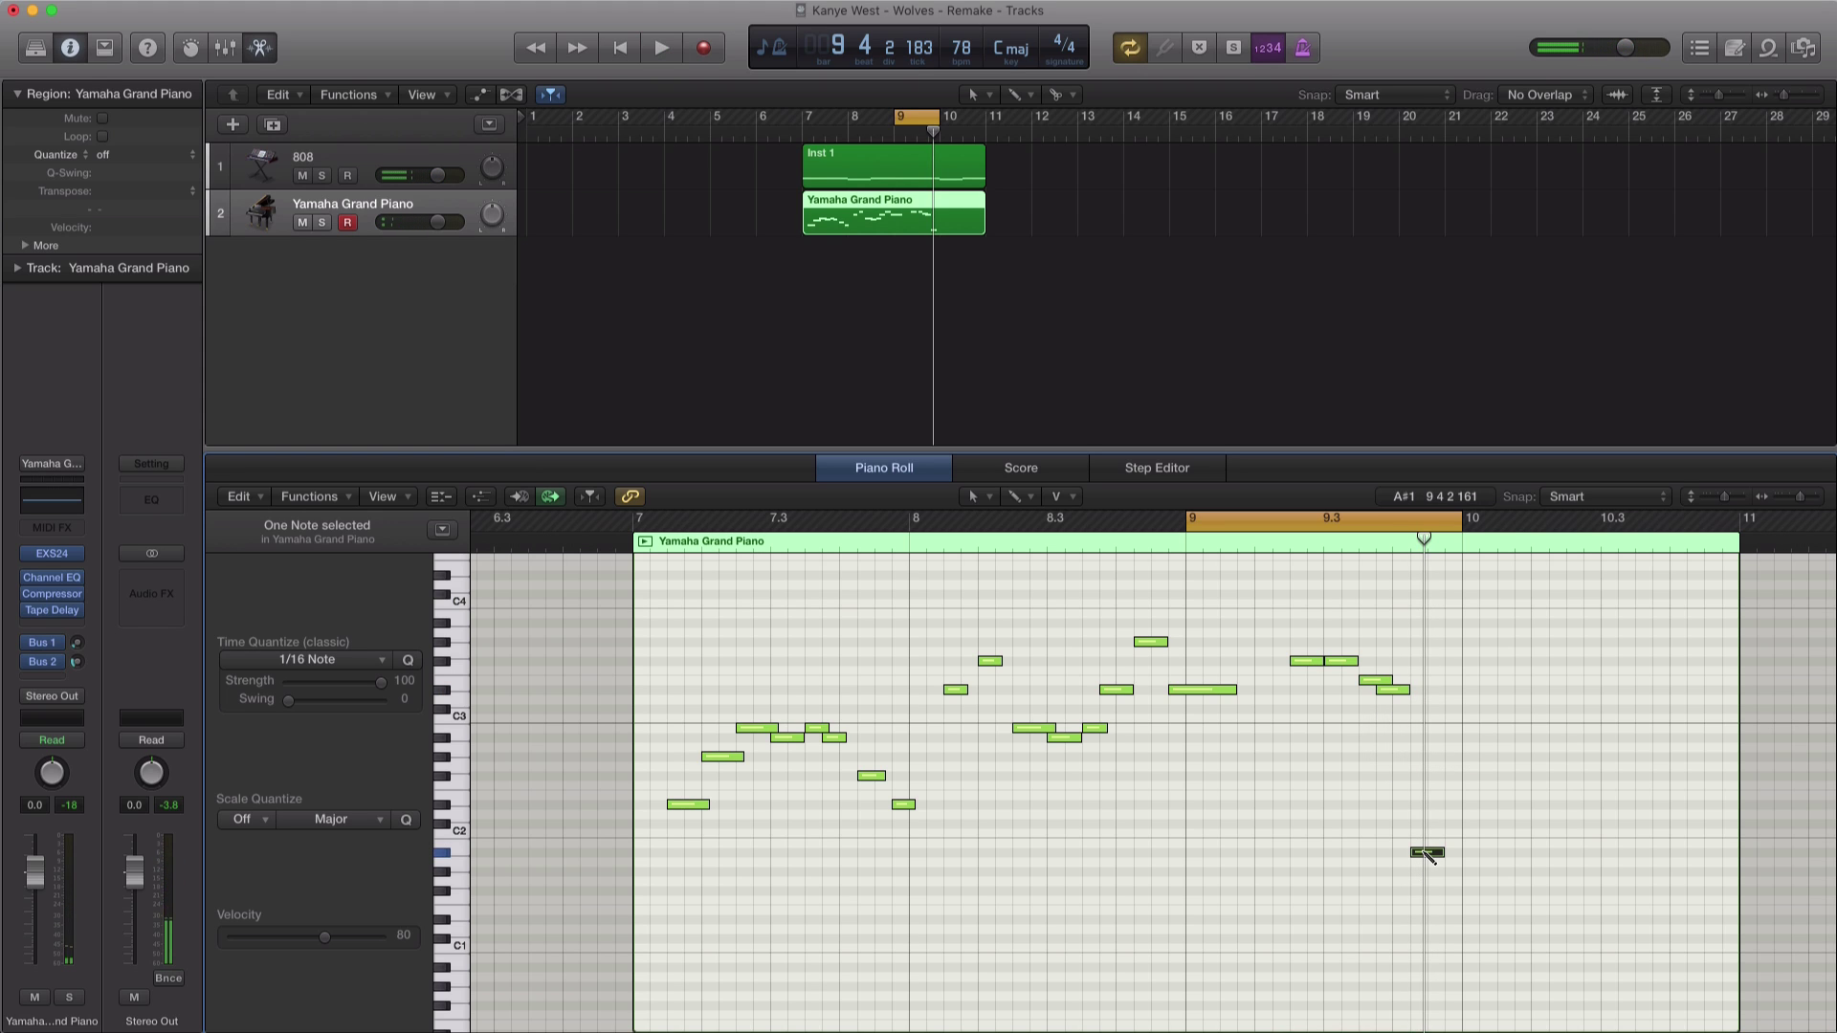
key(space)
mouse_move(1429, 853)
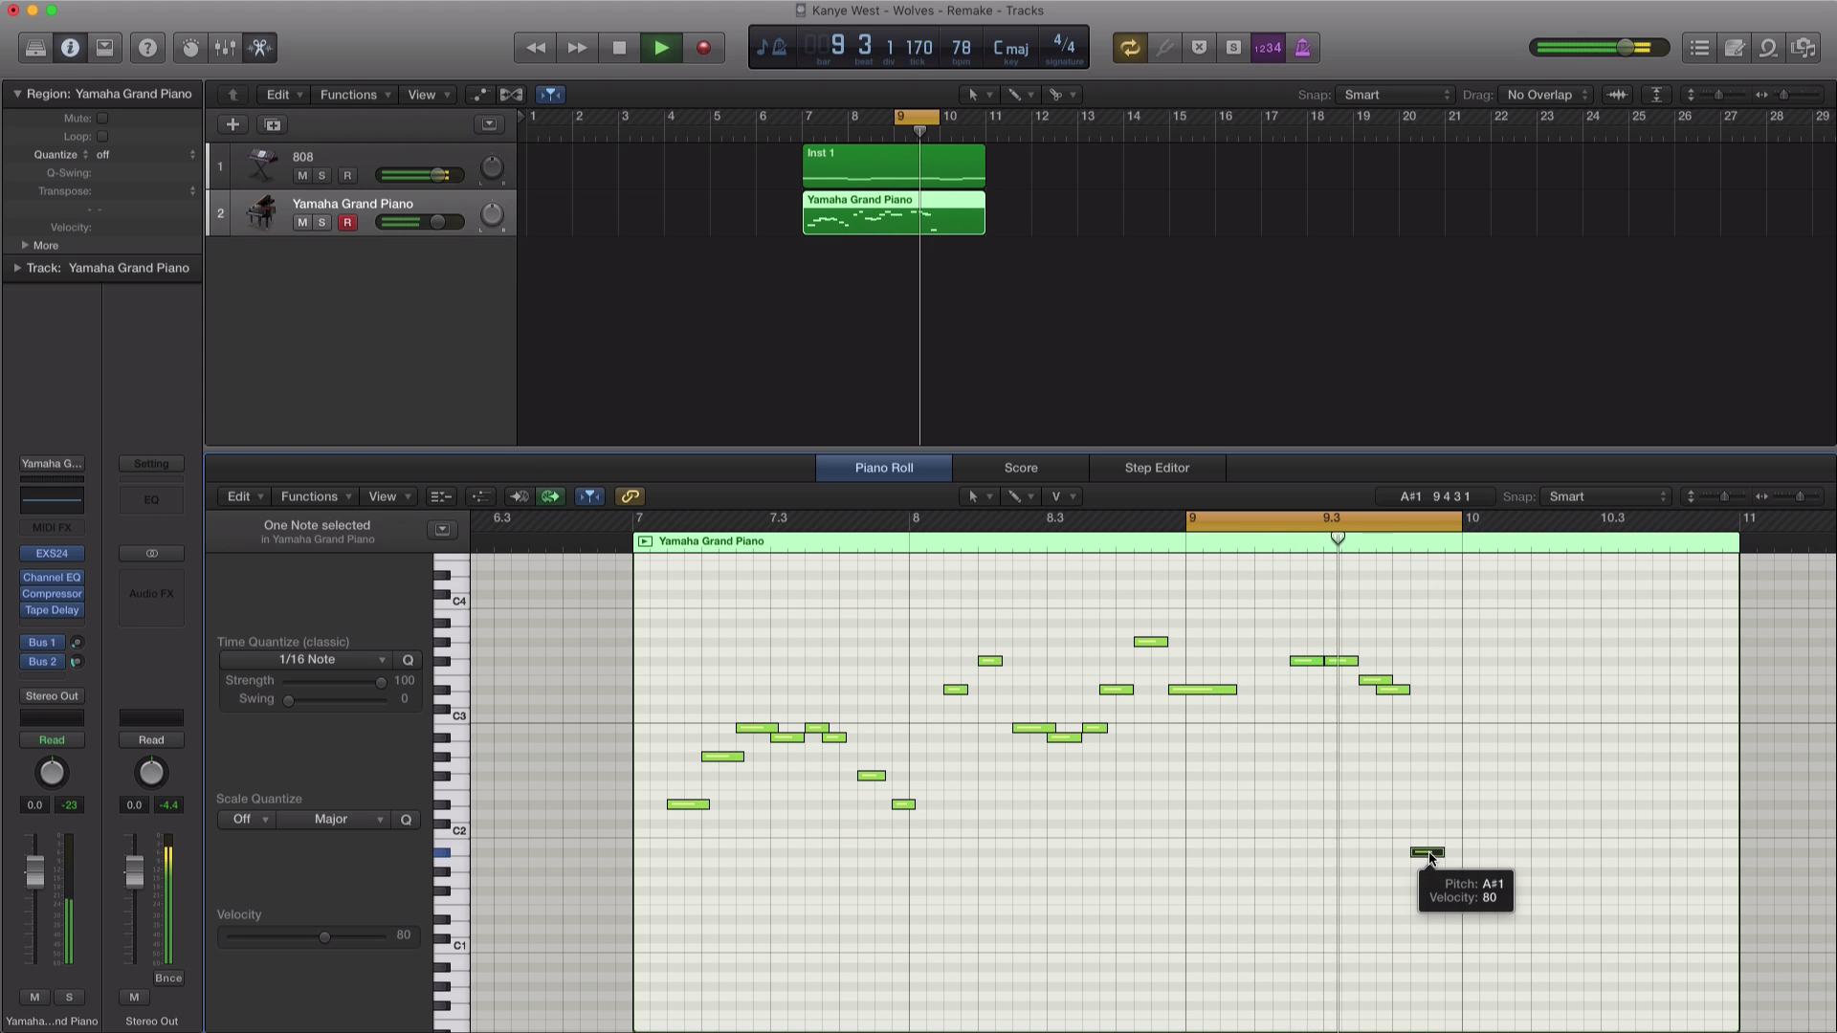
key(space)
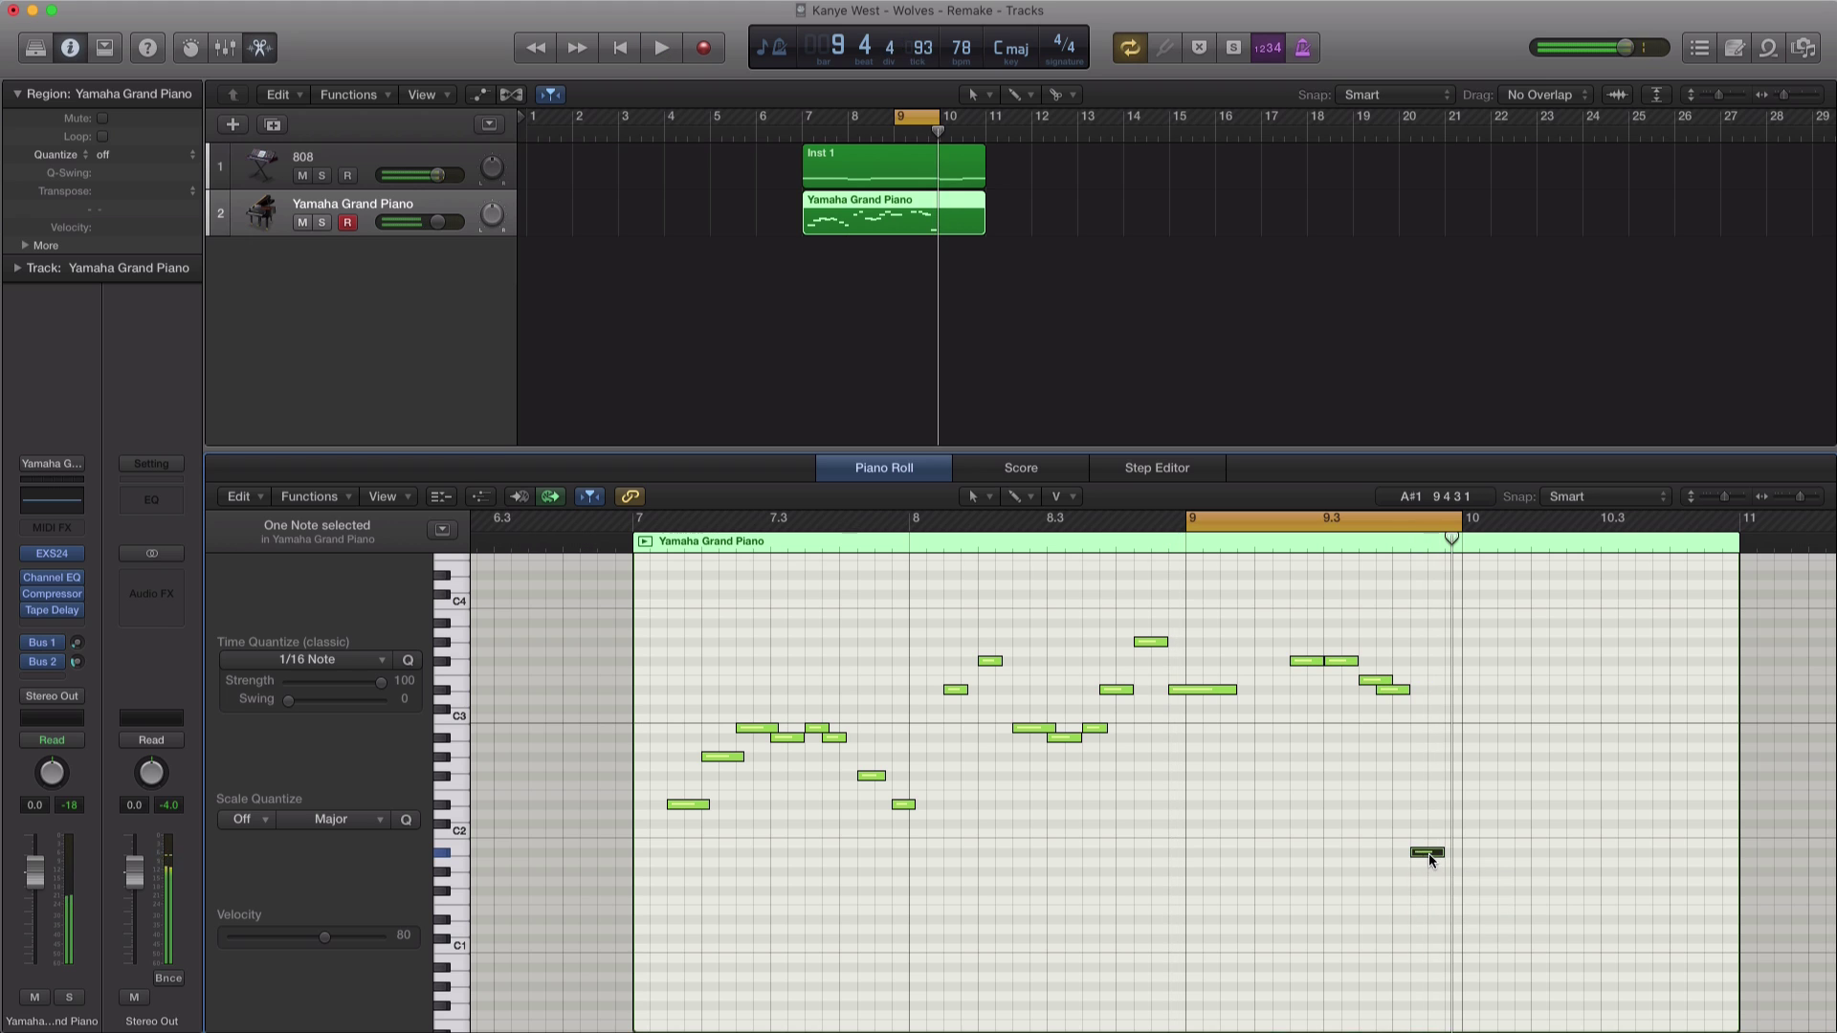
drag(1427, 854, 1439, 858)
key(space)
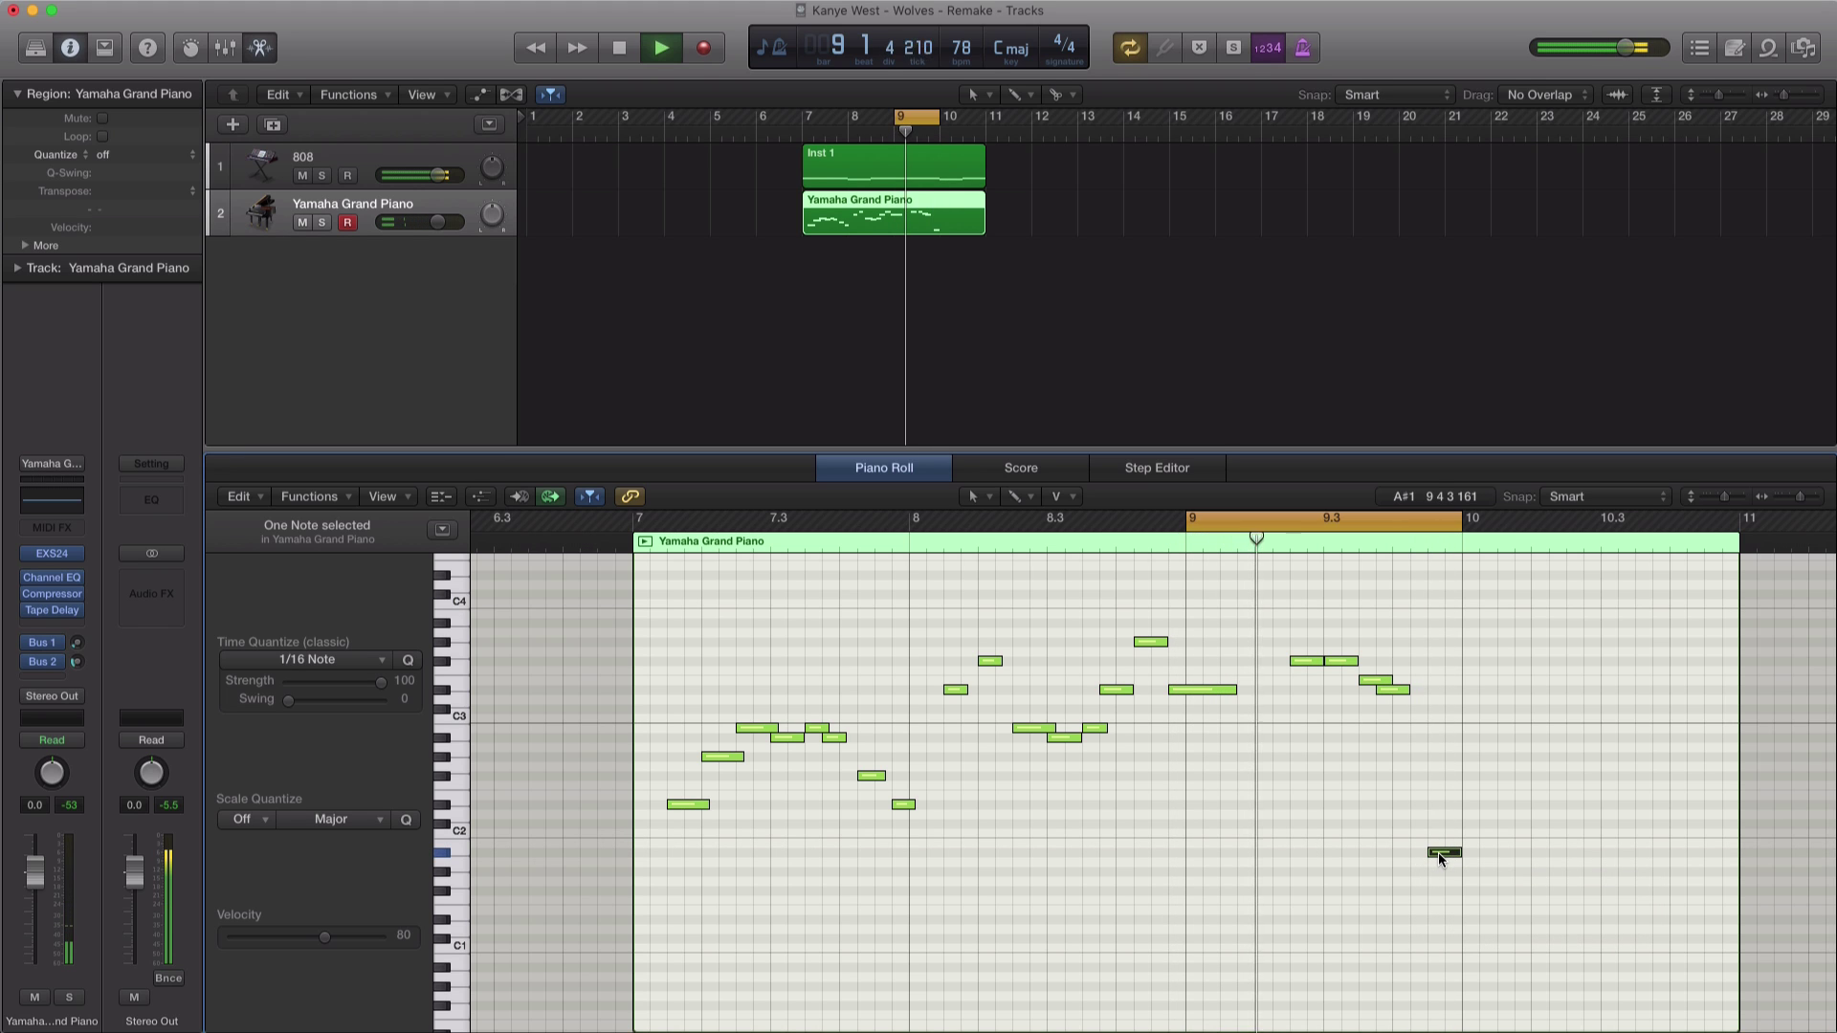
Step: Raise the A#1 note at 9 4 3 to D#2 and lengthen the D#3 at 9 3 4 up to its start, auditioning bar 9
mouse_move(1439, 858)
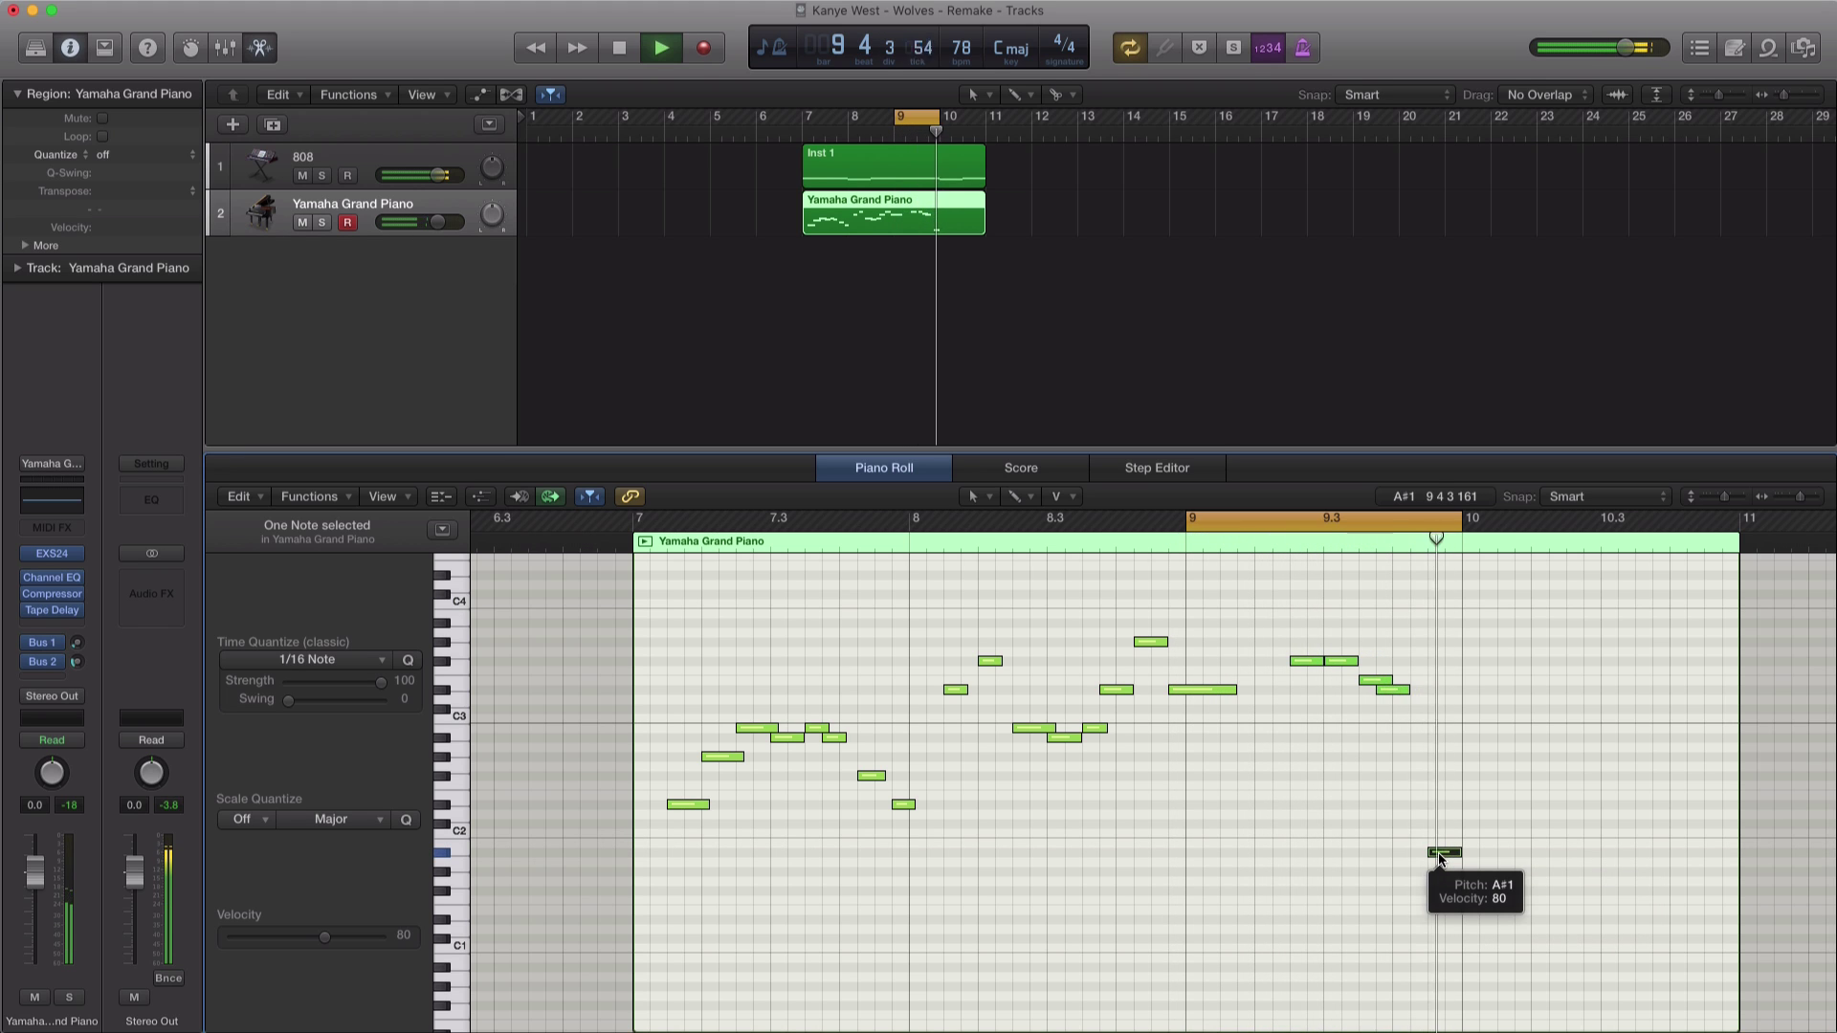
drag(1439, 858, 1441, 807)
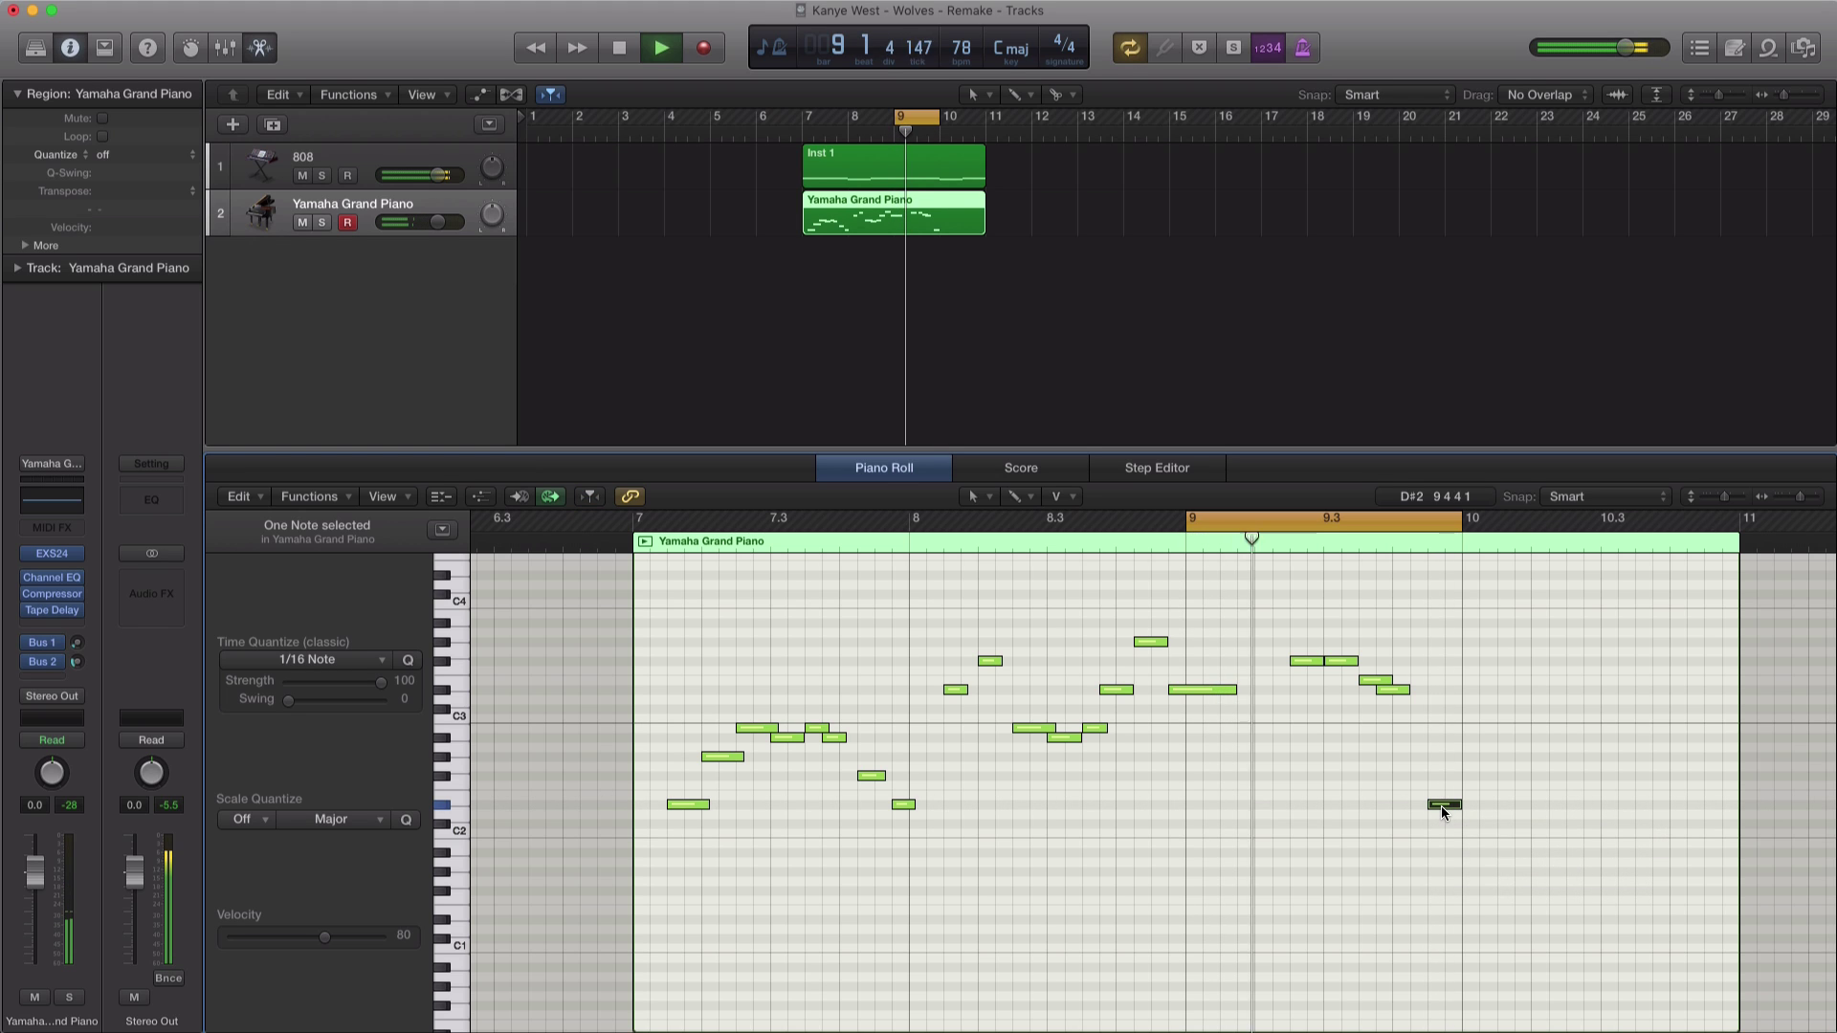
mouse_move(1441, 806)
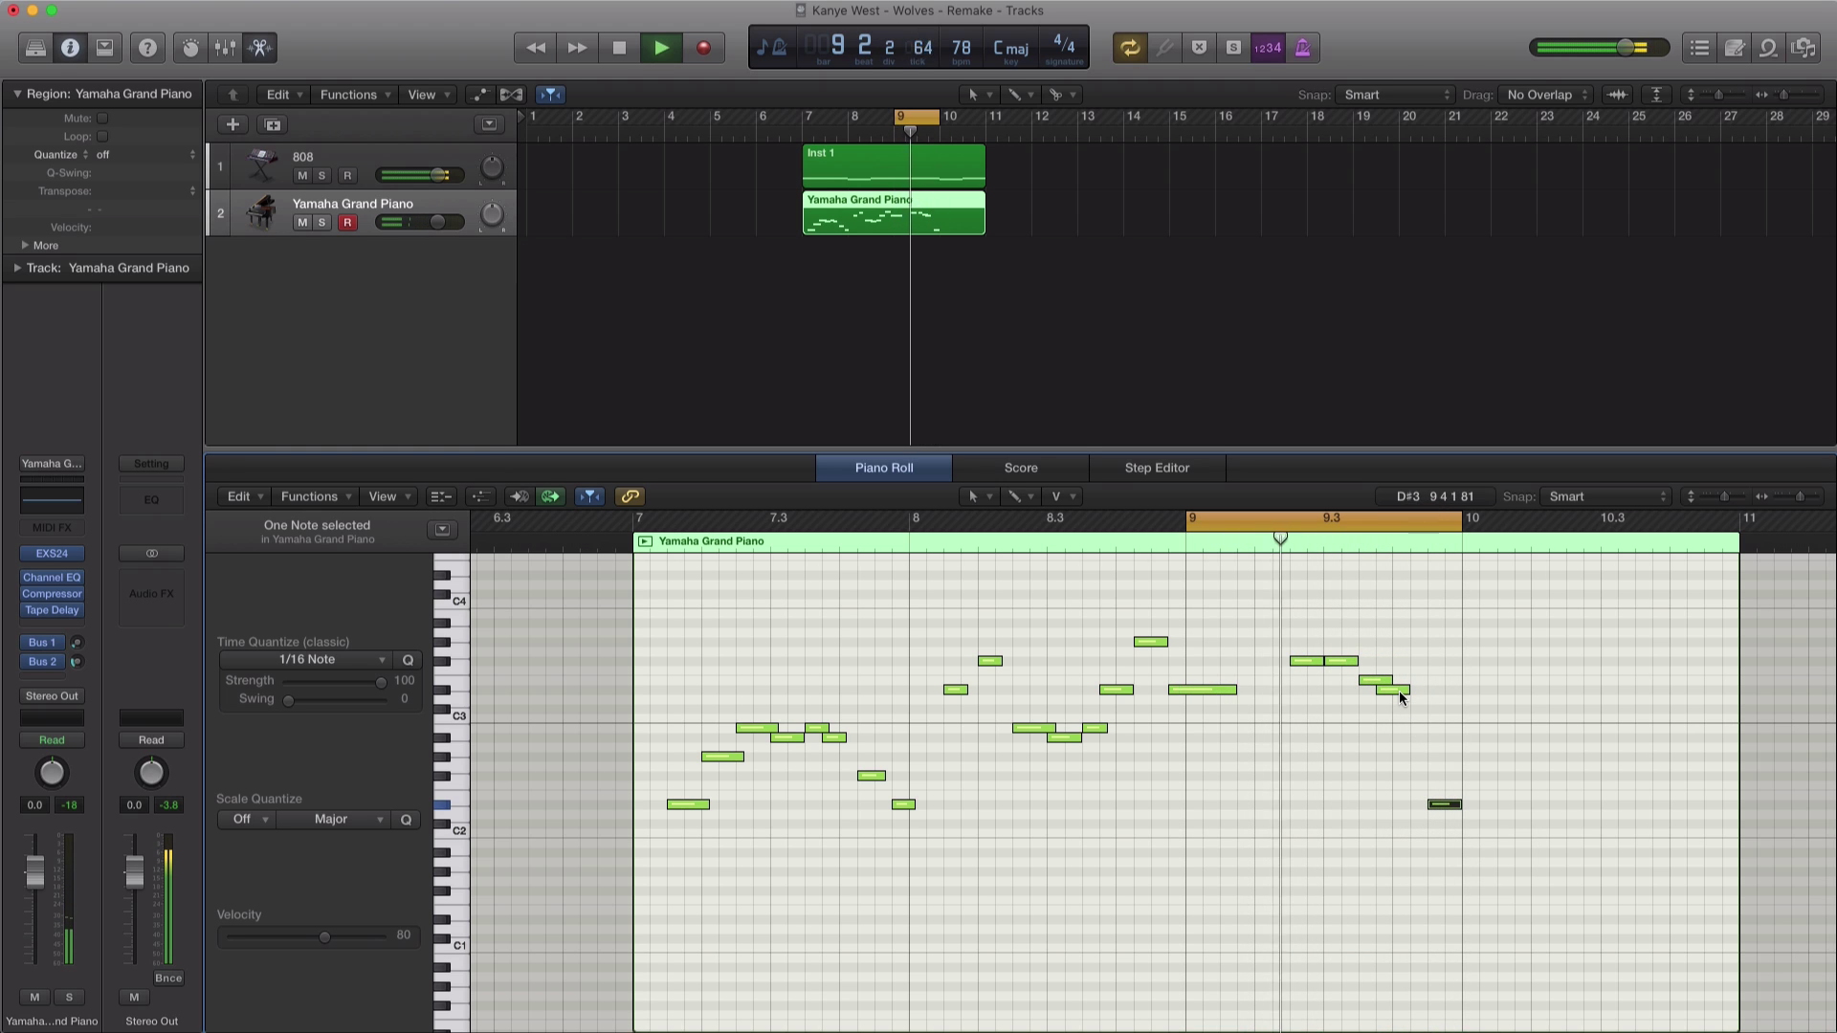
key(space)
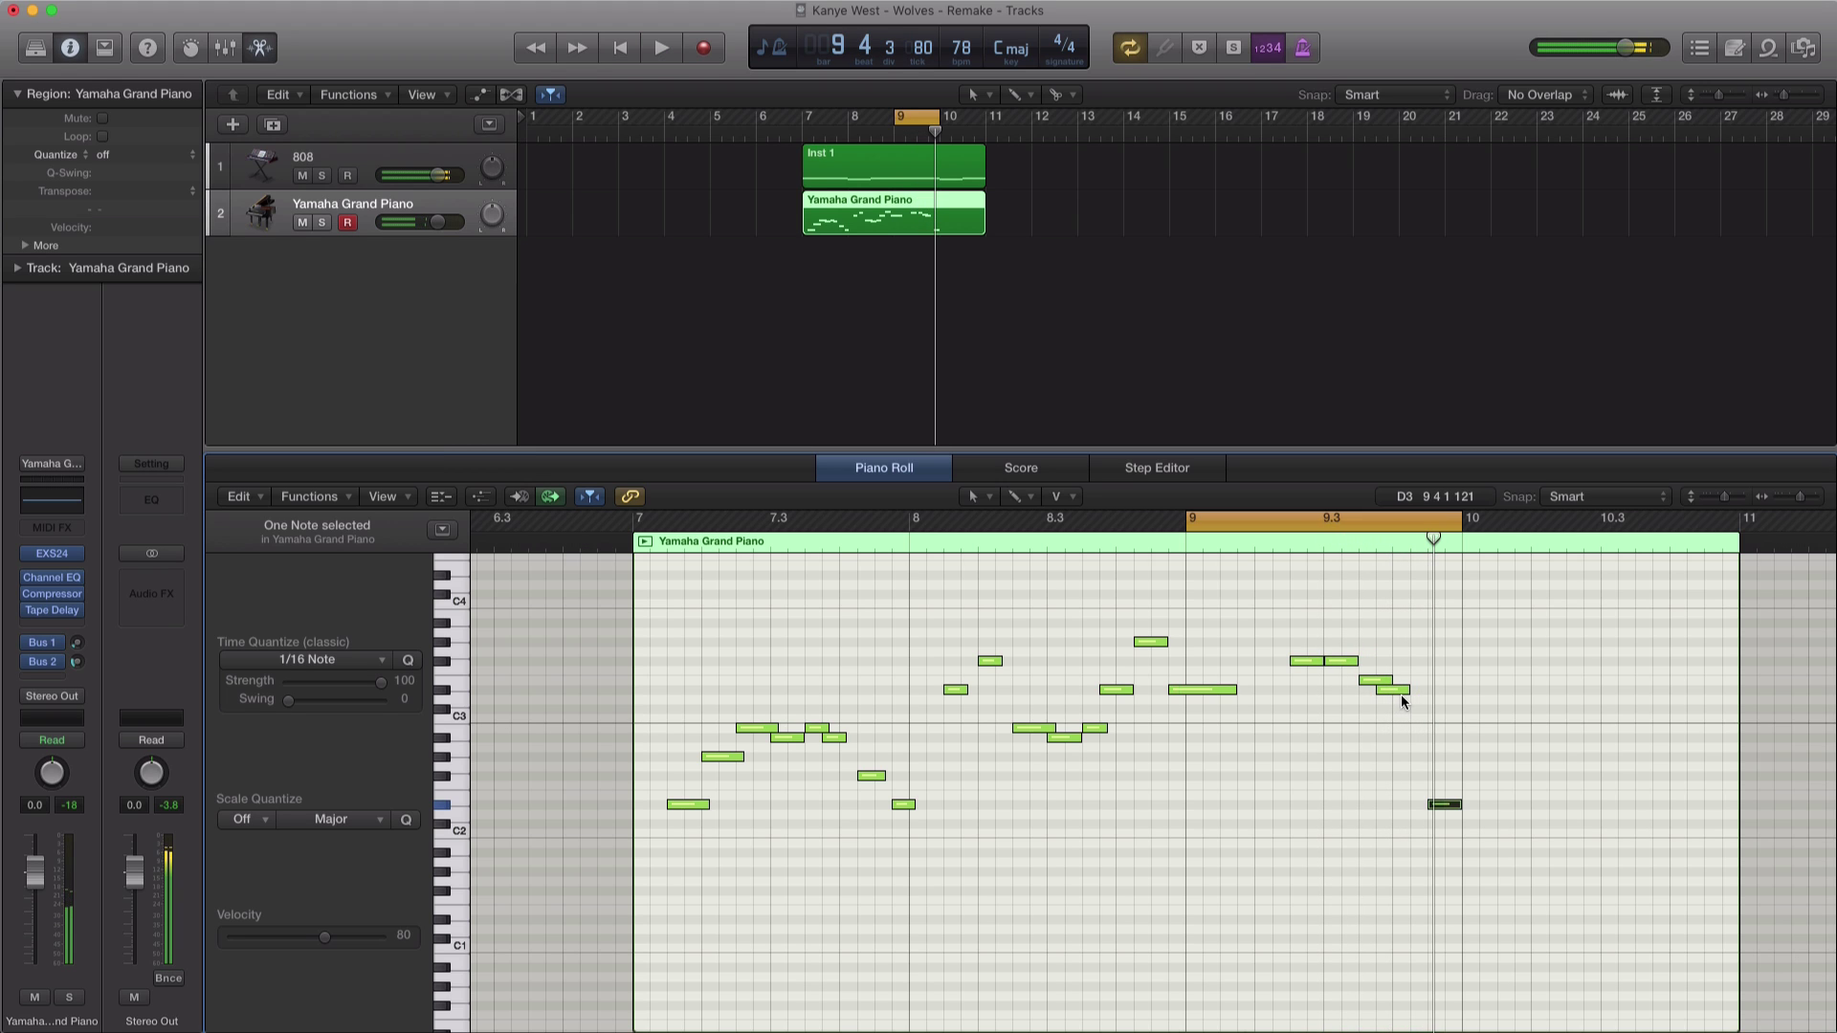
drag(1408, 690, 1423, 690)
key(space)
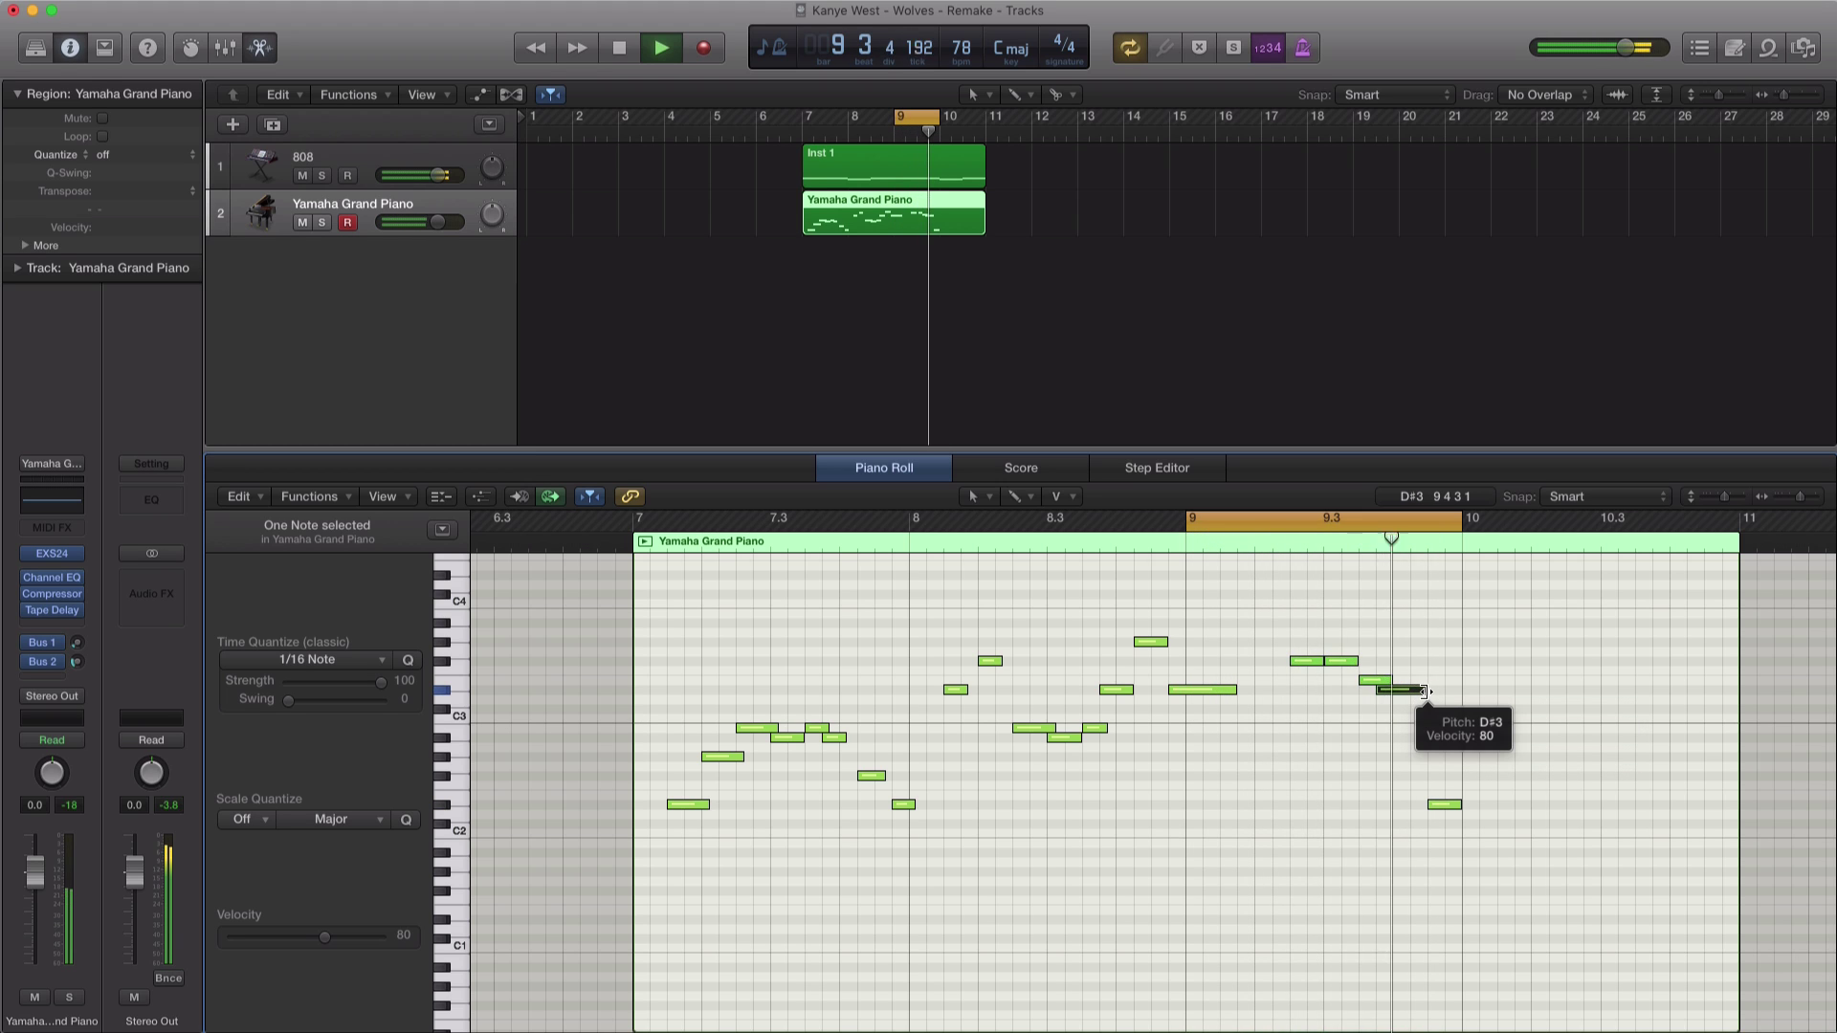
key(space)
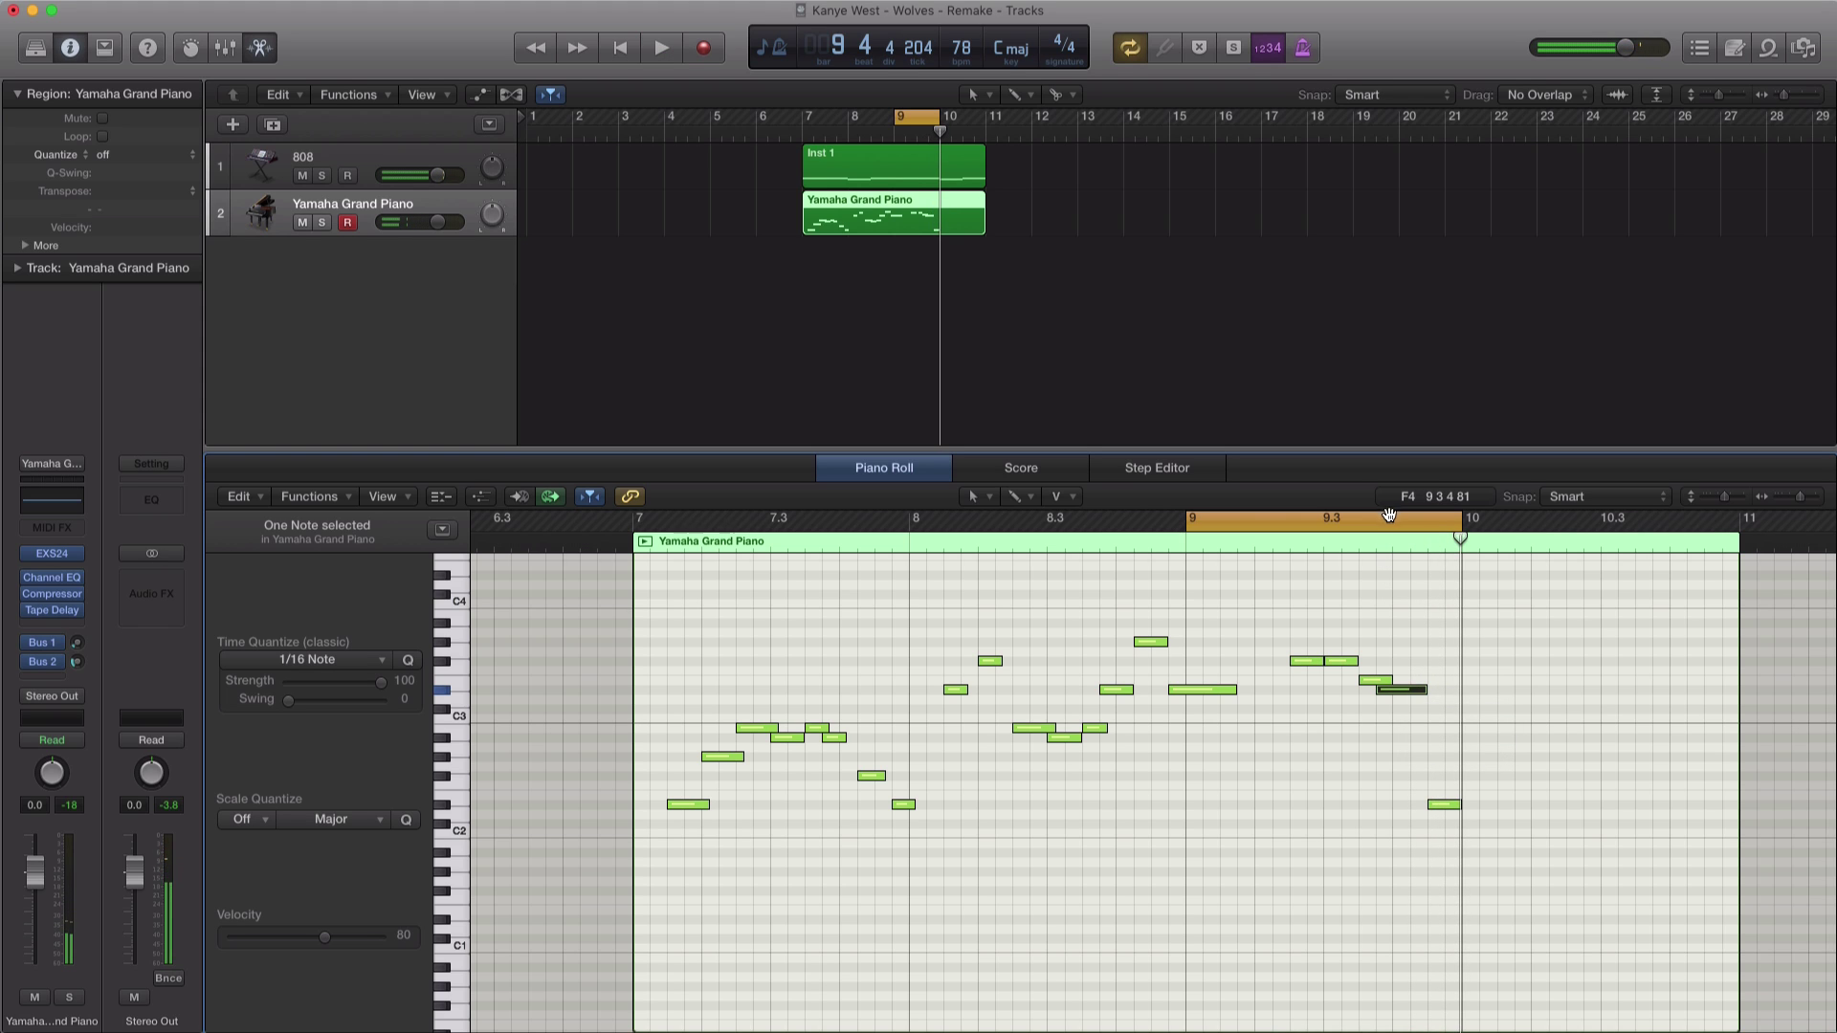
Step: Move the loop to bar 10 and copy the D#3 note from 9 3 4 to 10 1 1
drag(1389, 516, 1614, 522)
key(space)
key(space)
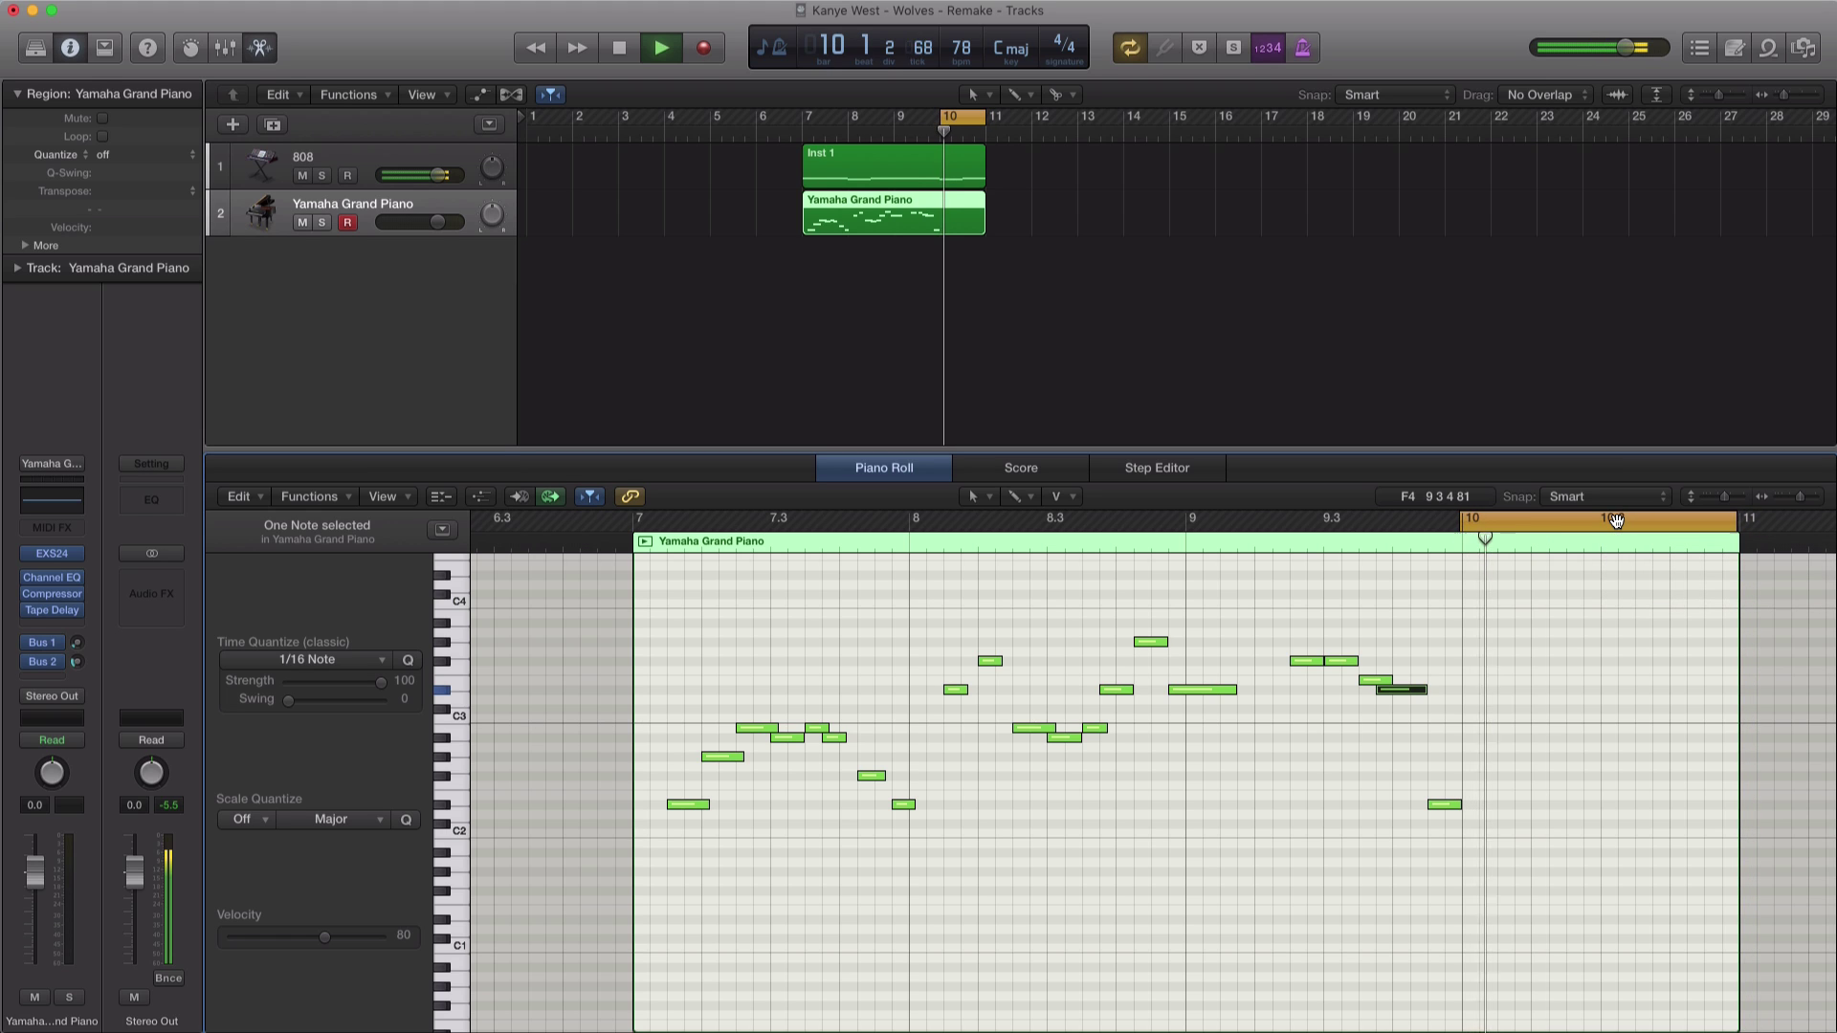
key(space)
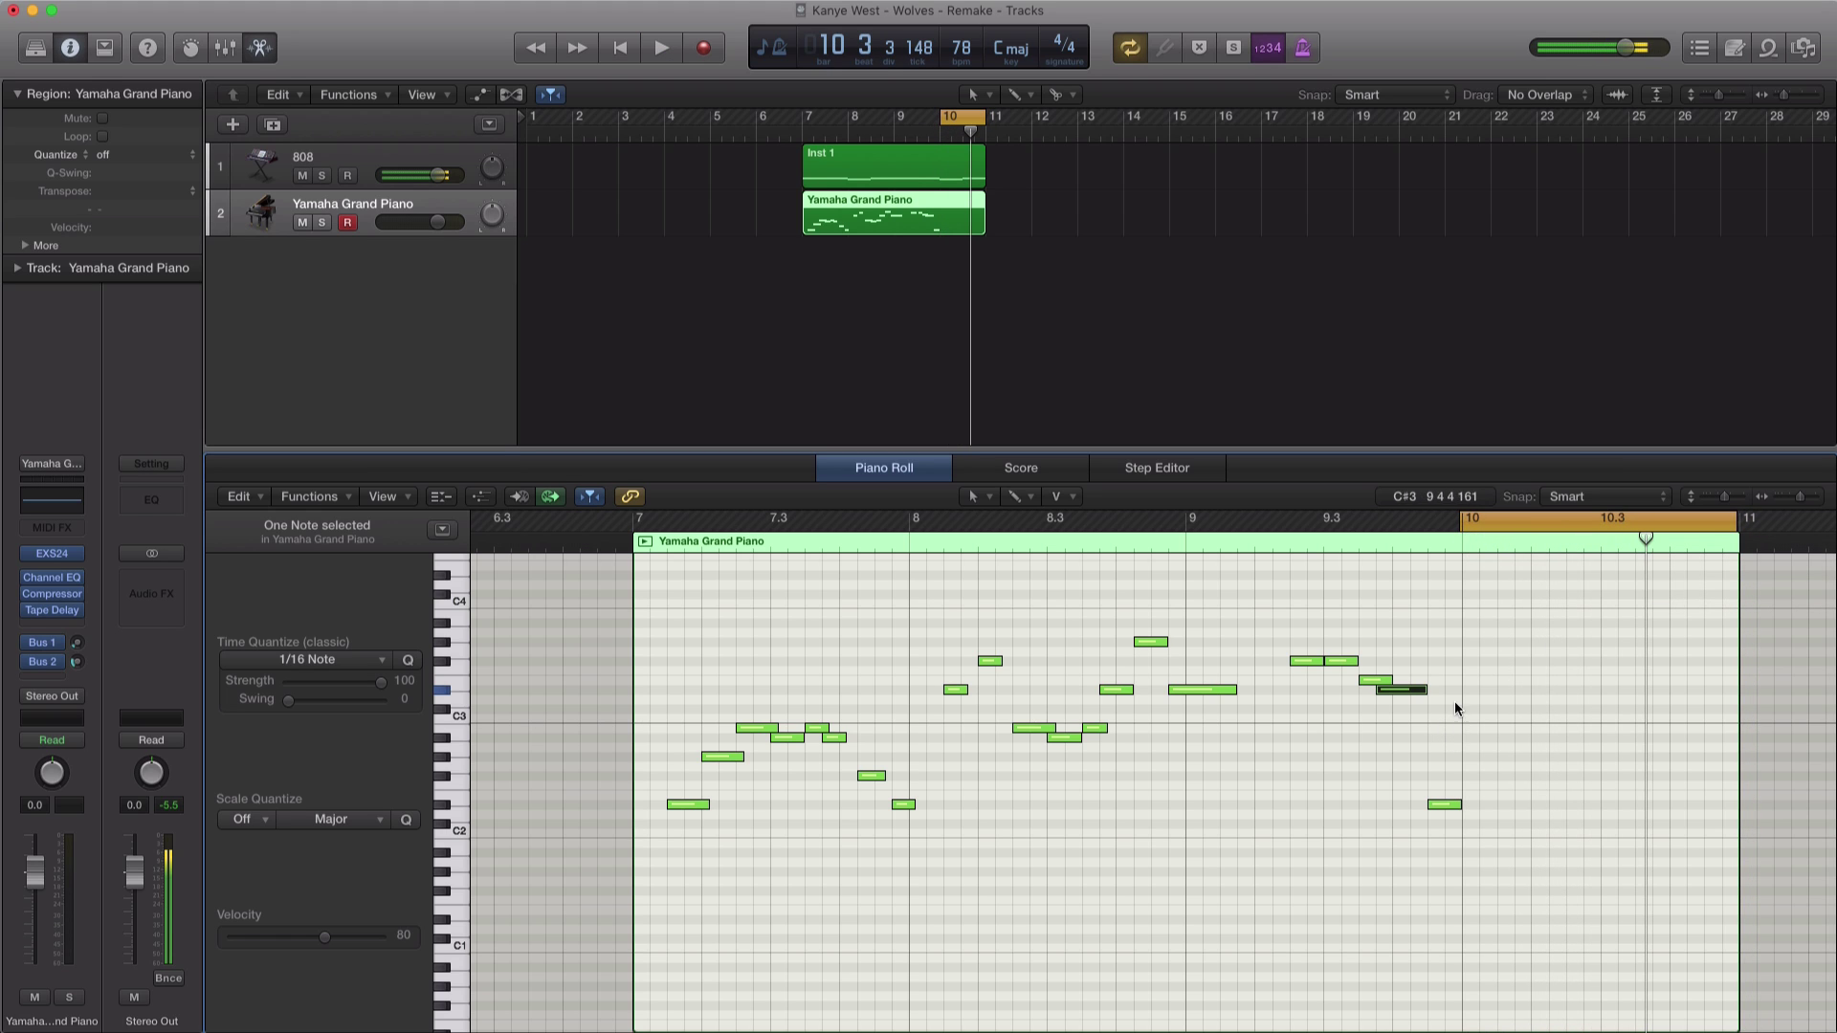
key(space)
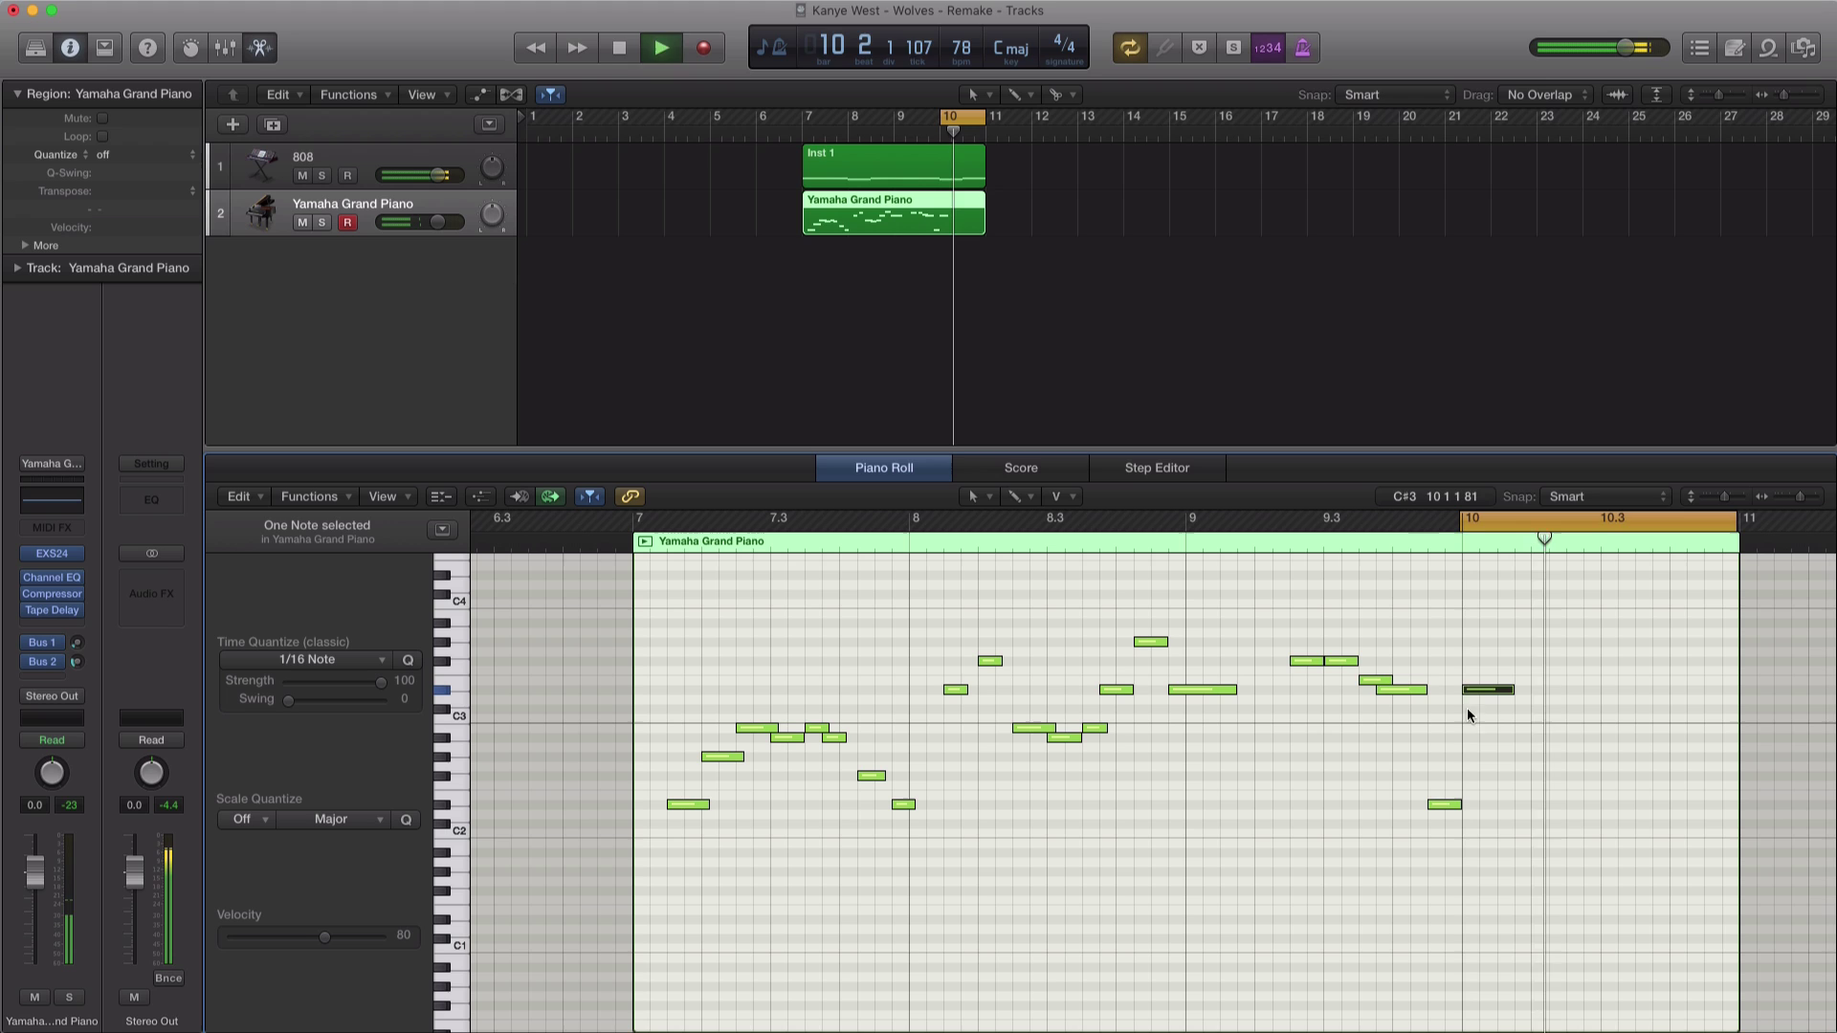
Step: Extend the loop start back to about 9 3 4 and audition the transition into bar 10
click(1465, 525)
drag(1411, 529, 1726, 530)
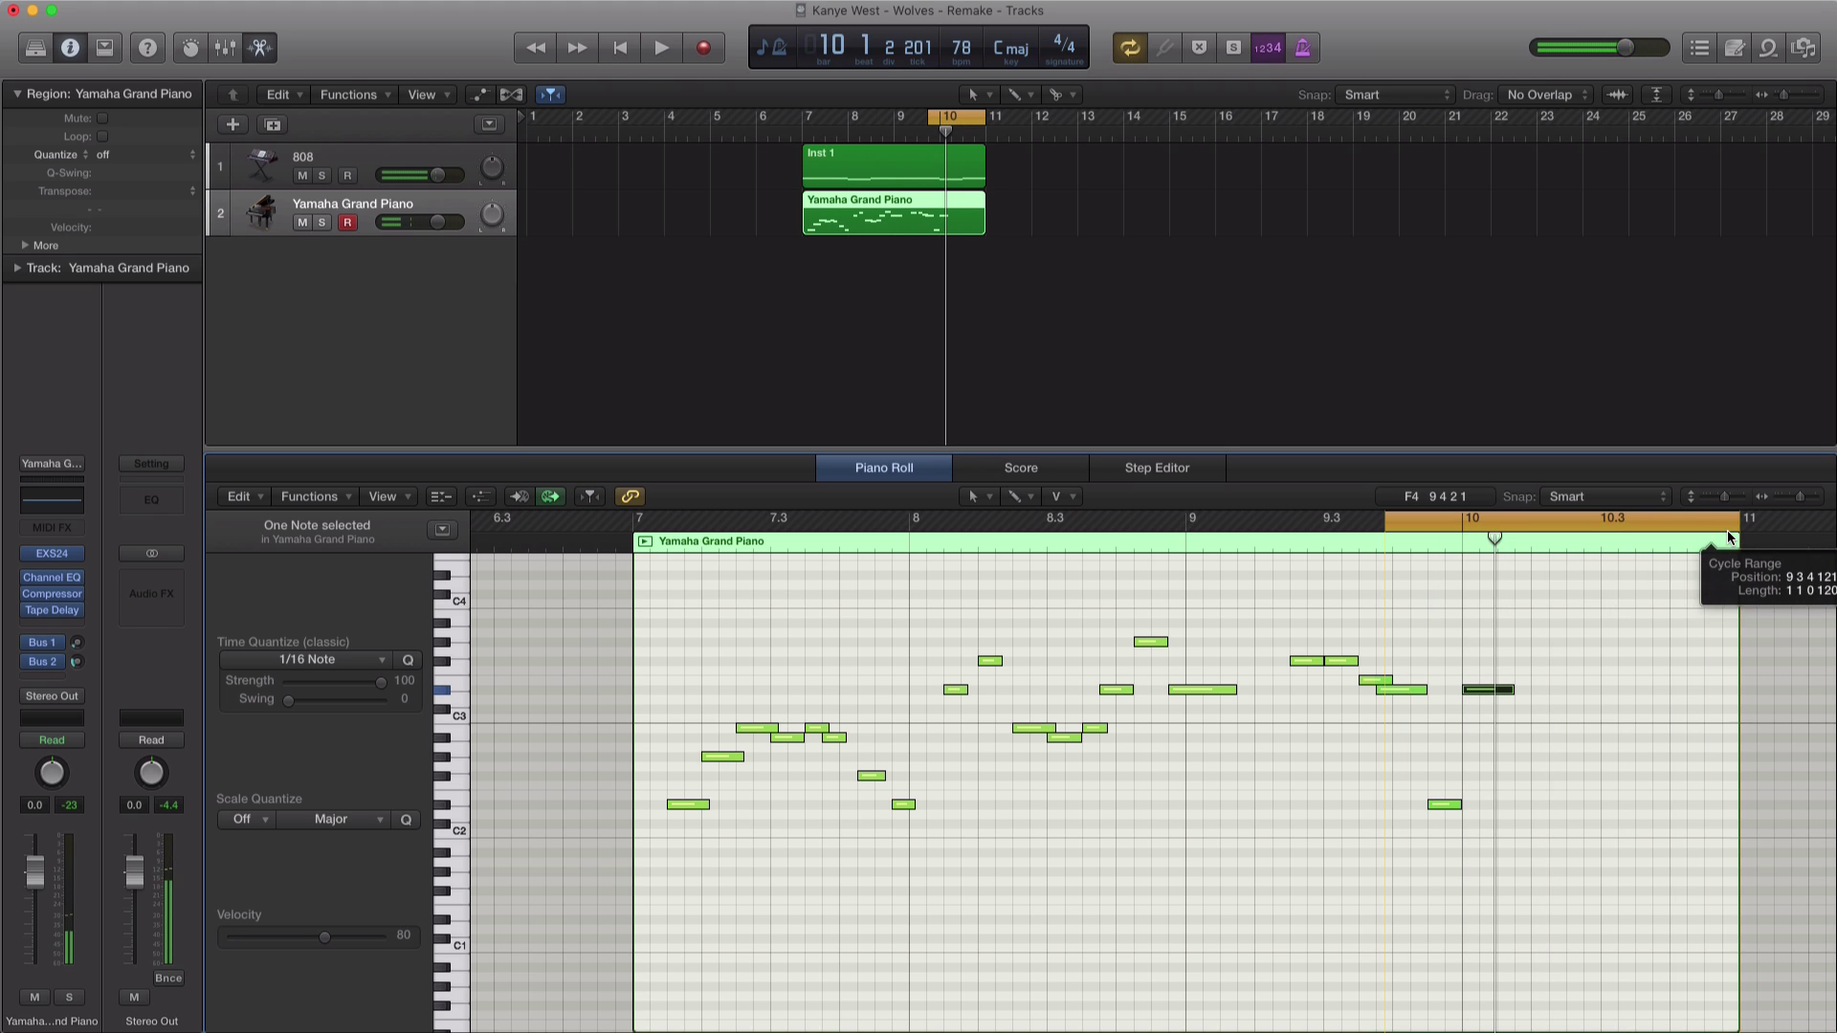
key(space)
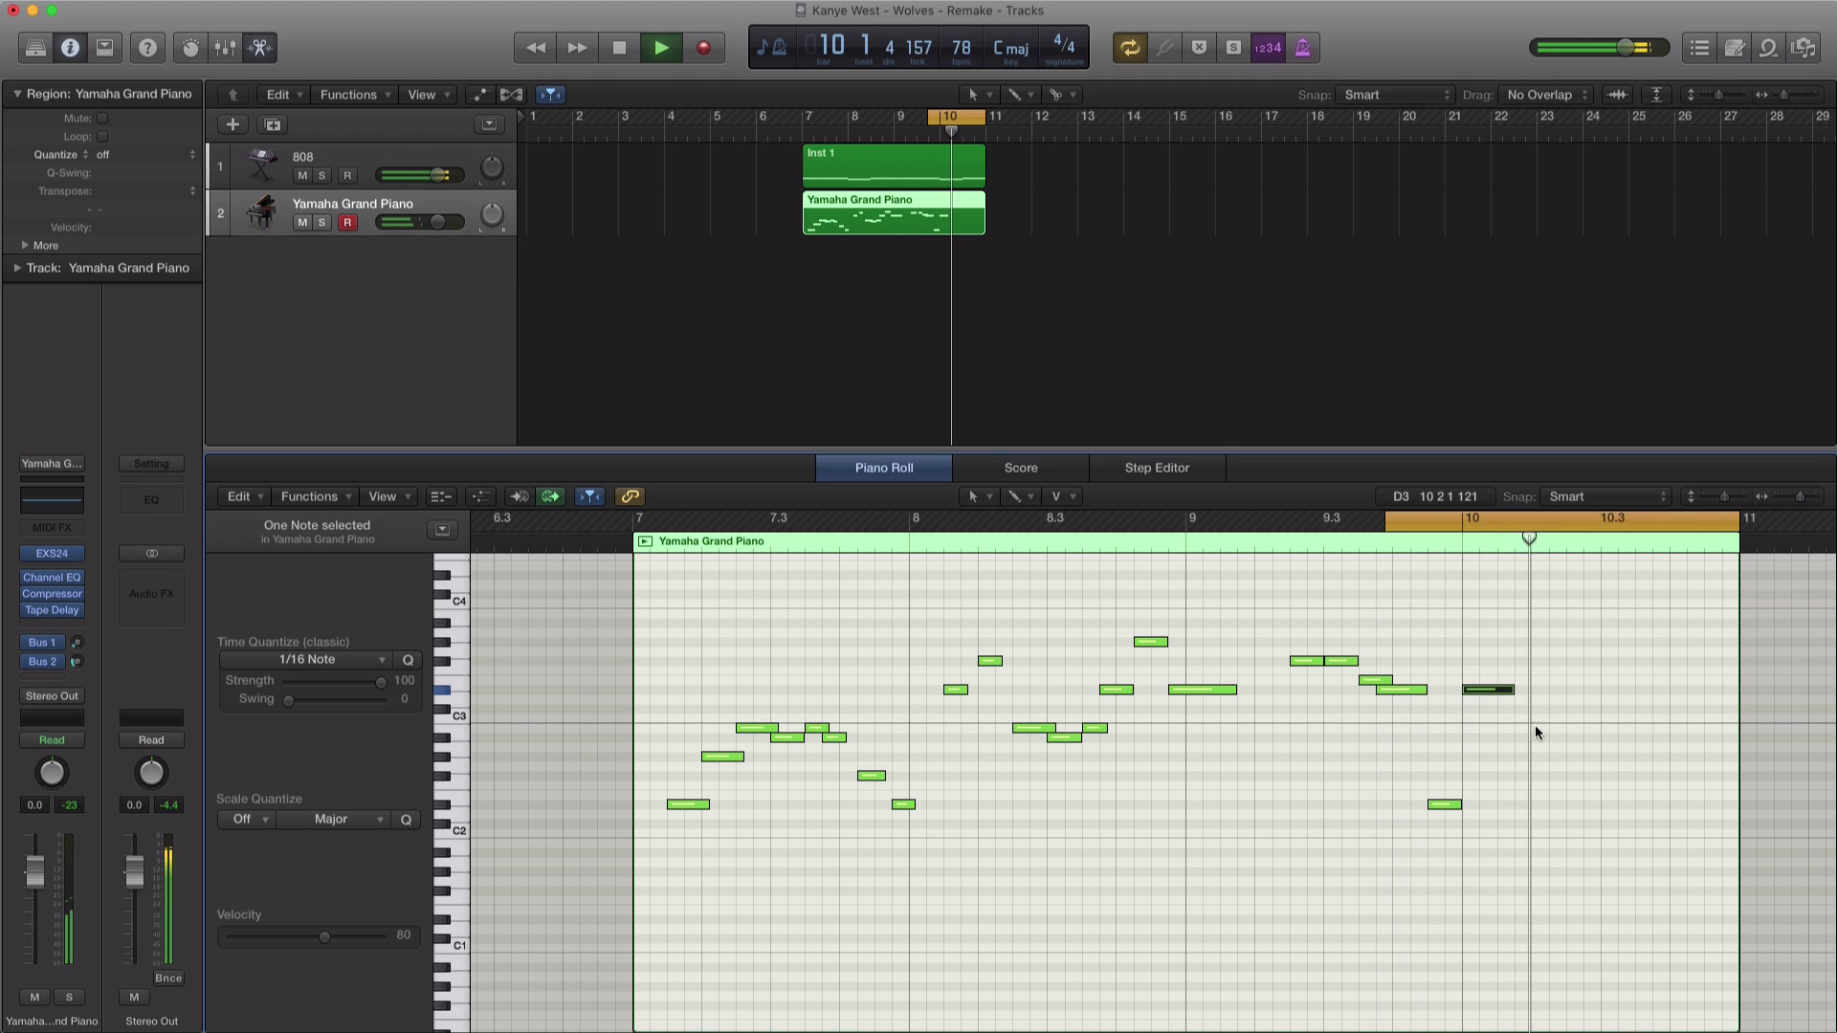
Step: Copy the D#3 note to A#2 at 10 2 2, shift it to B2 at 10 2 1, and audition the loop
key(space)
key(space)
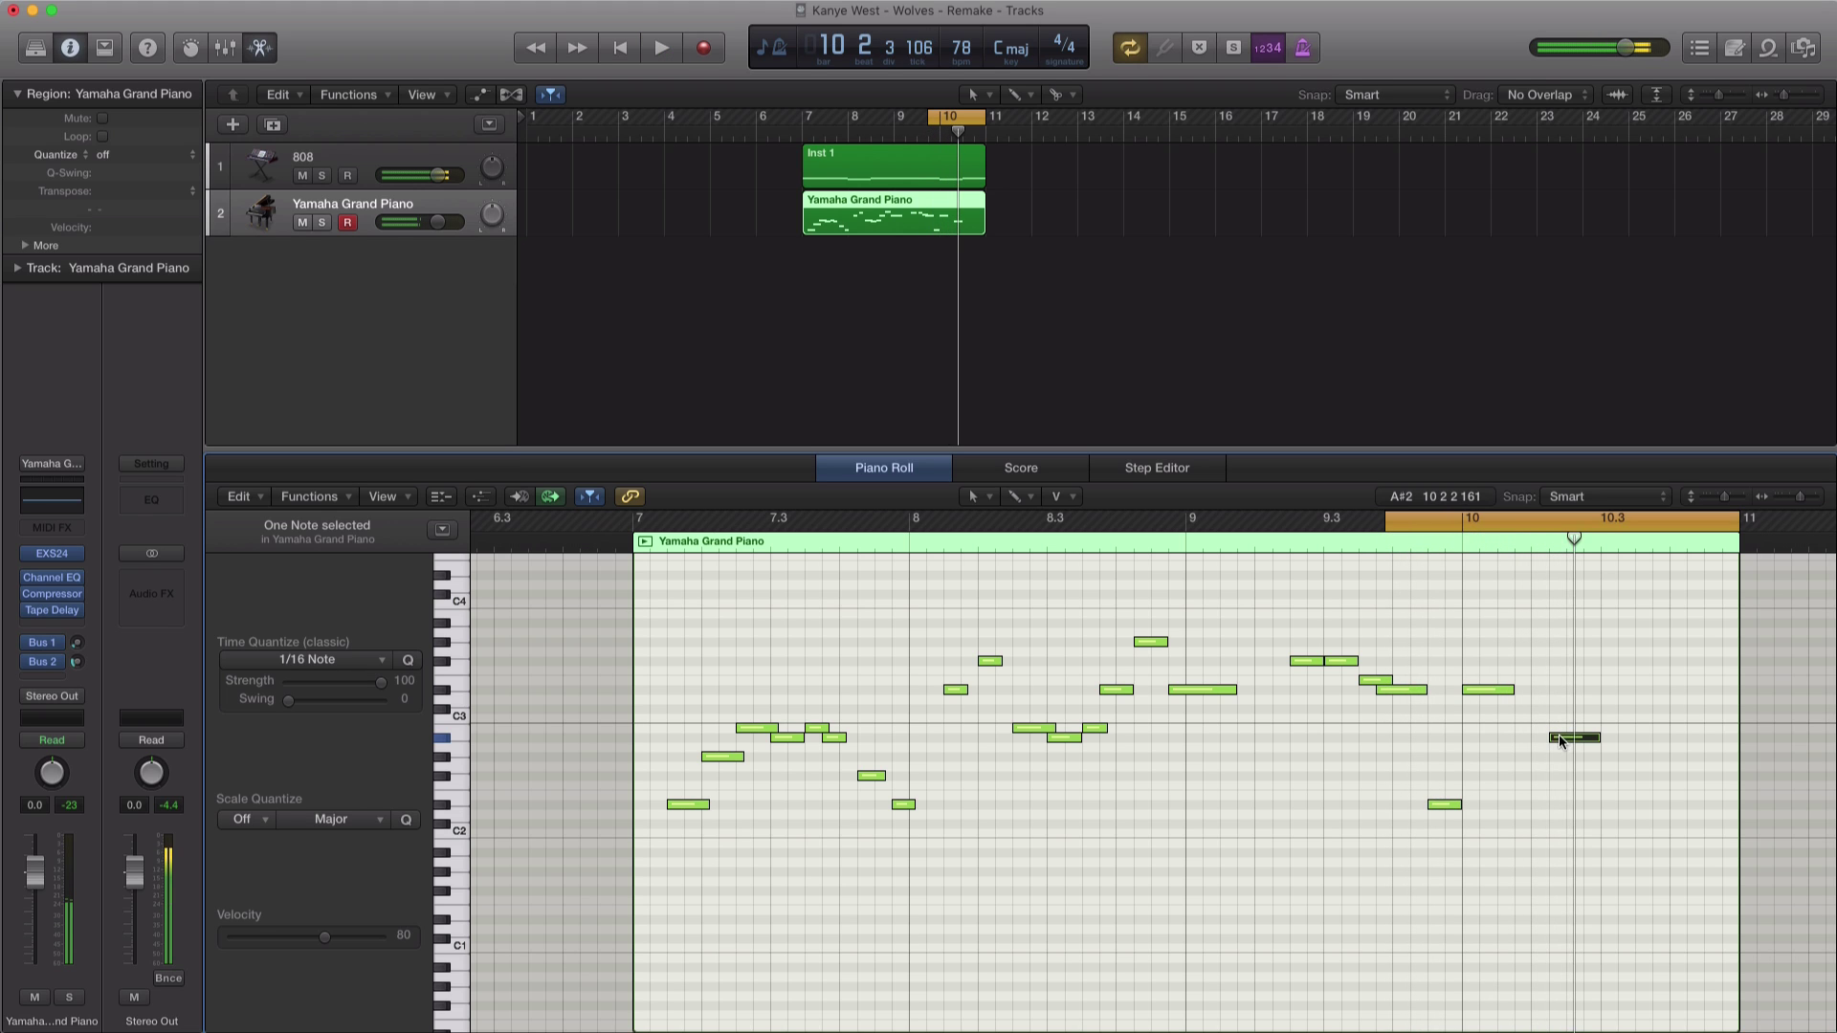
drag(1558, 732, 1555, 740)
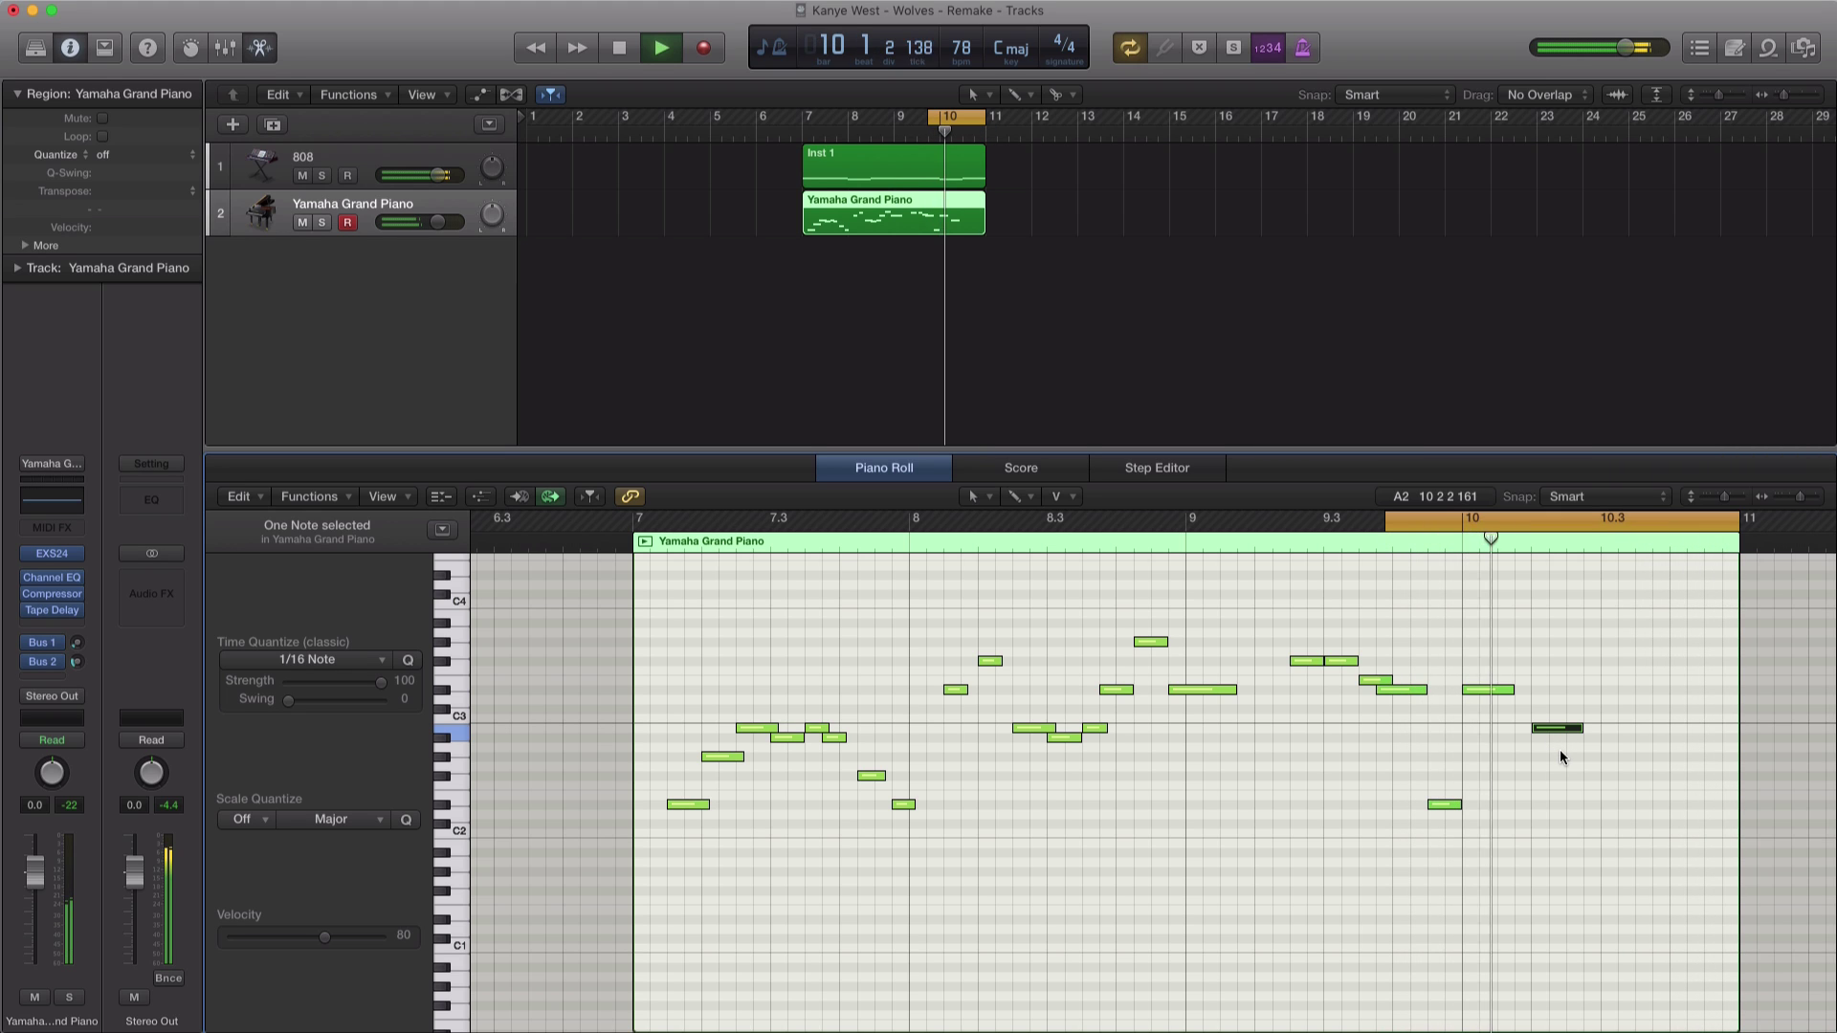
key(space)
key(space)
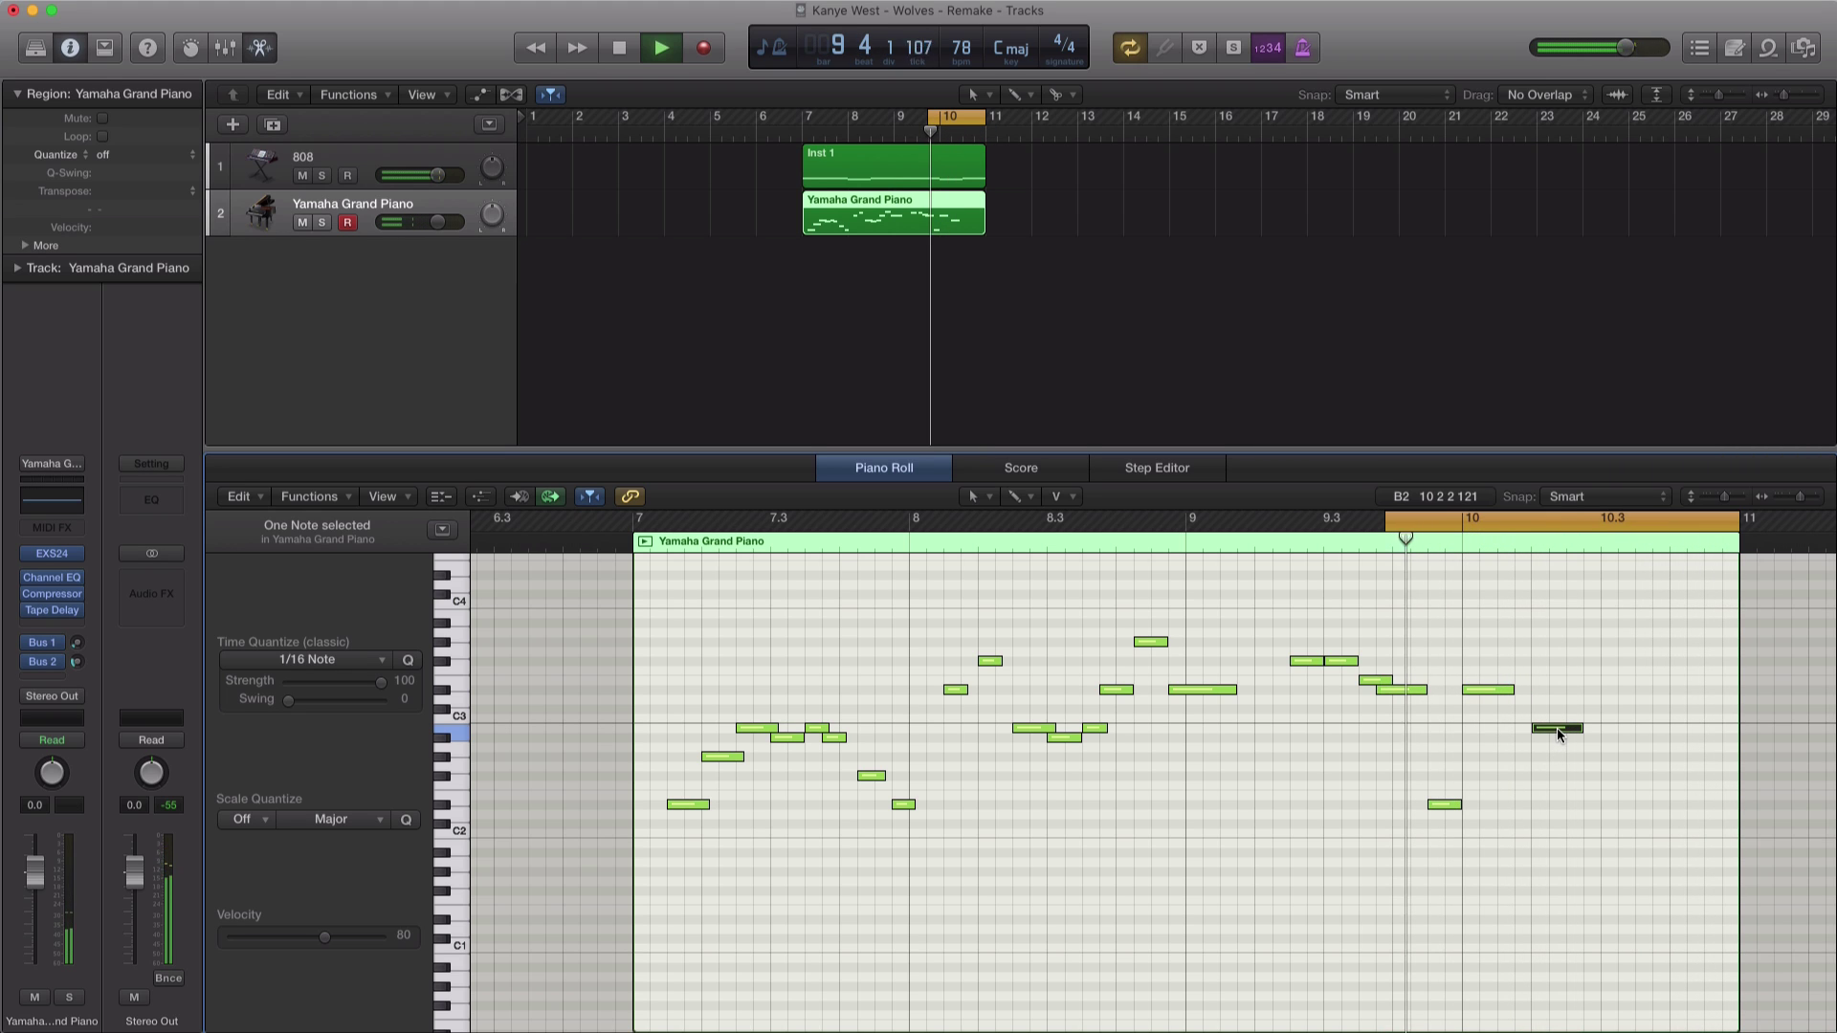
key(space)
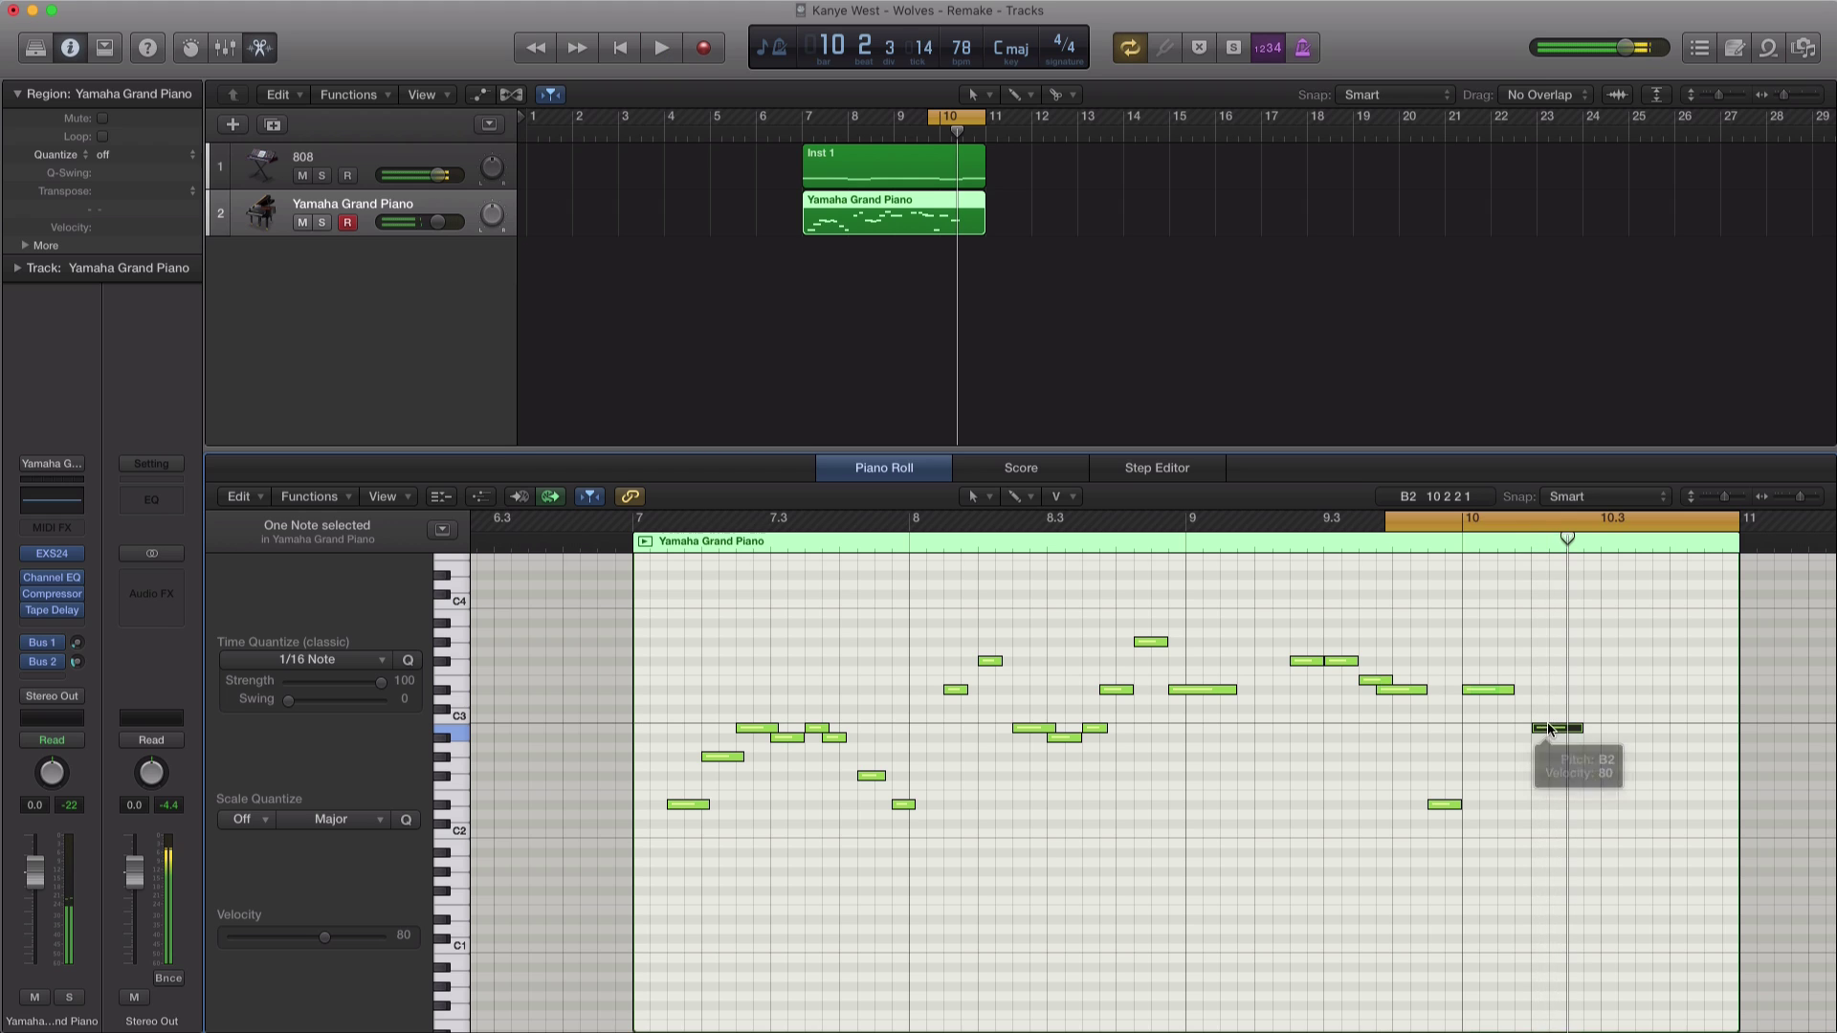
Step: Copy the B2 note to C#3 at 10 2 4, sustain it to the end of the region, and audition it
drag(1544, 732, 1733, 716)
key(space)
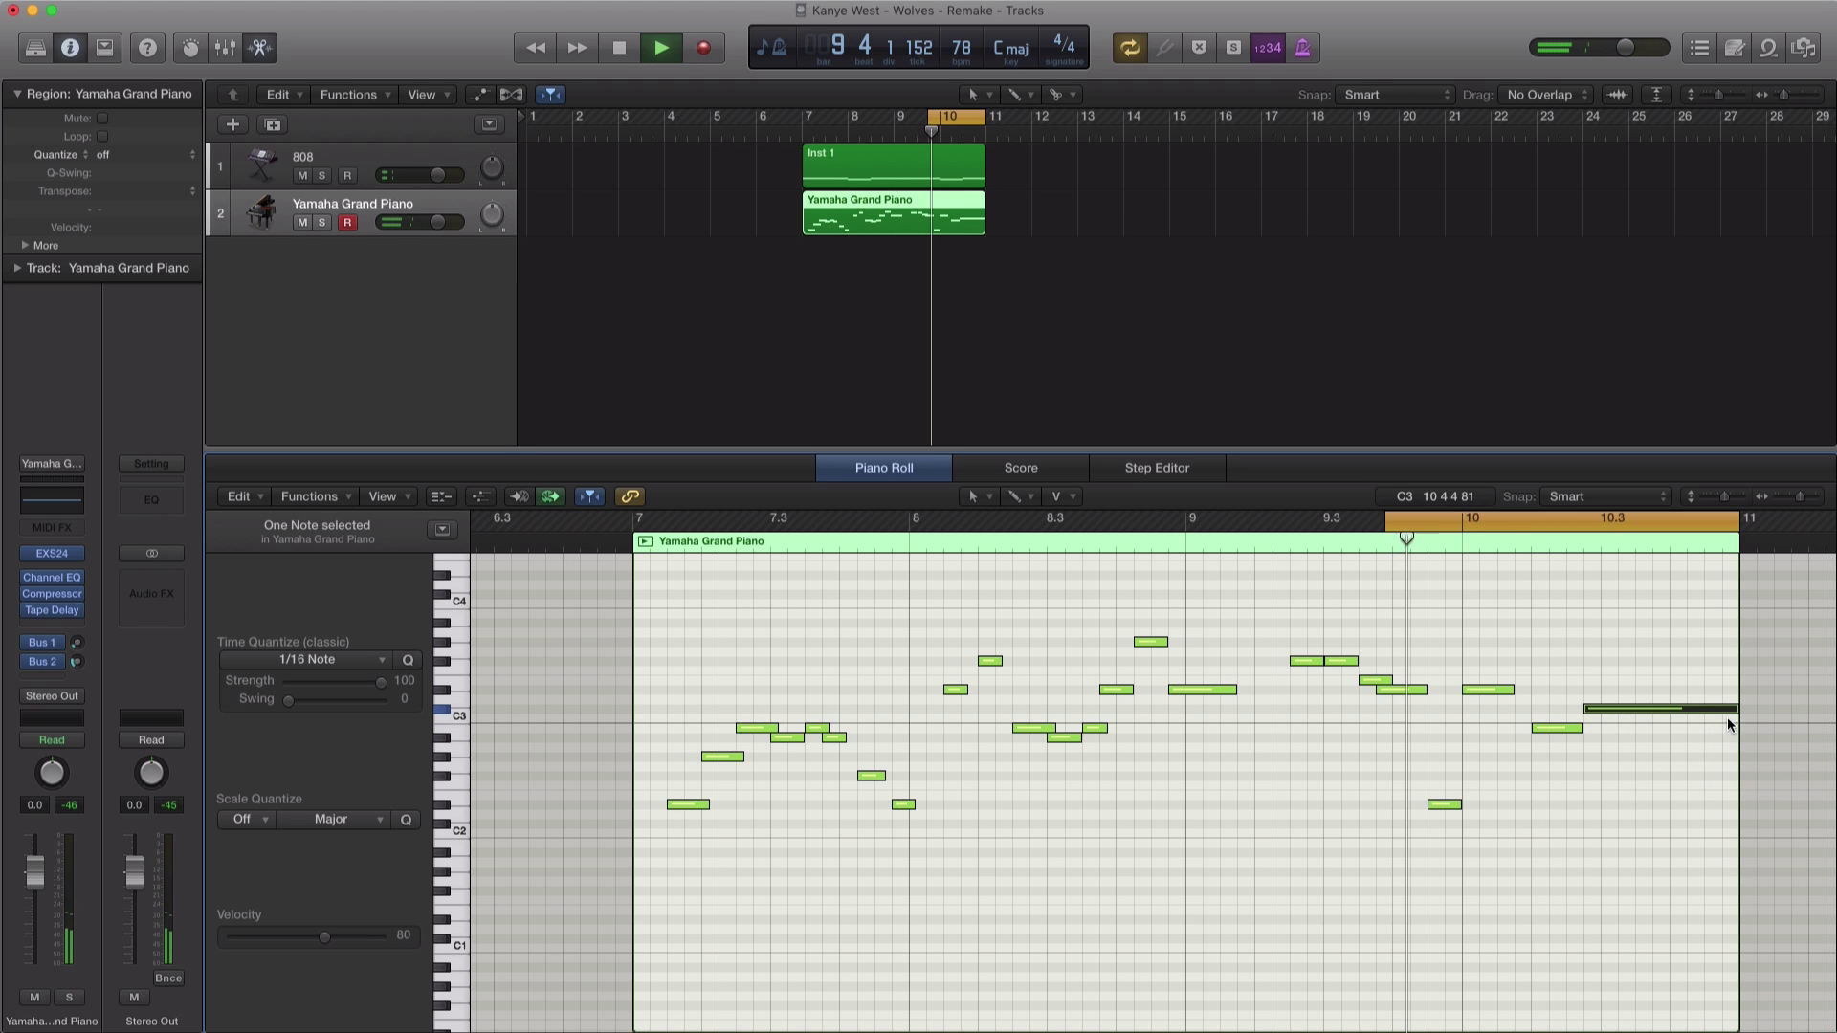
key(space)
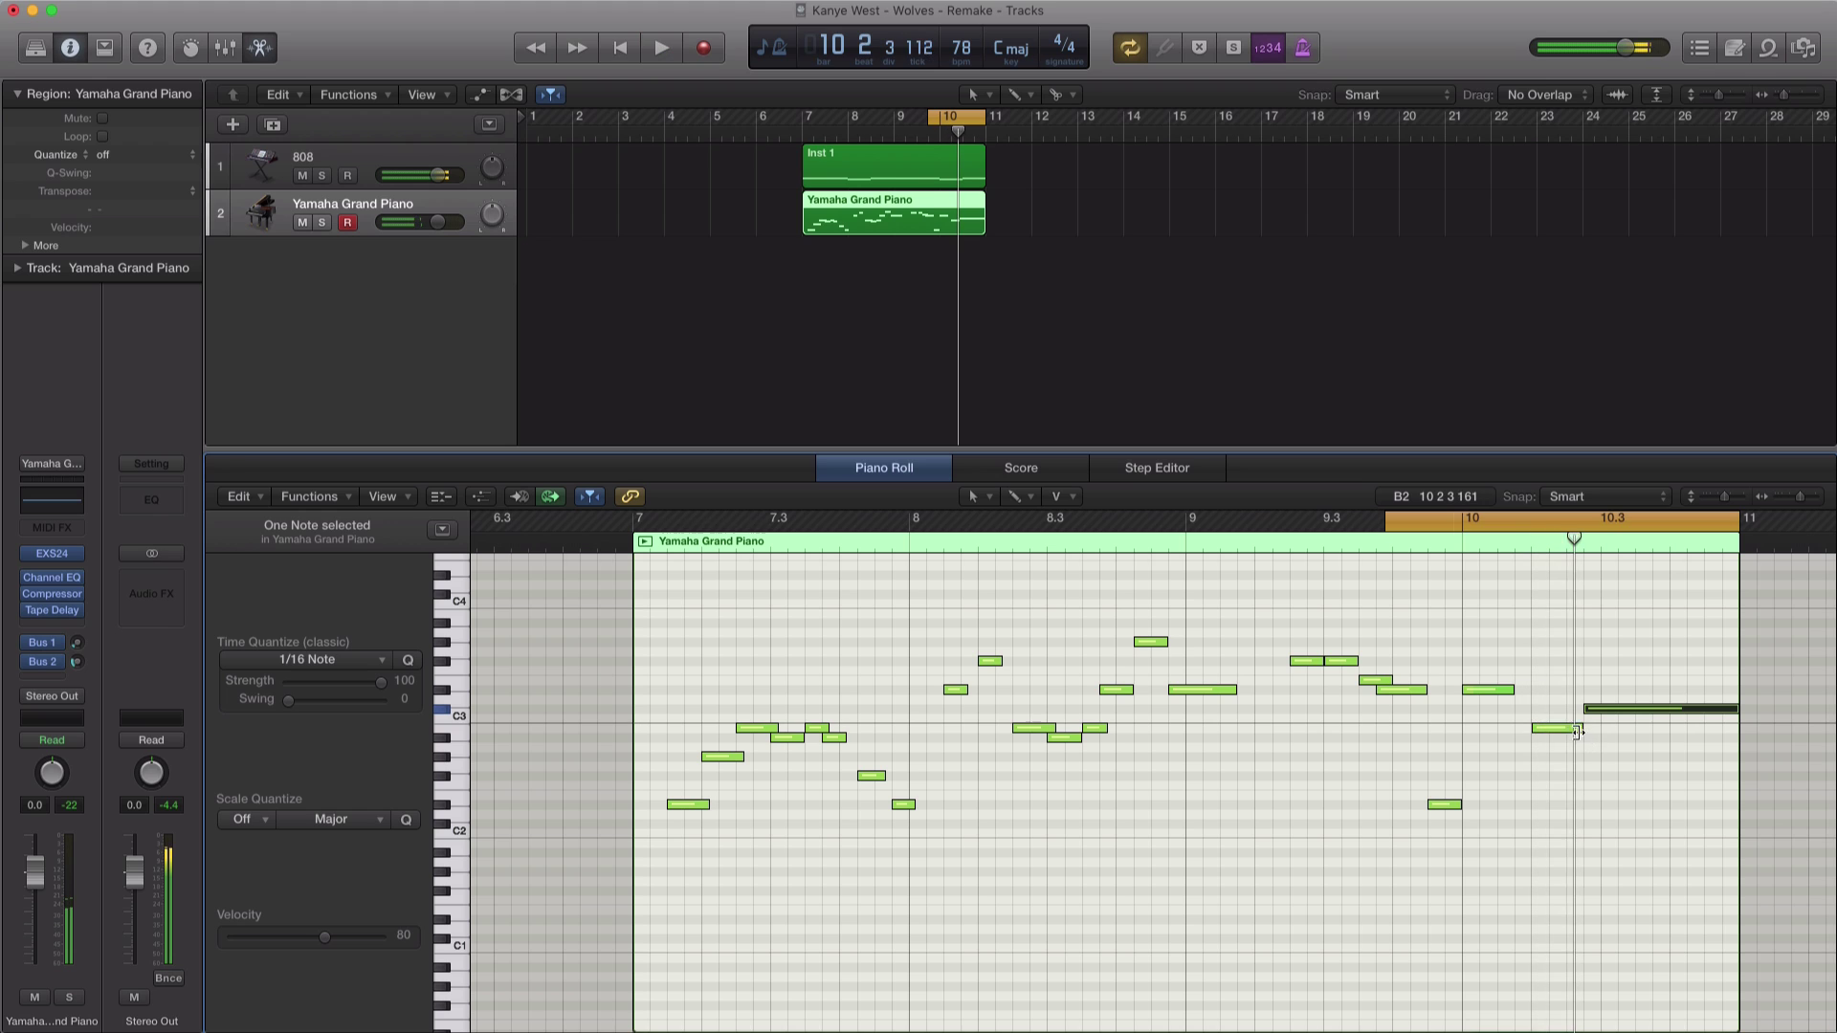
Step: Shorten the B2 note at 10 2 1 to end at 10 2 3, start the long C#3 there, and audition the ending
drag(1583, 732, 1568, 714)
key(space)
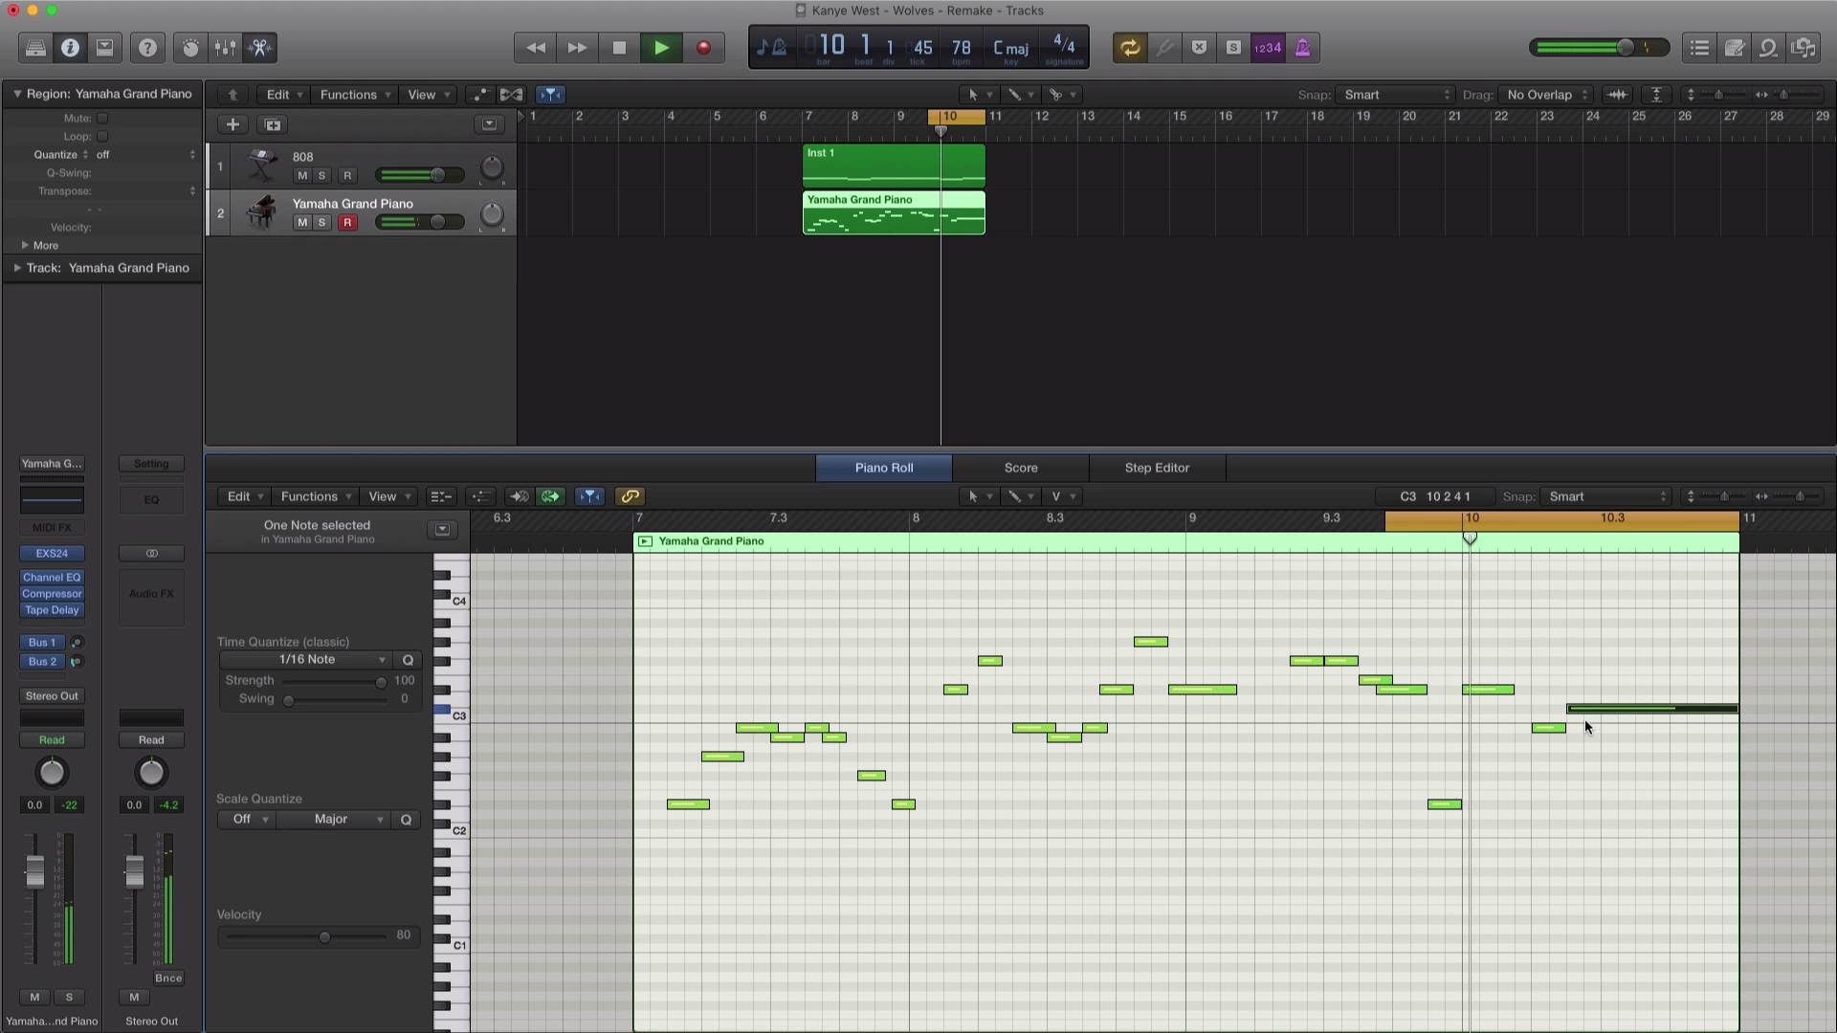
key(space)
Step: Set the loop to cover the whole region from bar 7 to bar 11 and play back the complete piano melody
scroll(957, 574, down, 1)
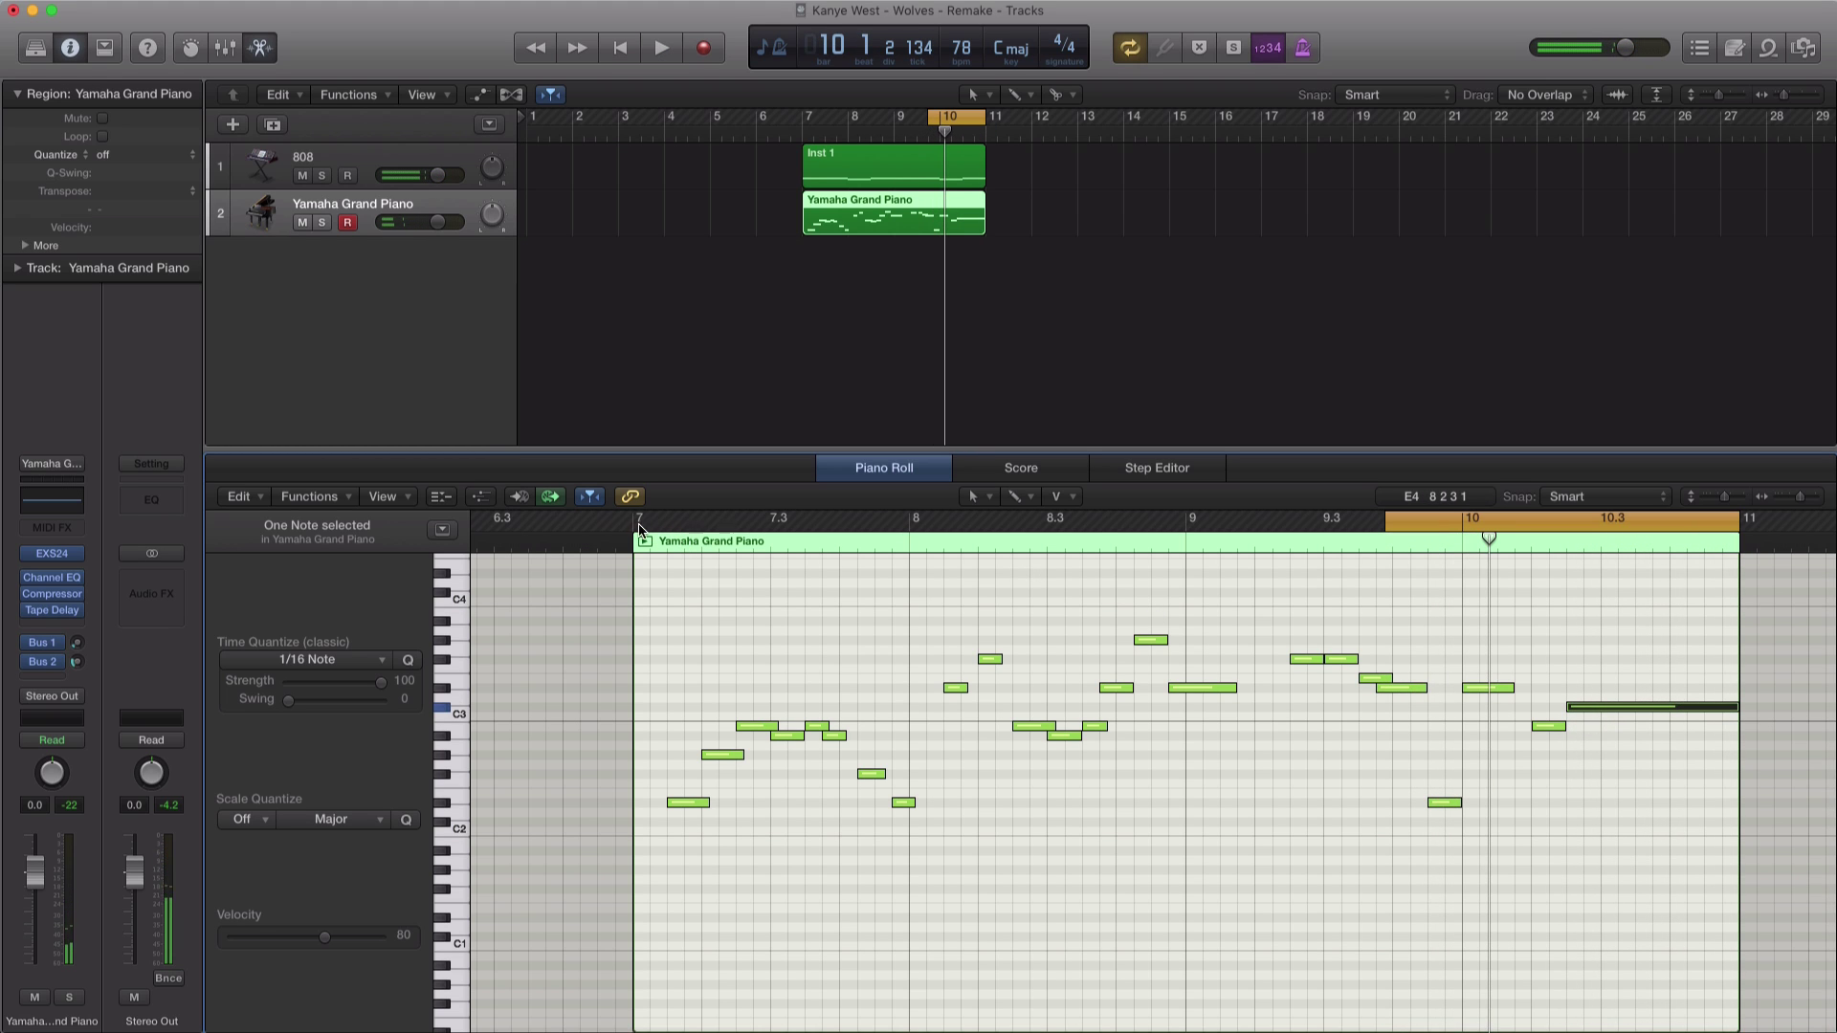
drag(639, 529, 1739, 526)
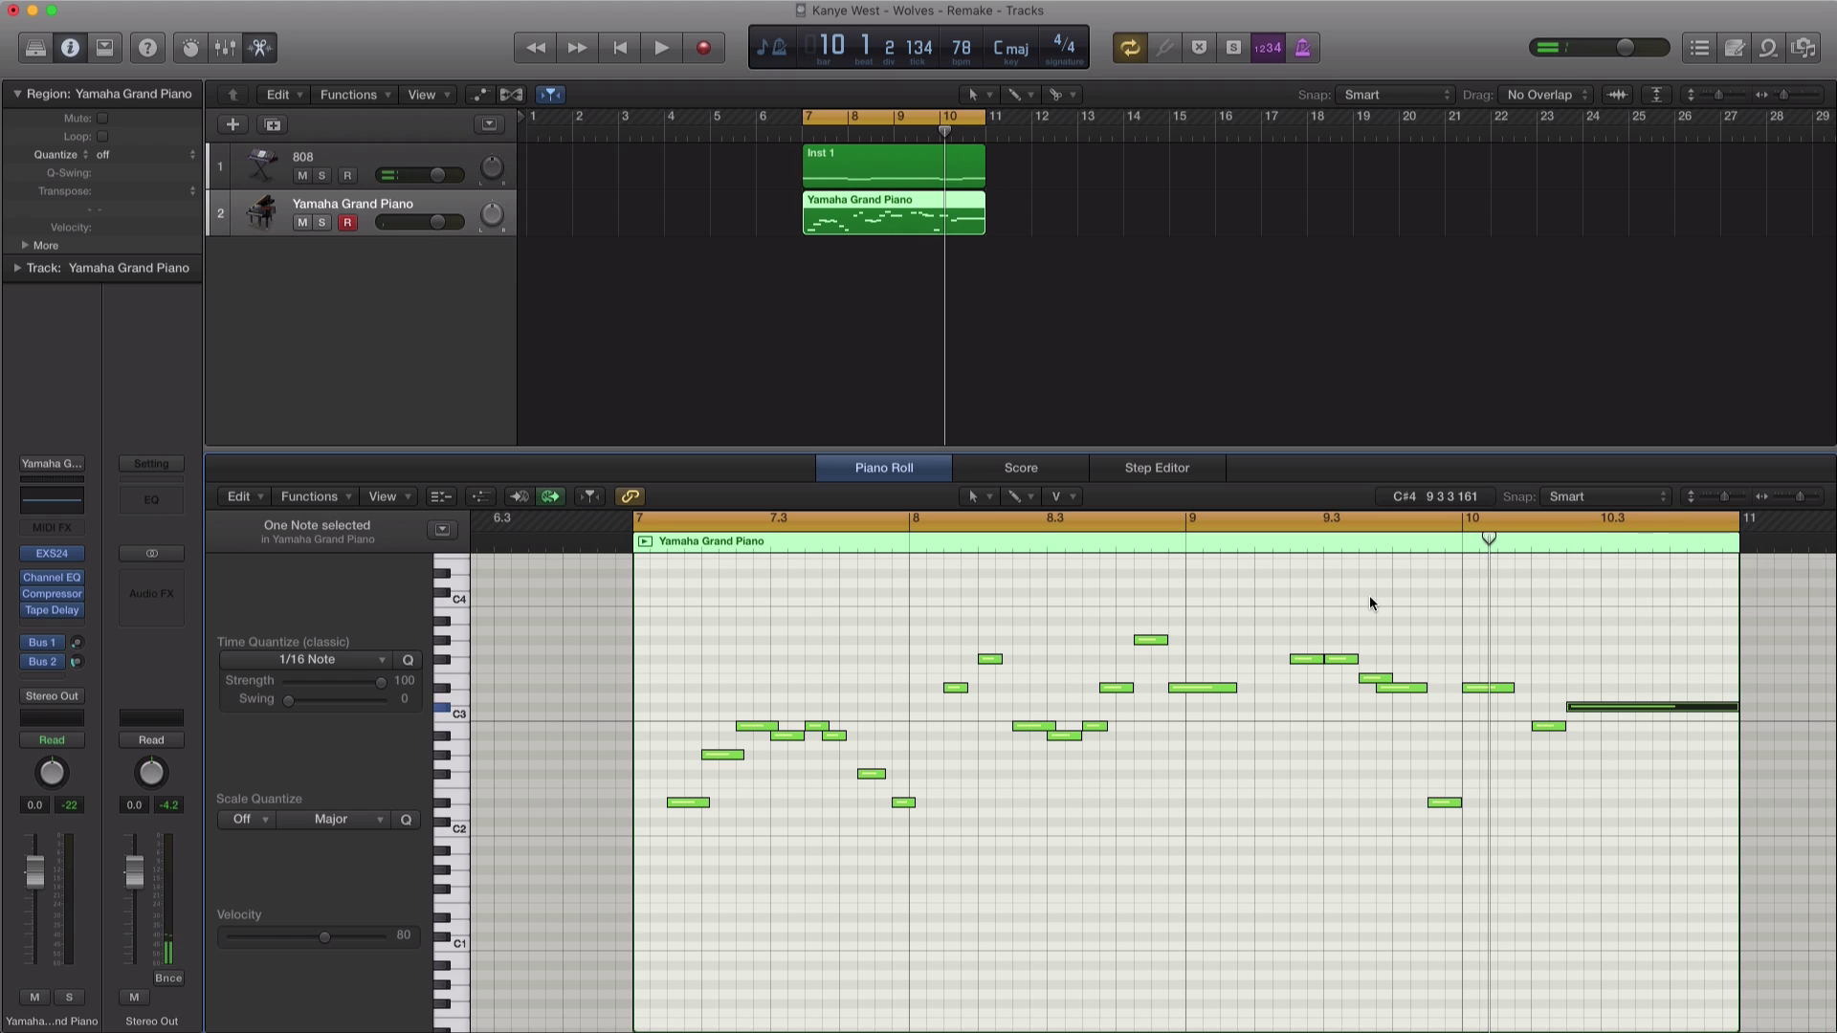
key(space)
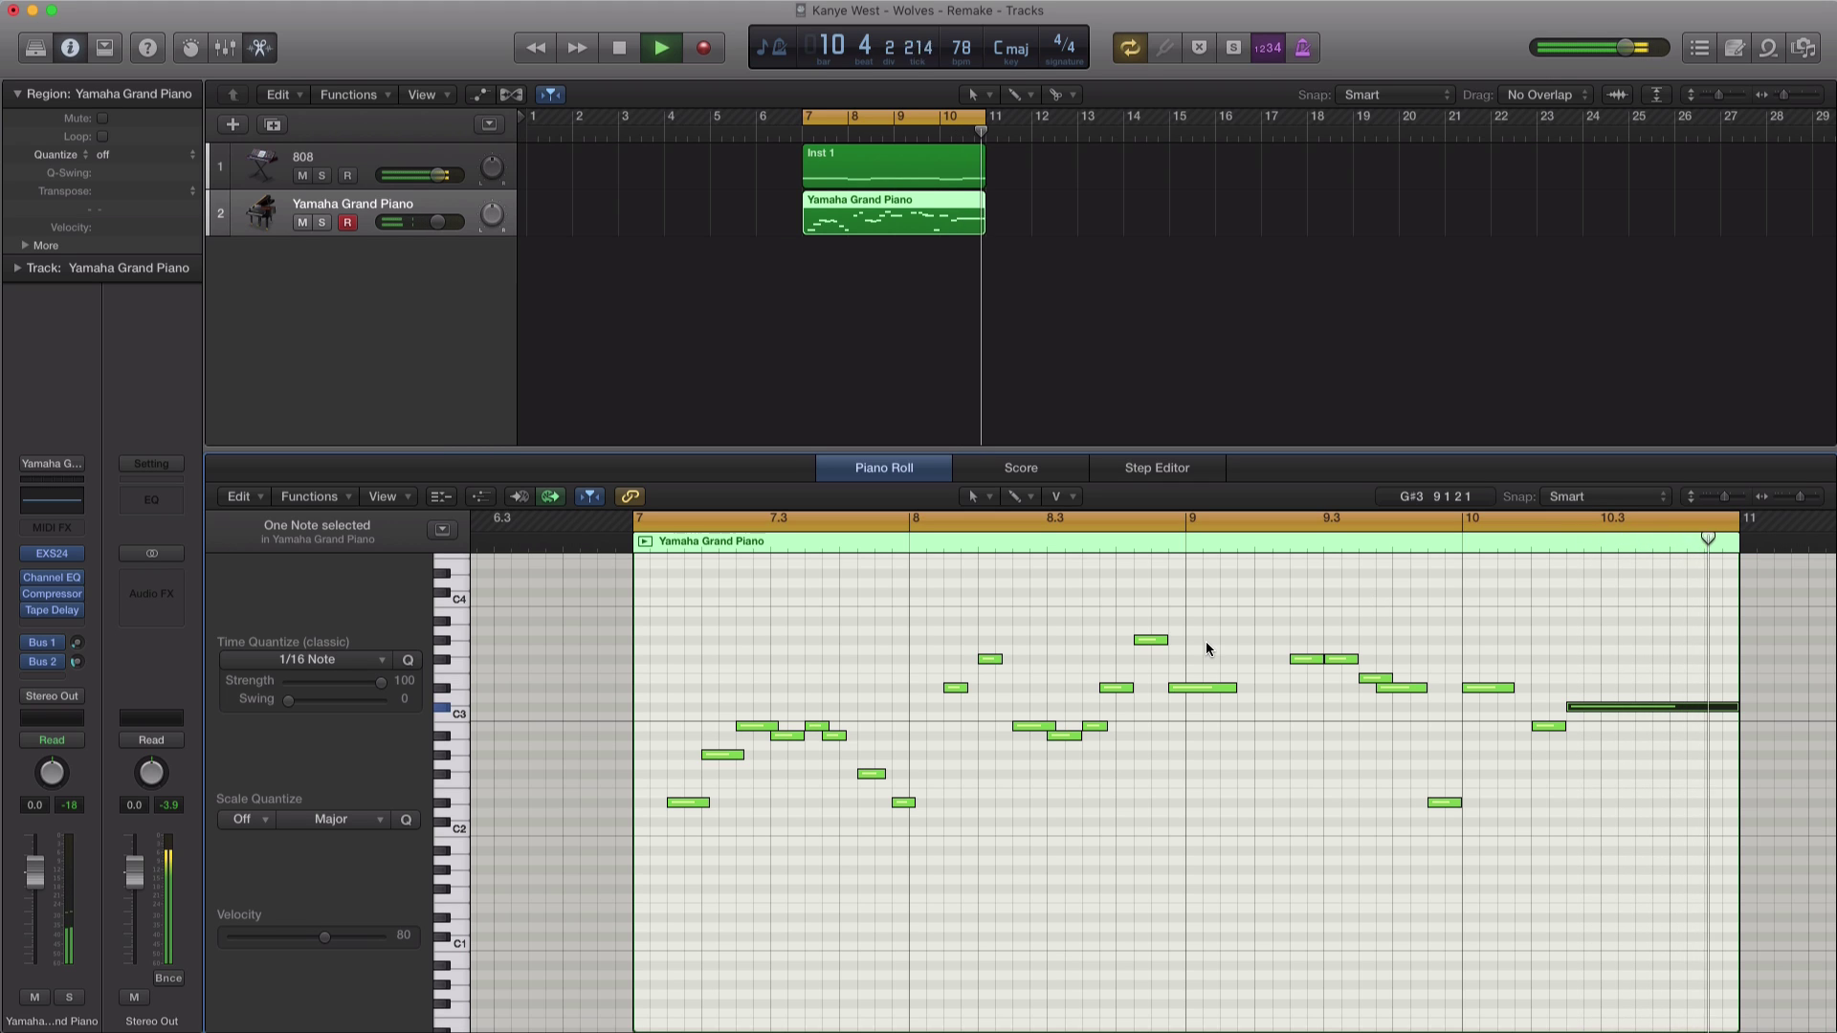
key(space)
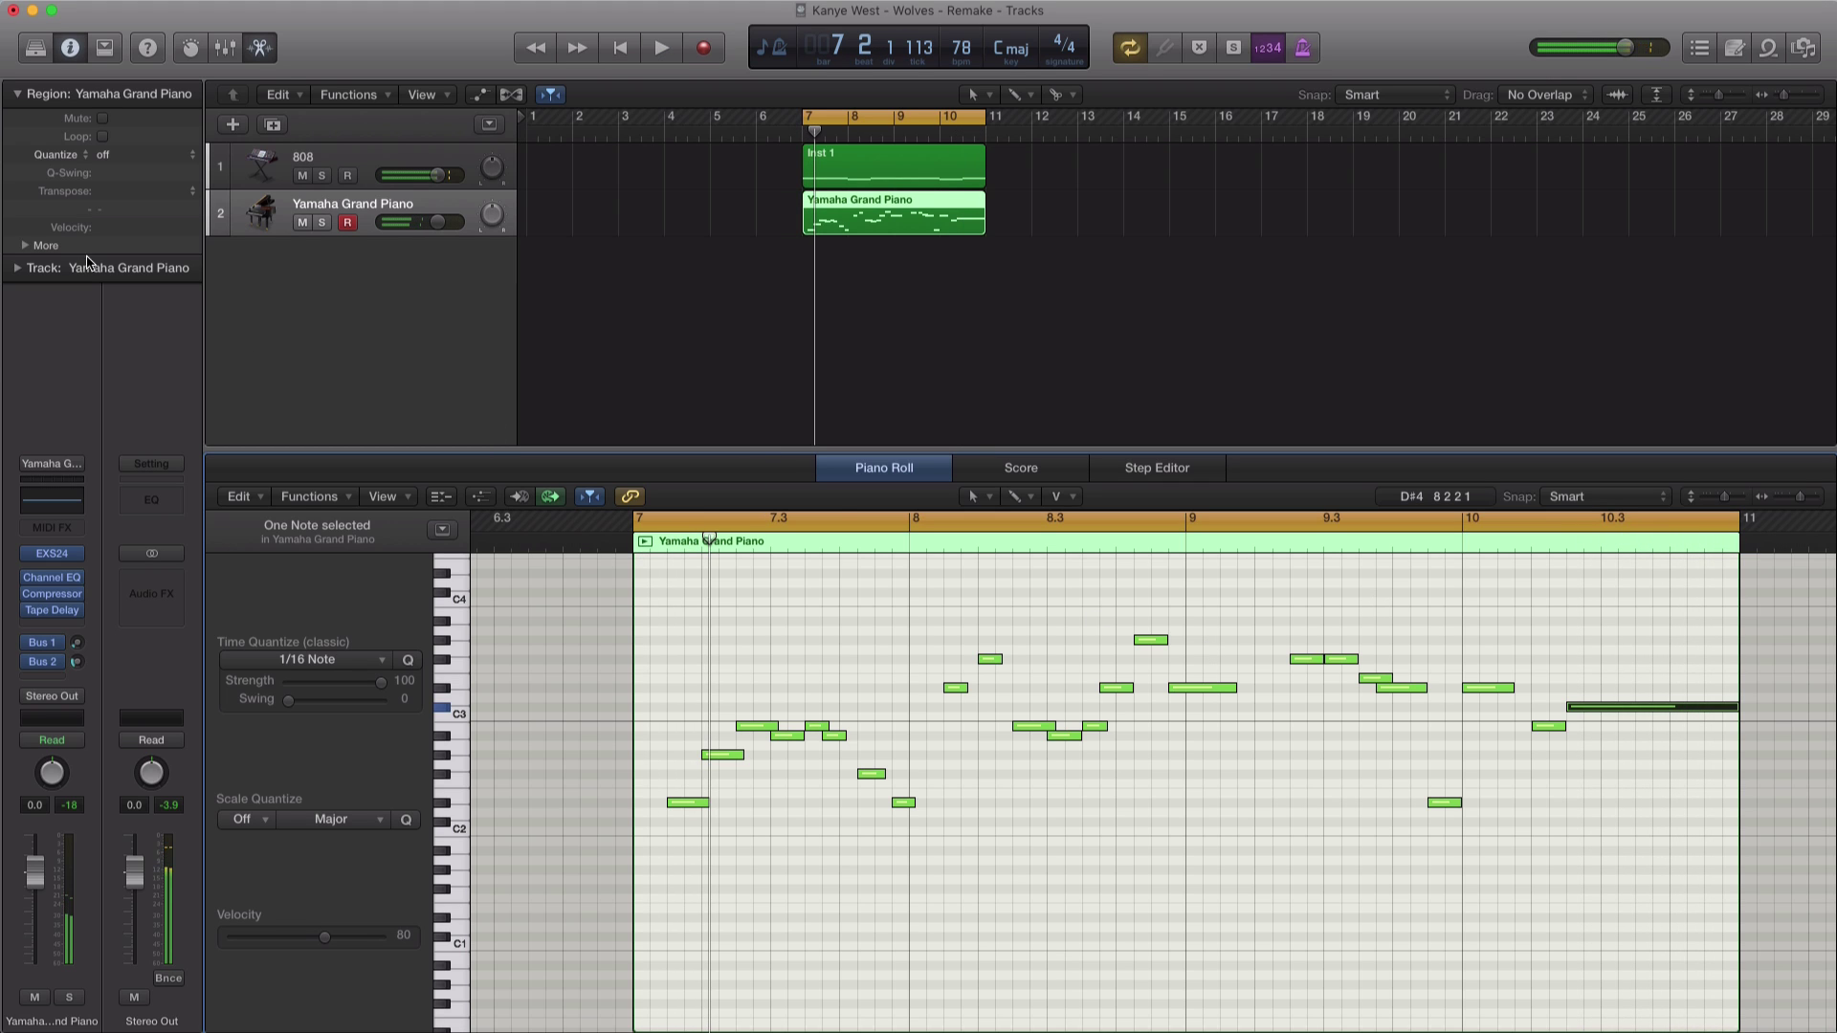
Step: Reset the Yamaha Grand Piano track's channel strip and load the Native Instruments Kontakt 5 instrument on it
click(52, 464)
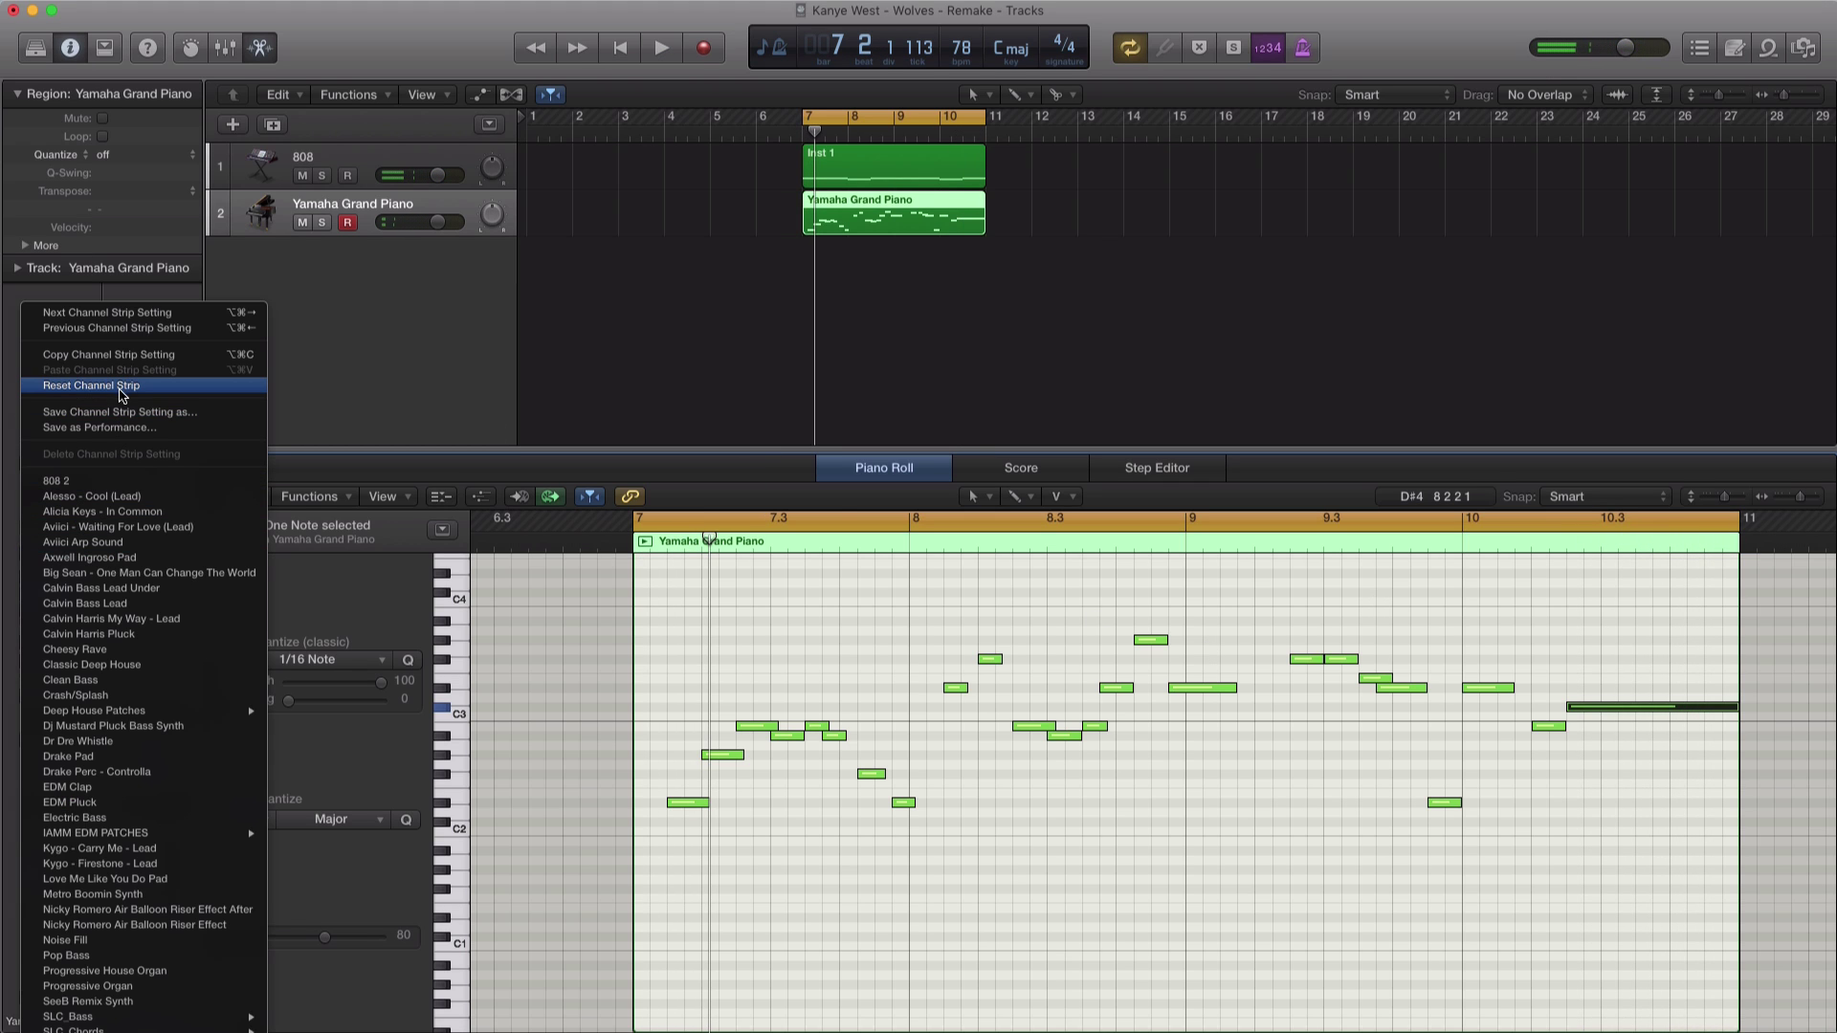
click(119, 387)
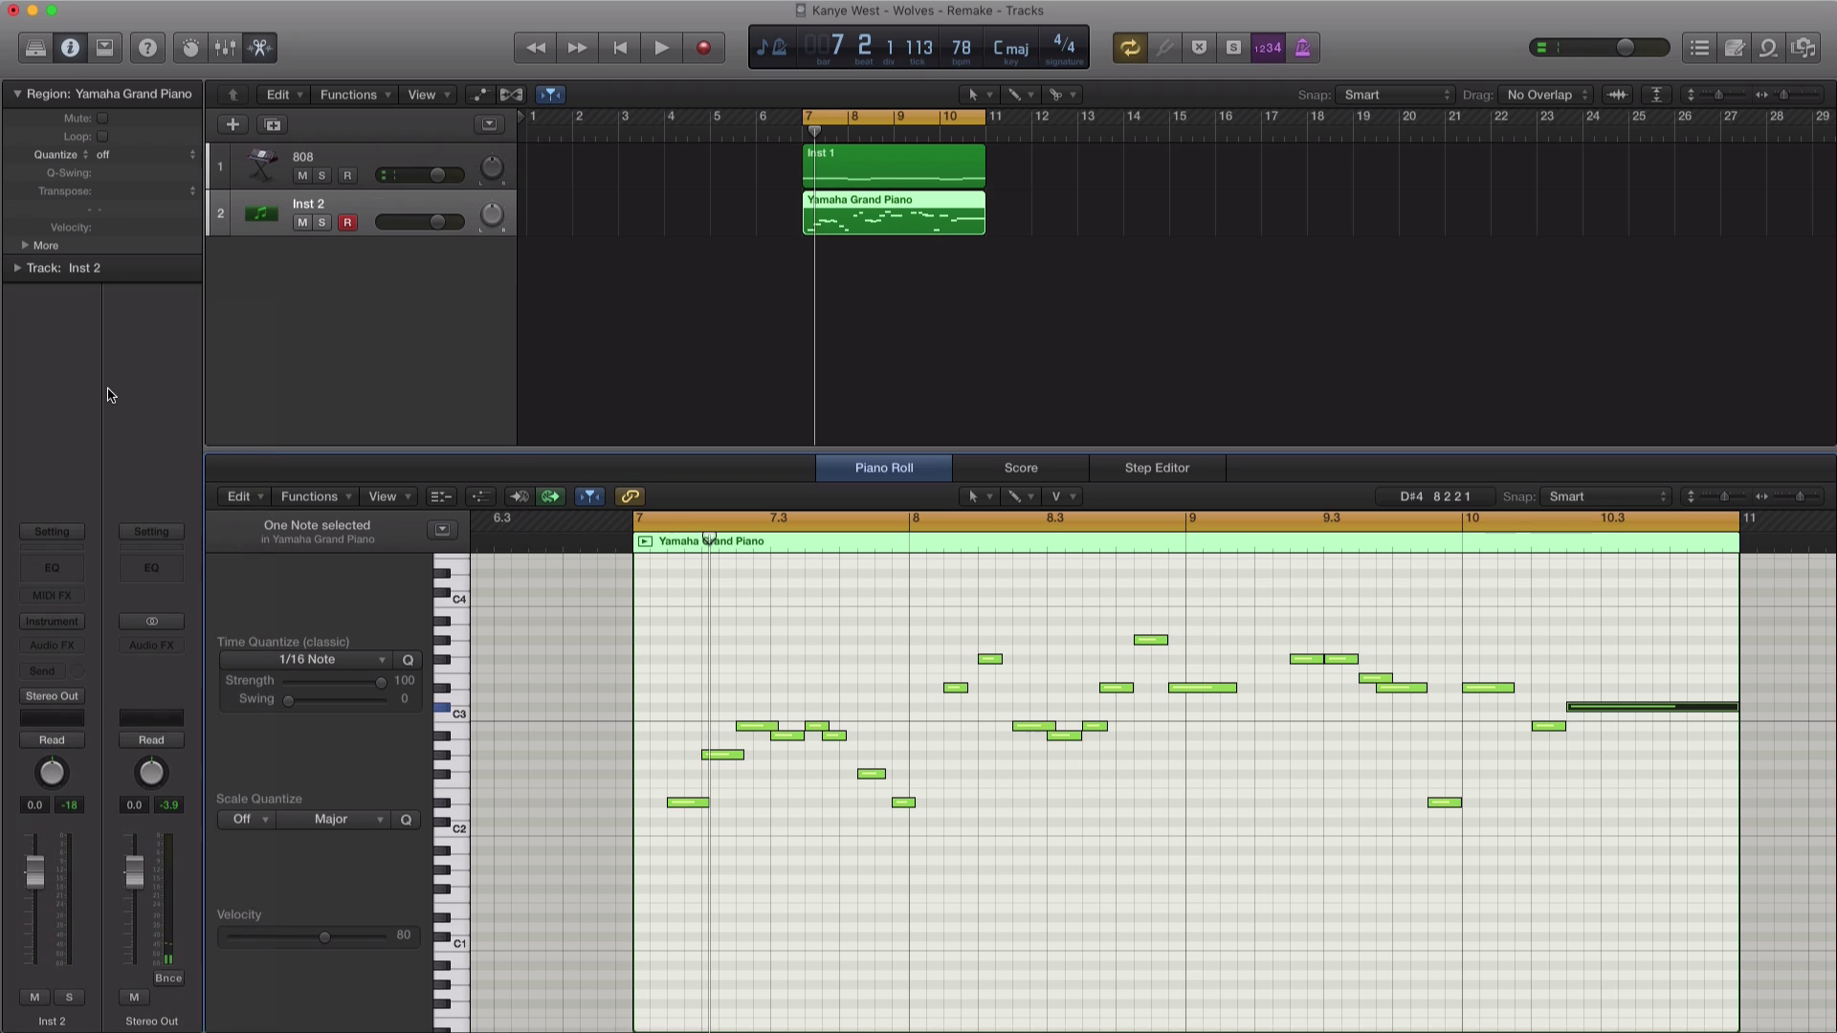
click(65, 617)
mouse_move(125, 972)
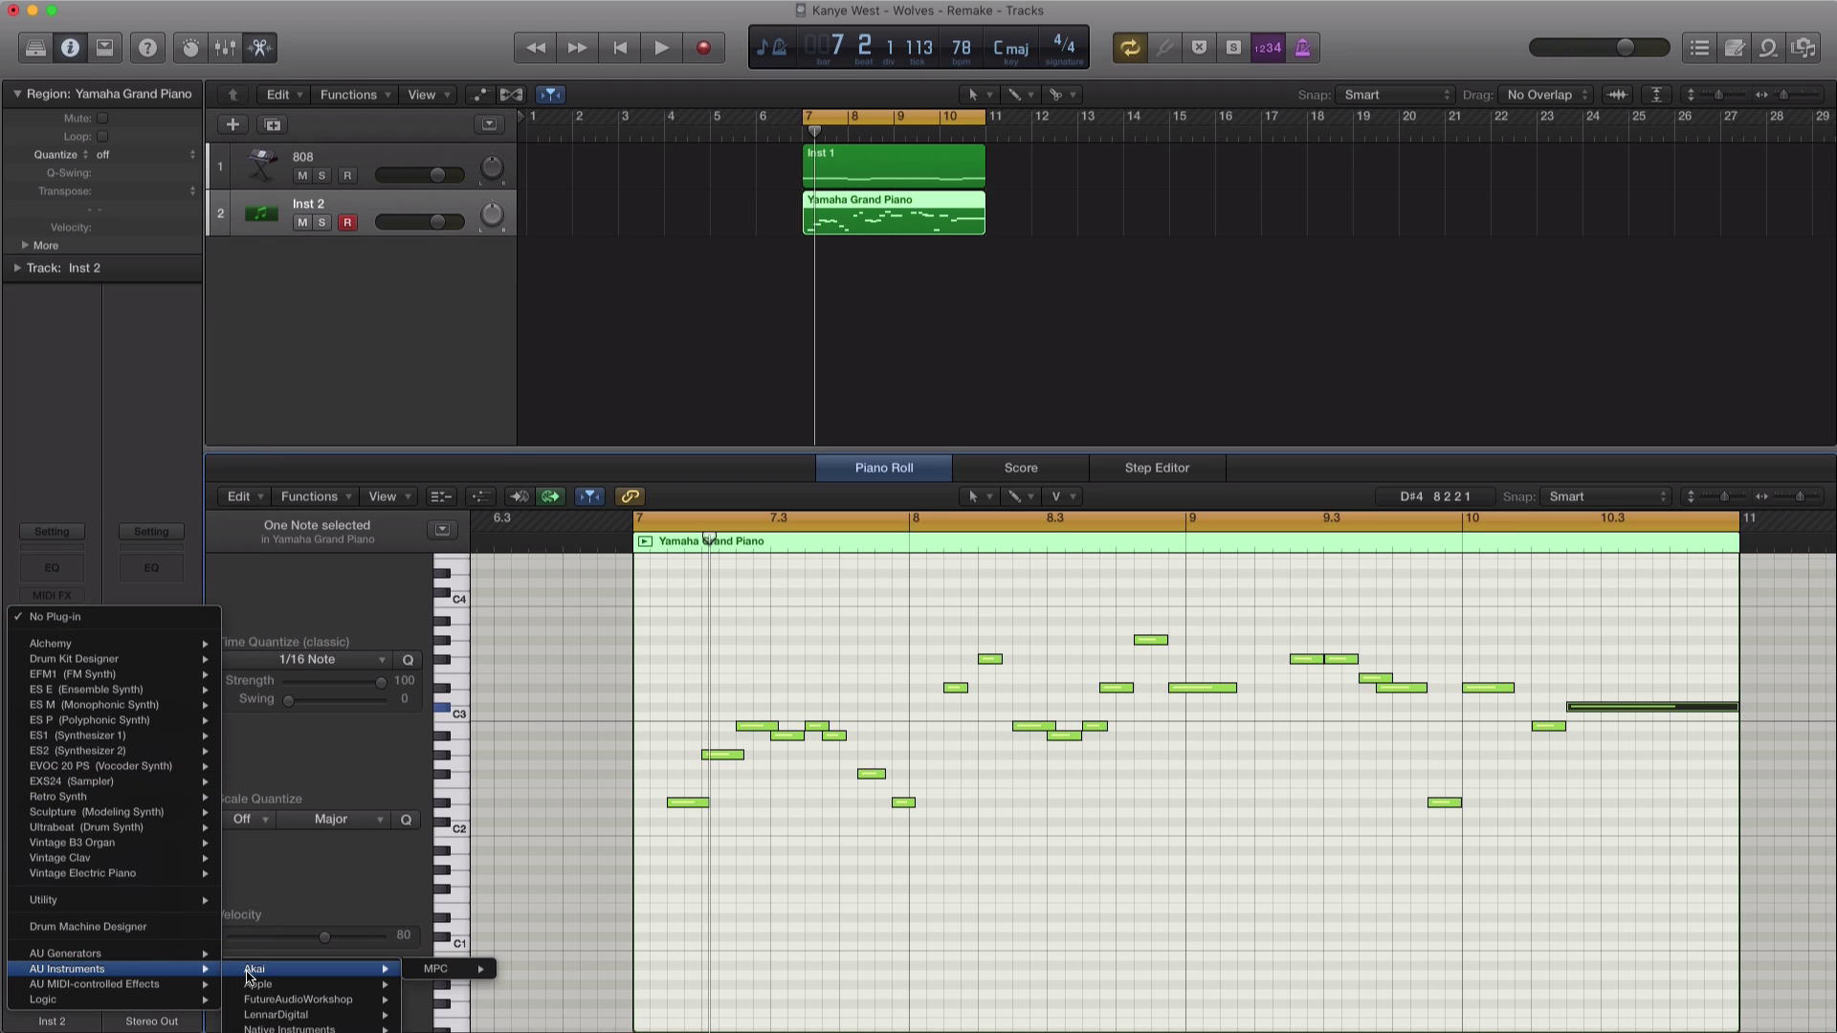
mouse_move(297, 1020)
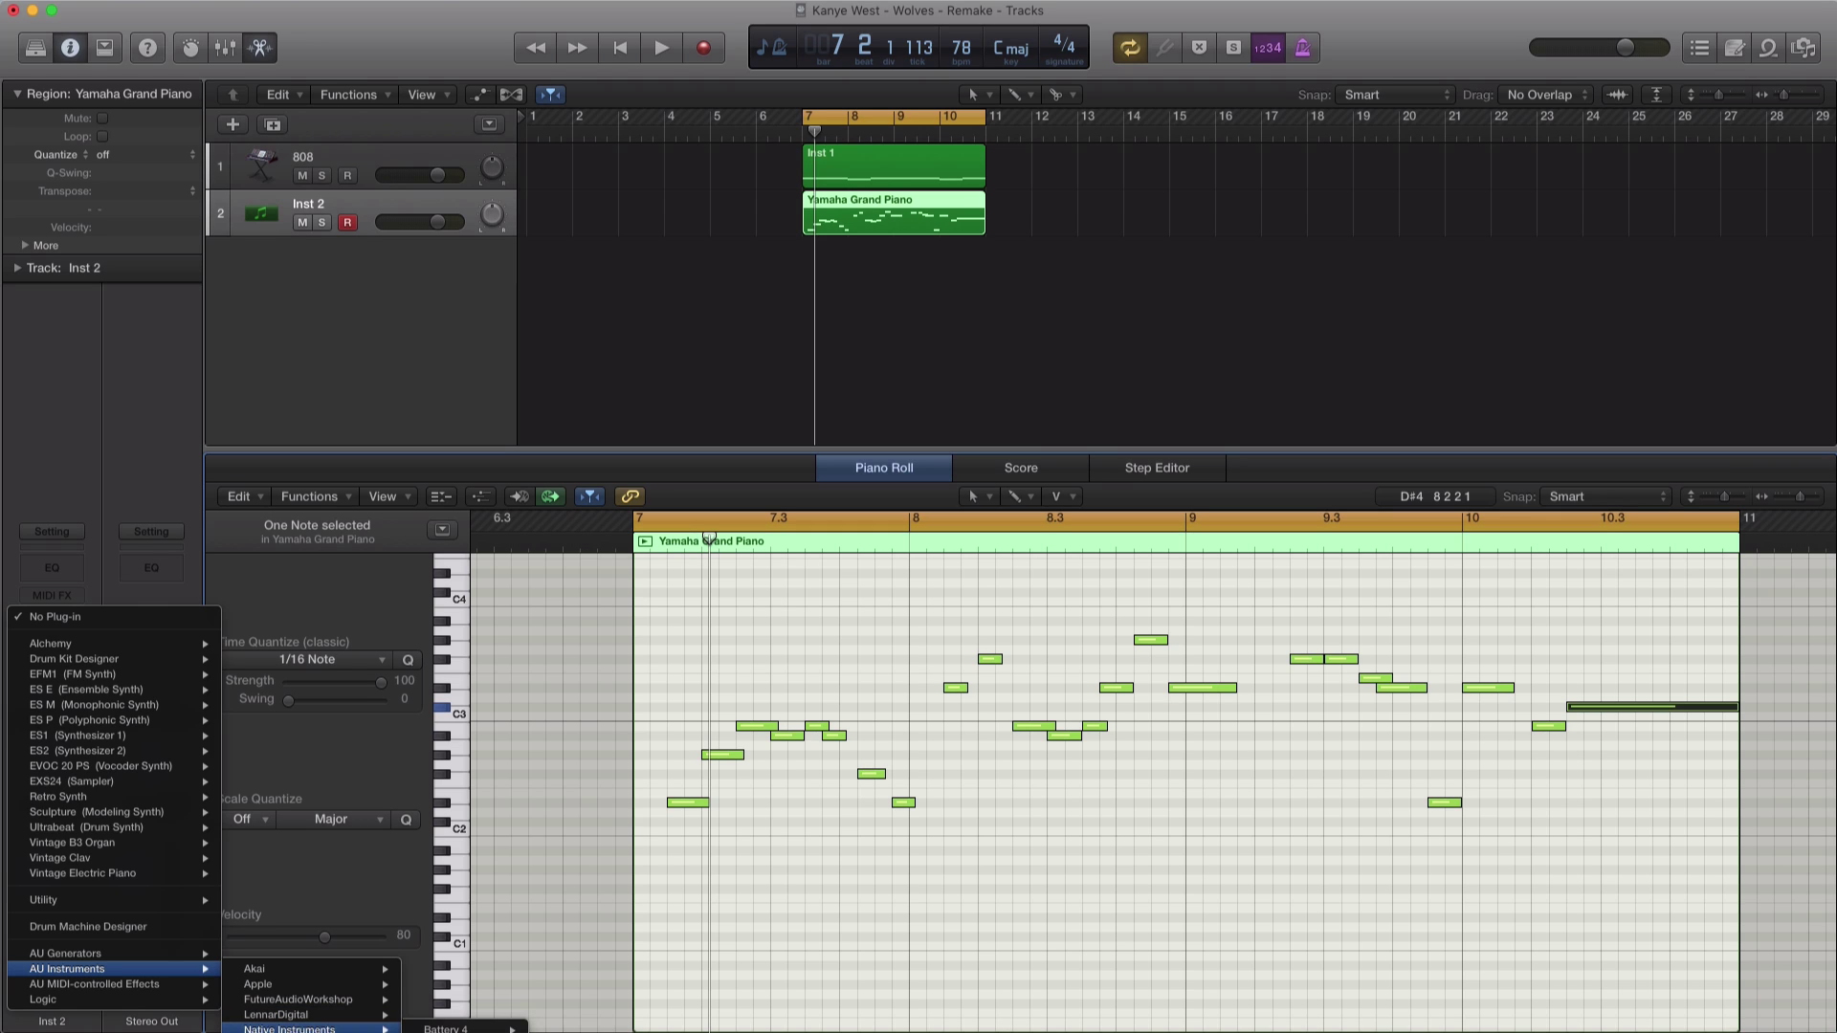
key(Escape)
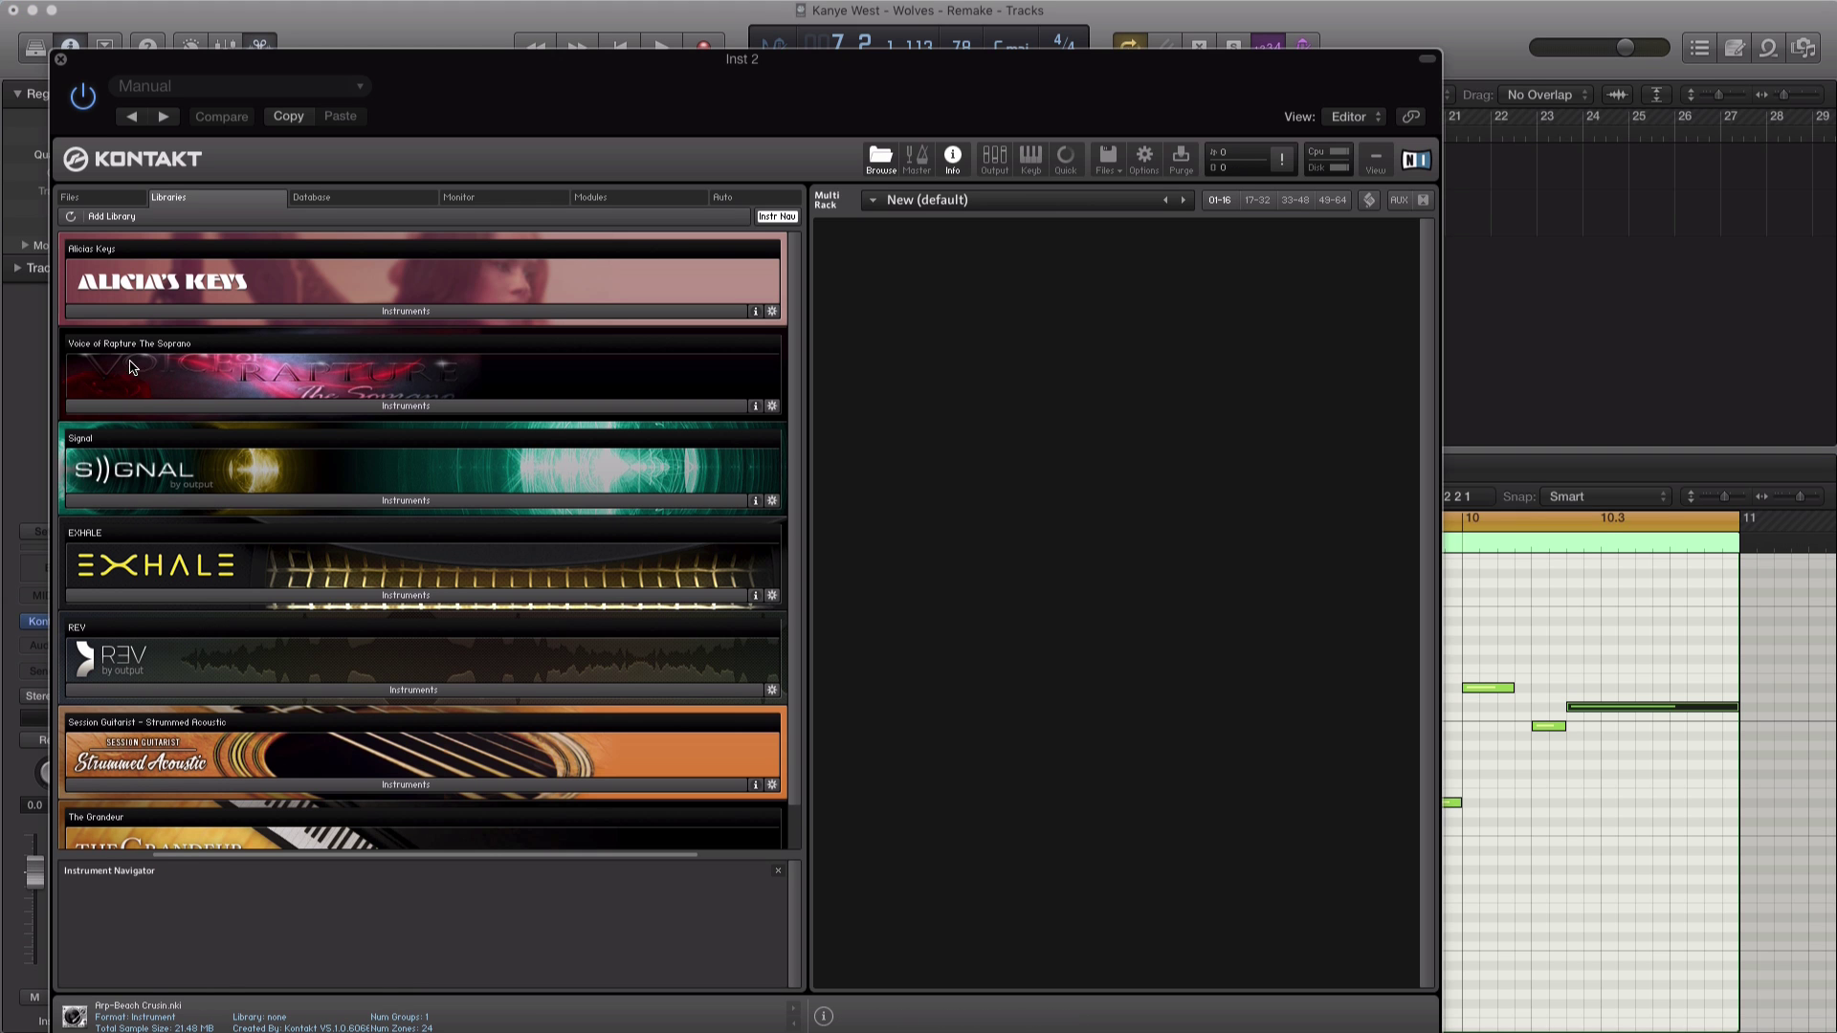
Step: Load the Legato Ah-Oo - K4 patch from the Voice of Rapture The Soprano library and audition it with the melody
click(405, 407)
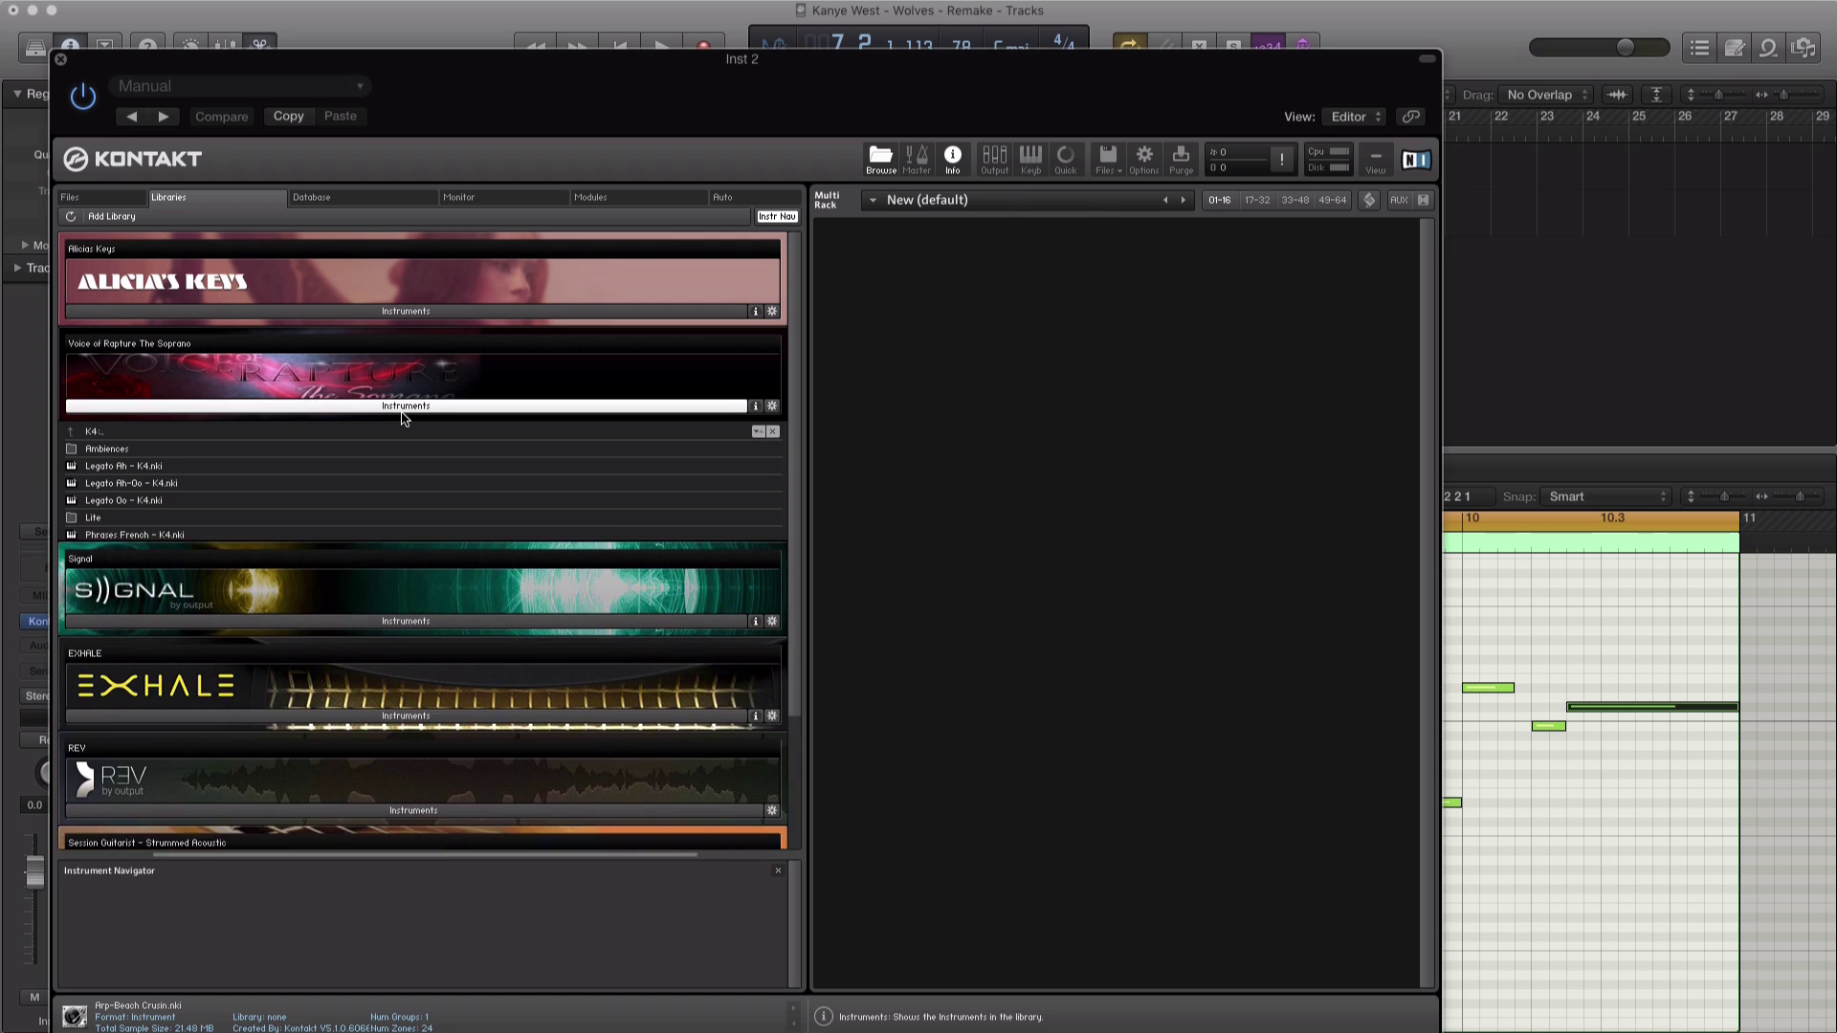
click(144, 487)
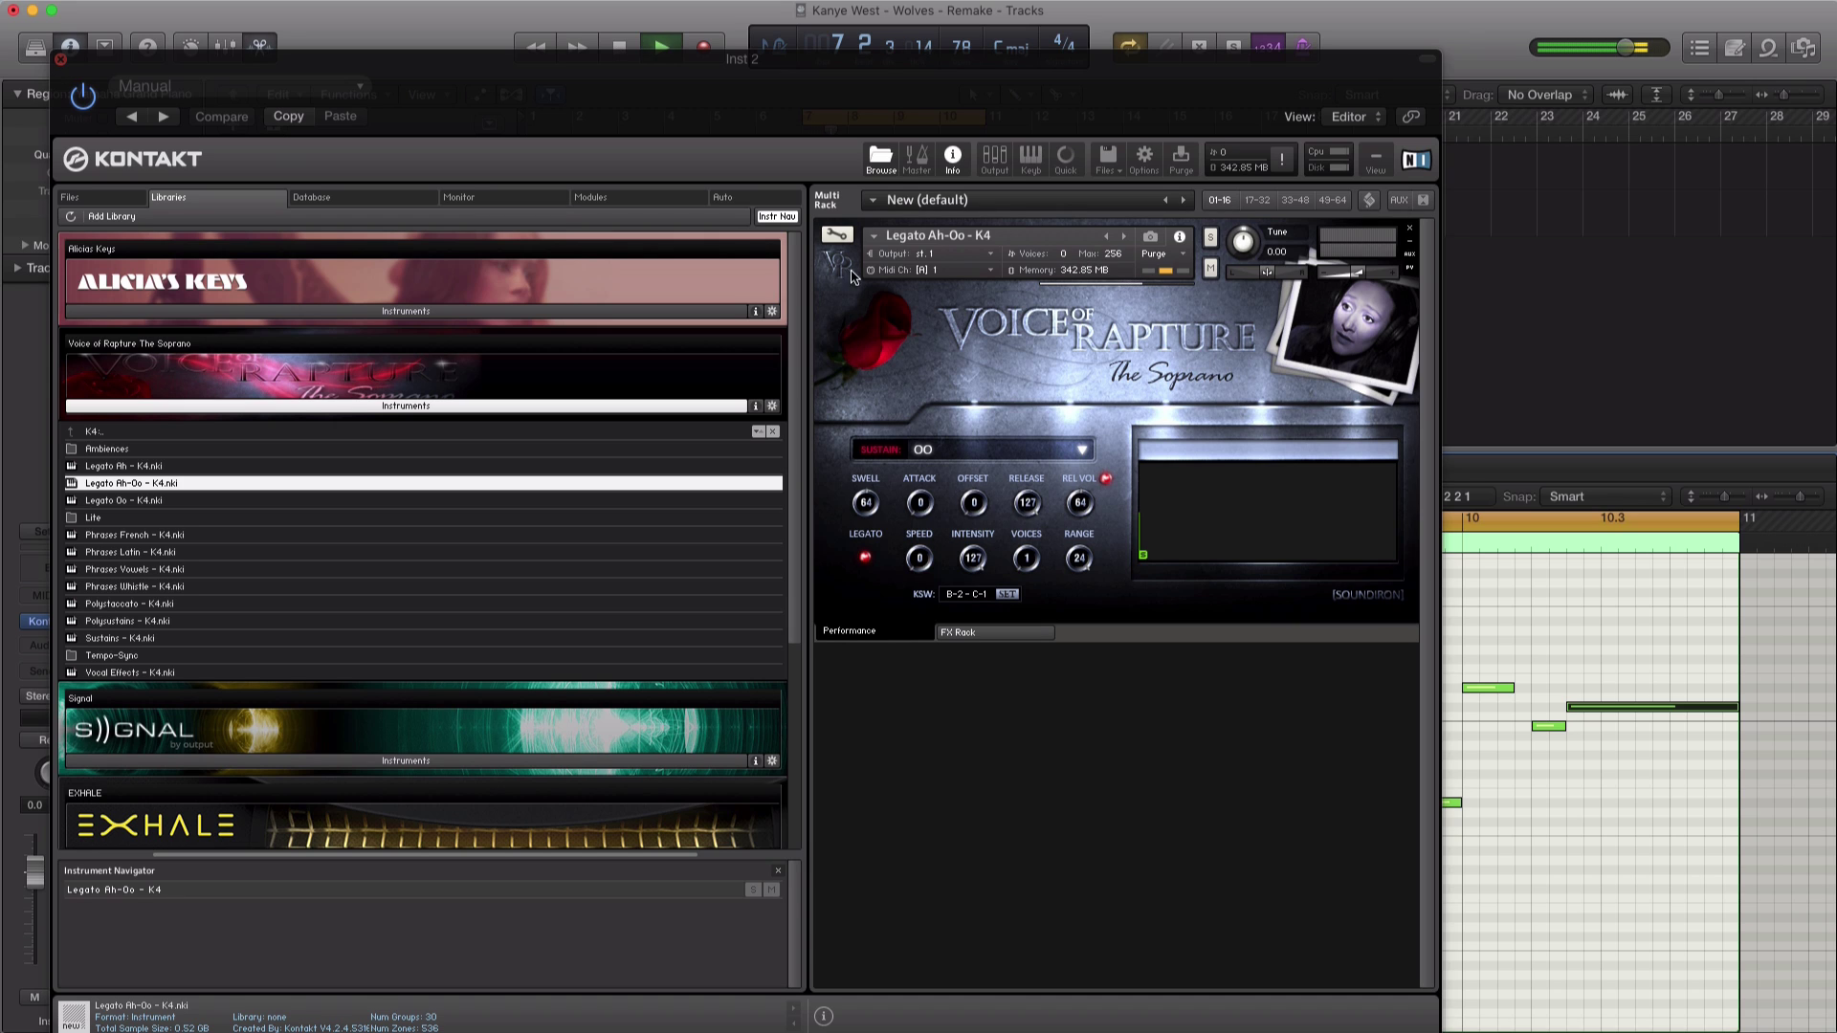
key(space)
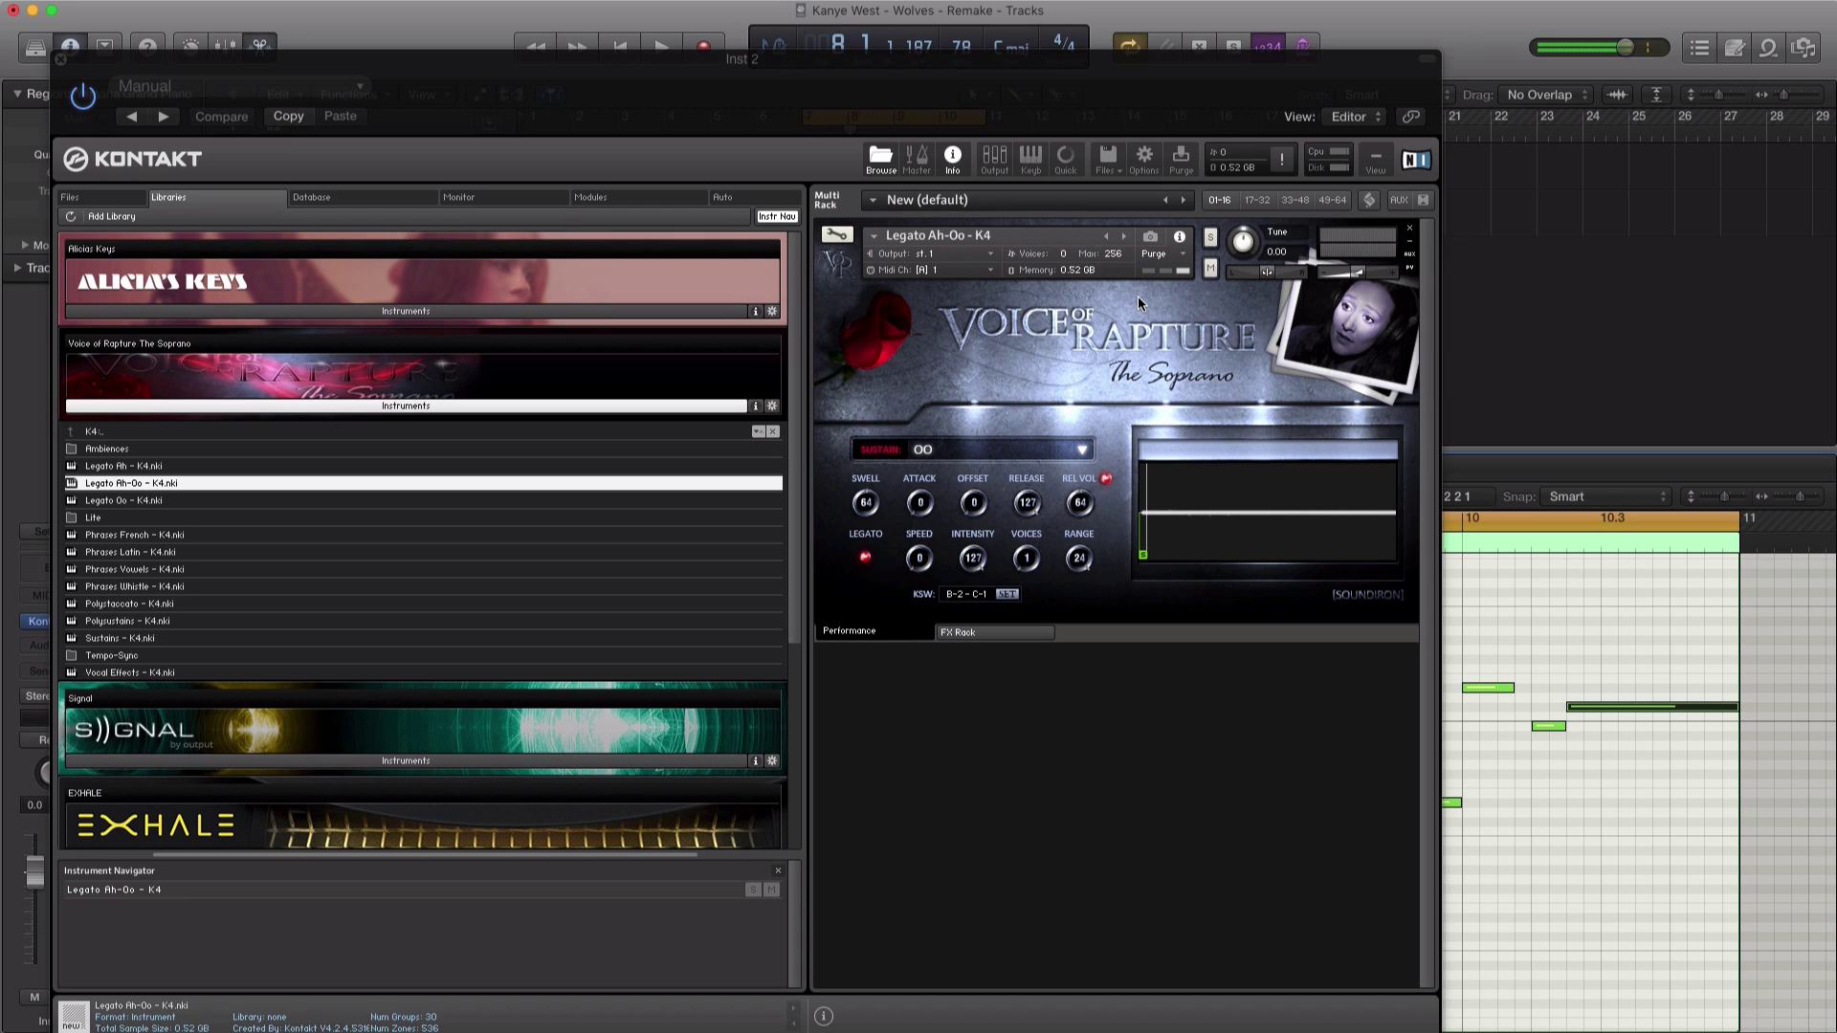
drag(671, 92, 879, 300)
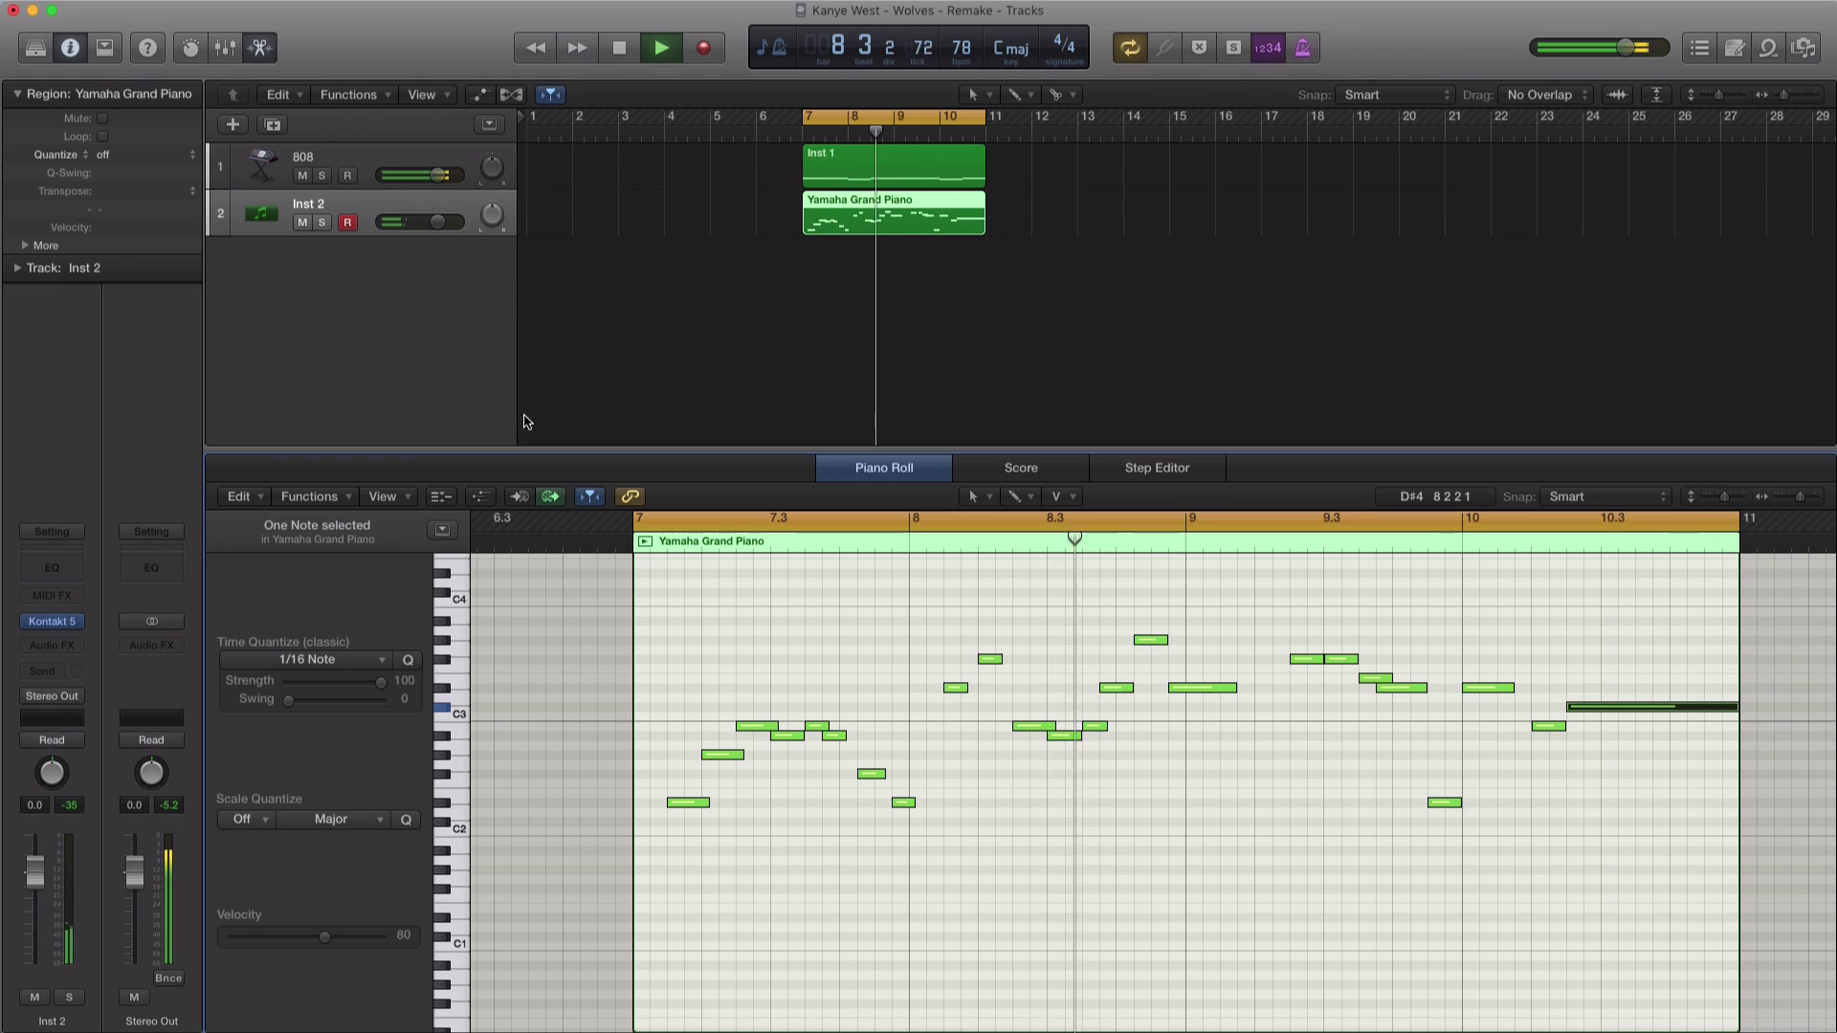
Step: Raise the soprano patch's instrument volume in Kontakt to about 6.2 dB, stop playback, and close the plug-in window
click(306, 360)
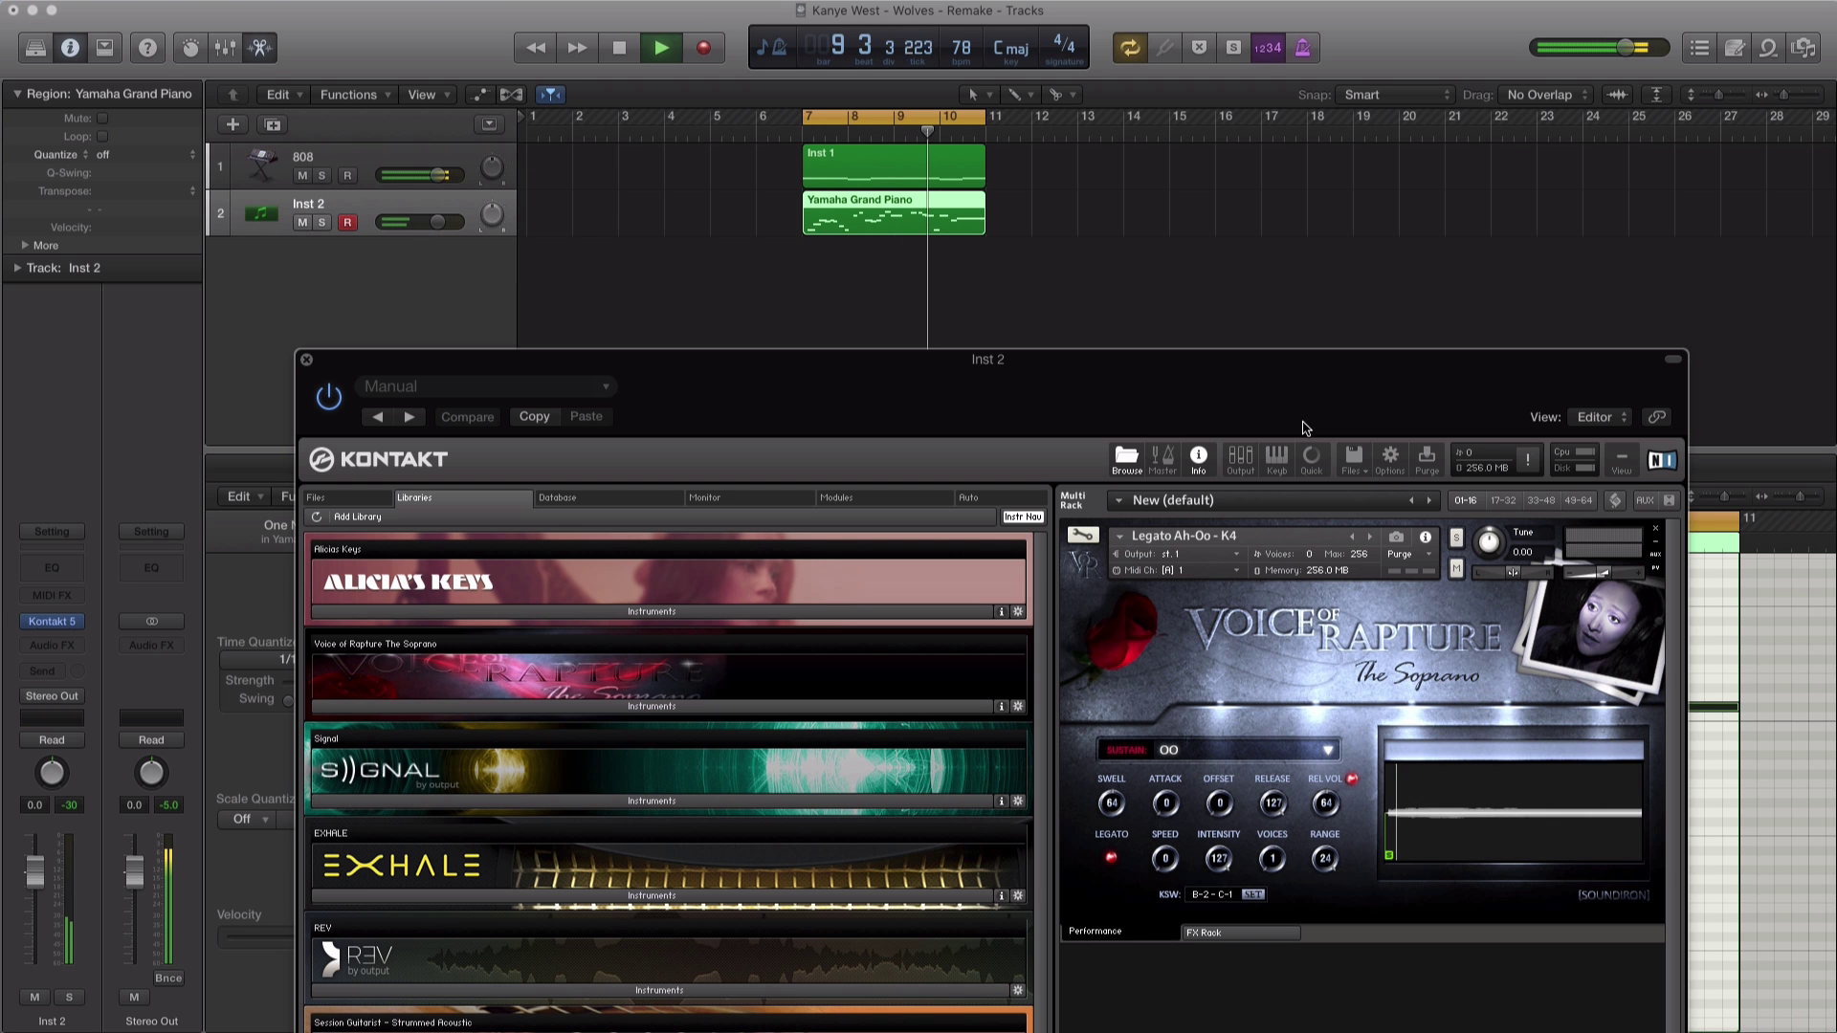
key(v)
drag(1603, 575, 1636, 575)
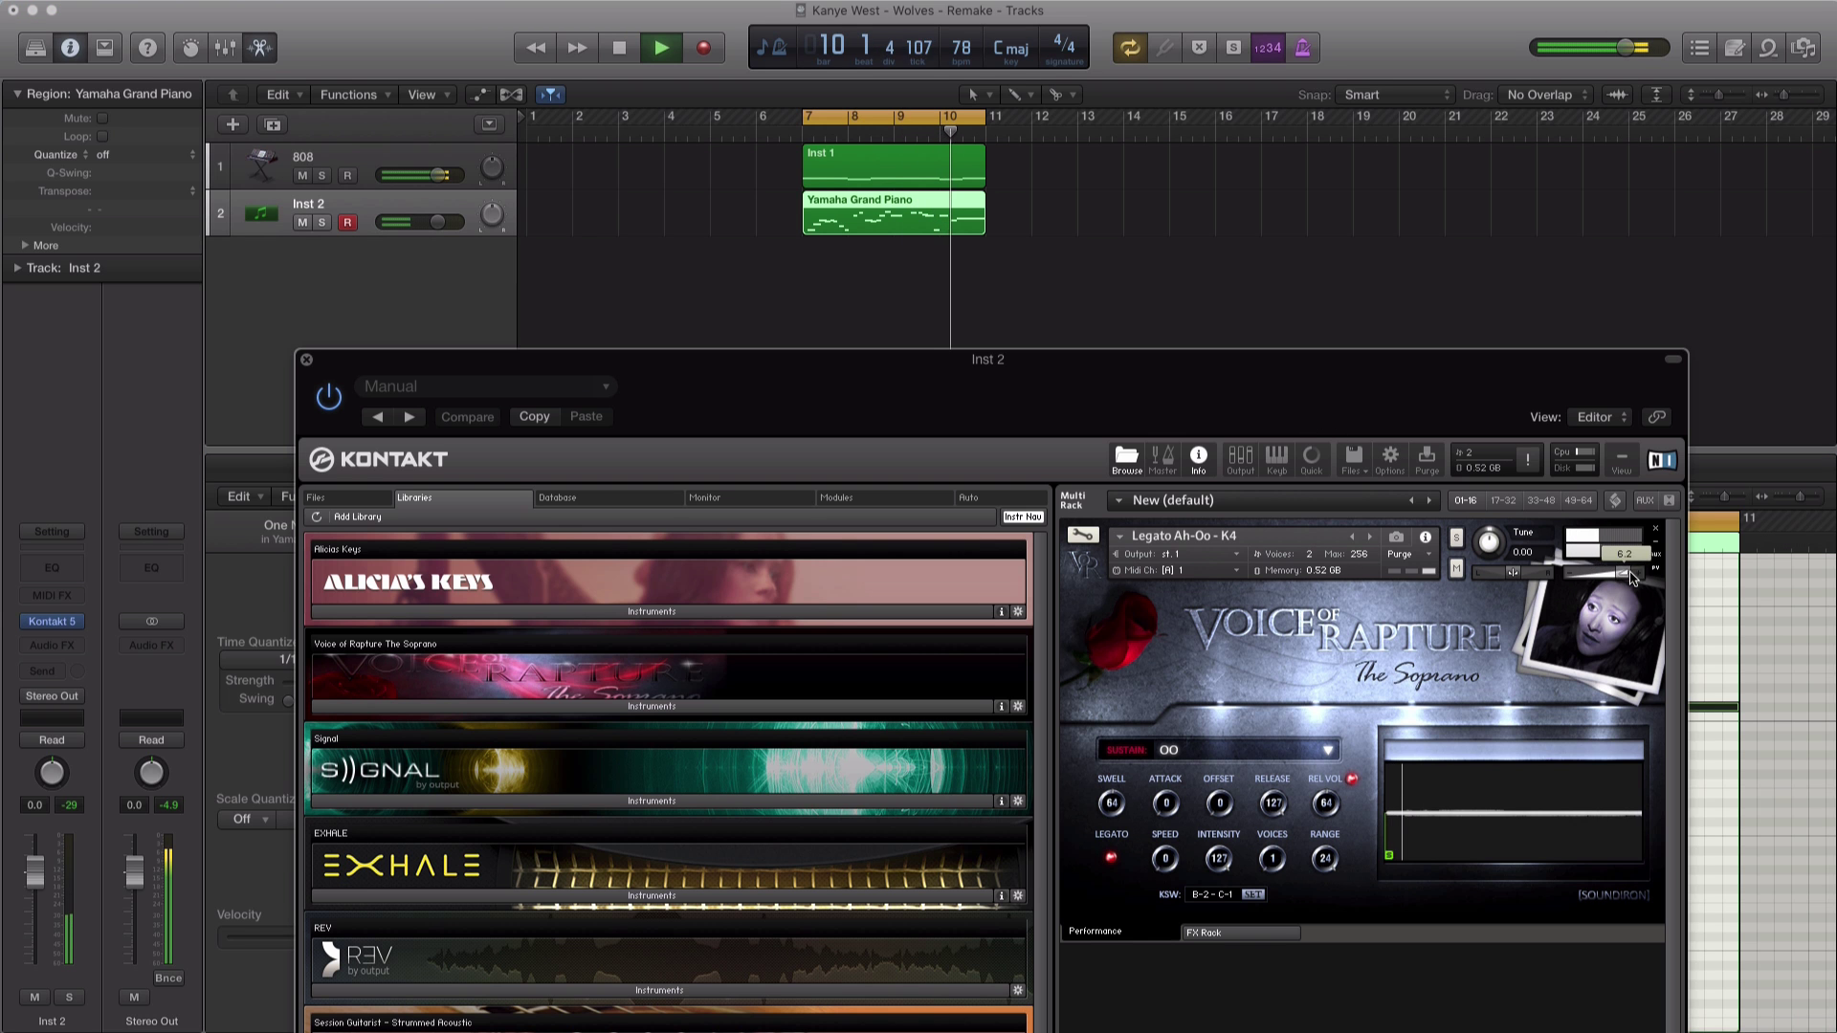
drag(1335, 408, 1572, 234)
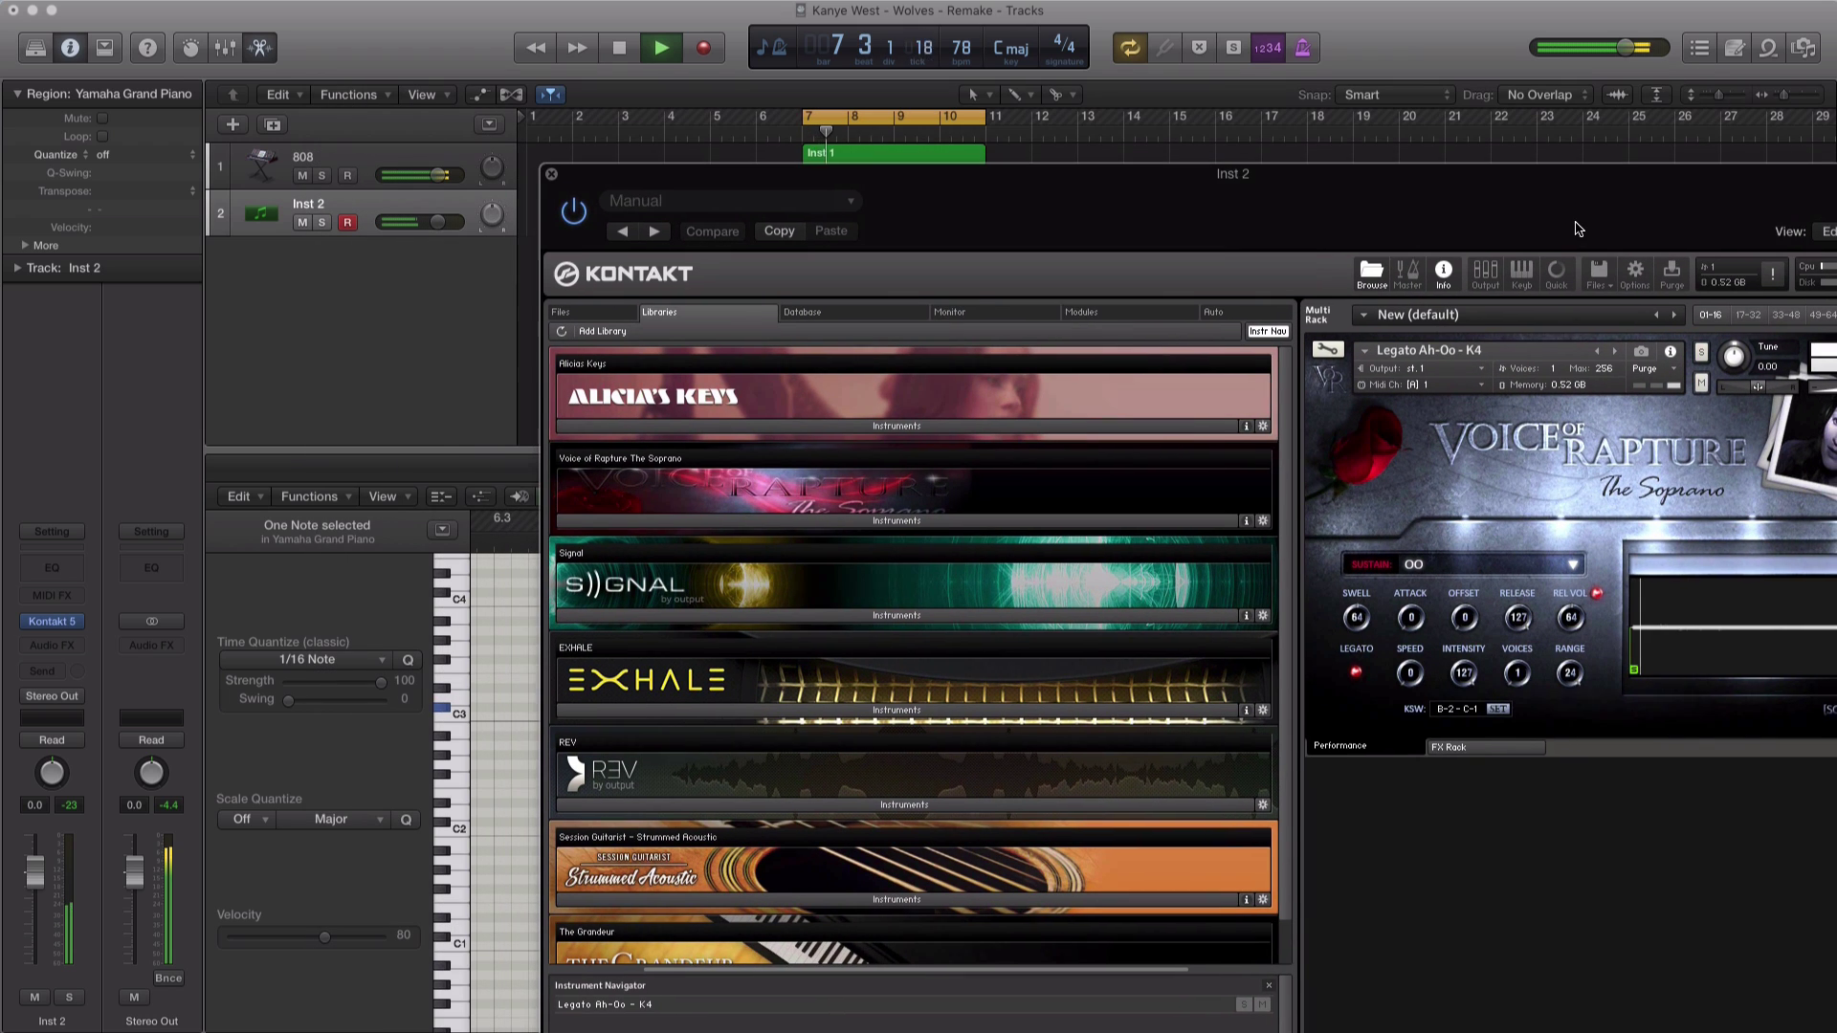
click(1139, 153)
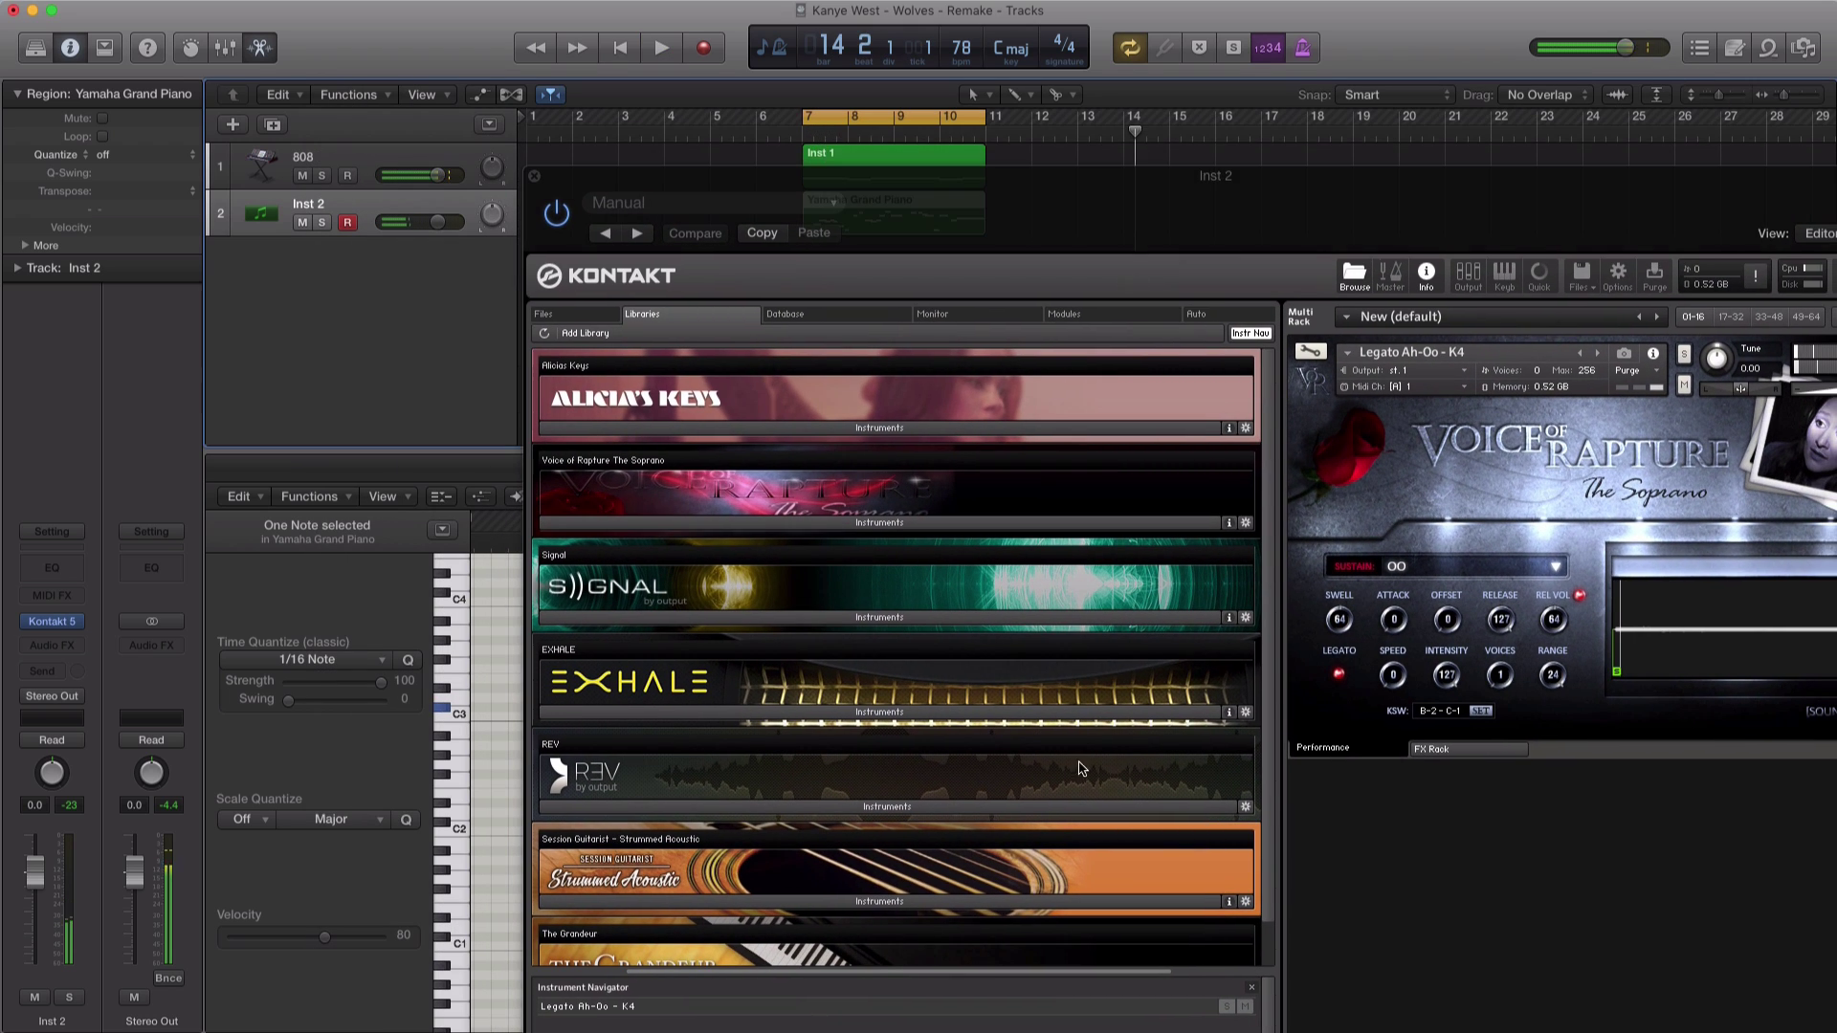
click(534, 178)
Step: Transpose all notes of the Inst 2 melody region up one octave and play the loop
click(833, 230)
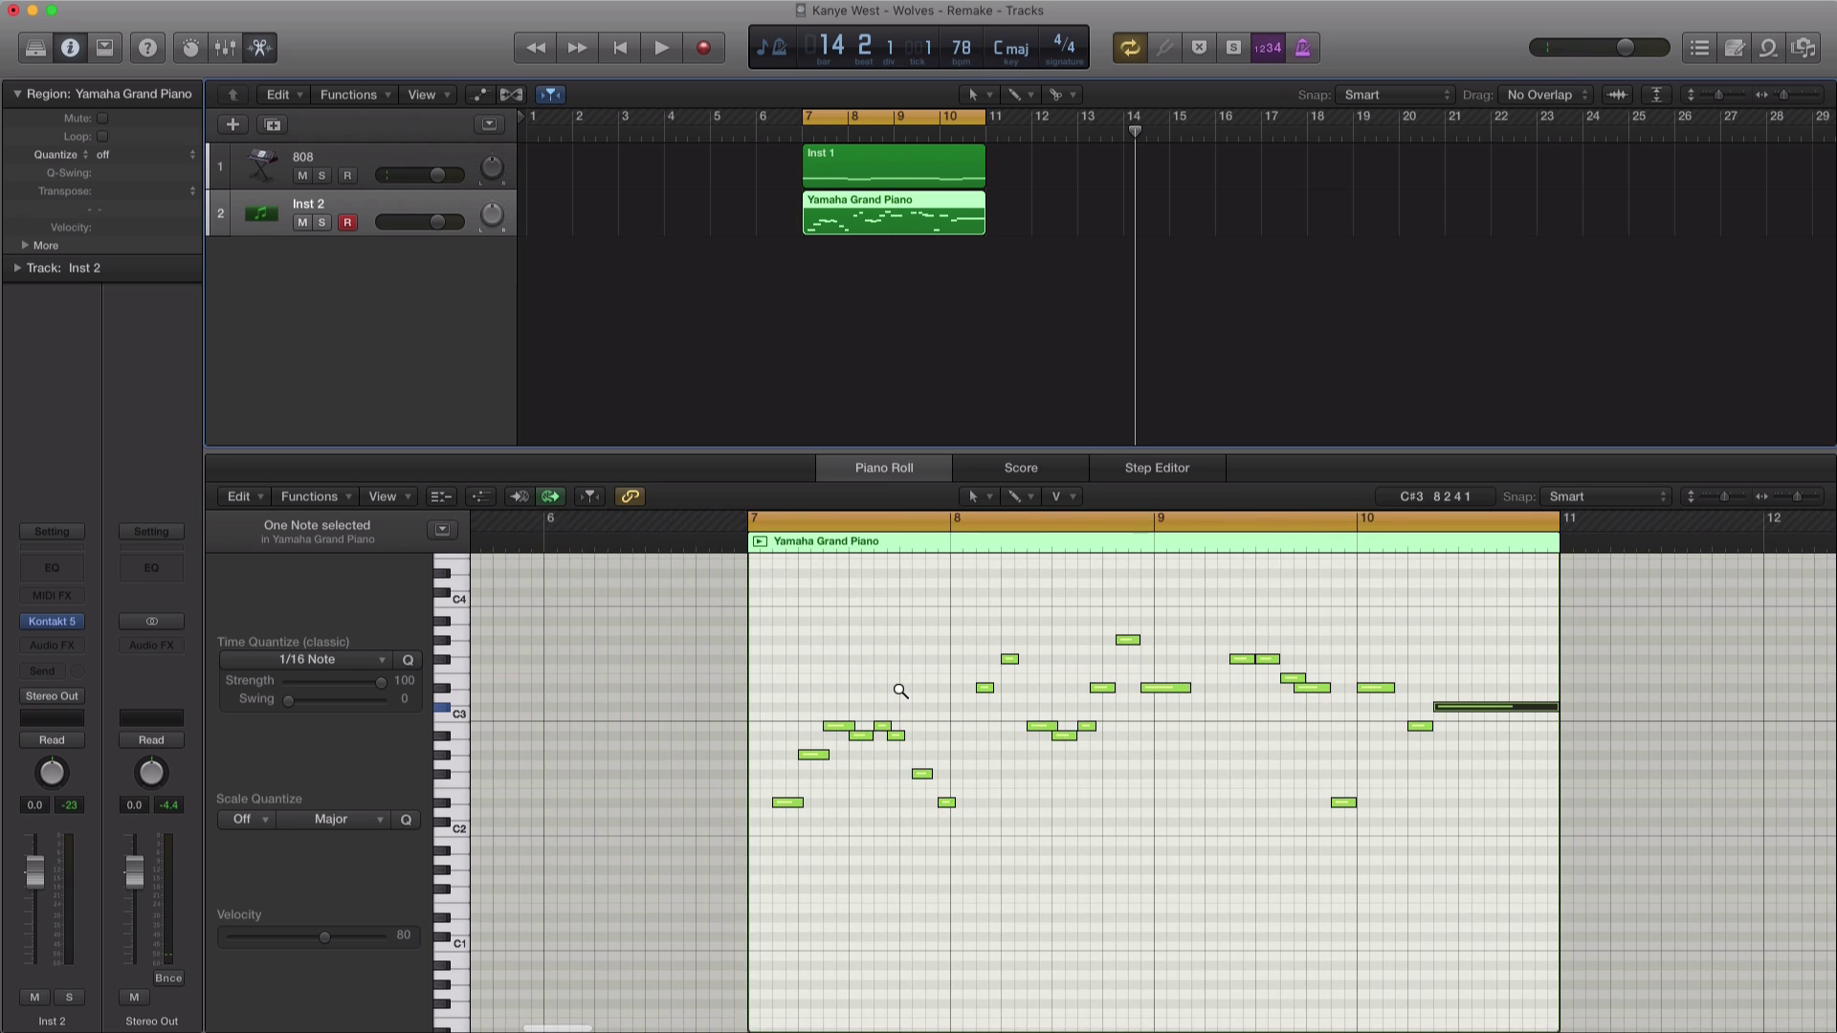
key(super+a)
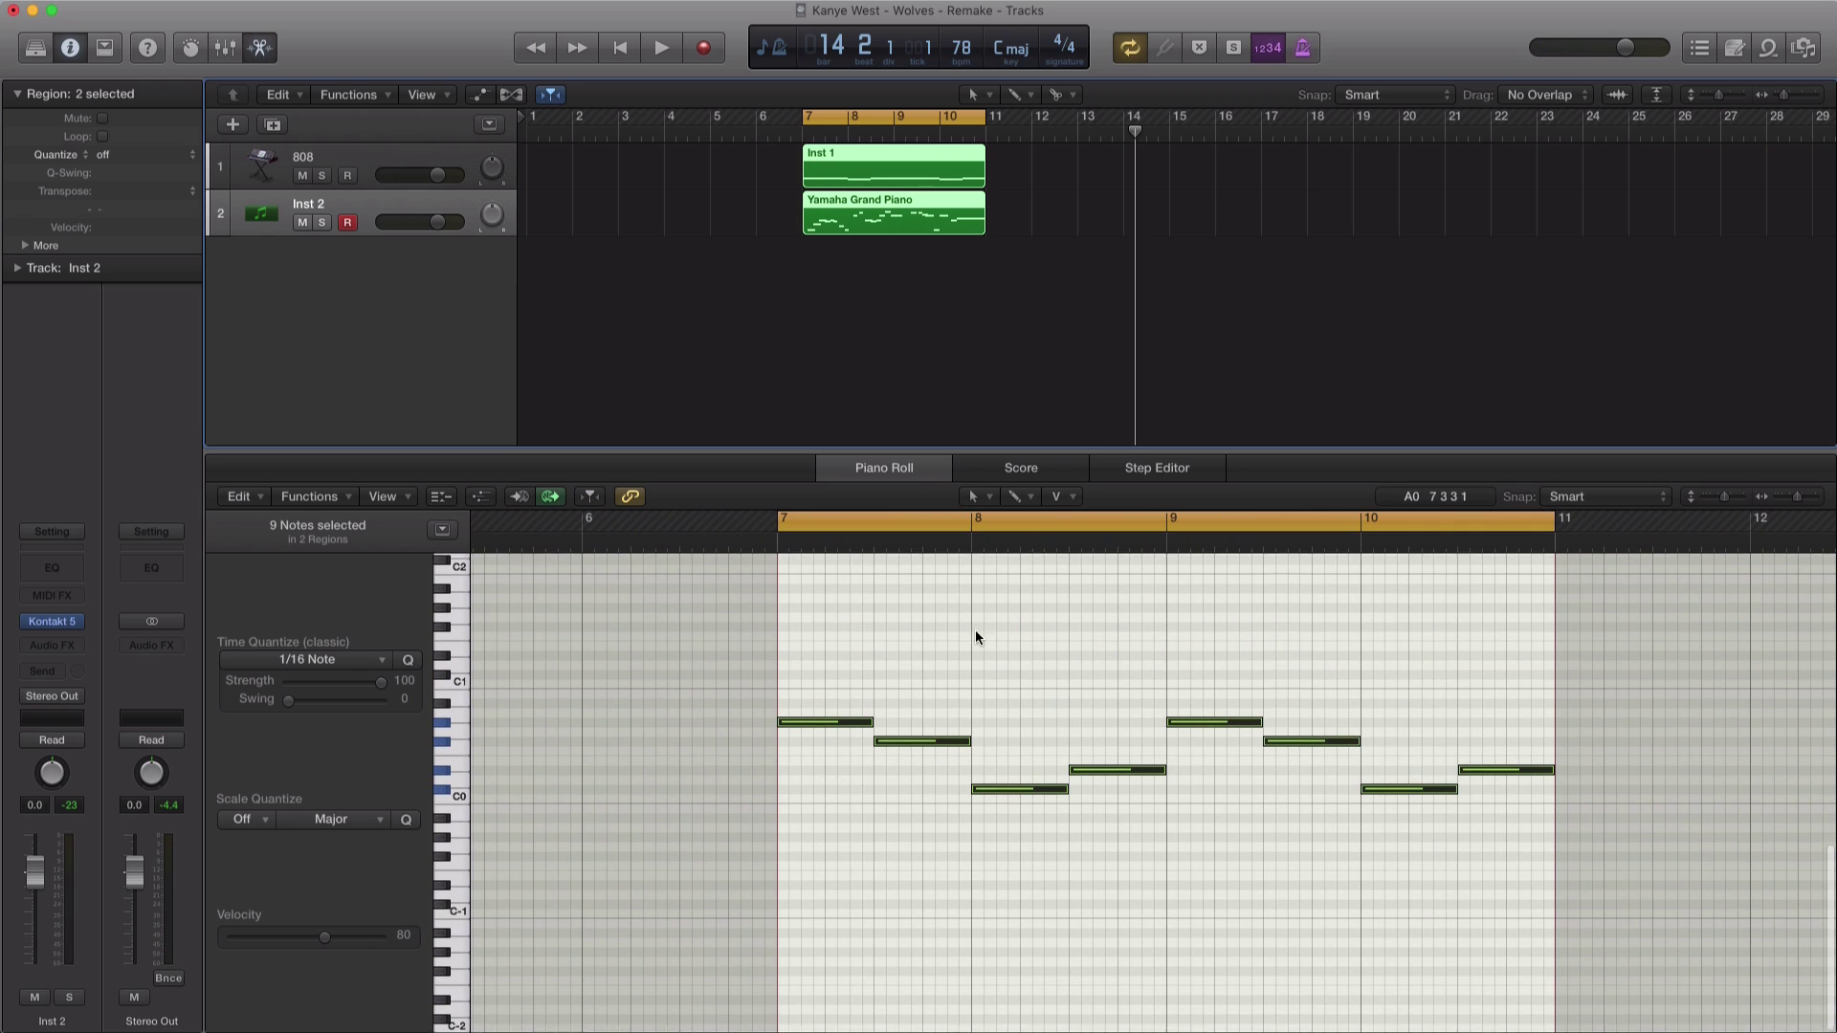
click(935, 228)
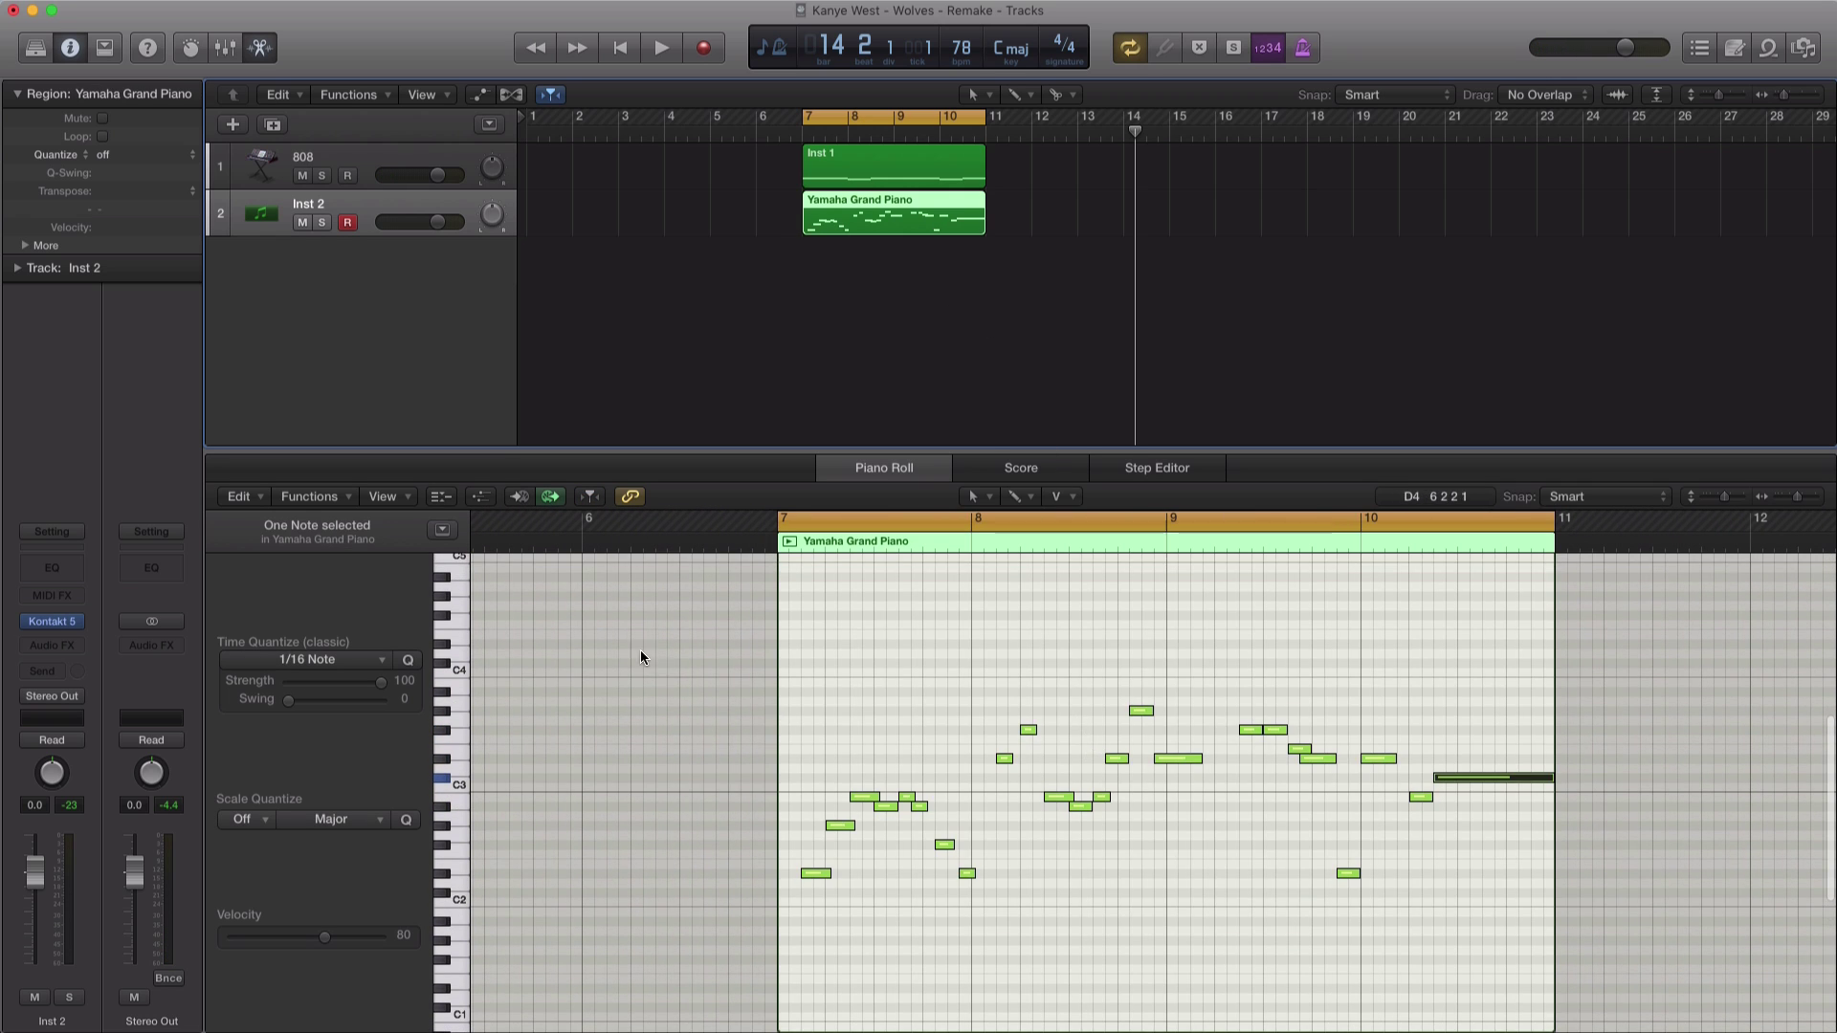
drag(635, 652, 1631, 917)
key(shift+alt+Up)
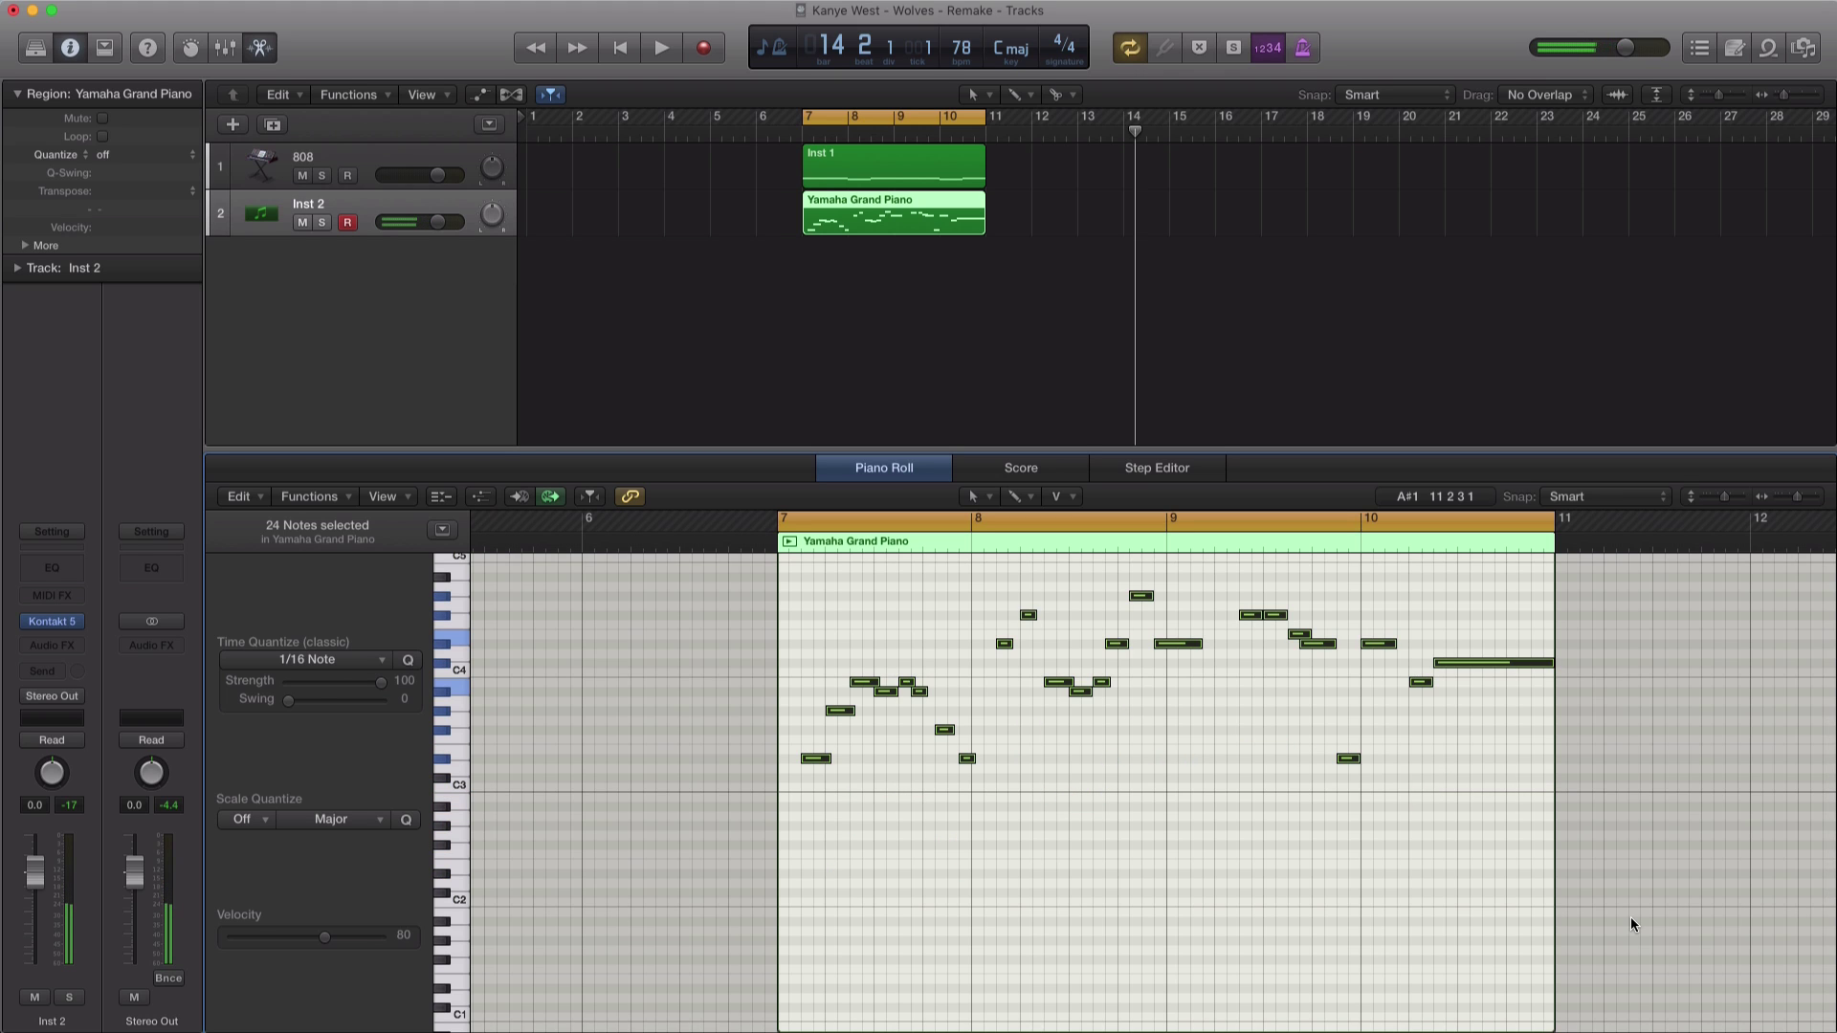
key(space)
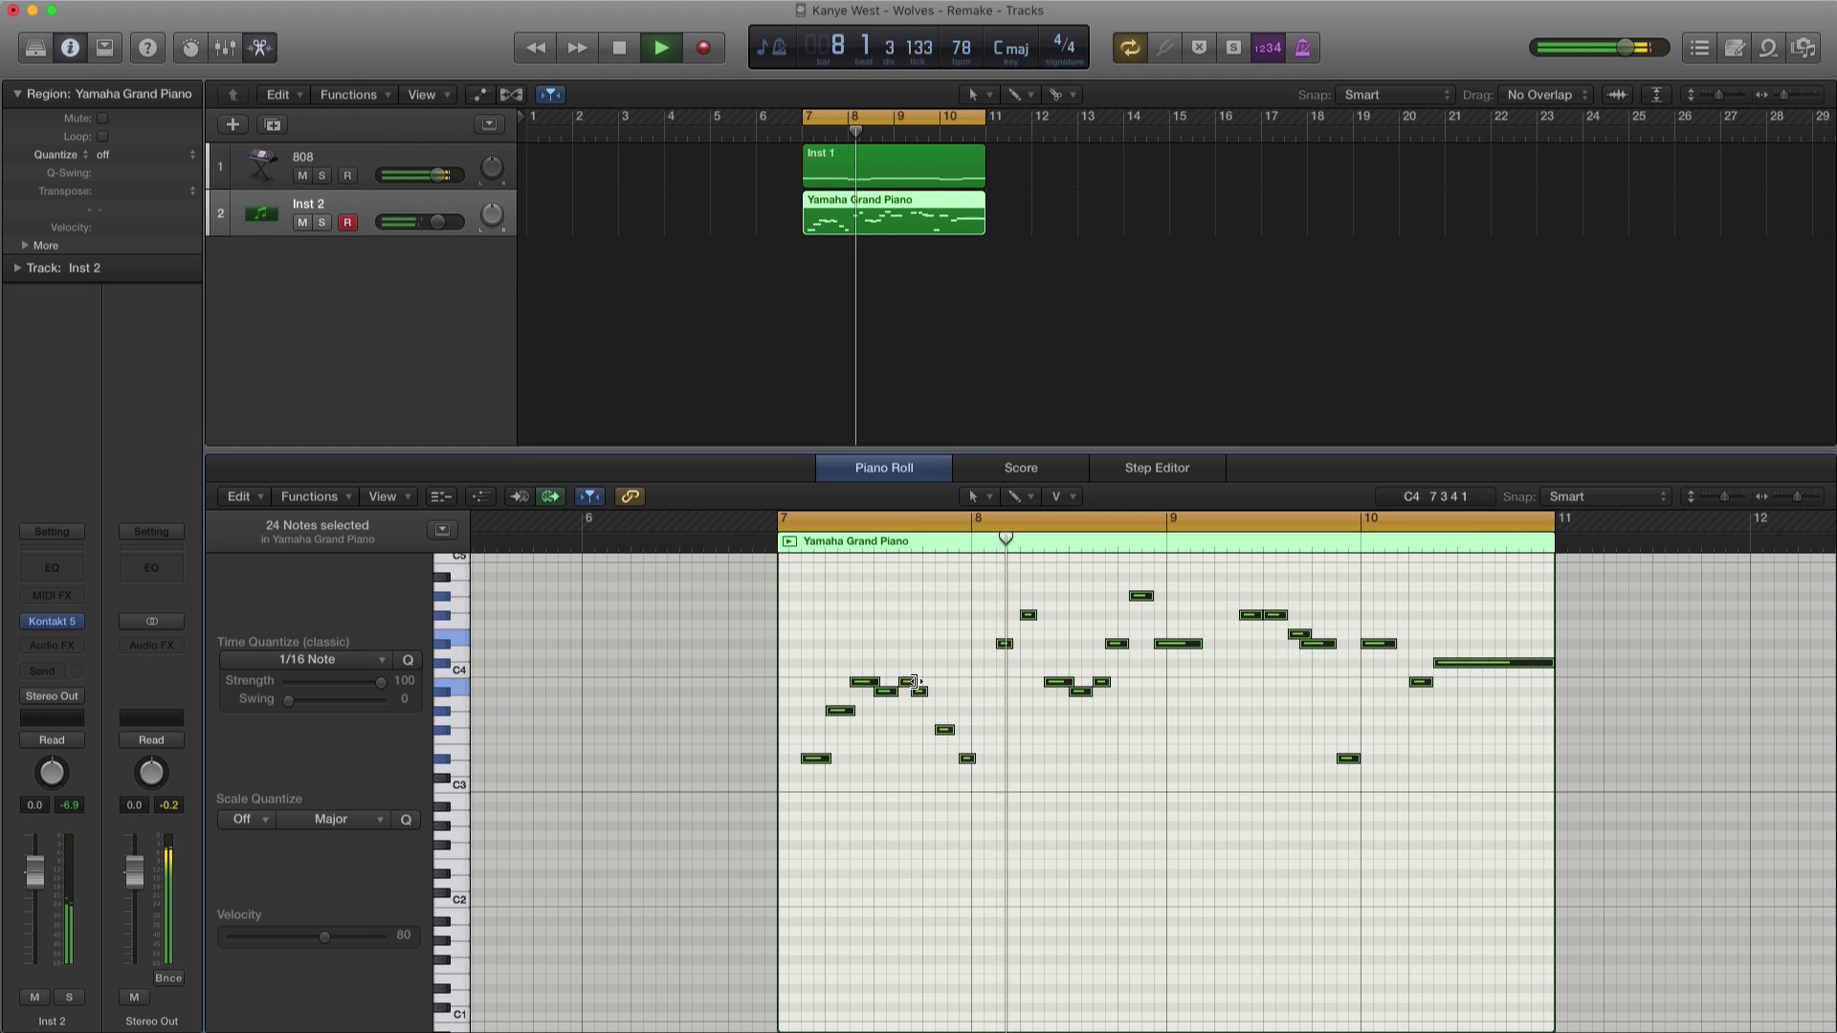
Step: Lengthen all melody notes slightly so they overlap, shorten the first F#4 in bar 9 to meet the F#4 after it, and stop playback
drag(916, 682, 939, 690)
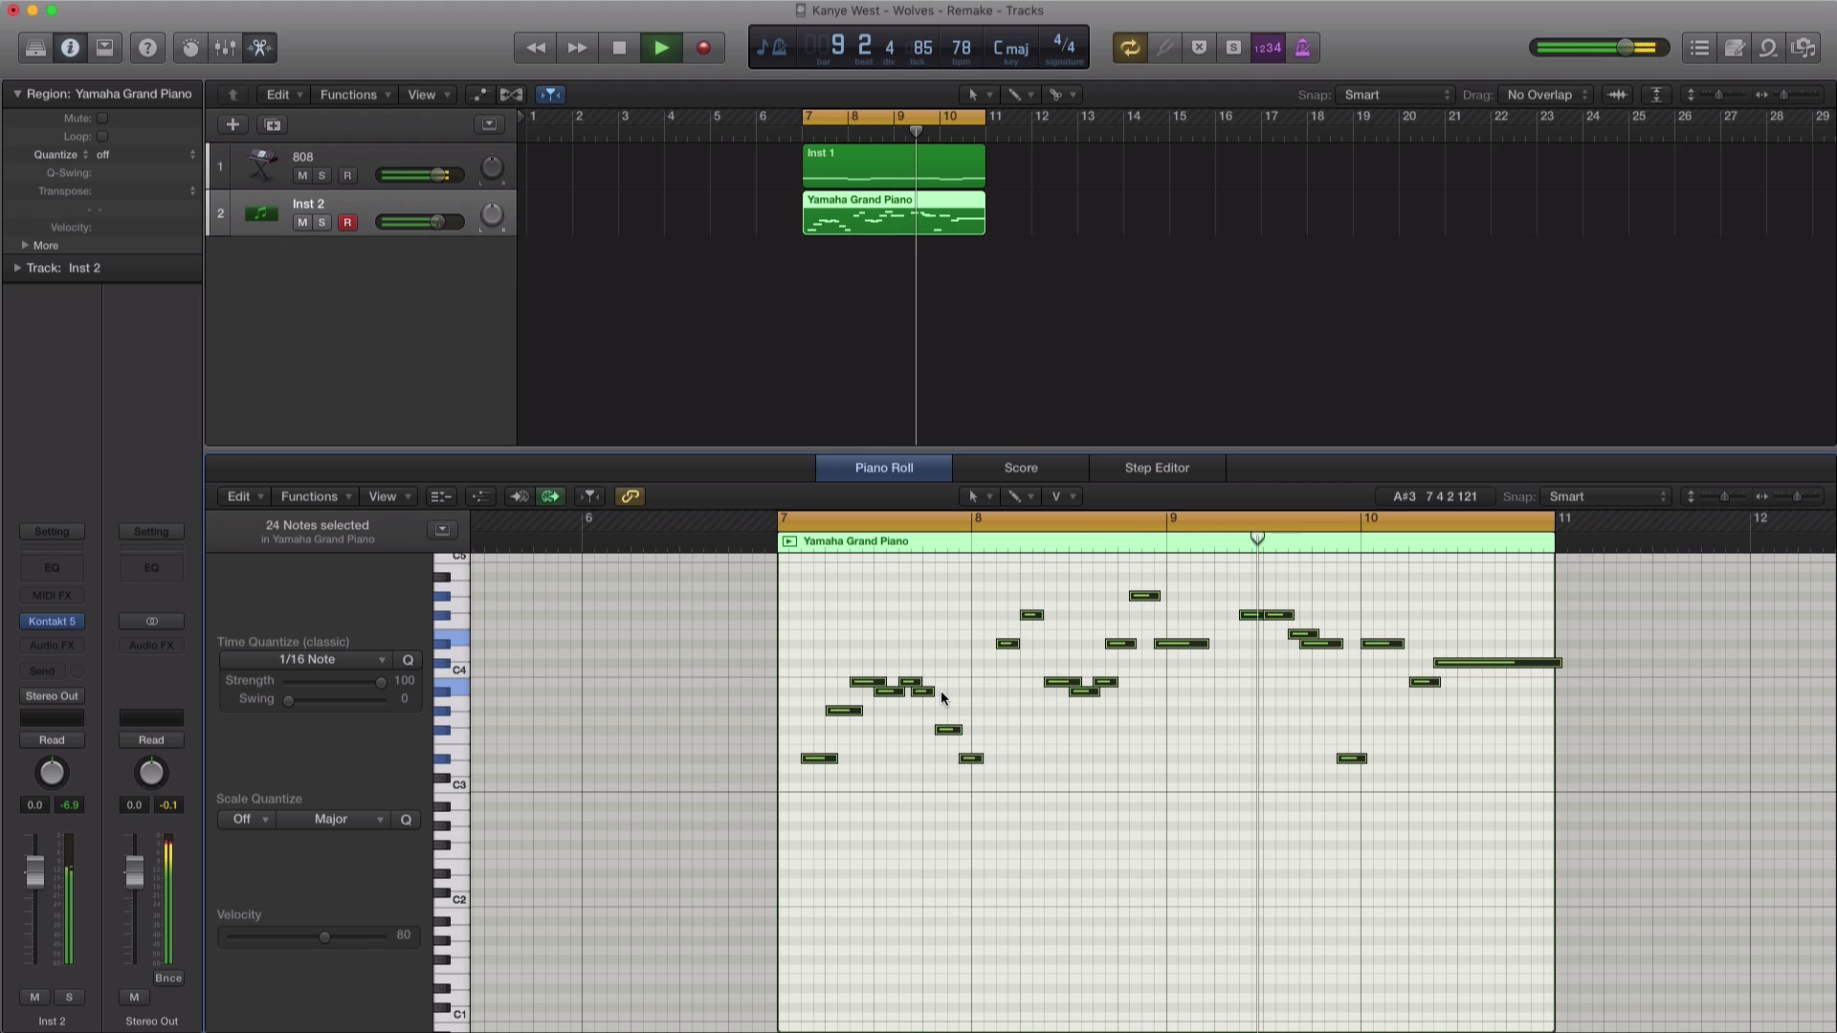
click(1248, 615)
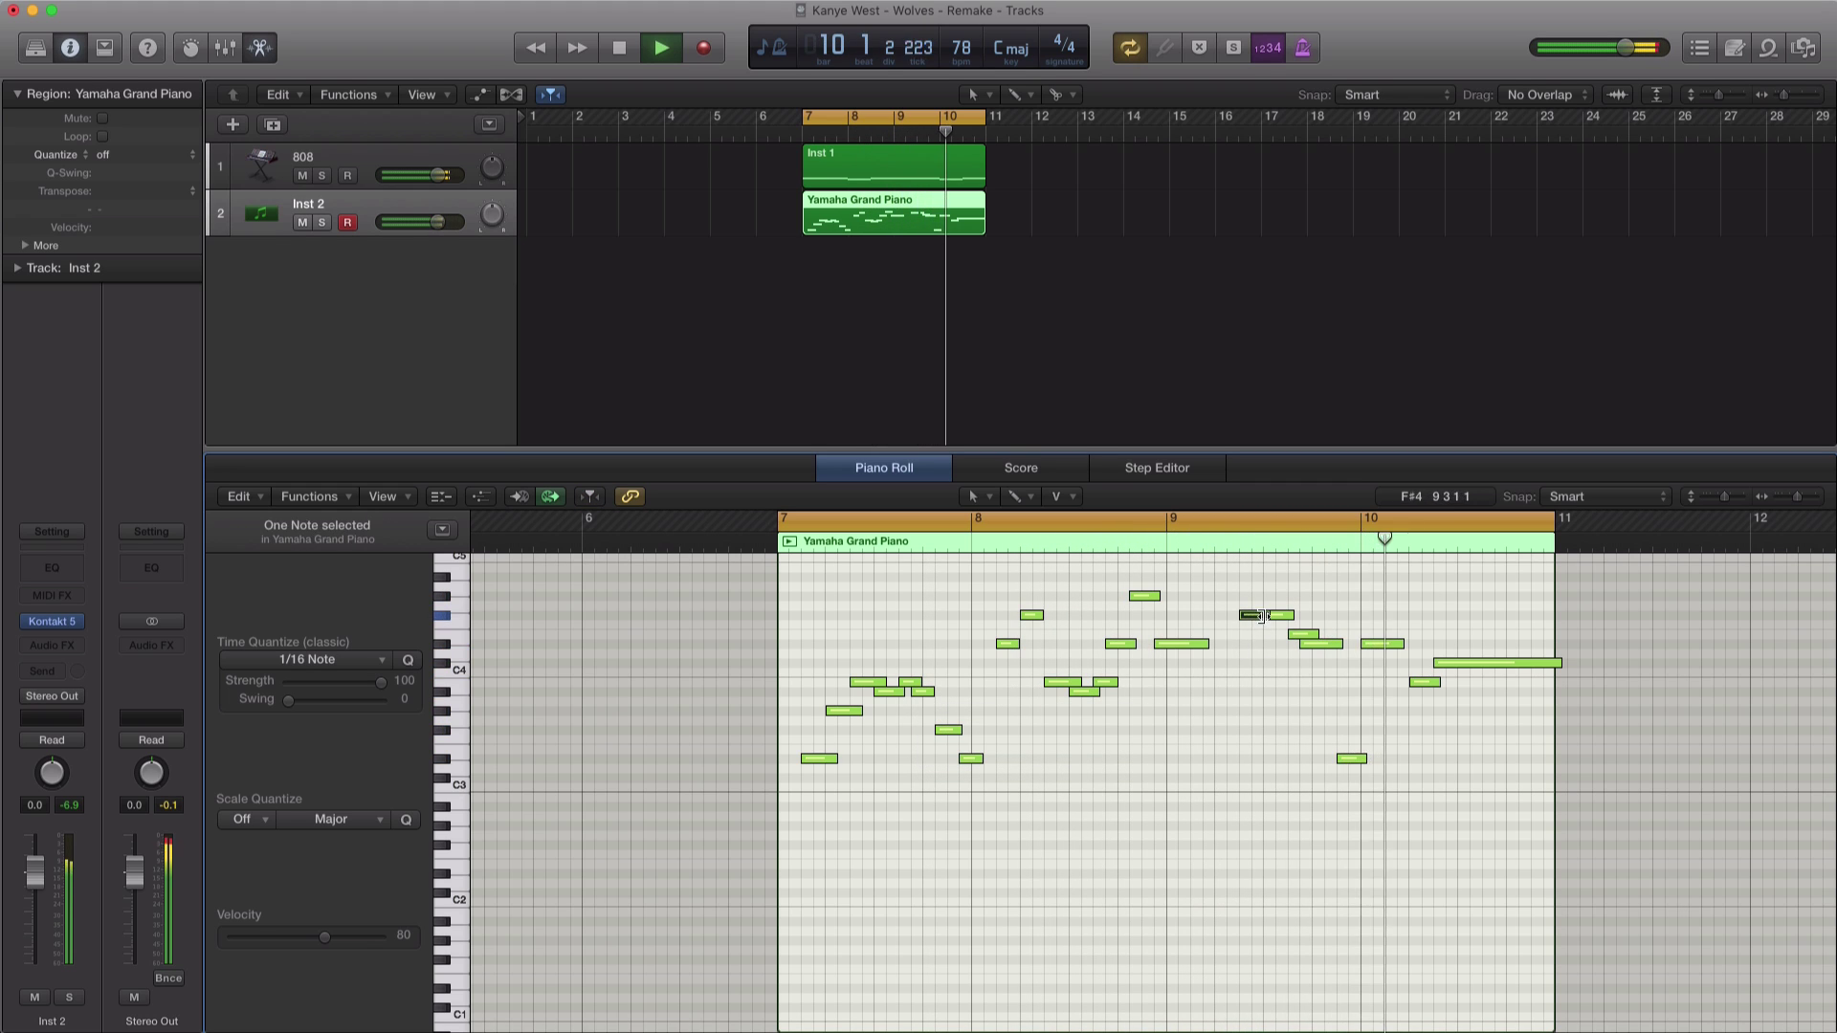
drag(1261, 615, 1259, 616)
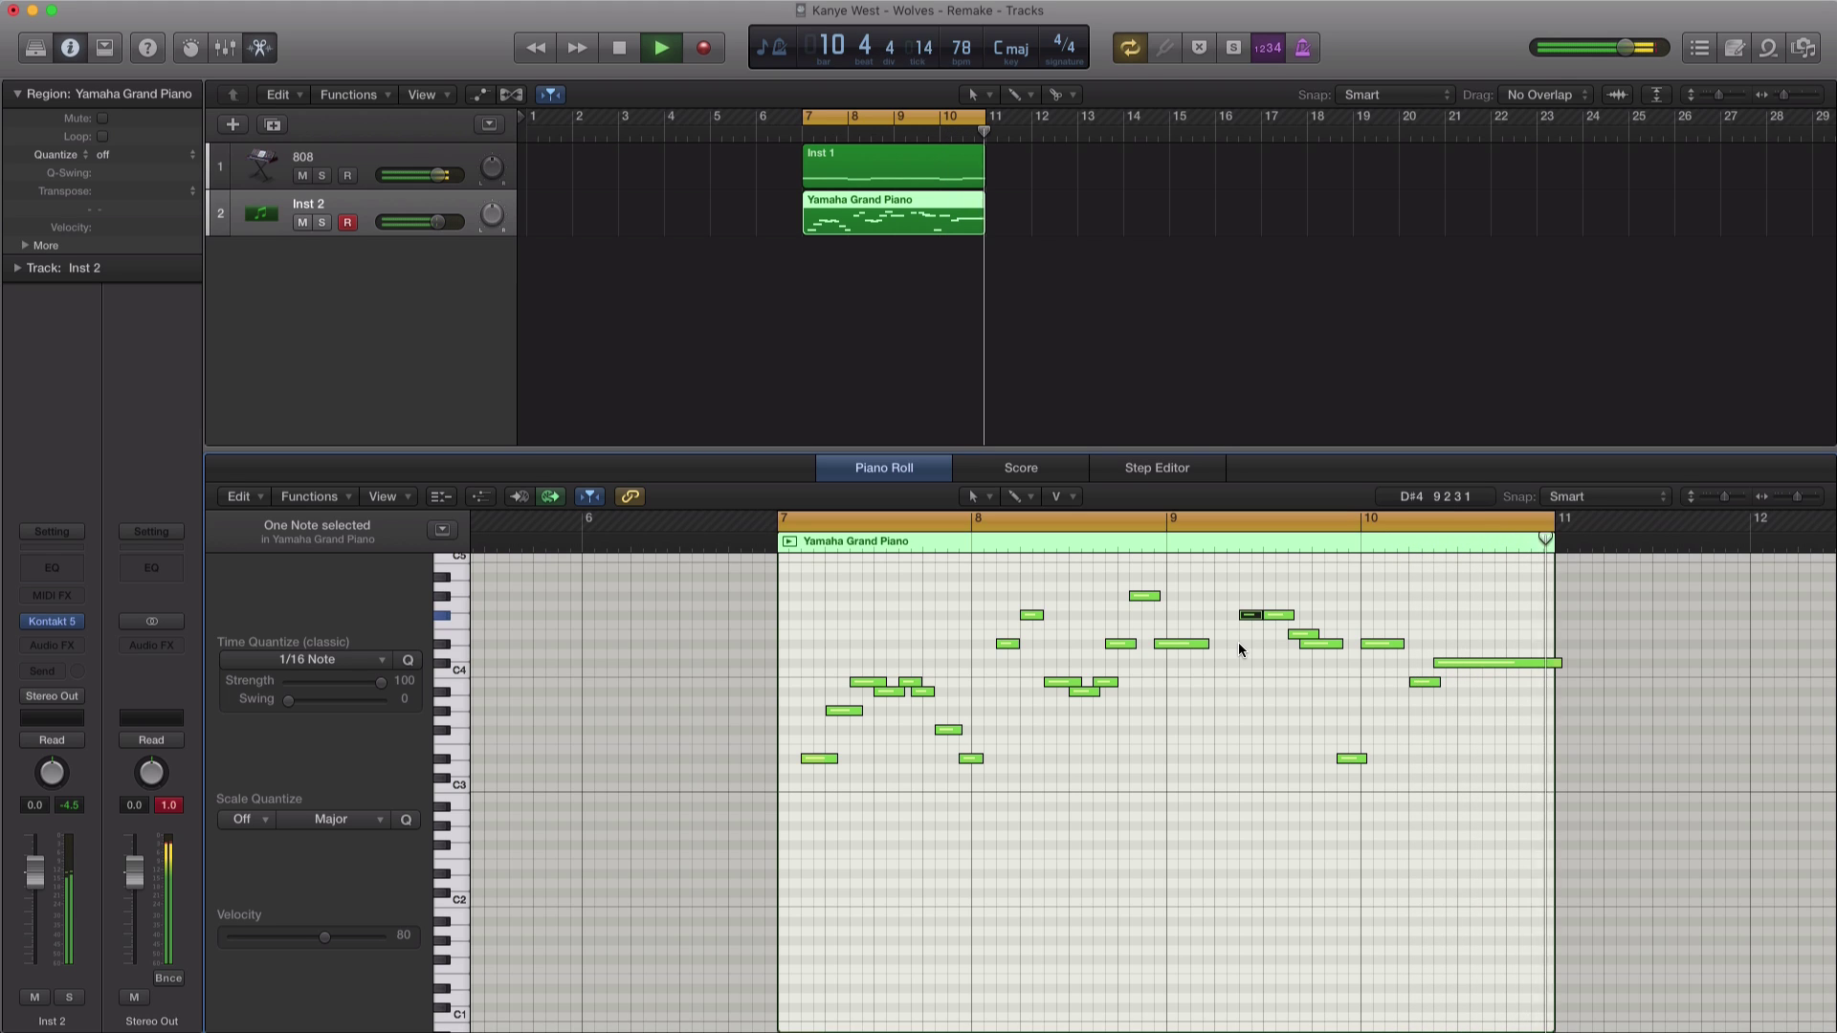
key(space)
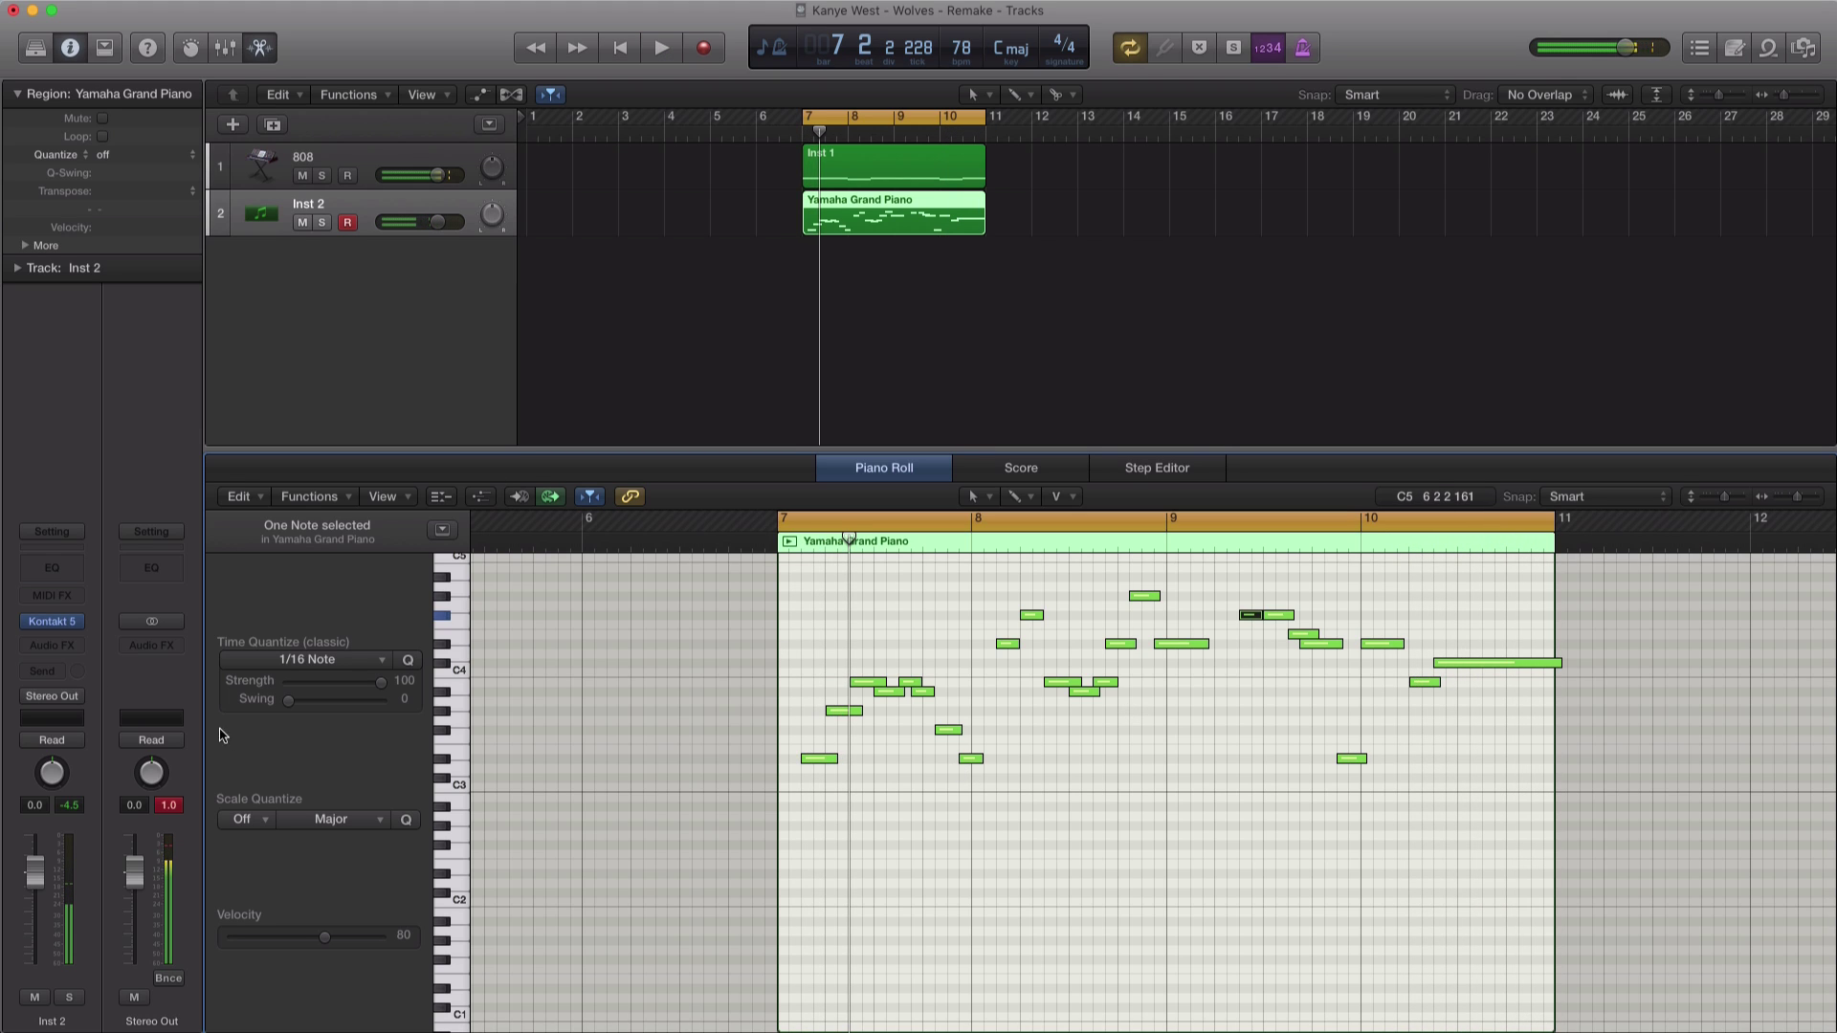
Step: Set the soprano patch's attack to 14 and lower its instrument volume in Kontakt, checking its FX rack along the way
click(70, 626)
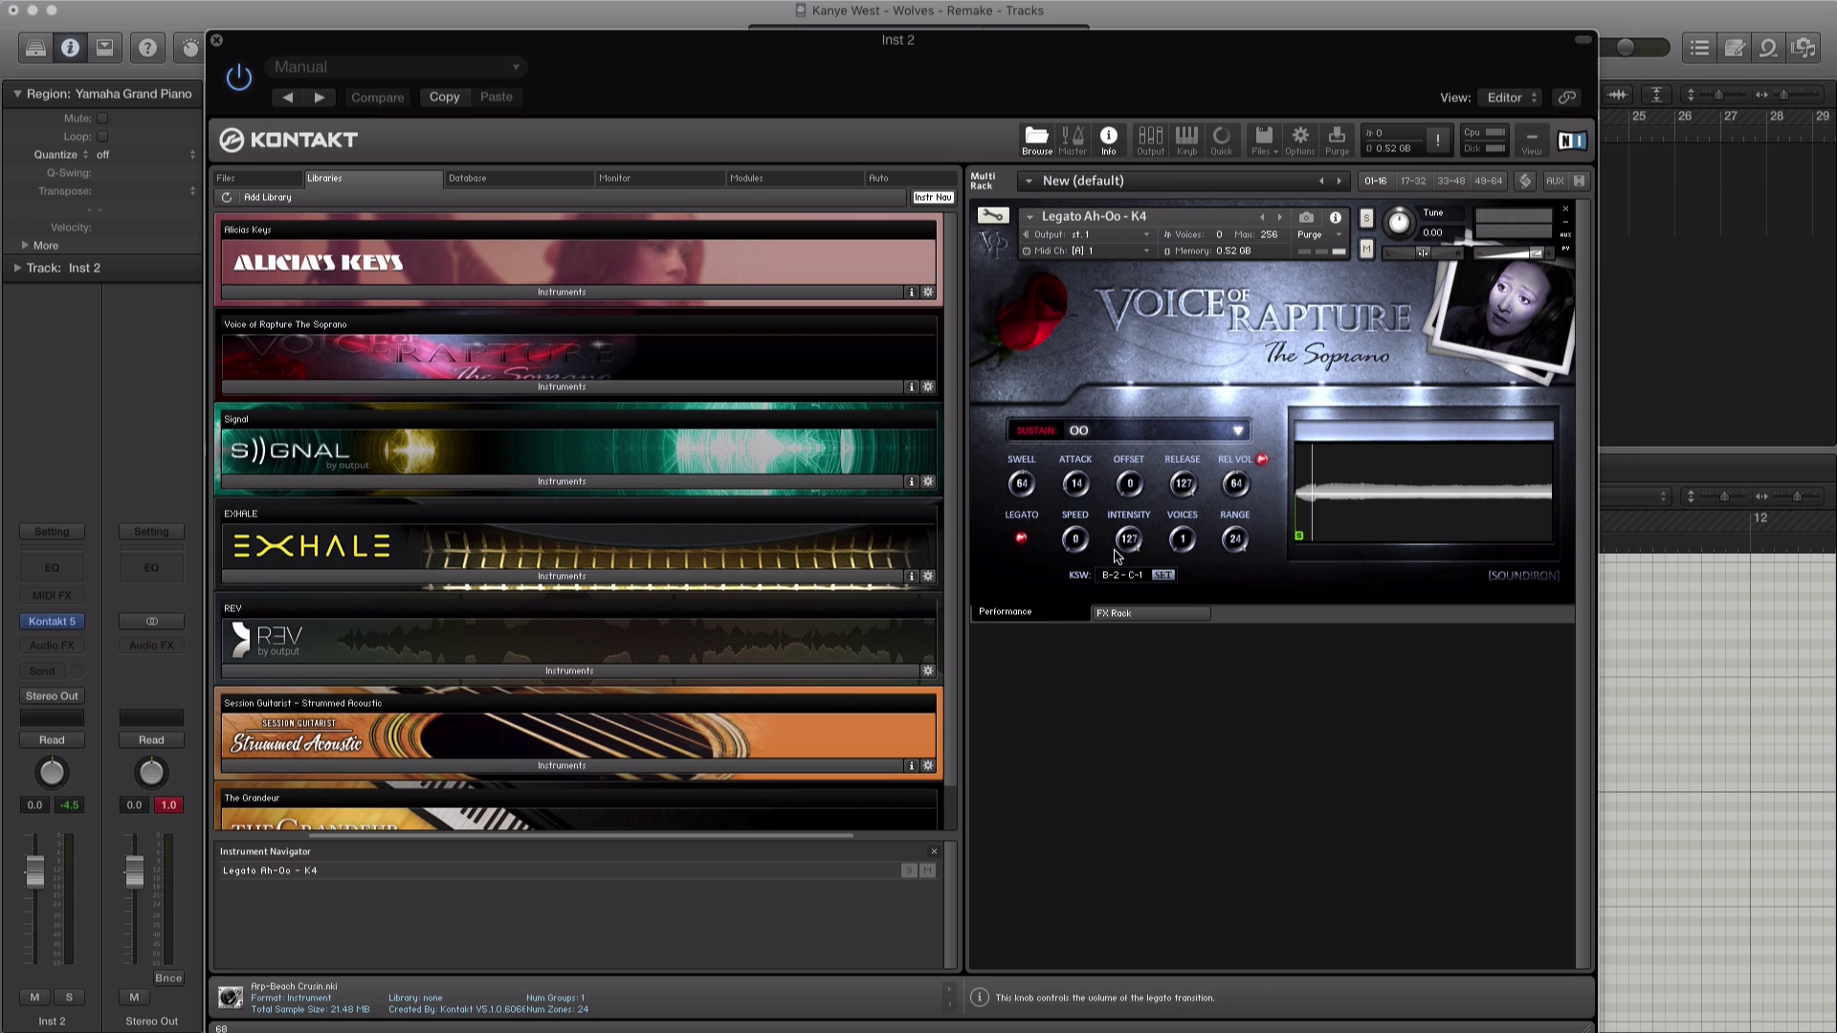
click(1147, 622)
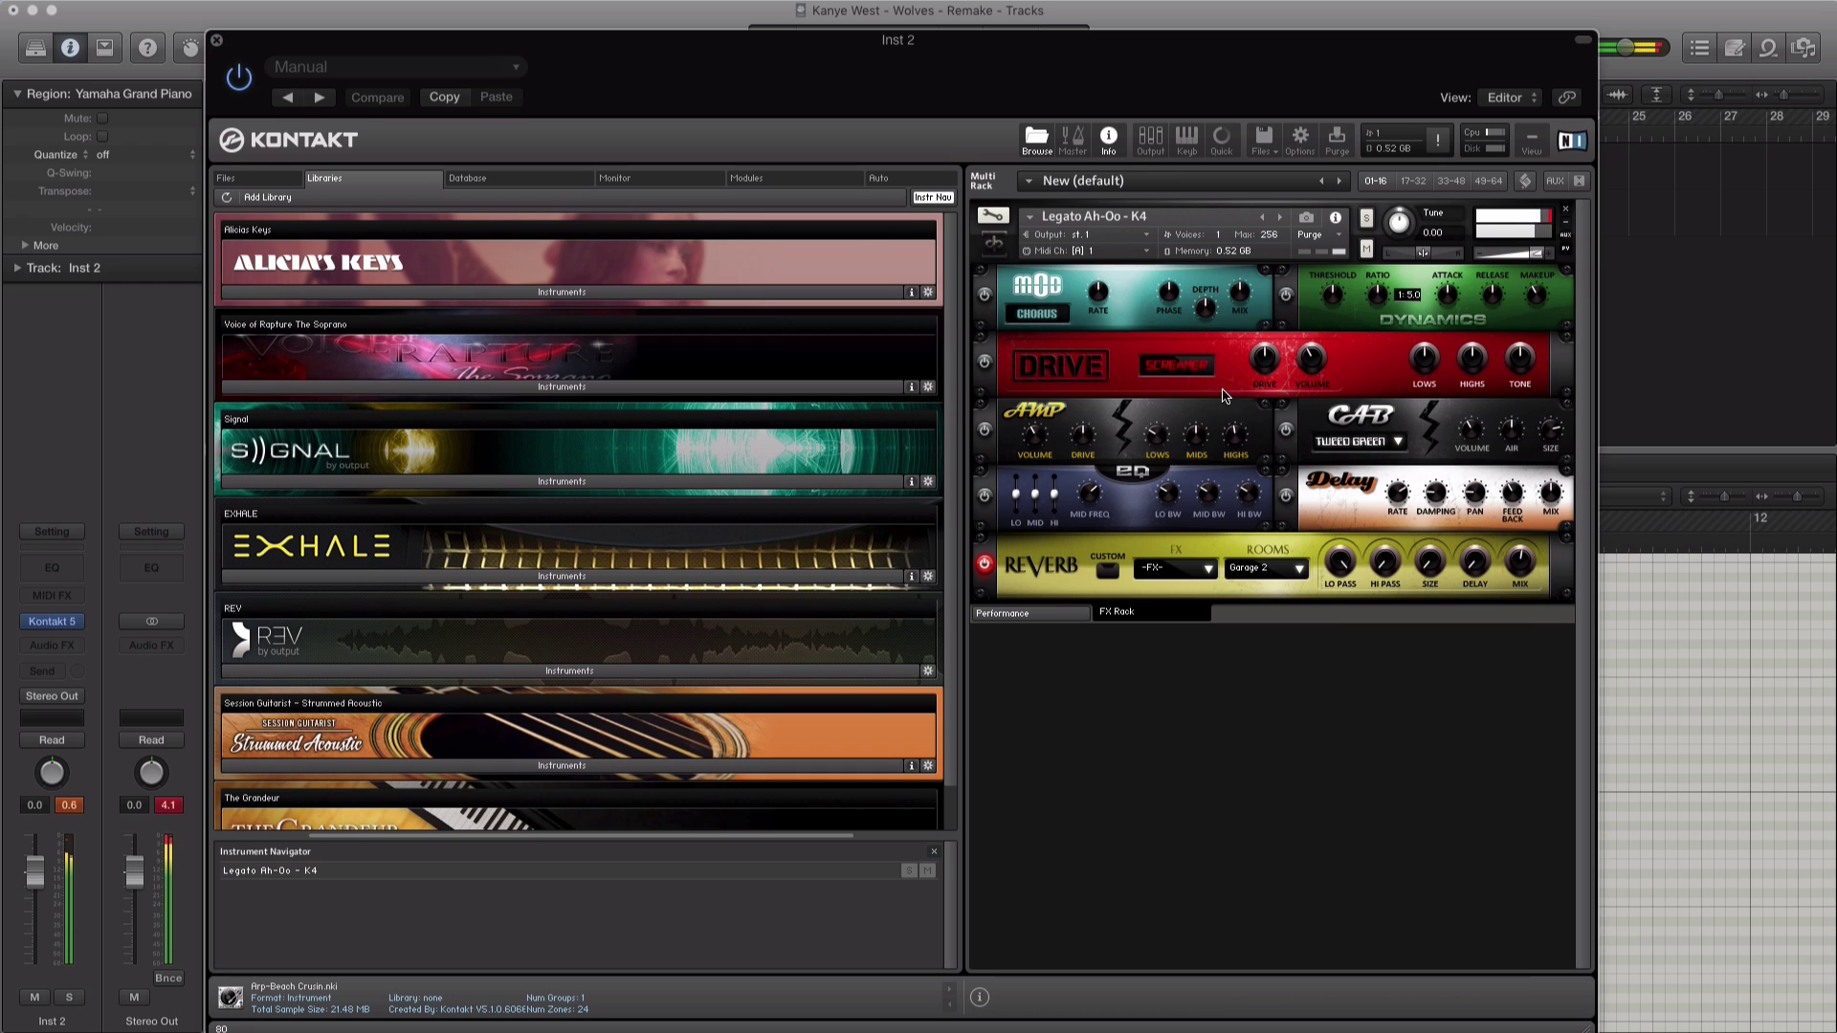
click(1029, 613)
drag(1535, 253, 1524, 266)
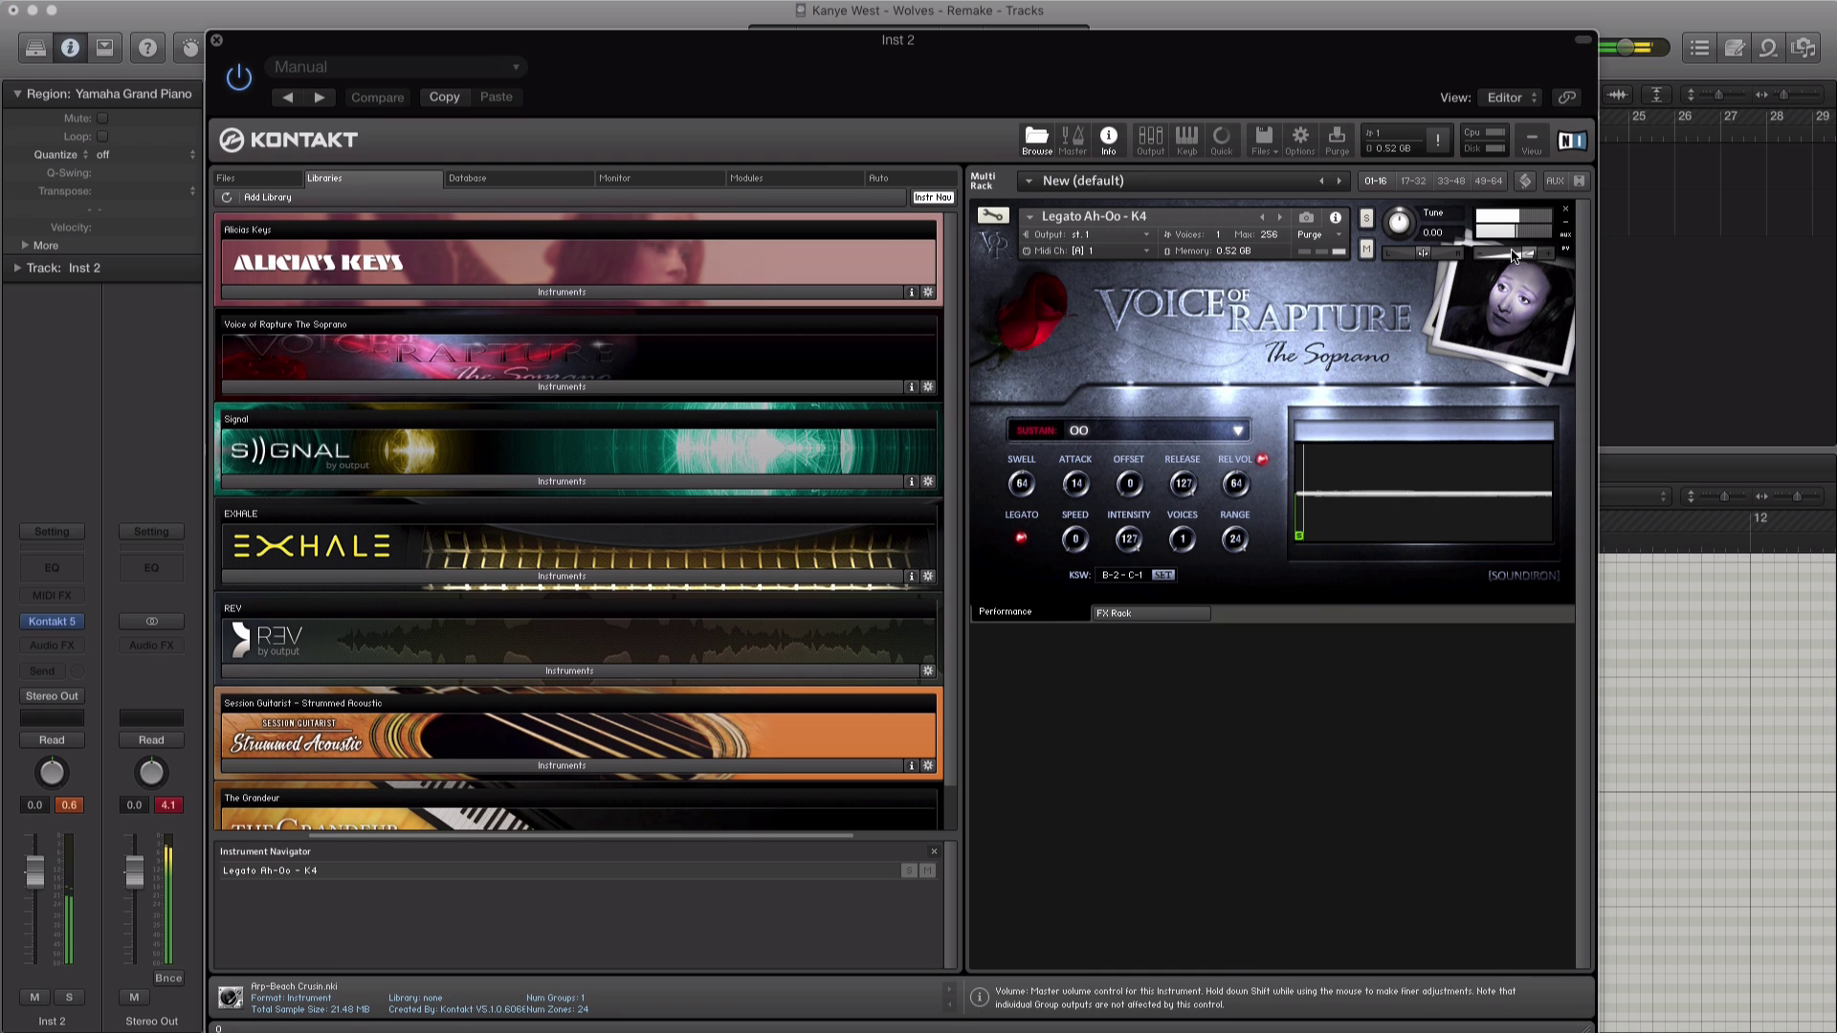
click(216, 41)
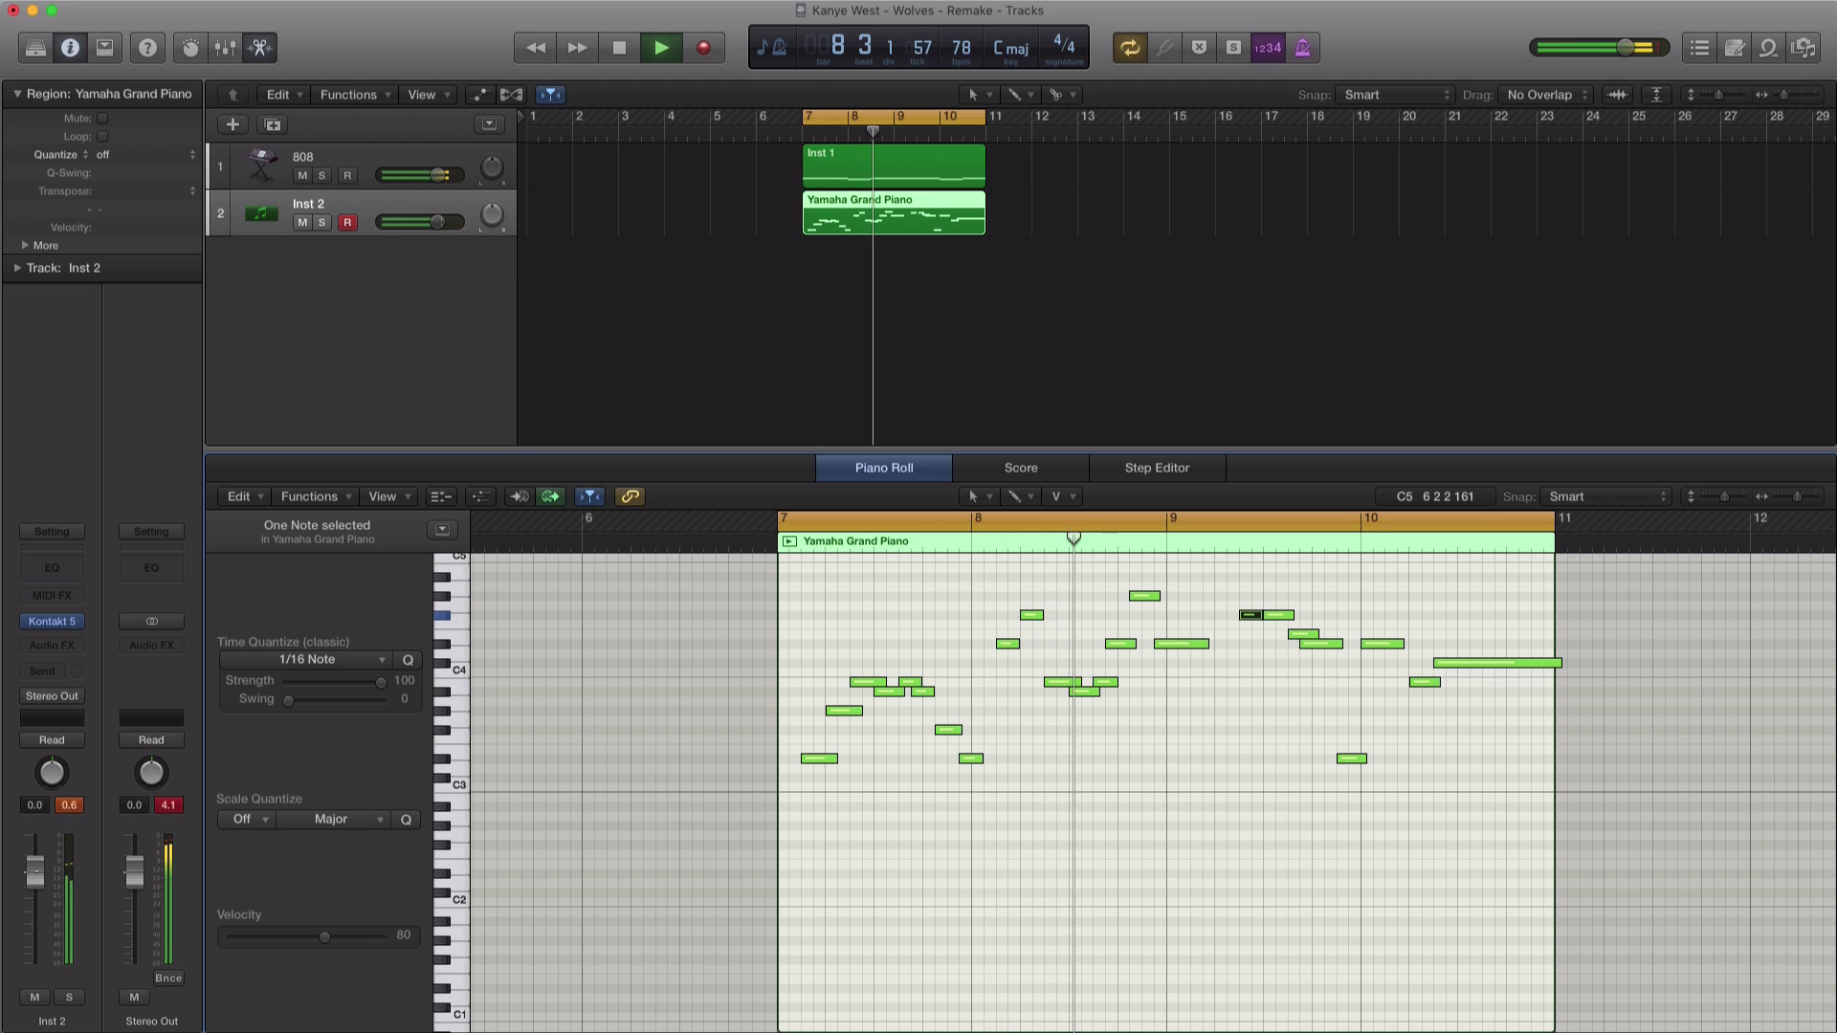
Step: Lower the Inst 2 channel fader to -0.7 dB, set the Kontakt instrument volume to about 3.0 dB, and audition the loop
drag(35, 870, 38, 881)
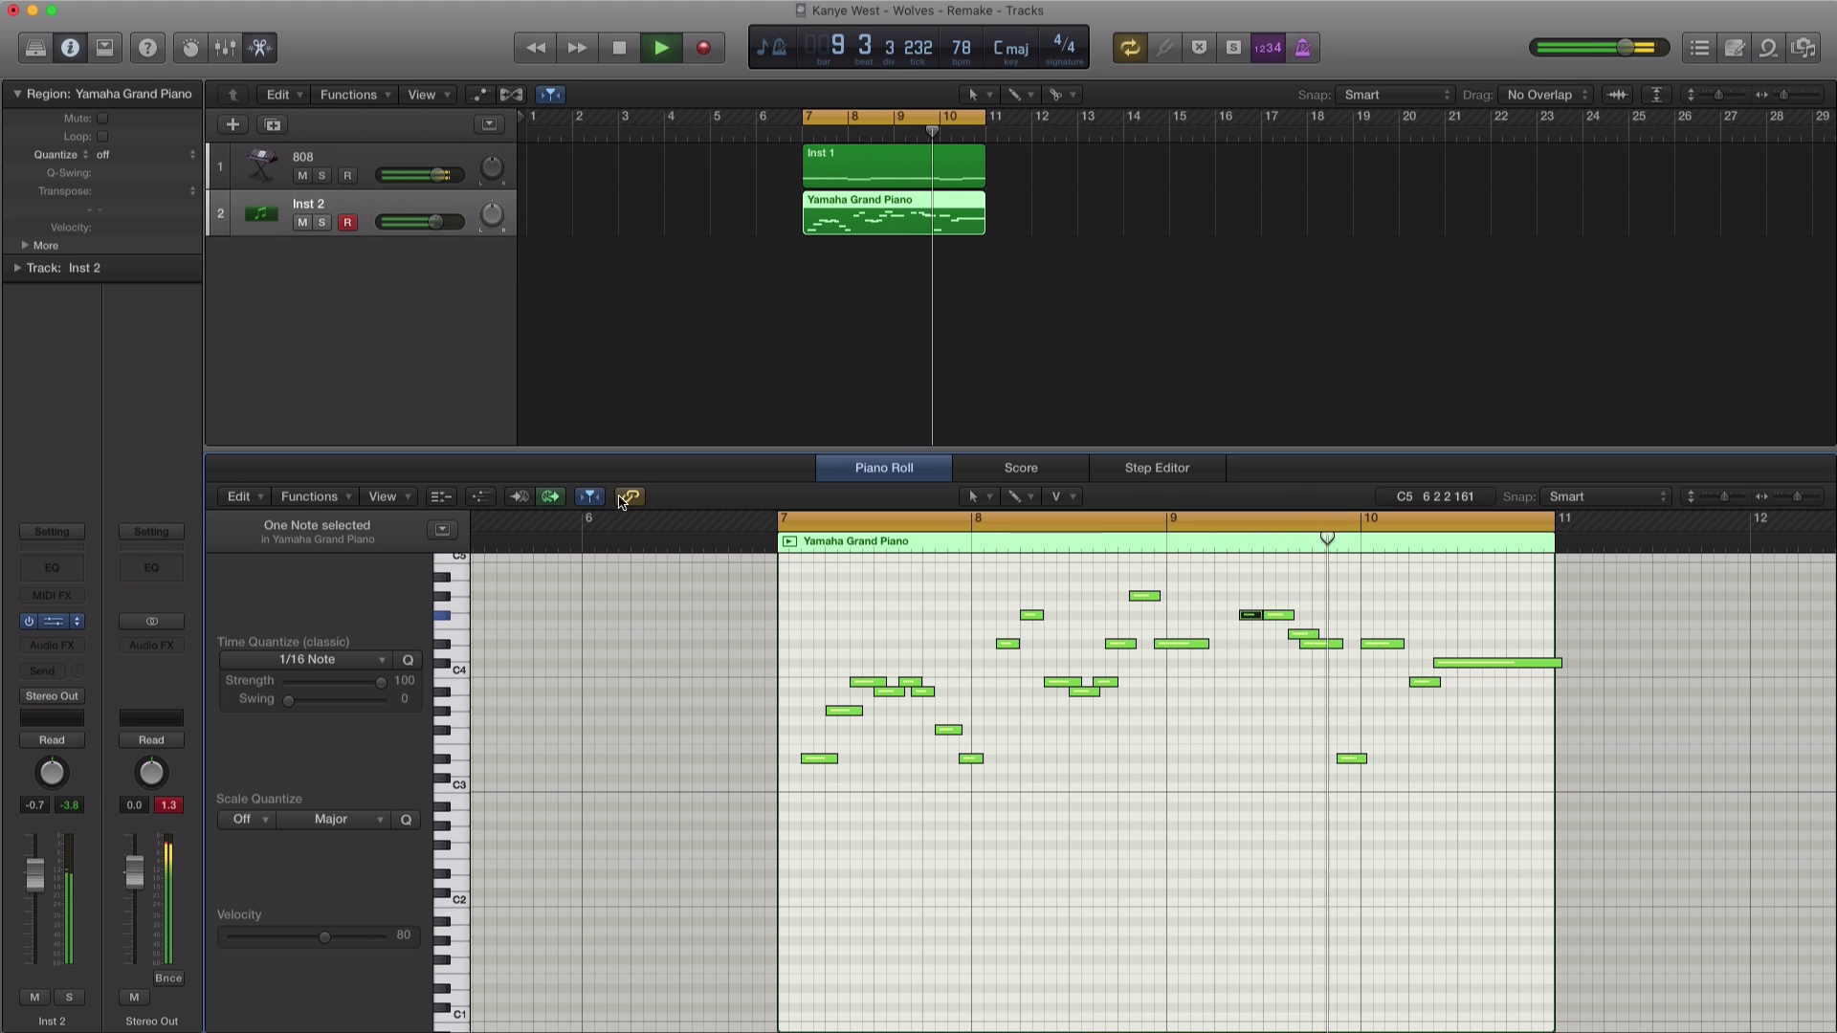
key(v)
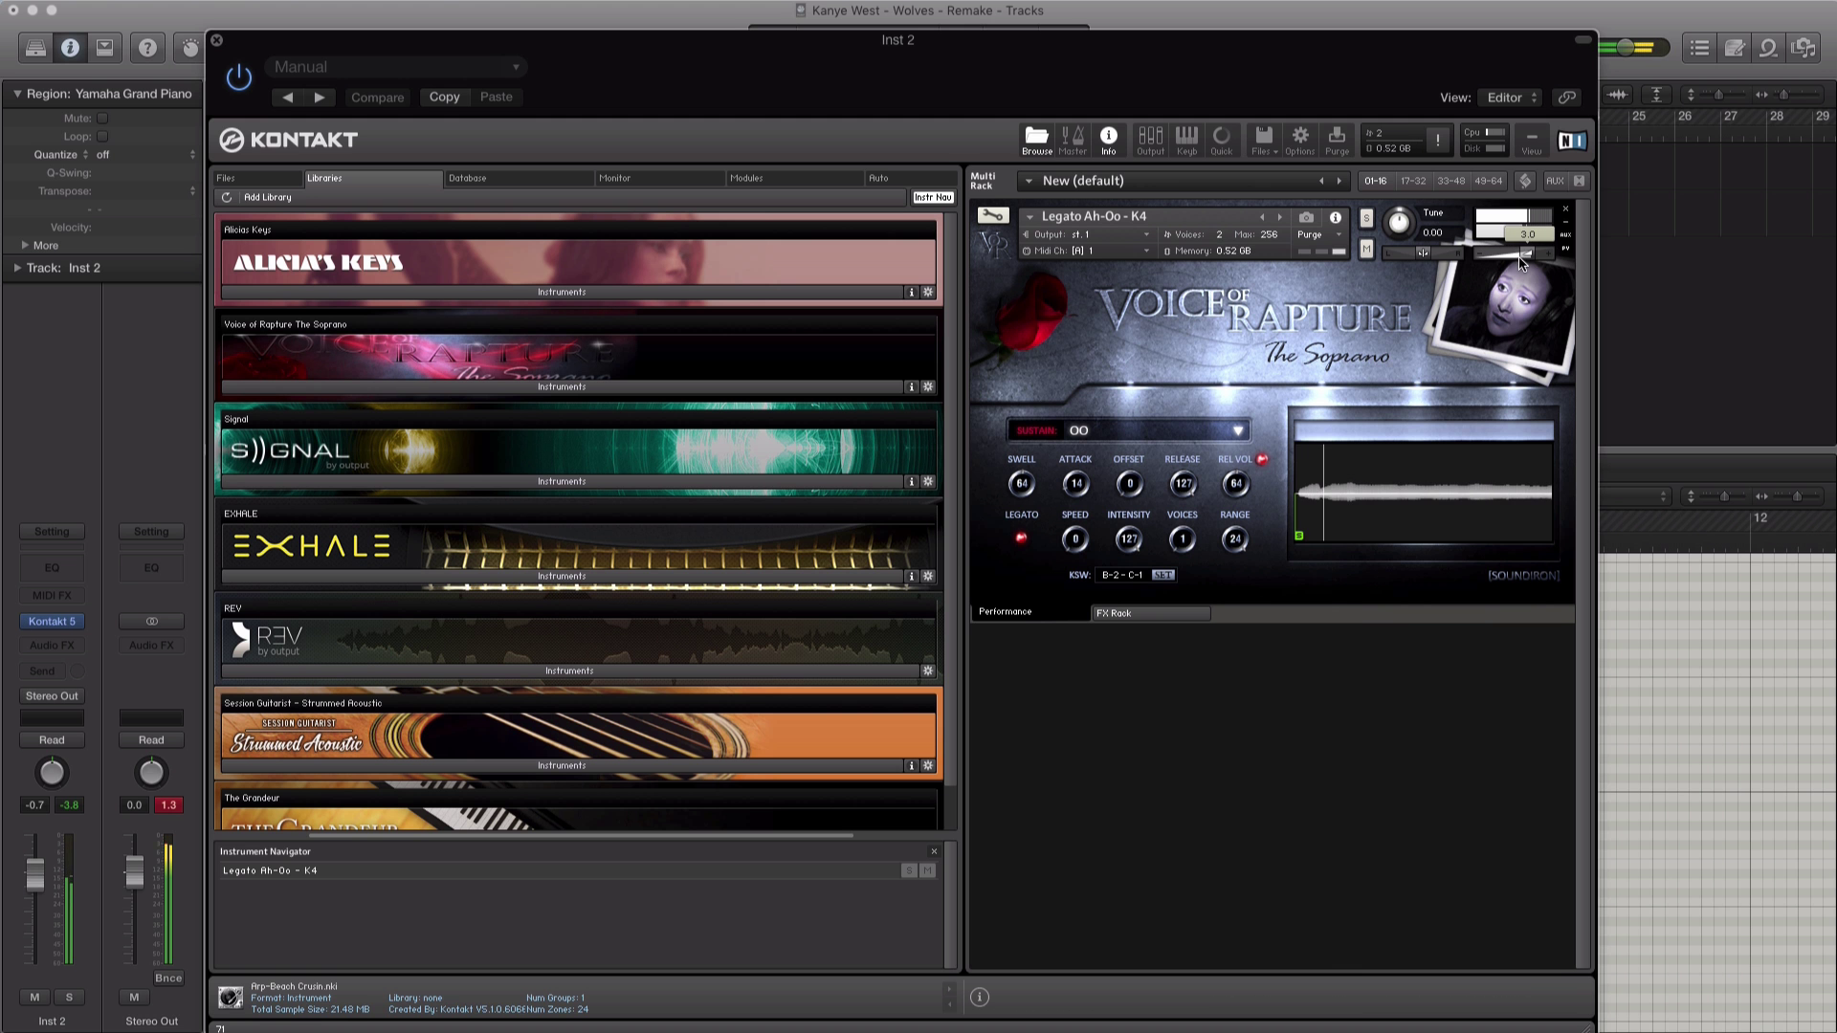
key(v)
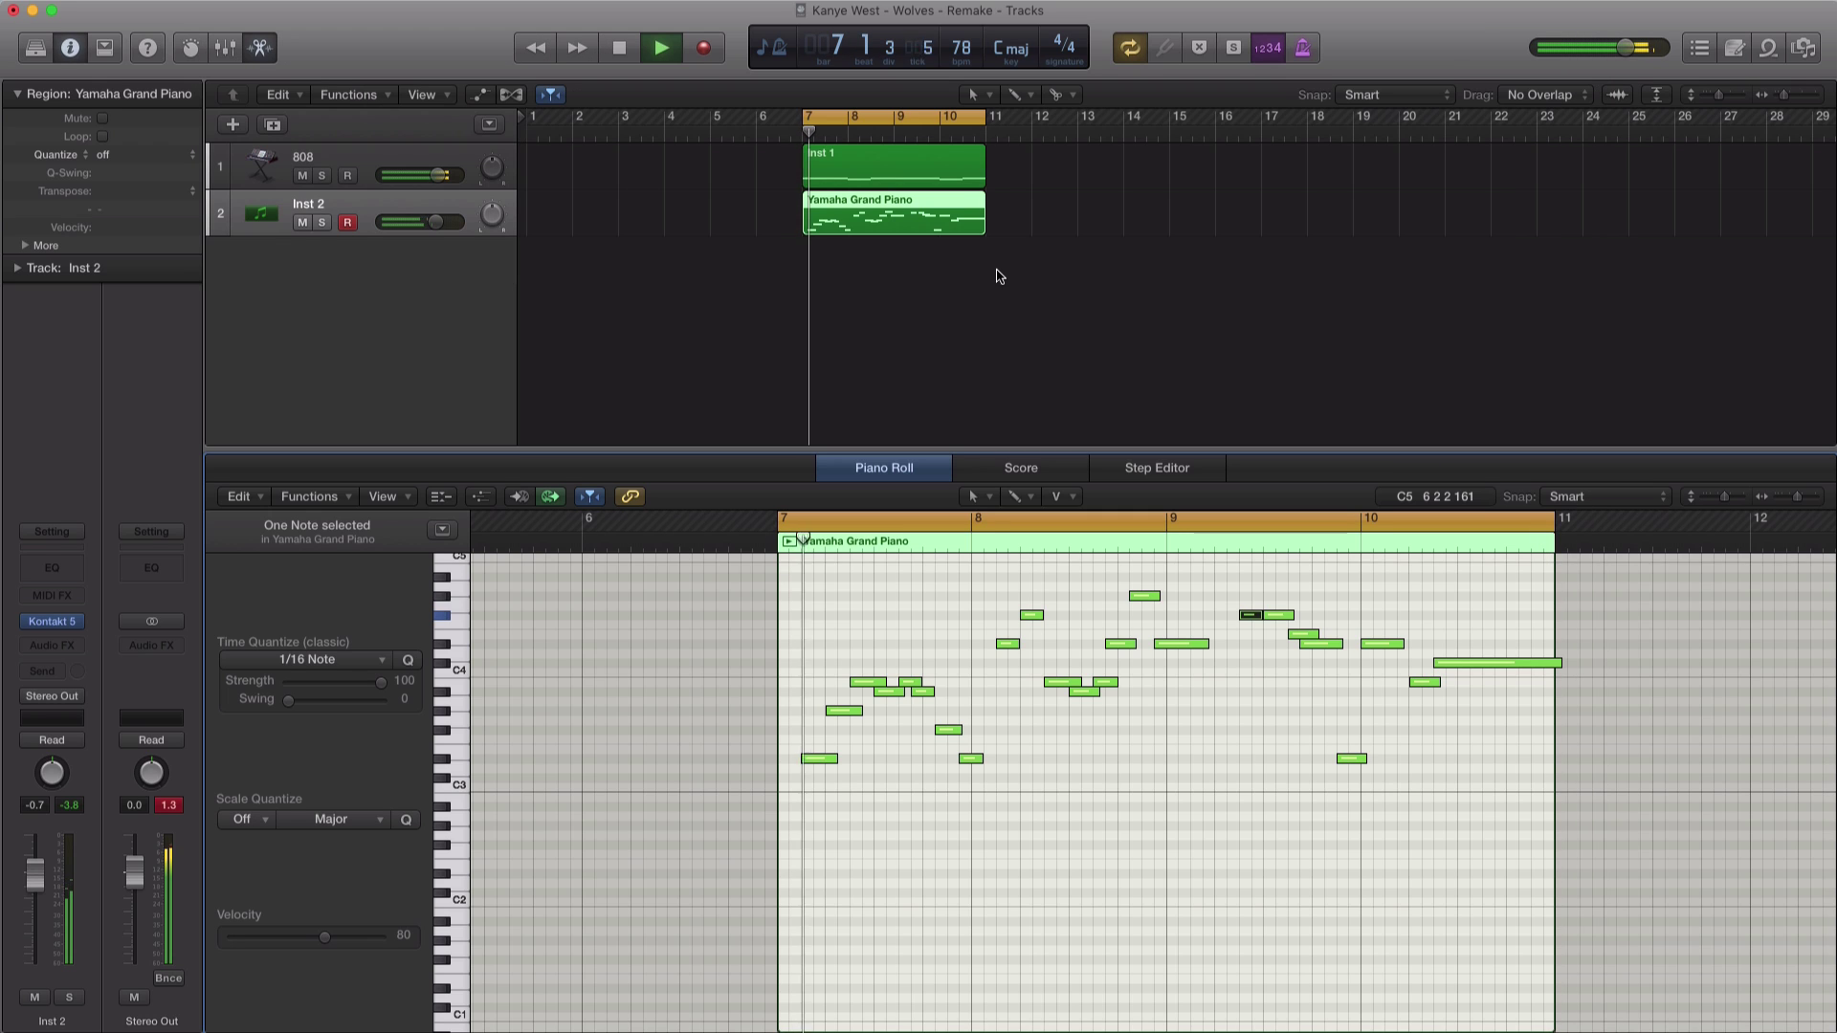
key(space)
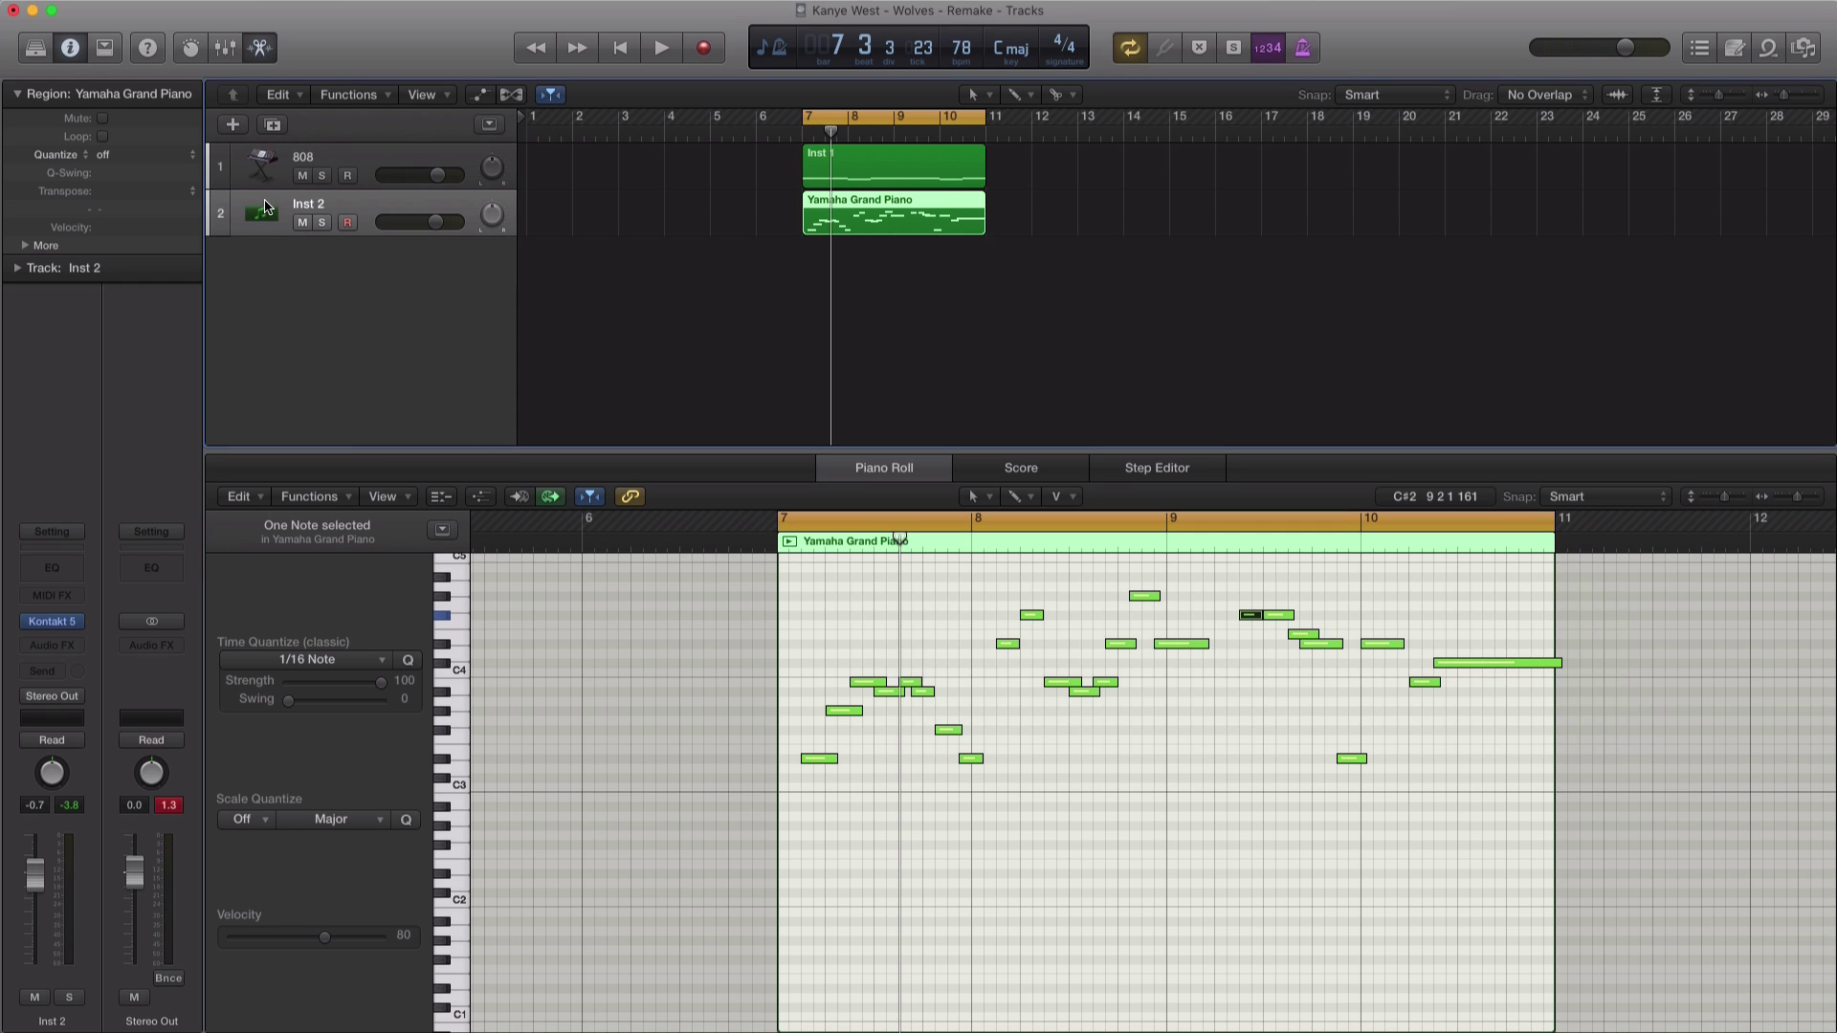
Step: Add a new software instrument track below Inst 2 and load the Liverpool Bass patch on it
double_click(273, 302)
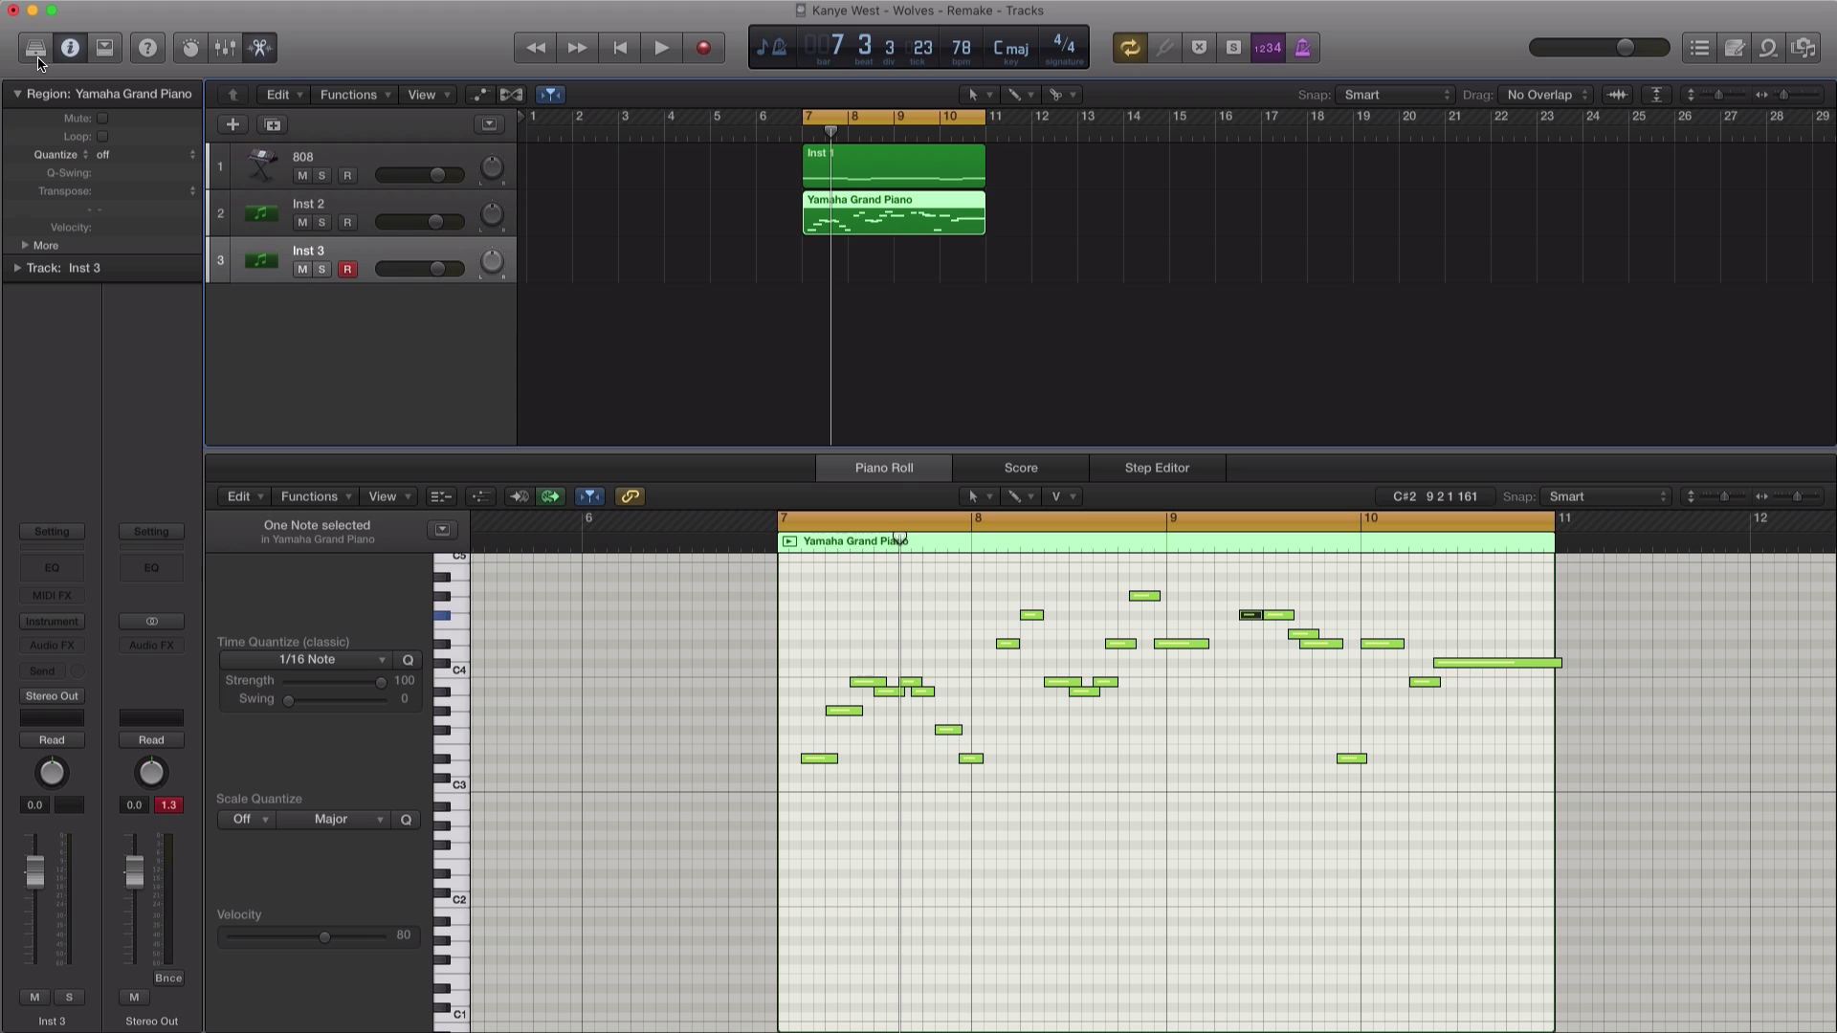
key(y)
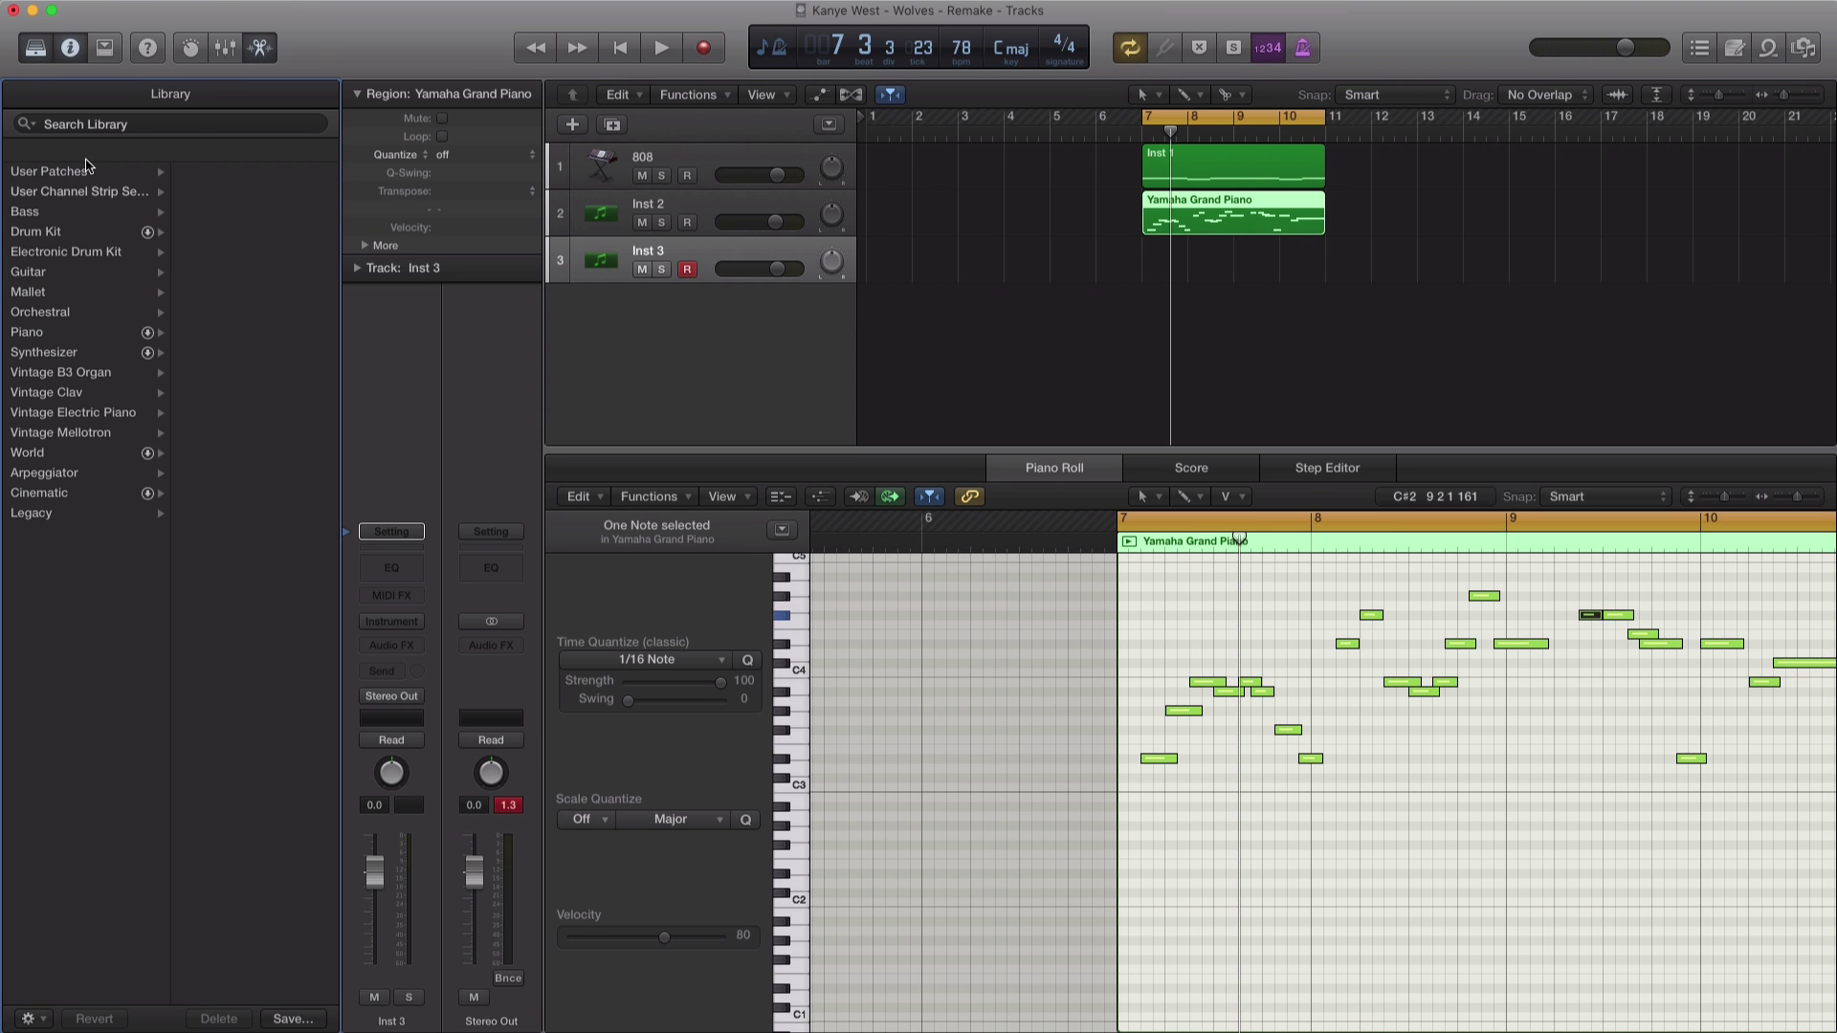
click(46, 214)
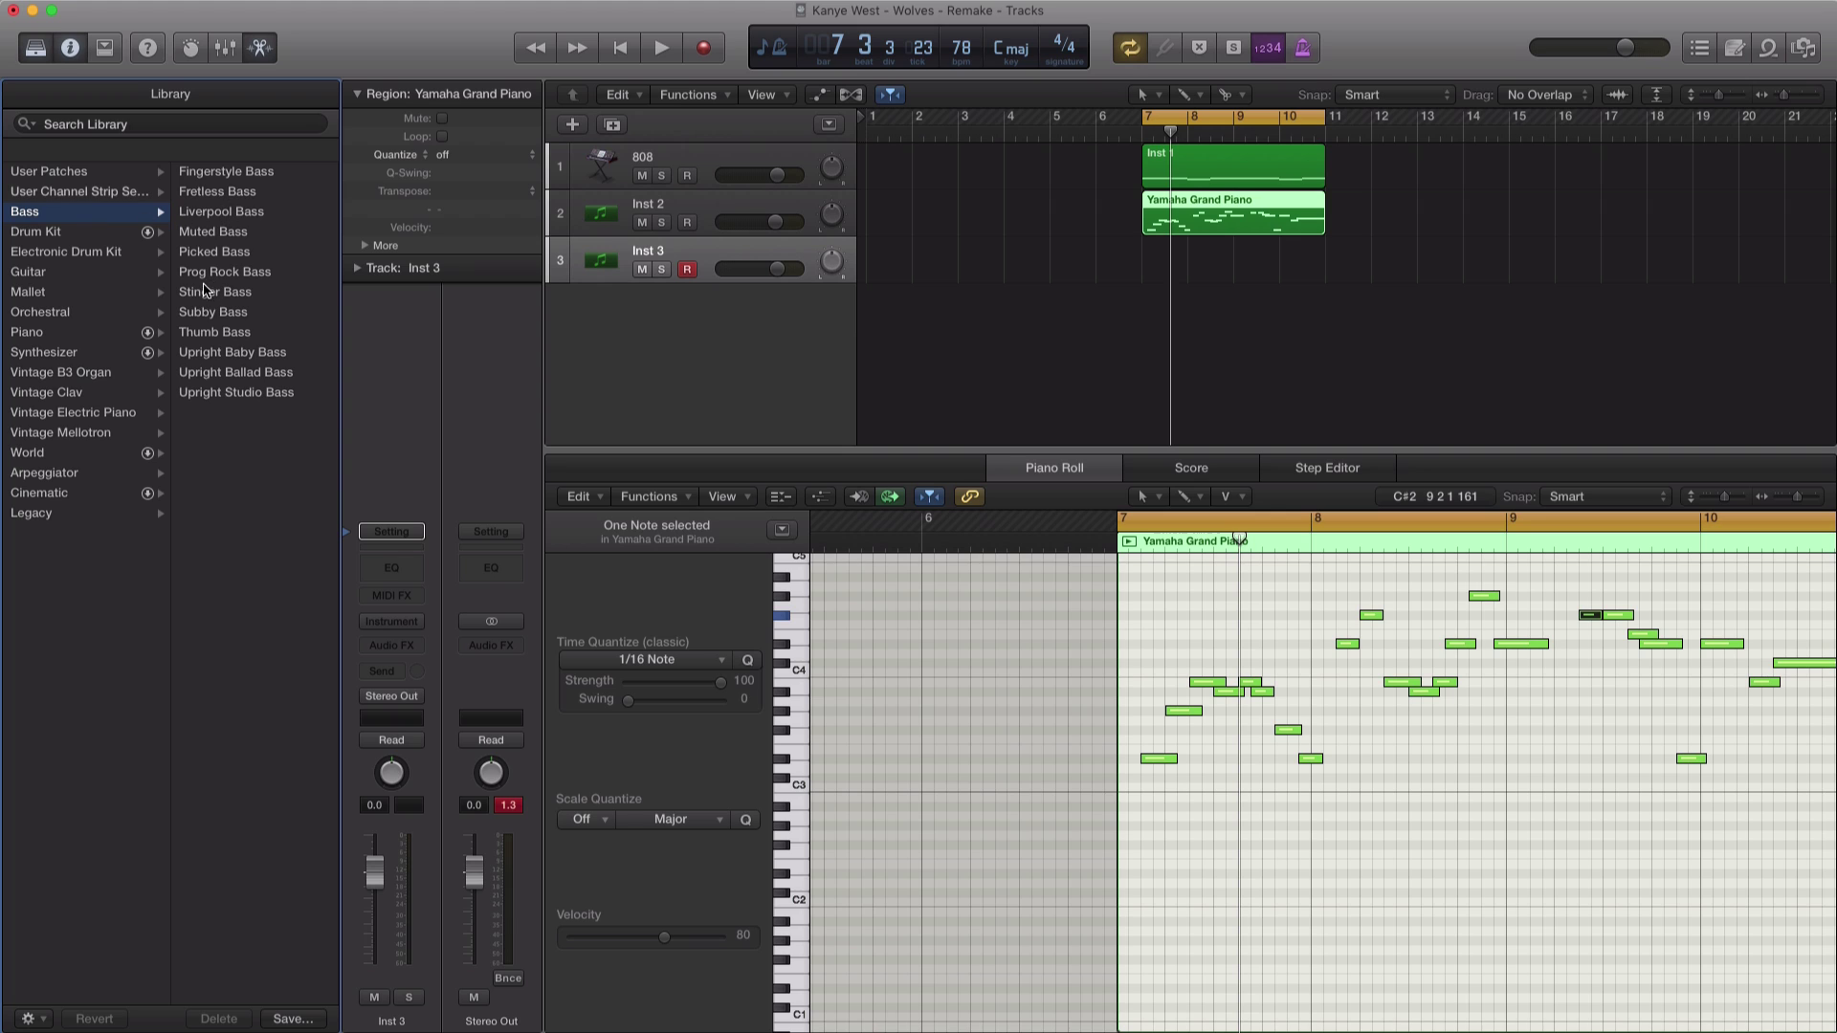
click(225, 214)
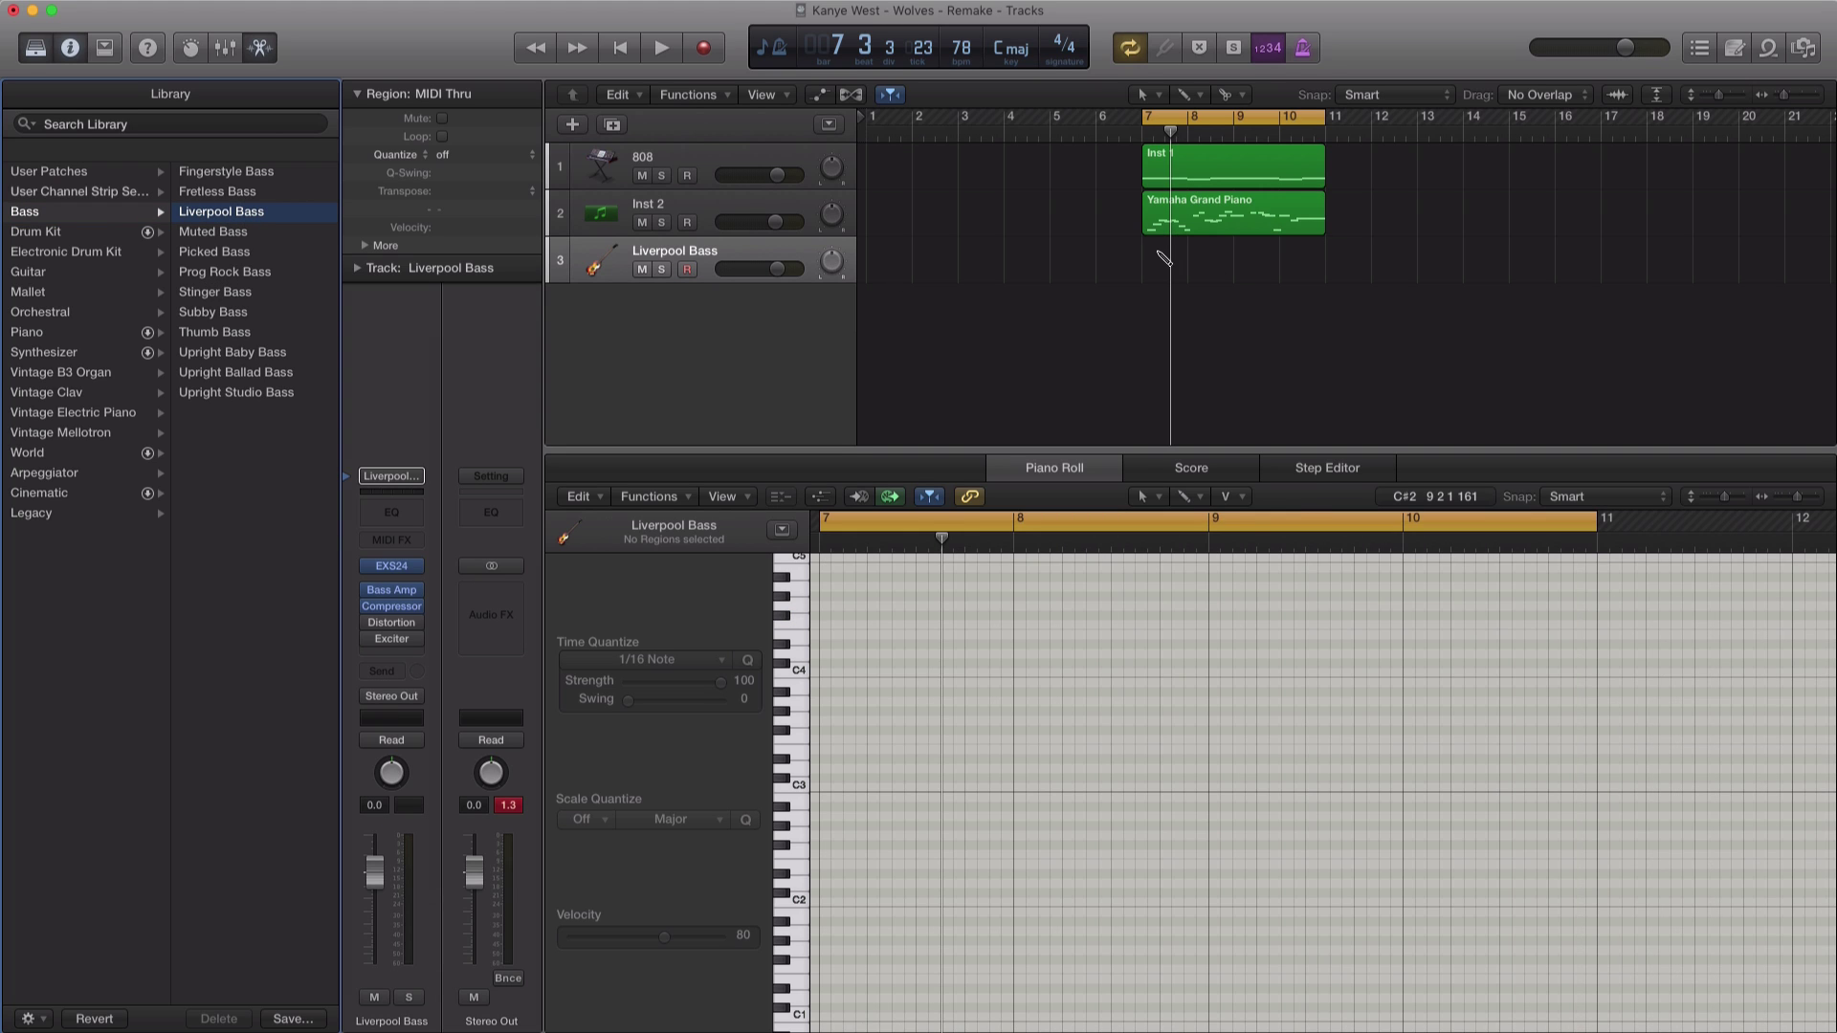
Step: Create an empty region on the Liverpool Bass track spanning bar 7 to bar 11
click(1168, 260)
drag(1318, 275, 1320, 276)
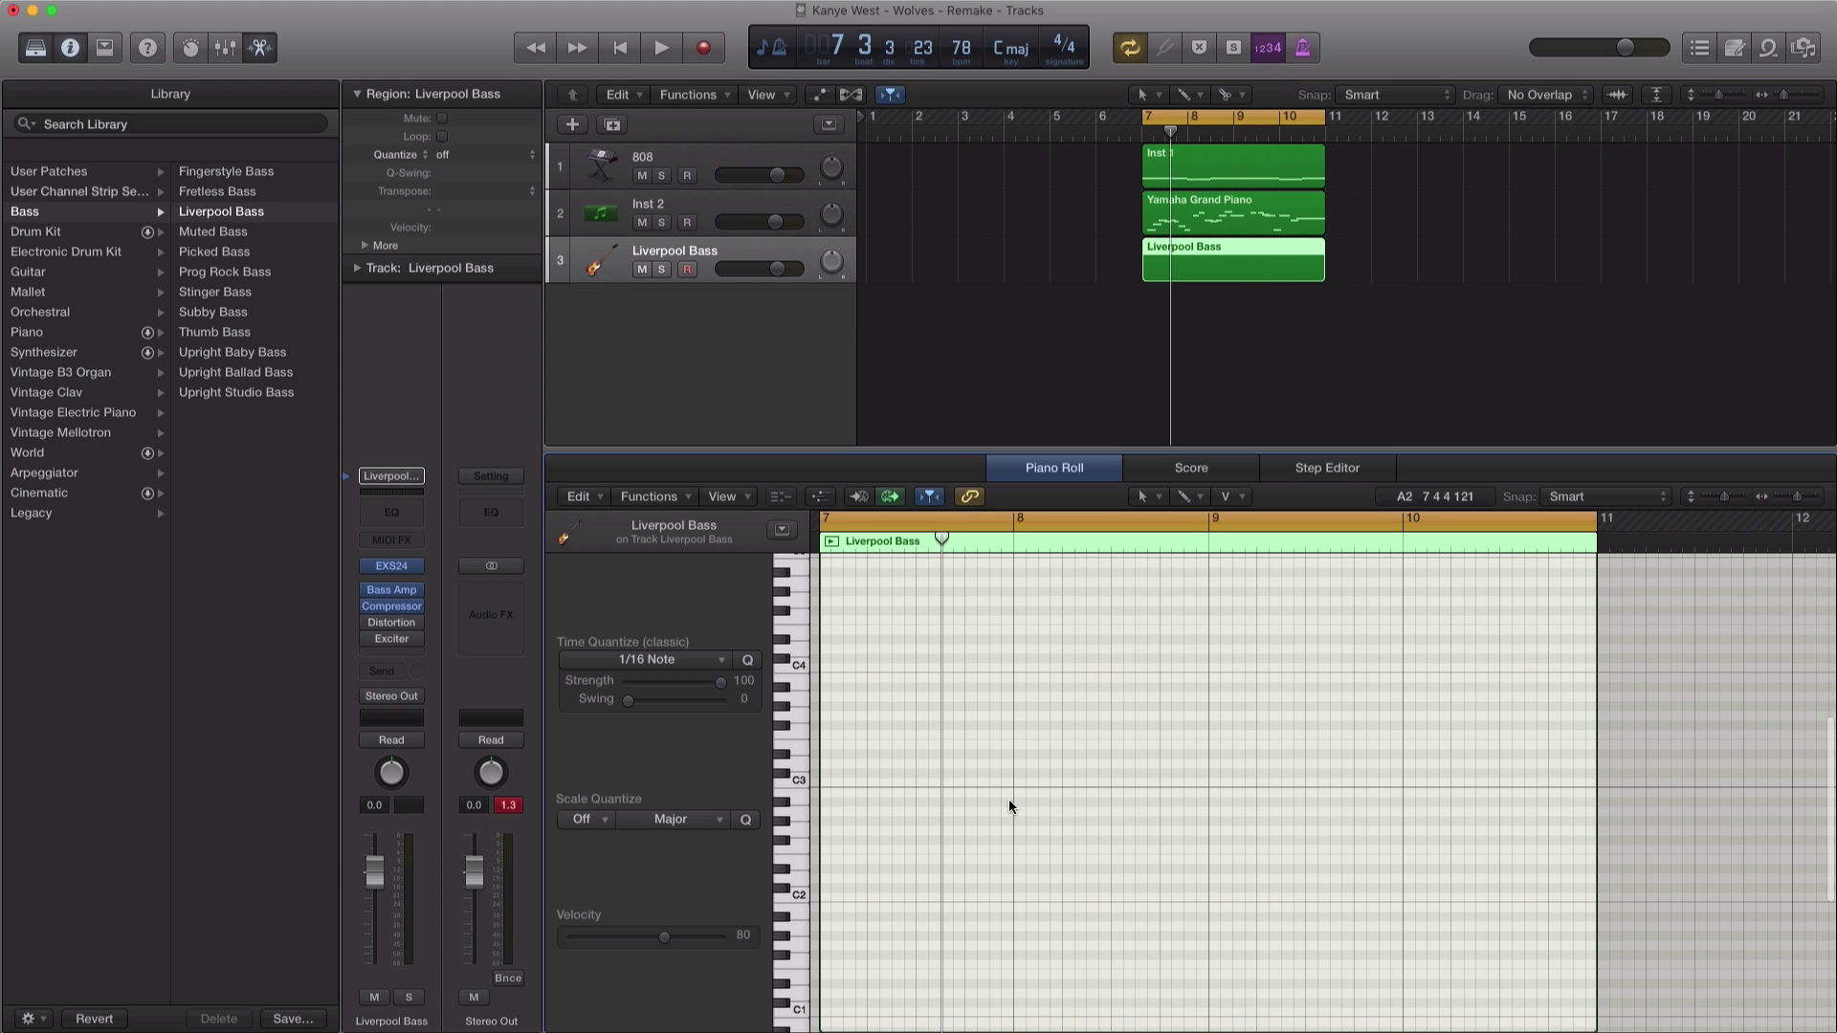
Step: Draw a G#3 note at the very start of bar 7 in the Liverpool Bass region and hide the Library
super+click(836, 706)
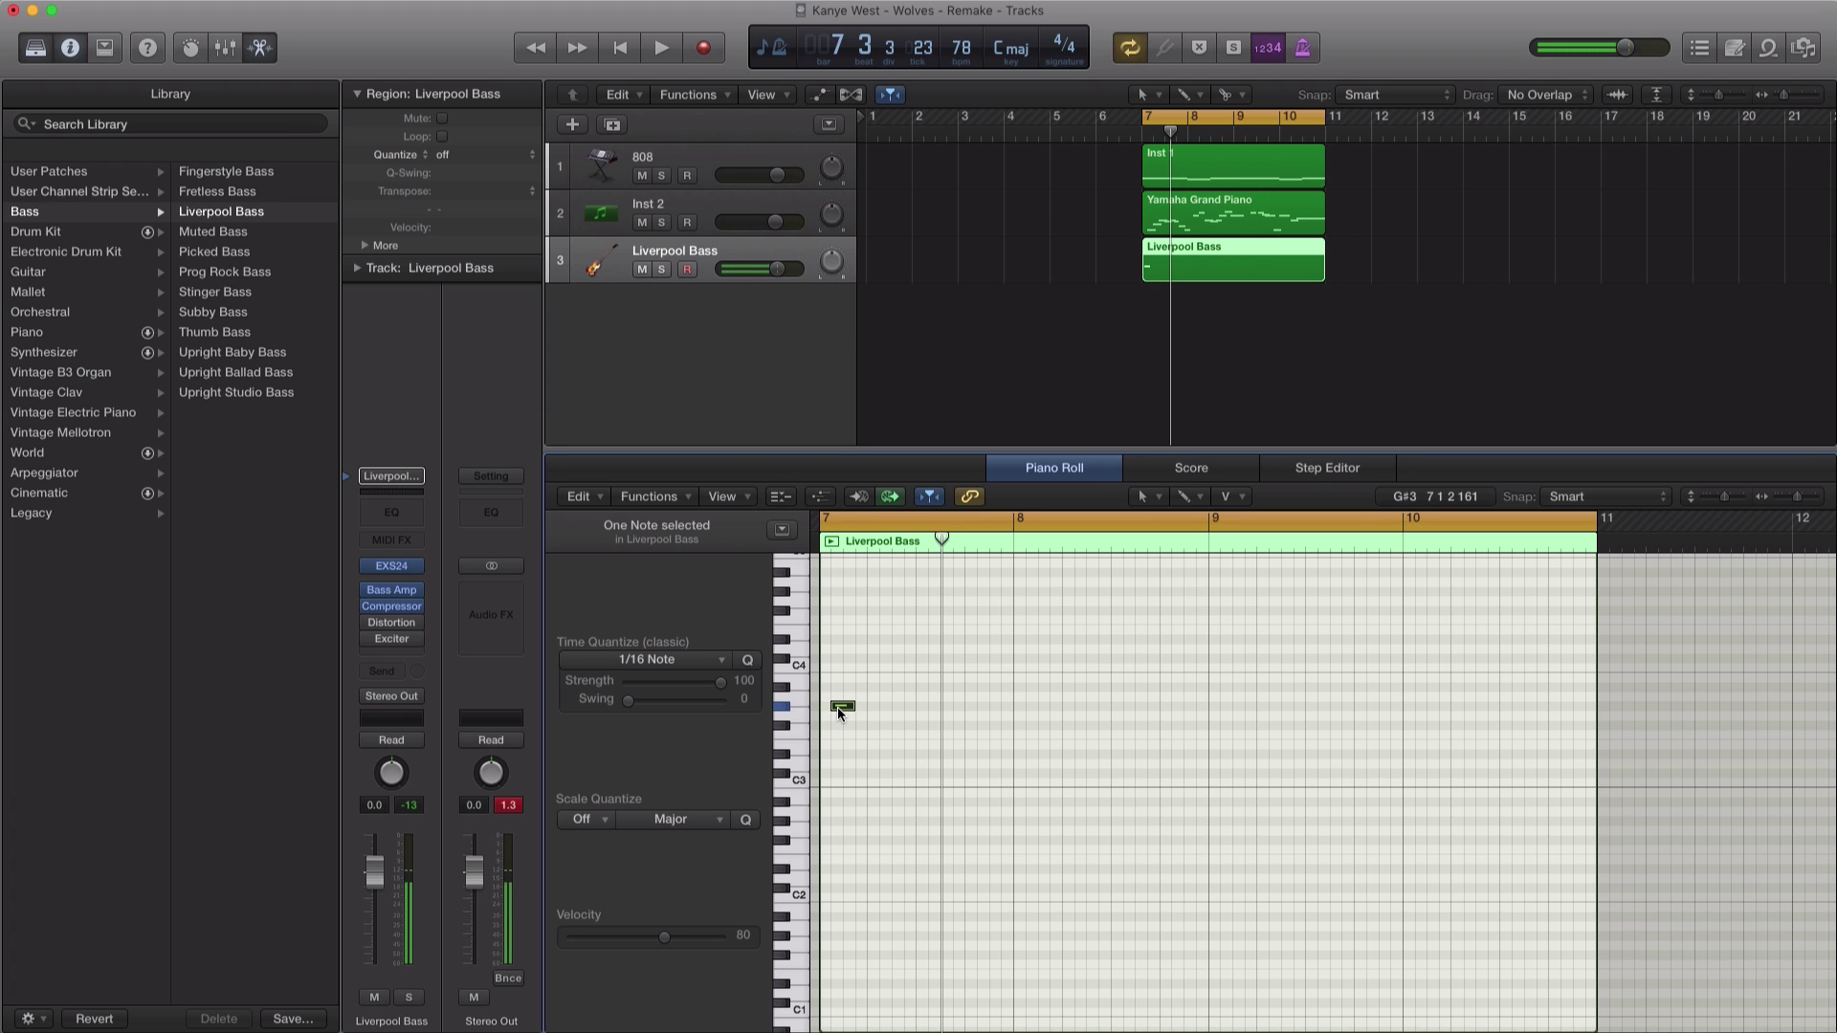
drag(840, 713, 835, 712)
ctrl+alt+click(898, 747)
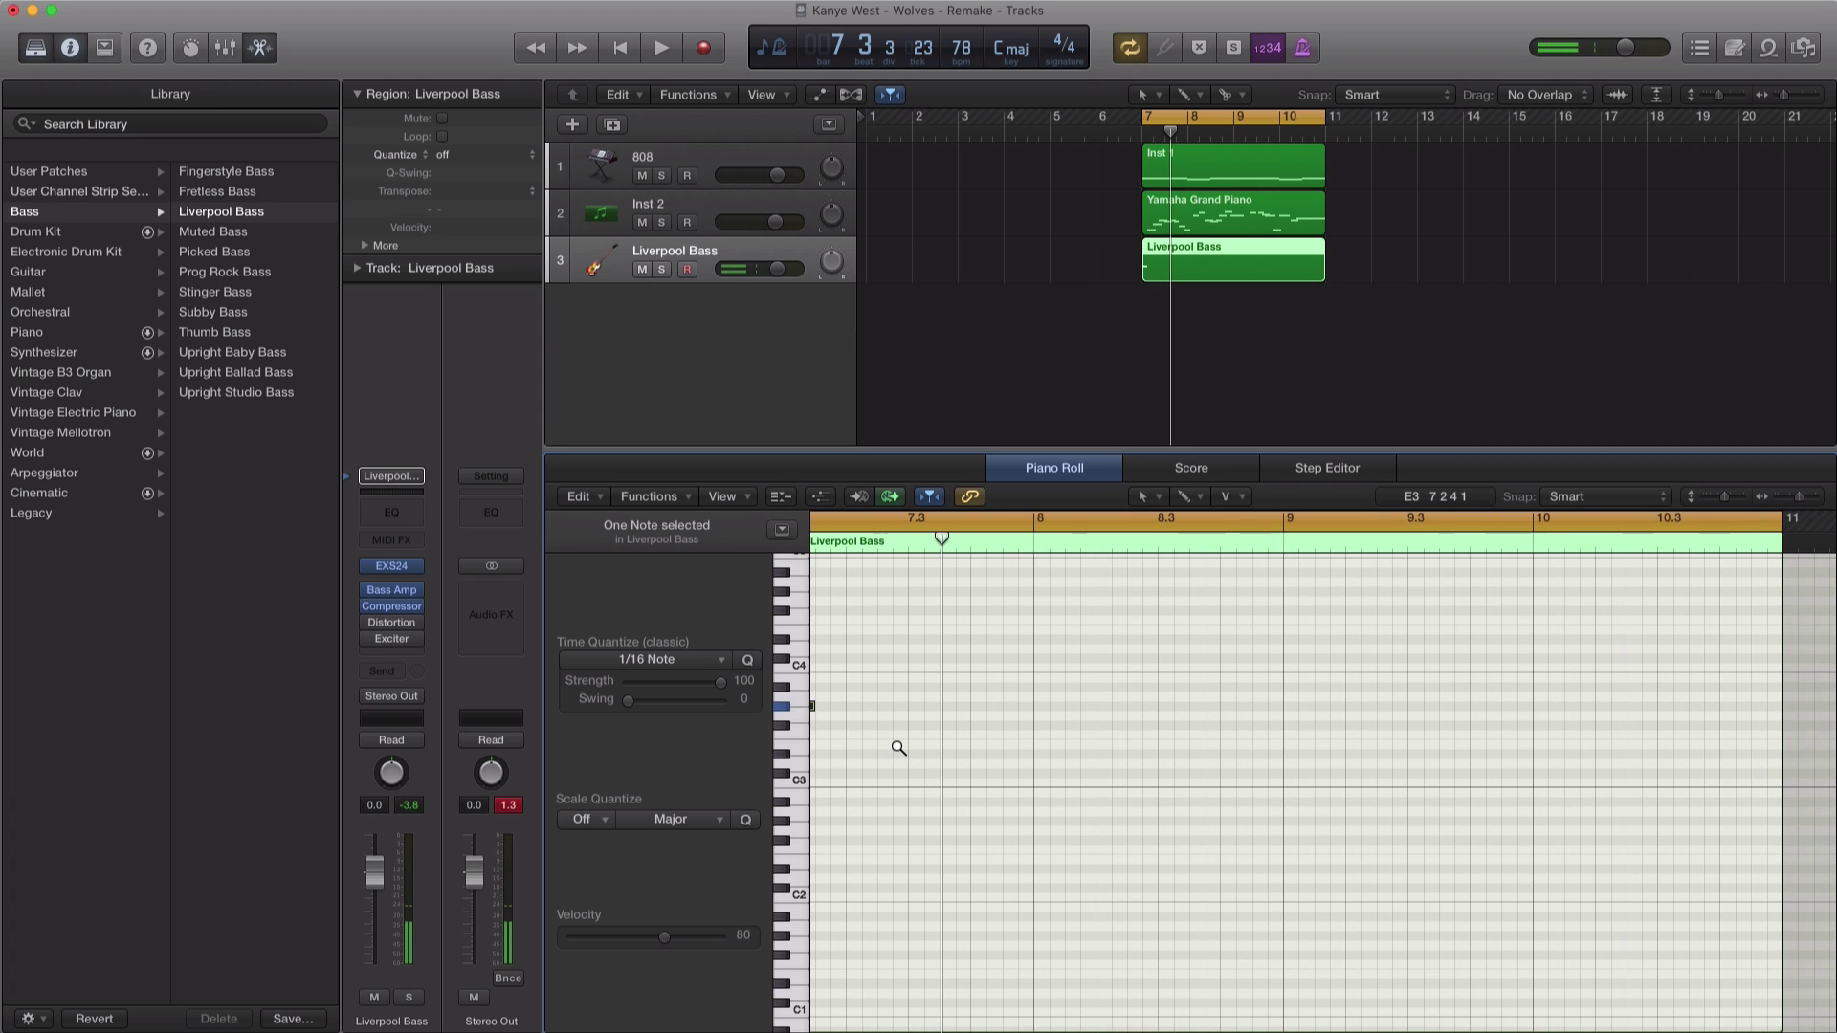
scroll(897, 743, left, 5)
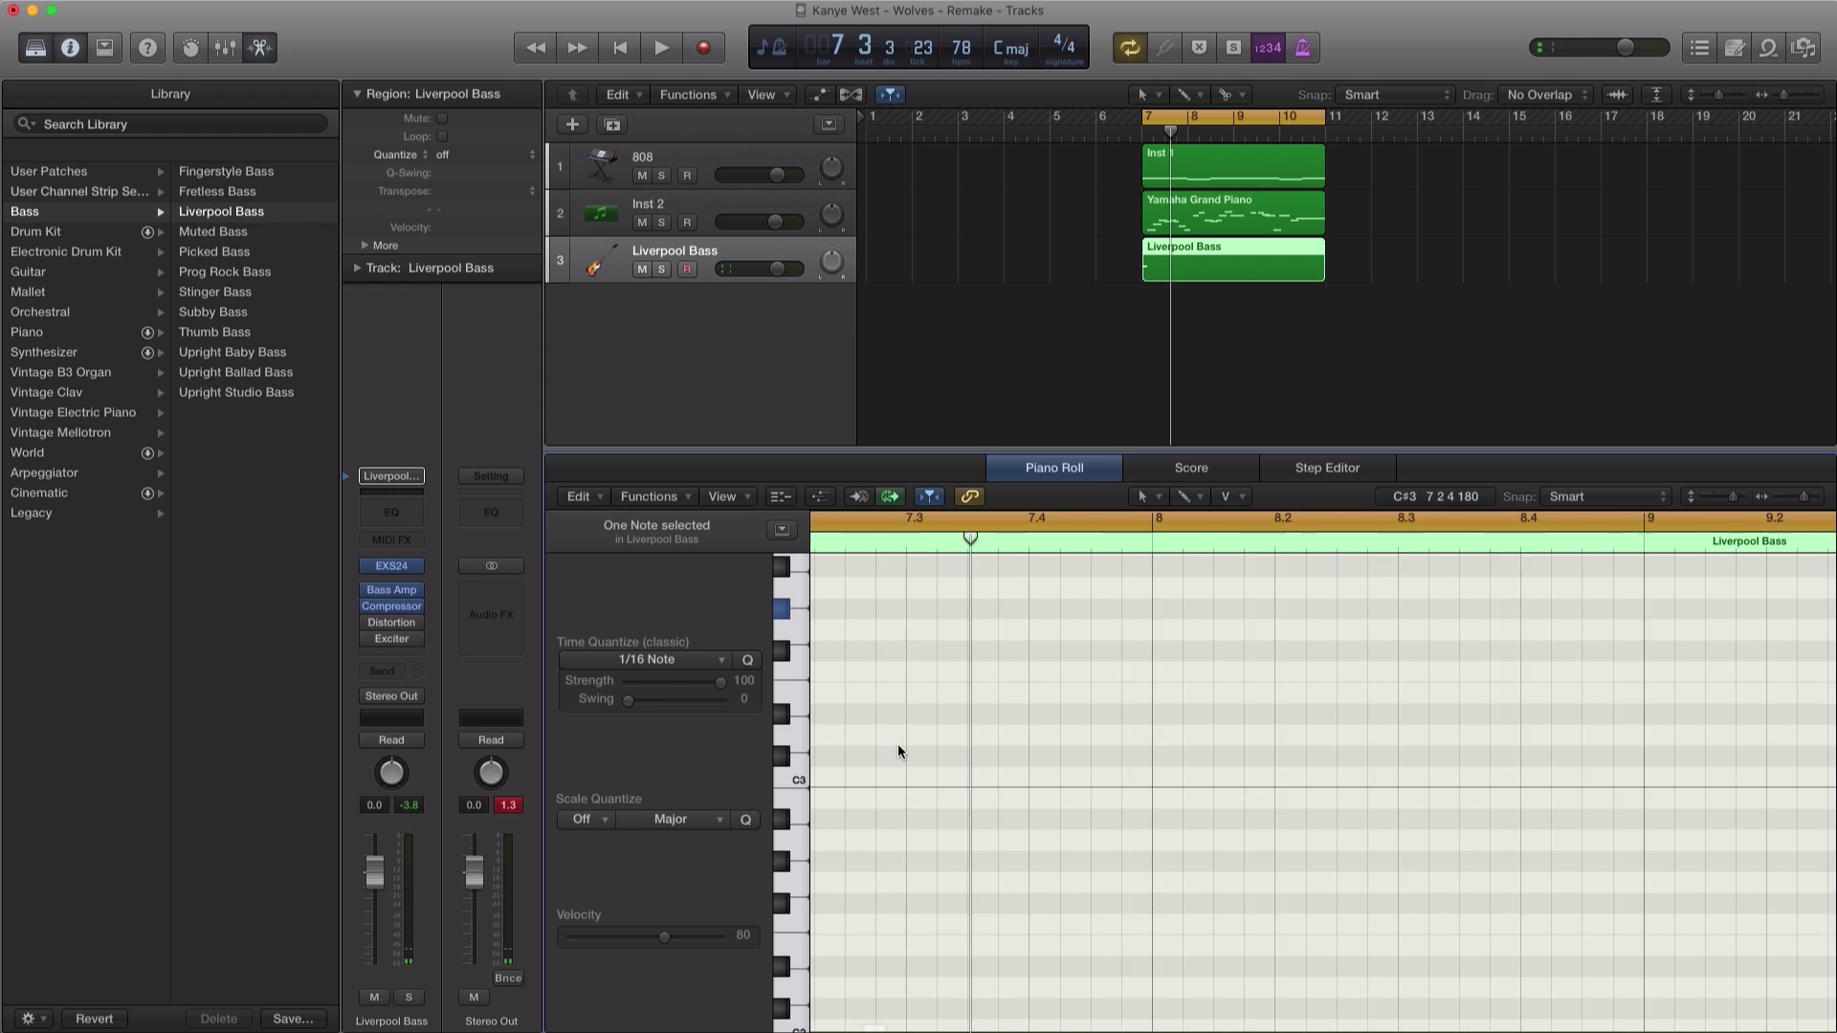
scroll(898, 744, up, 3)
scroll(901, 743, right, 4)
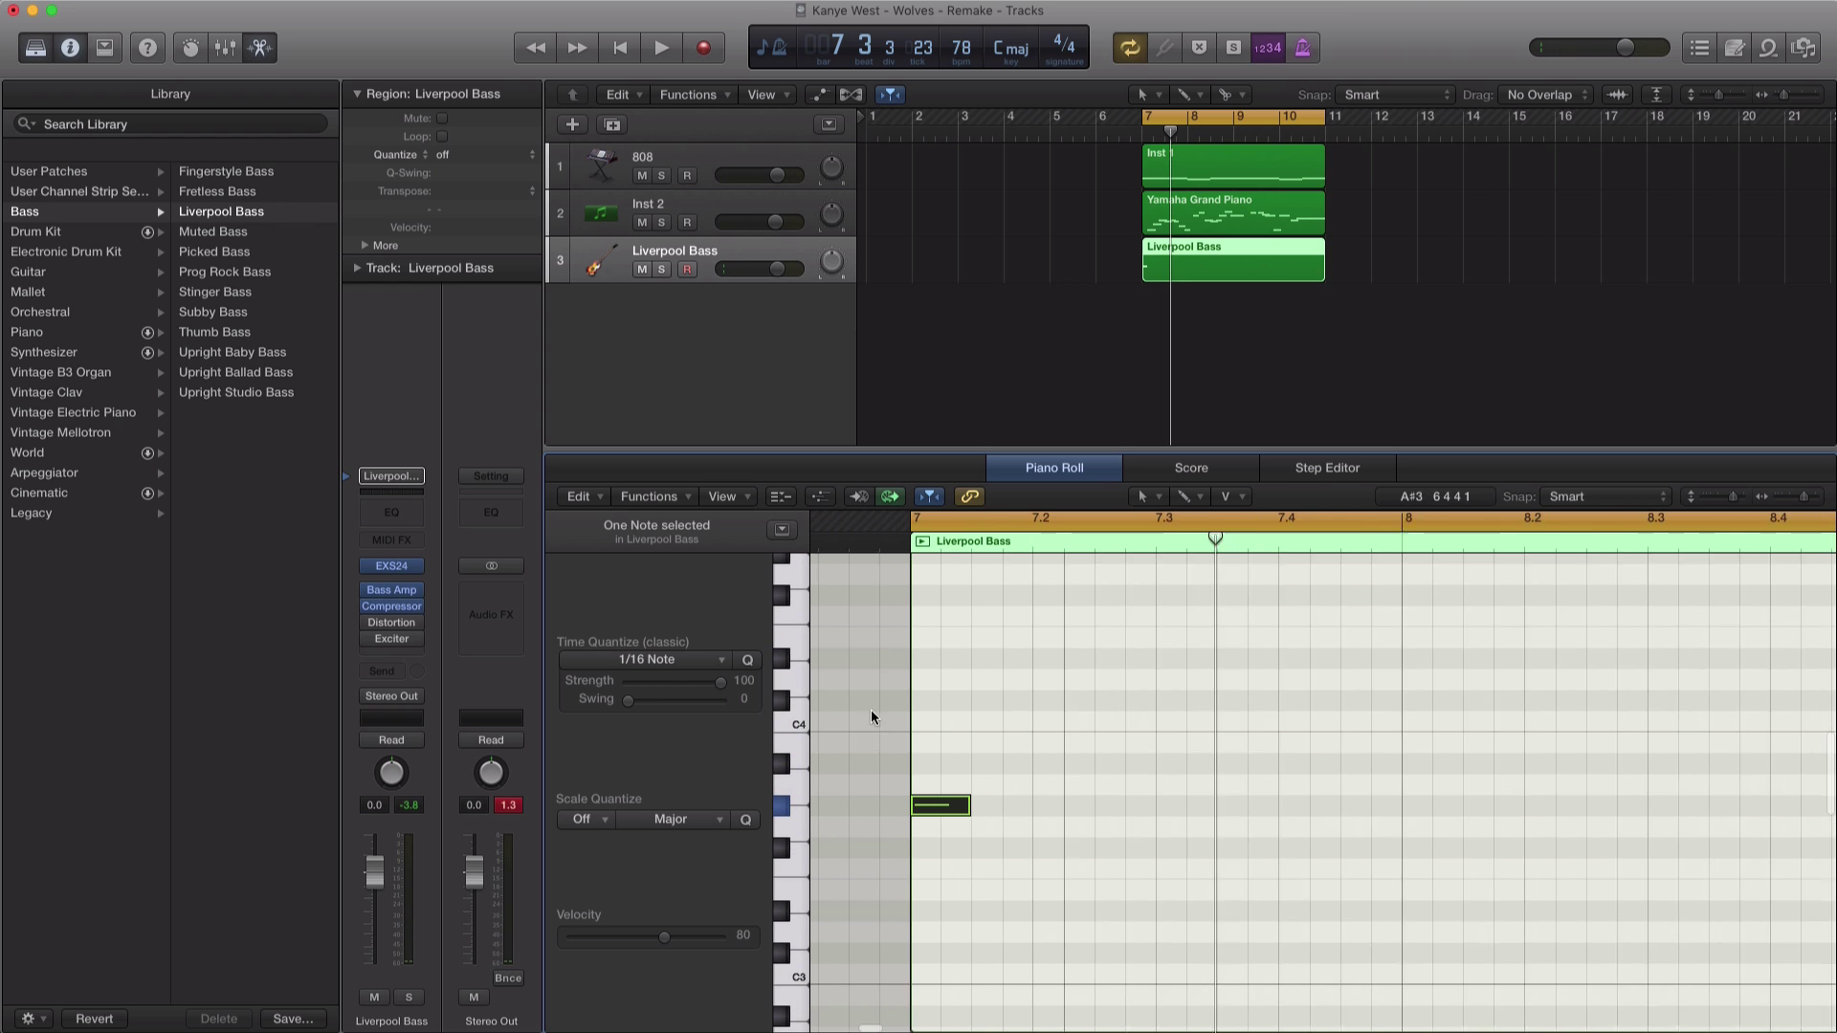
key(y)
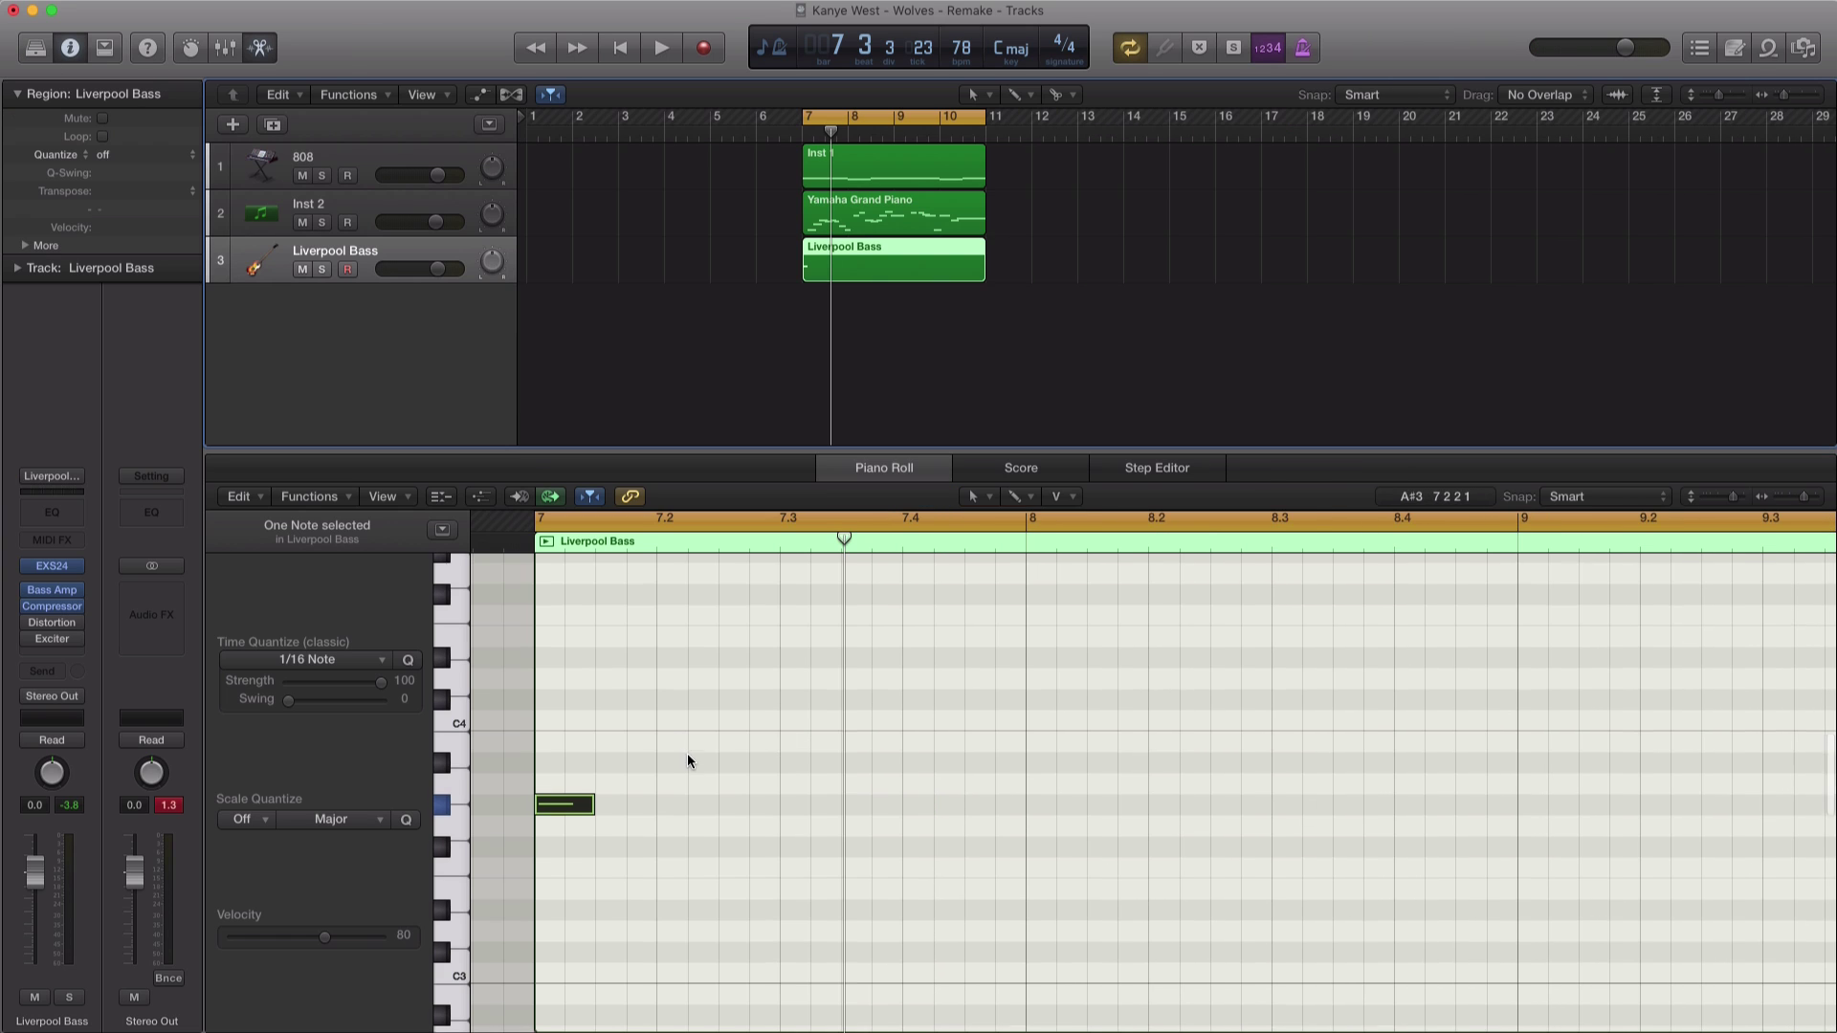
Step: Shorten the first note to a sixteenth and complete bar 7's first beat with another G#3 and two D#3 sixteenths, auditioning the result
scroll(687, 754, down, 2)
drag(593, 752, 637, 854)
key(space)
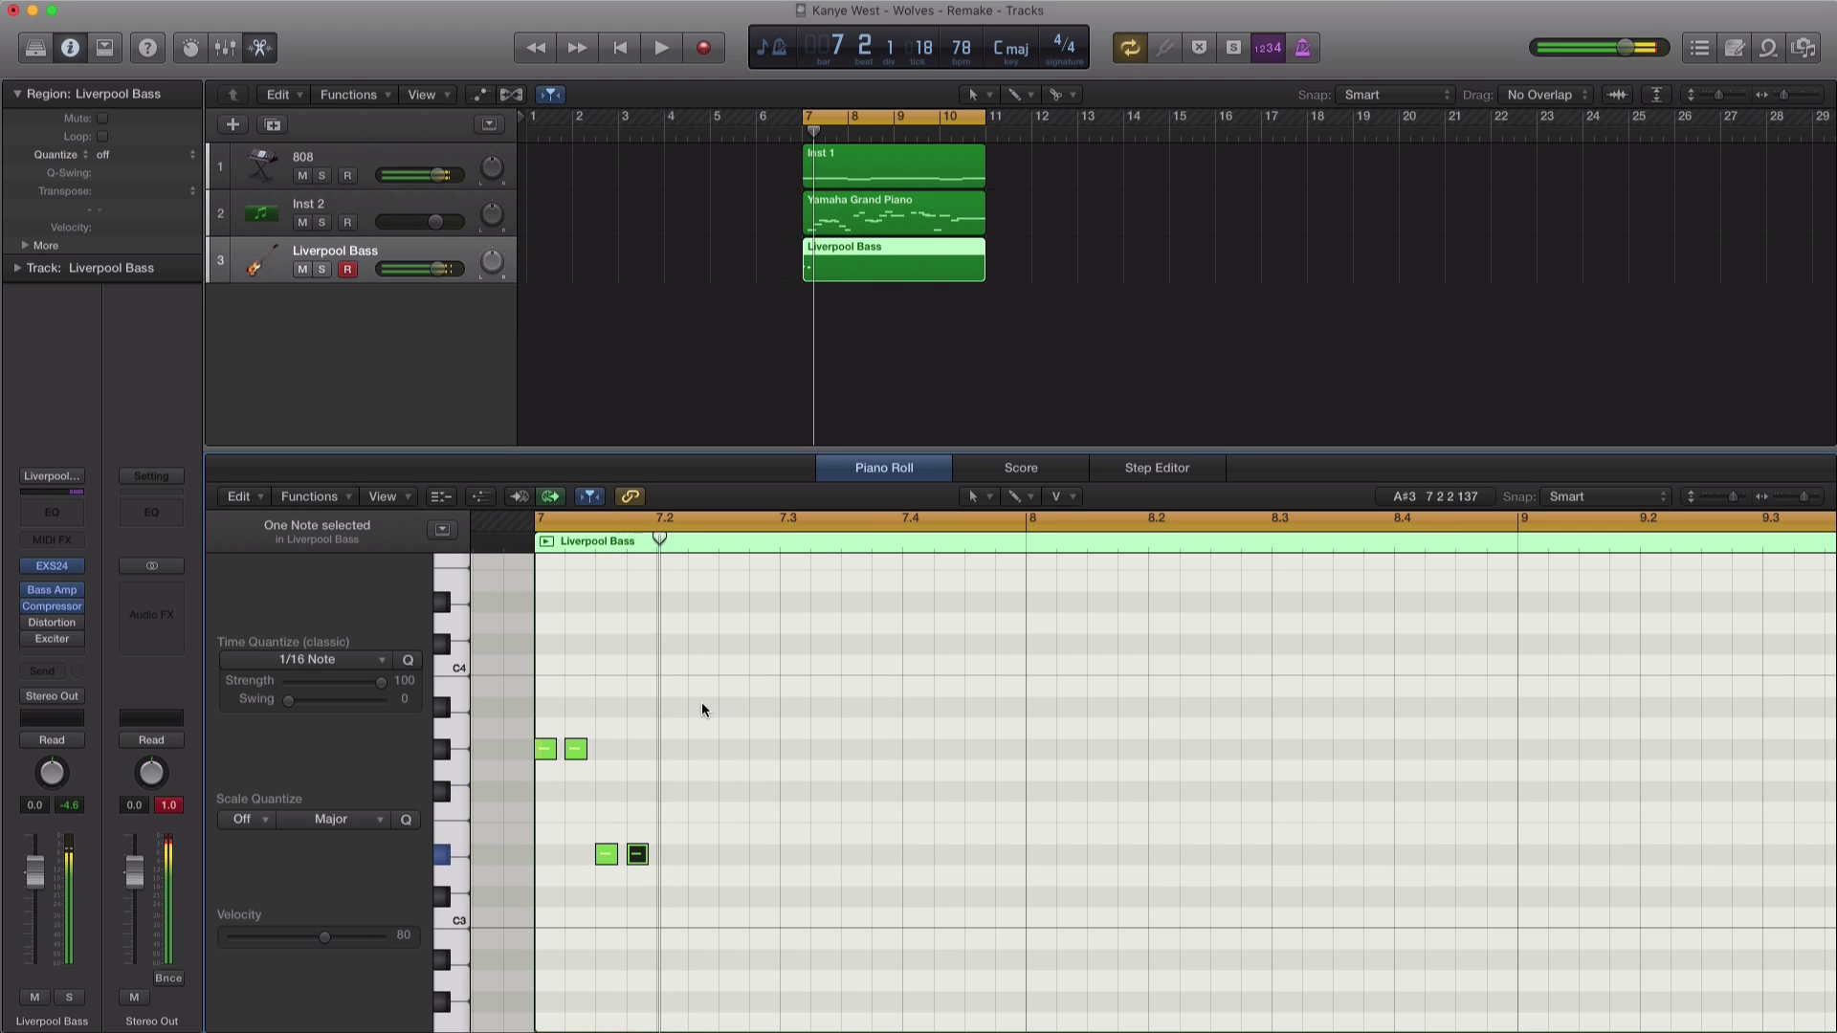
key(space)
Step: Add G#3 sixteenths at 7.2.1, 7.2.3 and 7.2.4 in the bass line, playing the loop between notes
click(669, 748)
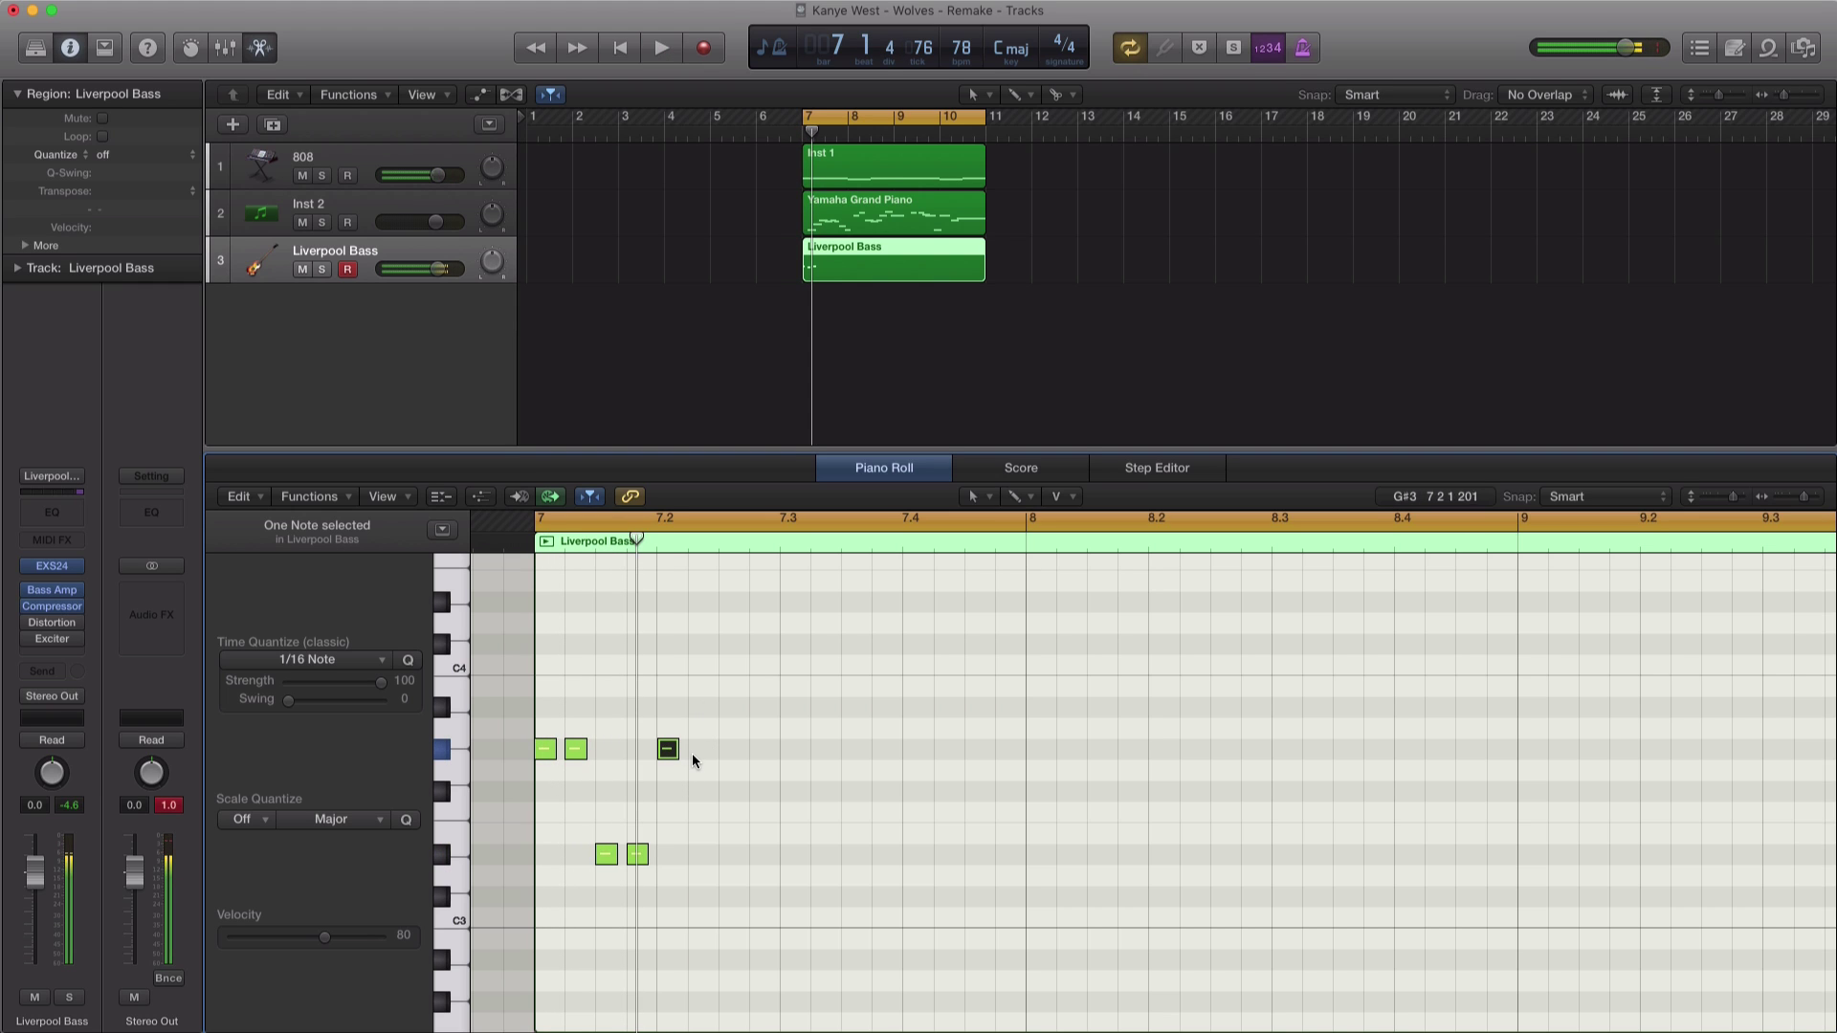
key(space)
key(space)
click(729, 749)
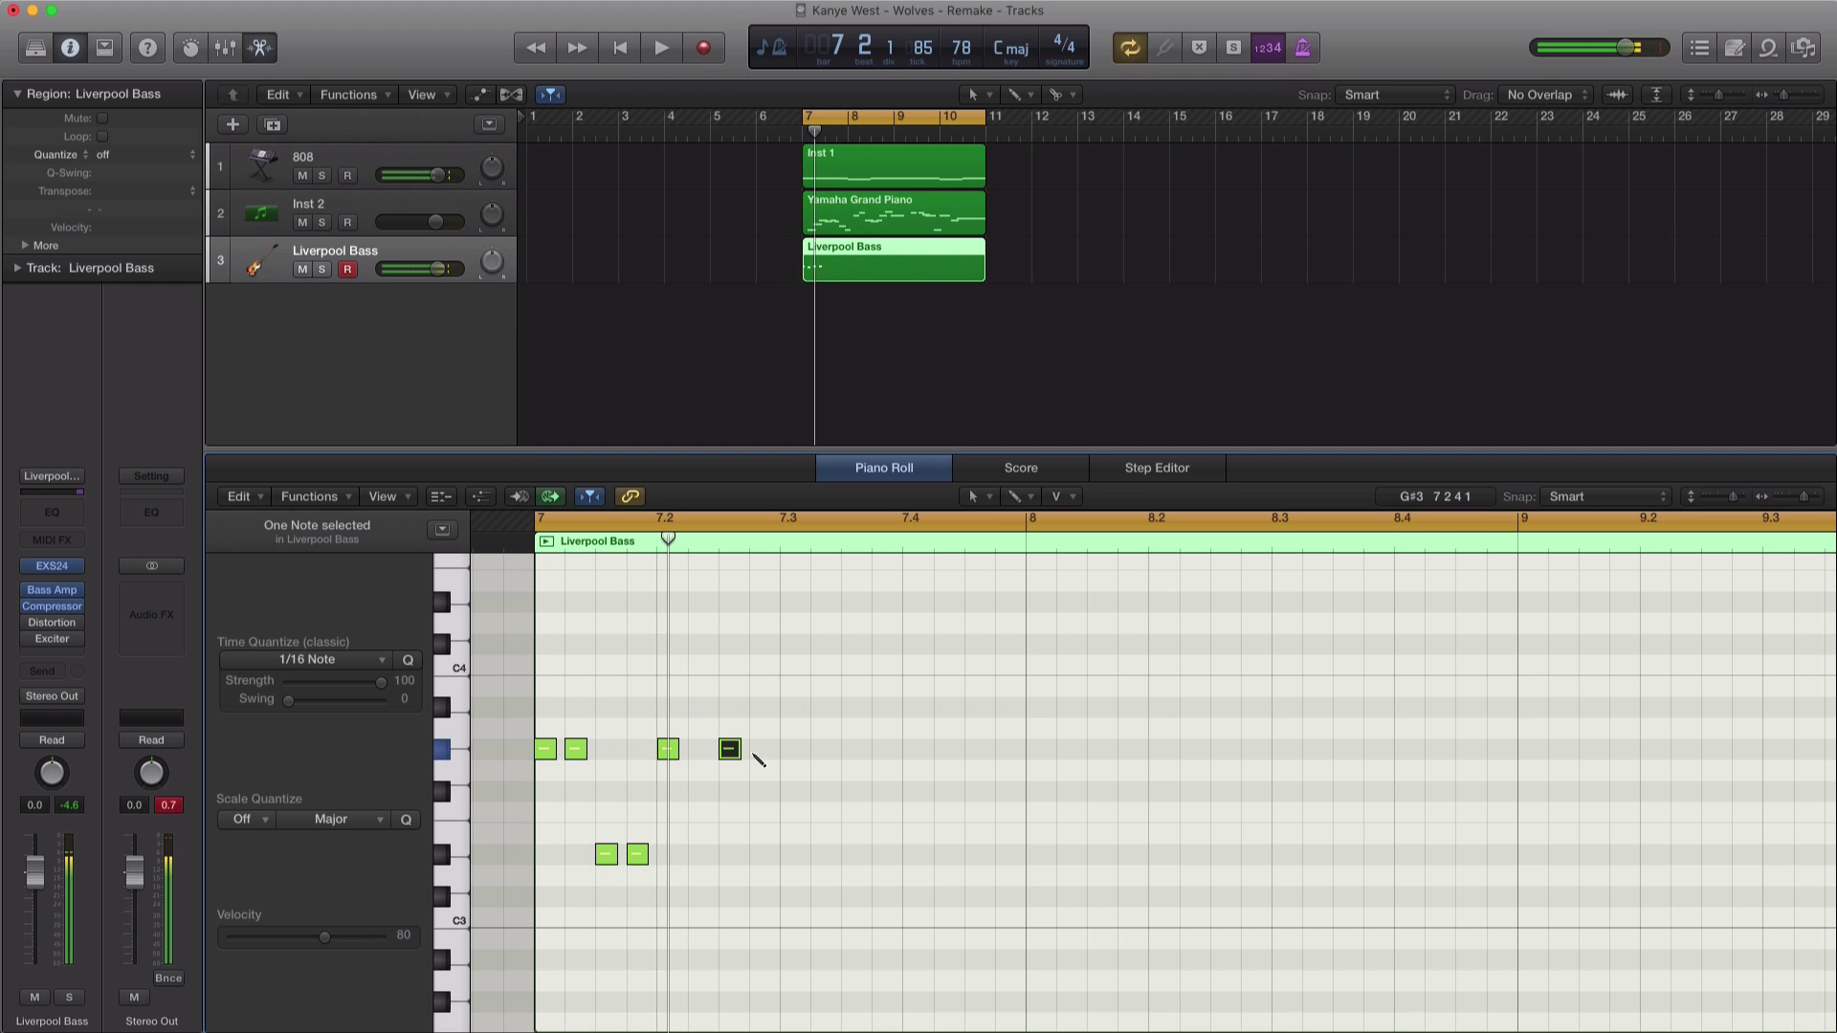
key(space)
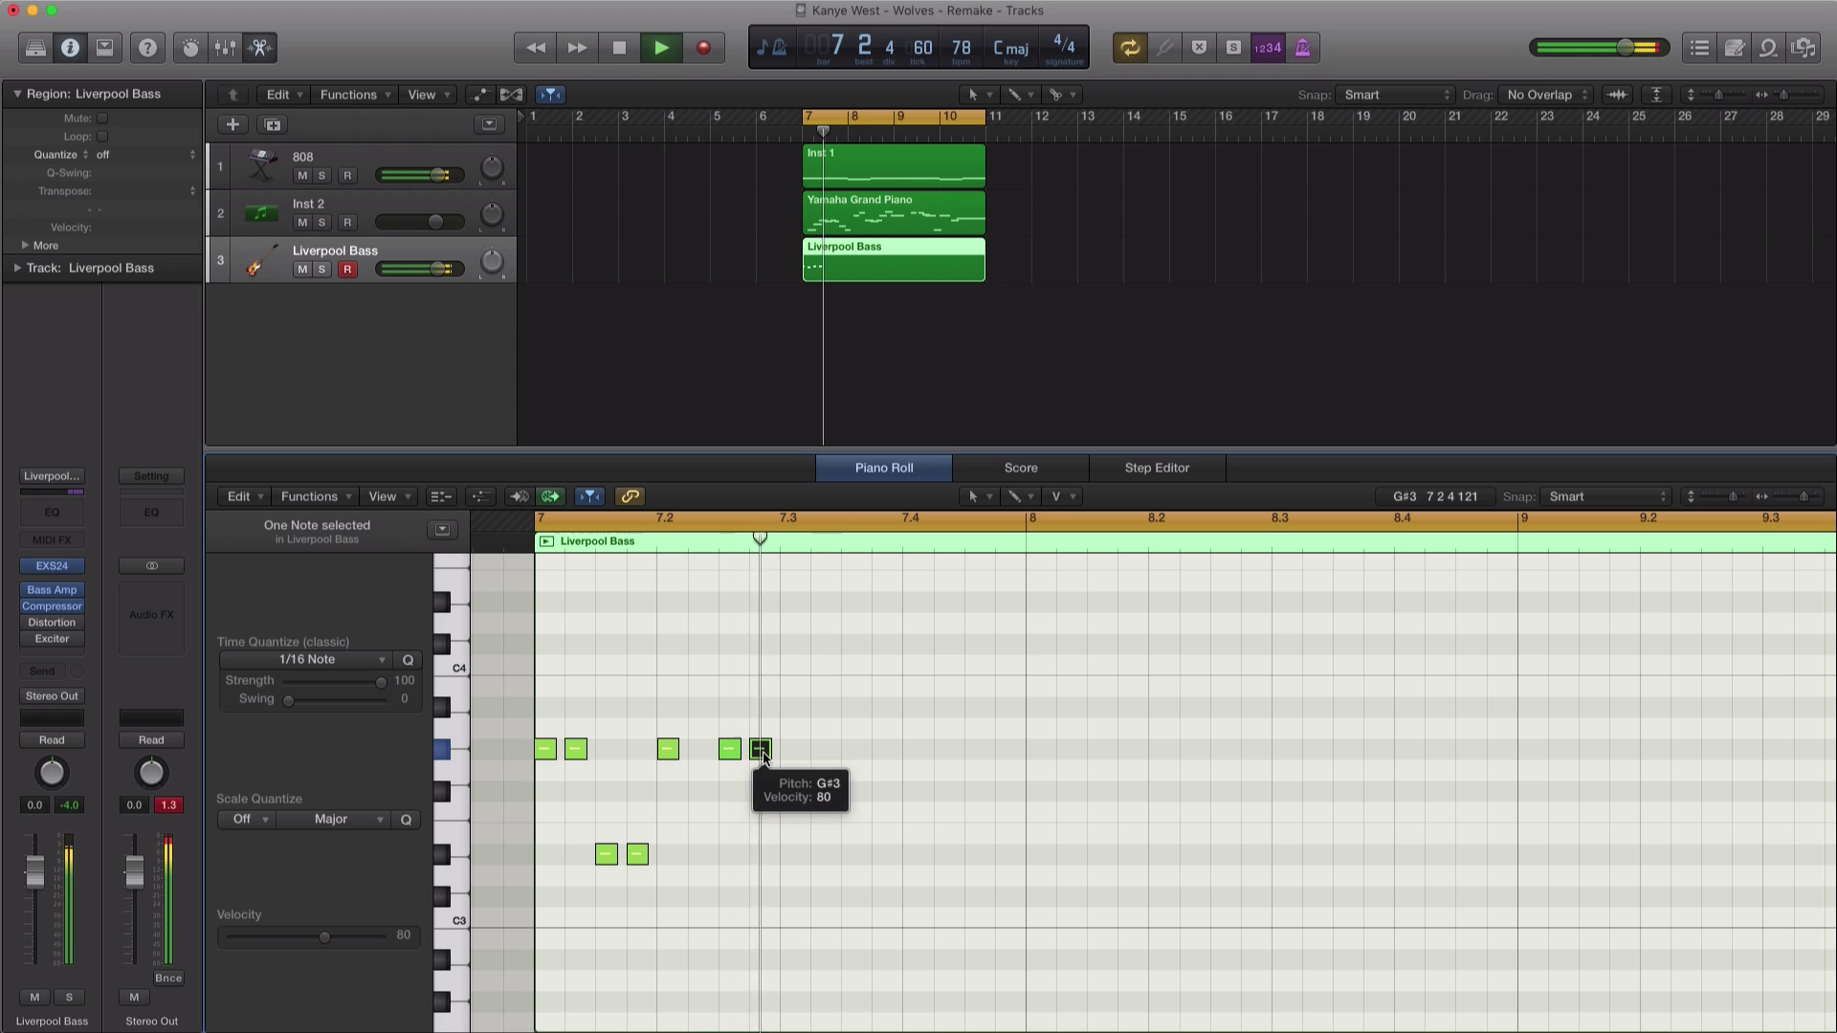
Step: Fill beat 3 of bar 7 with two F#3 sixteenths followed by two C#3 sixteenths, auditioning the line
key(space)
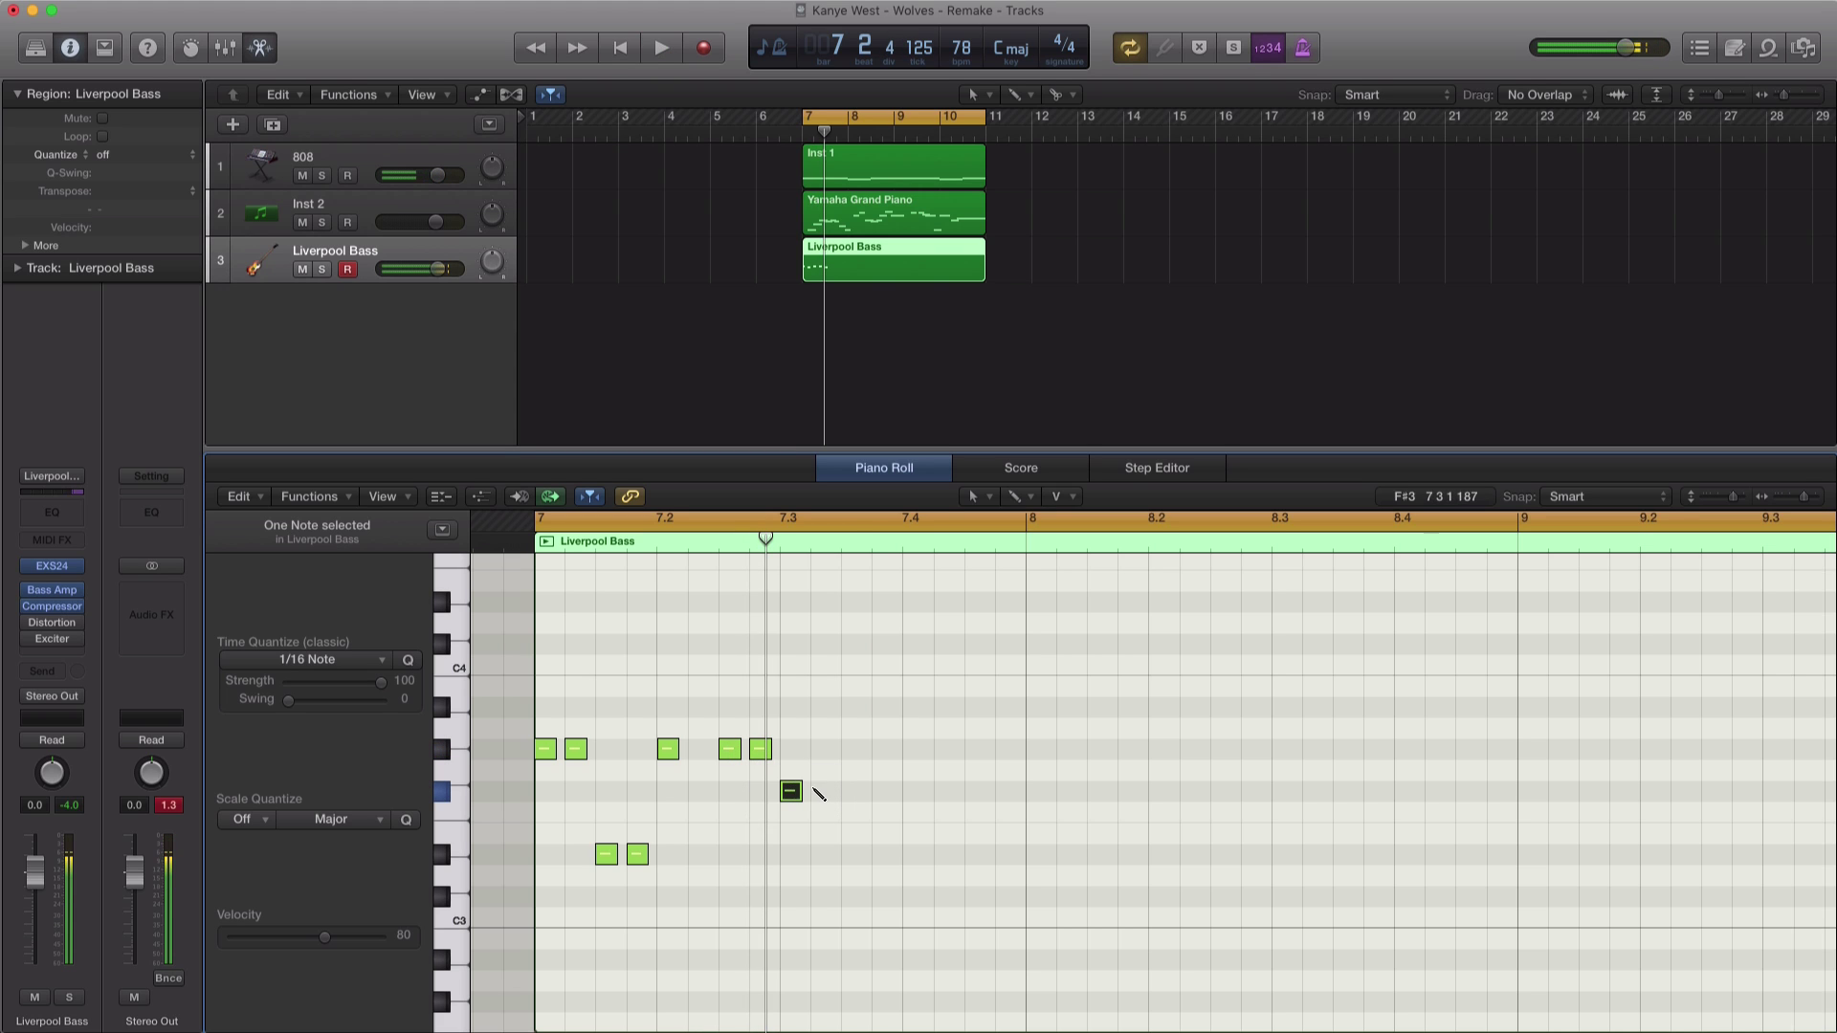
key(space)
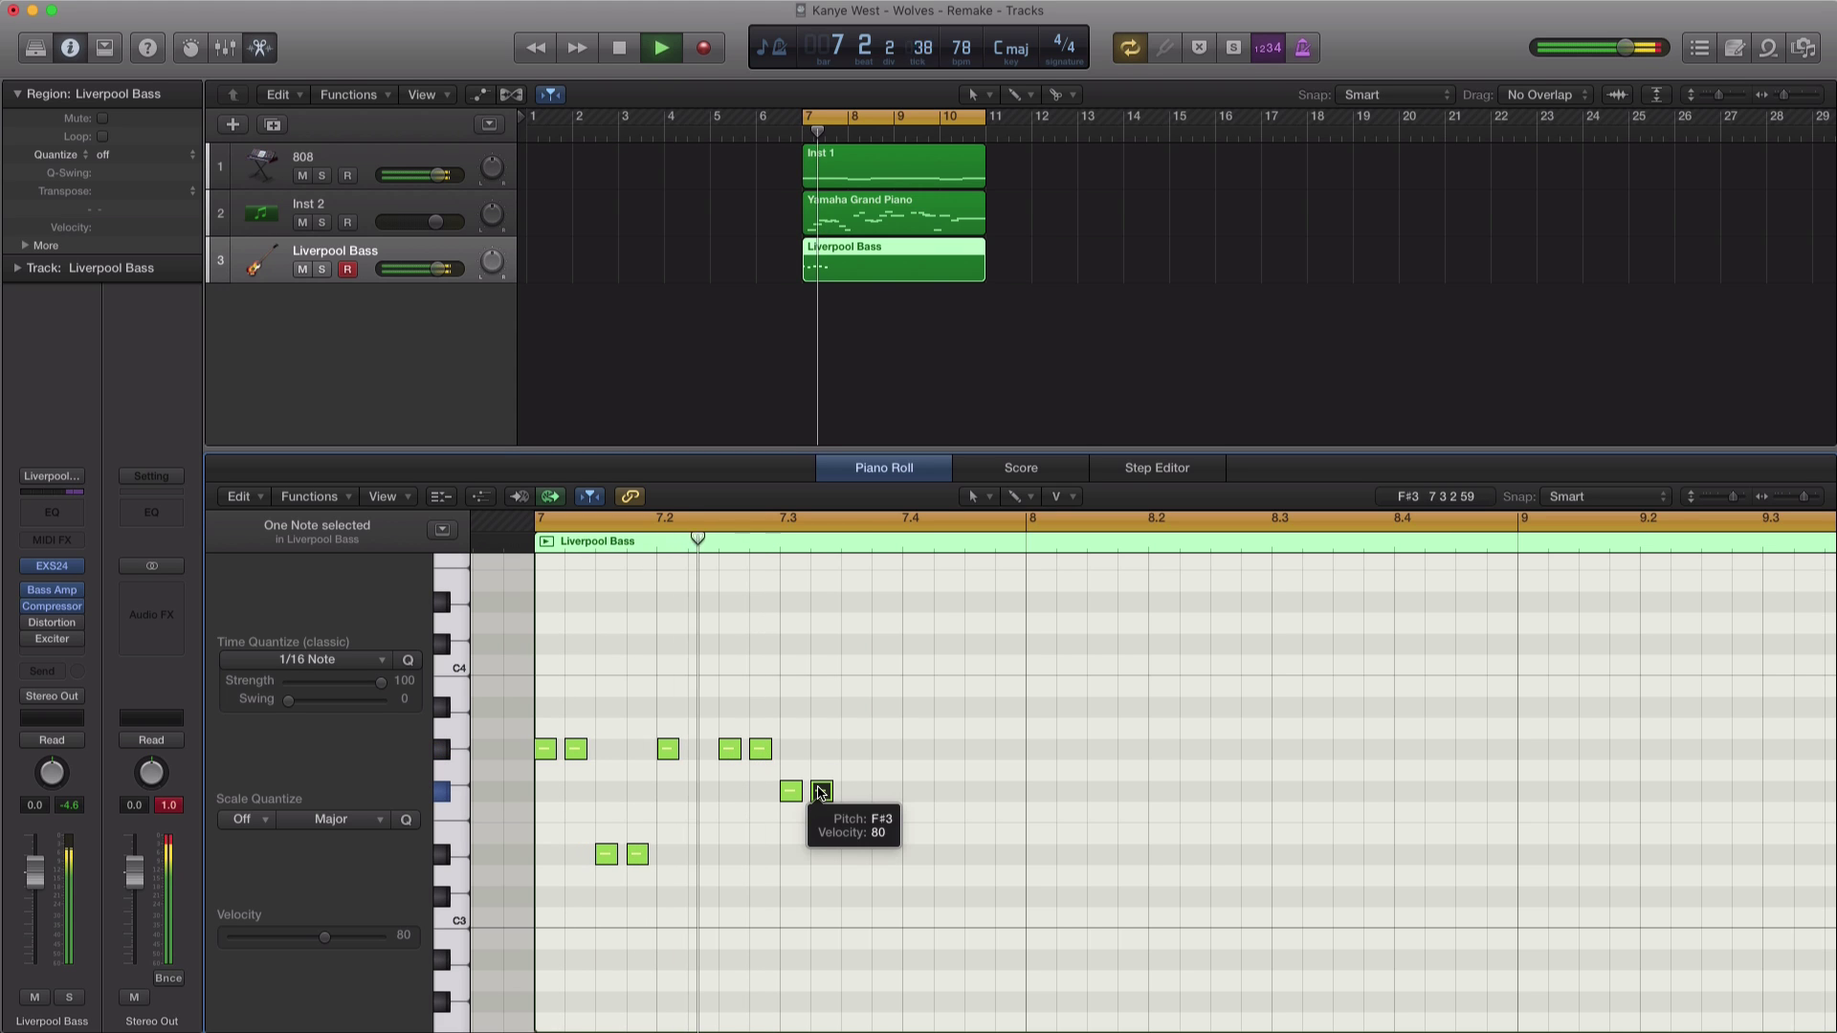
key(space)
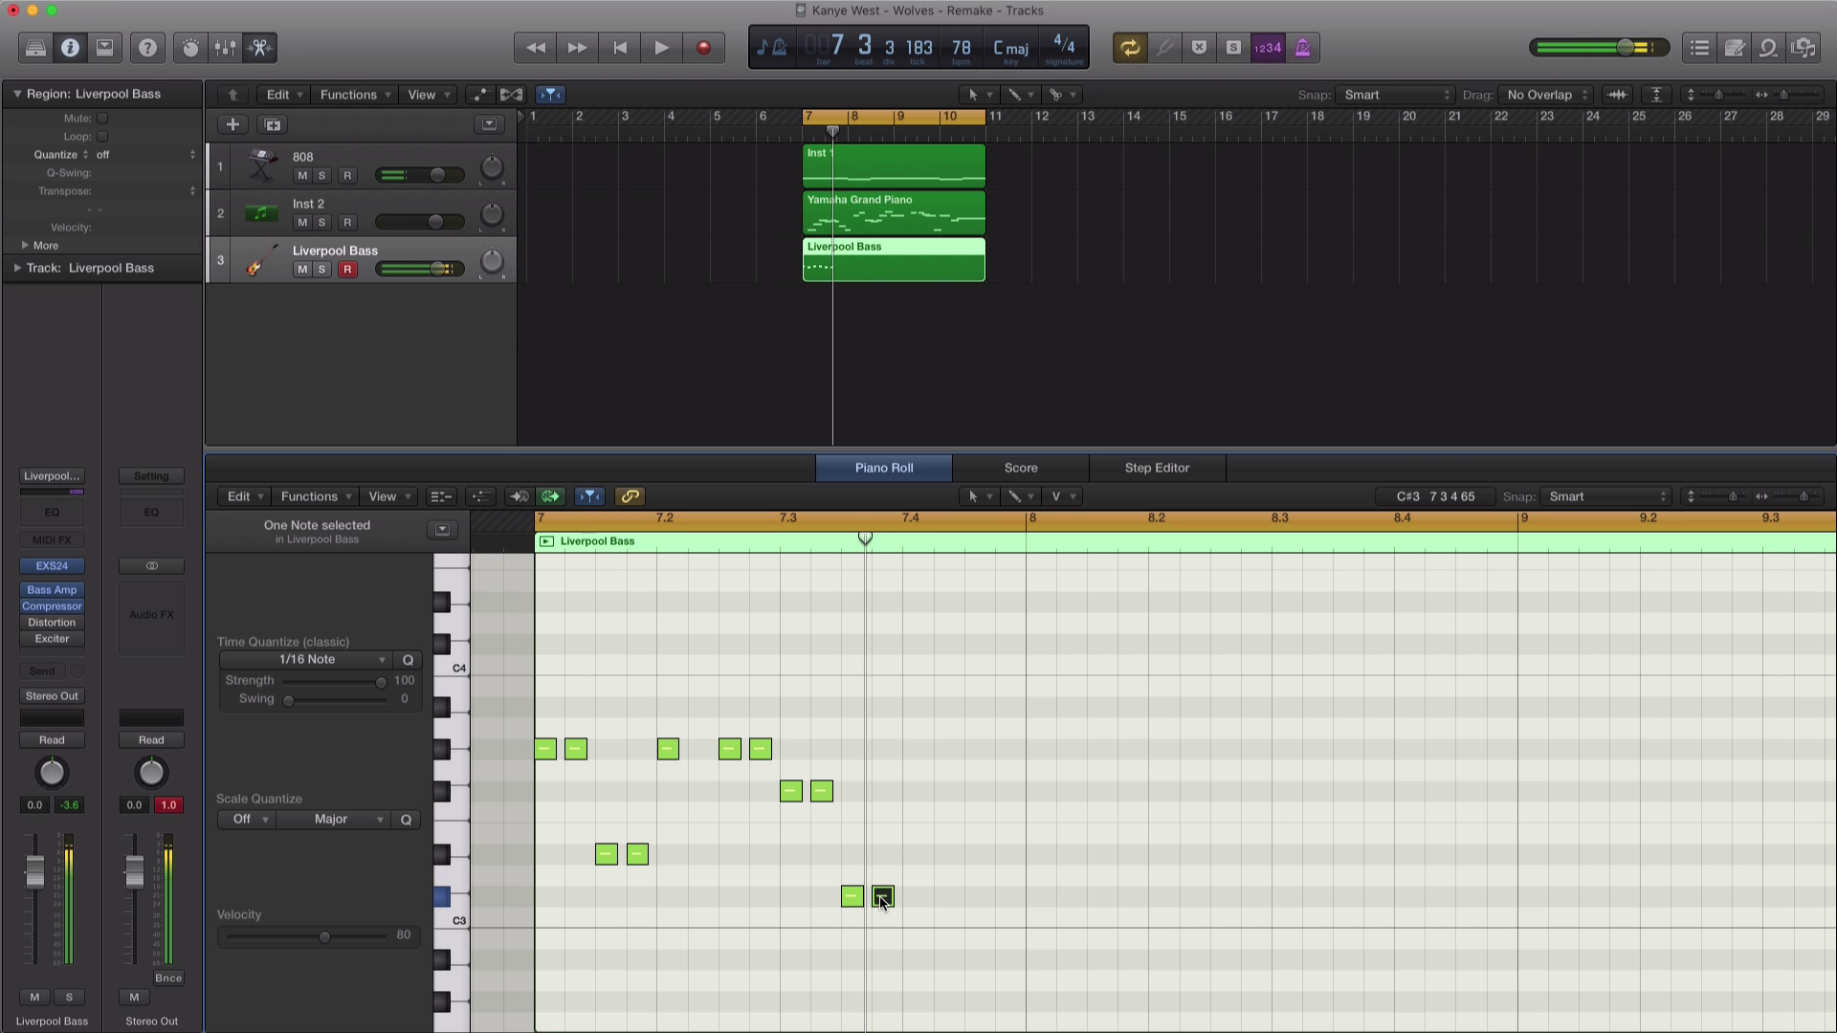
key(space)
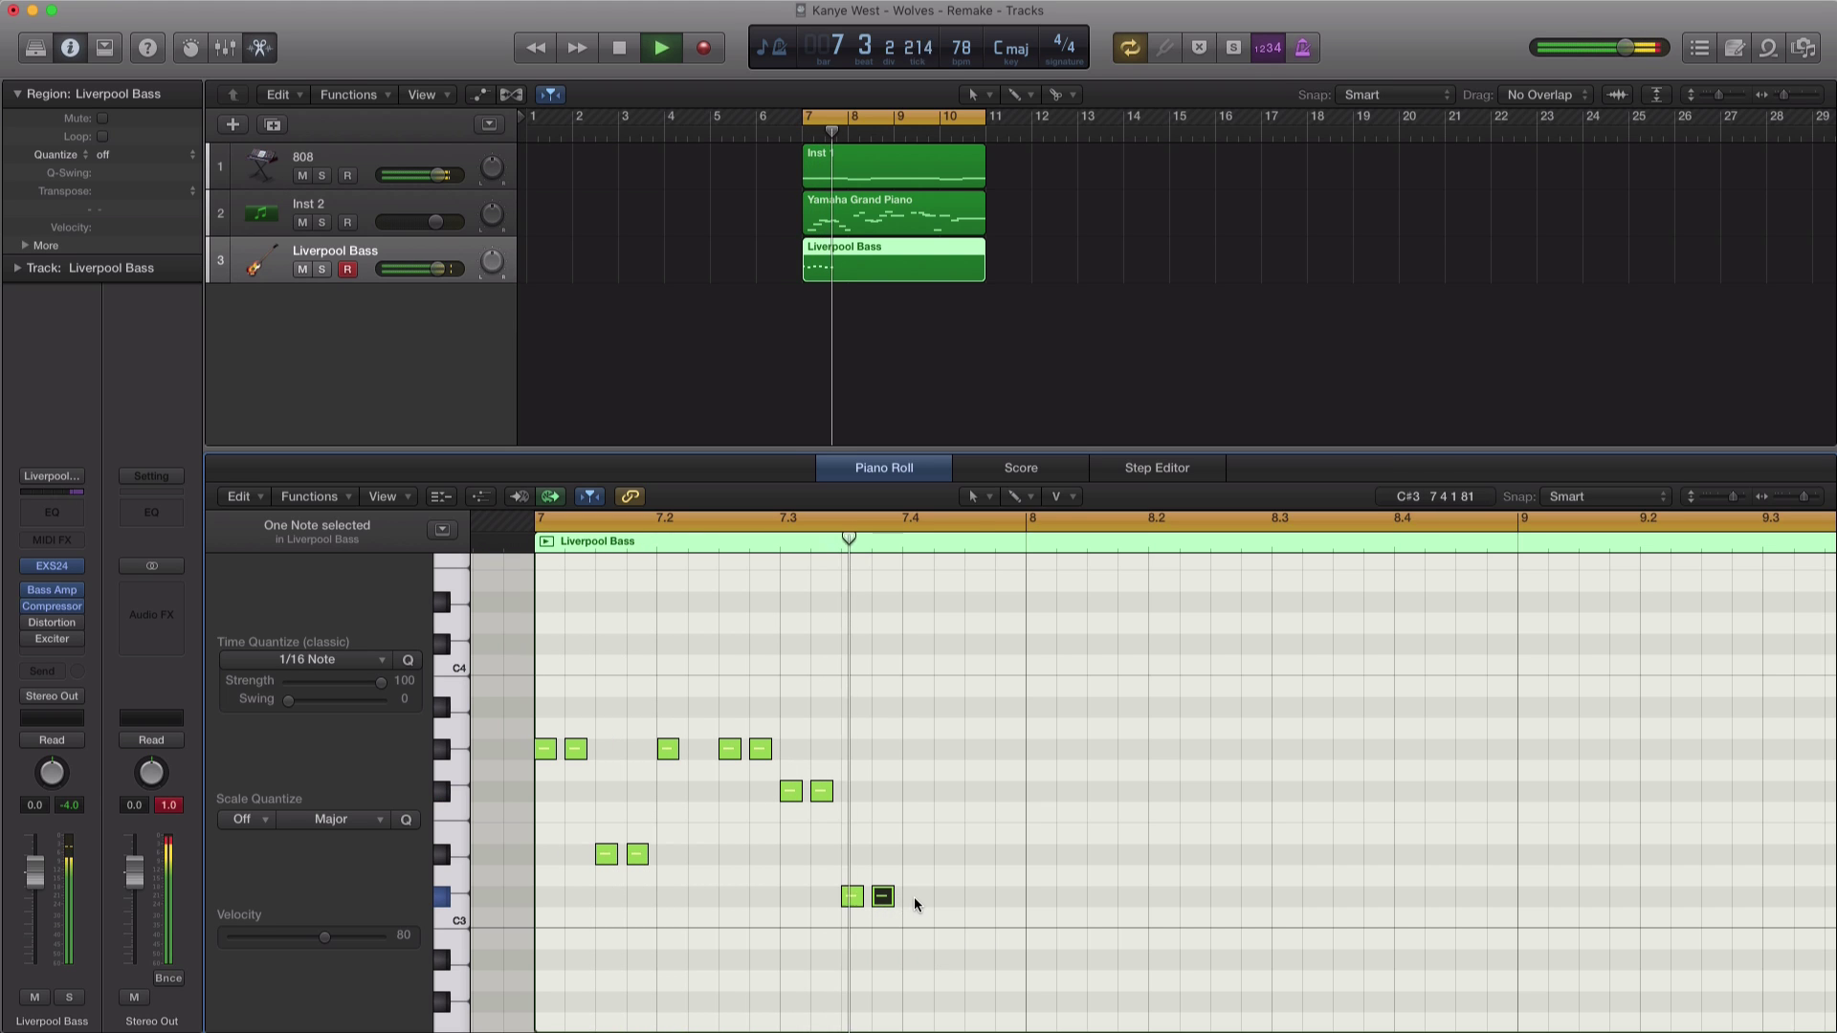
key(space)
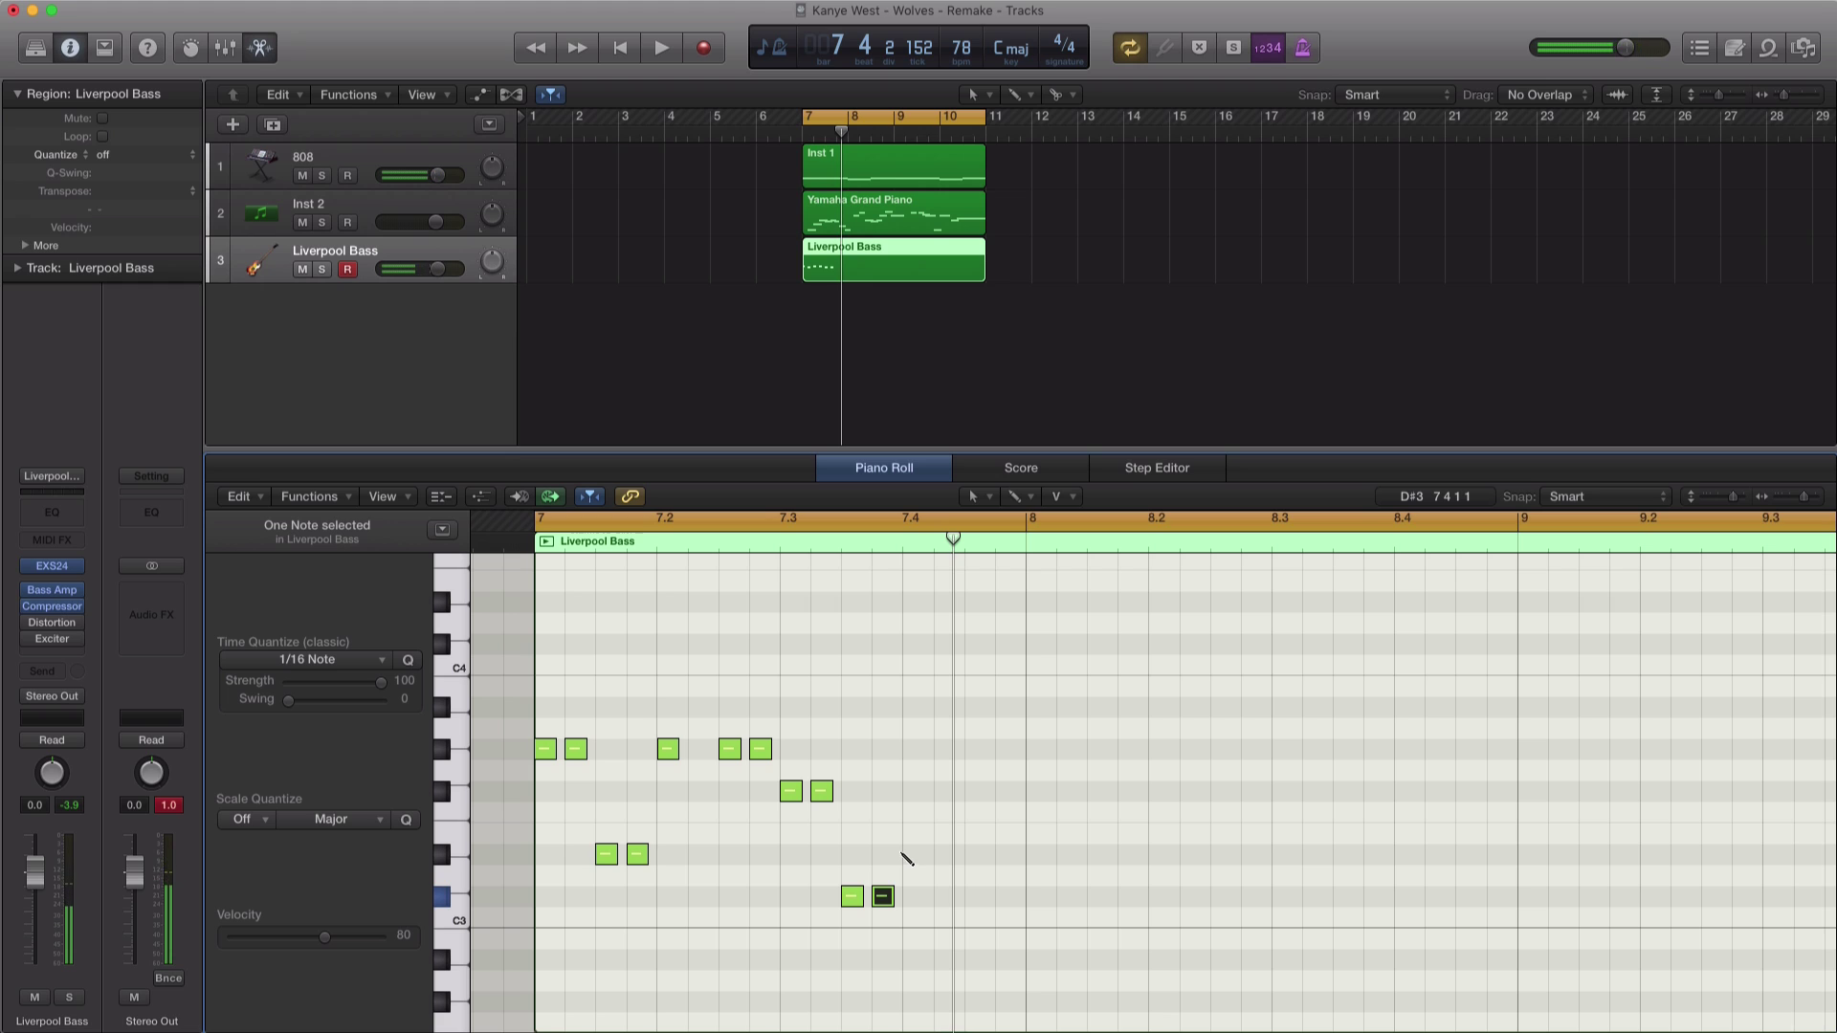
Step: Enter four F#3 sixteenths across beat 4 of bar 7 and two C#3 sixteenths at the start of bar 8
click(1000, 794)
key(space)
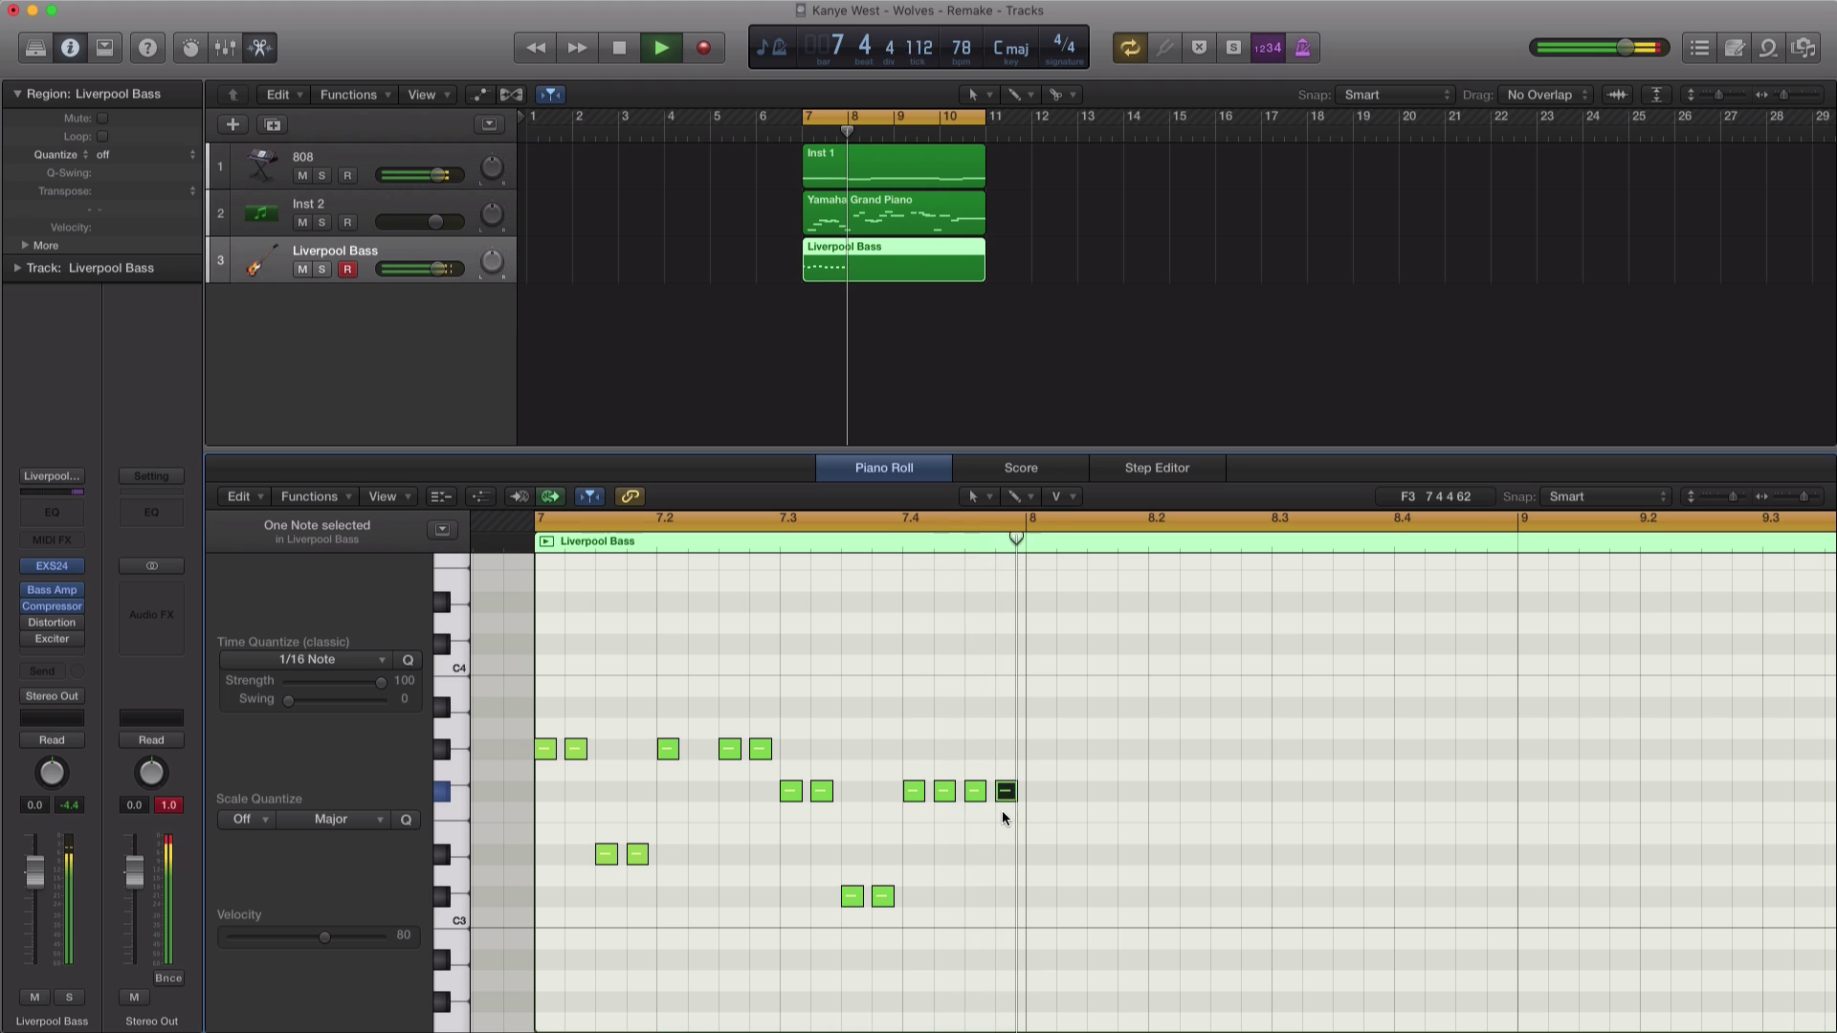
key(space)
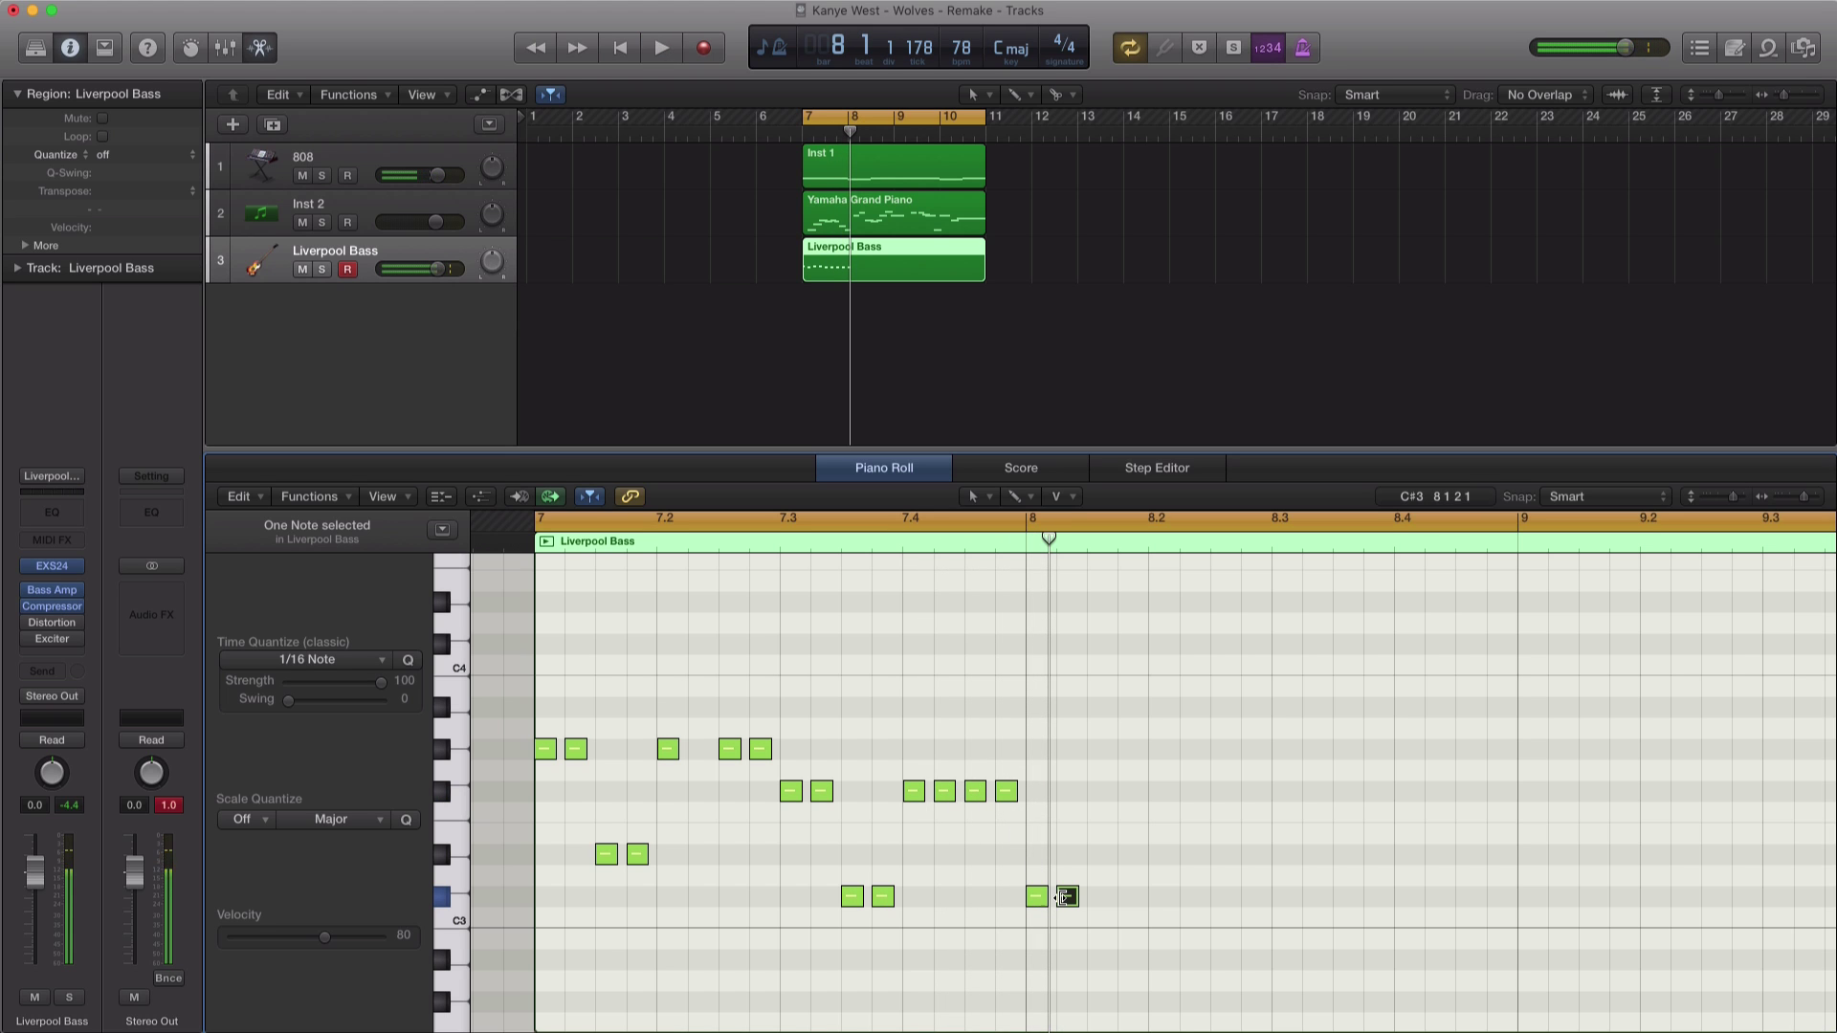
key(space)
Step: Add a sixteenth note at 8.1.3 and work its pitch down to G#2 by ear against the loop
scroll(1085, 894, down, 1)
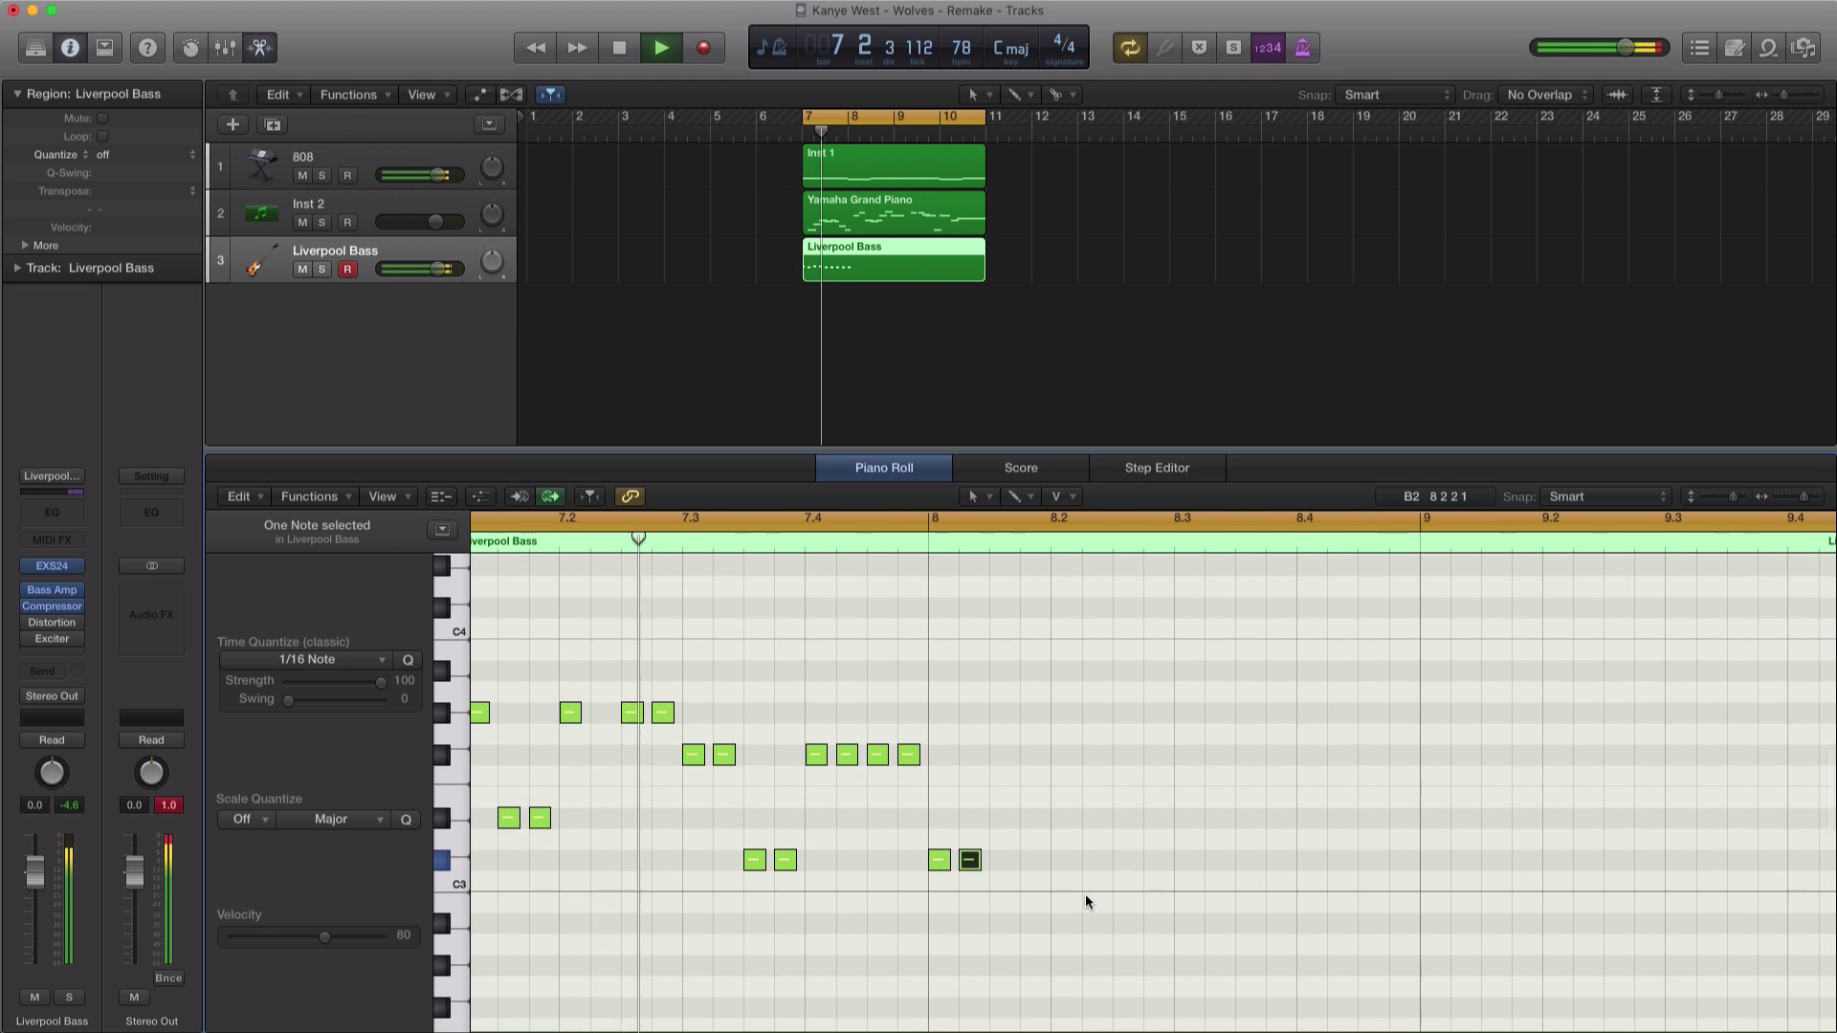
click(970, 902)
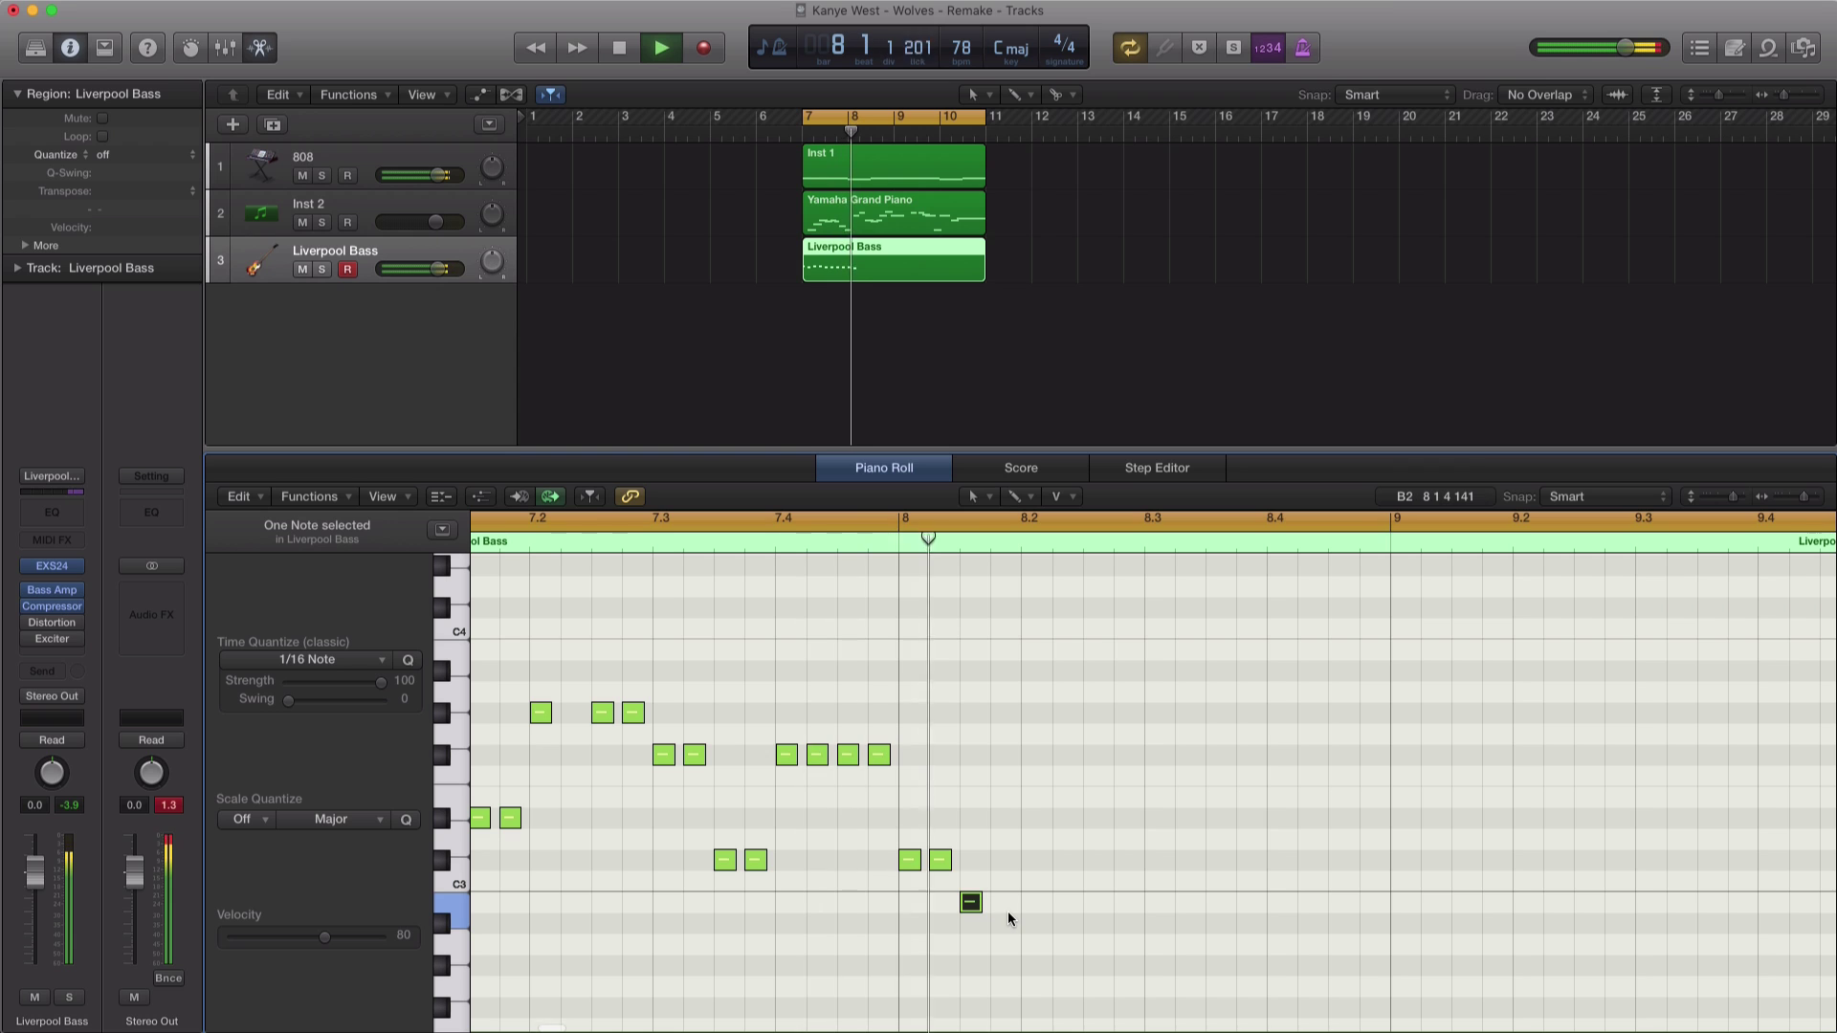
key(space)
drag(970, 907, 972, 926)
key(space)
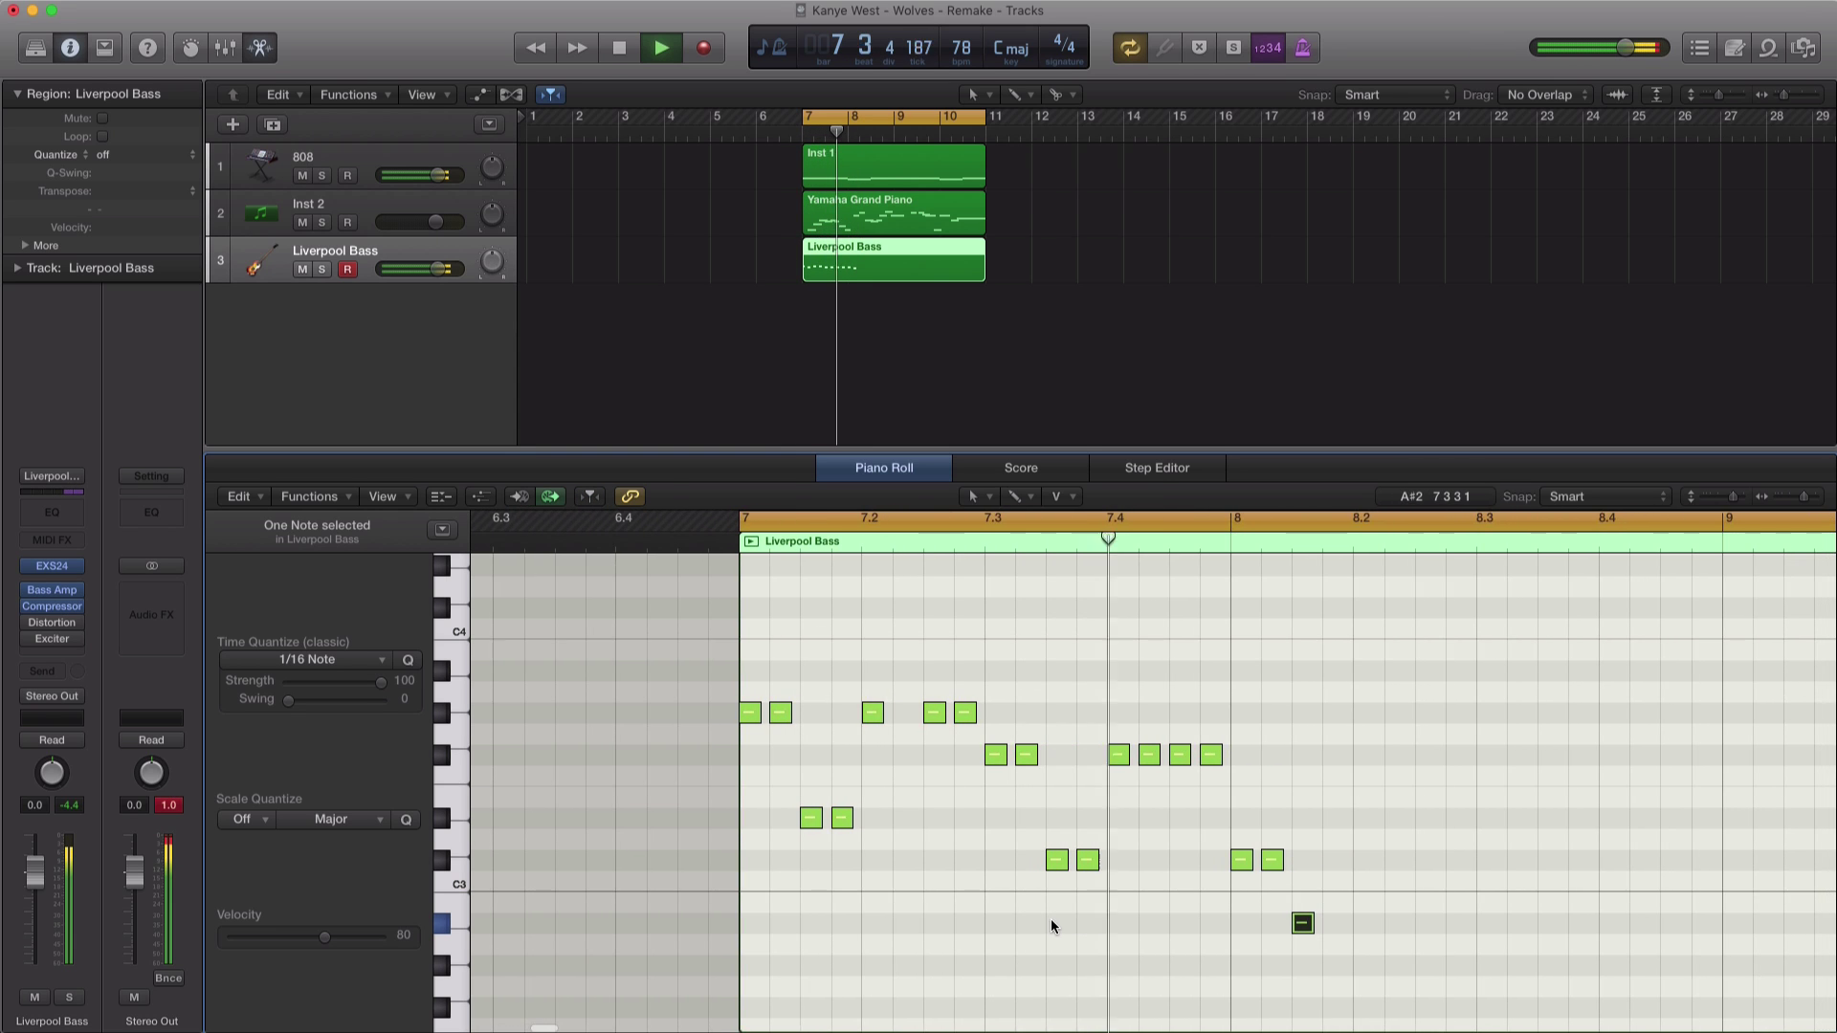
key(space)
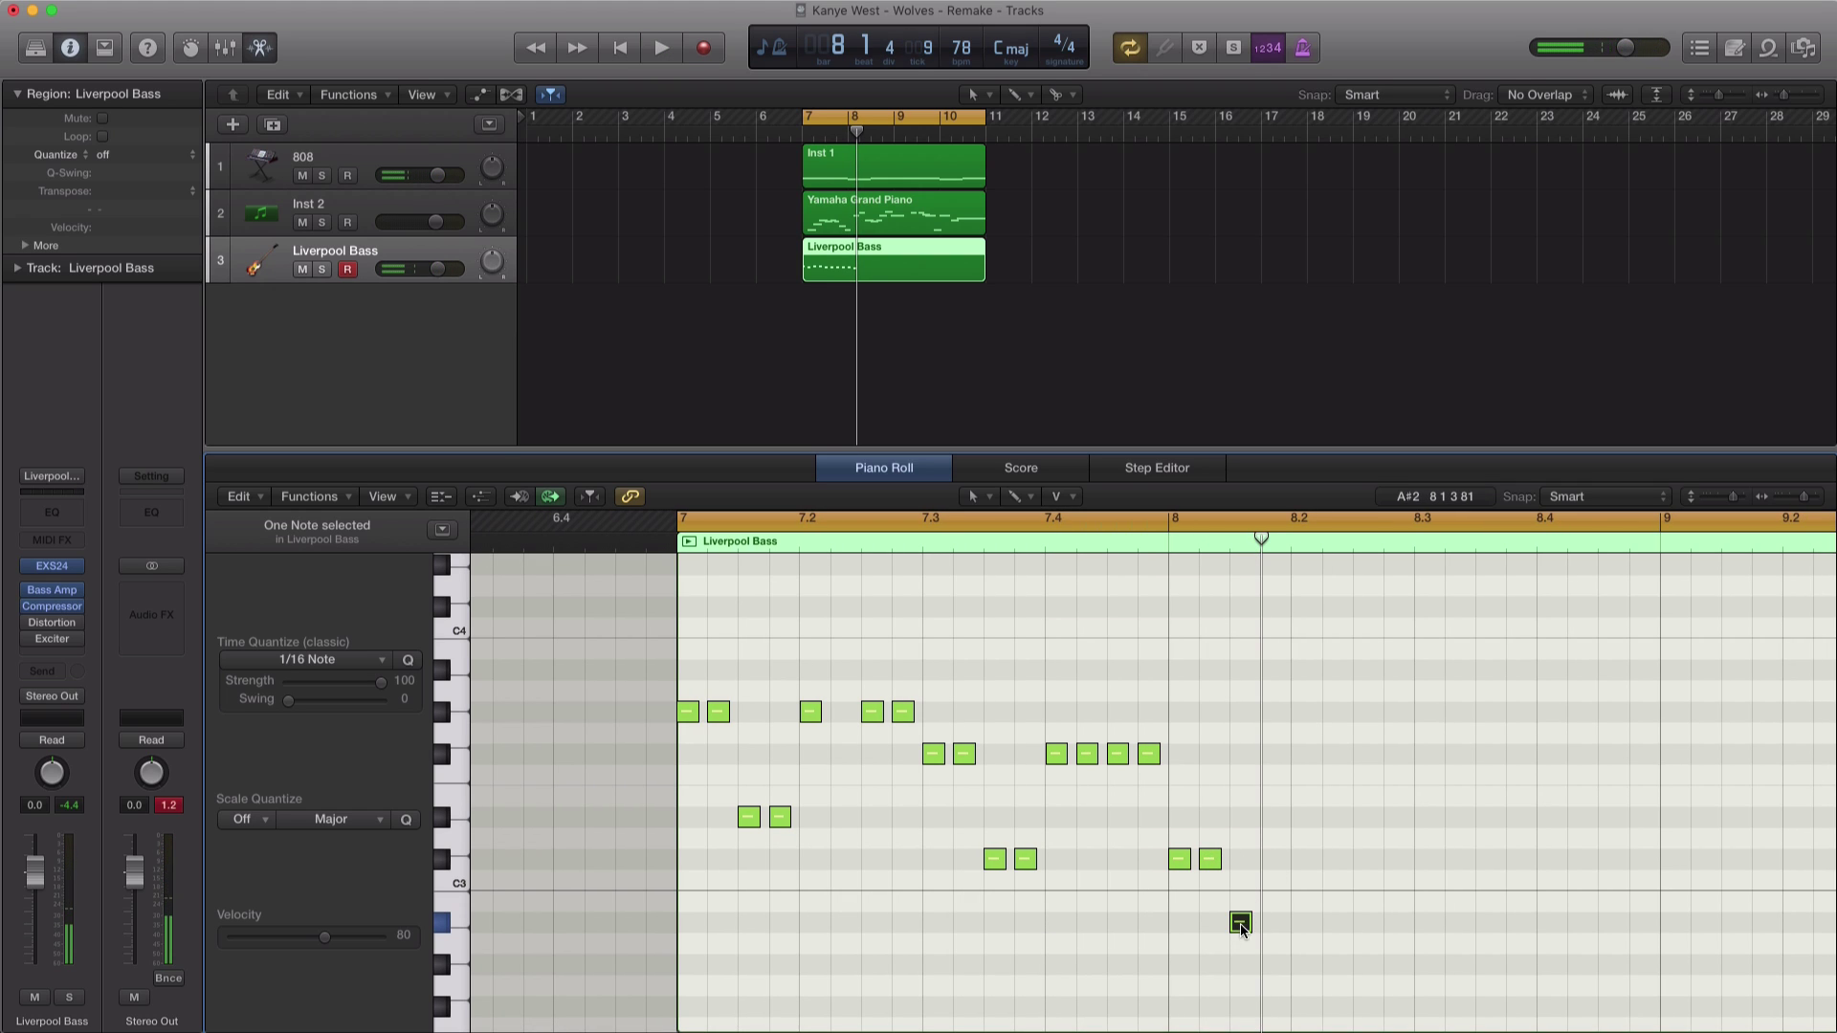
drag(1240, 921, 1240, 963)
Step: Set the cycle range to bar 8 only, add a C#3 sixteenth at 8.1.4, and audition the bar
drag(1177, 517, 1662, 518)
key(space)
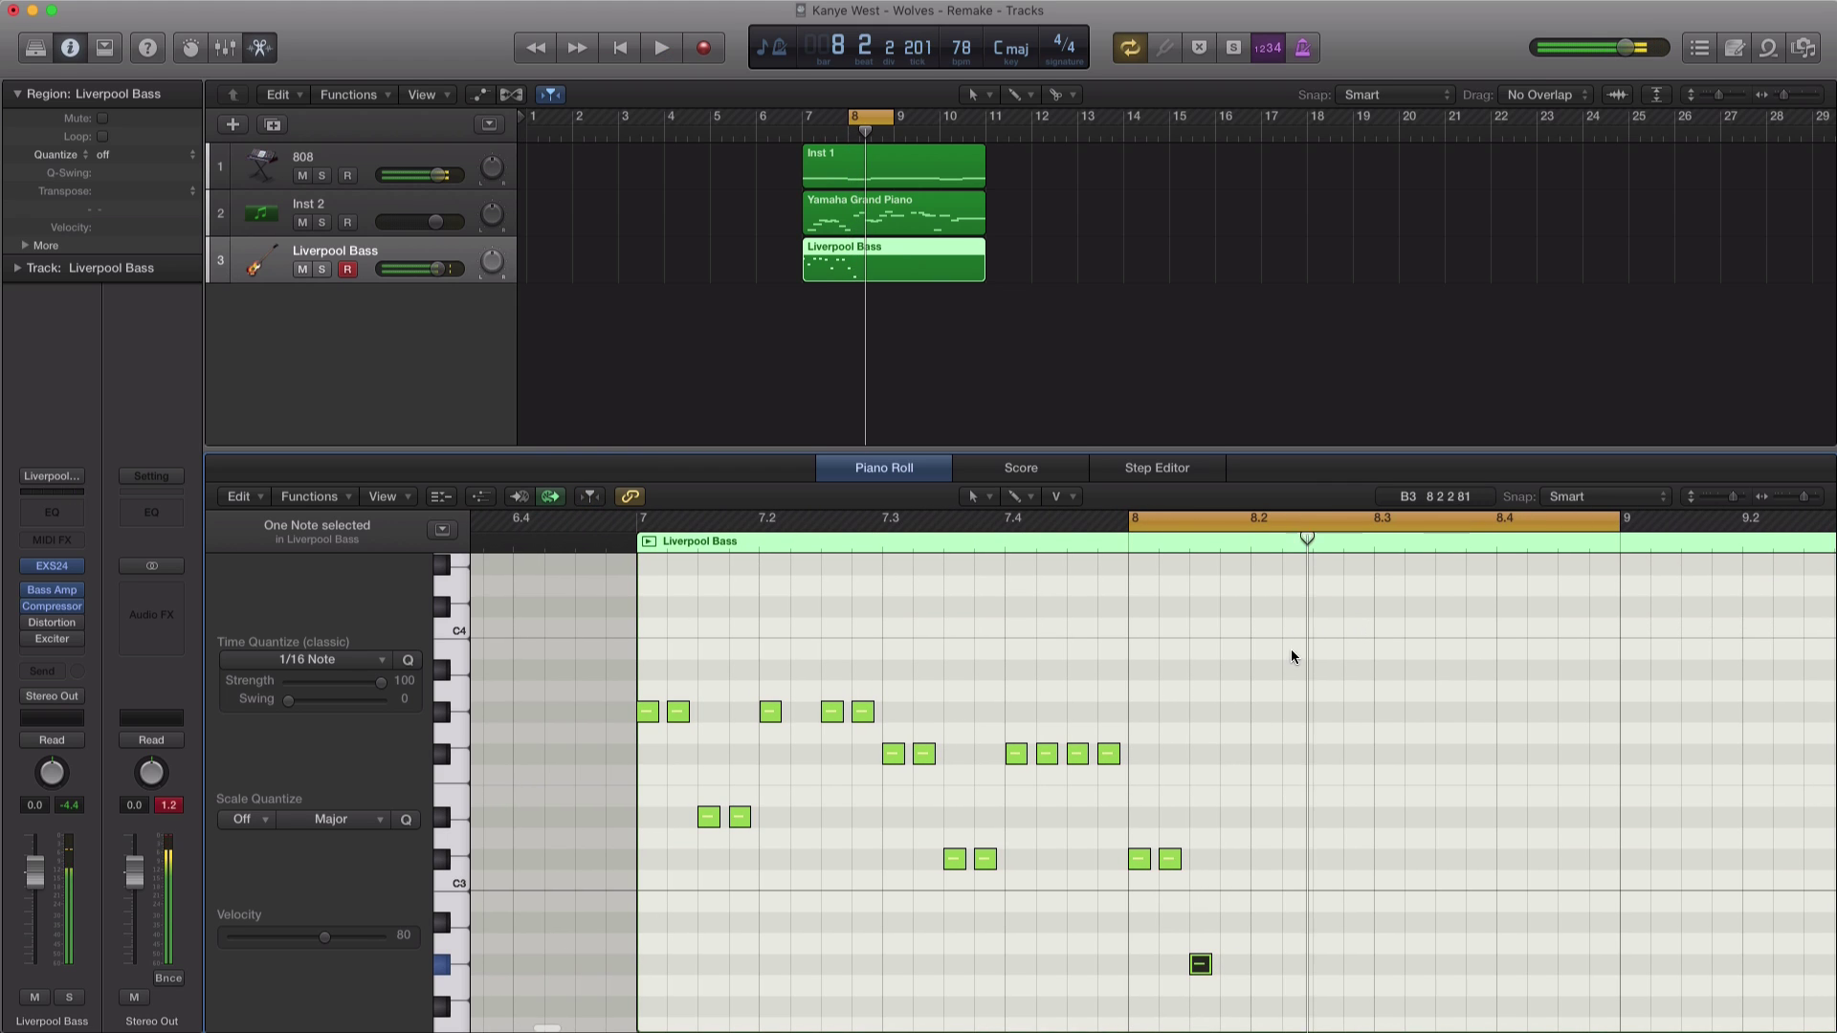
key(space)
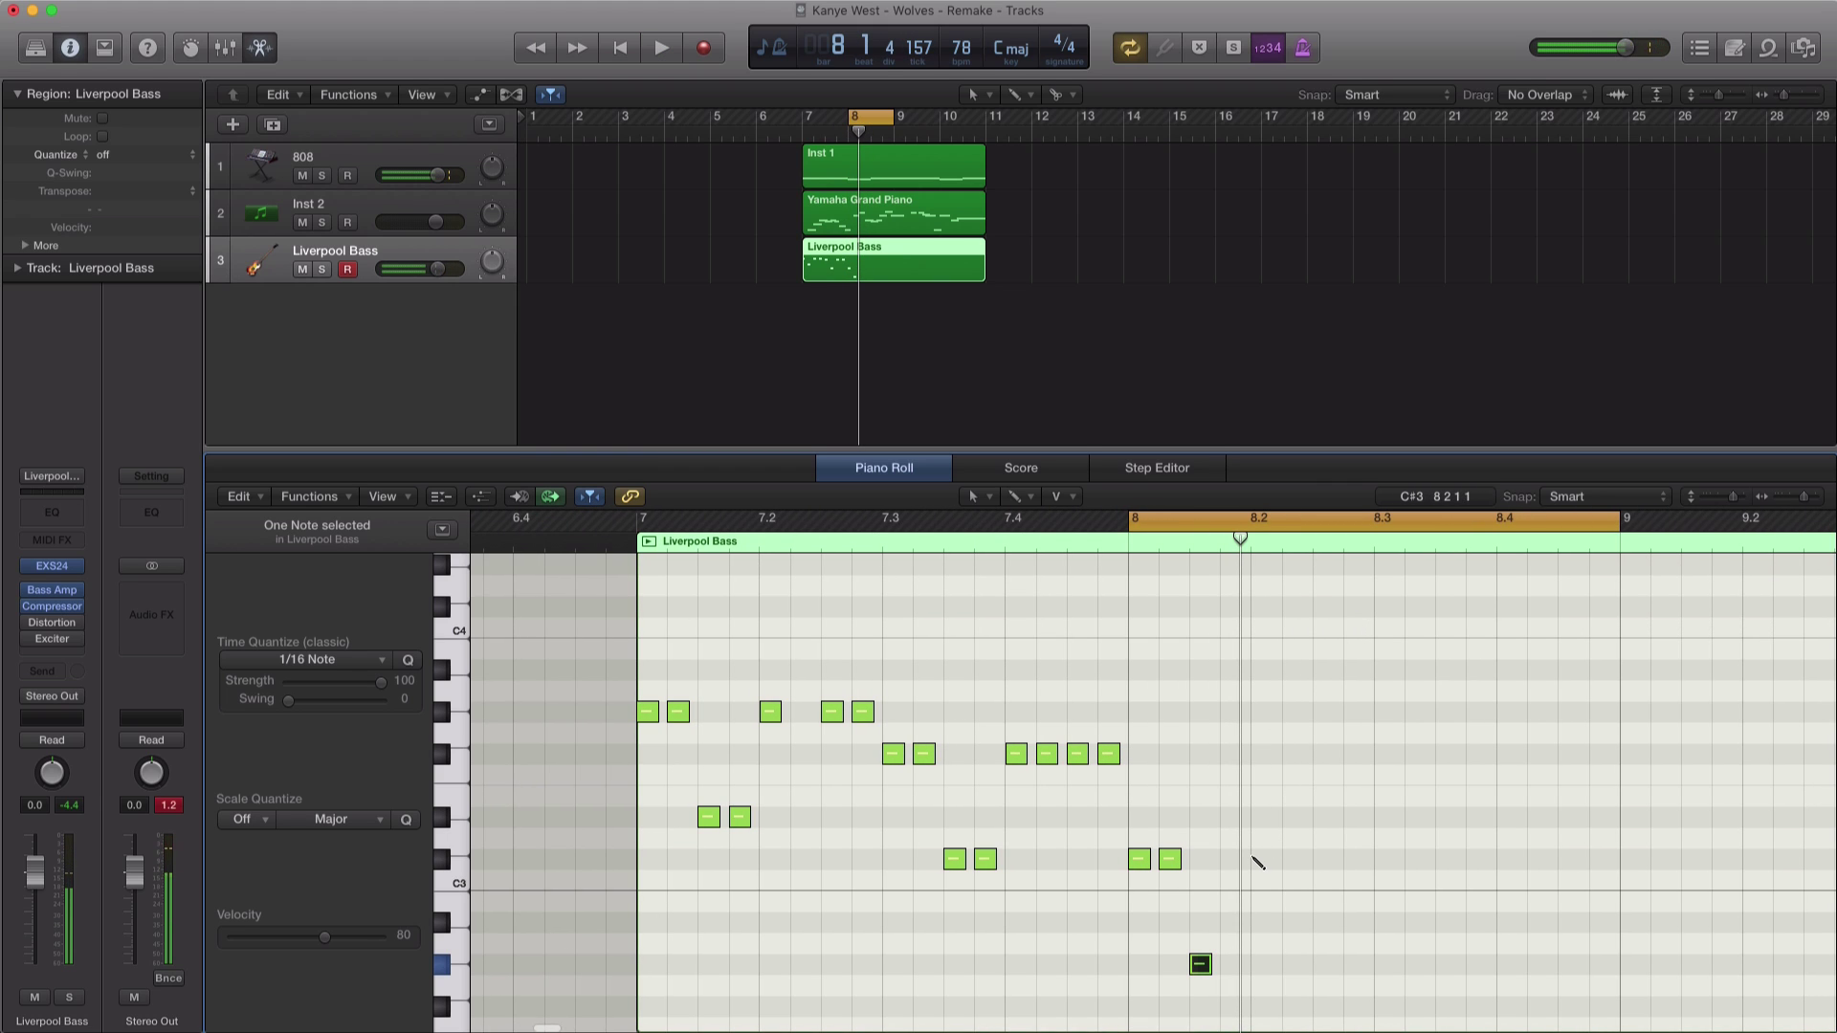
key(space)
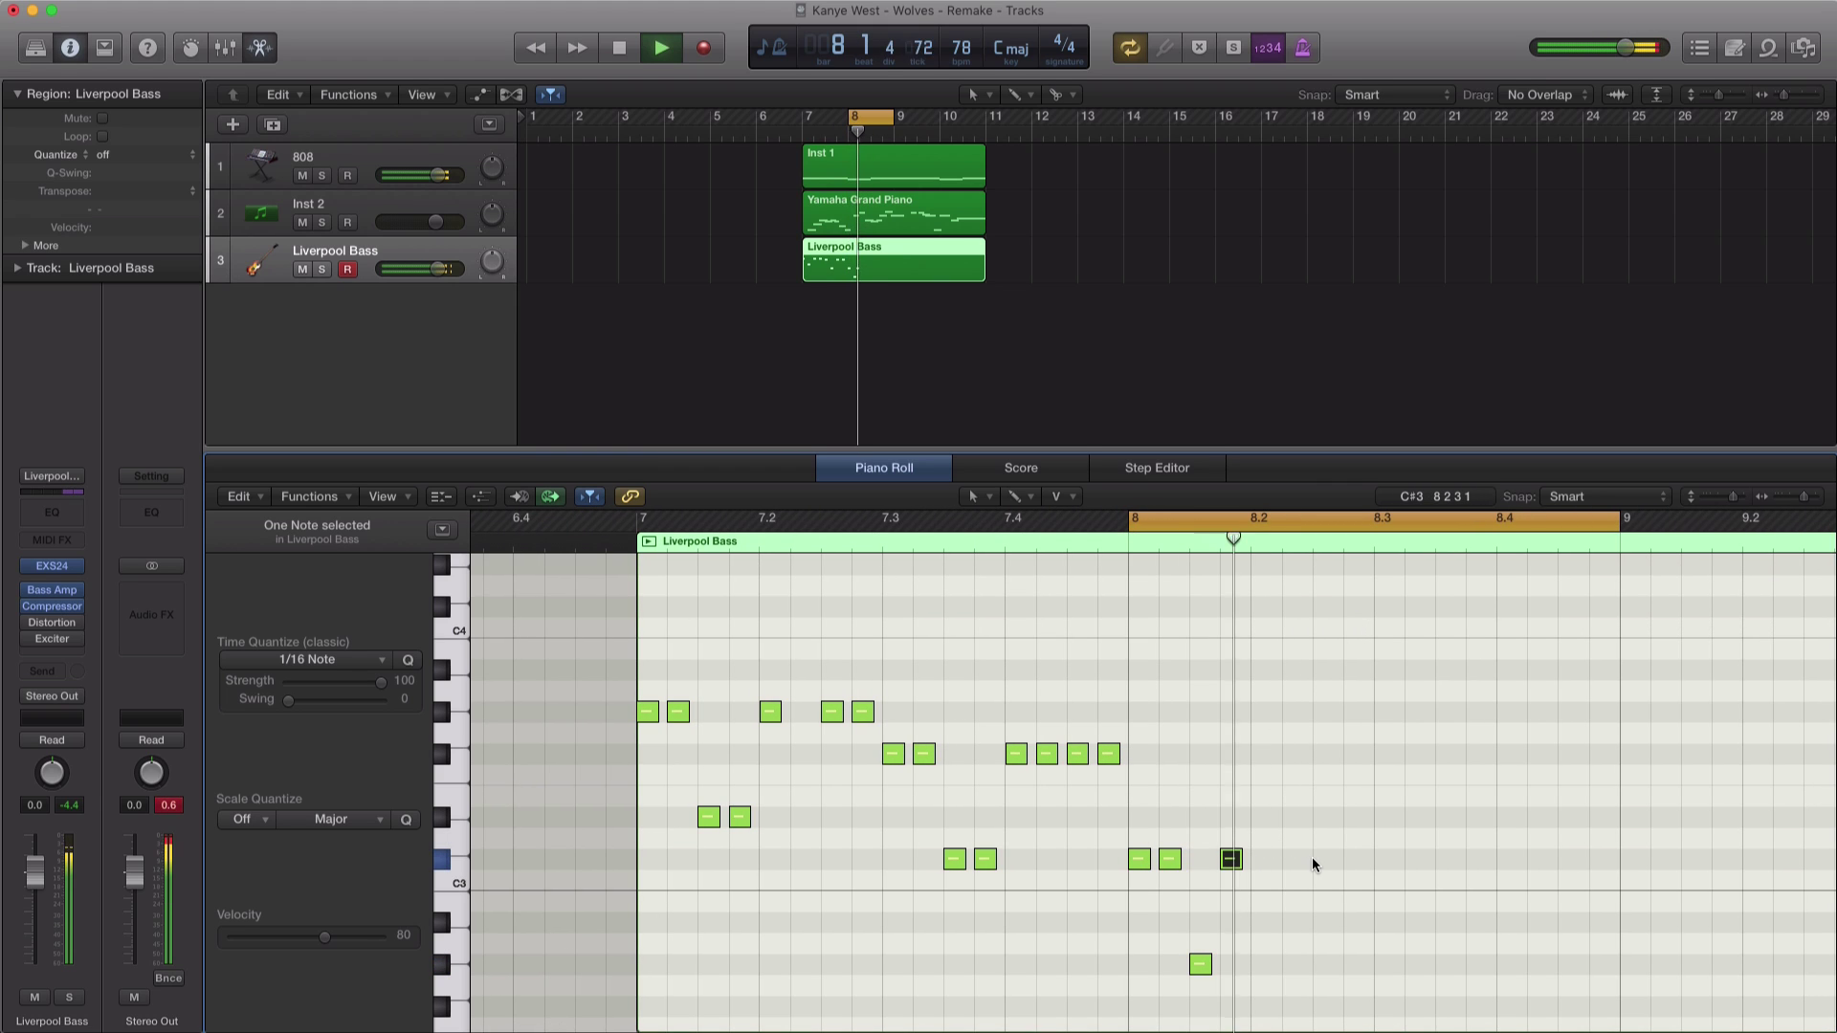
key(space)
key(space)
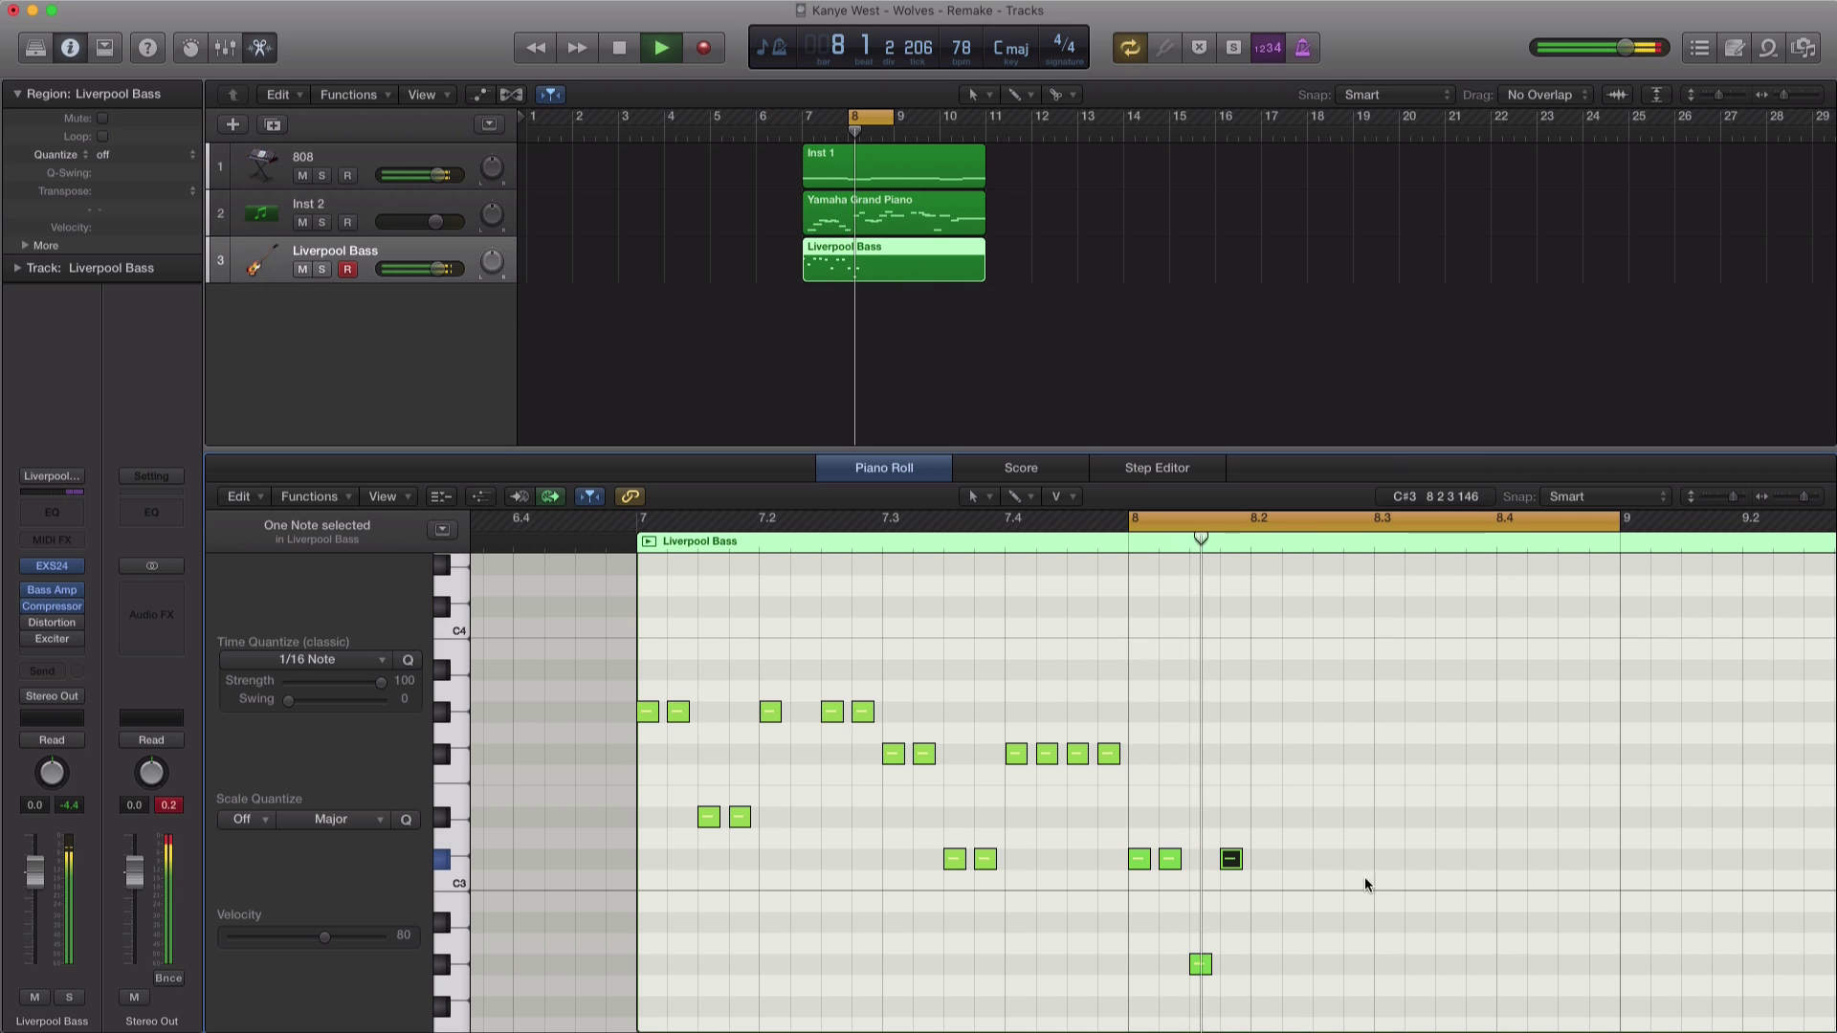
Step: Fill beat 2 of bar 8 with C#3, G#2, C#3 and C#3 sixteenths while the cycle plays
click(1262, 859)
click(1293, 965)
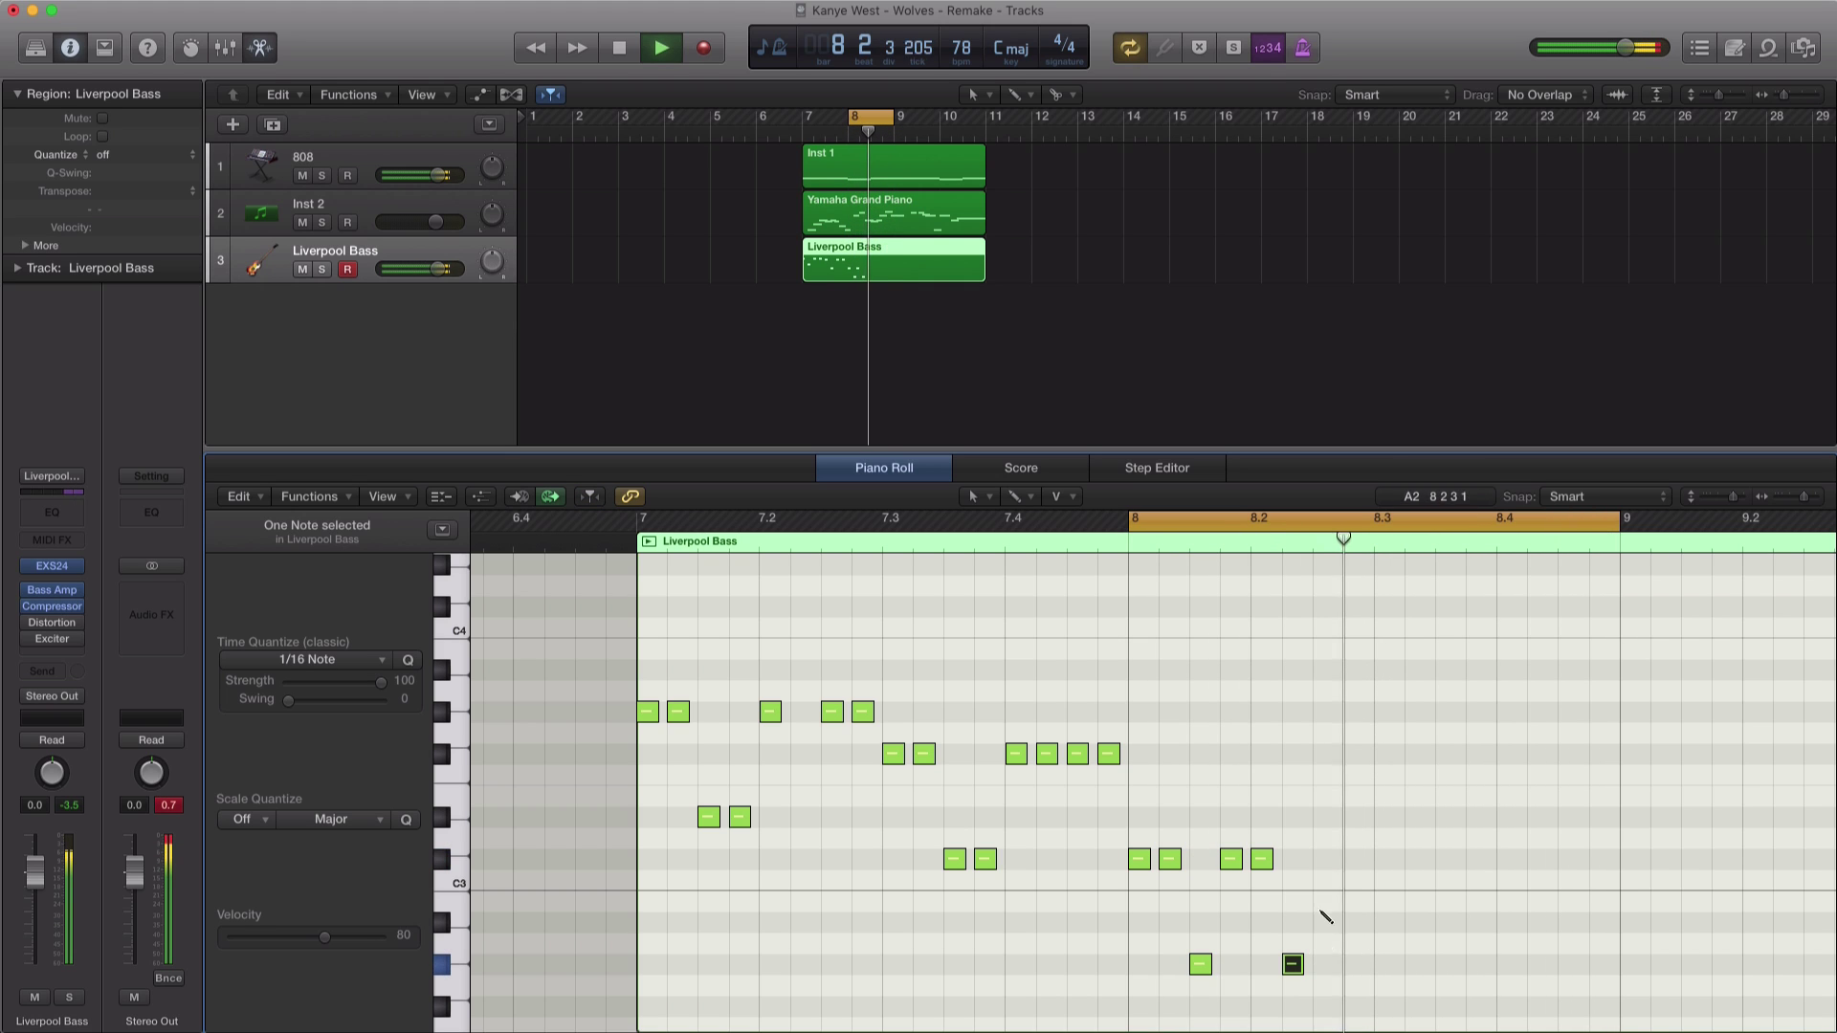
click(1323, 860)
click(1354, 860)
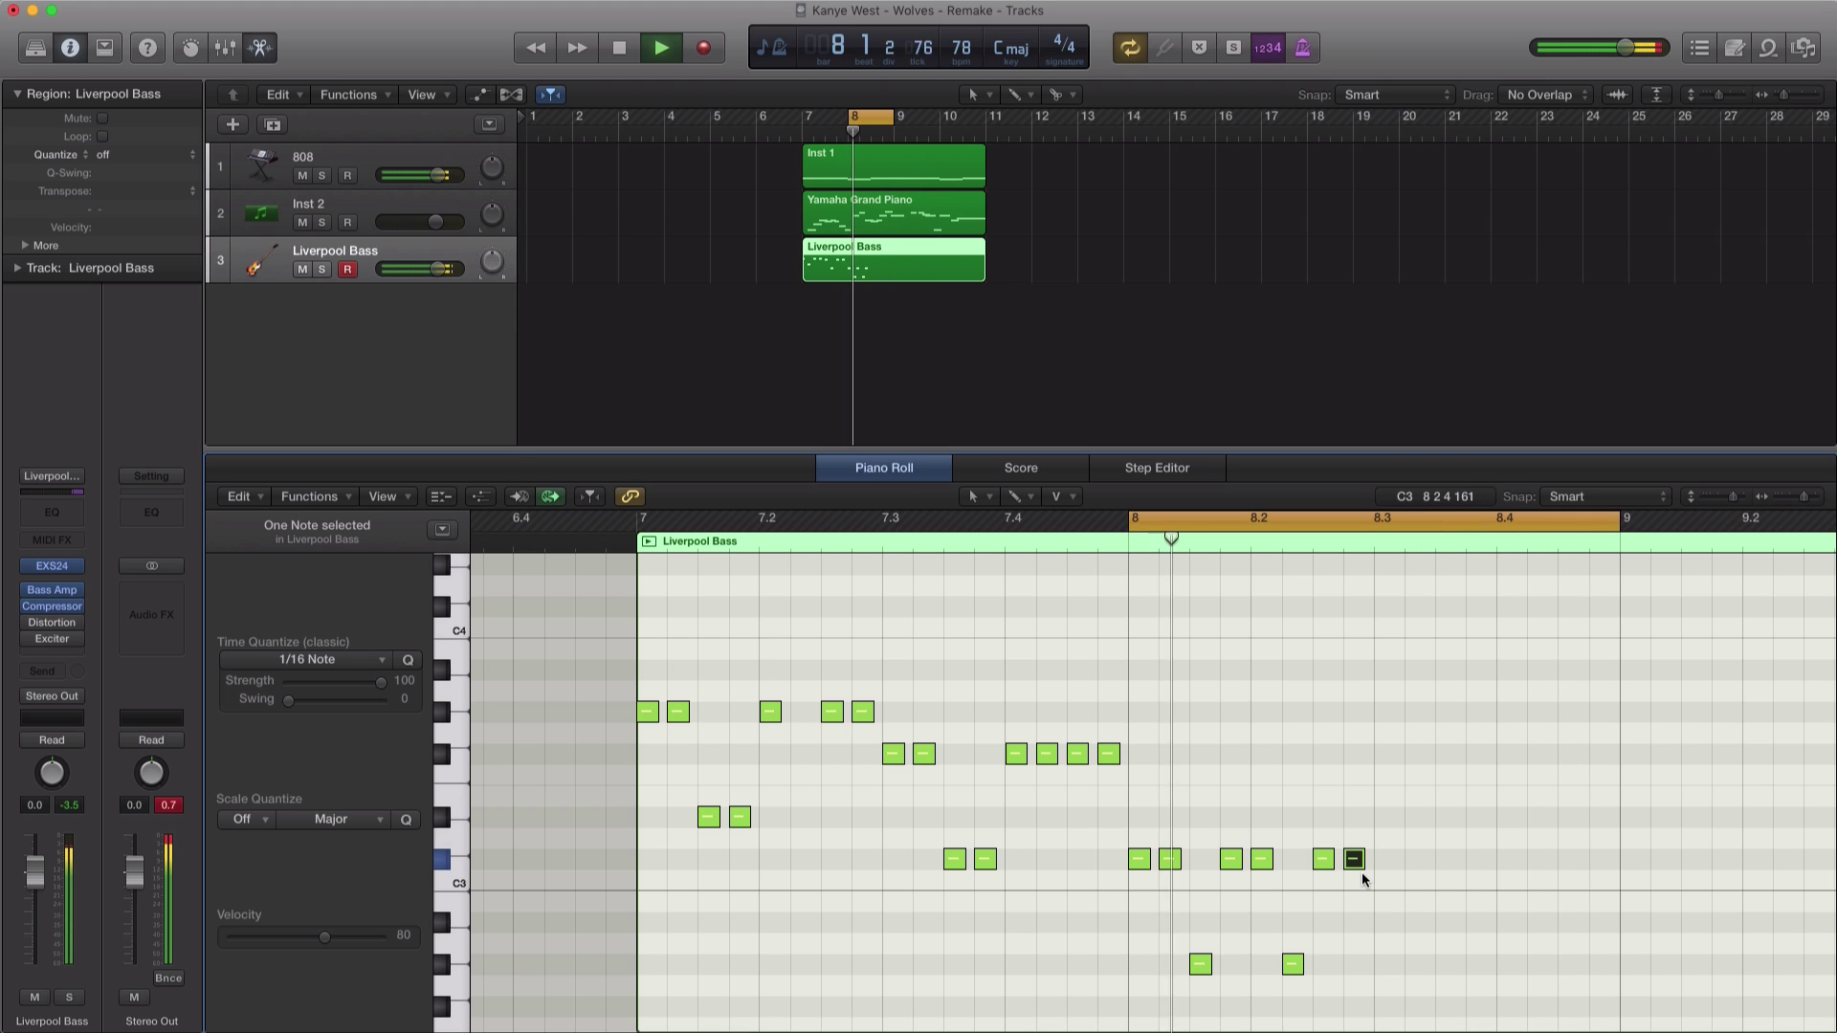
Step: Fill beats 3 and 4 of bar 8 with D#3, D#3, A#2, D#3, D#3, A#2, D#3, D#3 sixteenths and stop playback
click(1415, 817)
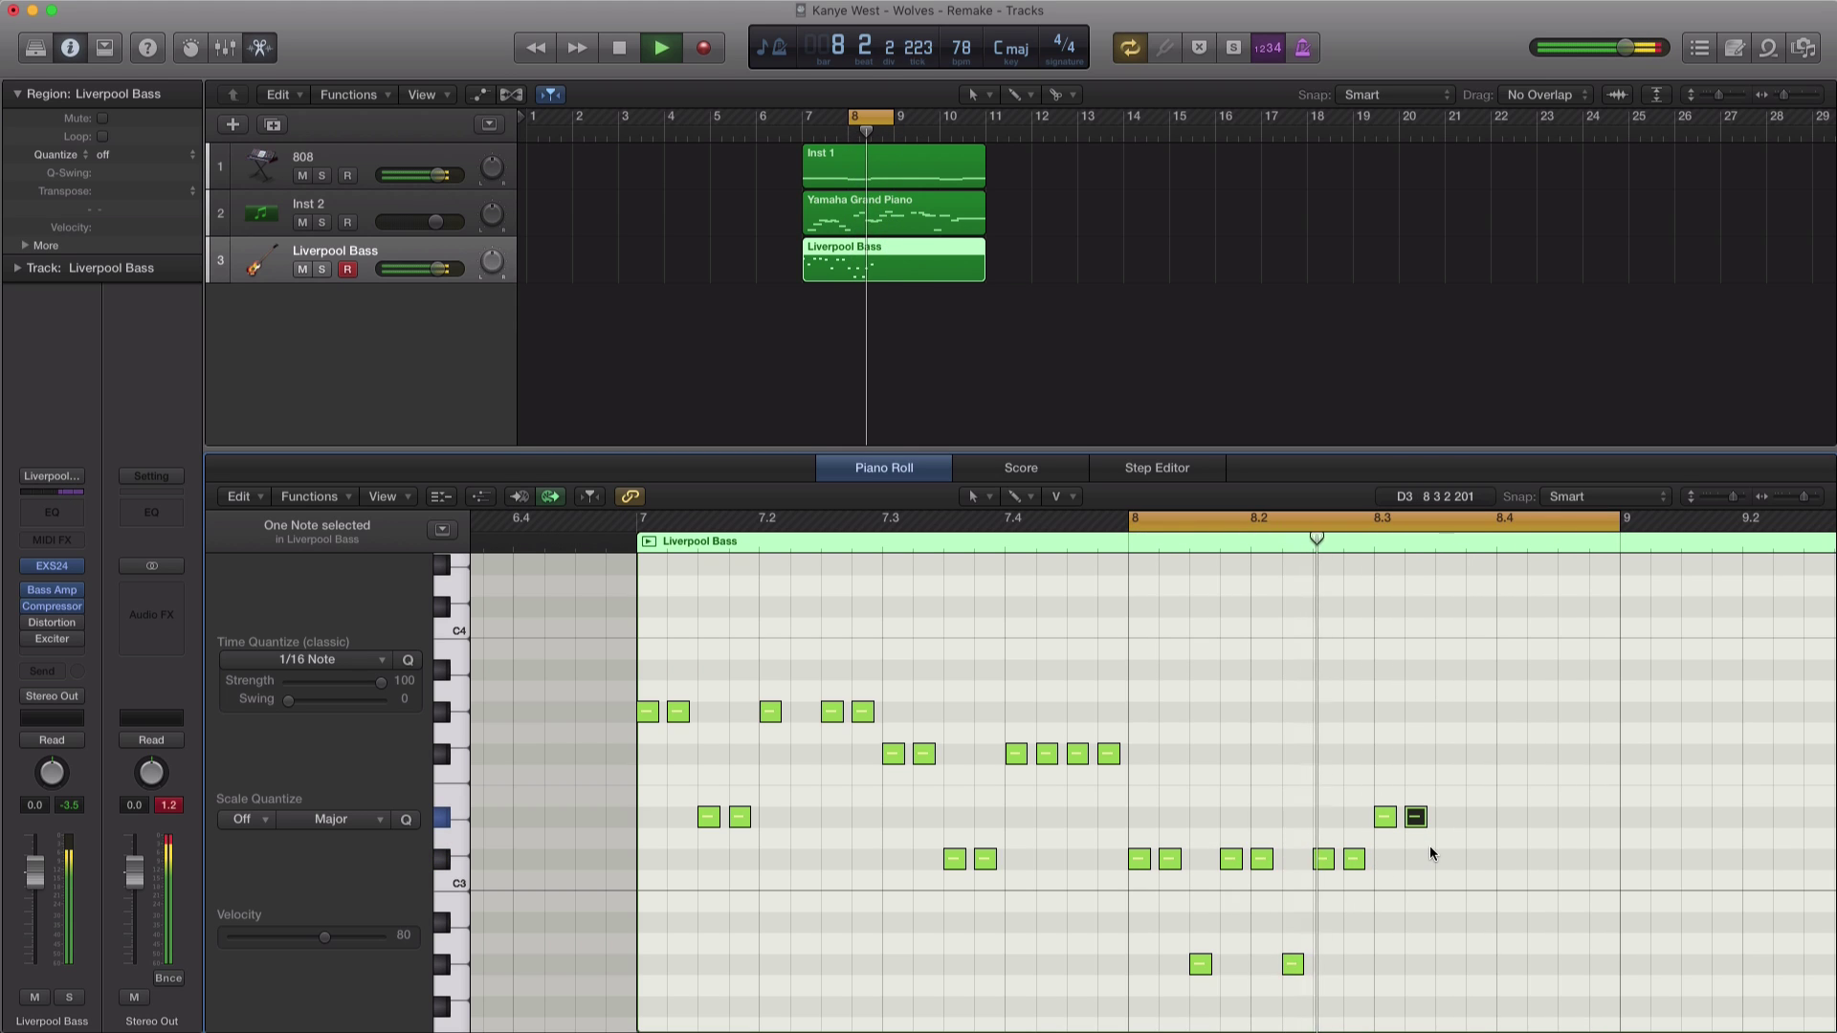
click(1445, 922)
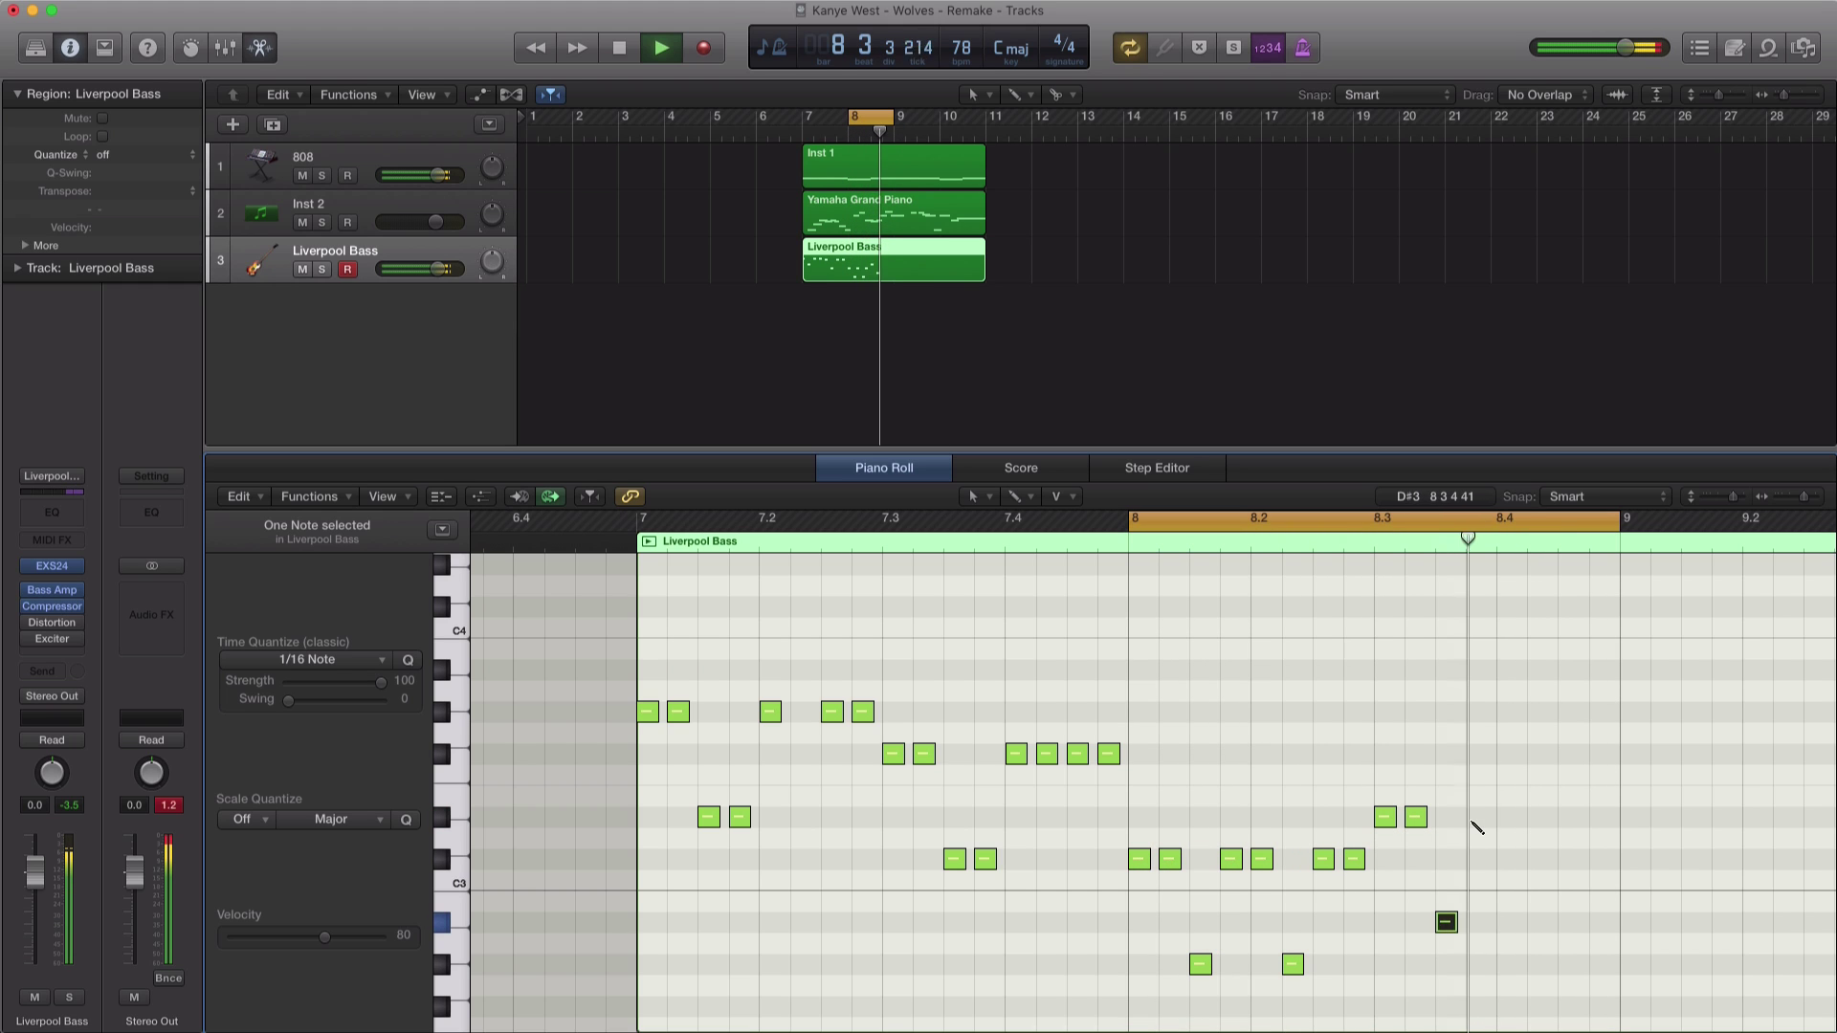
click(1476, 817)
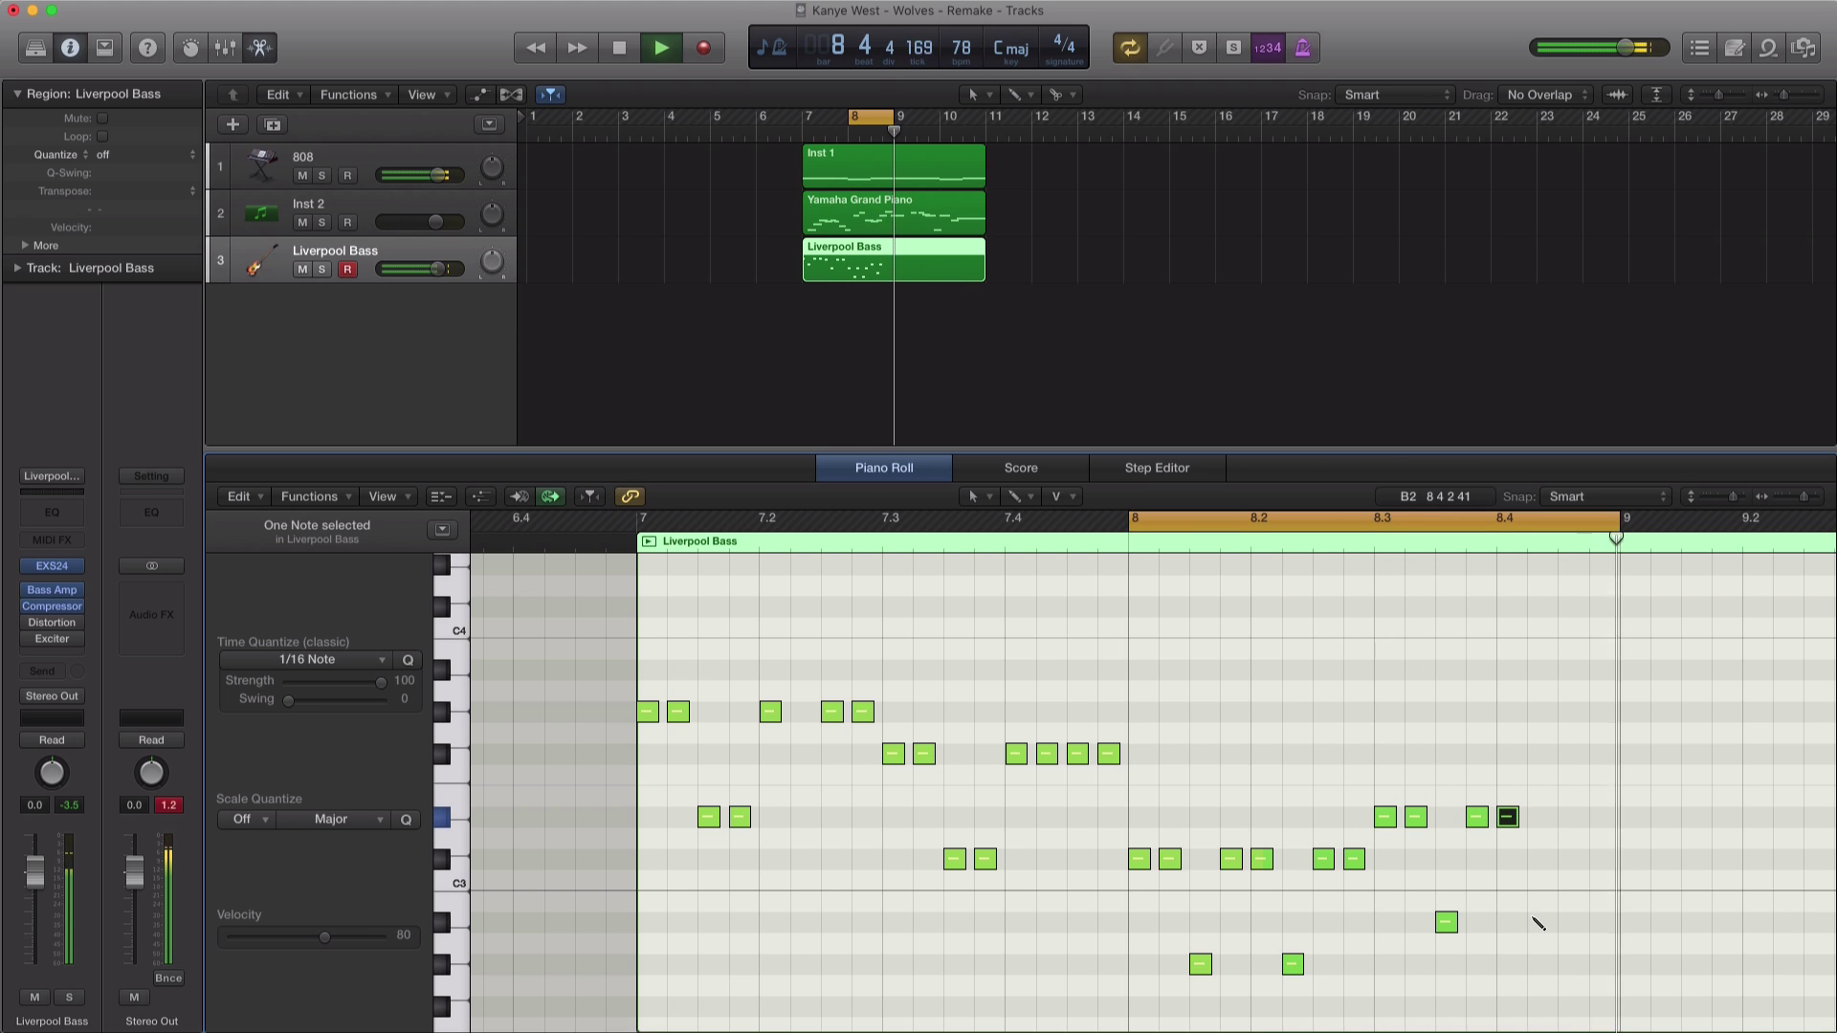
click(1538, 922)
click(1568, 817)
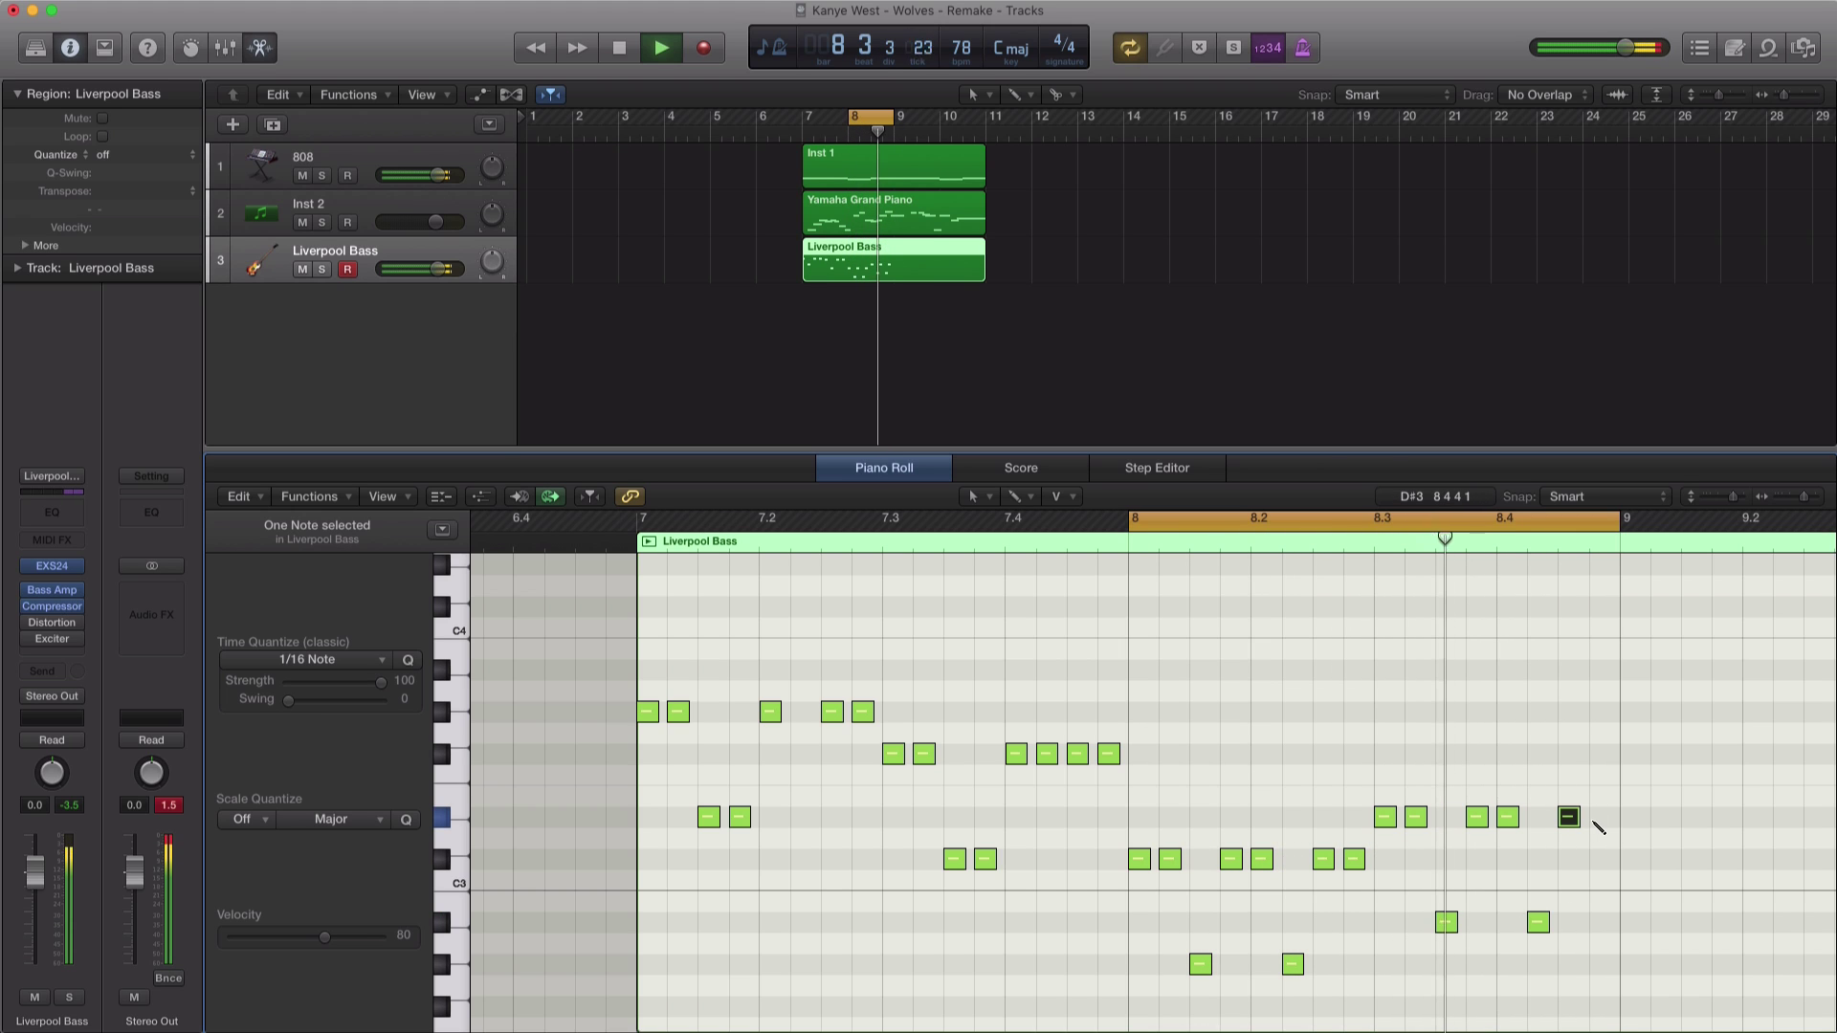
click(1599, 817)
key(space)
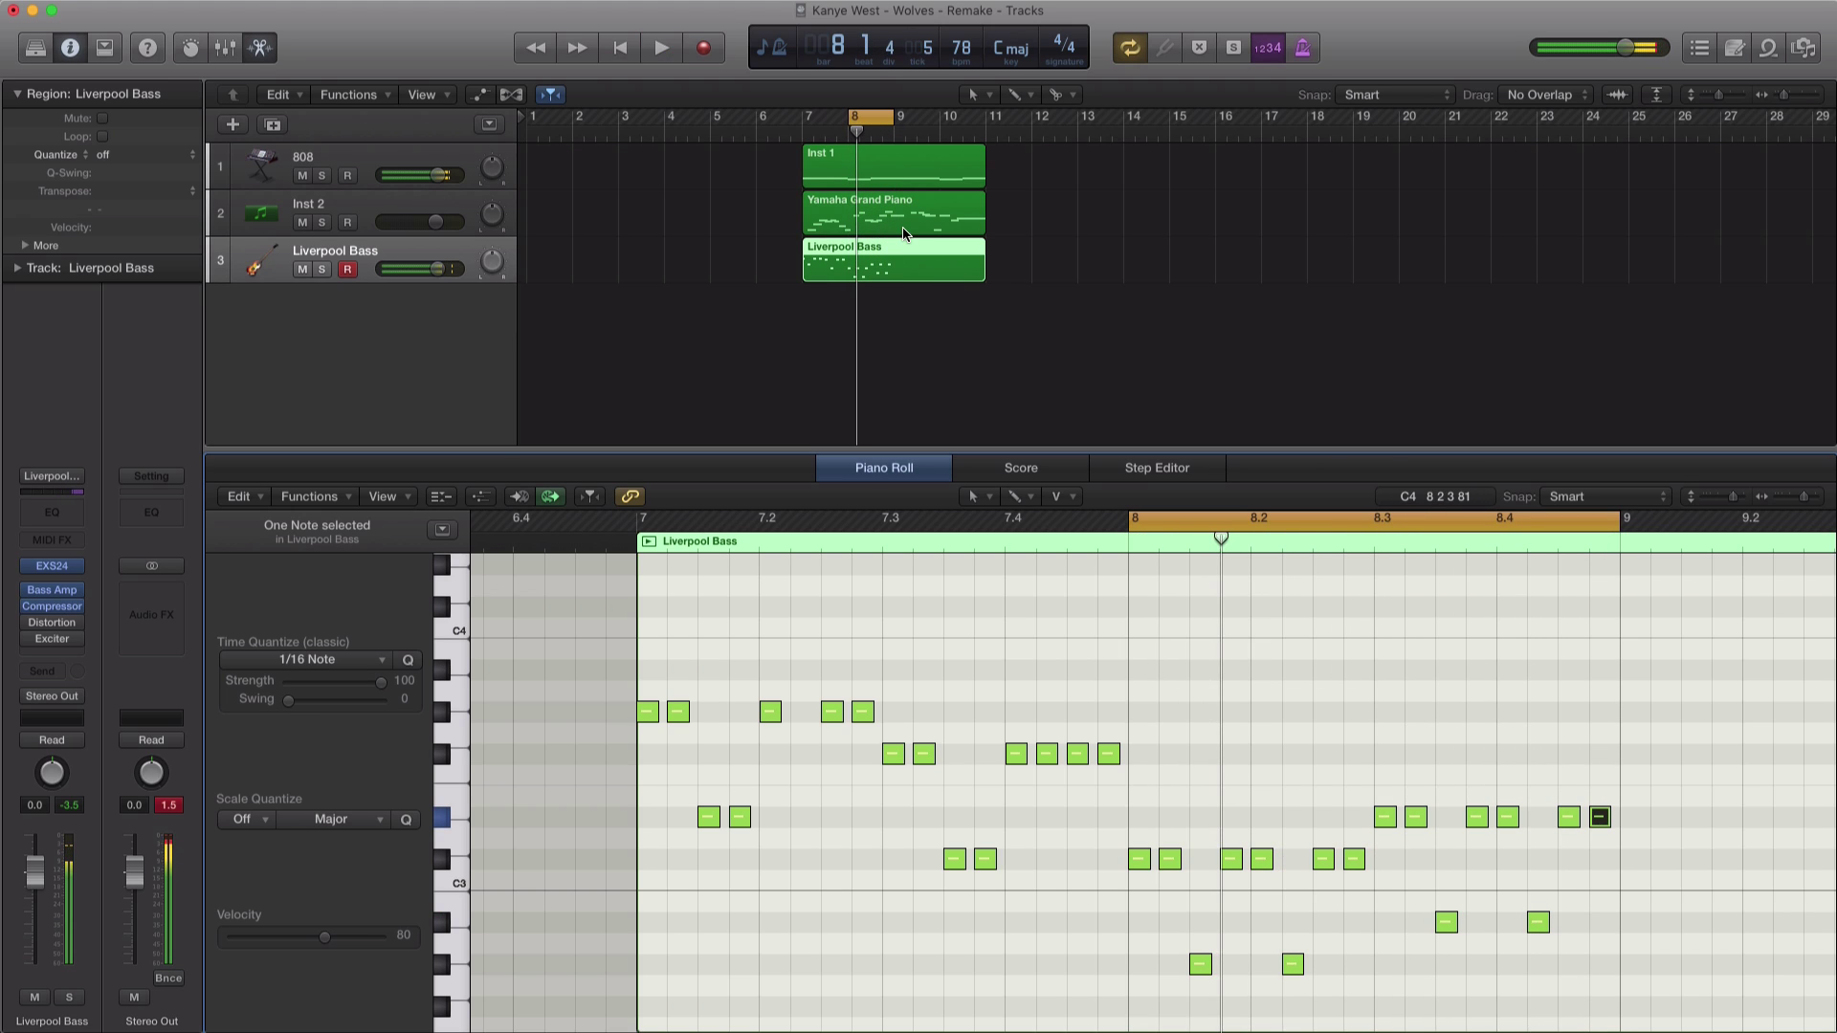
Step: Shorten the Liverpool Bass region to two bars, copy it to bar 9, and play with the cycle range spanning bars 7 to 11
mouse_move(983, 274)
mouse_down()
mouse_move(876, 276)
mouse_move(957, 276)
mouse_up()
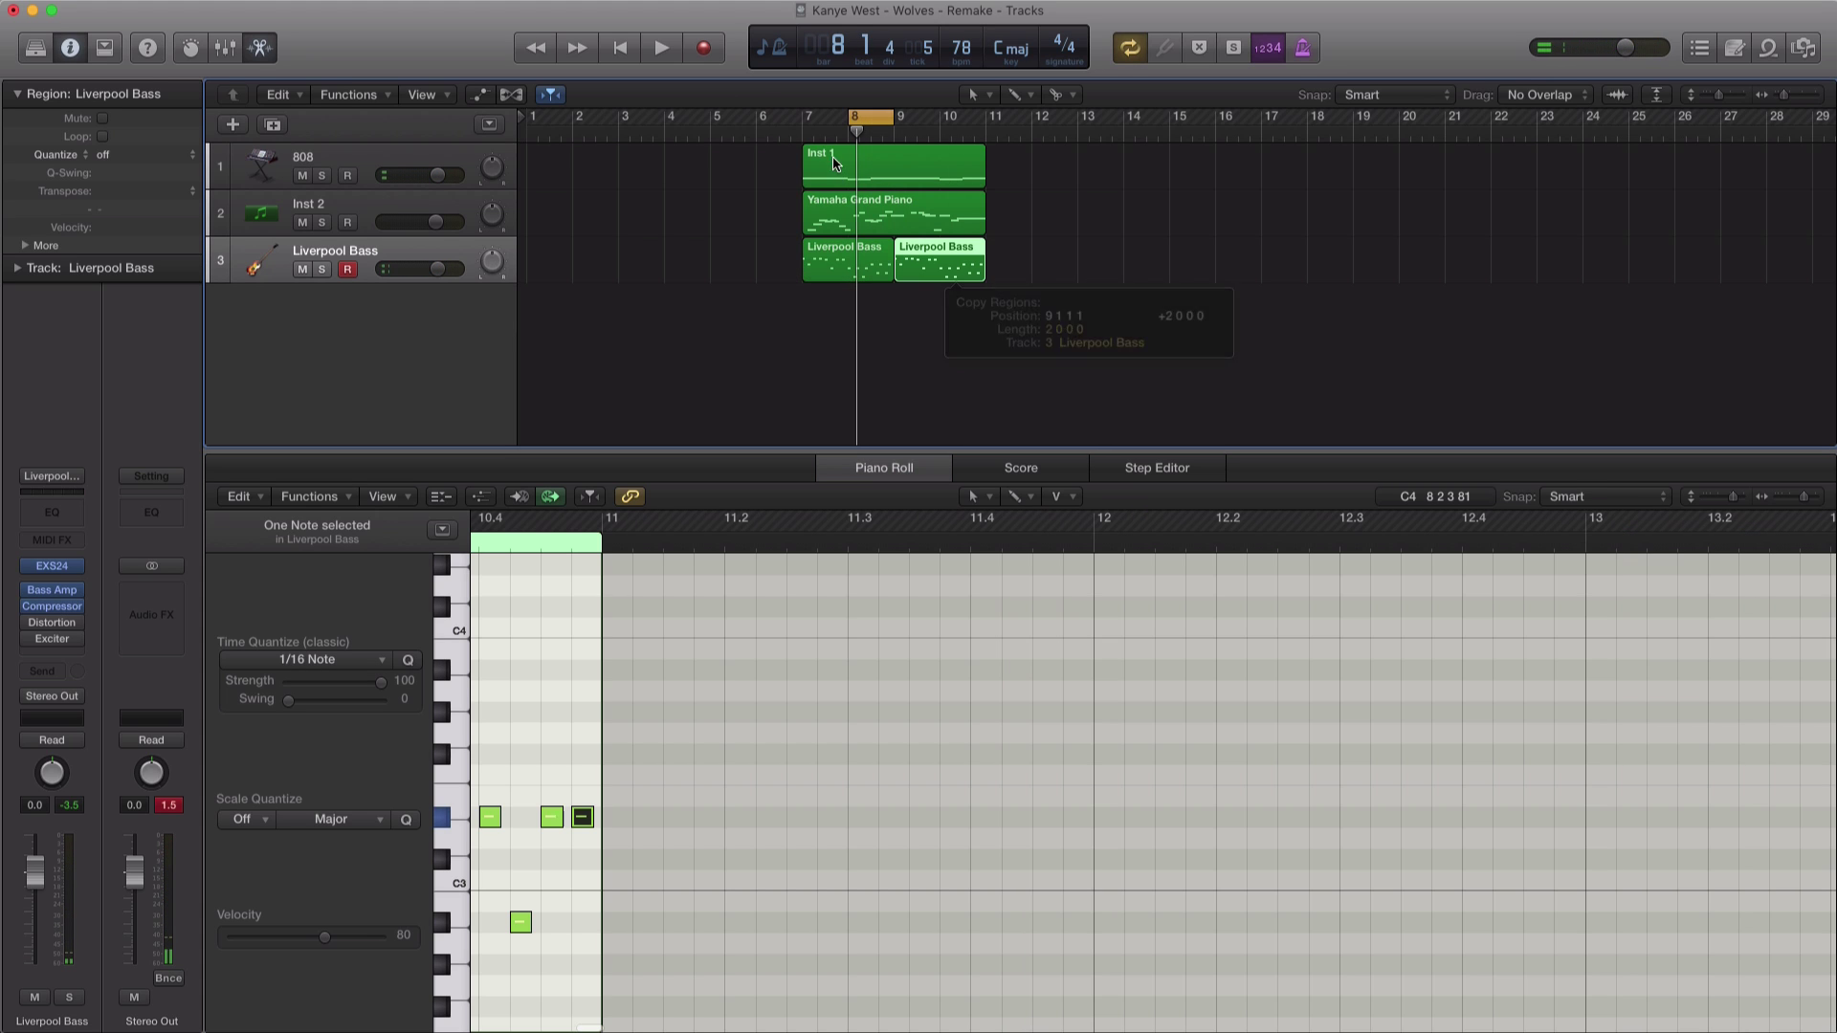
drag(806, 127, 972, 132)
key(space)
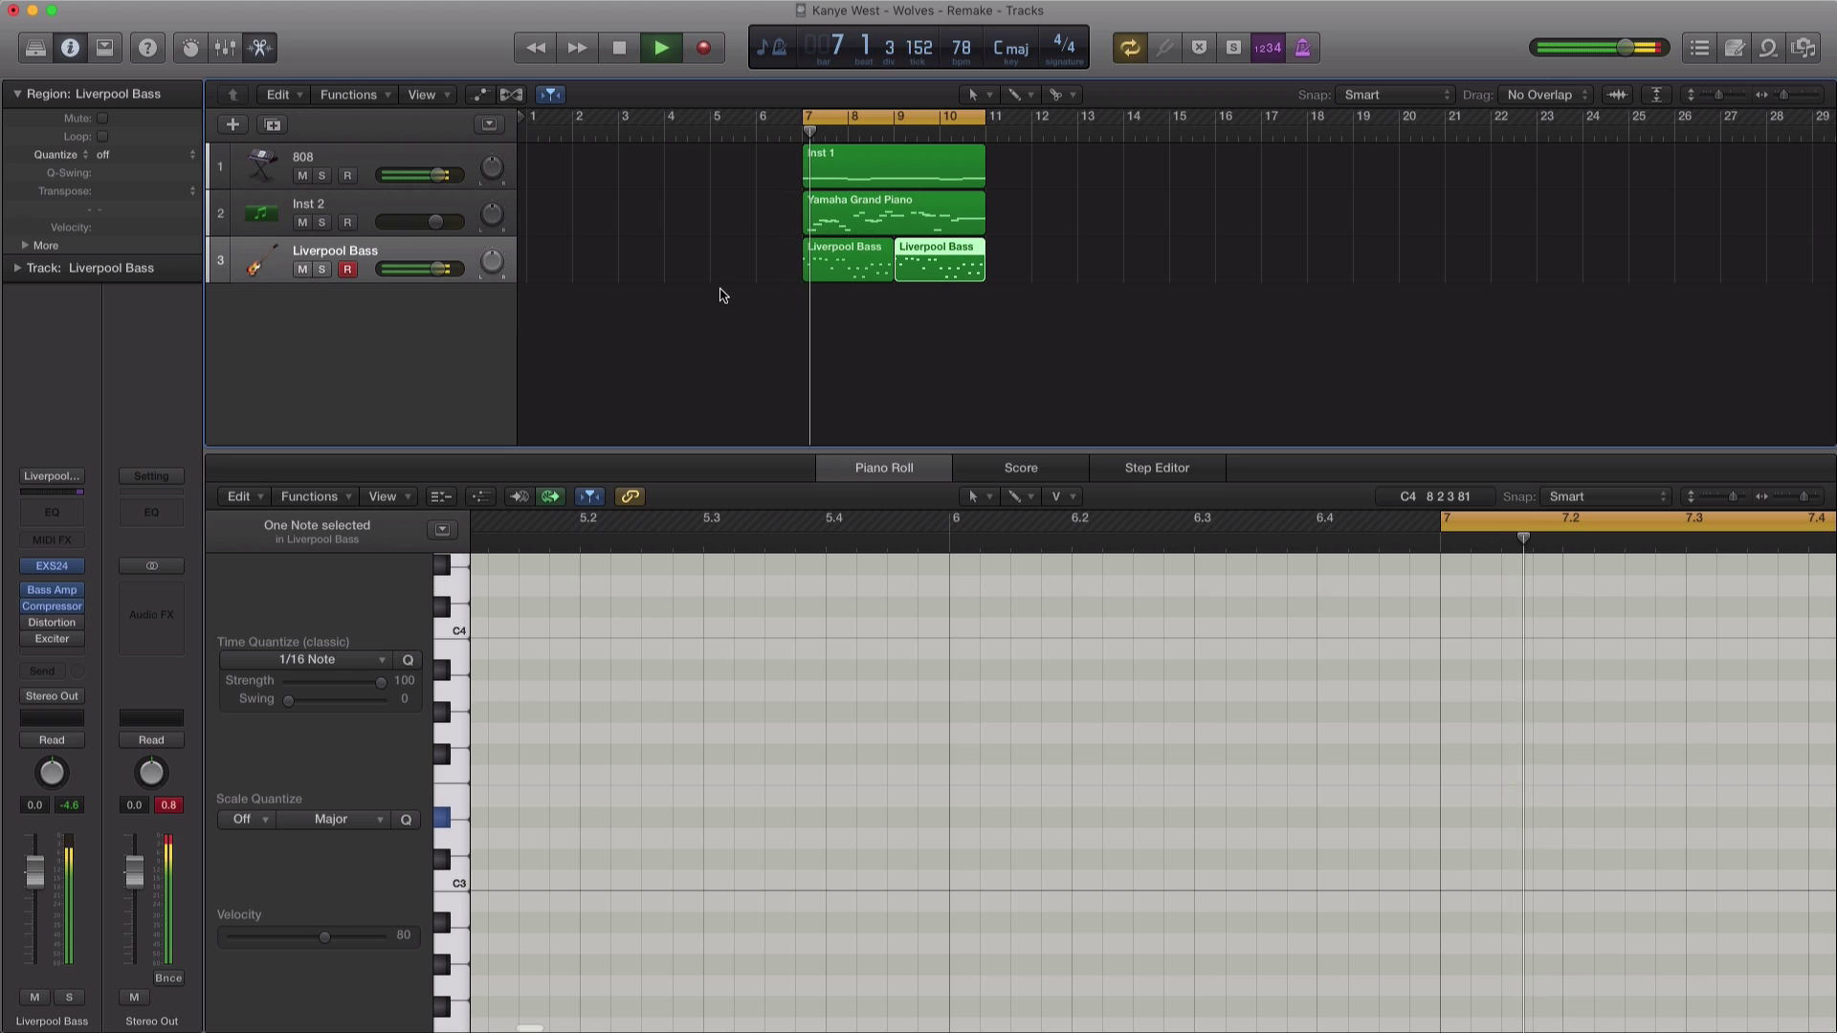
Step: Transpose both Liverpool Bass regions by -12, change the transposition to -24, and replay the cycle from bar 7
shift+click(816, 276)
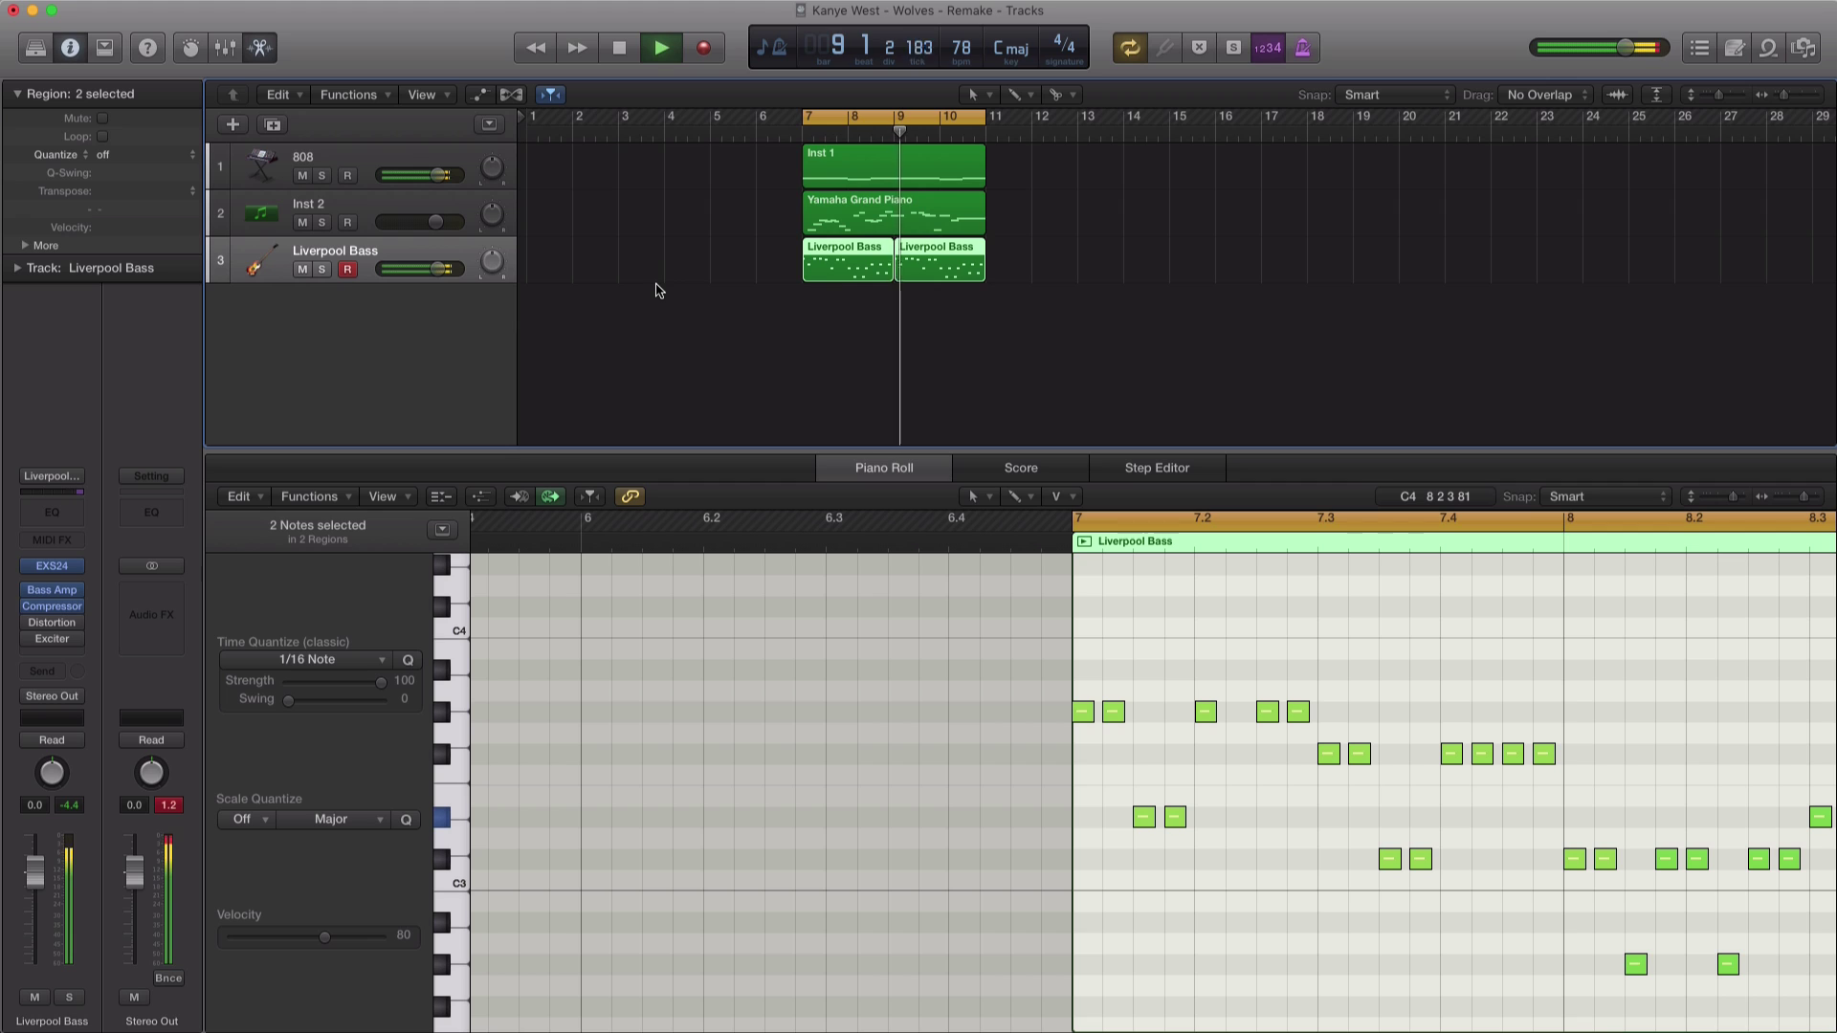
click(192, 155)
click(402, 382)
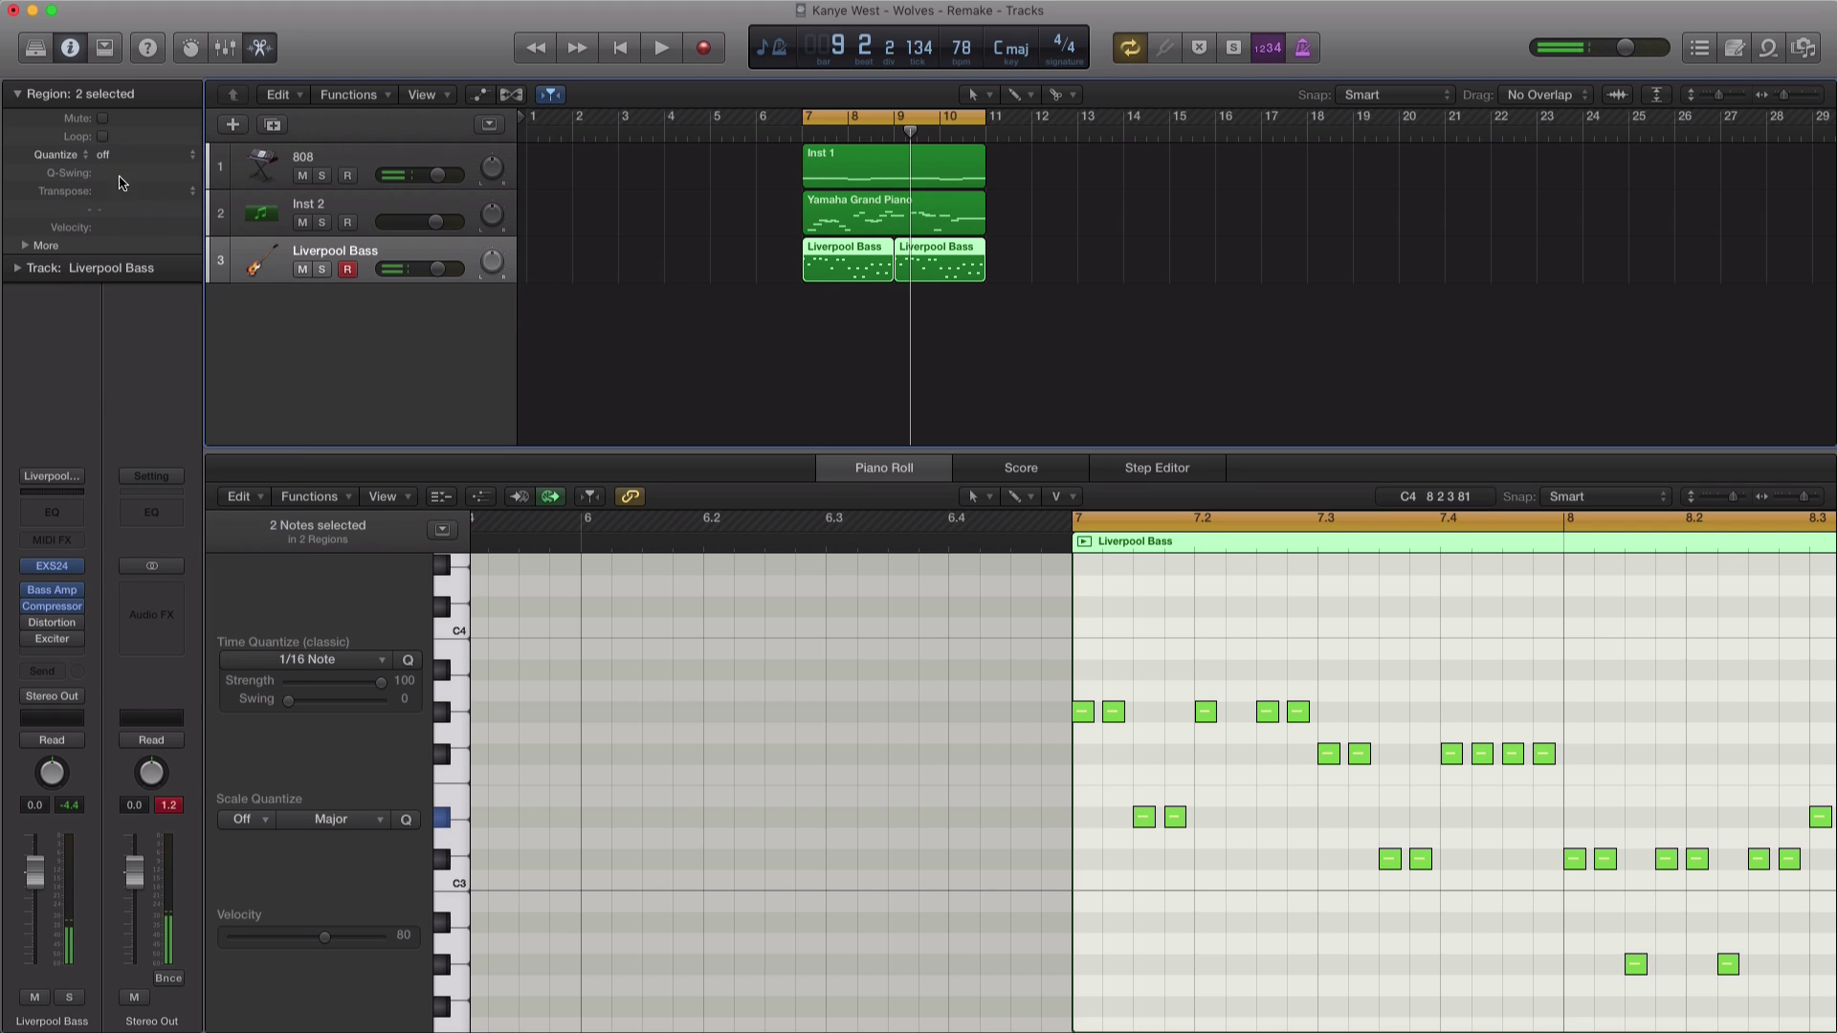
click(188, 191)
click(165, 215)
key(space)
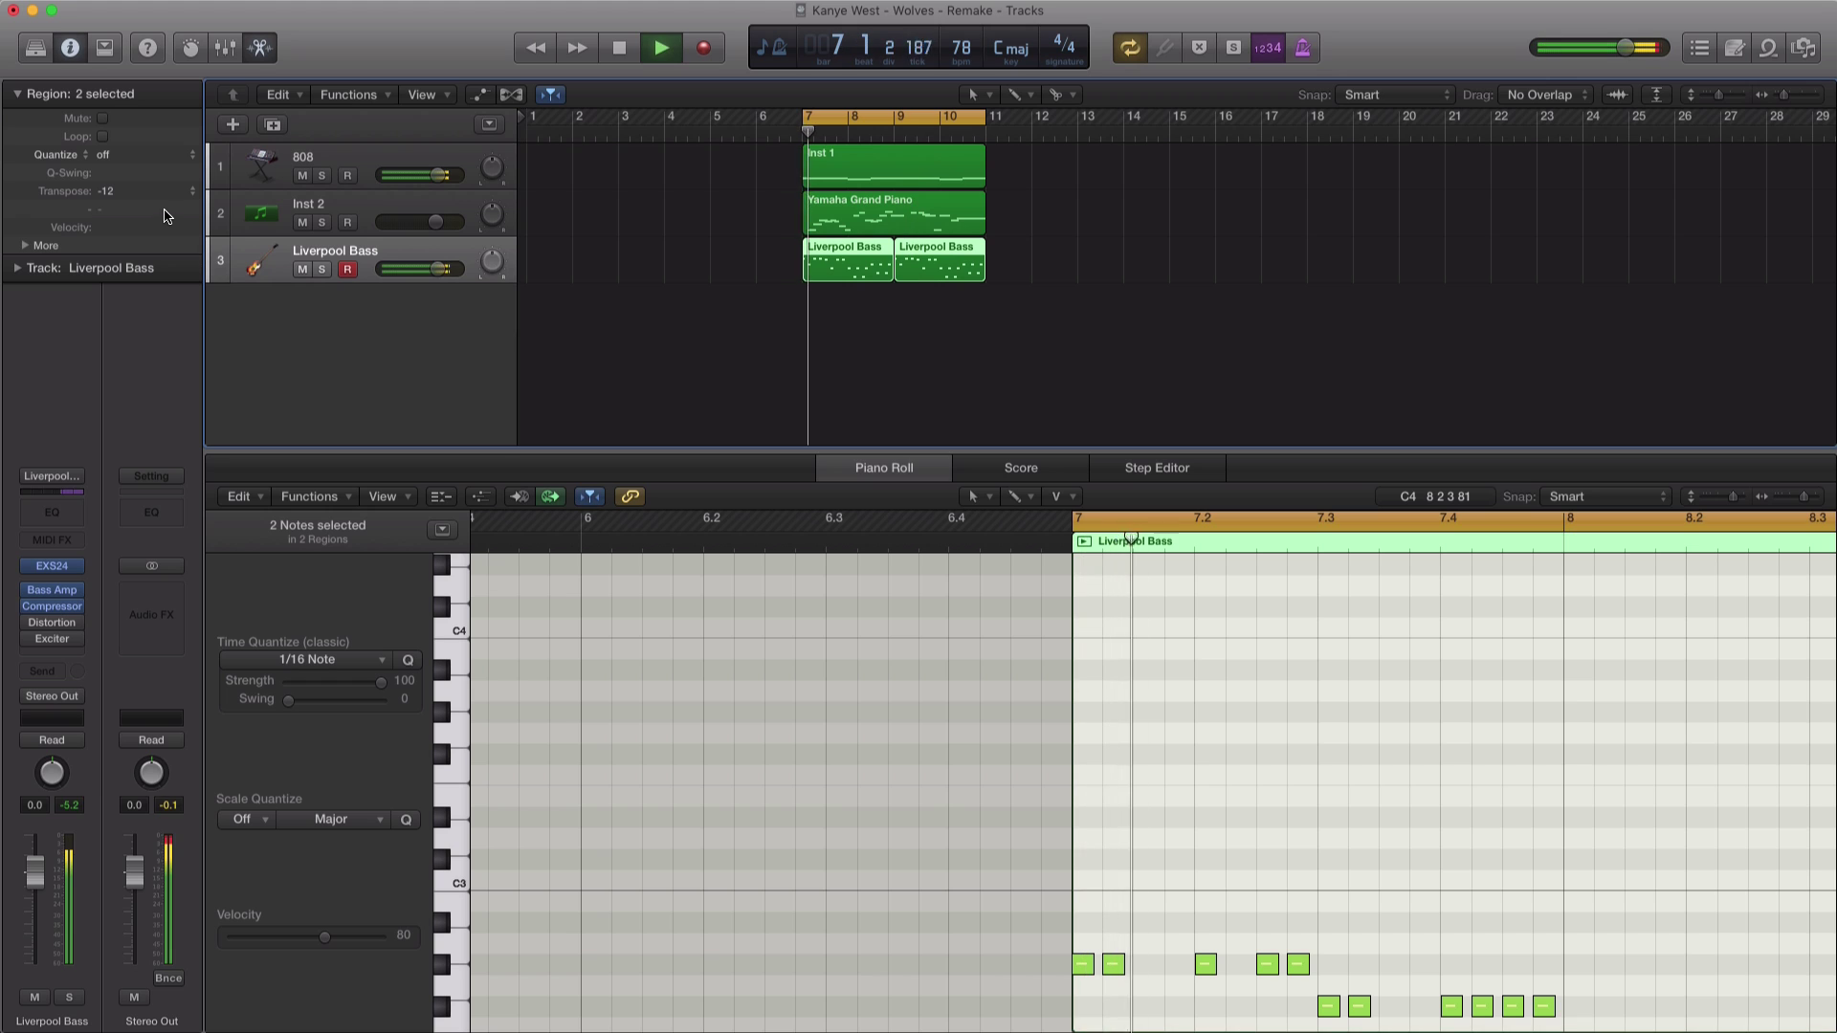
click(182, 192)
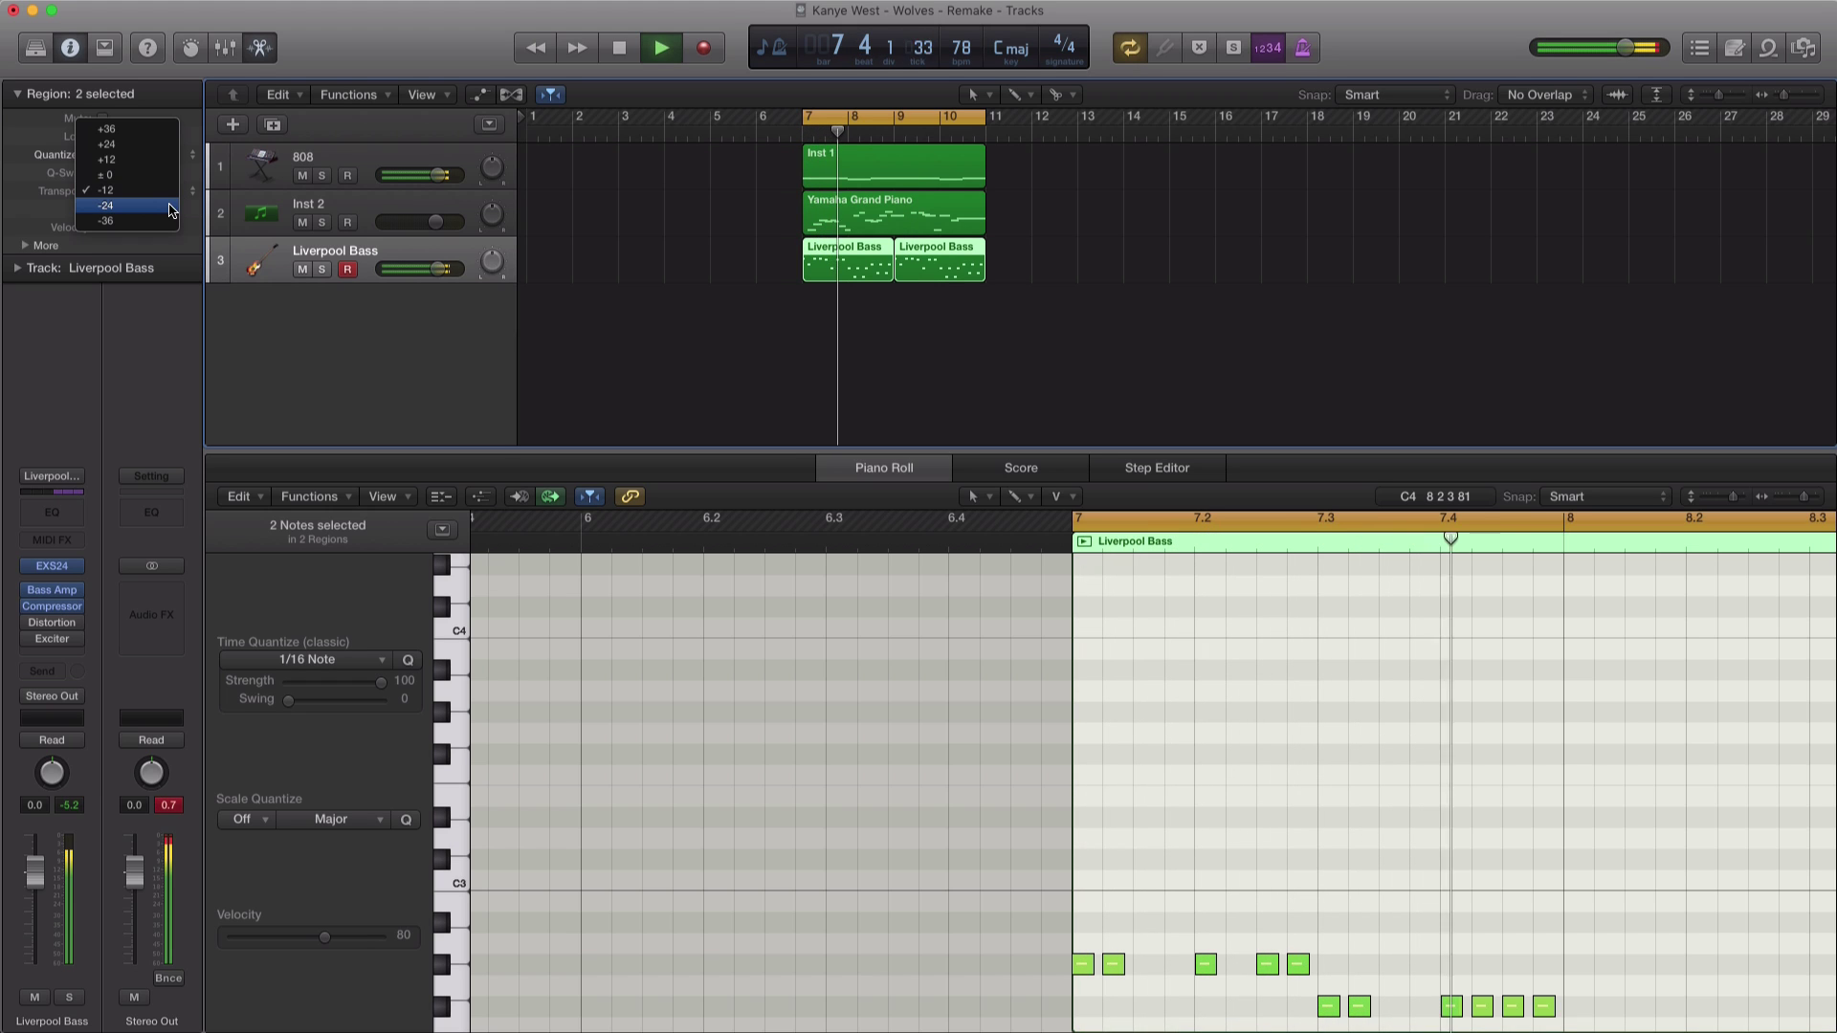
click(164, 212)
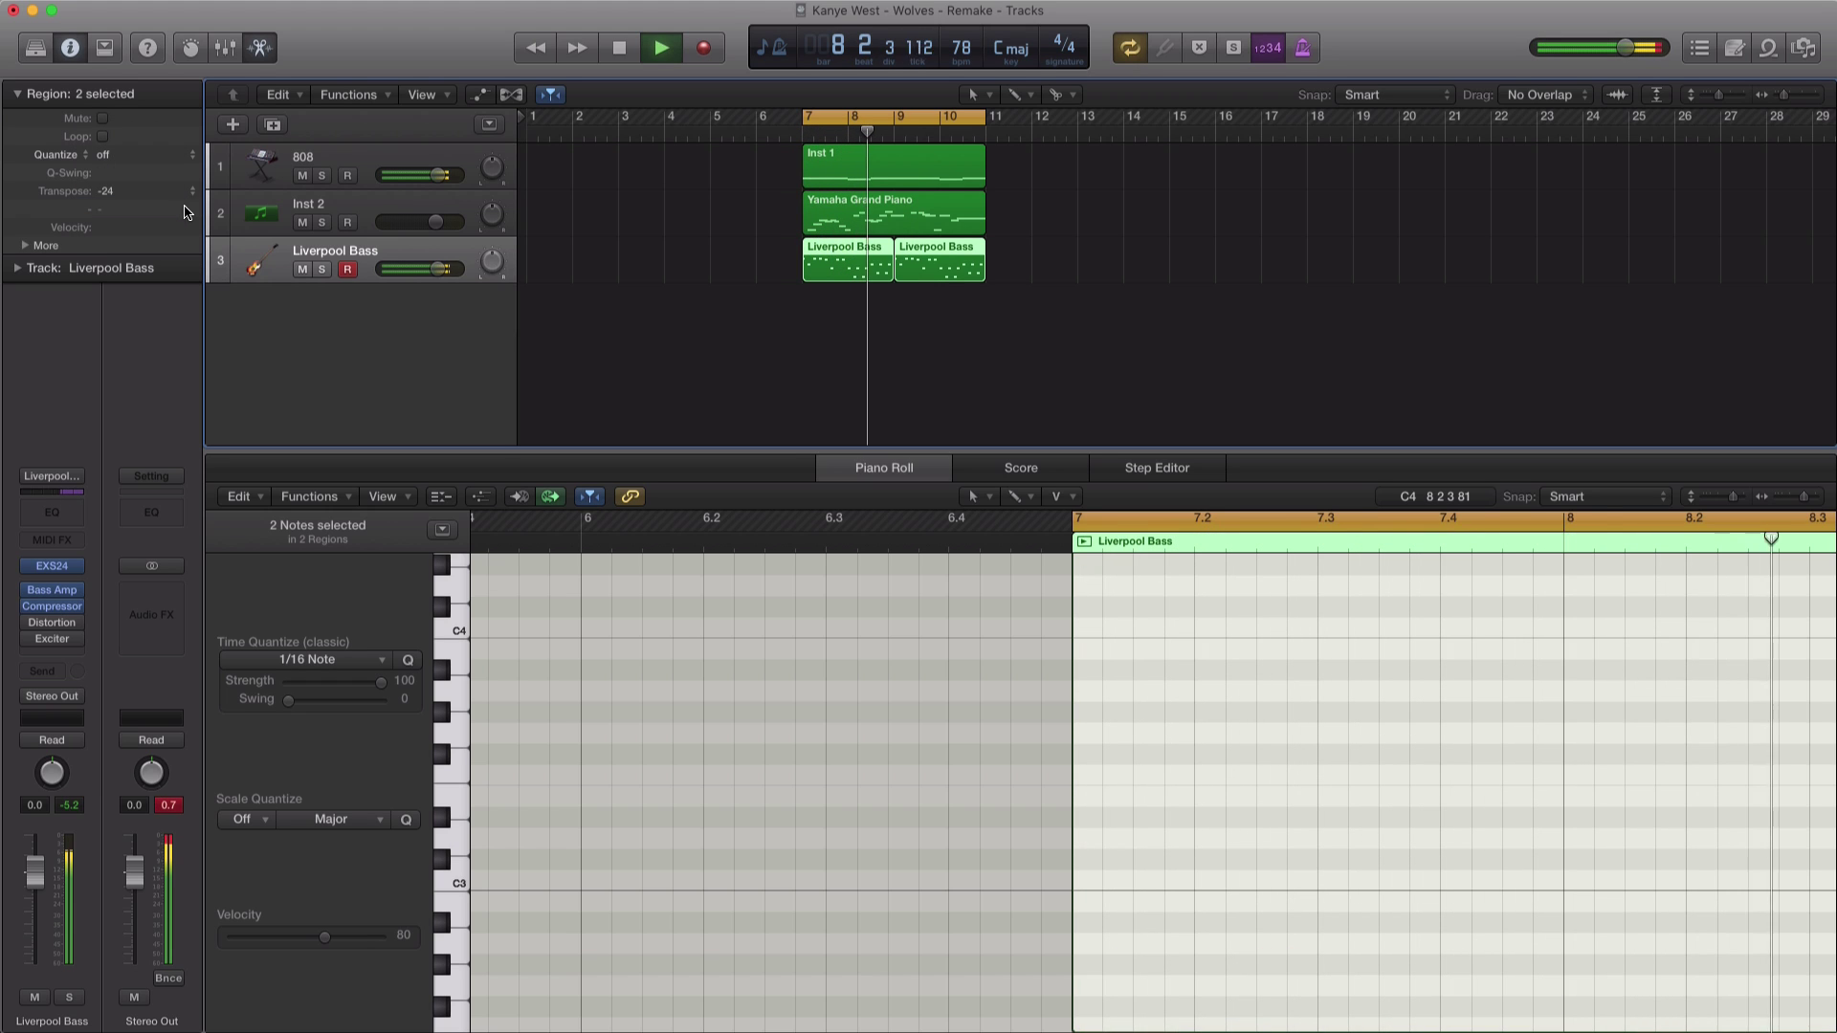
key(space)
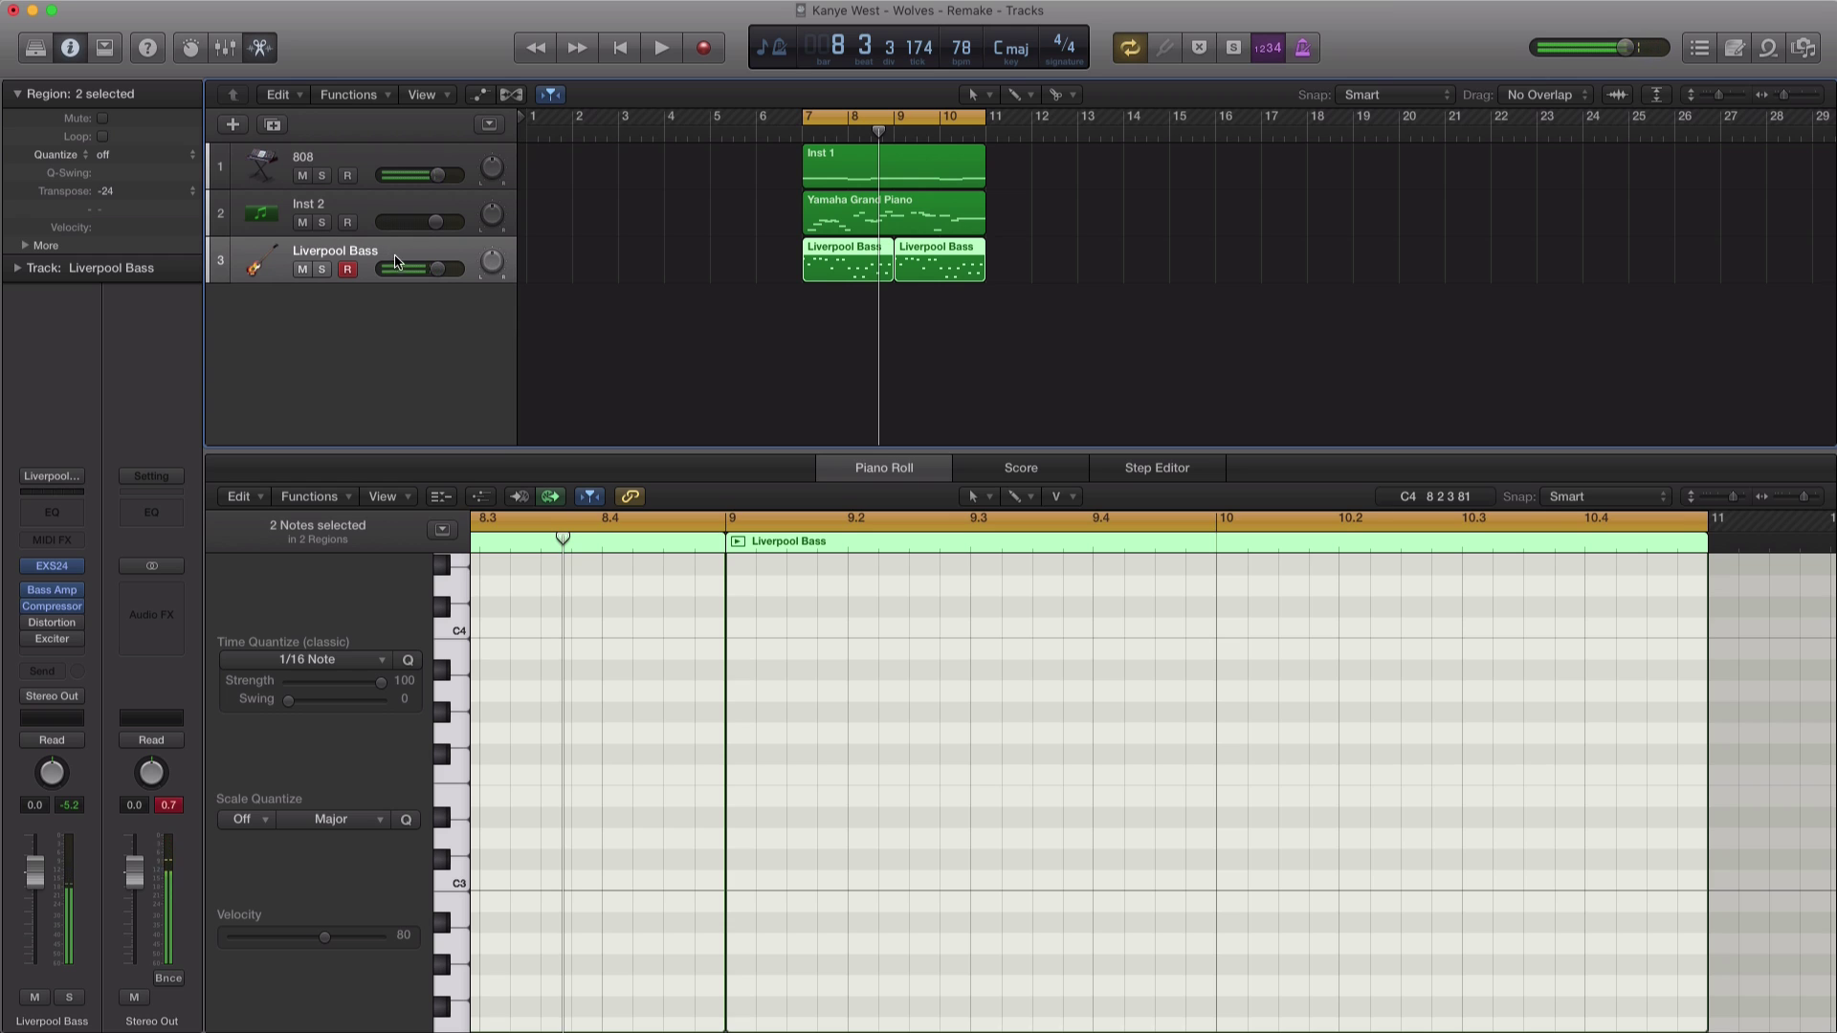
key(space)
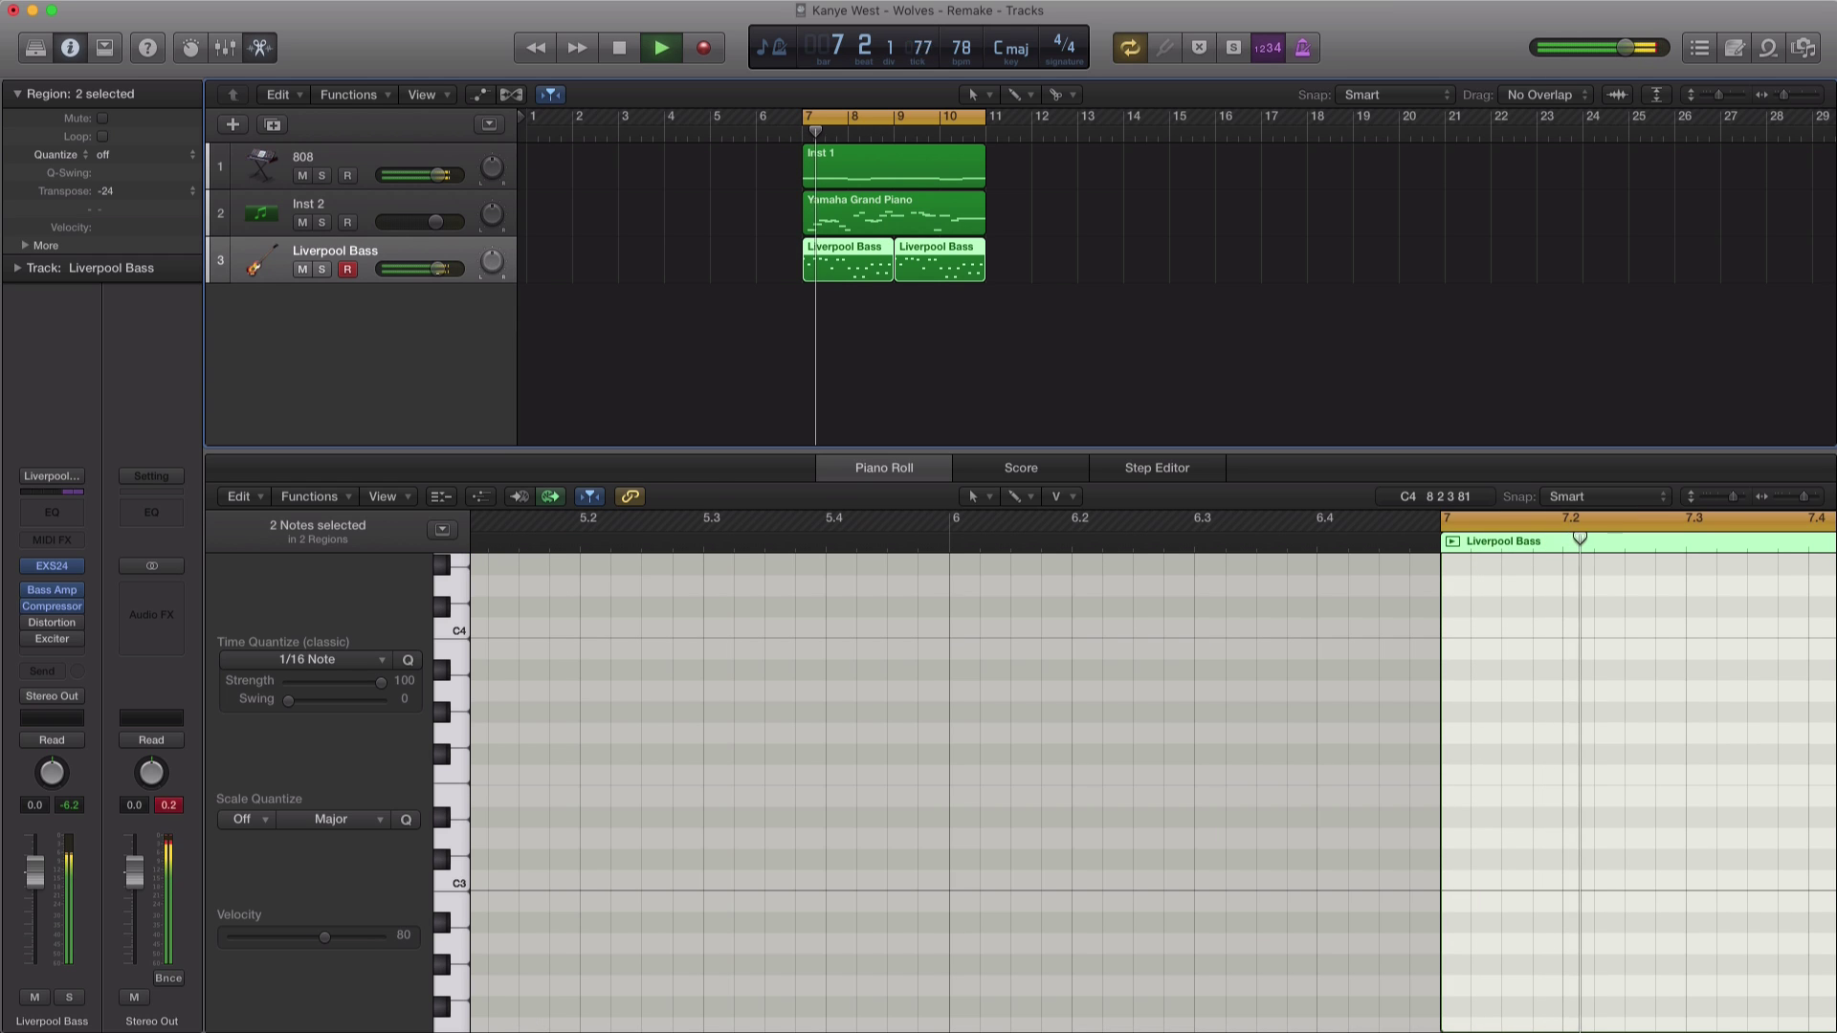
Step: Solo the Liverpool Bass, adjust the Boost in its Bass Amp Designer, unsolo it, and lower the track volume to -2.5 dB
click(321, 269)
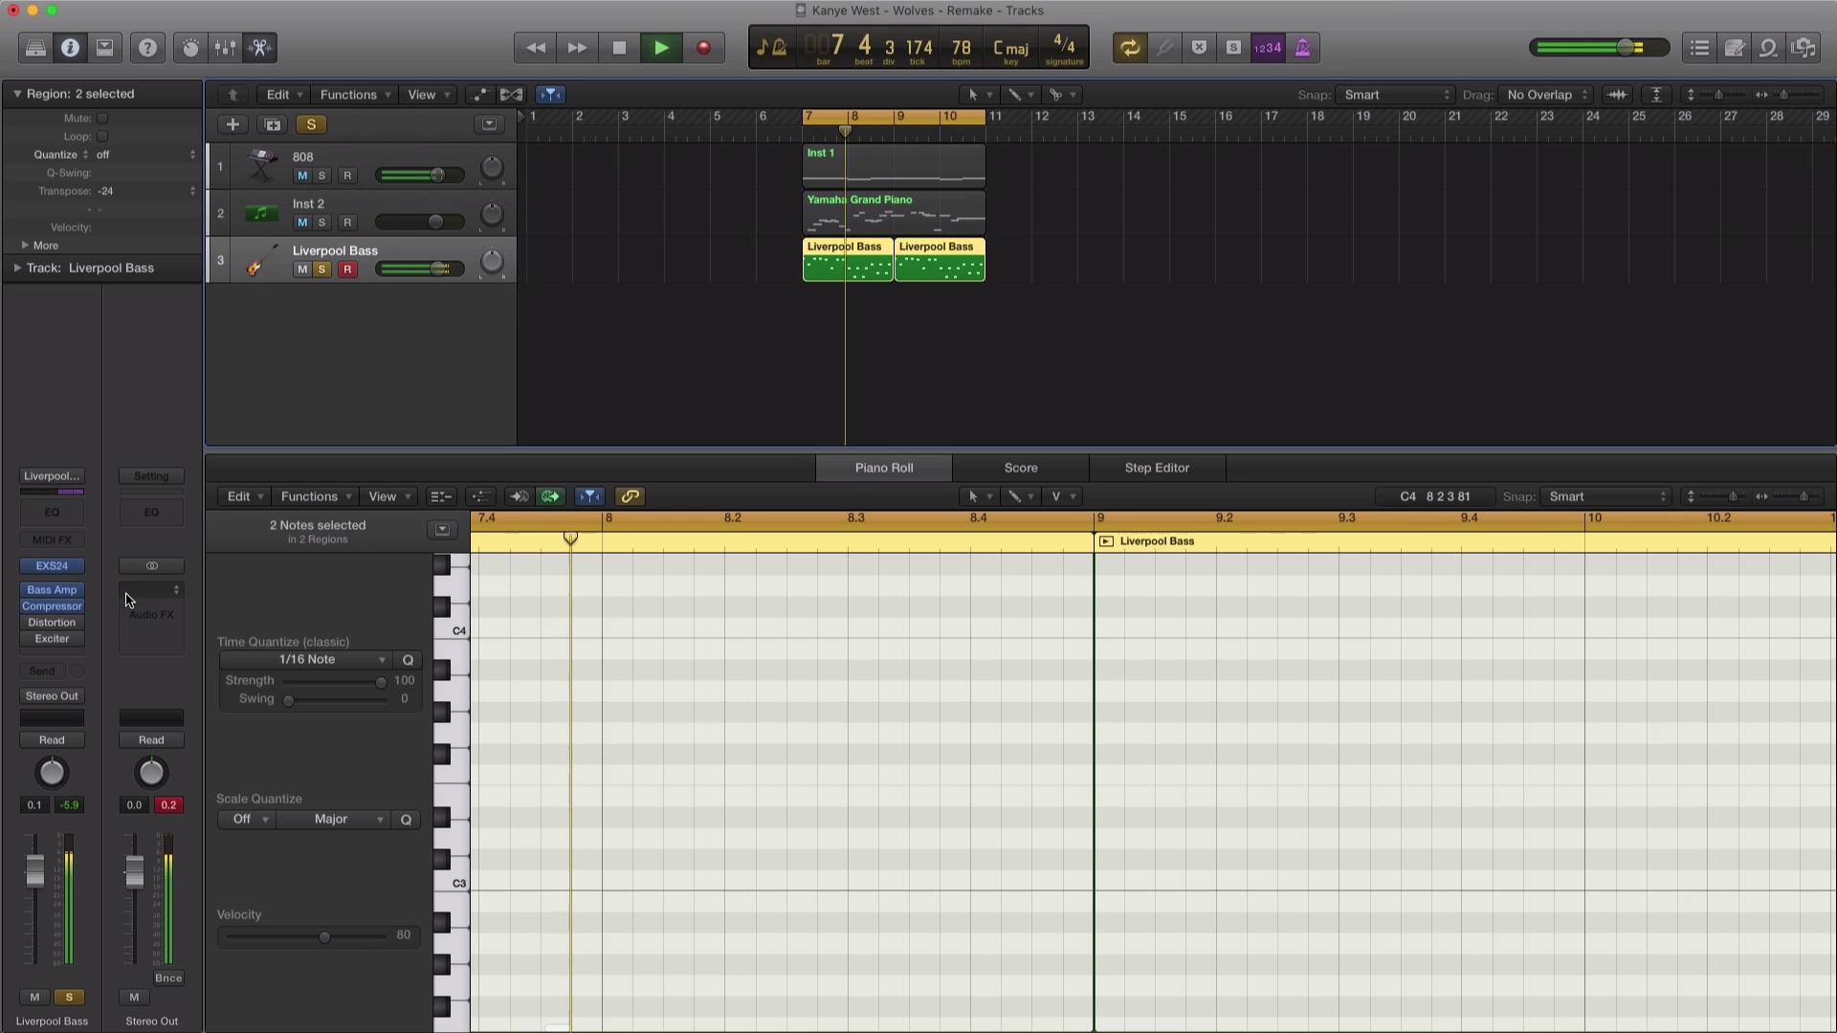
click(52, 589)
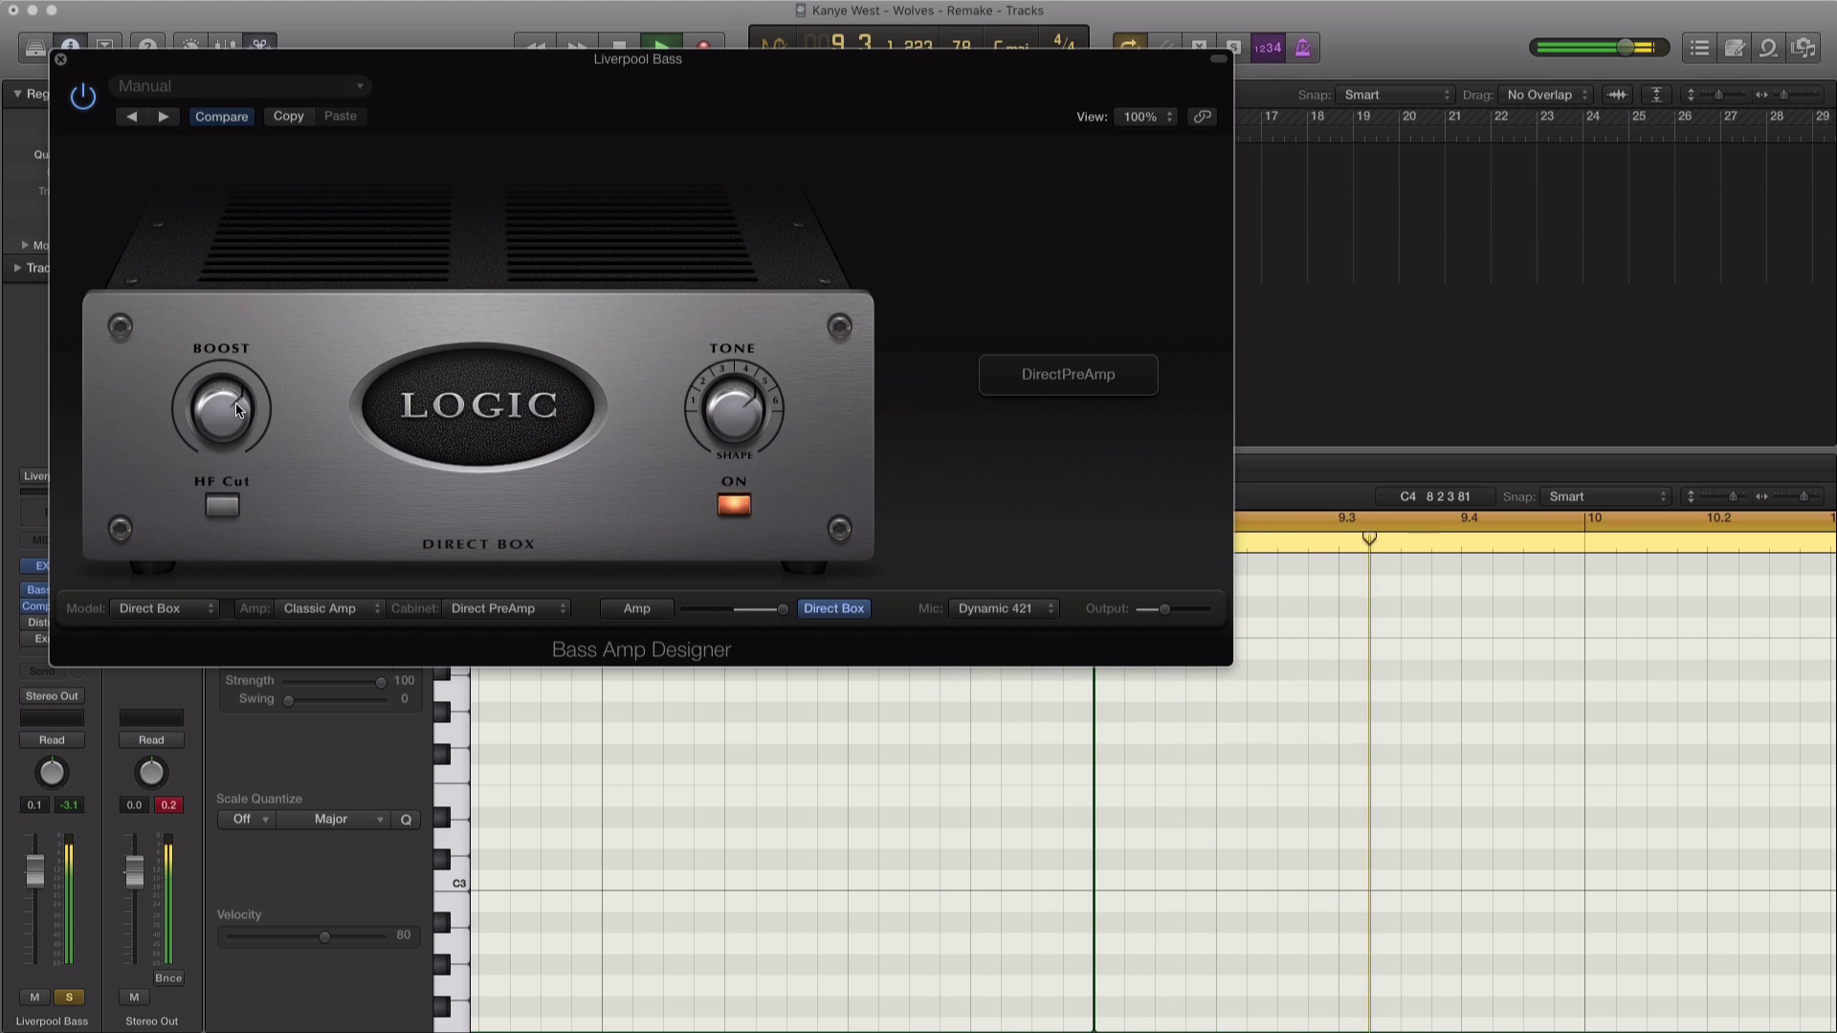
key(super+w)
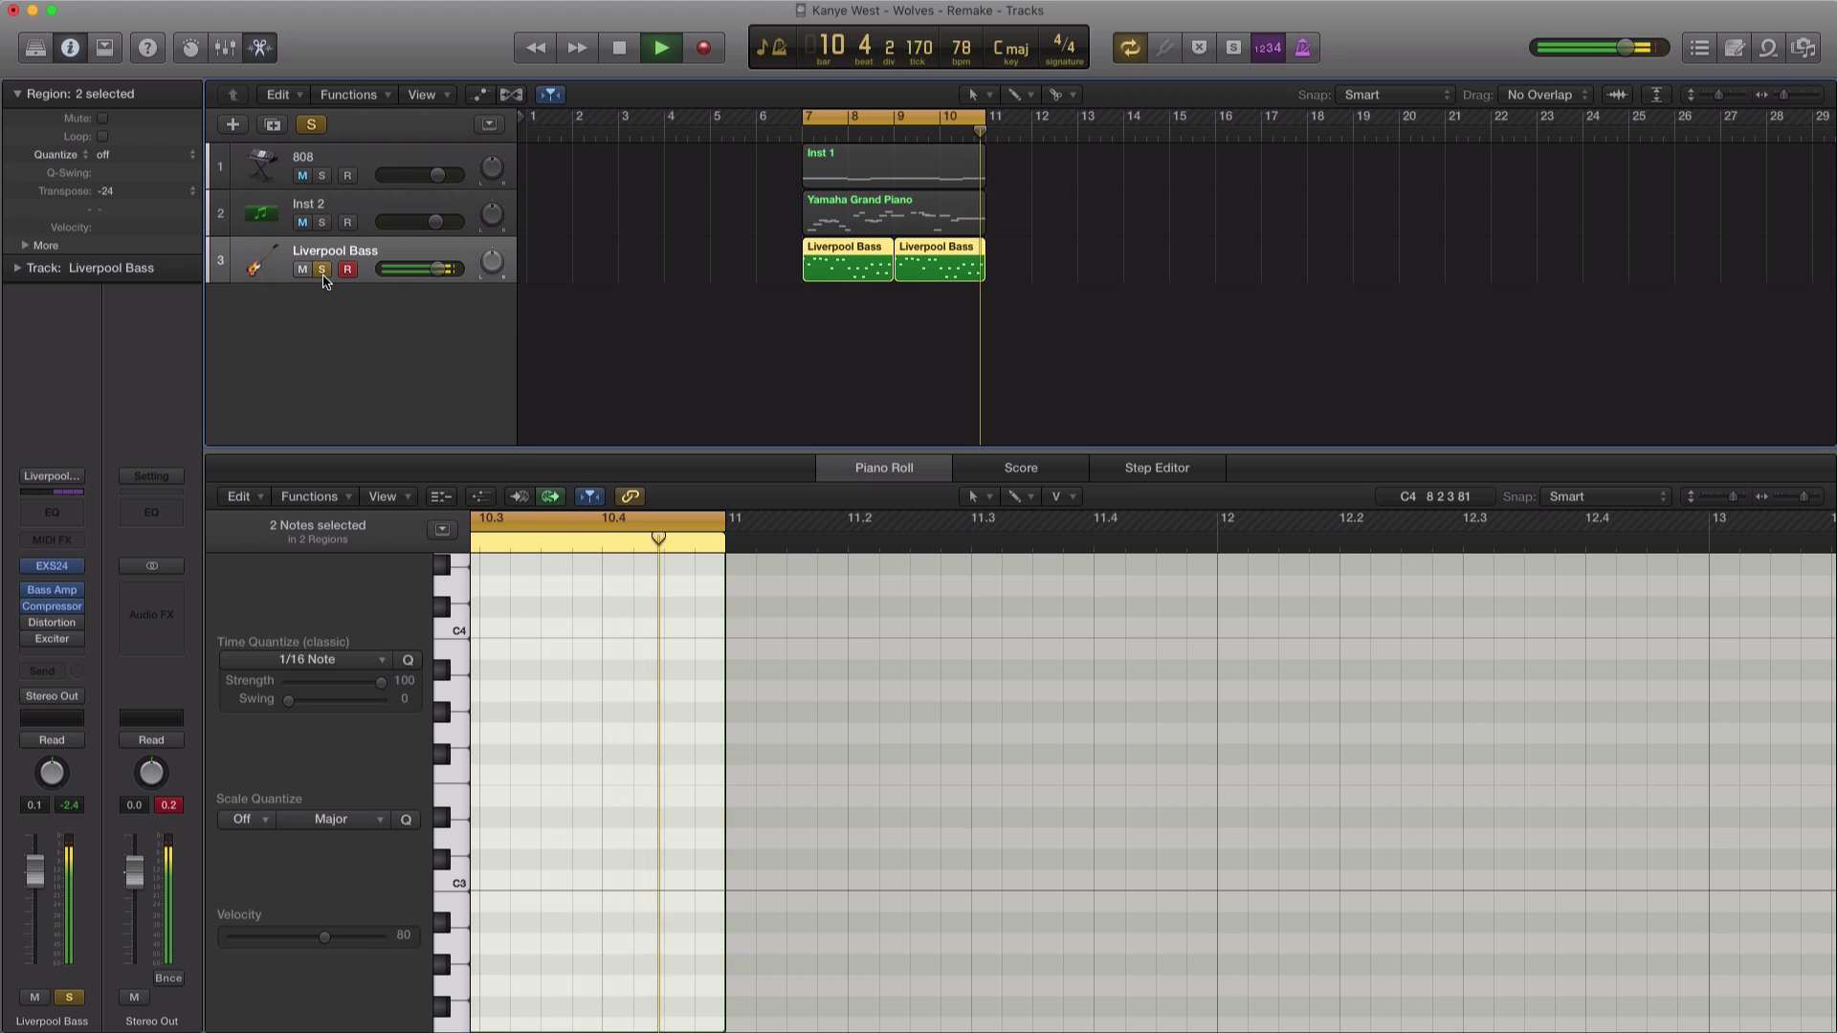
click(323, 275)
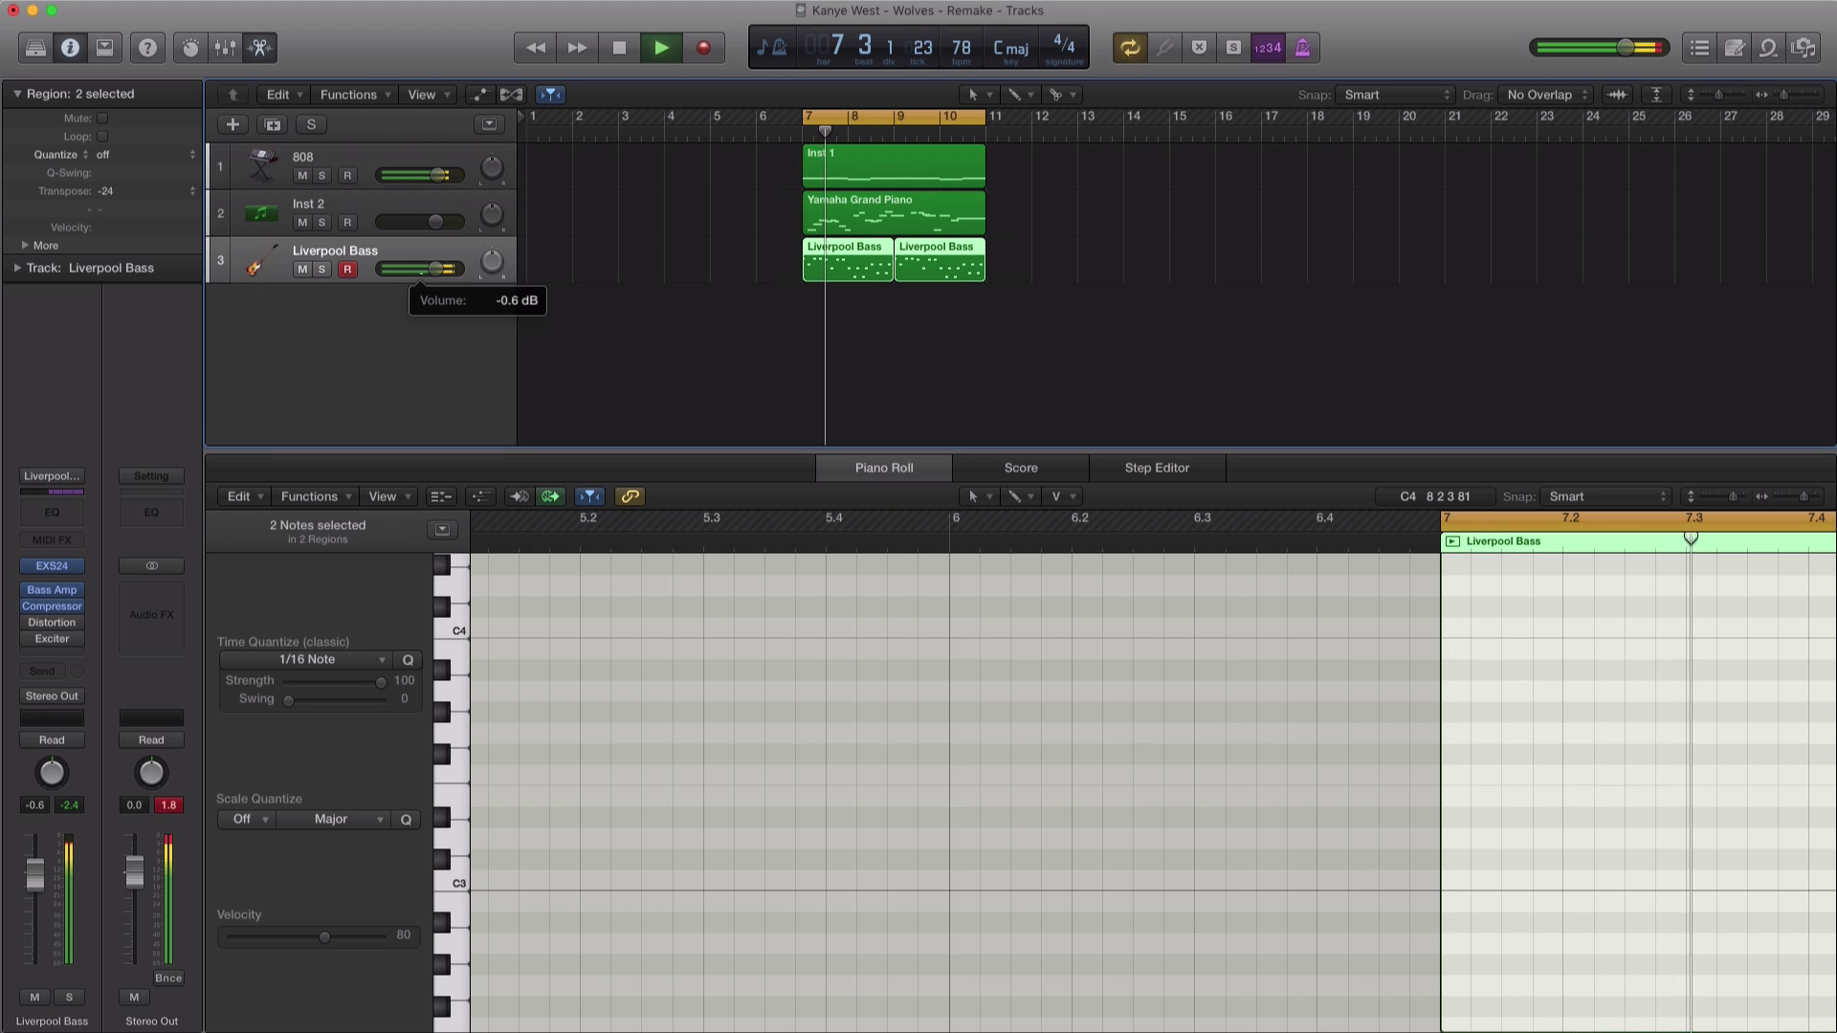
drag(439, 269, 427, 269)
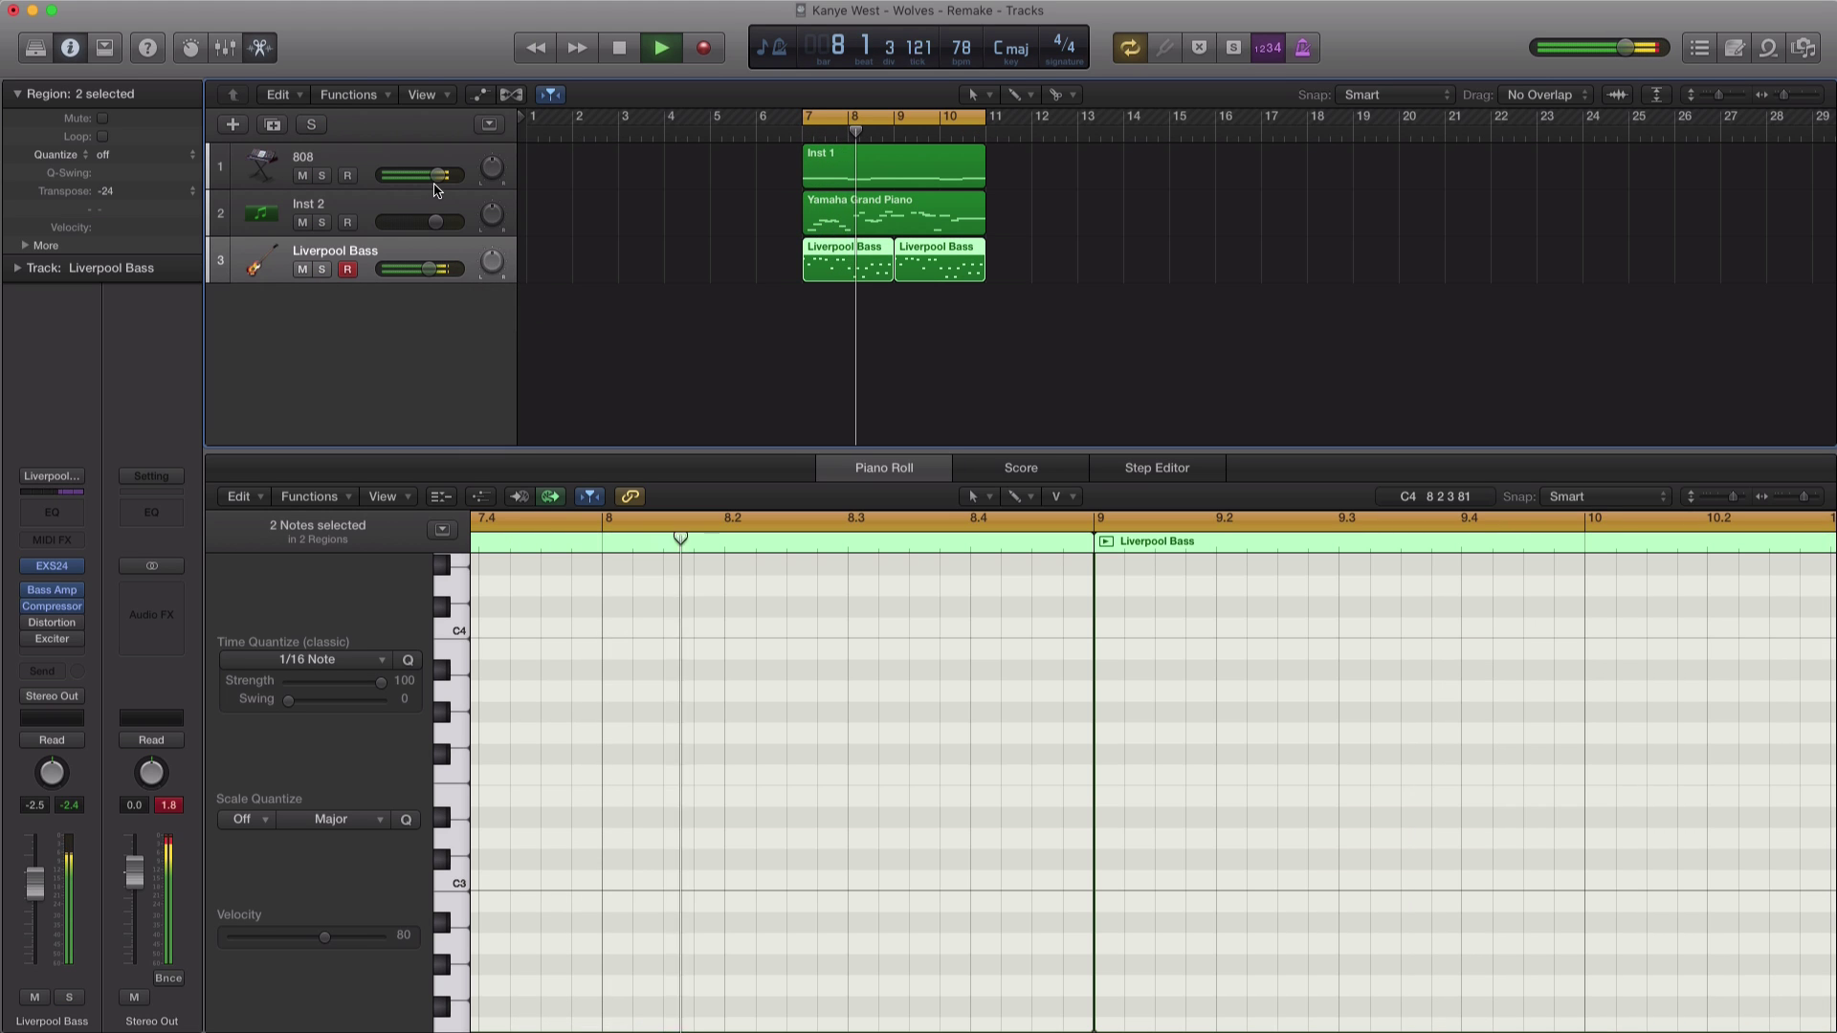
Step: Load the Voice of Rapture soprano patch Legato Ah-Oo into Kontakt on the Inst 2 track and play it with the arrangement
click(369, 226)
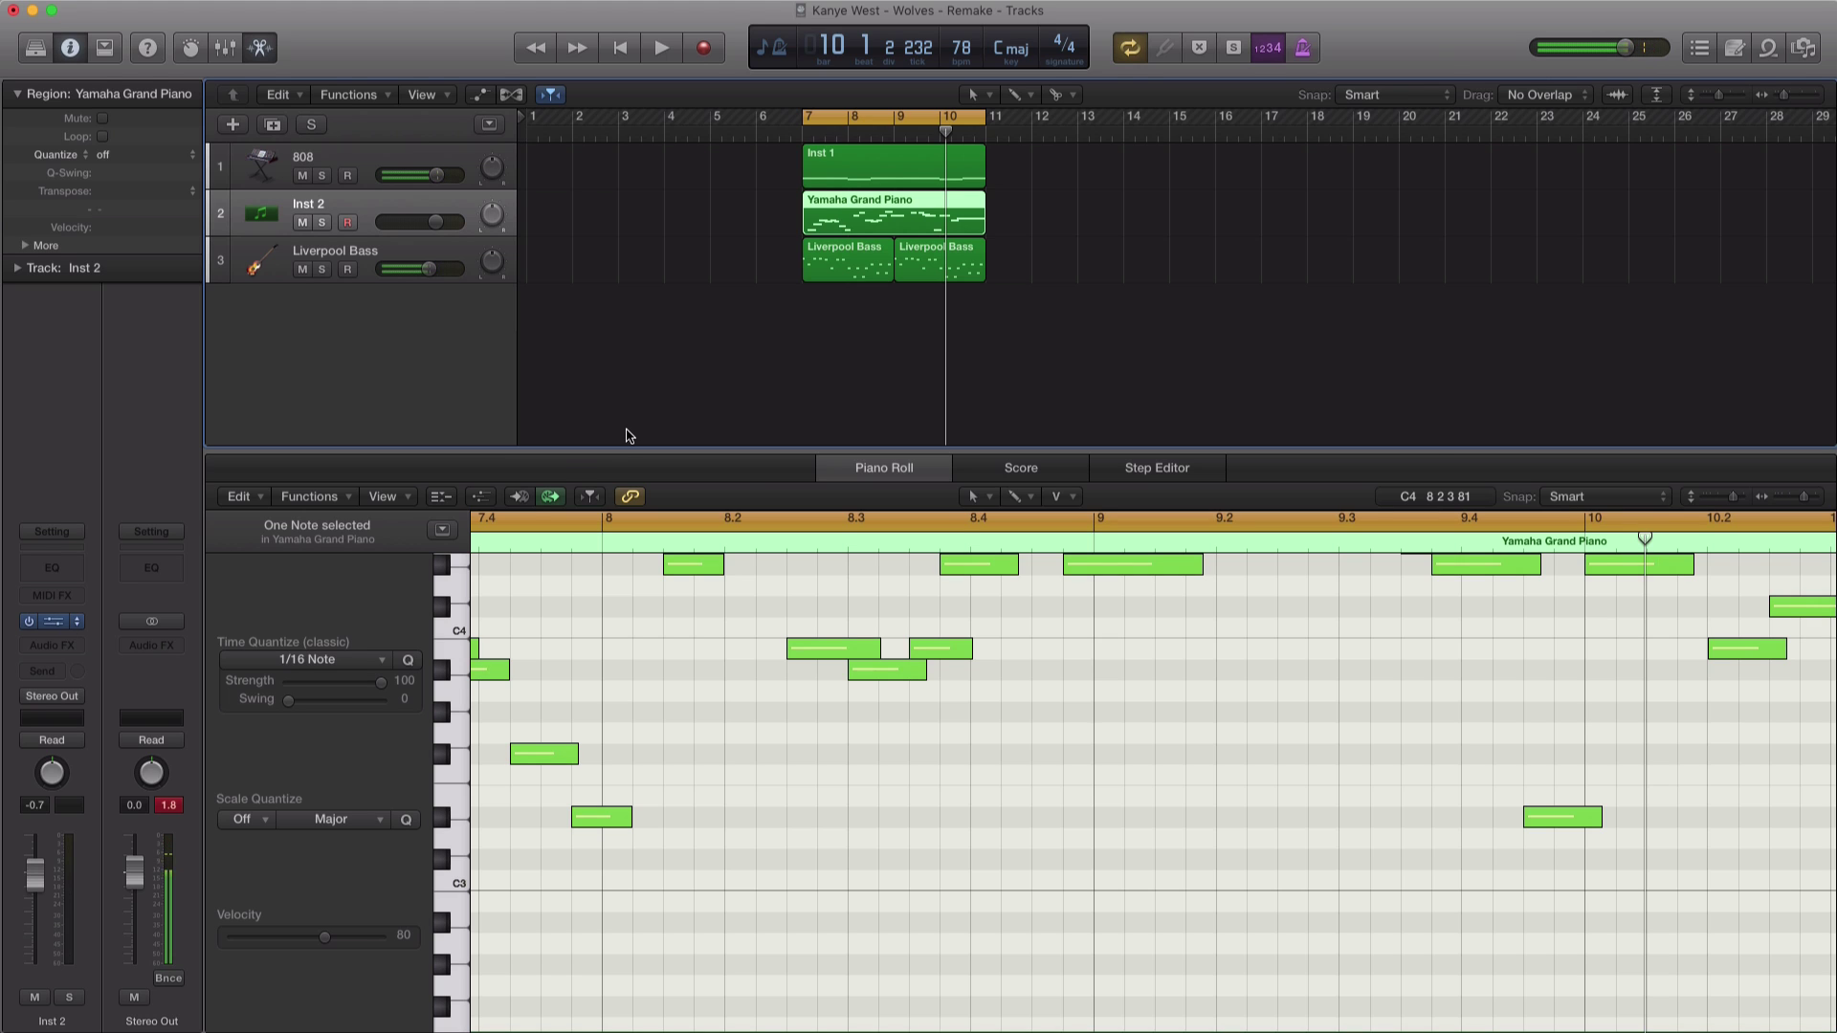
key(v)
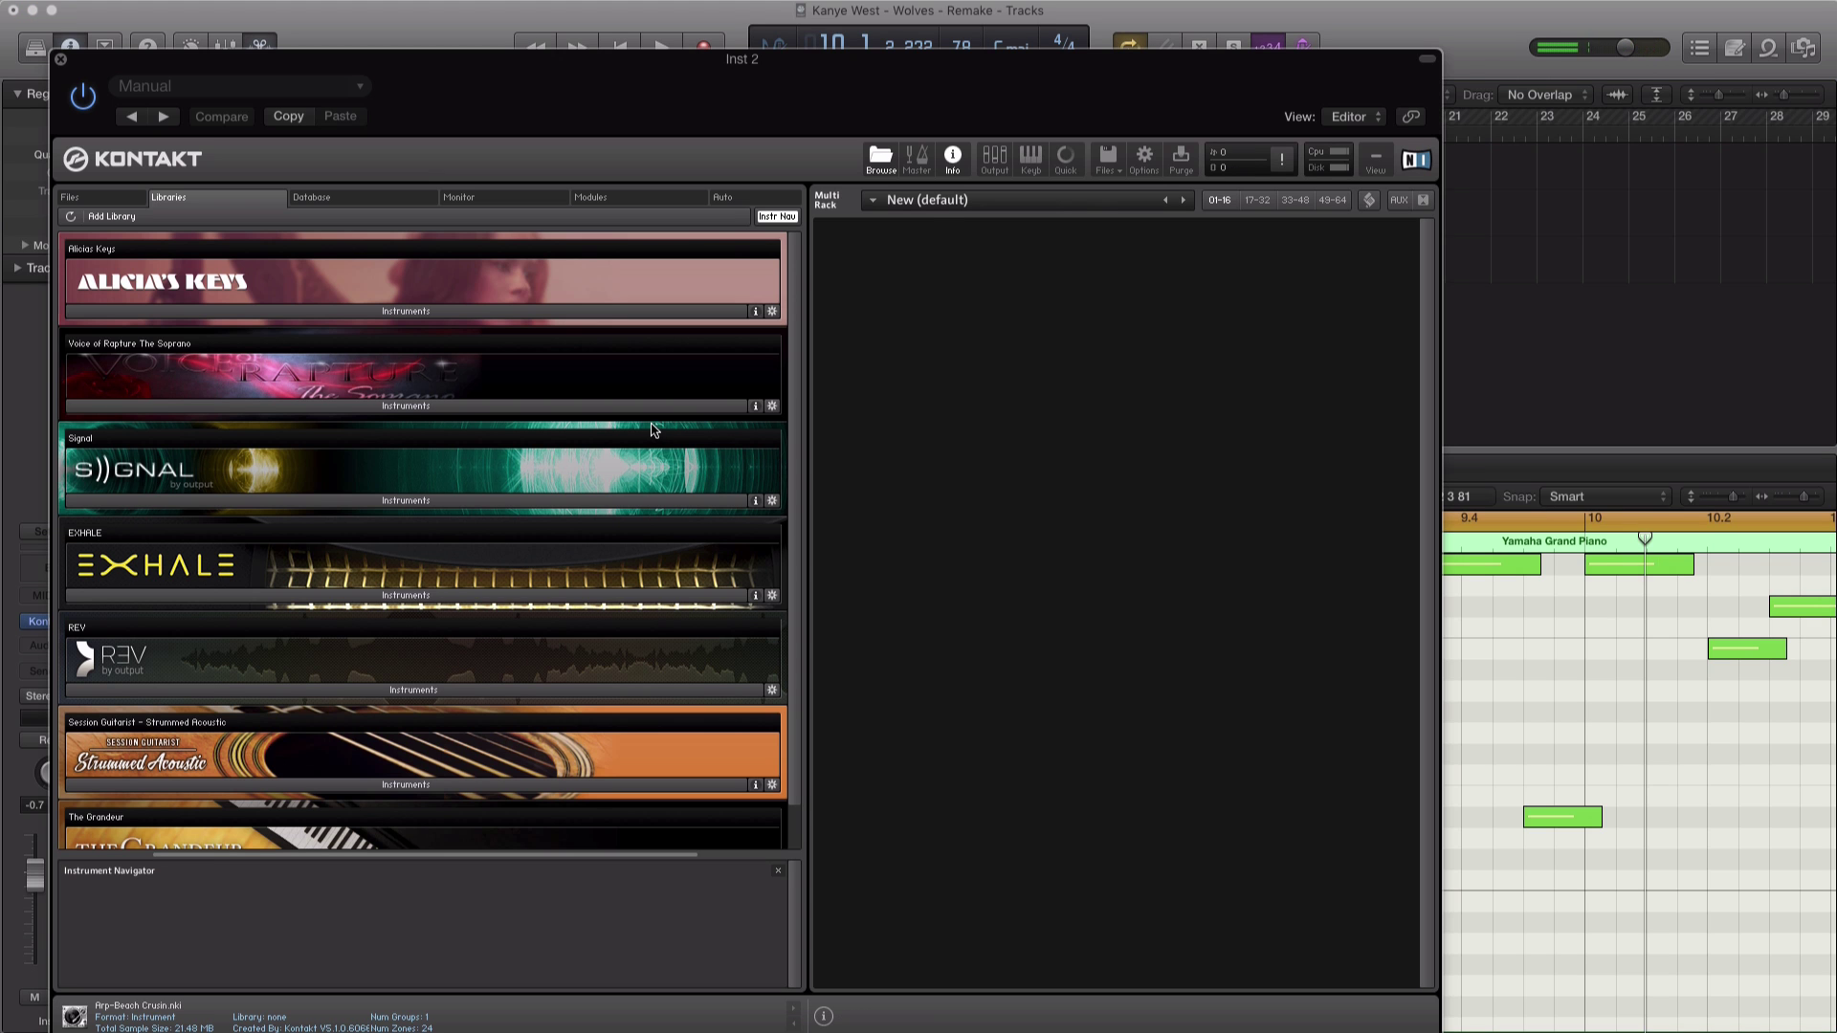
click(414, 407)
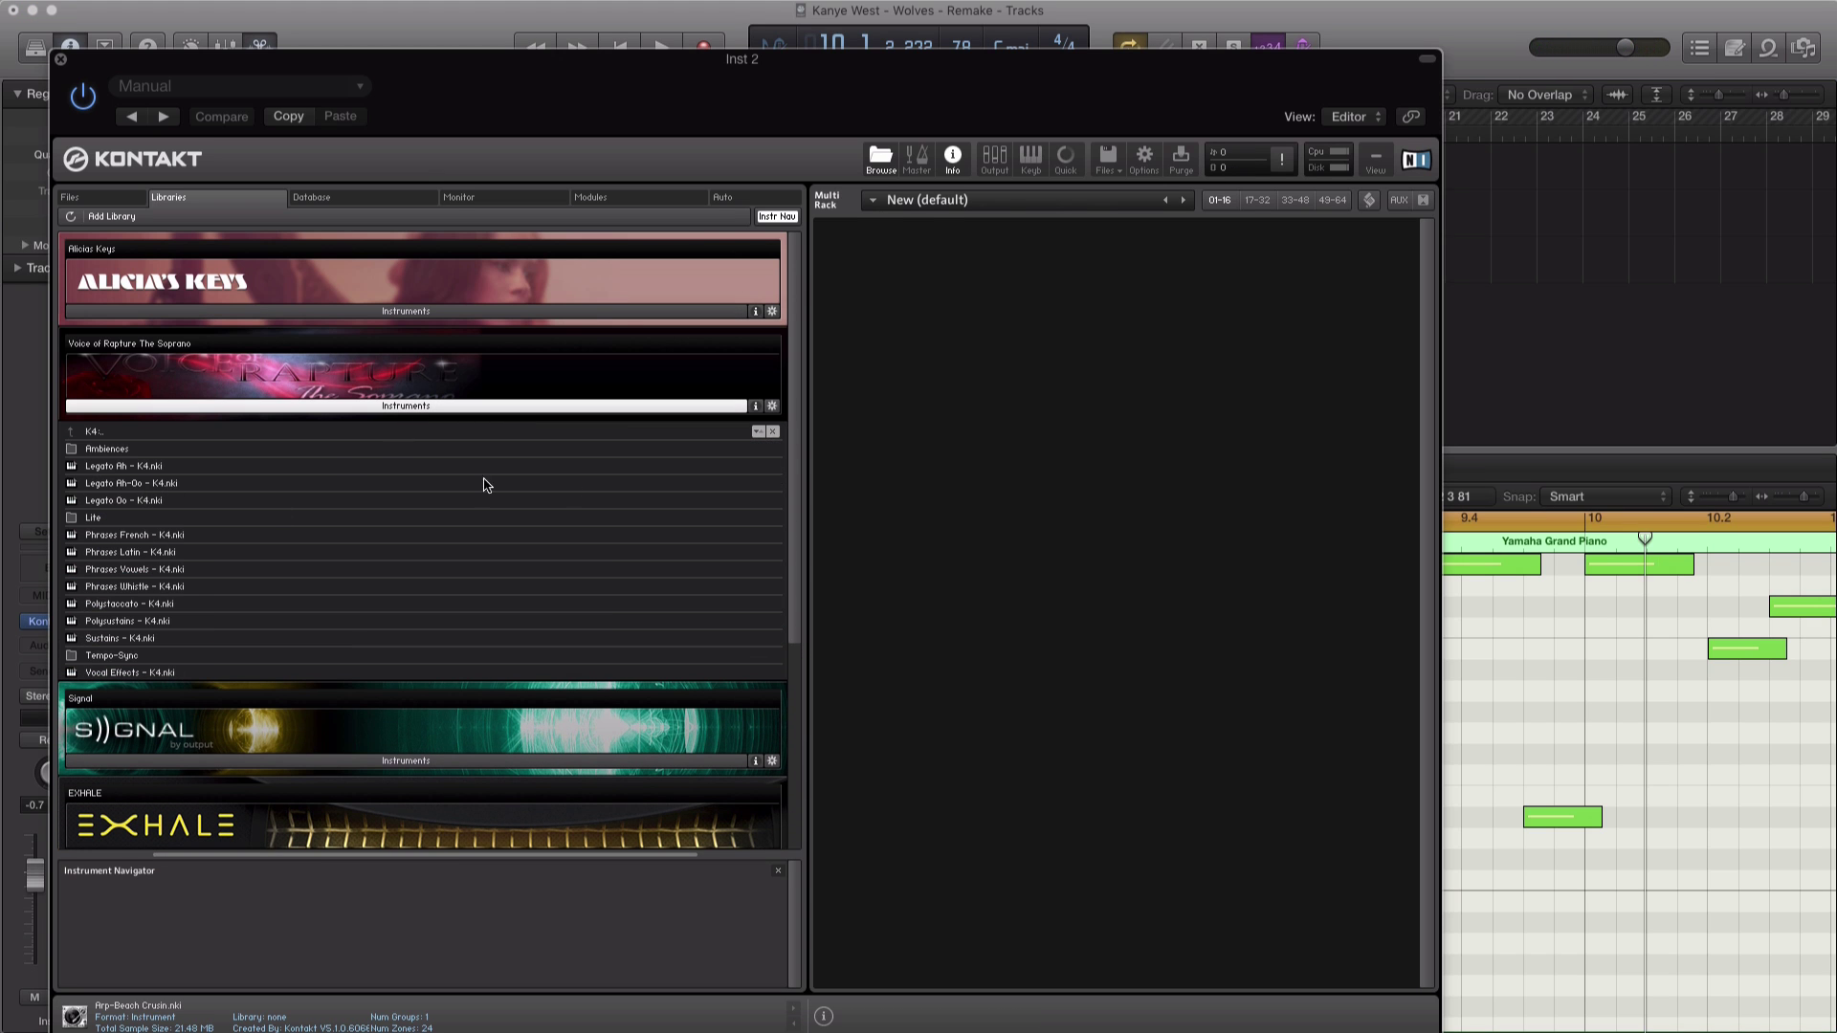
drag(485, 485, 1059, 501)
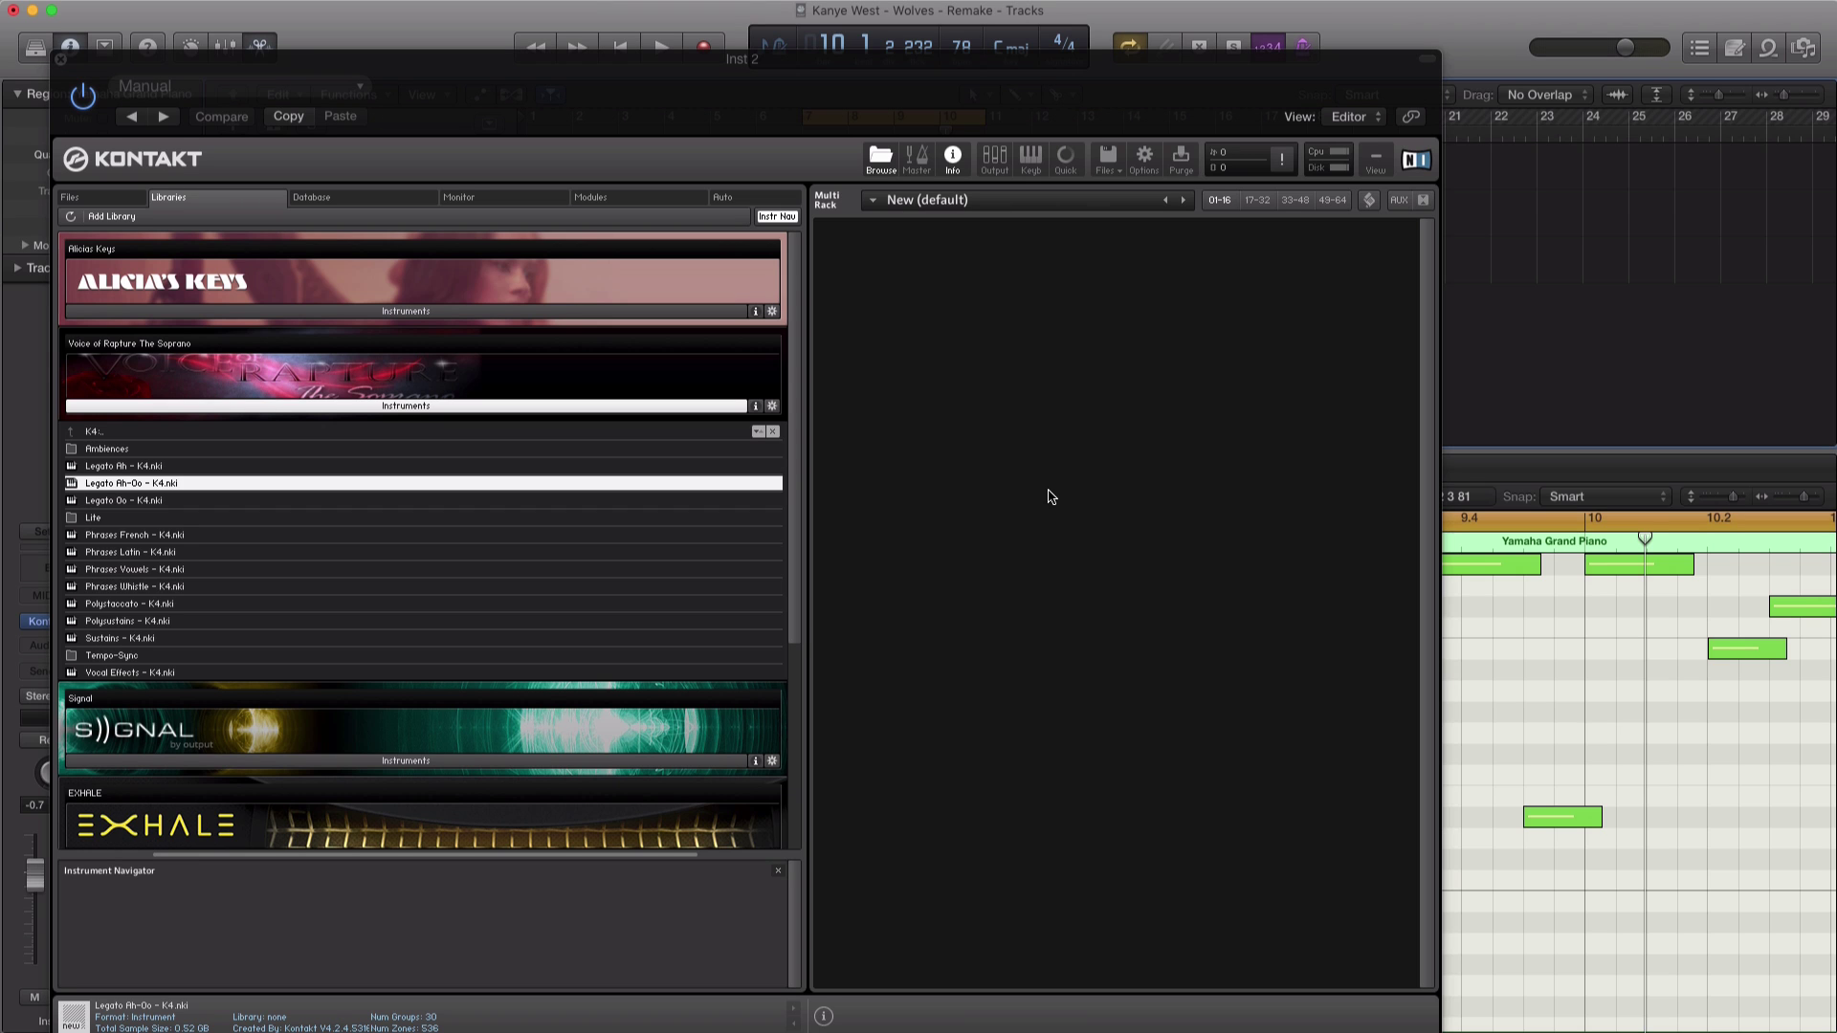
key(space)
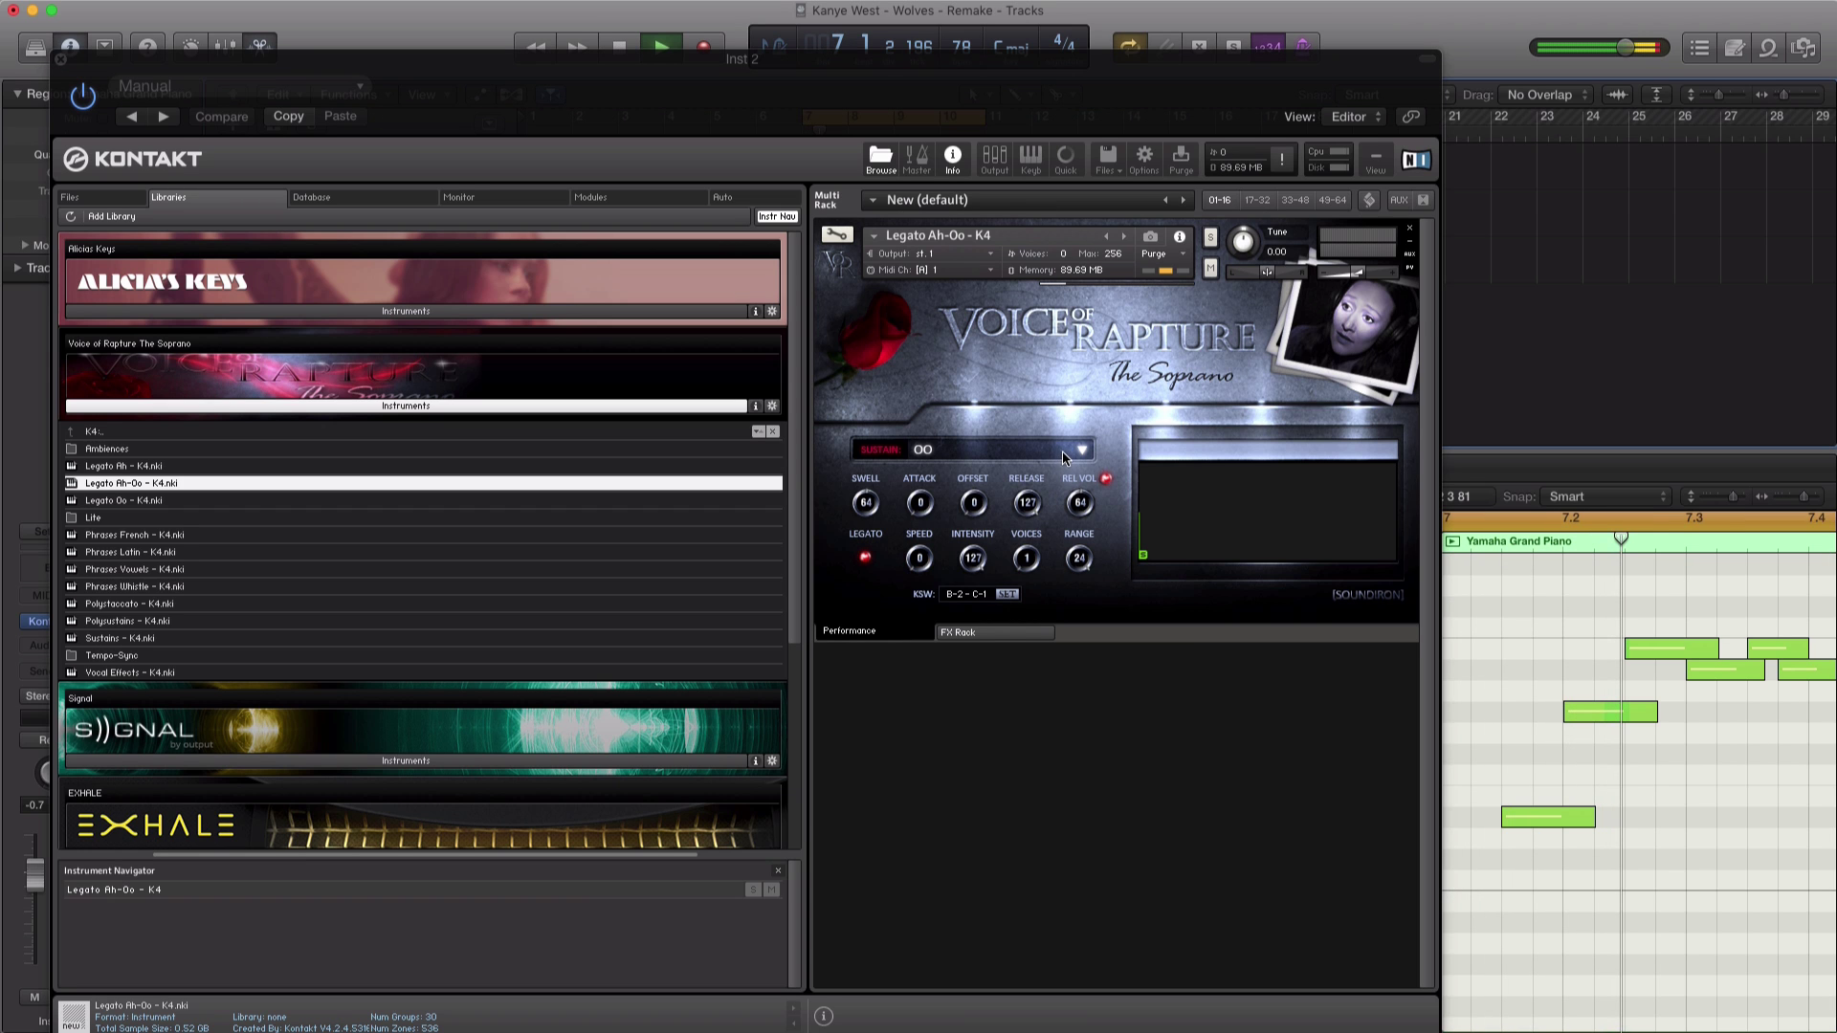
key(space)
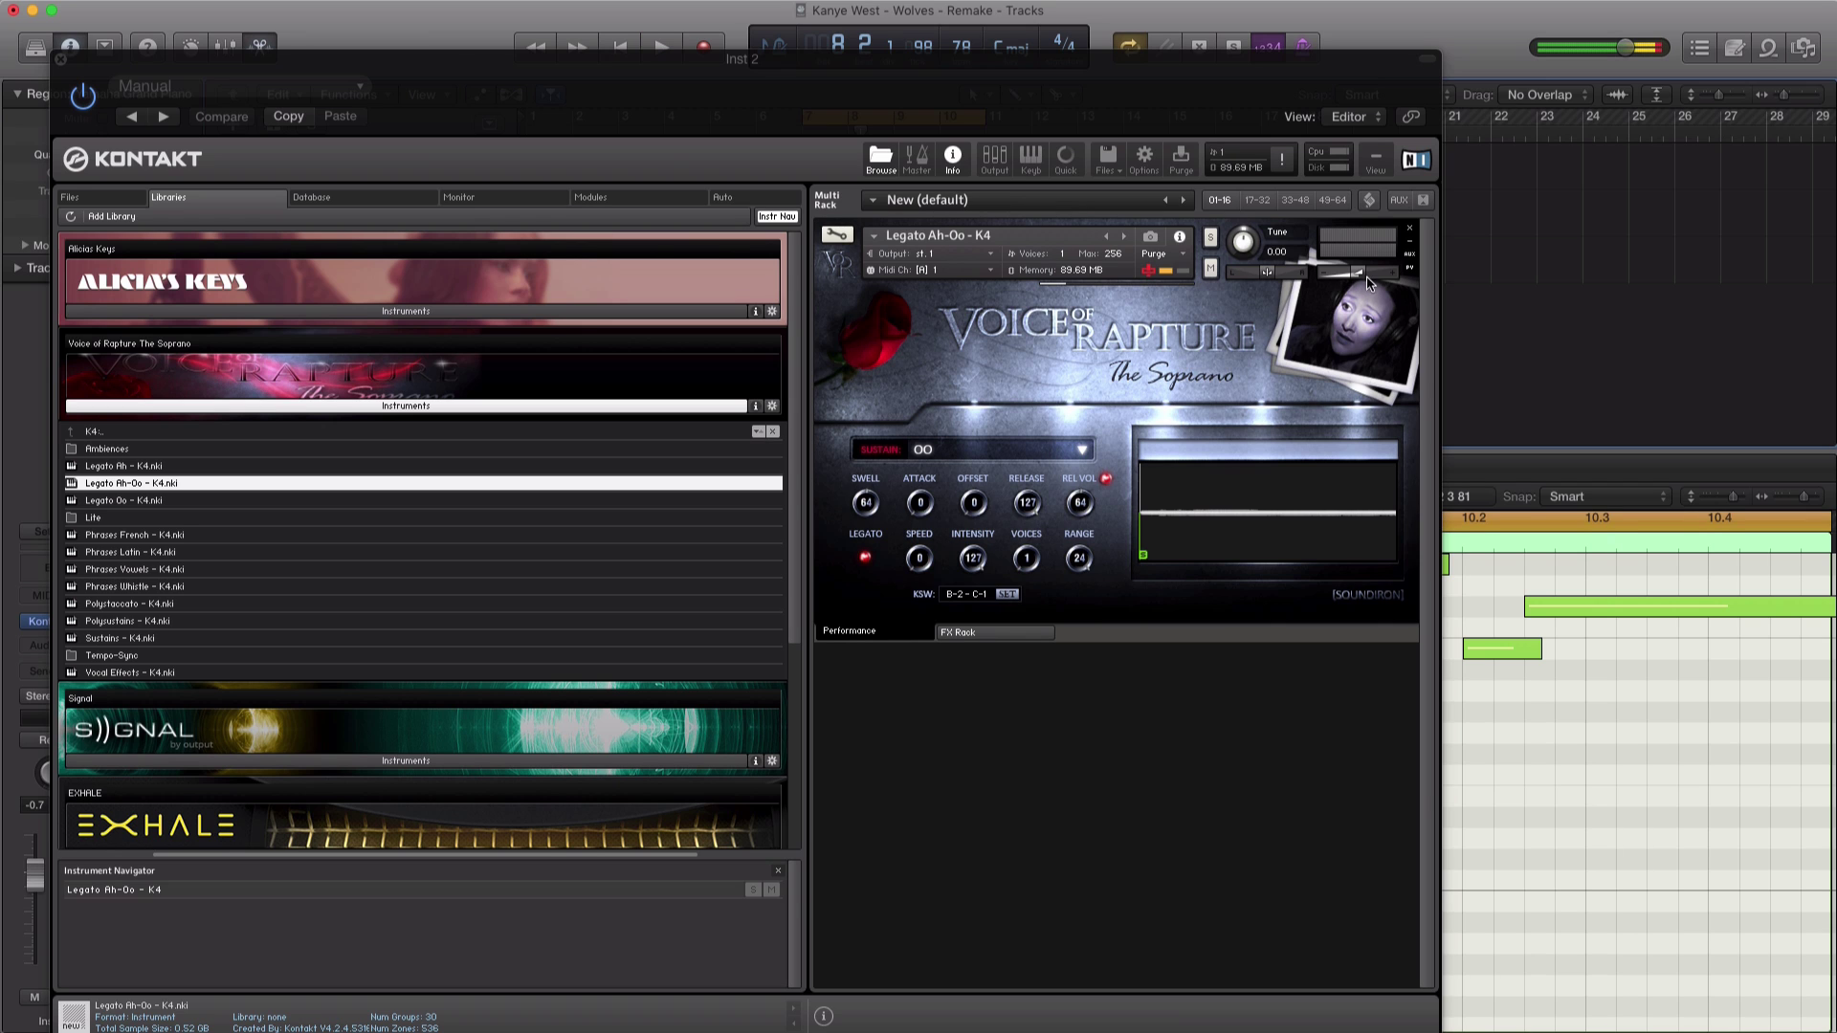
Step: Set the soprano patch's volume to 4.2 and its Attack to 11, view its FX Rack, and close Kontakt
click(1372, 278)
click(1372, 277)
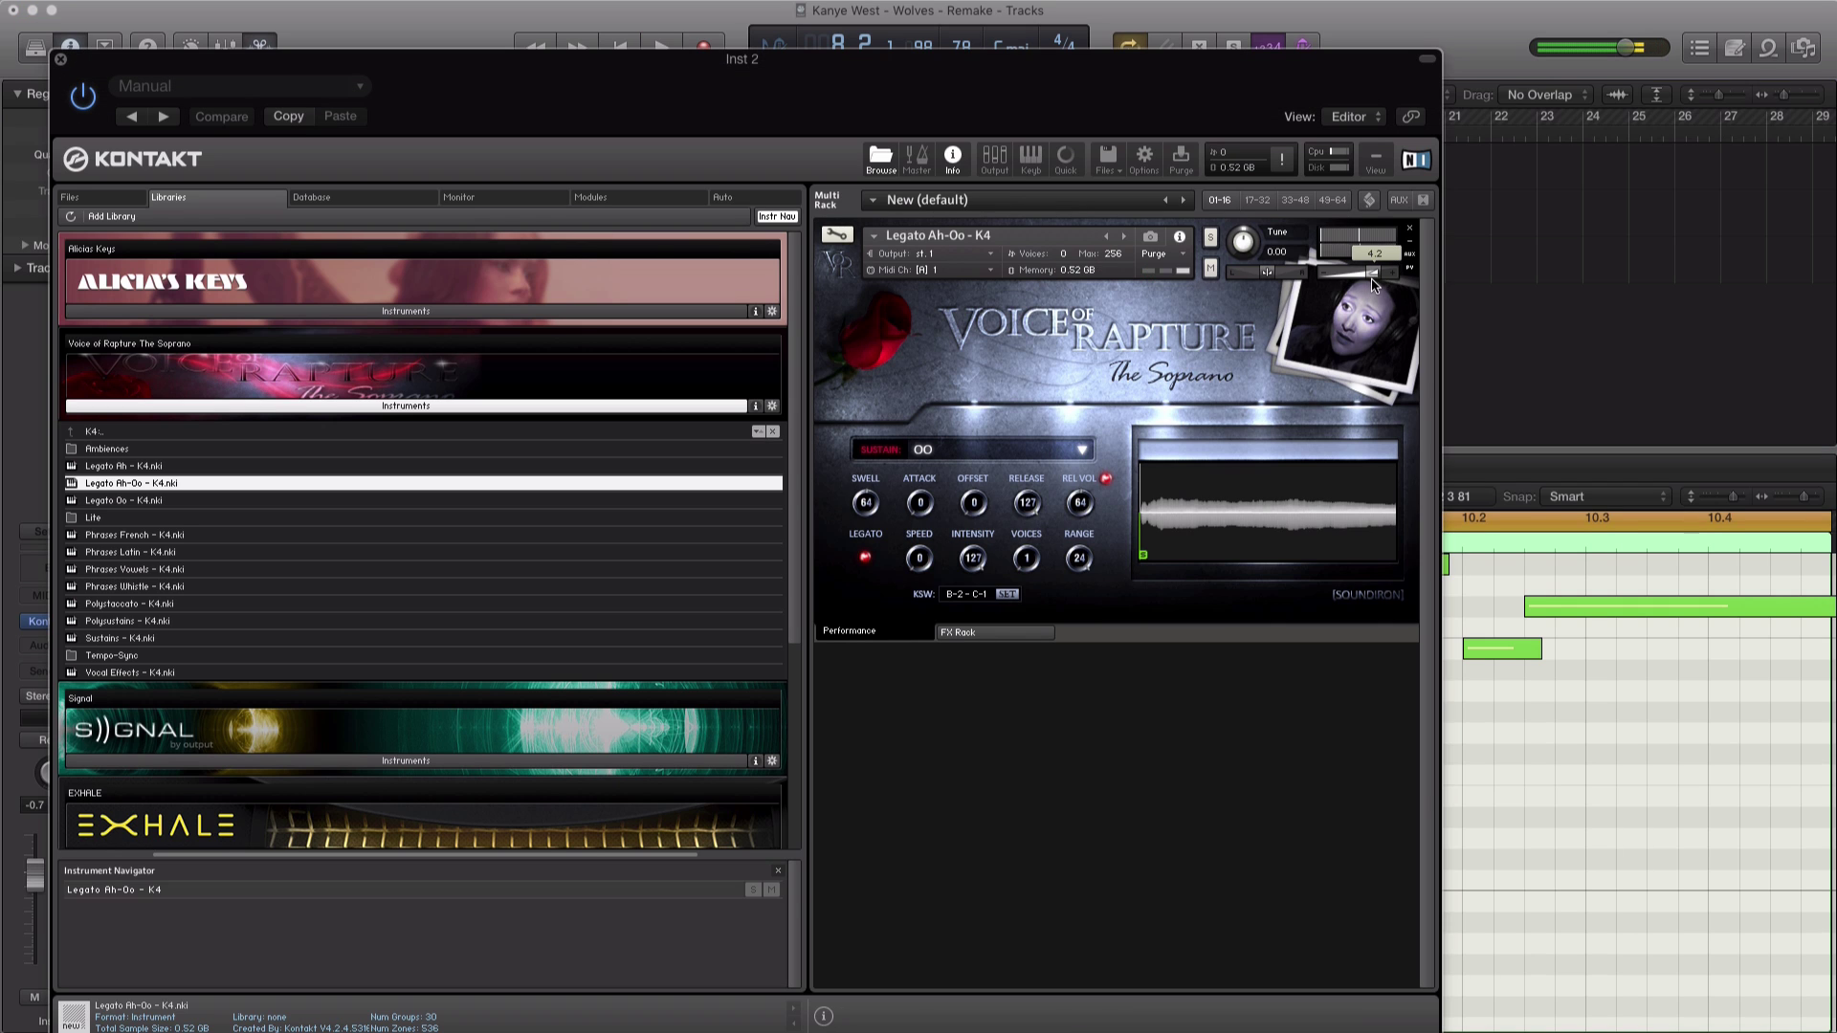
key(space)
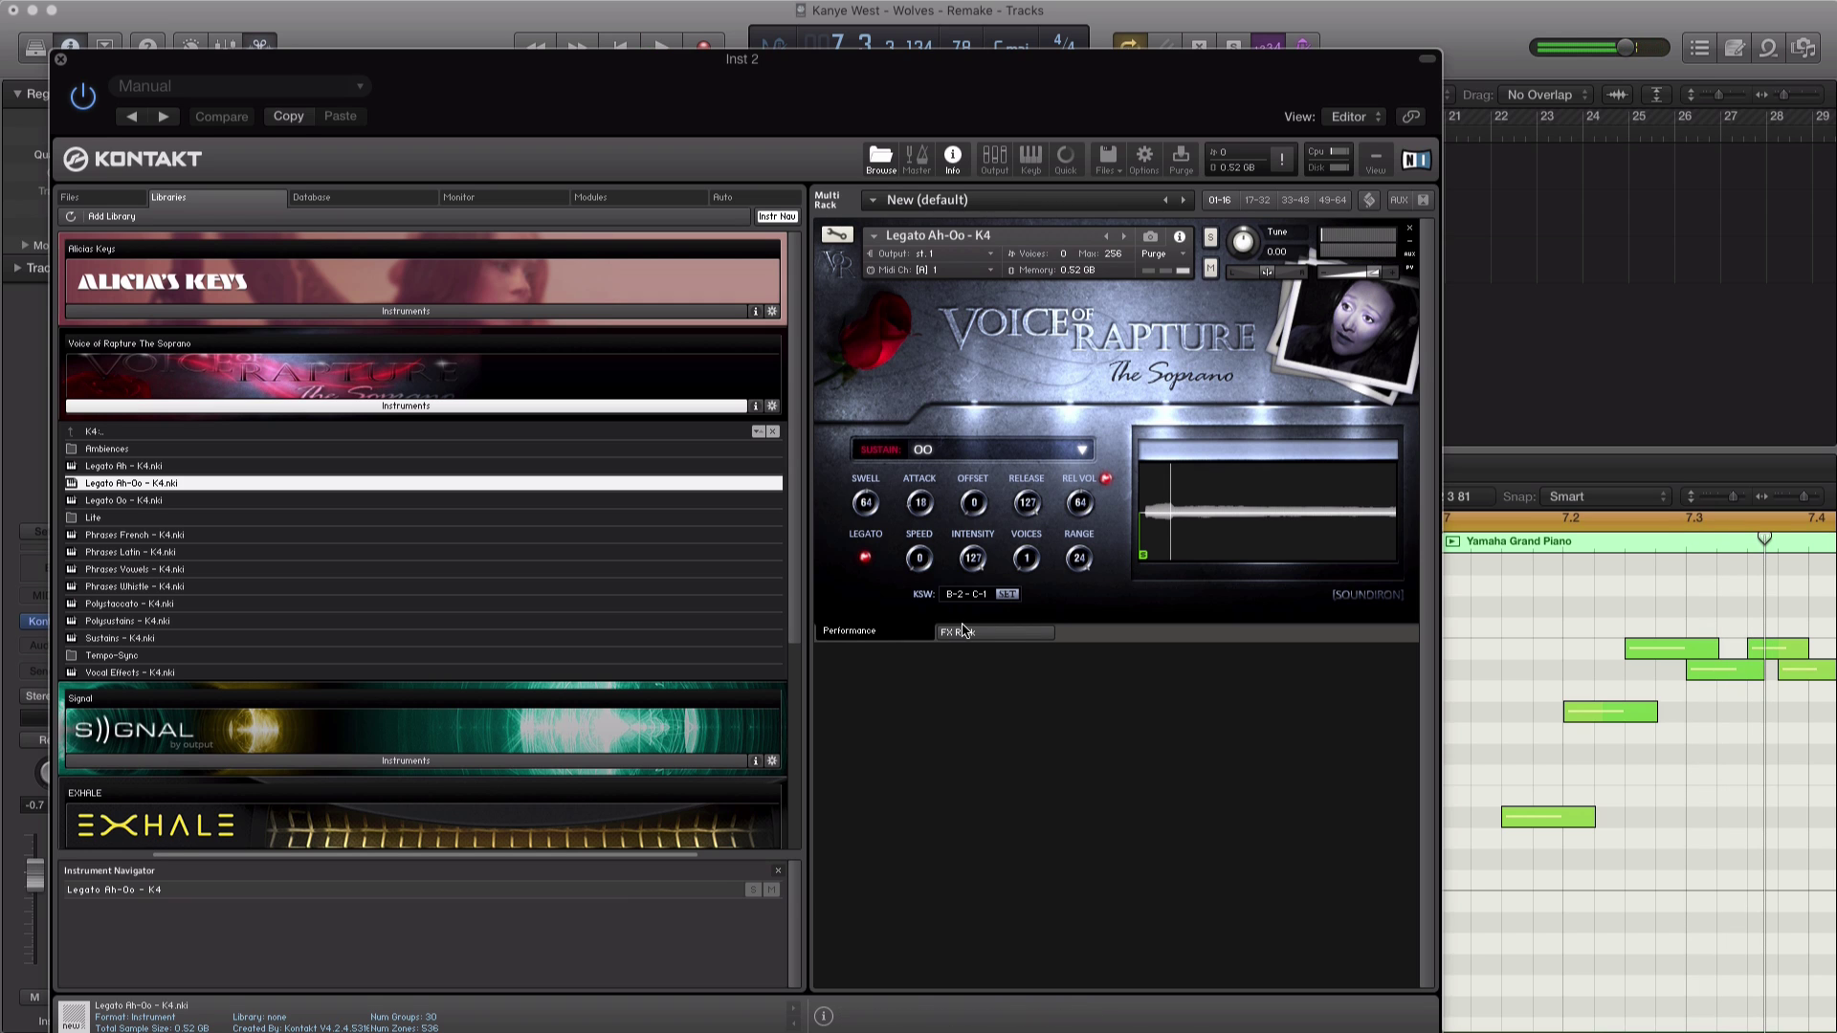
click(1240, 639)
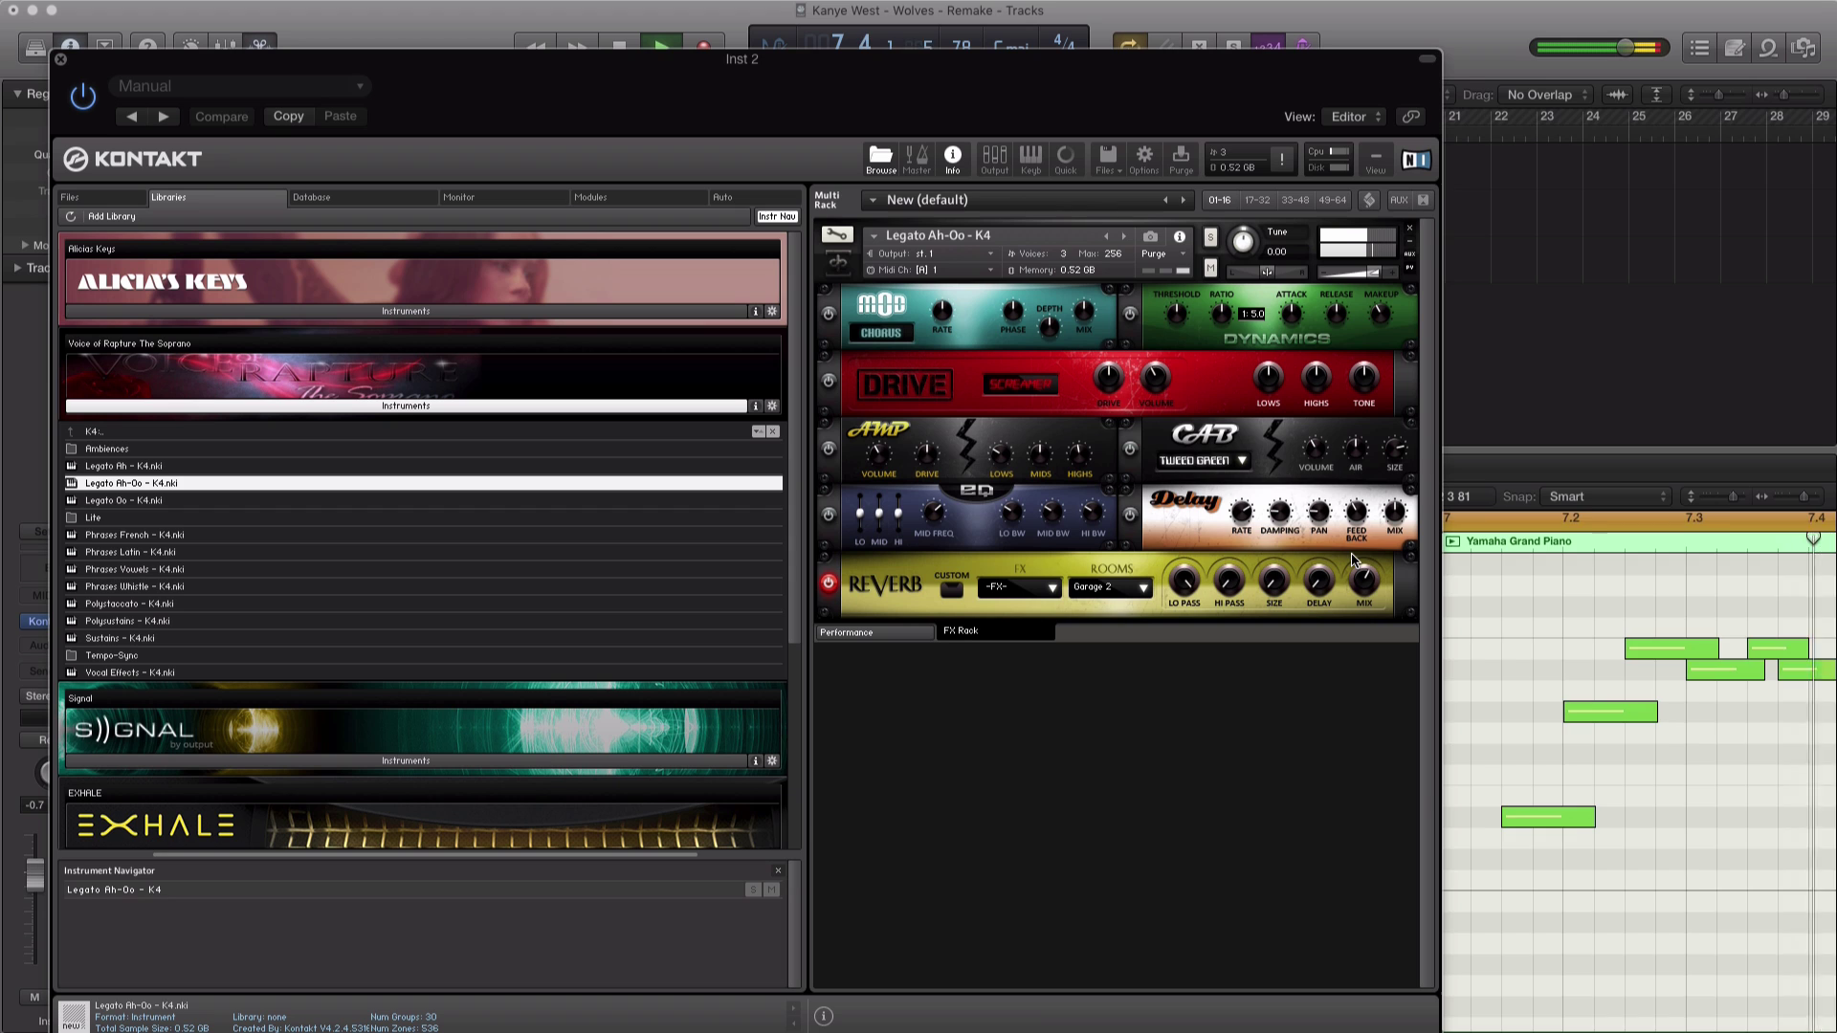
click(60, 59)
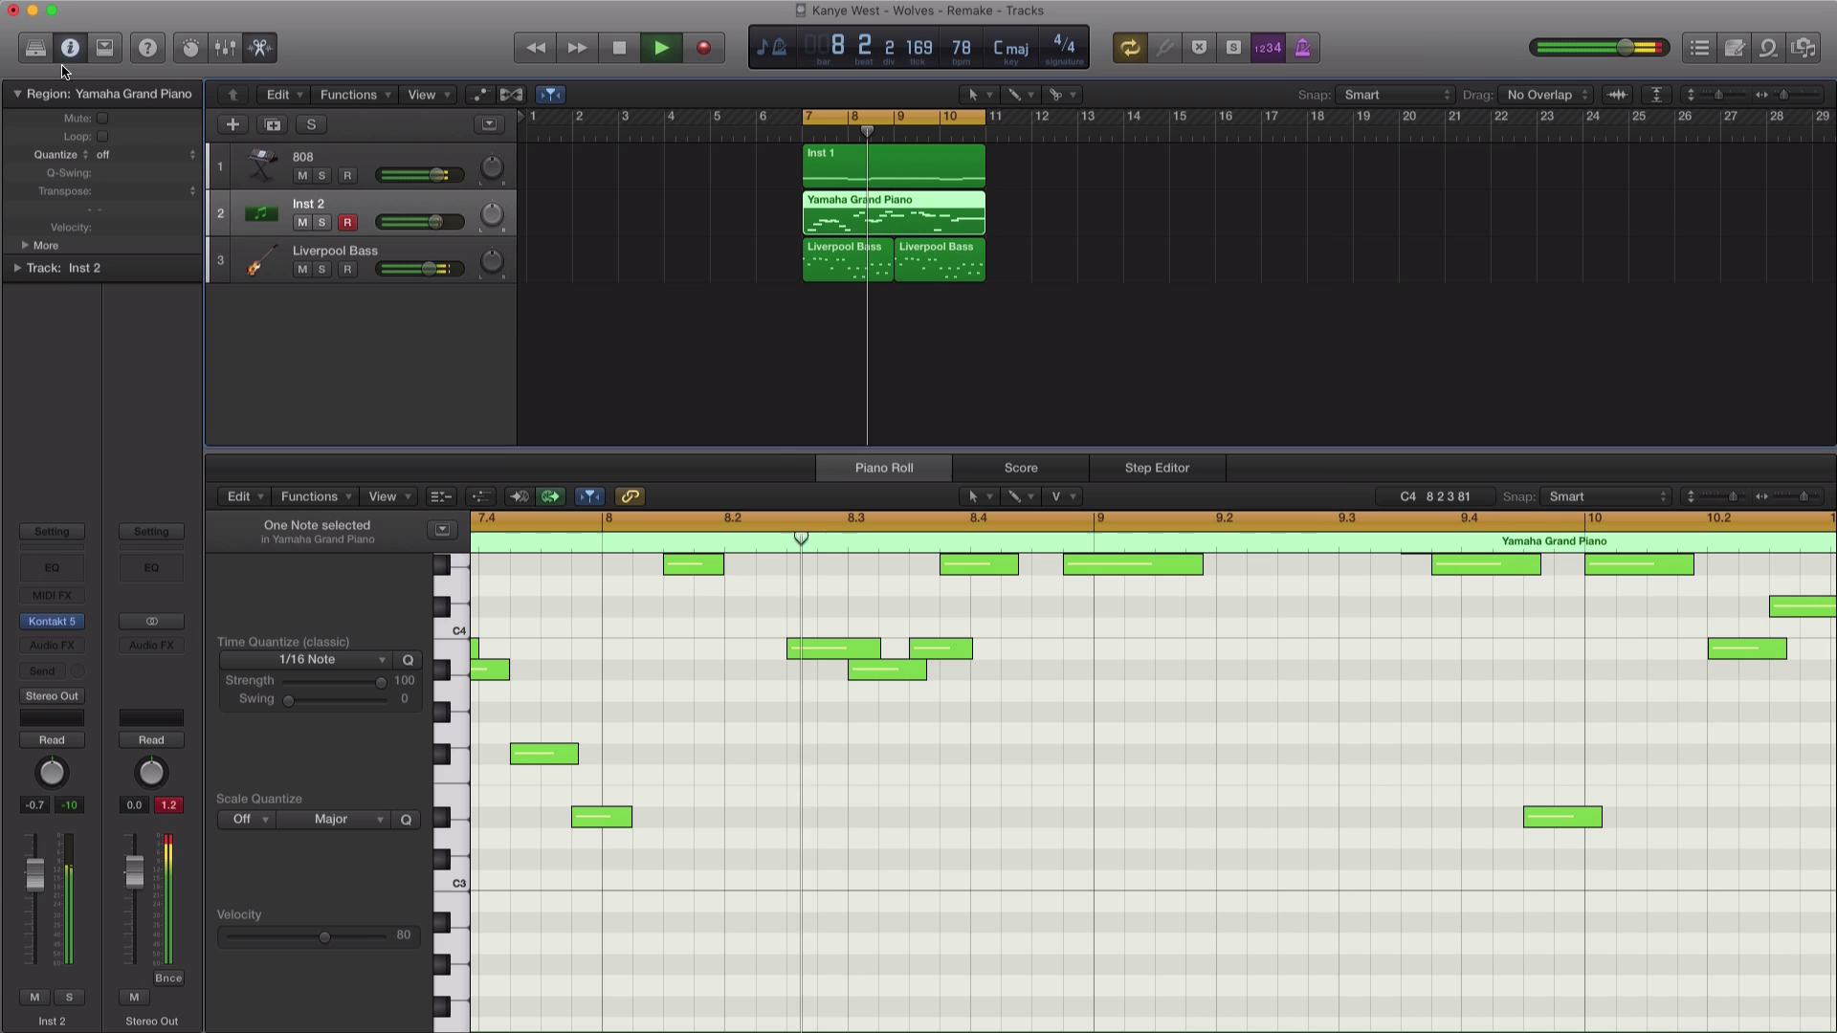
Step: Lower the Liverpool Bass track volume to about -4.2 dB while the cycle plays and stop playback
mouse_move(425, 270)
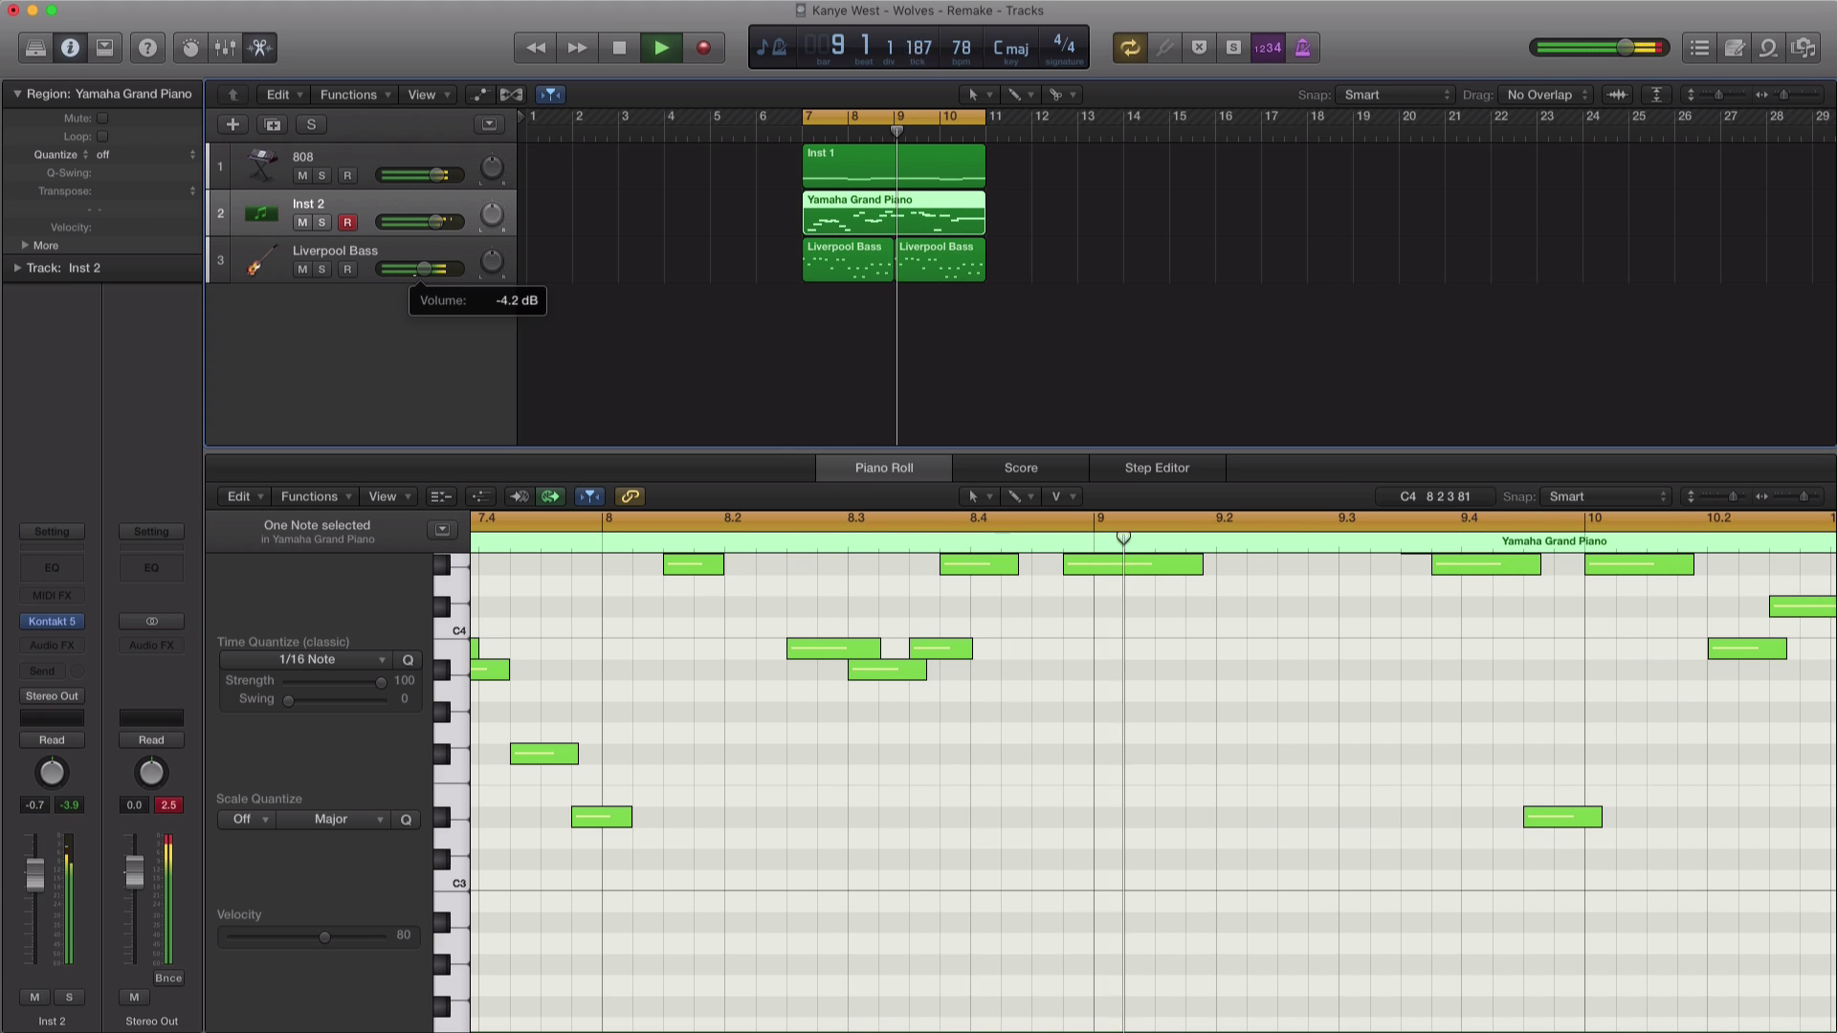
drag(422, 269, 421, 268)
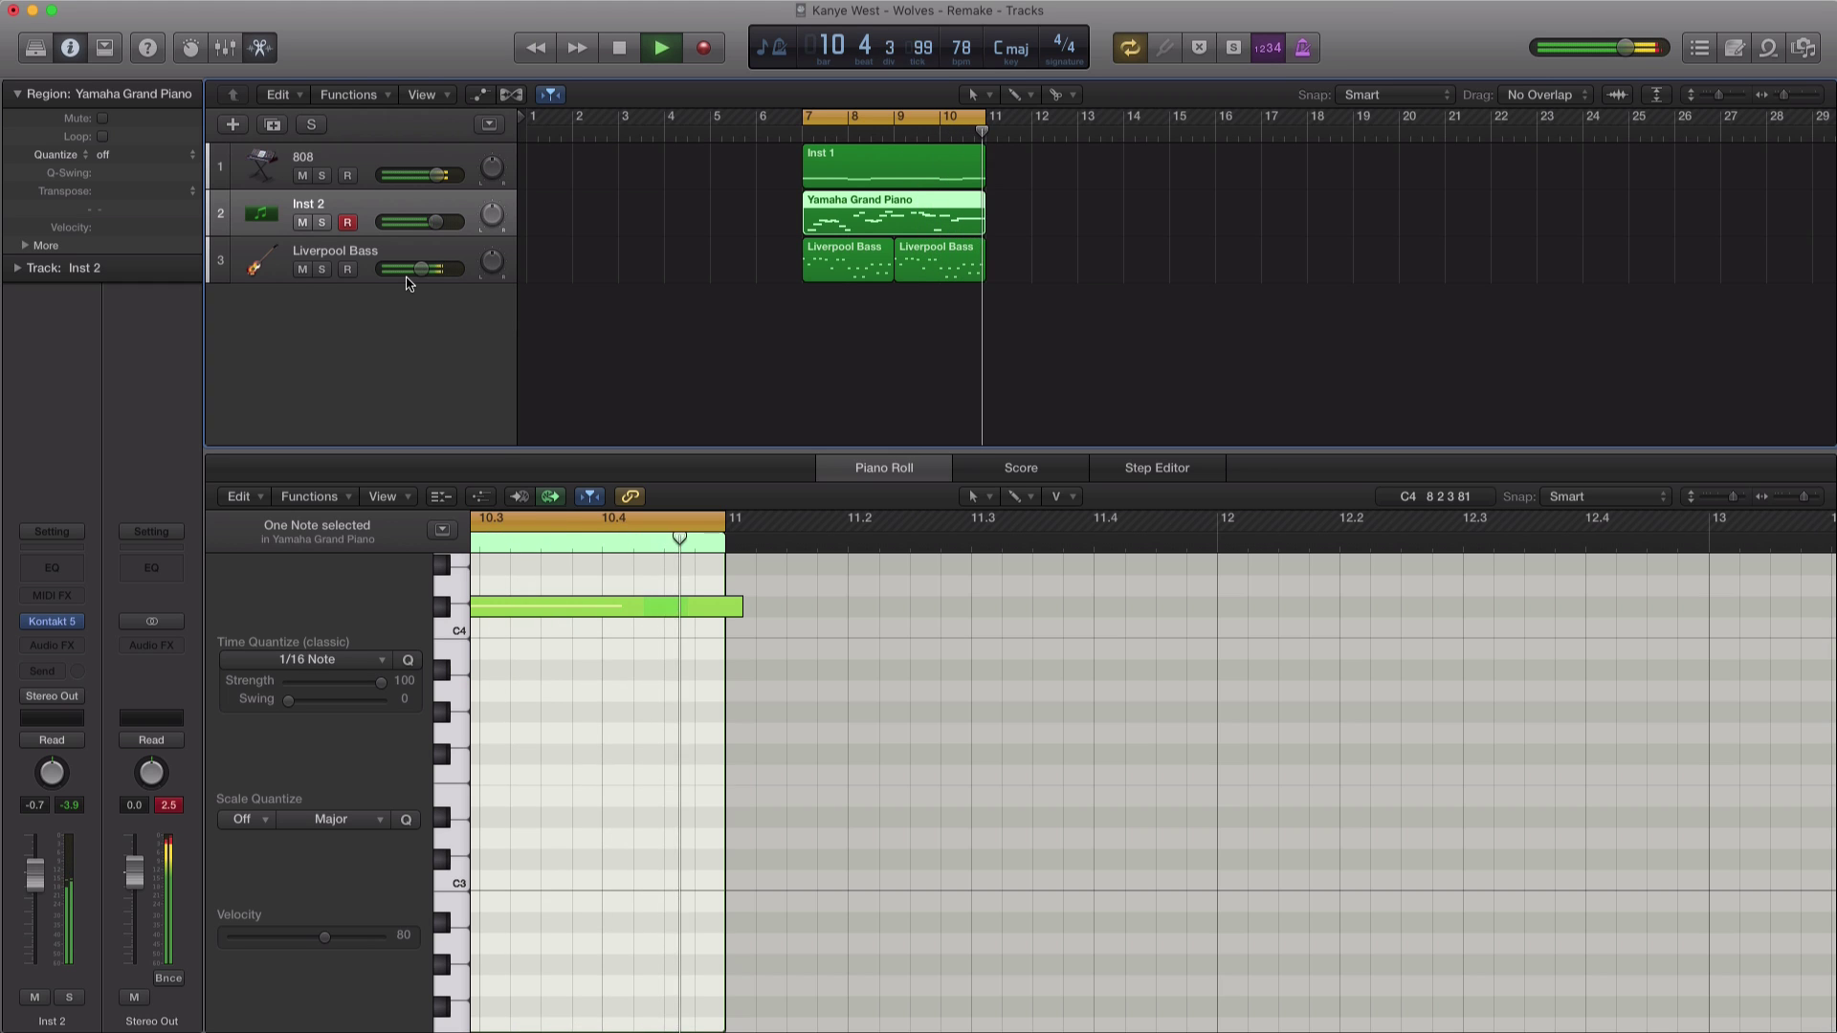
key(space)
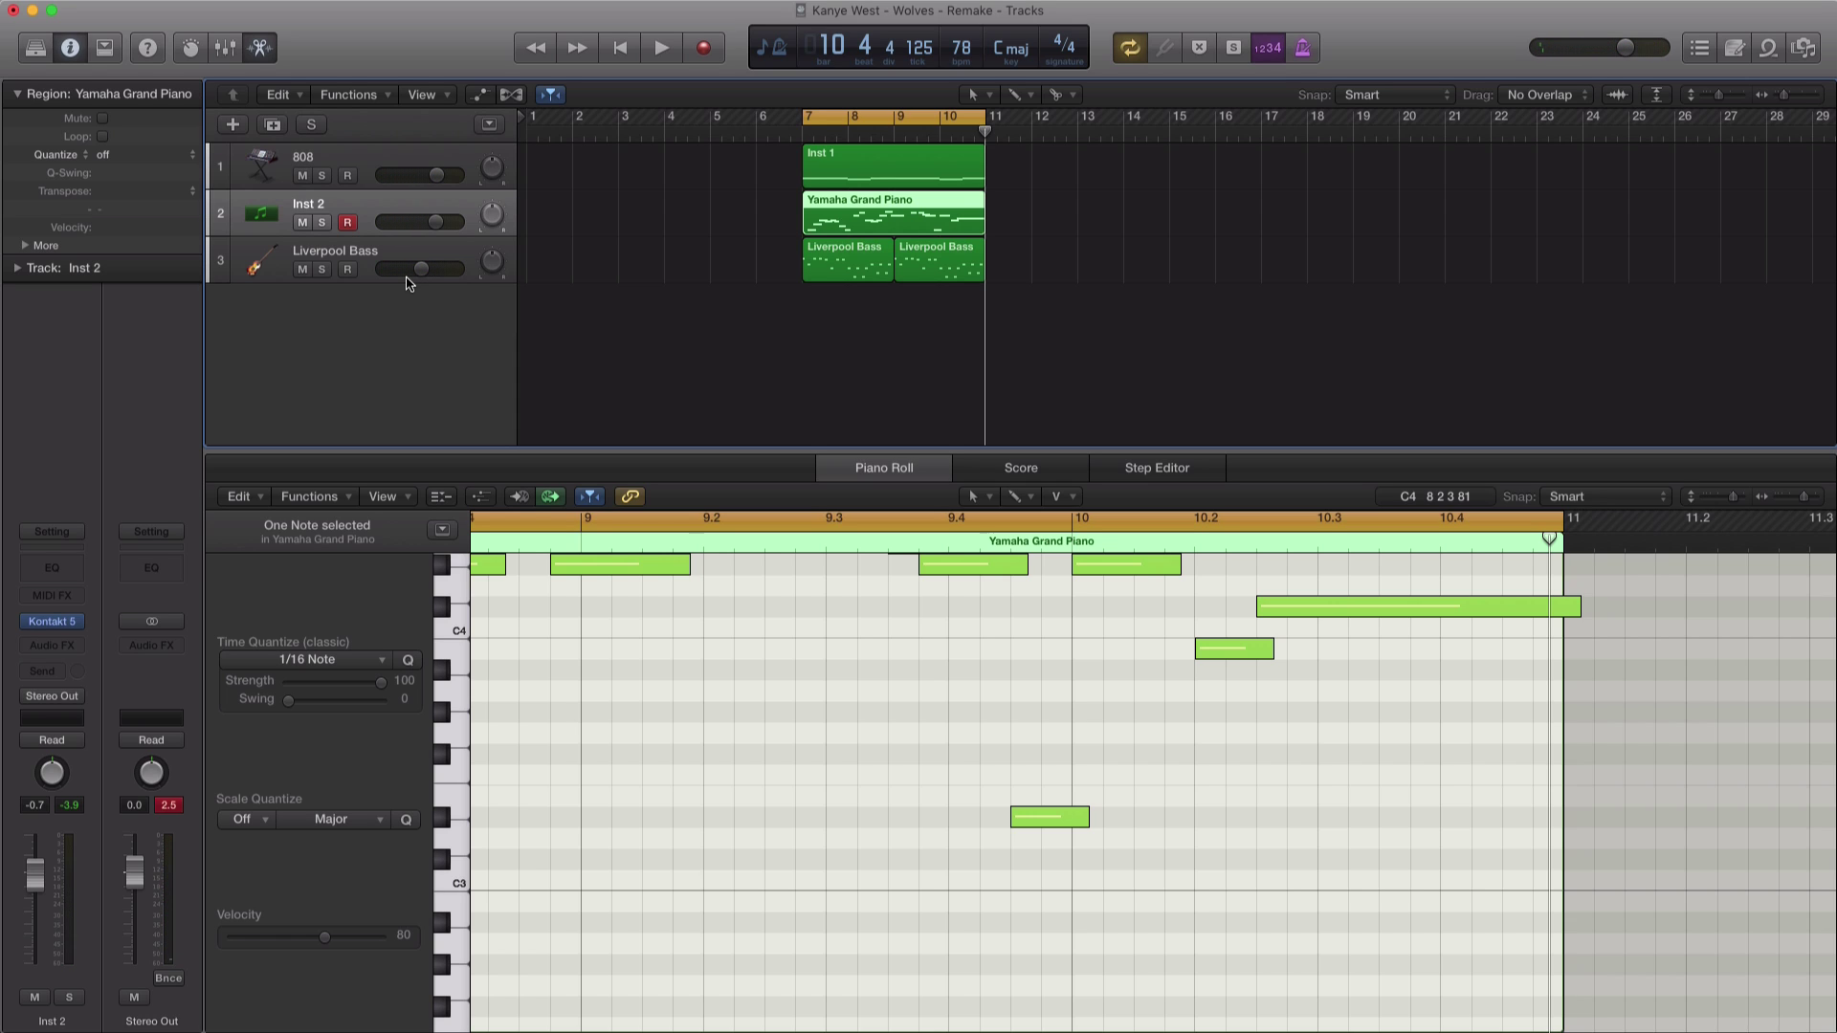
Step: Move the 808 and Yamaha Grand Piano regions together from bar 7 to bar 1
key(Right)
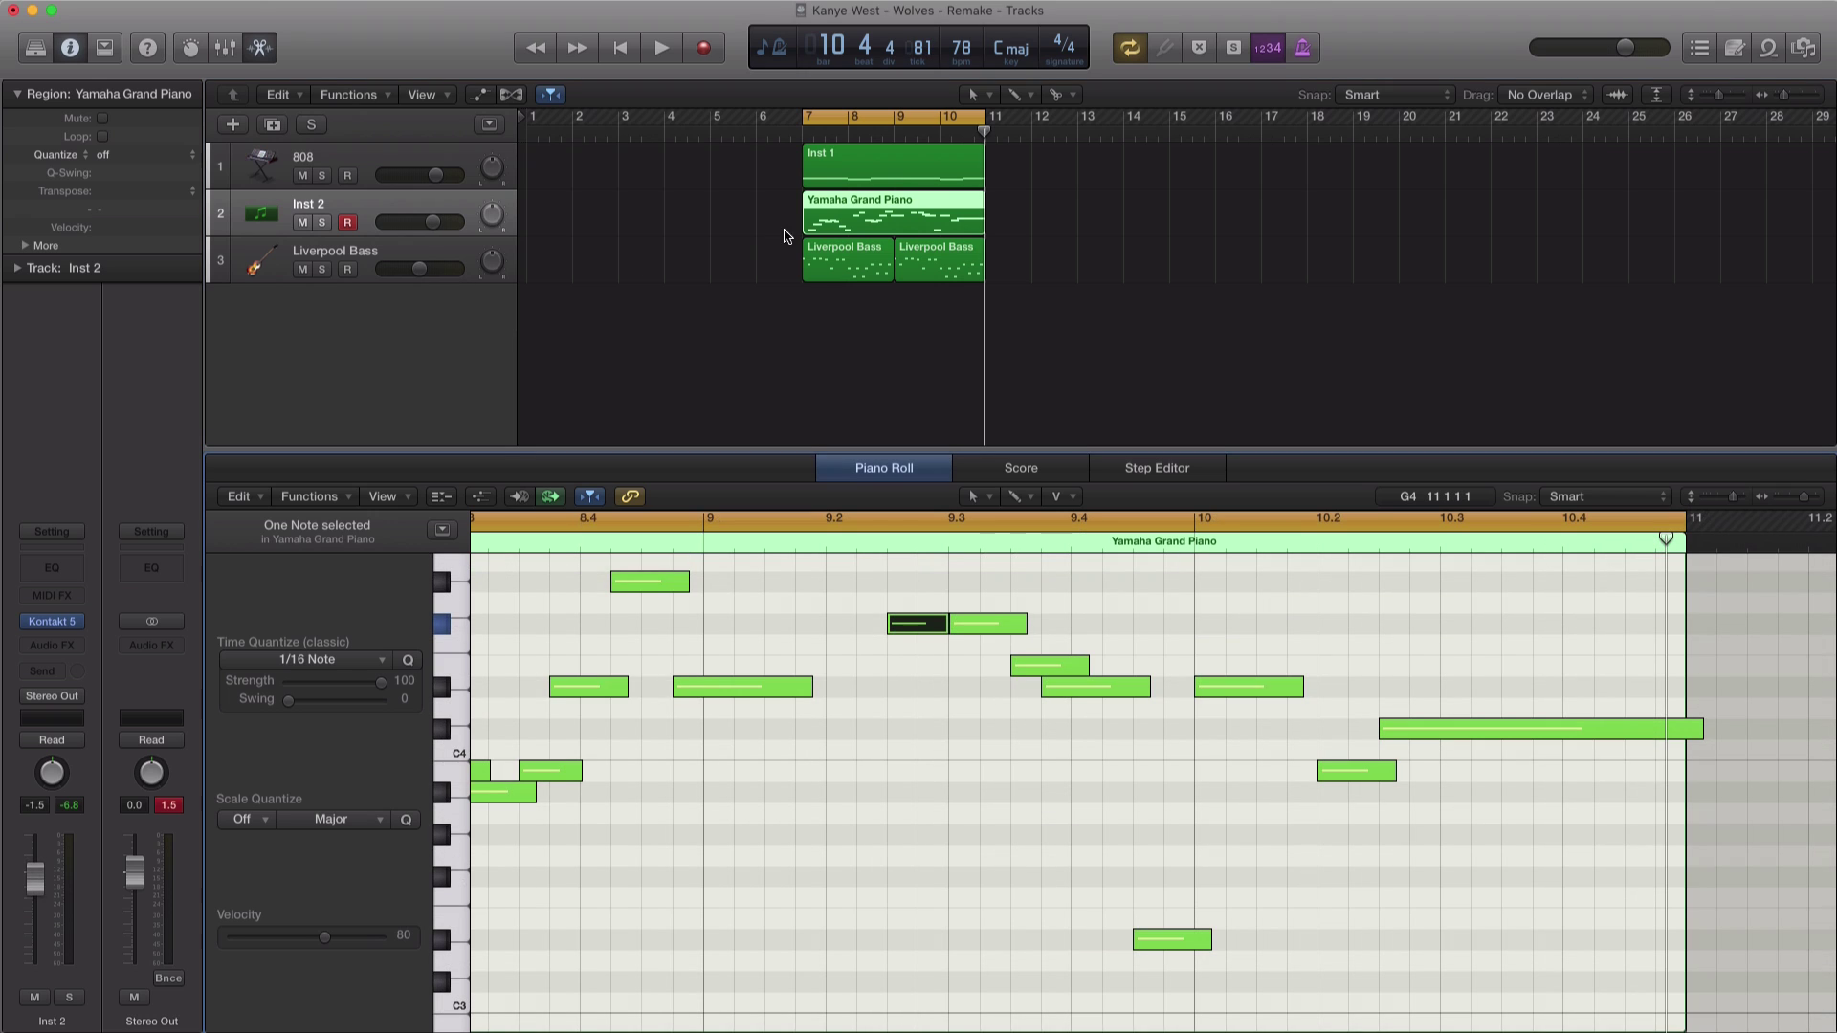
key(super+Left)
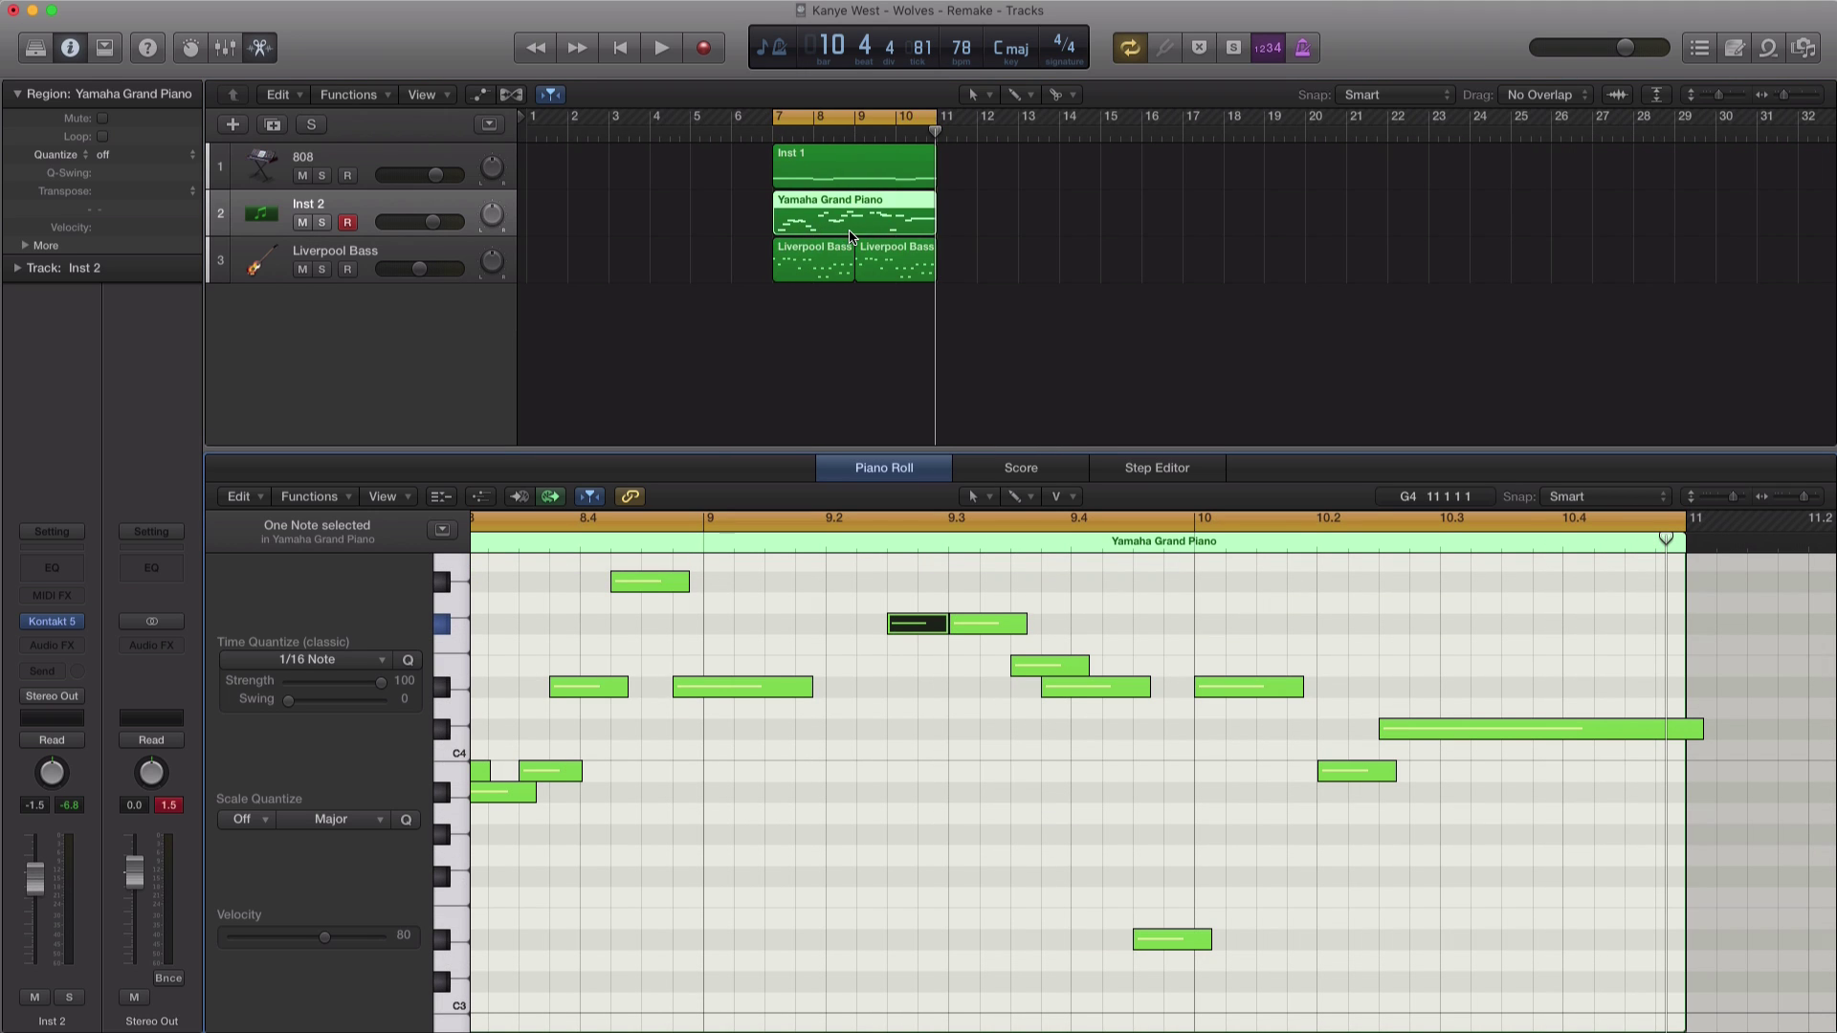
drag(751, 179, 579, 222)
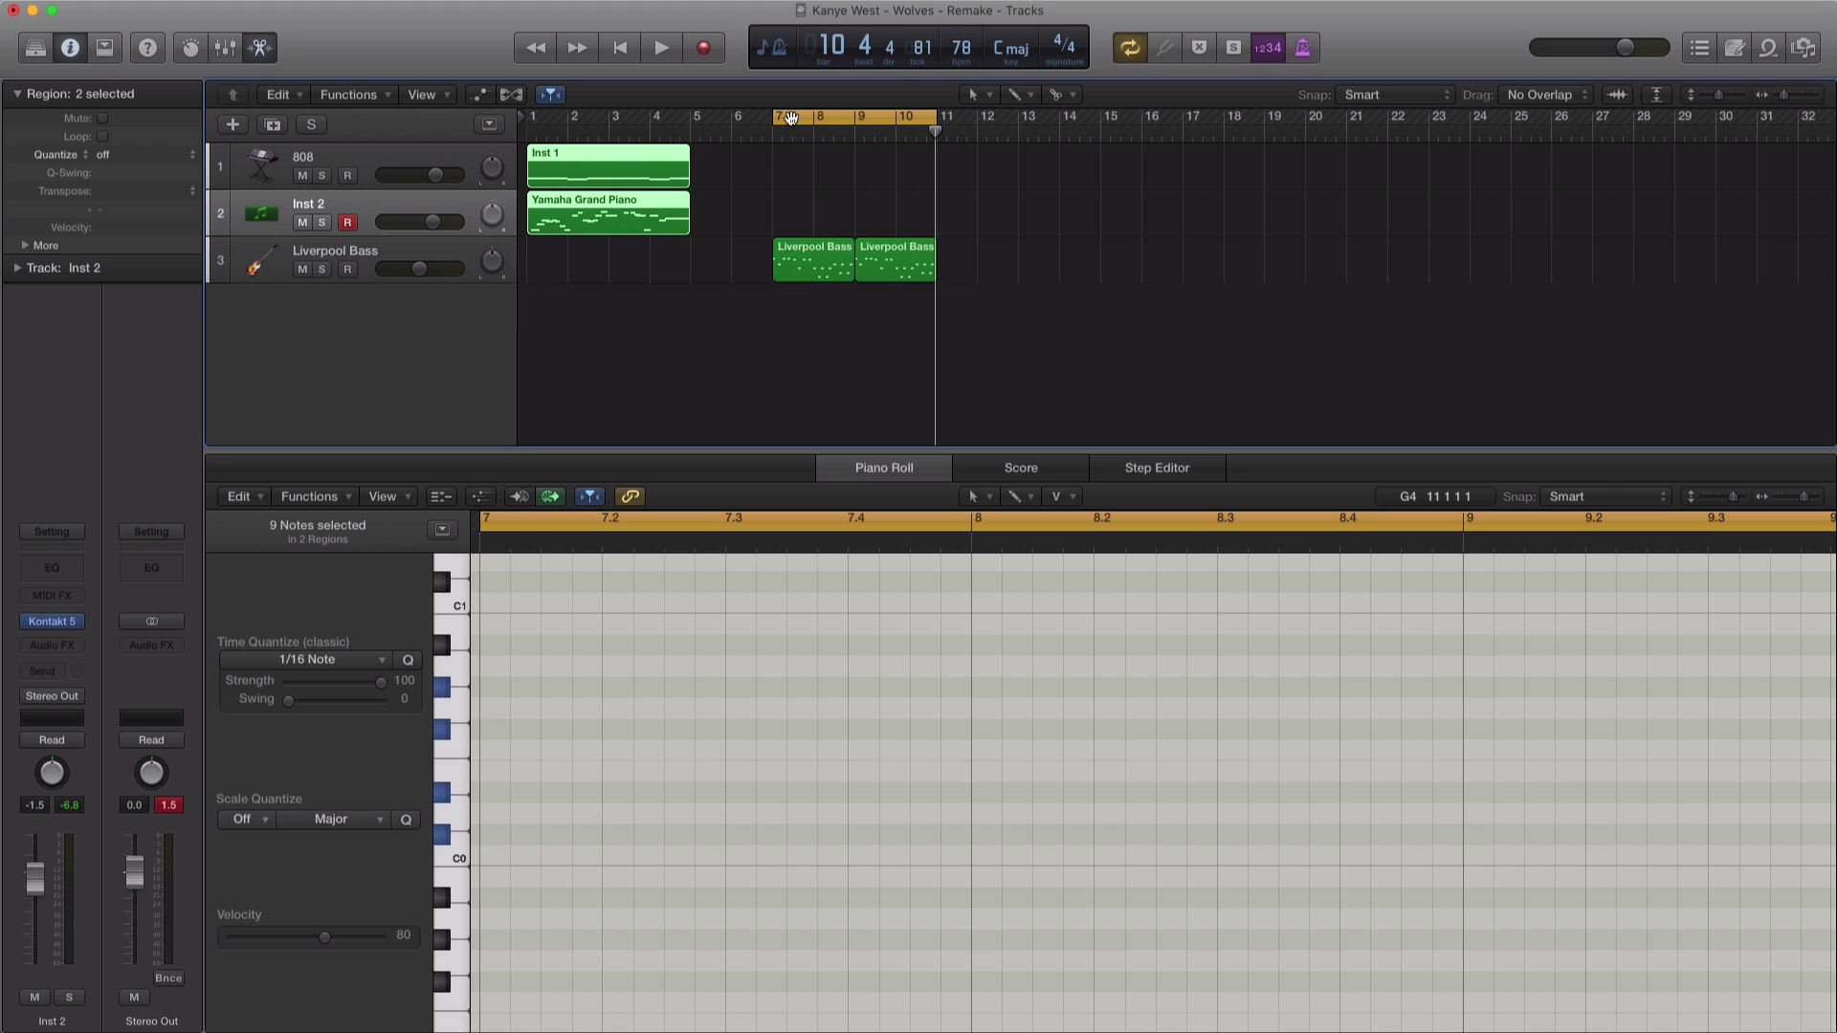
Step: Turn off the cycle, play the song from bar 1, set the Inst 2 volume to -1.2 dB, and stop
click(802, 119)
key(Return)
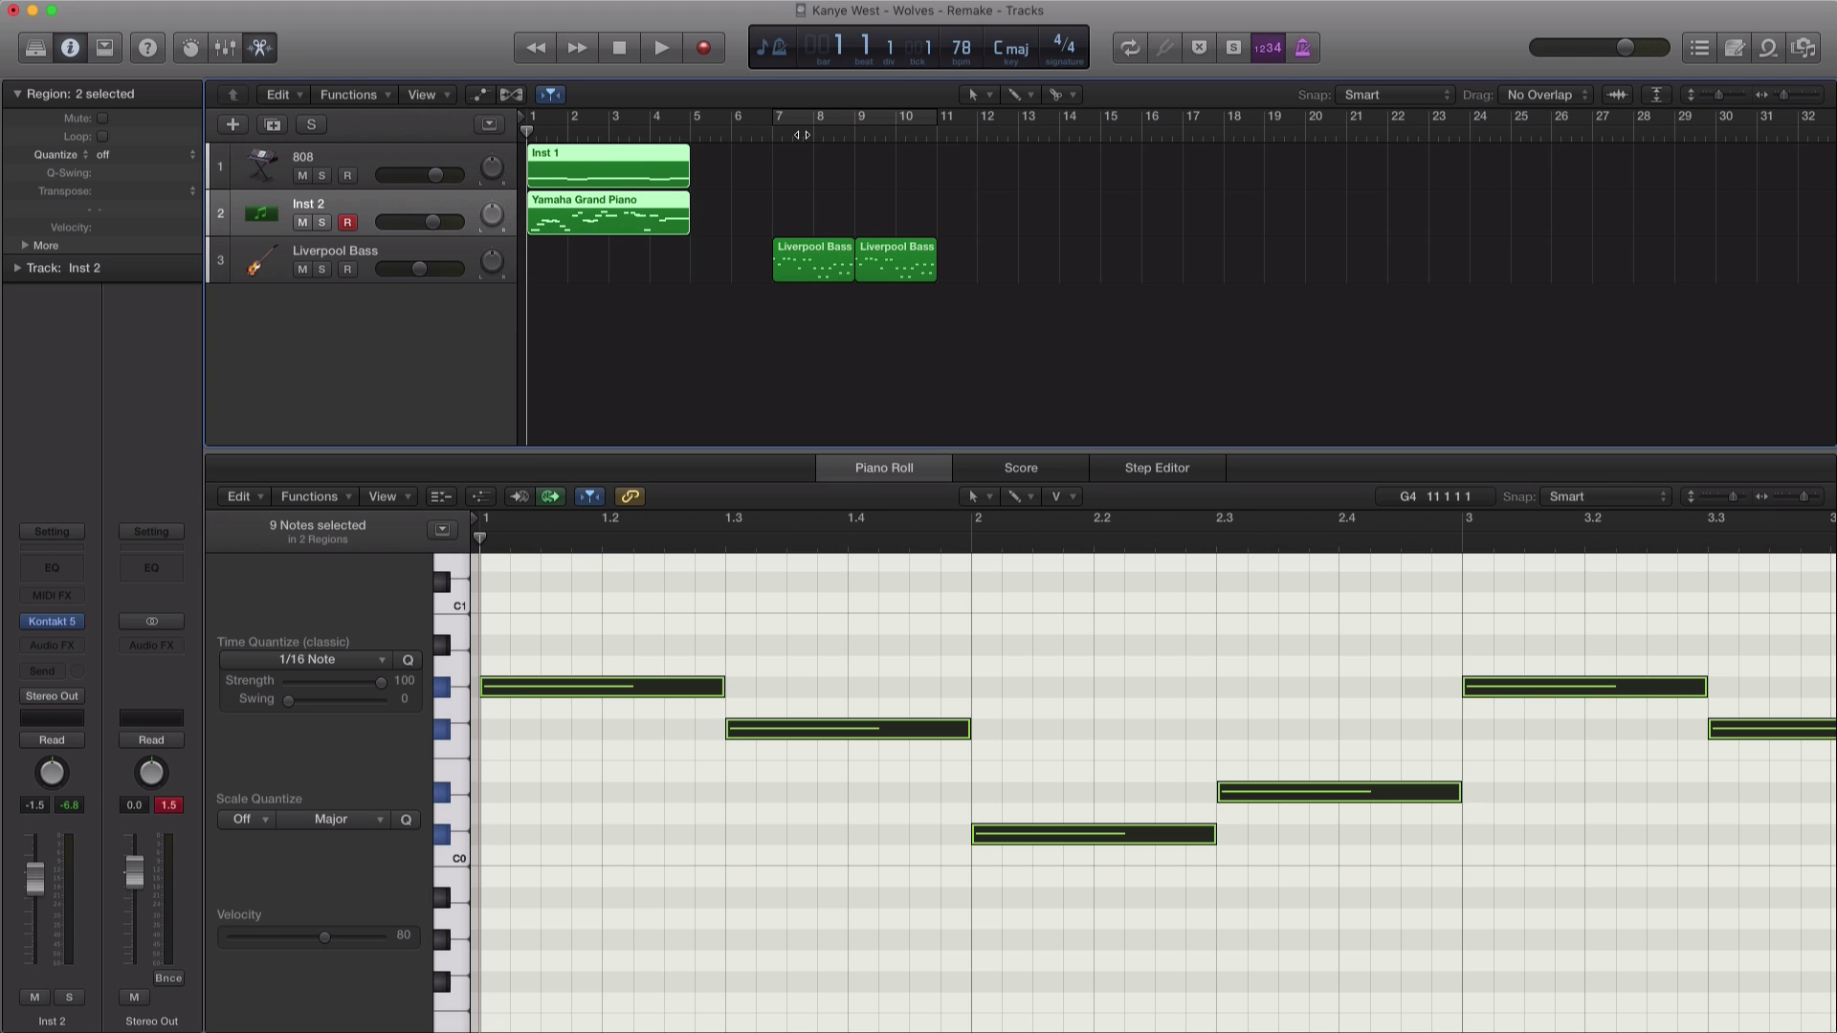
key(space)
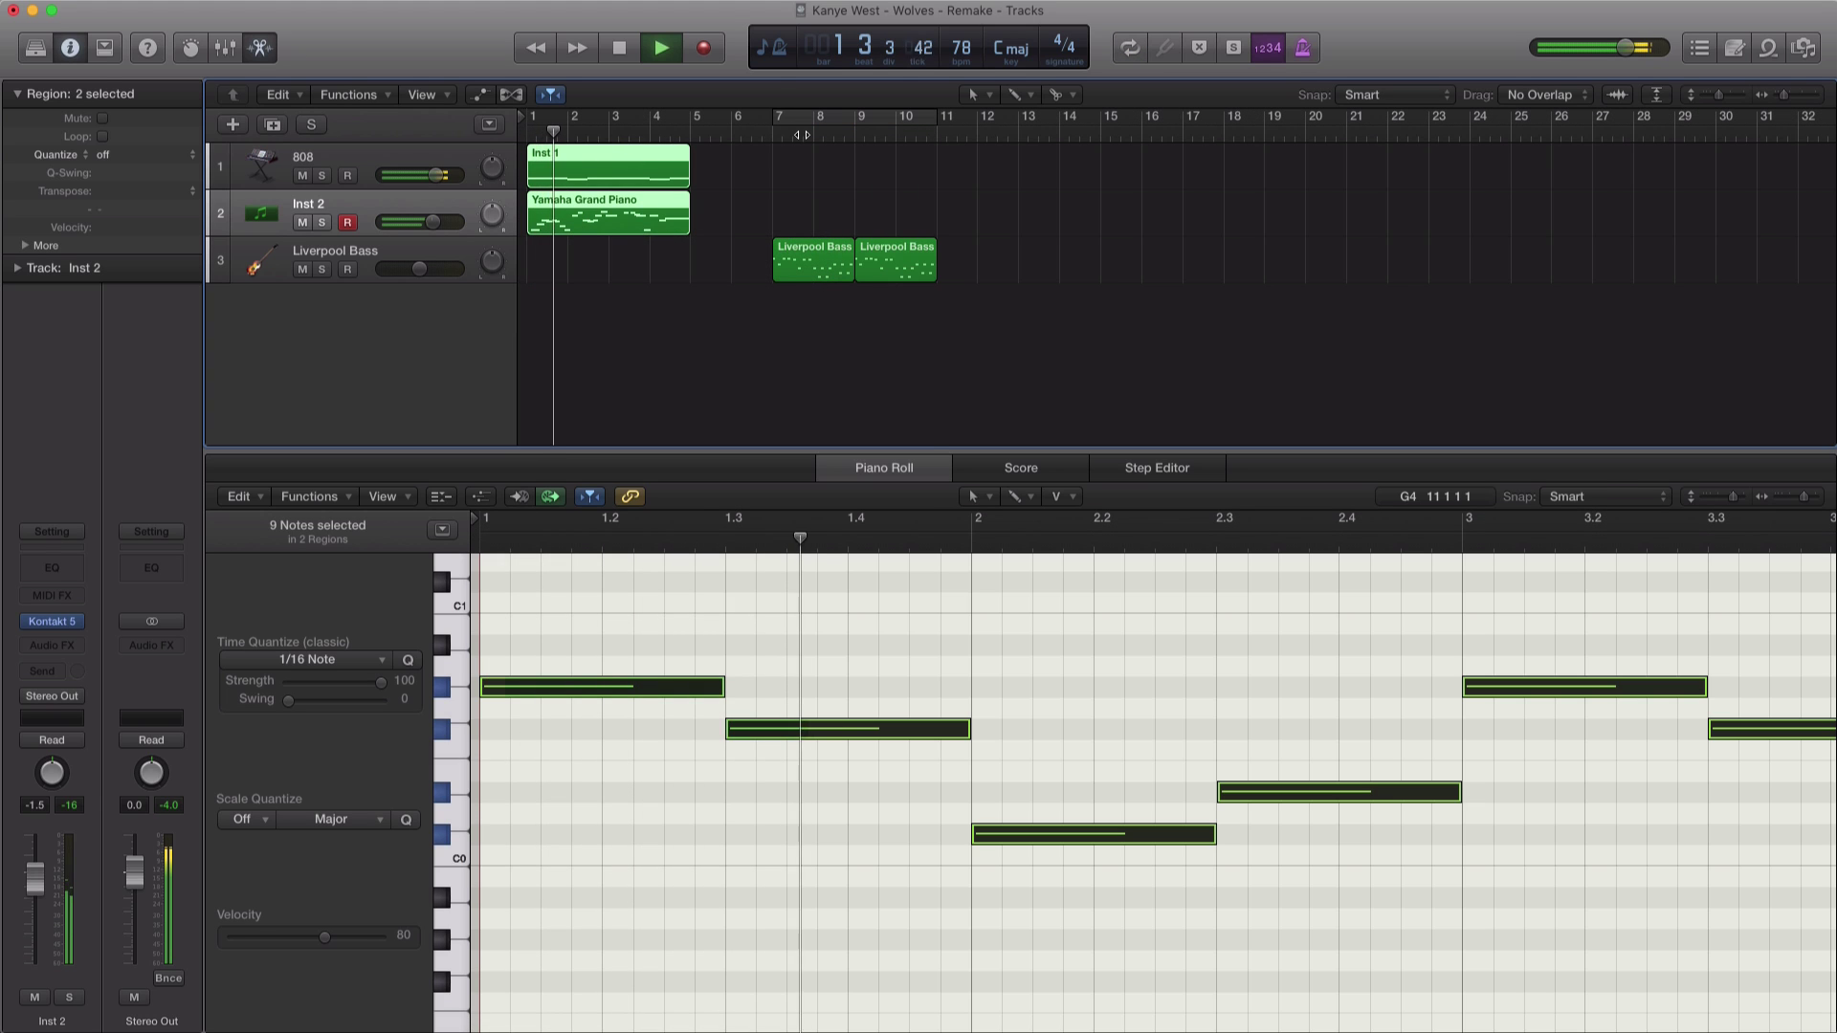
drag(433, 222, 435, 228)
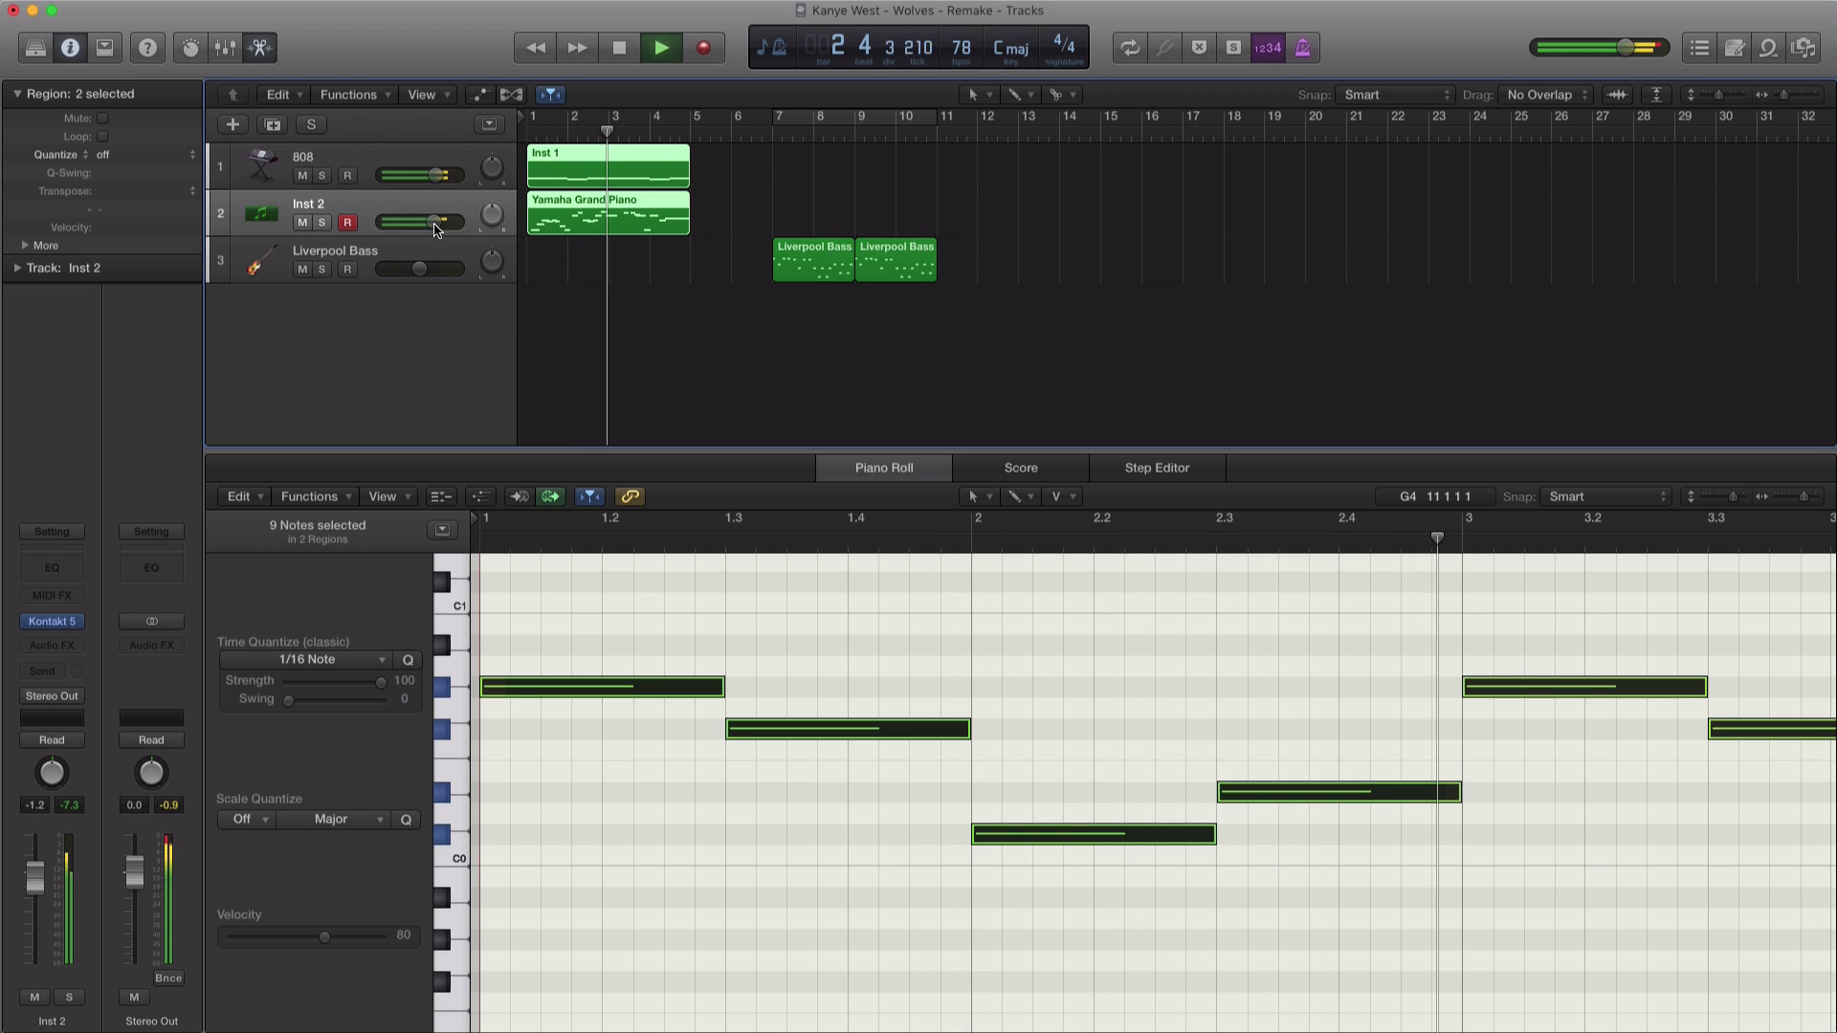
key(space)
Step: Copy the 808 and piano regions to bars 5 and 9, move both Liverpool Bass regions to start at bar 9, and audition from there
drag(622, 172, 776, 172)
drag(833, 271, 962, 272)
drag(835, 177, 999, 179)
click(851, 136)
key(space)
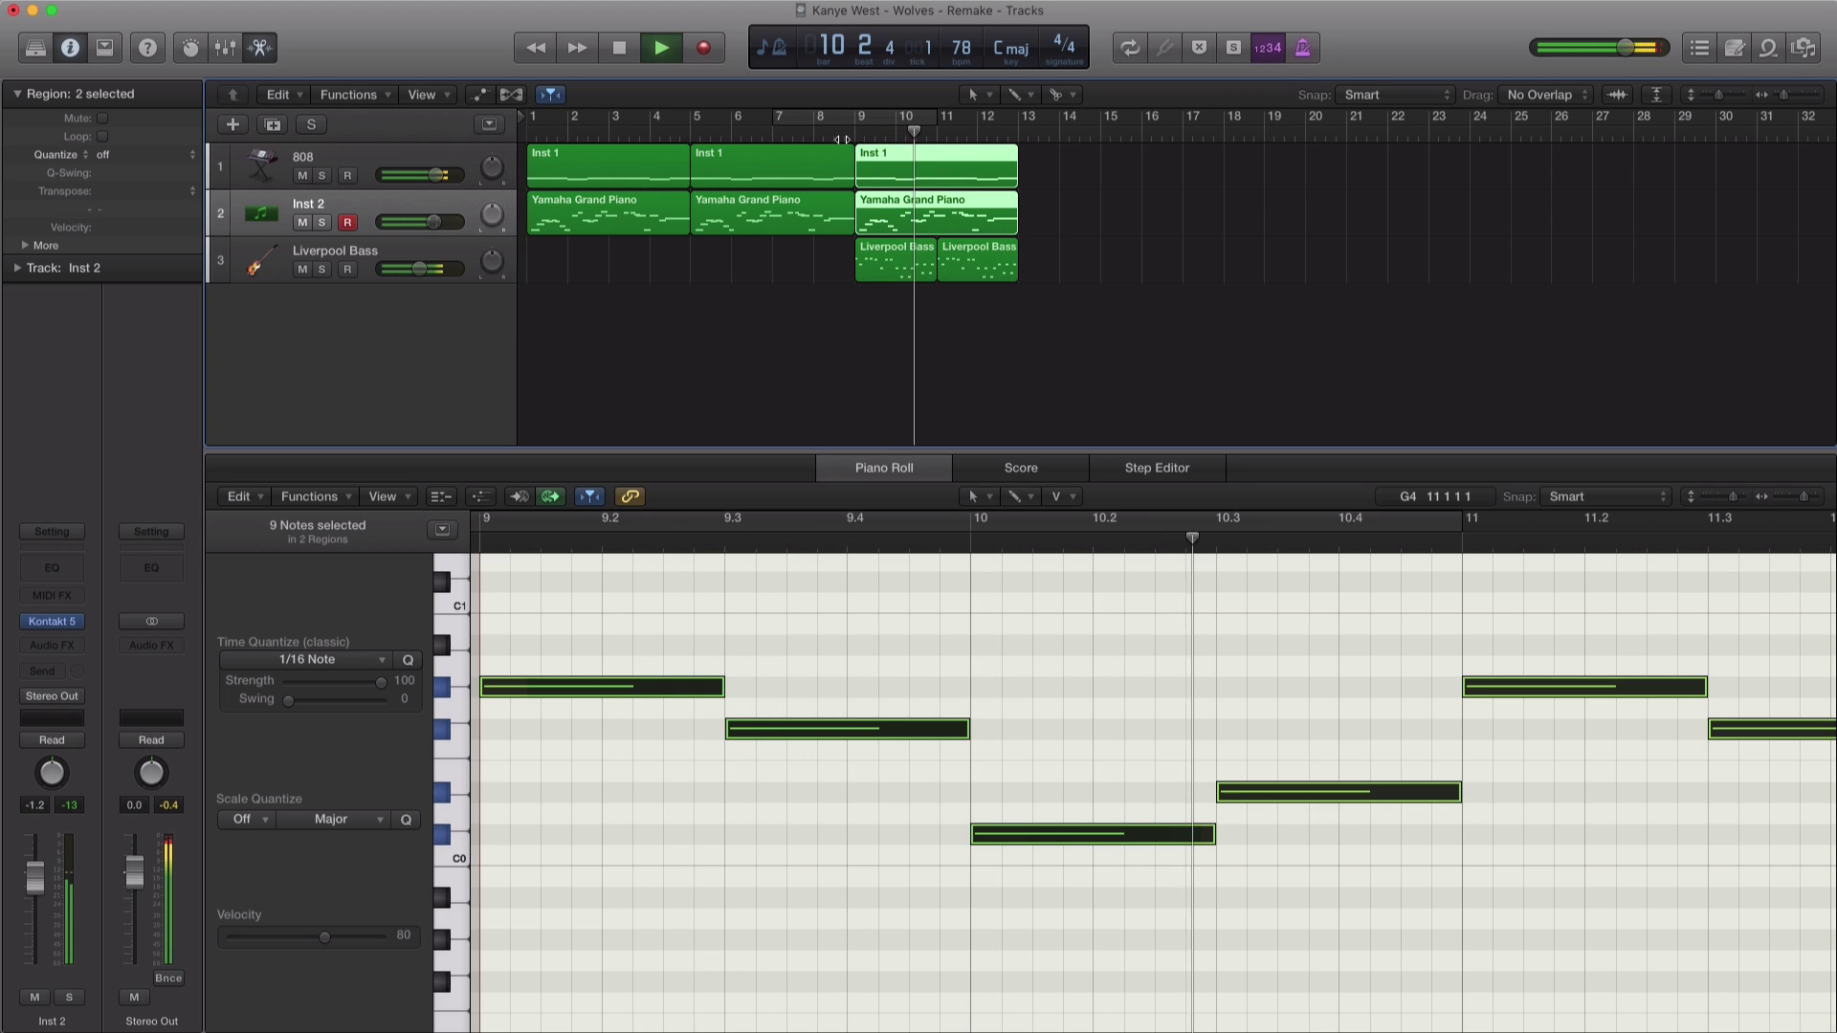
key(space)
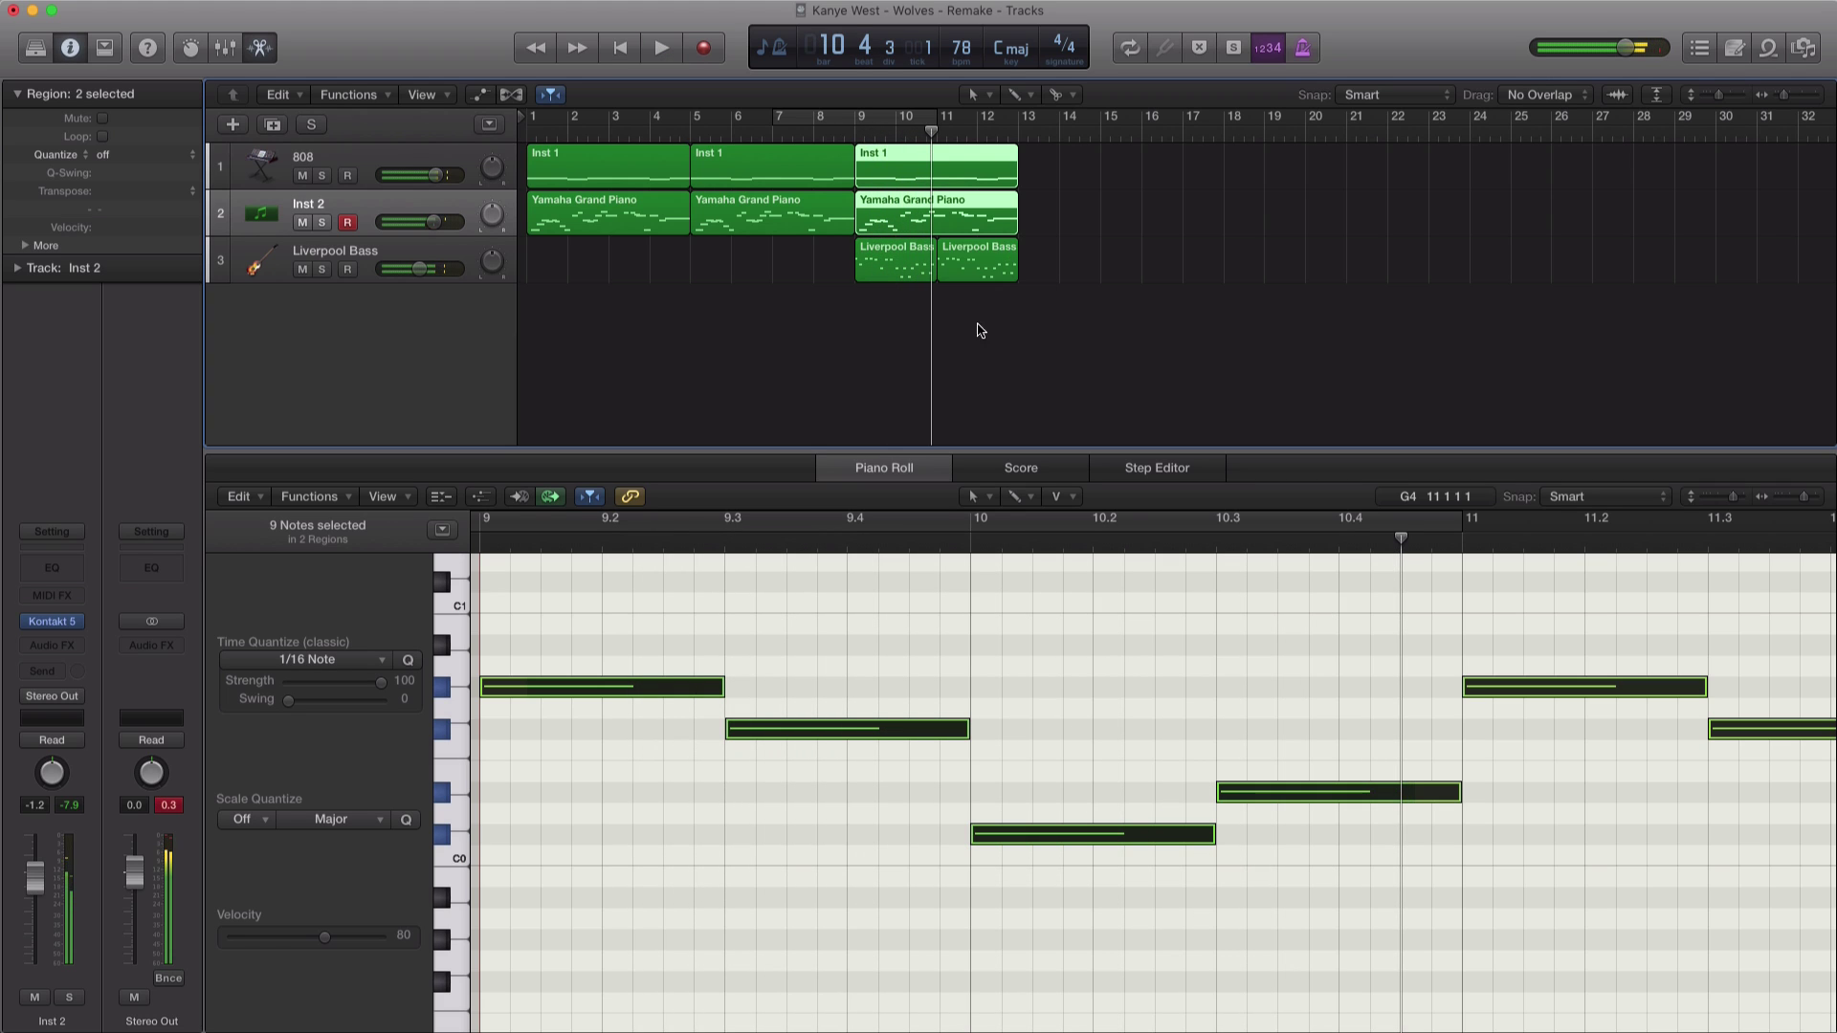
Step: Set the cycle range to bar 12, then create one software instrument track and place it below Liverpool Bass
drag(1002, 125, 1011, 132)
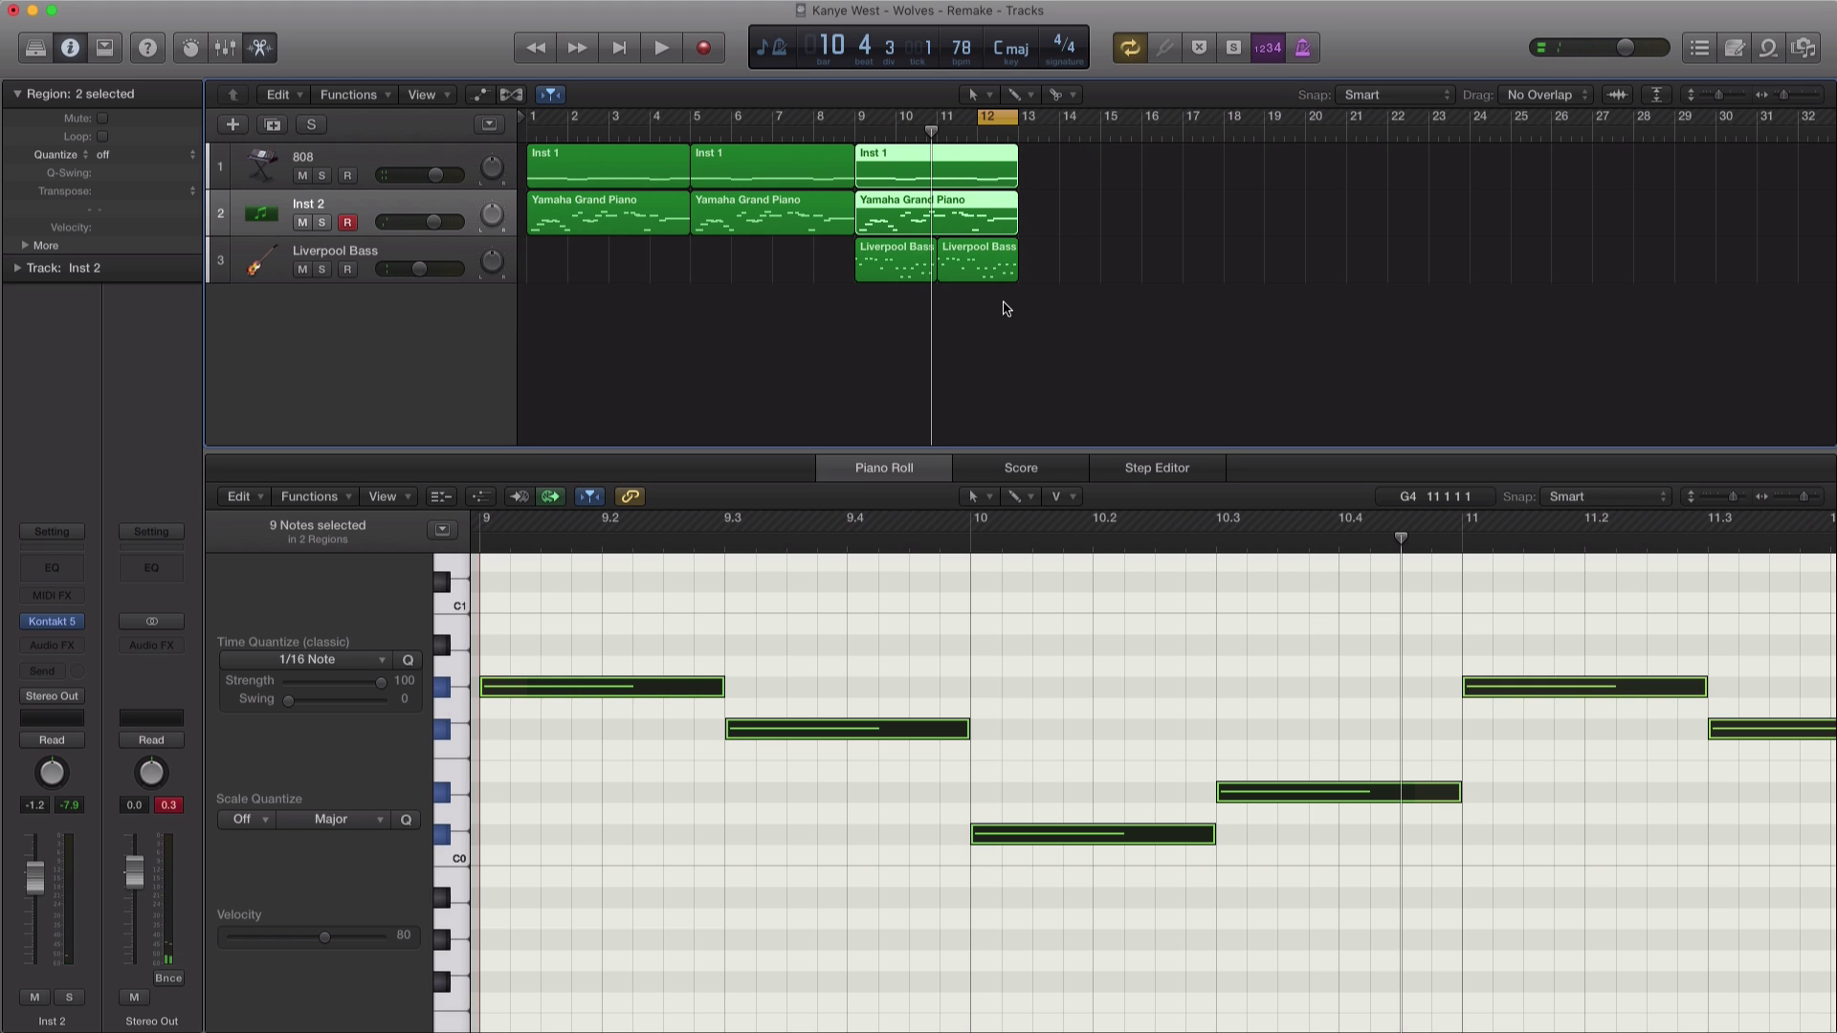
click(230, 133)
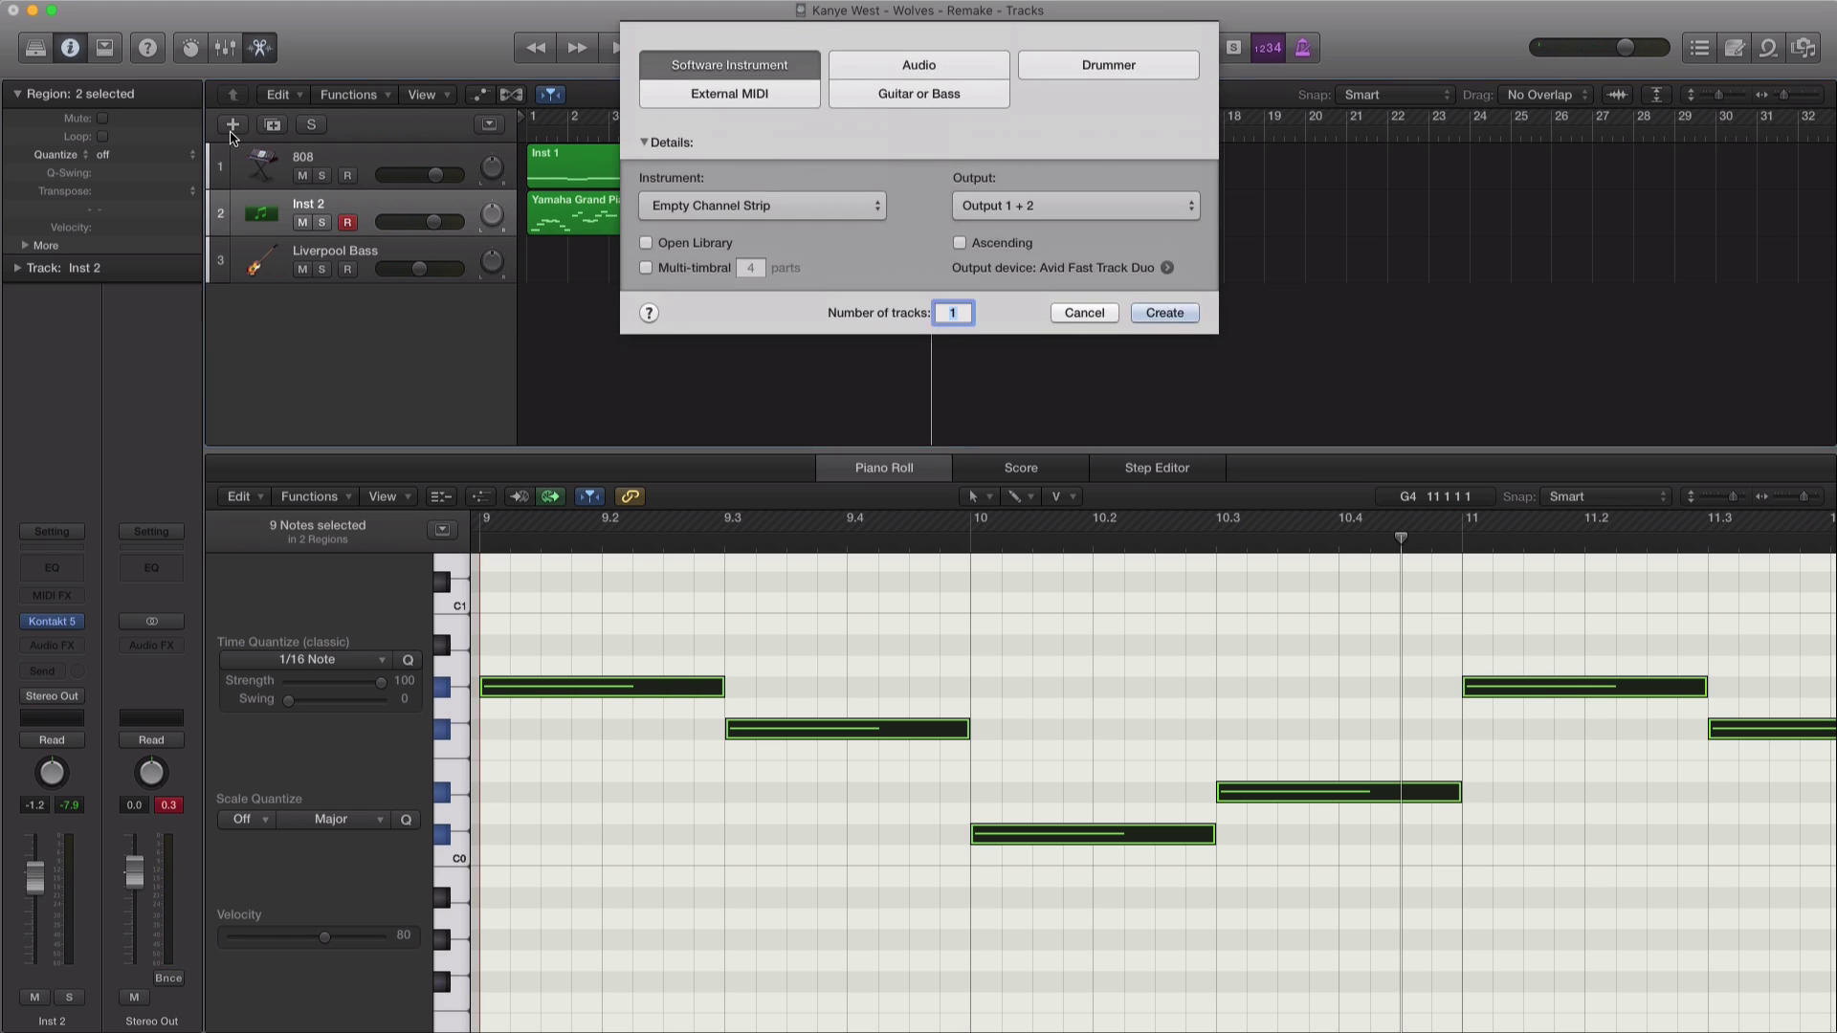
key(Return)
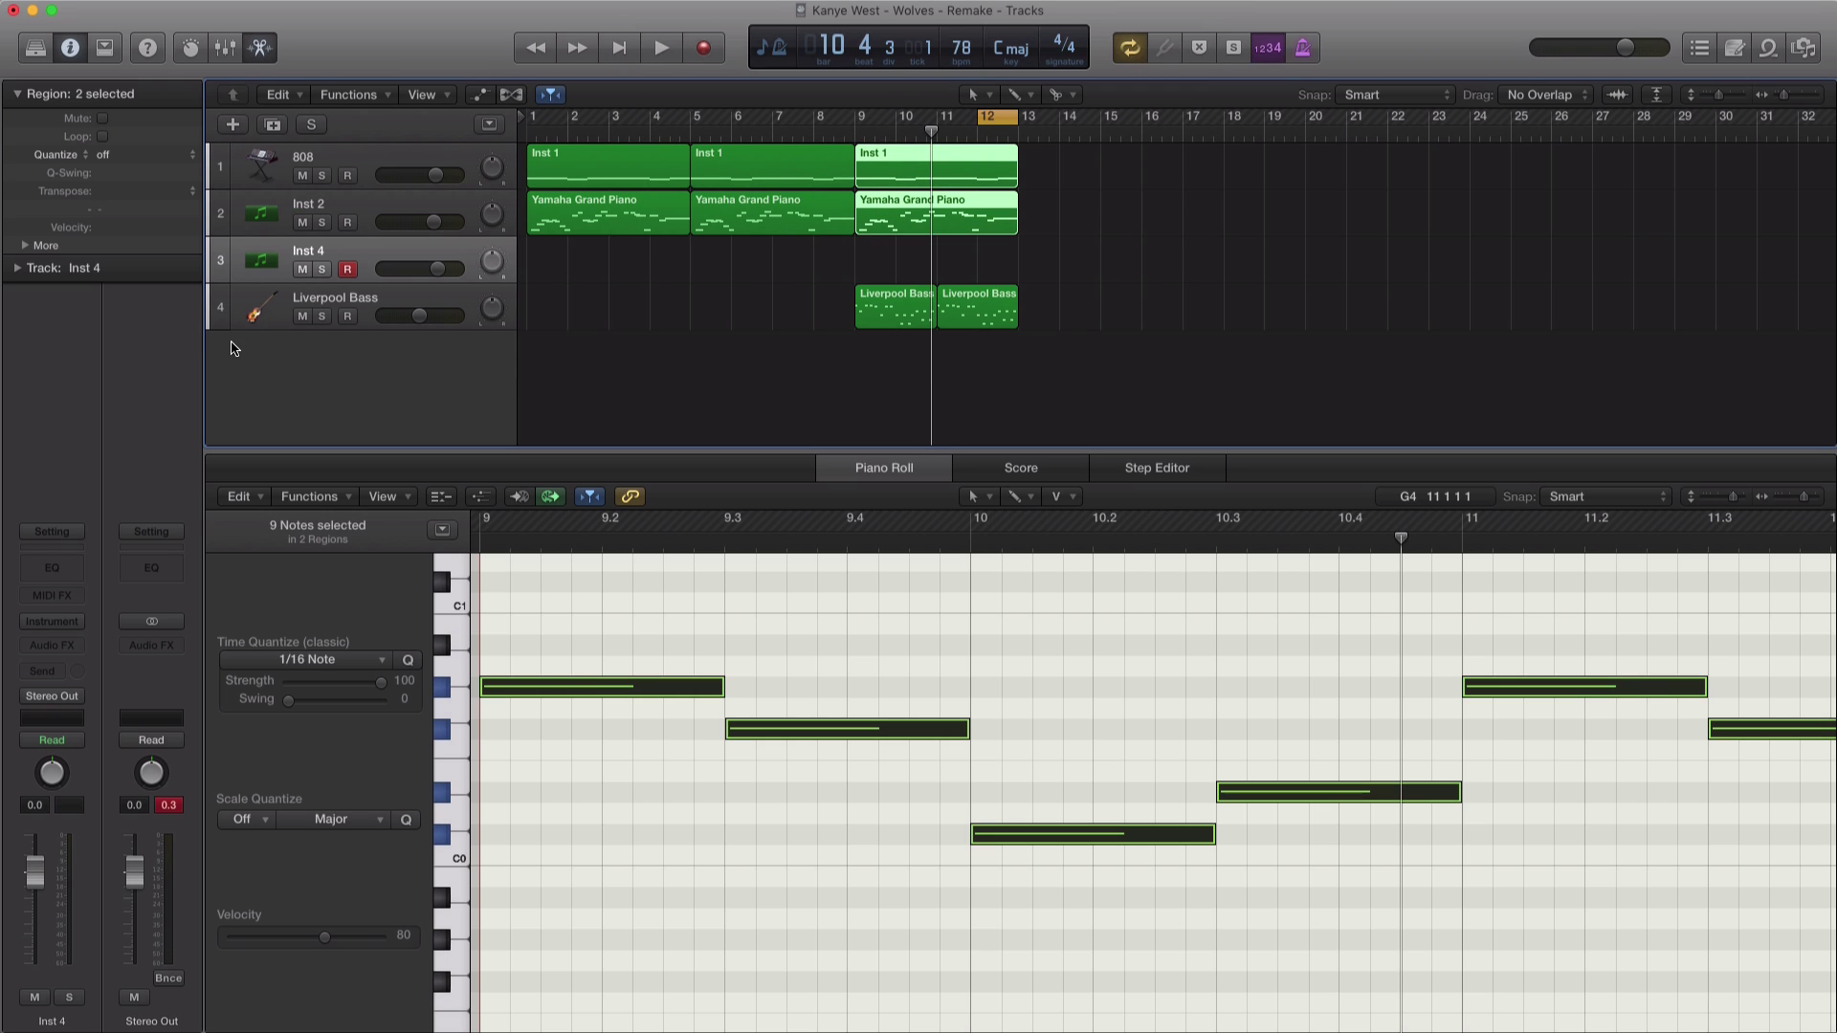
key(x)
key(x)
drag(381, 269, 340, 335)
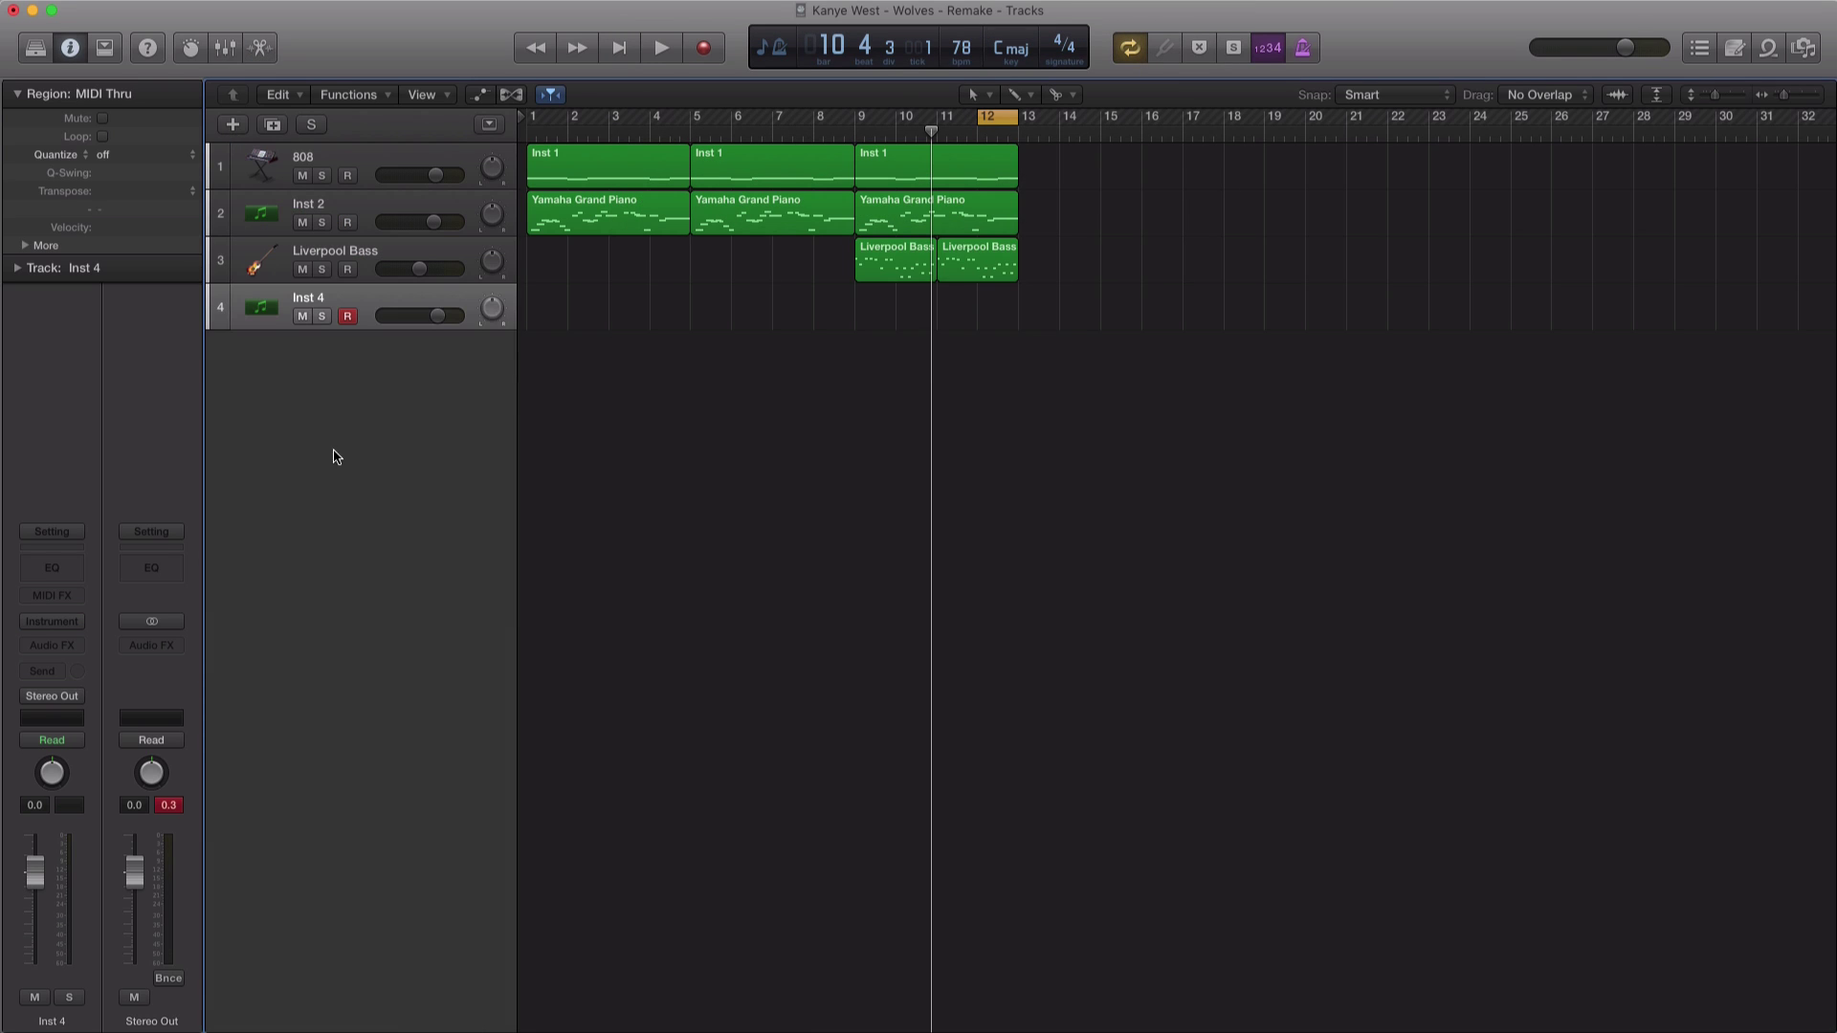
Step: Load Drum Machine Designer with the Big Room kit on the new track and select its Snare 1 pad
click(69, 632)
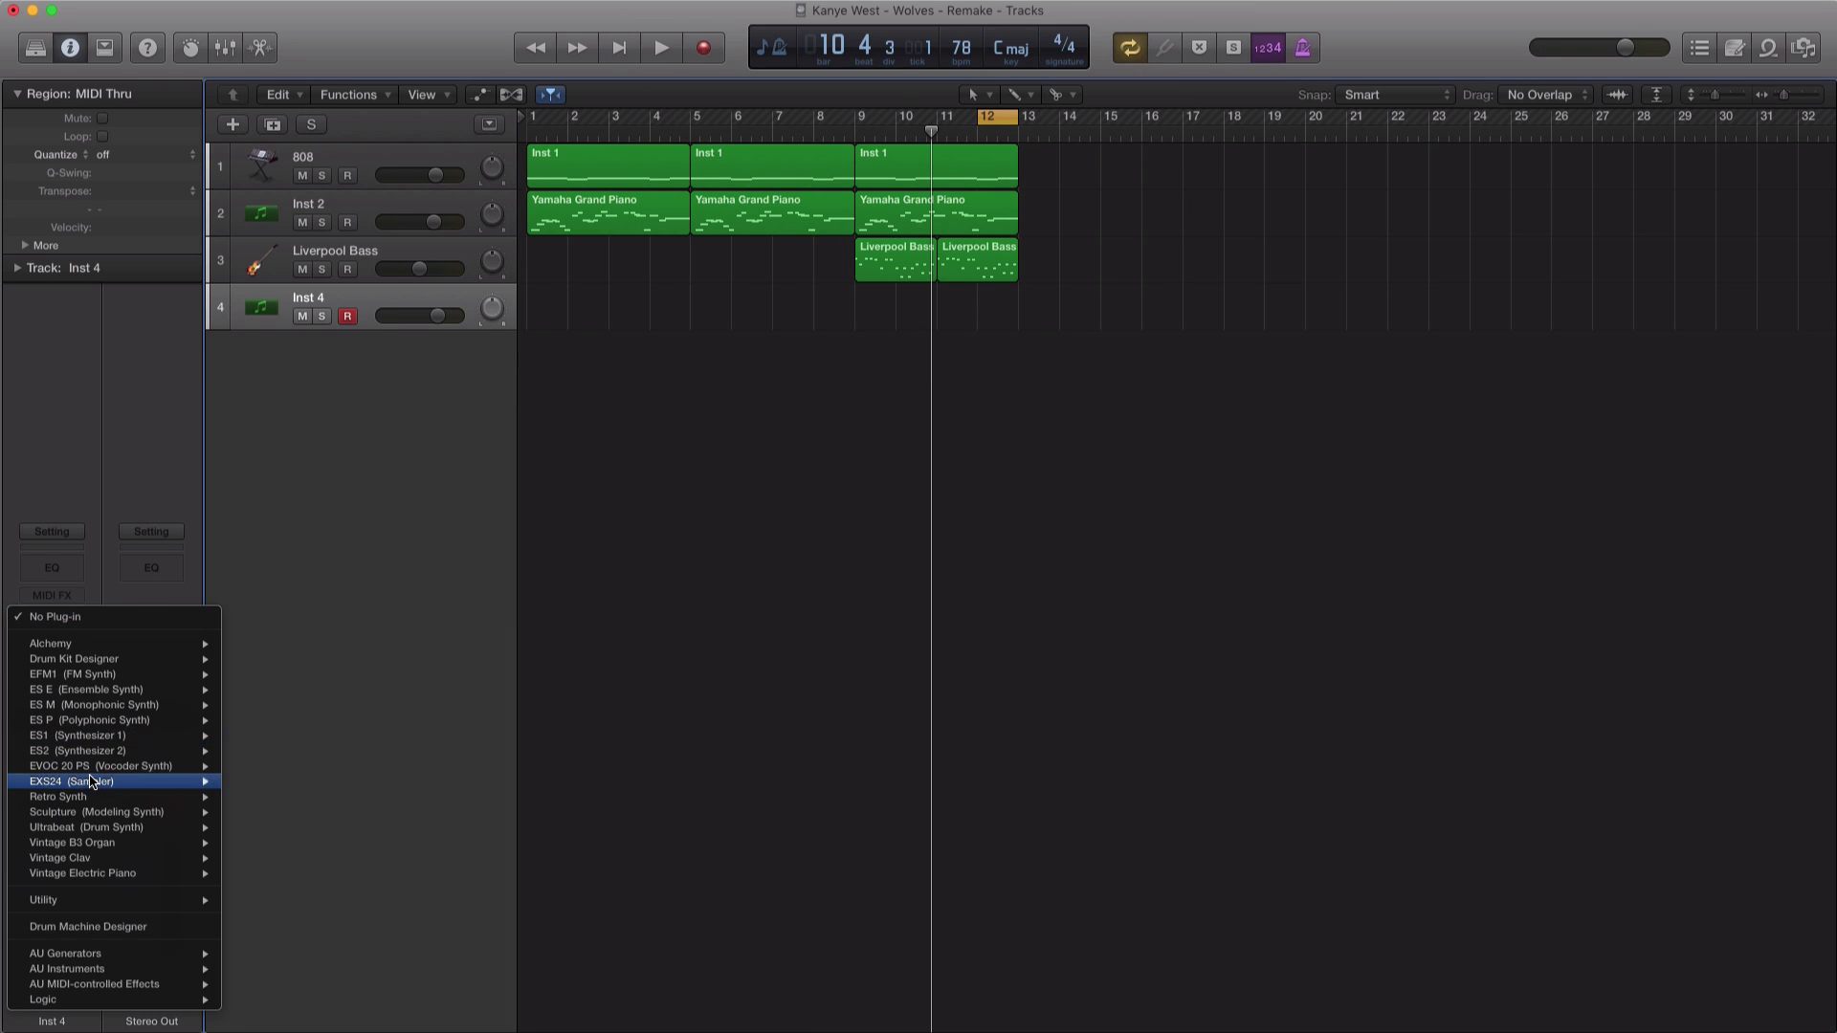
click(102, 905)
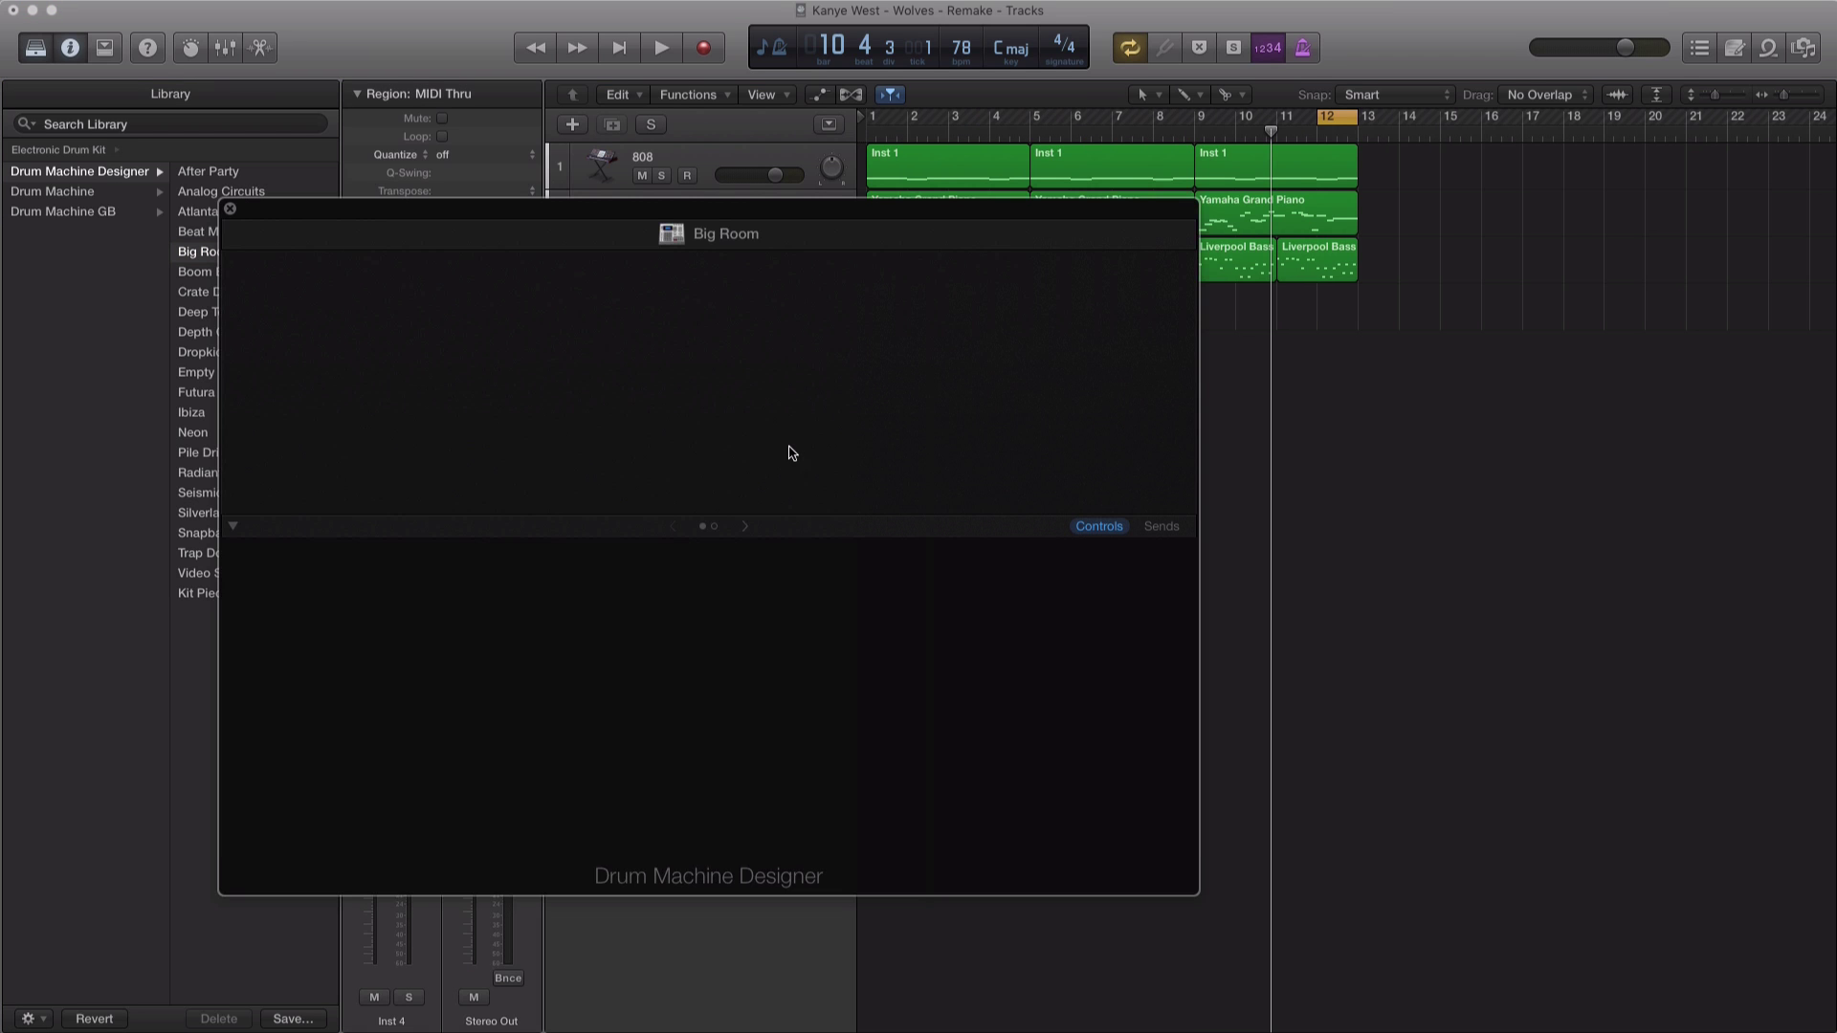
click(507, 464)
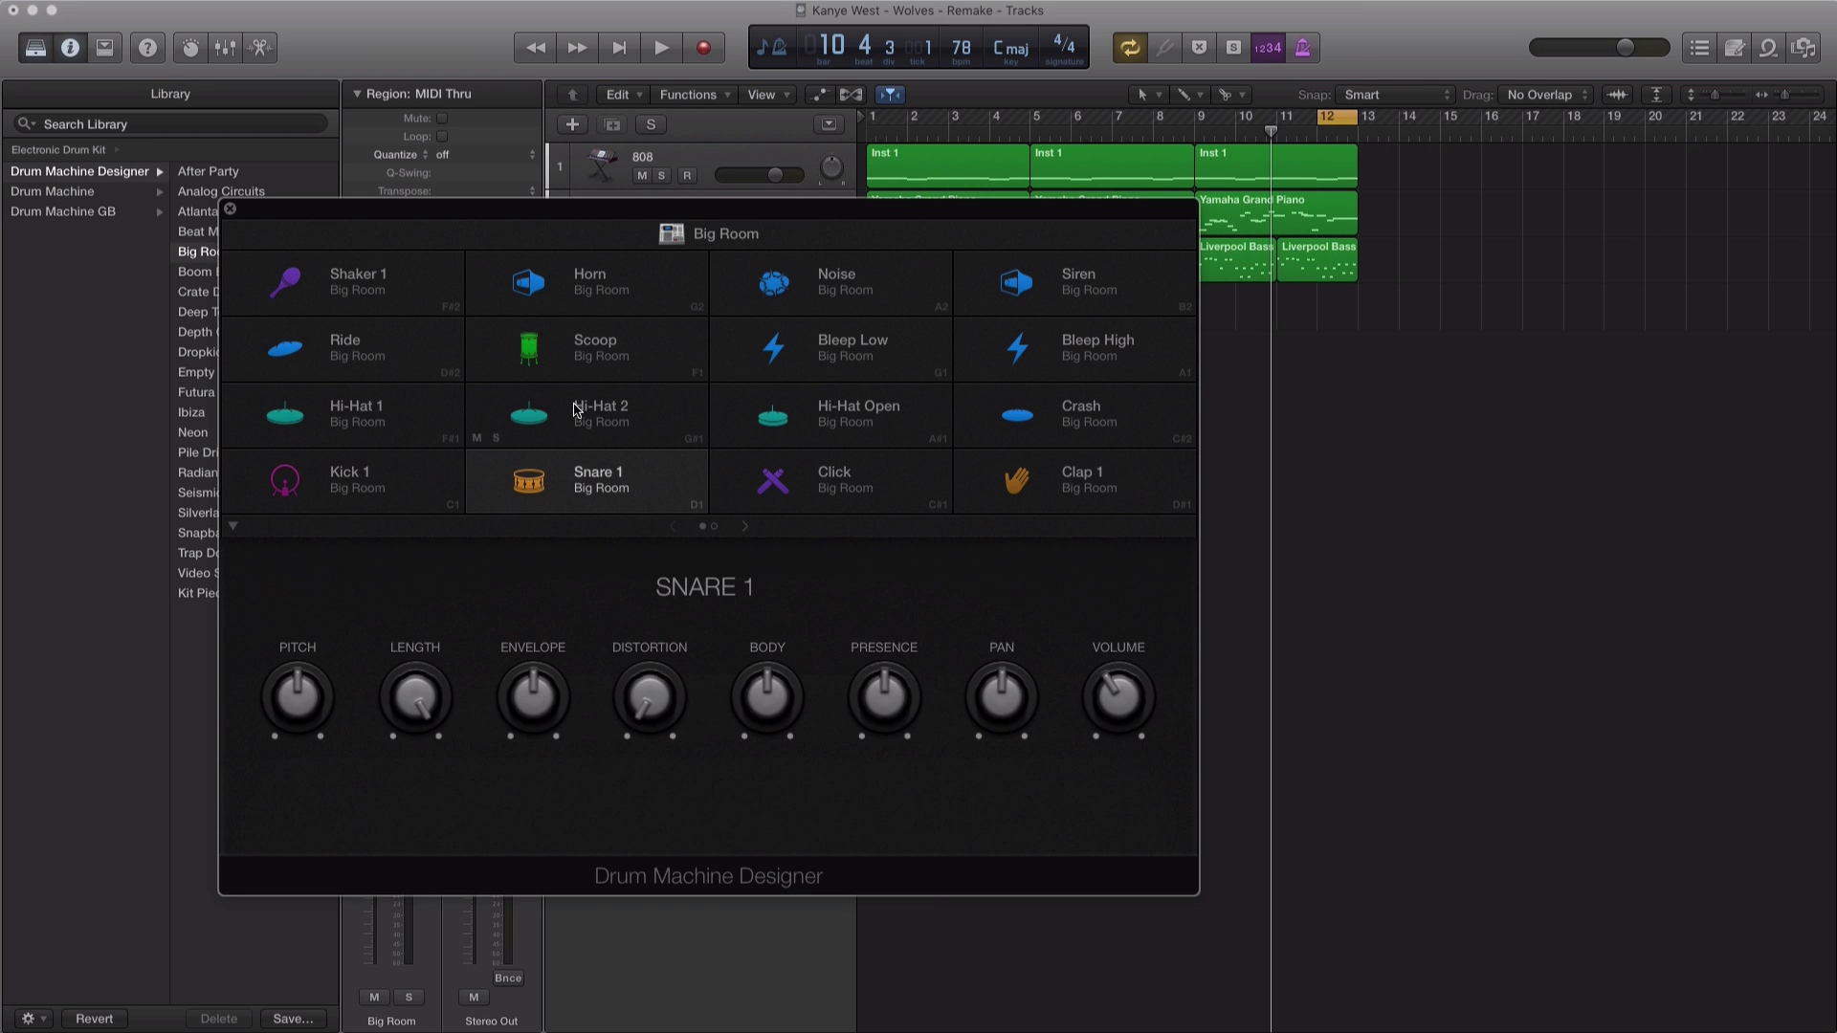
drag(612, 205, 1165, 445)
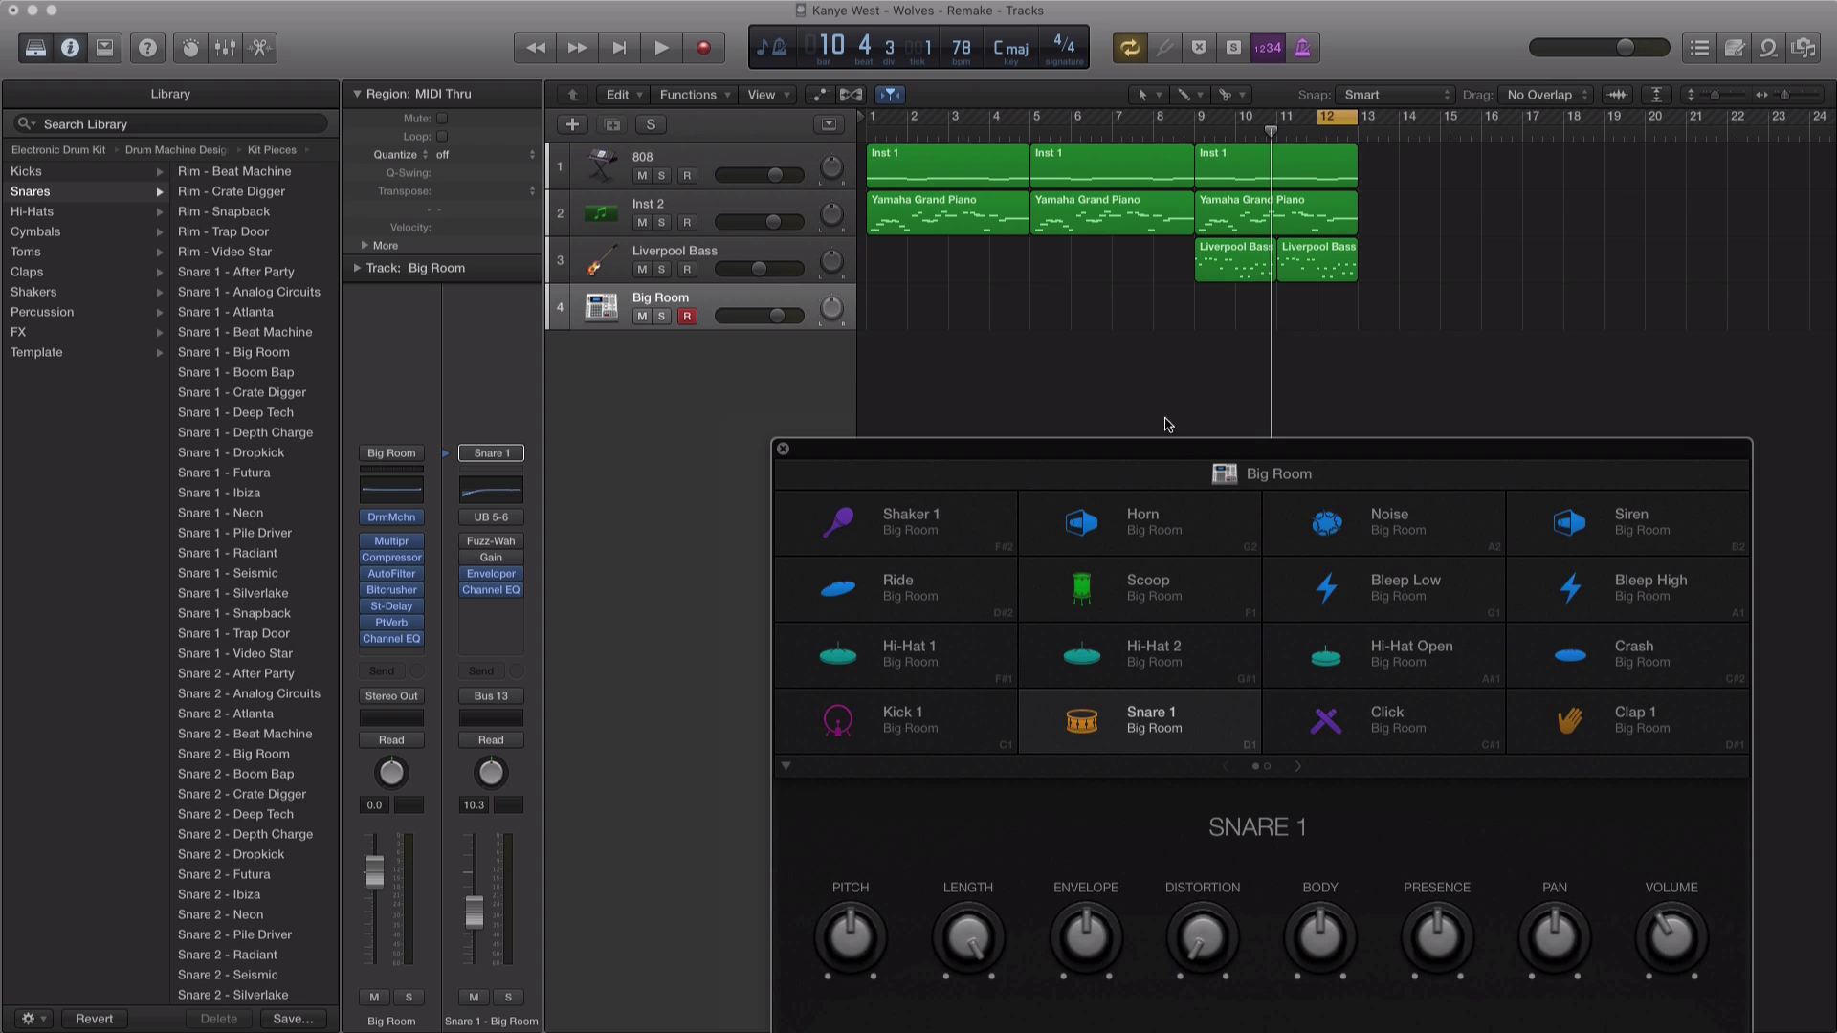
Step: Create an empty one-bar region at bar 12 on the Big Room track and show its Snare 1 row in the Piano Roll
key(t)
key(Escape)
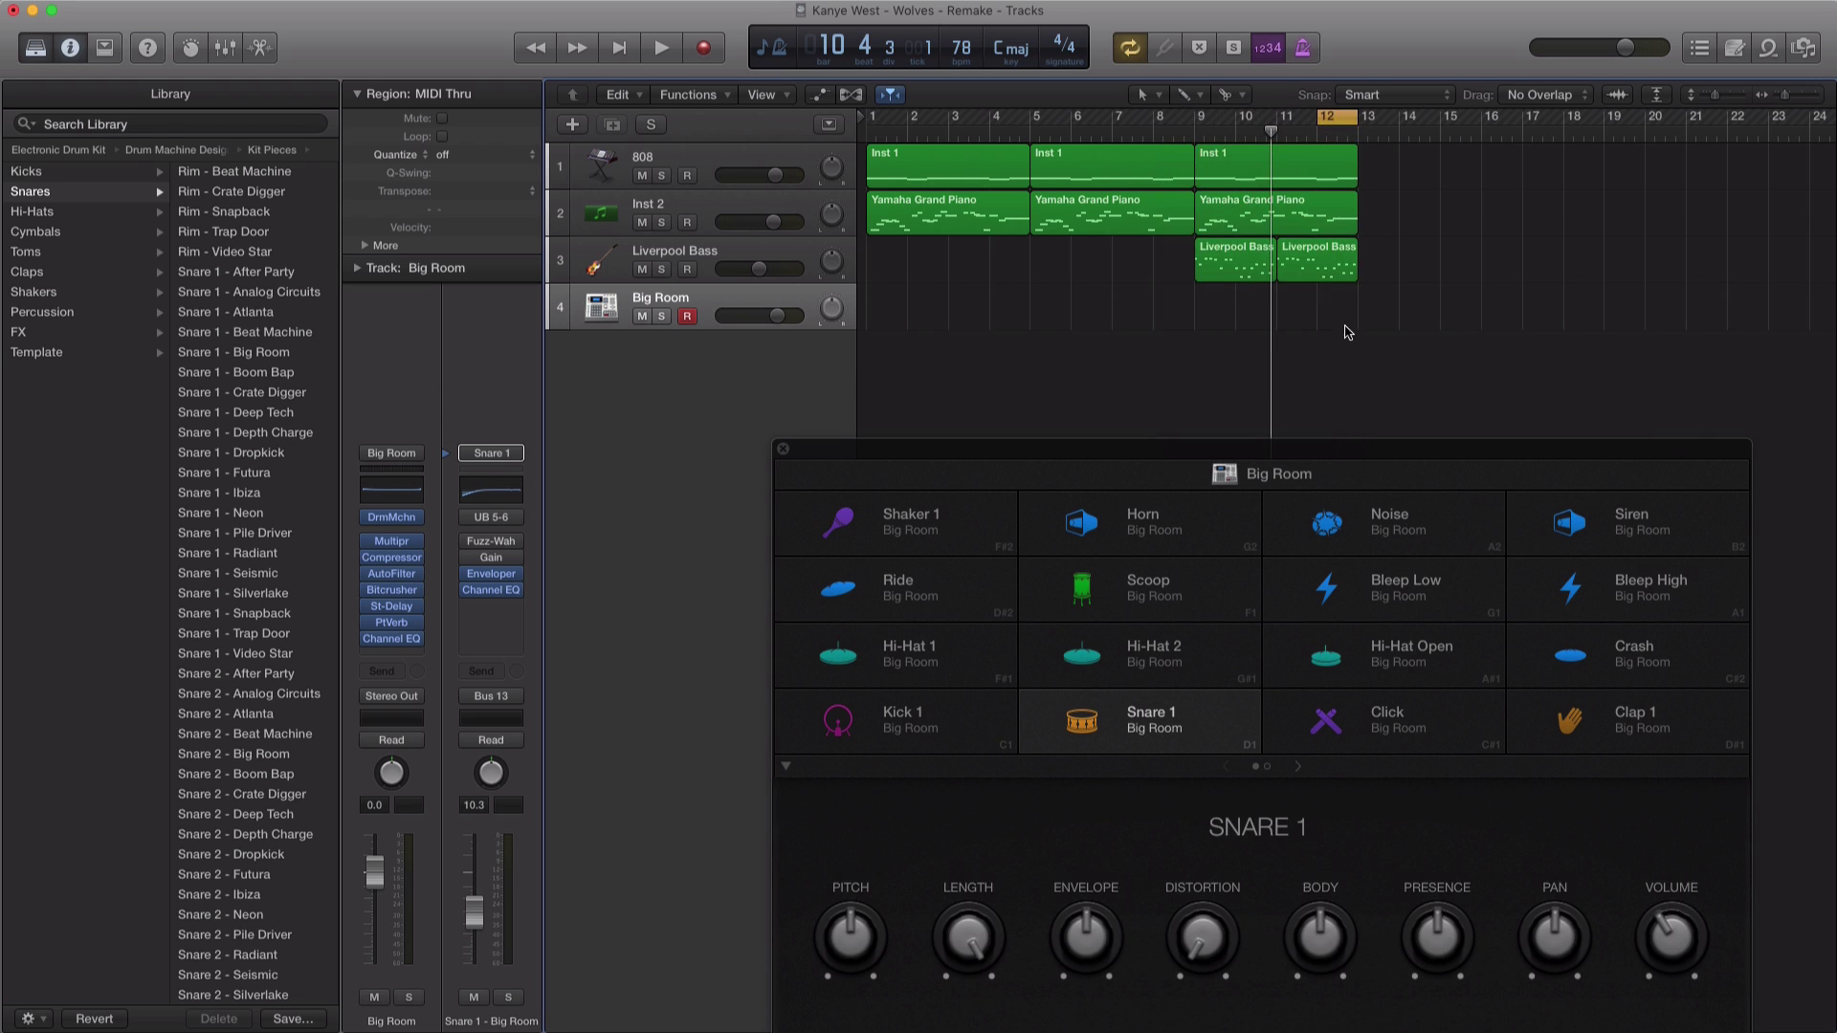
key(e)
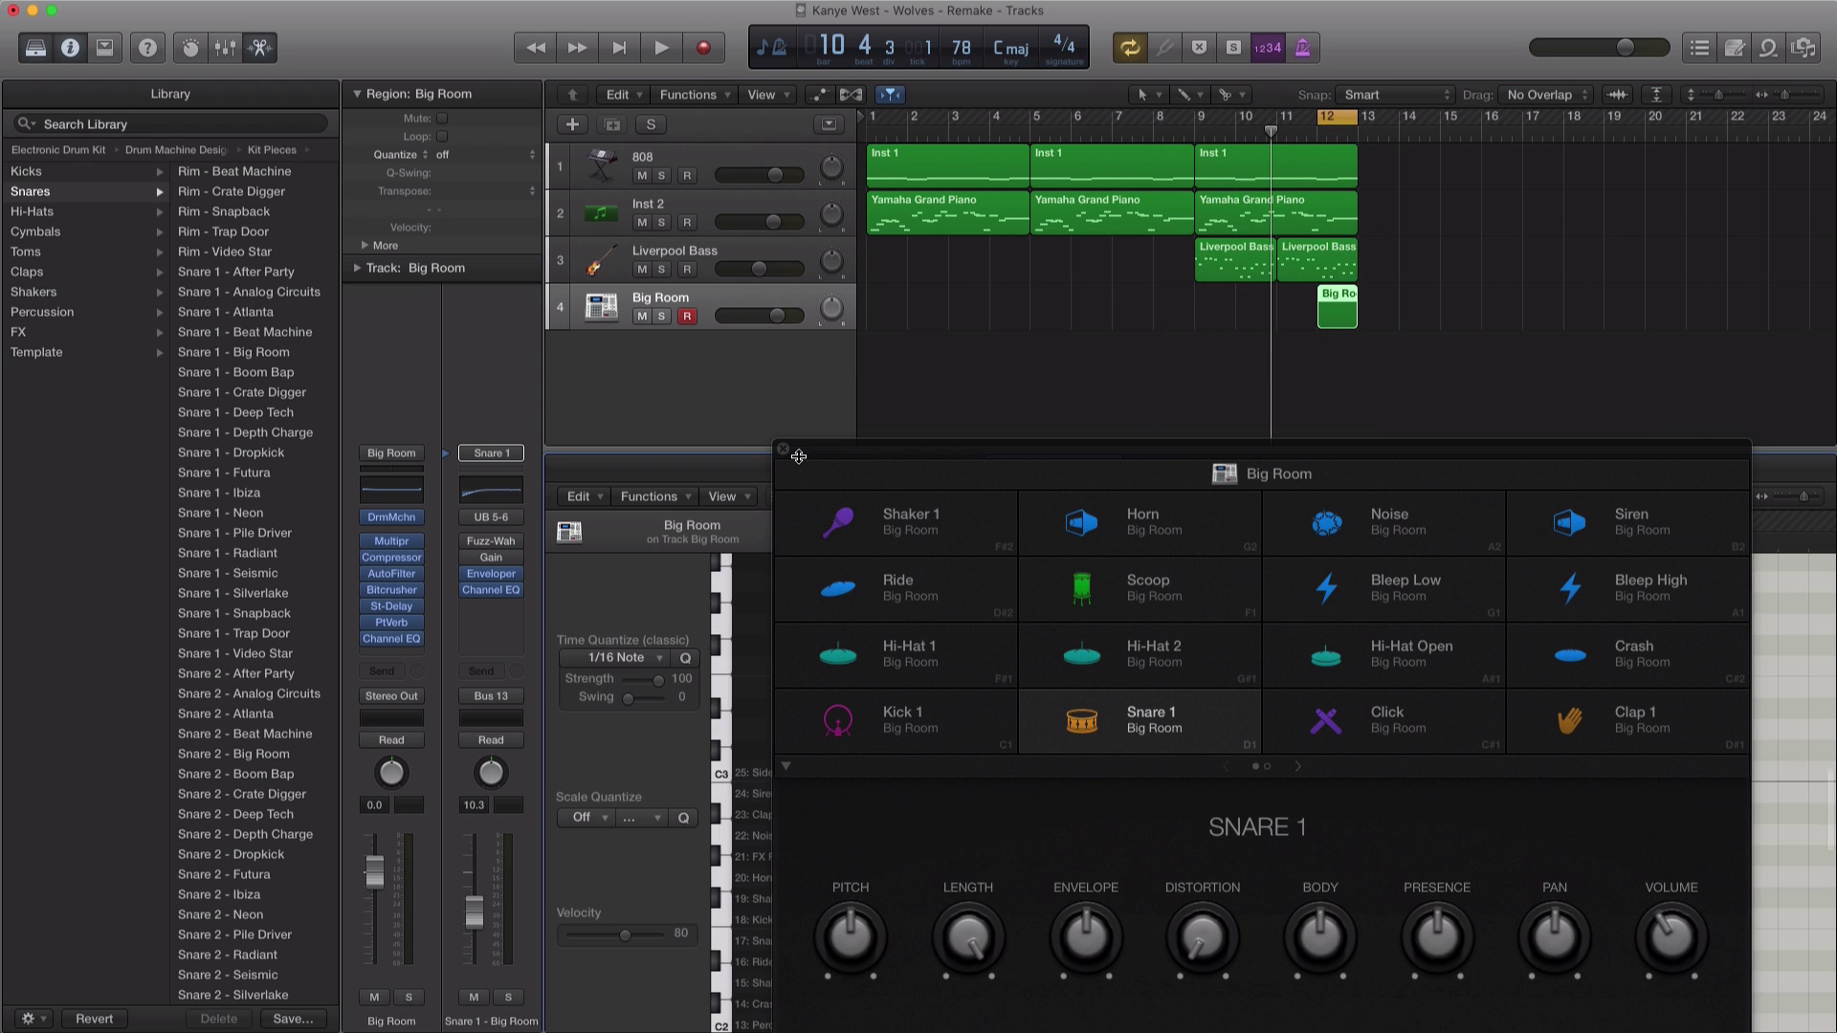
click(783, 449)
scroll(1197, 876, down, 5)
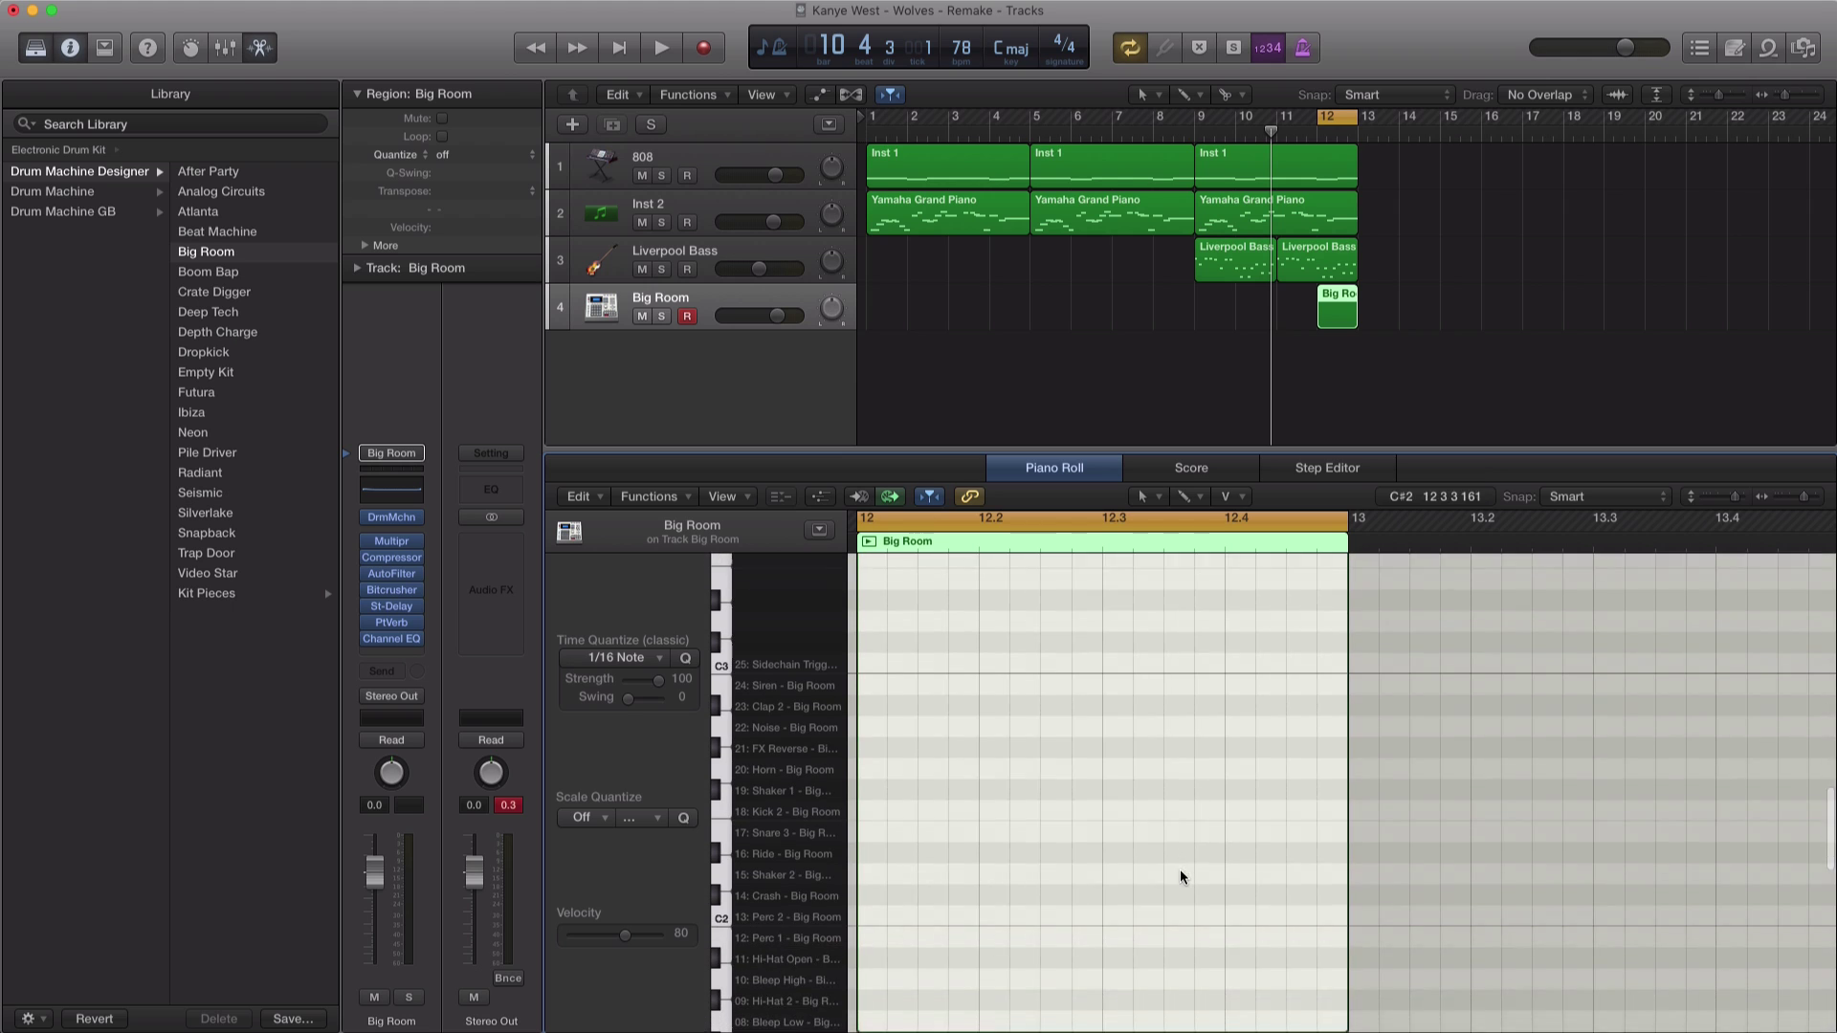
scroll(1179, 876, down, 5)
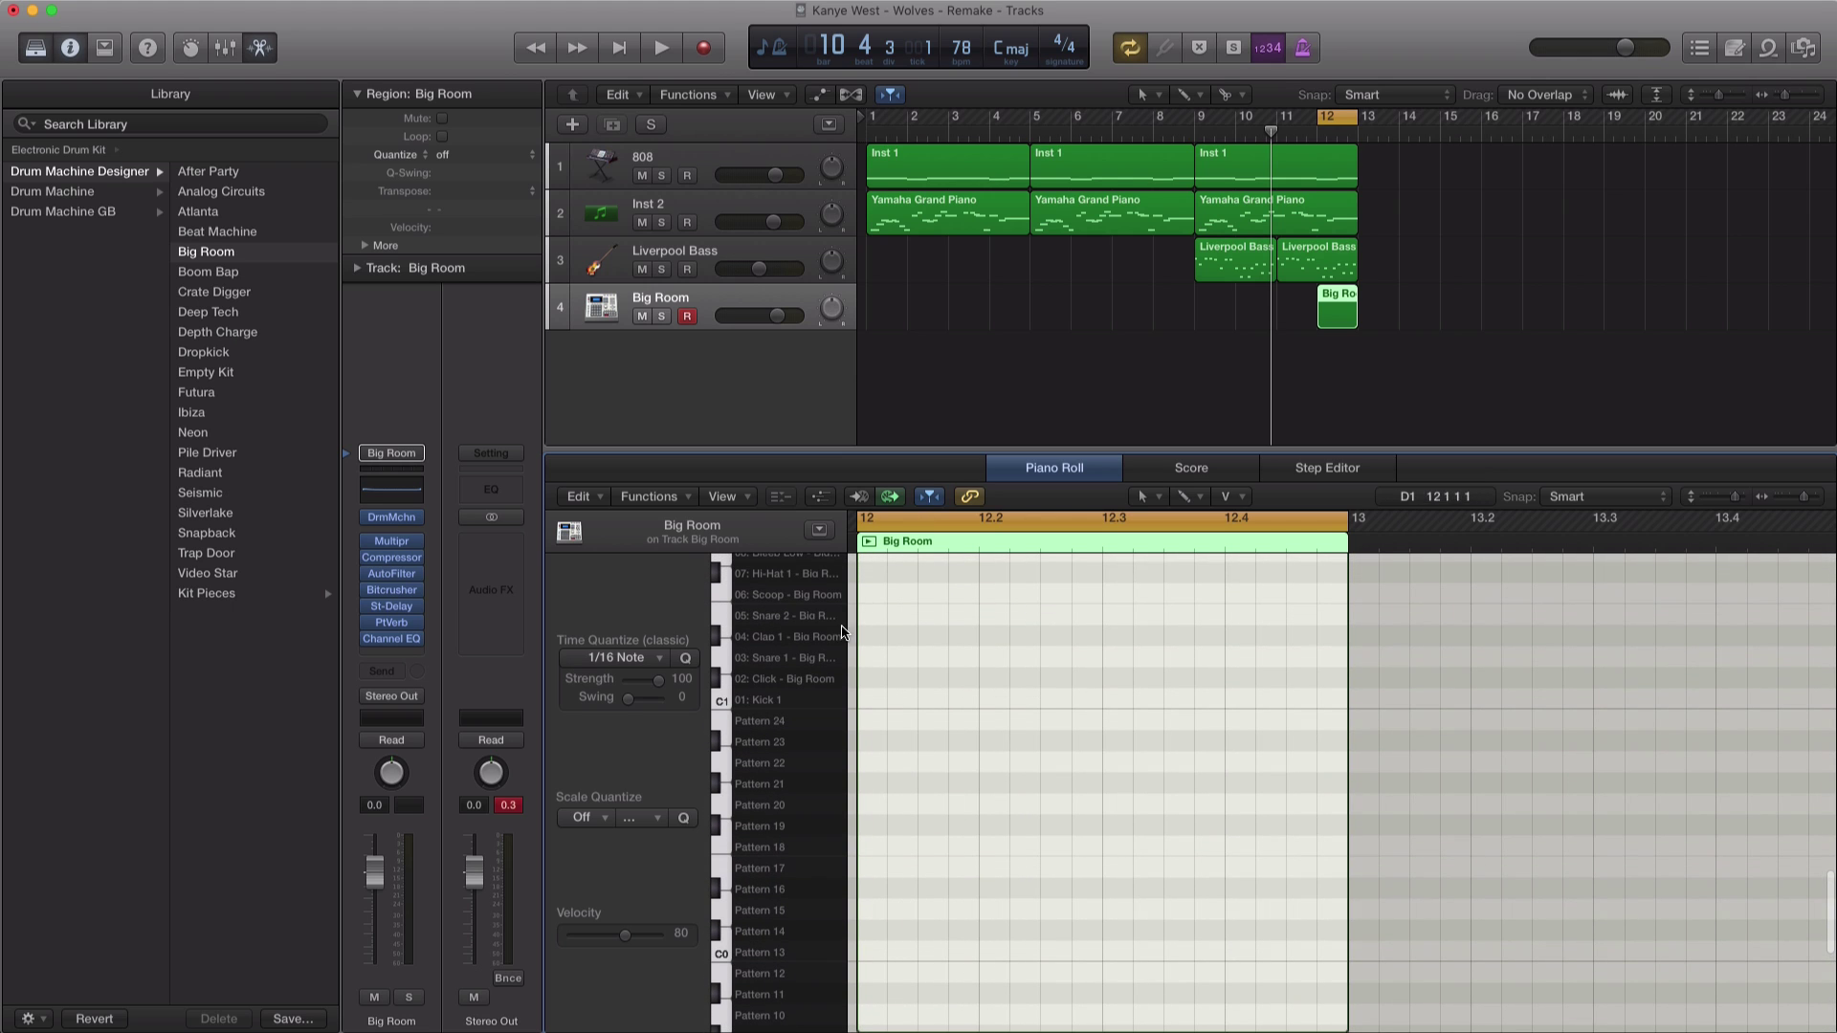
Step: Draw a Snare 1 note (D1) on the last sixteenth of bar 12, divide it into four short notes, and select them all
drag(868, 660, 1327, 669)
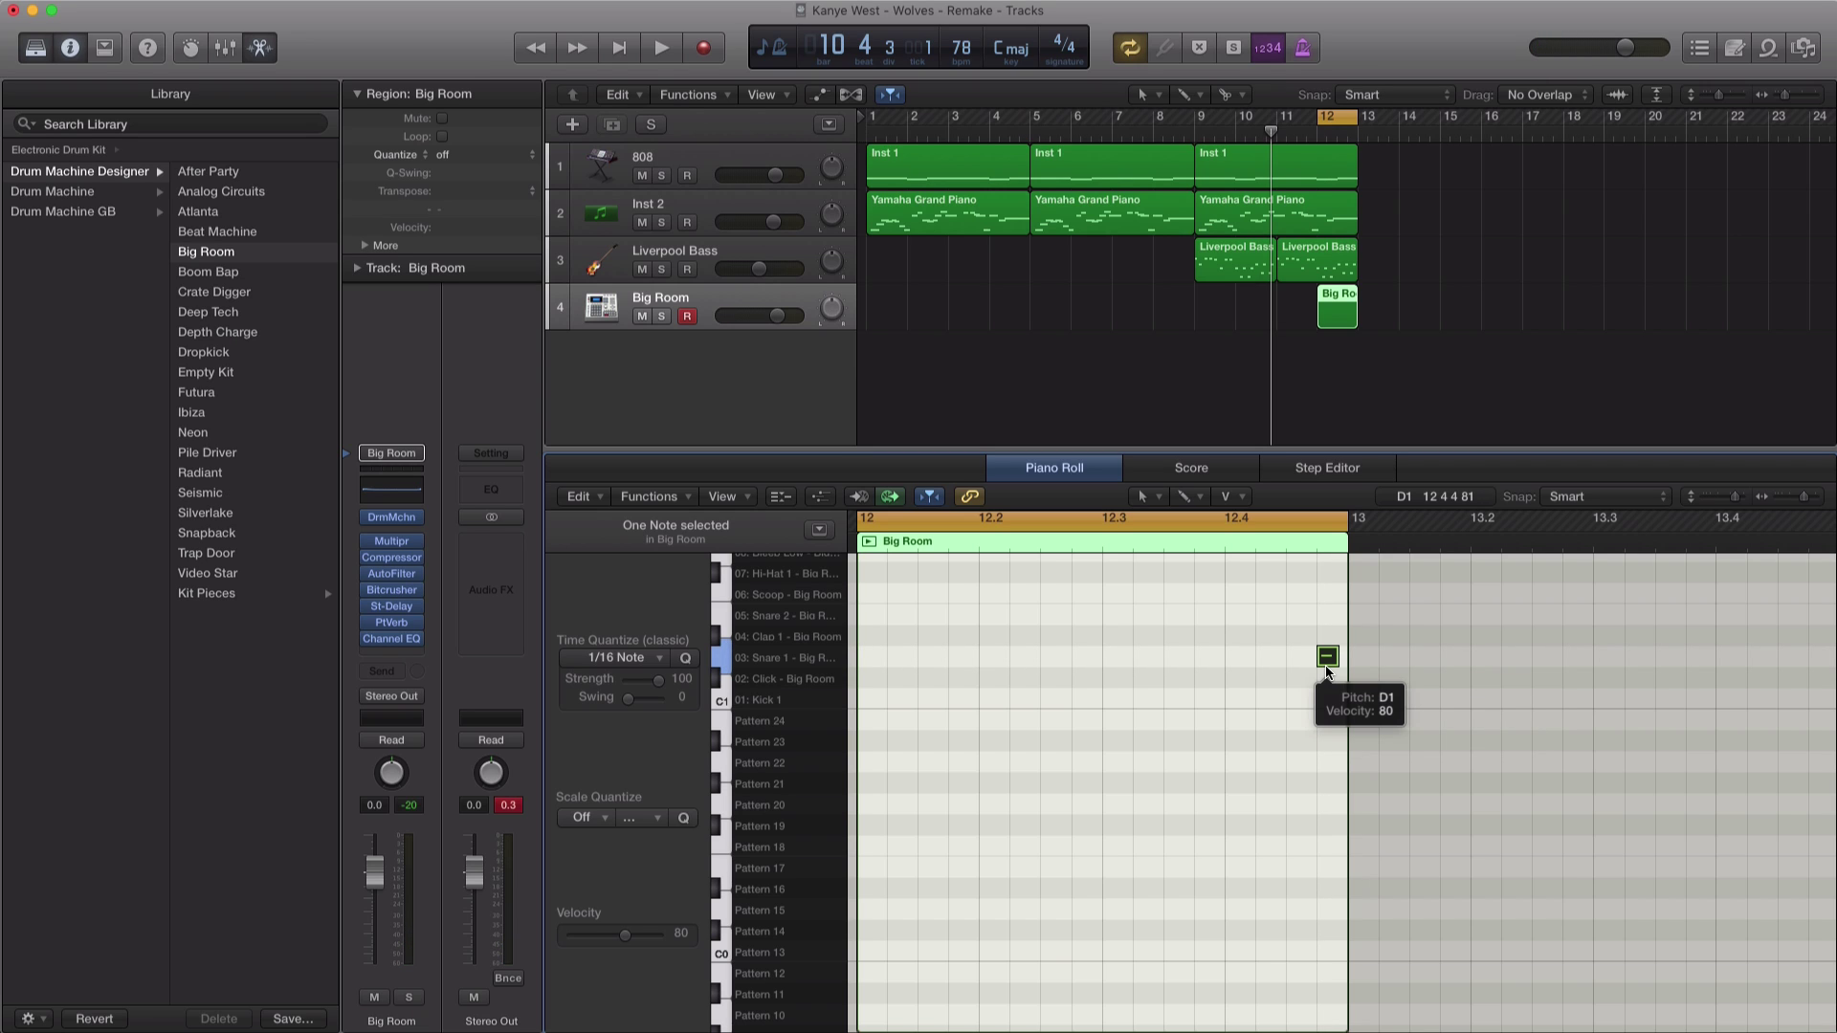
click(1329, 660)
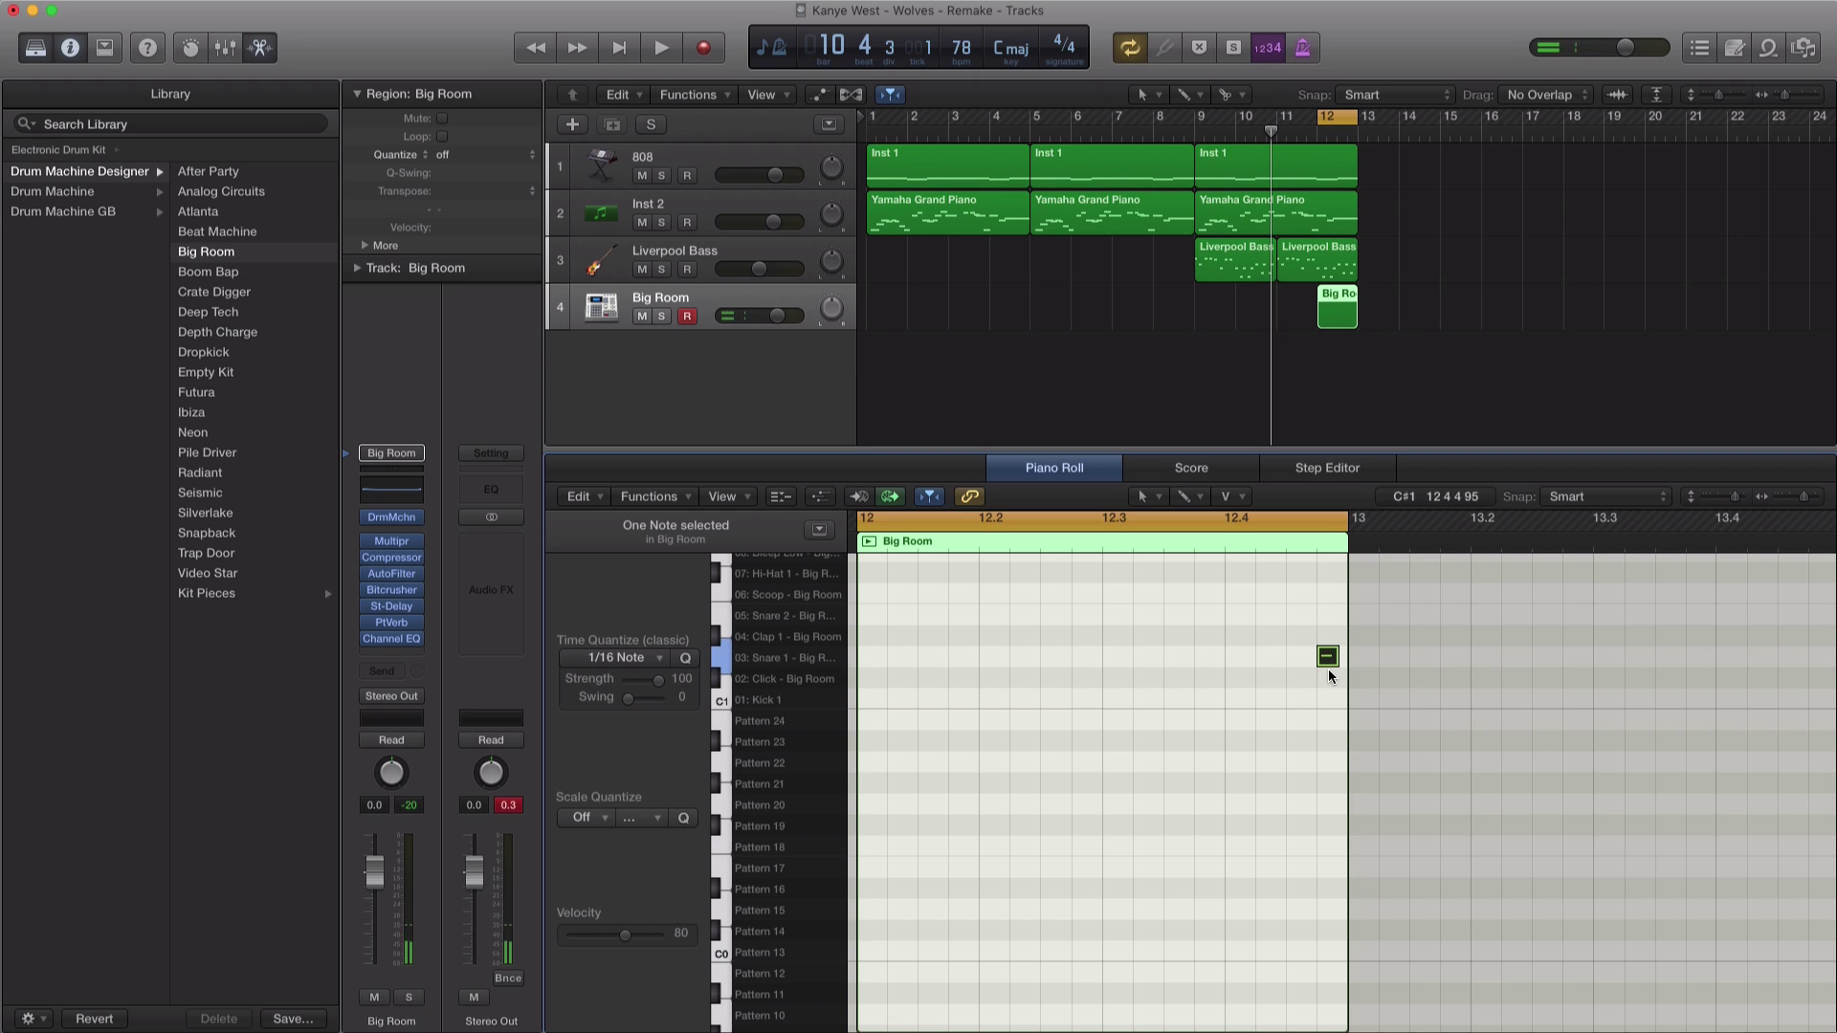
drag(1334, 664, 1337, 667)
scroll(1338, 670, up, 5)
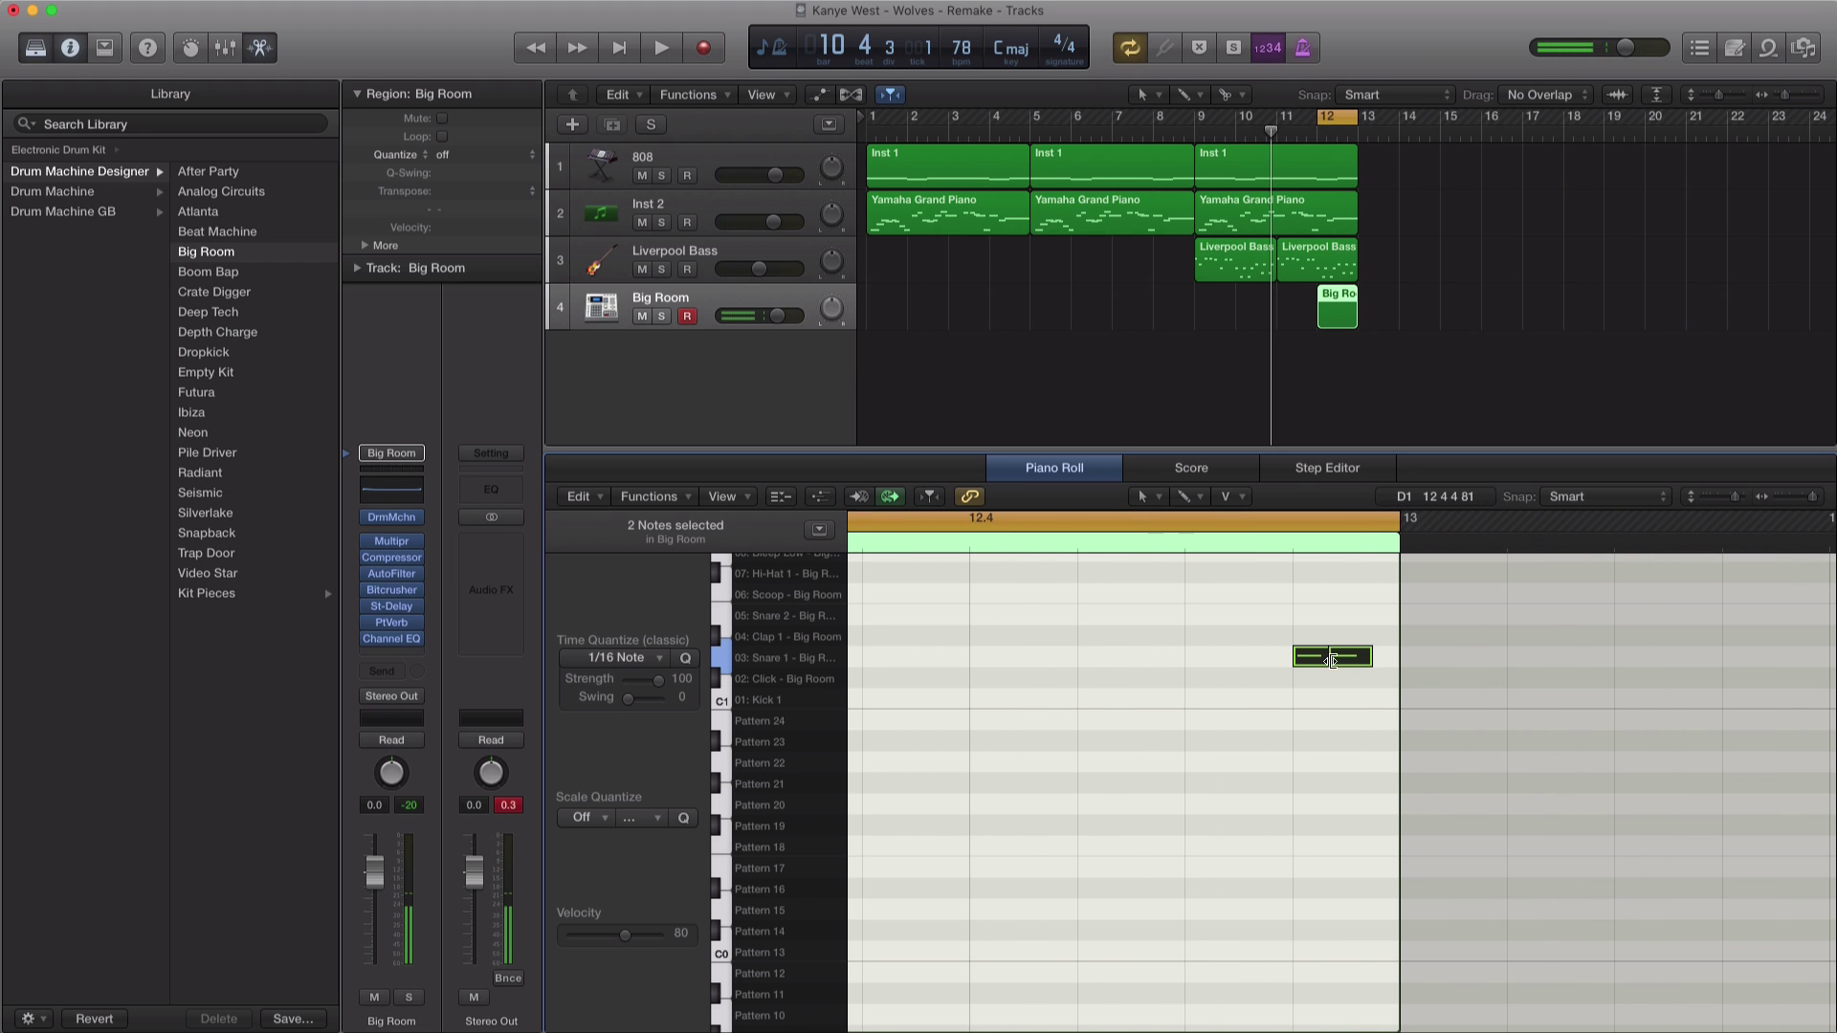
click(1332, 660)
mouse_move(1333, 660)
mouse_down()
mouse_move(1394, 658)
mouse_move(1331, 660)
mouse_up()
click(1338, 657)
drag(1424, 695, 1294, 647)
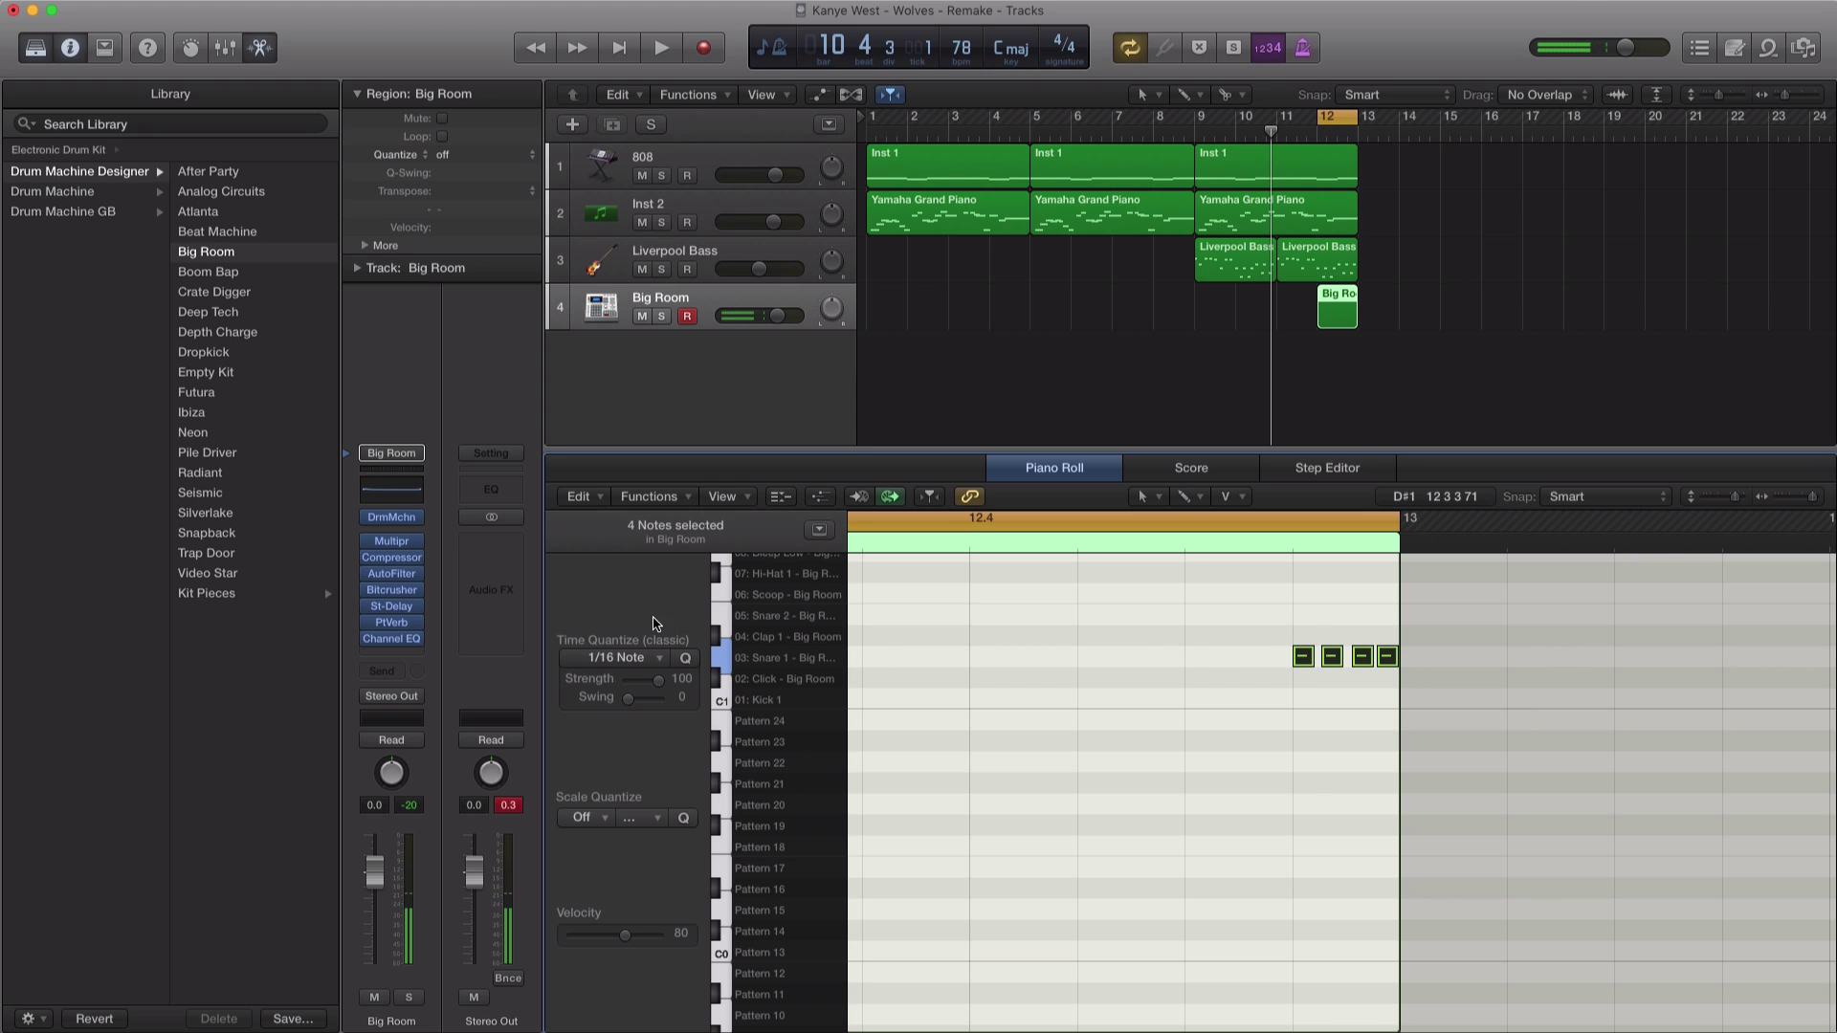
Step: Quantize the four selected snare notes to 1/64 Note and play the cycled bar briefly
click(670, 660)
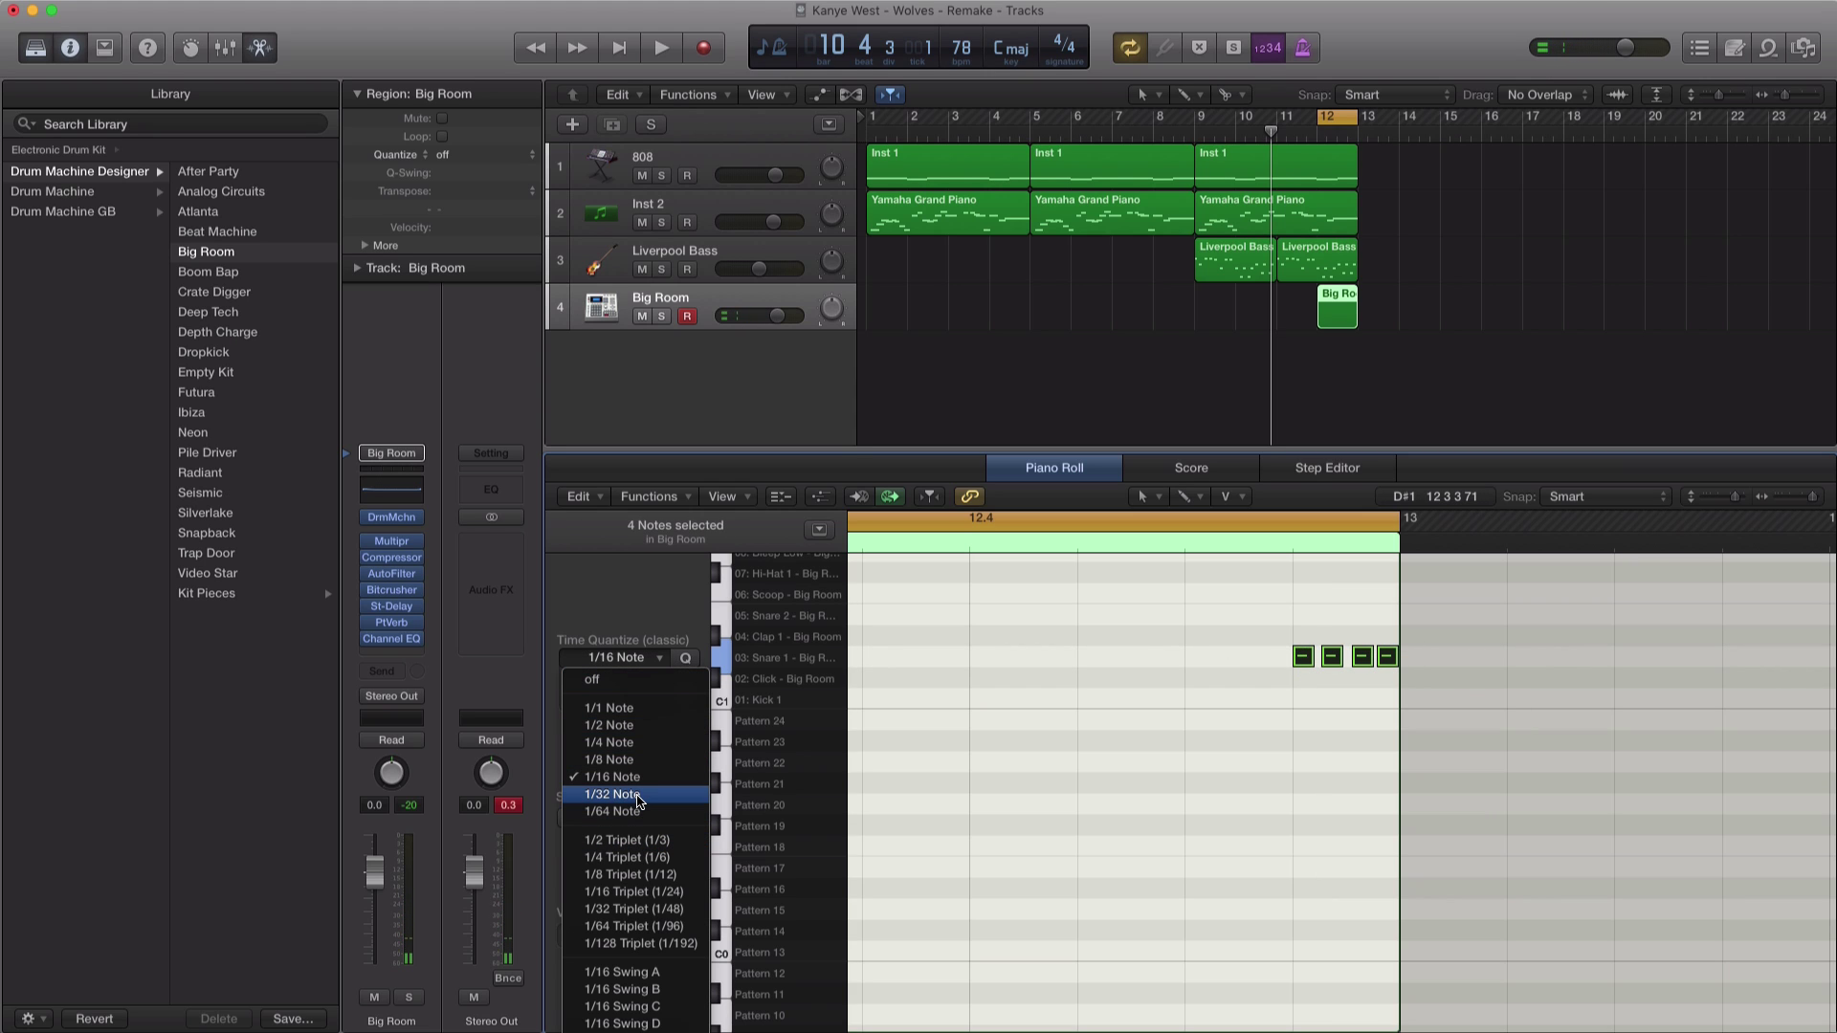
click(683, 678)
click(651, 661)
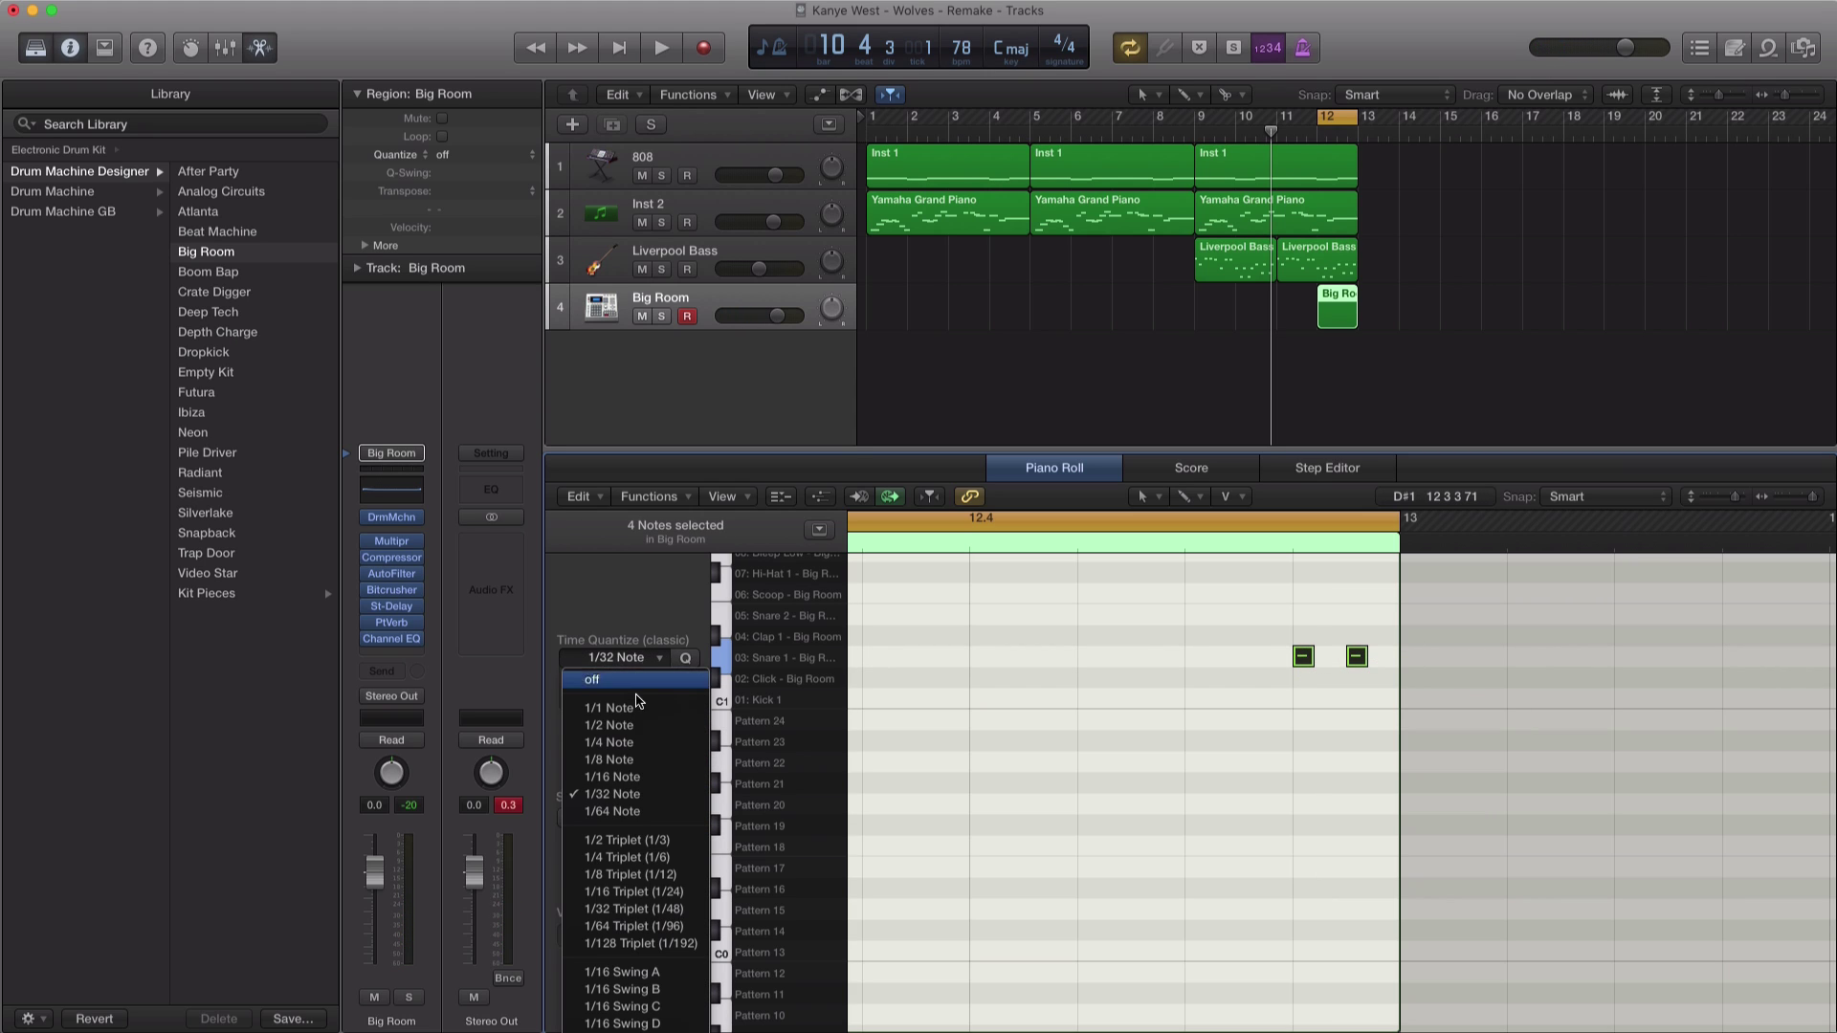
click(649, 812)
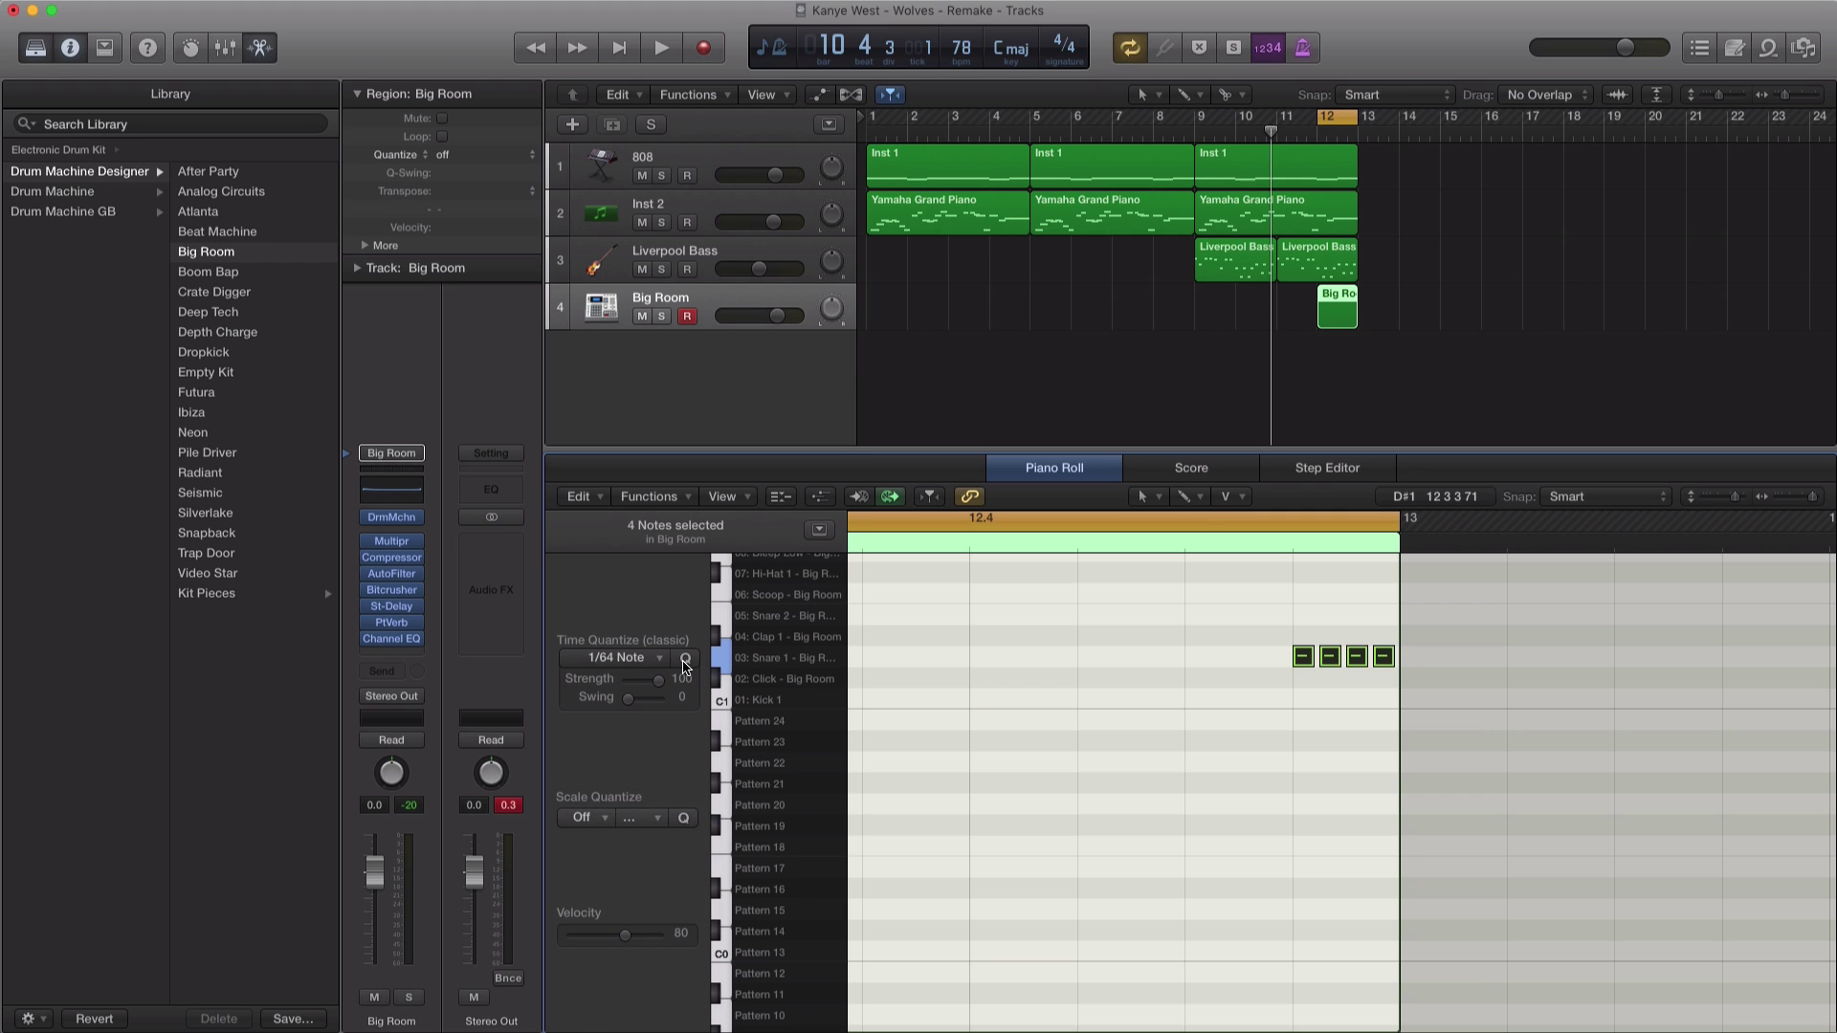
key(space)
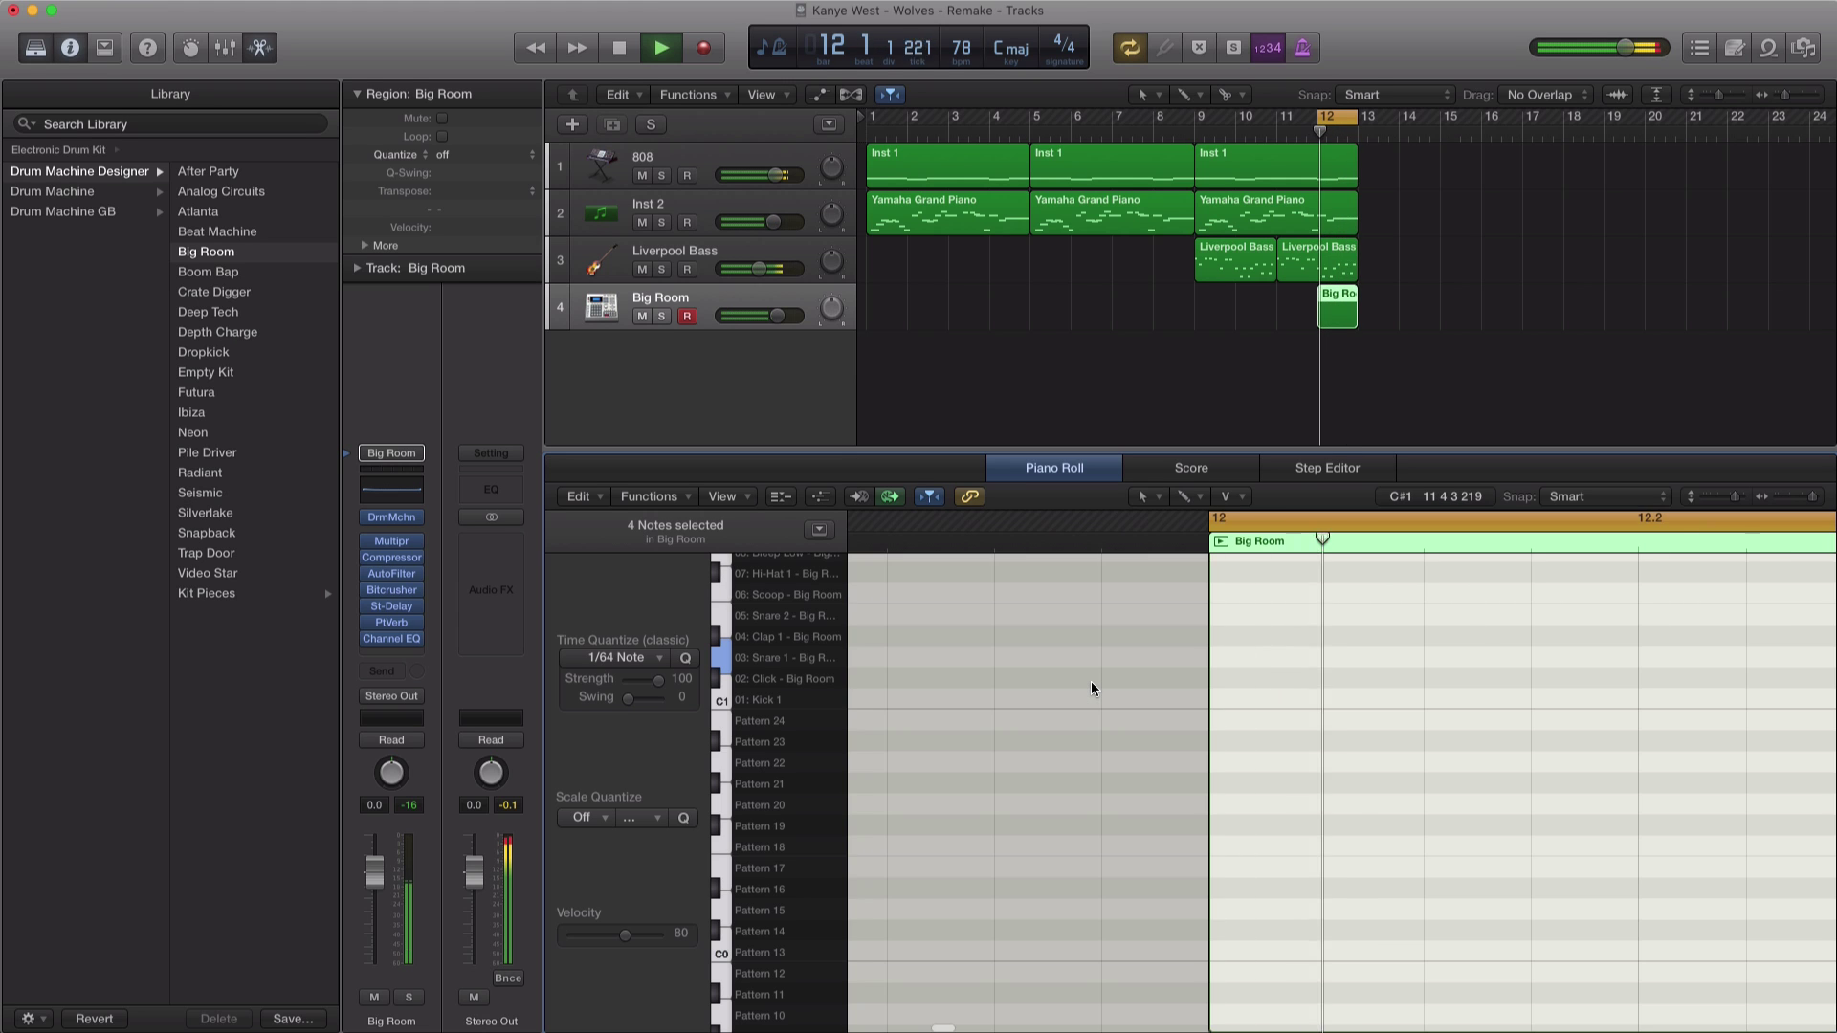
key(space)
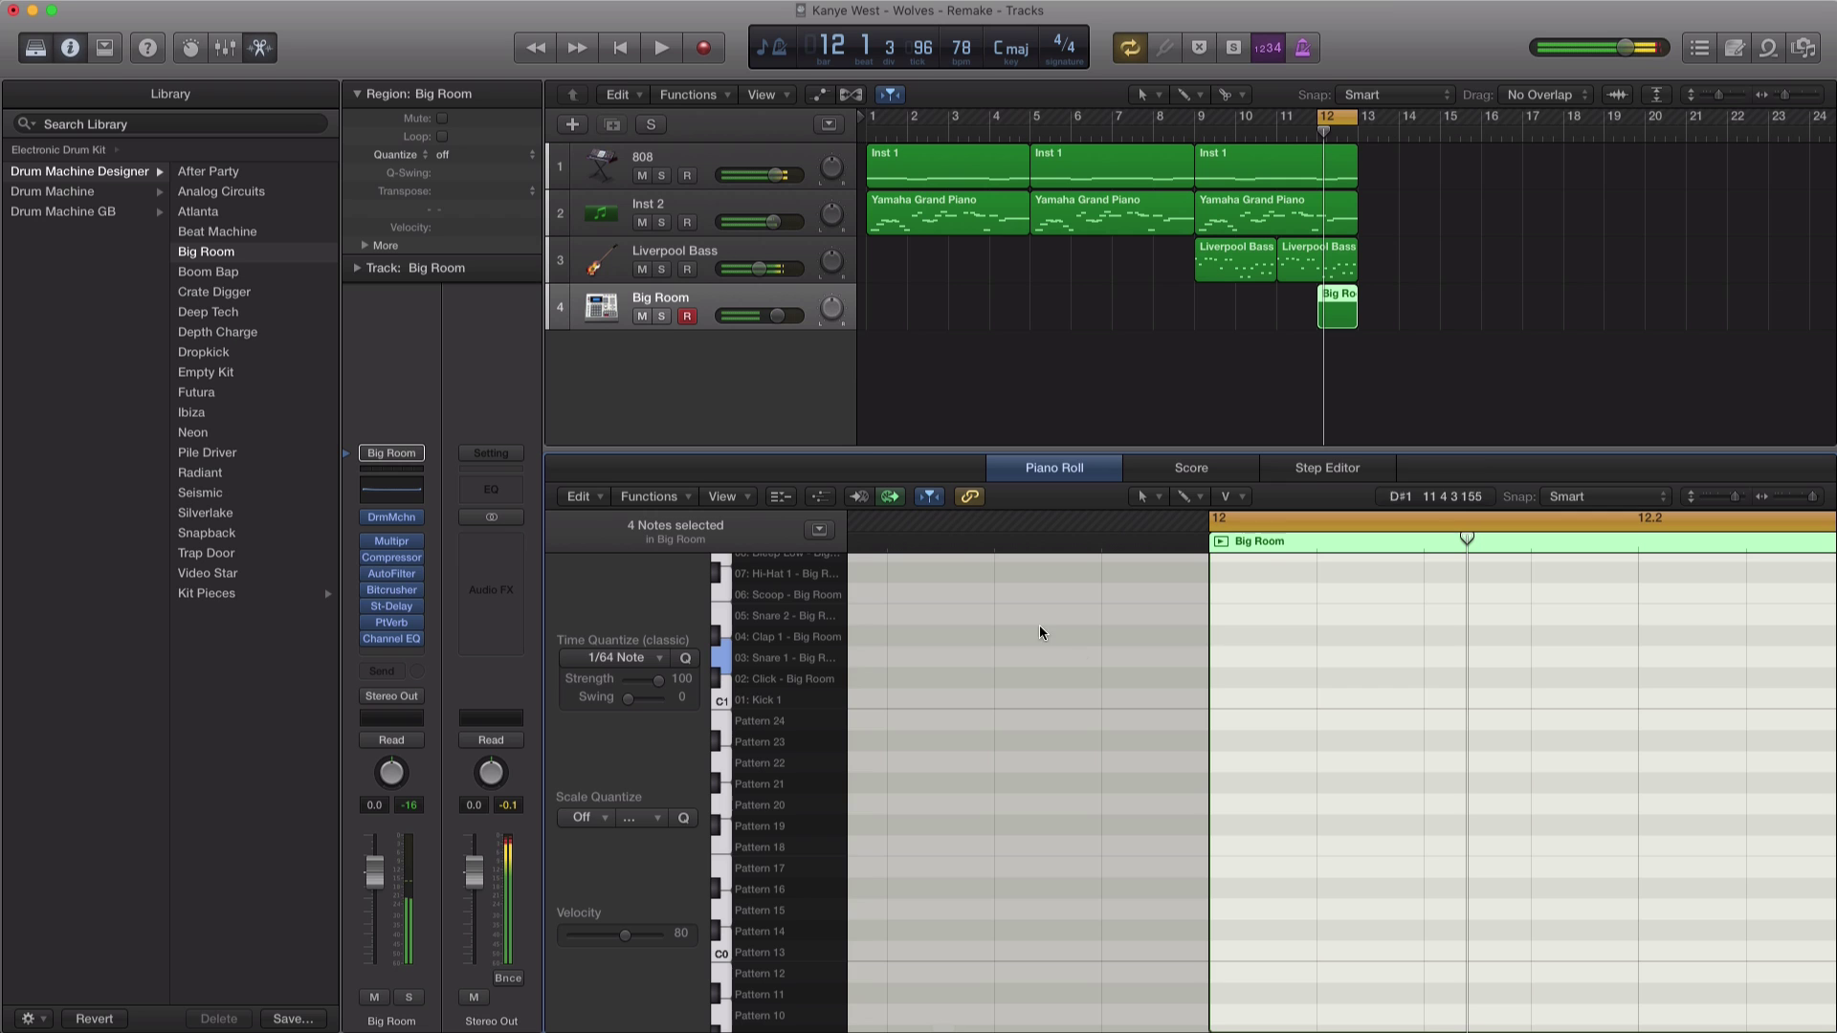
Step: Reopen the Big Room Drum Machine Designer, select the Snare 1 pad, and start auditioning its replacement snares from the library
click(392, 517)
drag(1066, 450, 928, 146)
click(1011, 415)
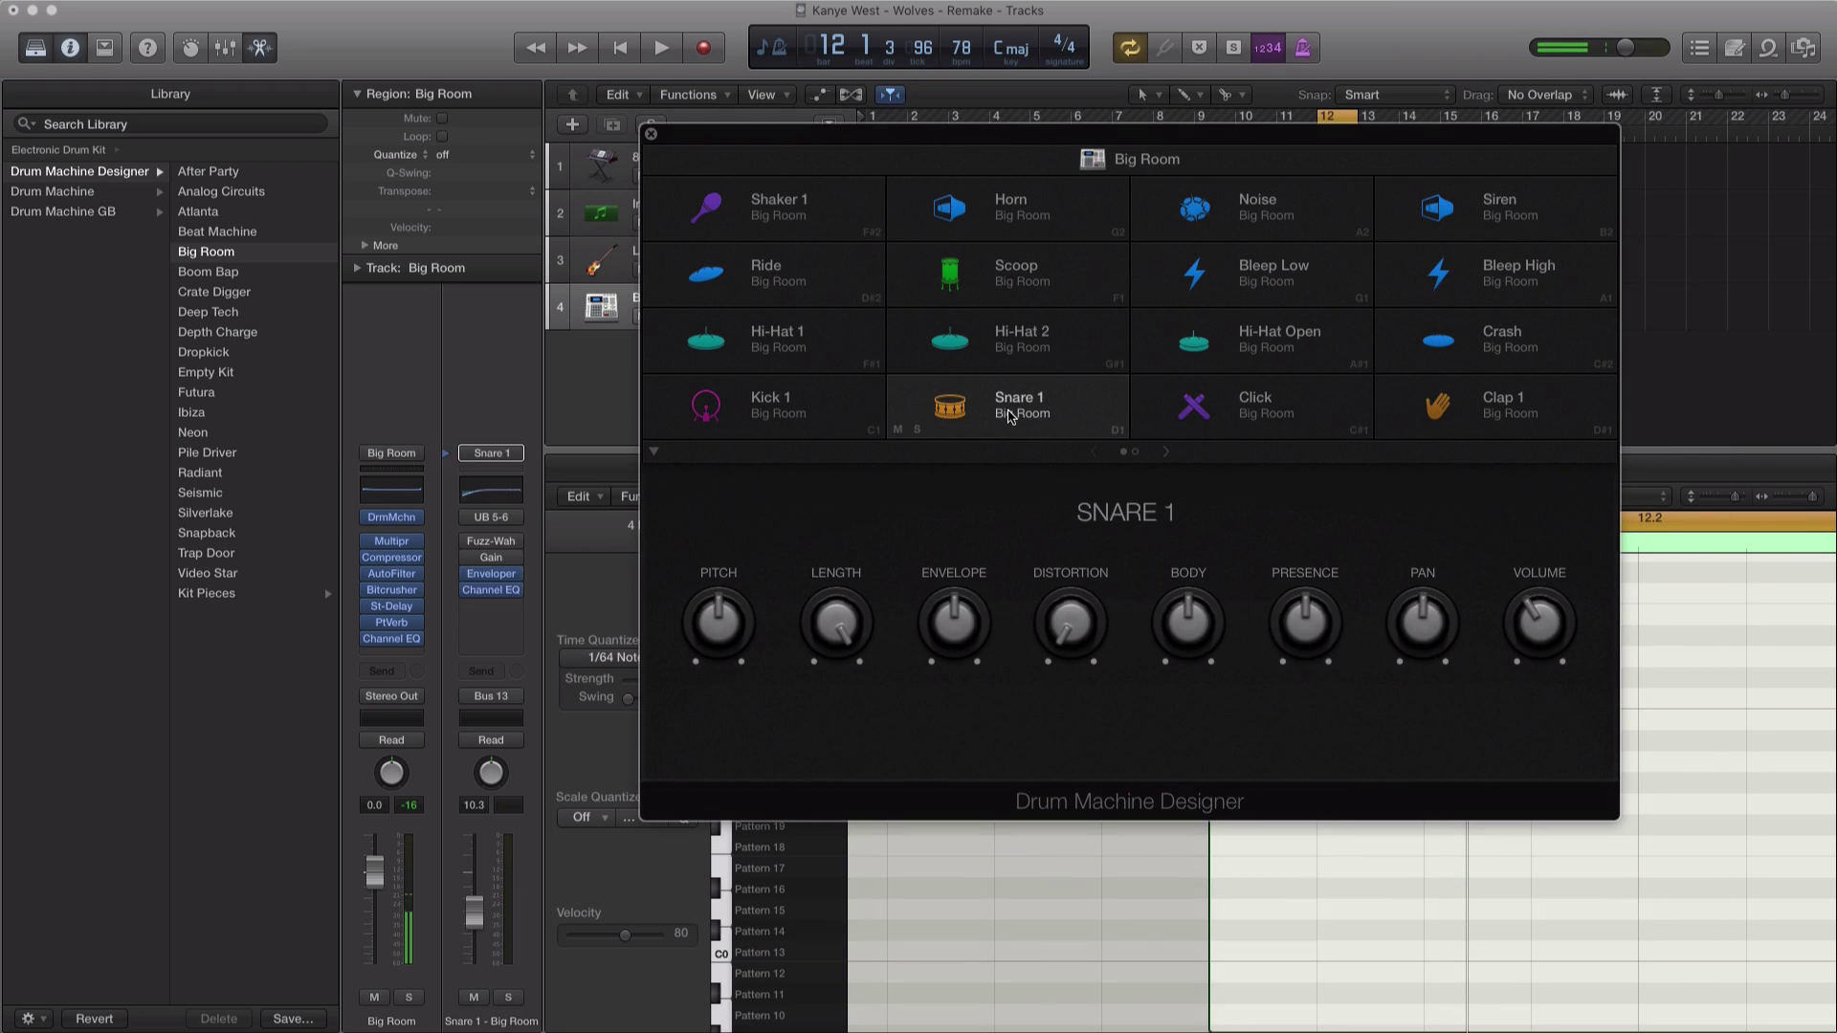
click(214, 353)
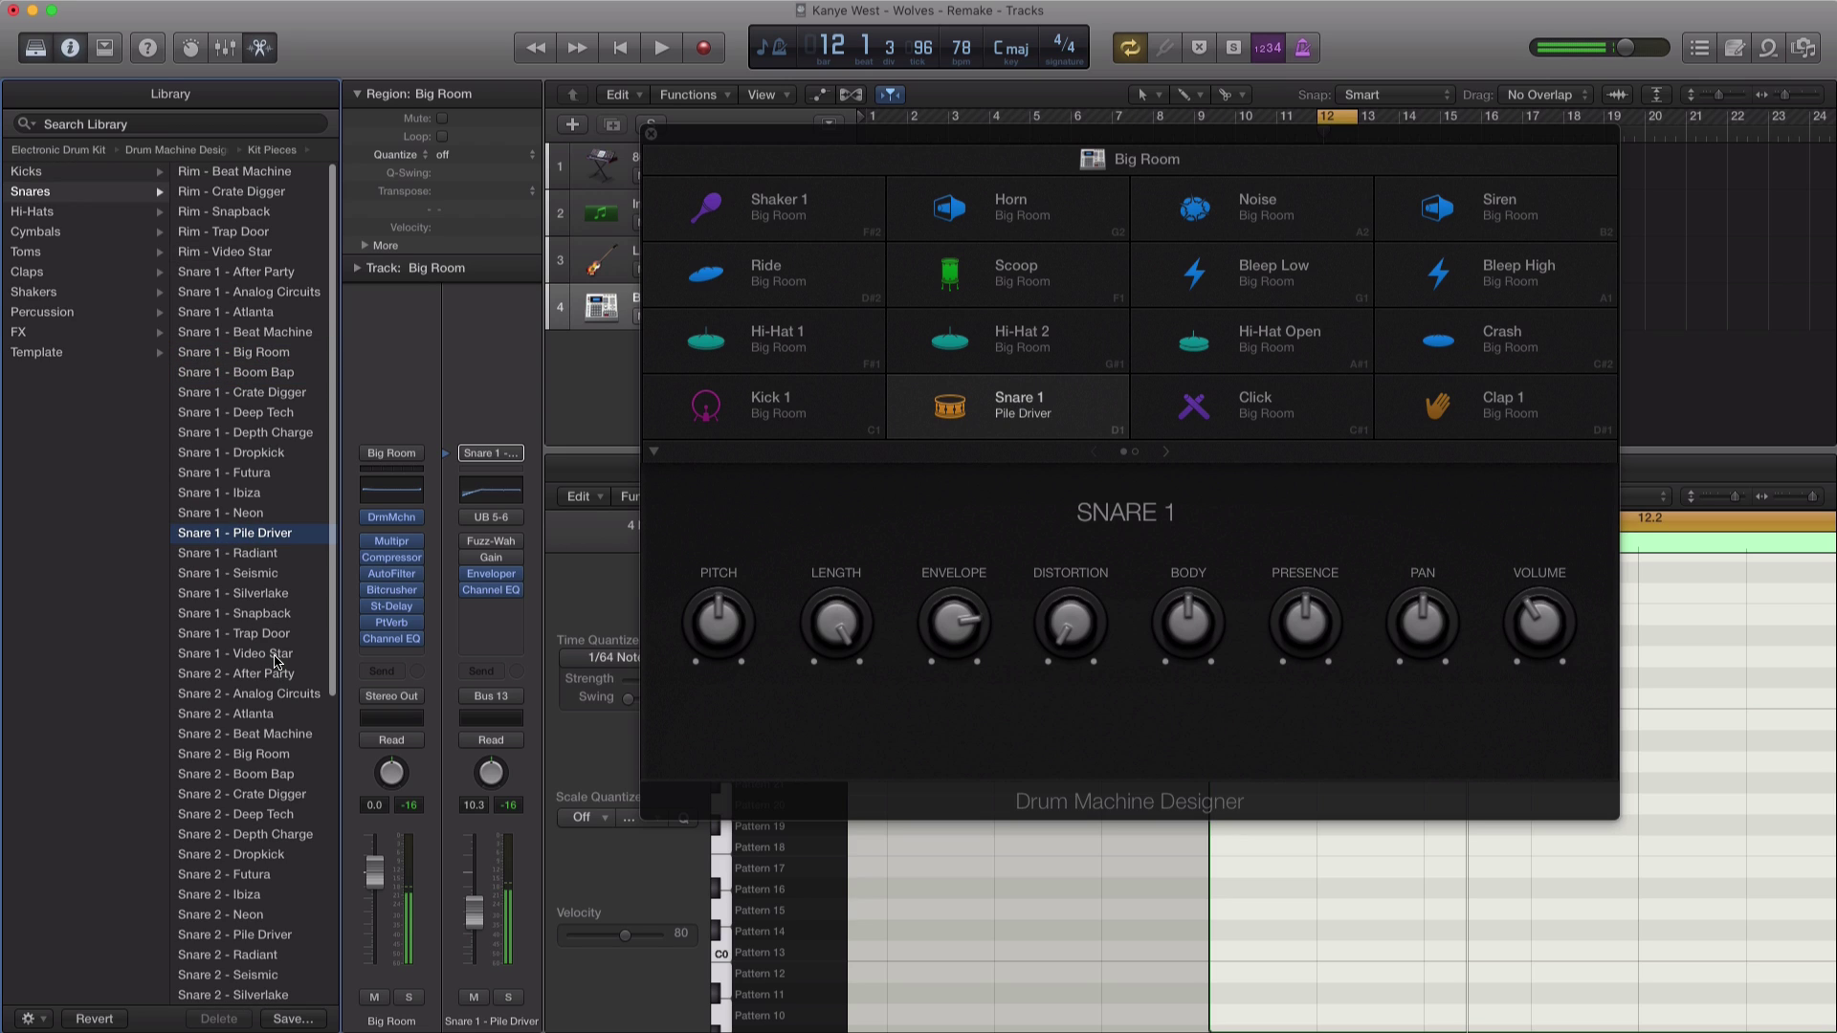
Step: Audition further snare kit pieces and load Snare 3 - Beat Machine on the D1 pad
key(Down)
key(Down)
key(Down)
key(Down)
key(Down)
key(Down)
key(Down)
key(Down)
key(Down)
key(Down)
key(Down)
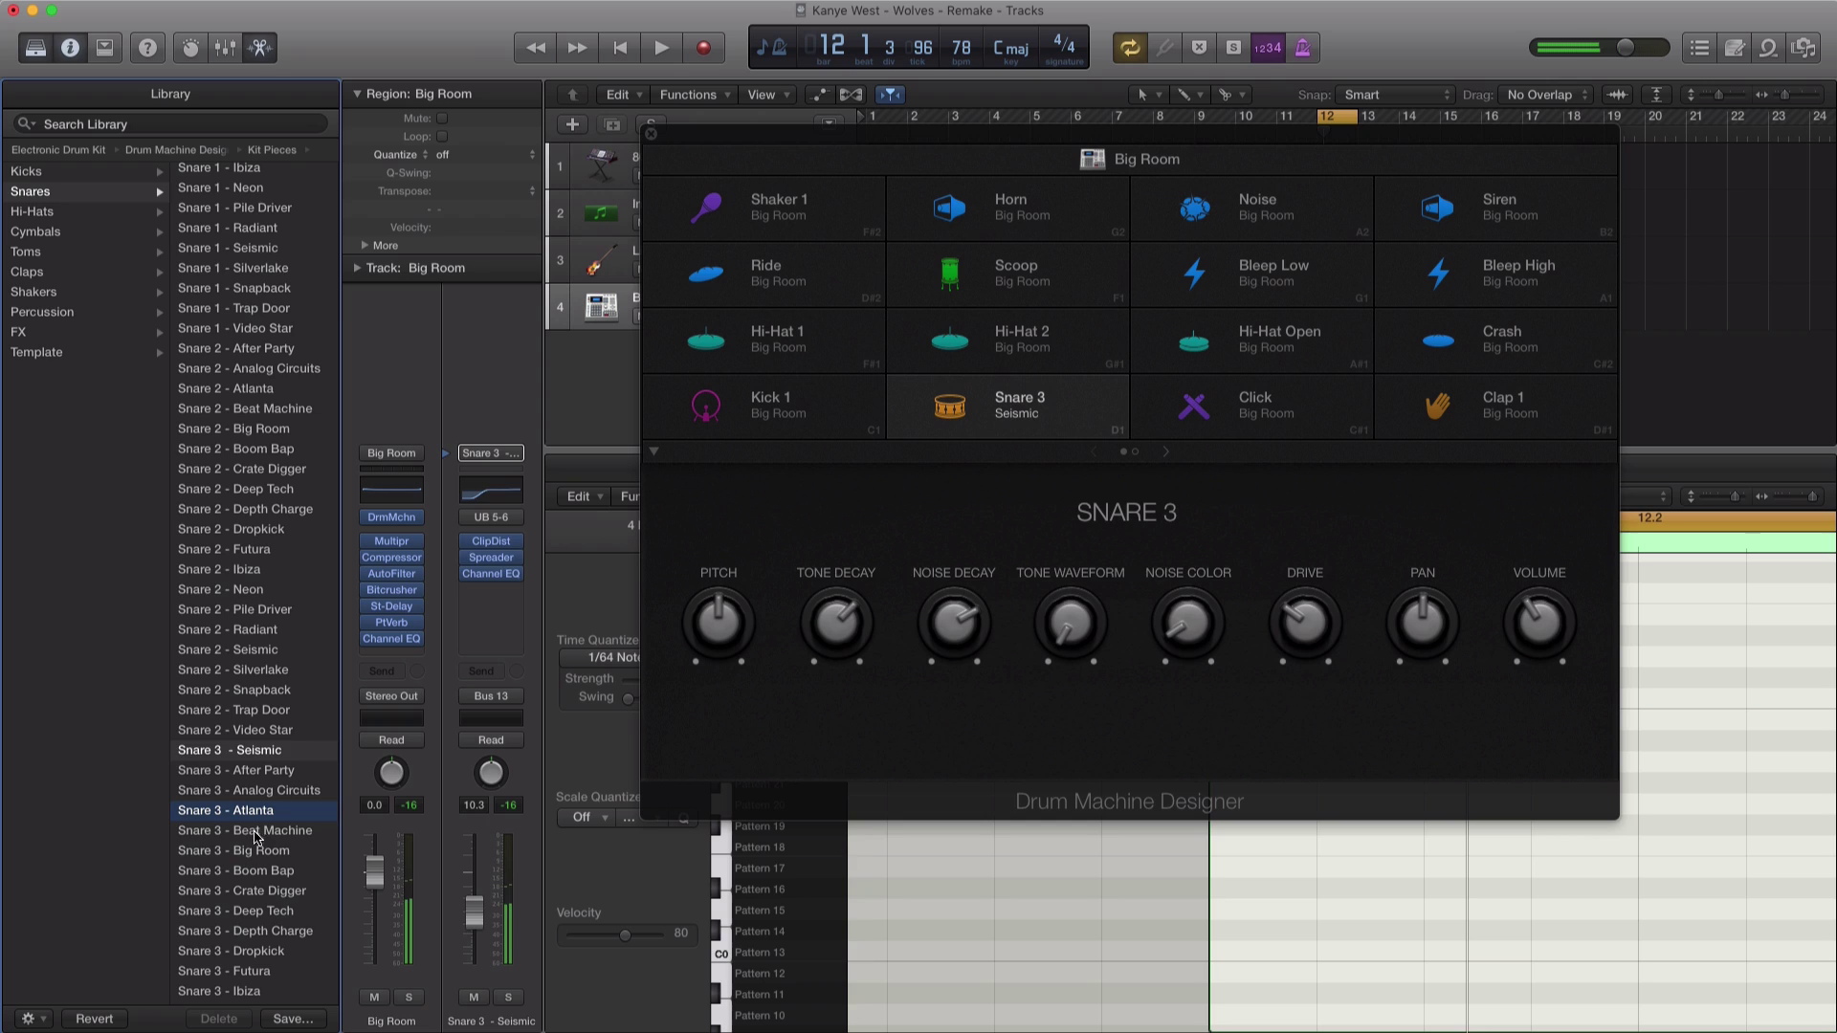
key(Down)
key(Down)
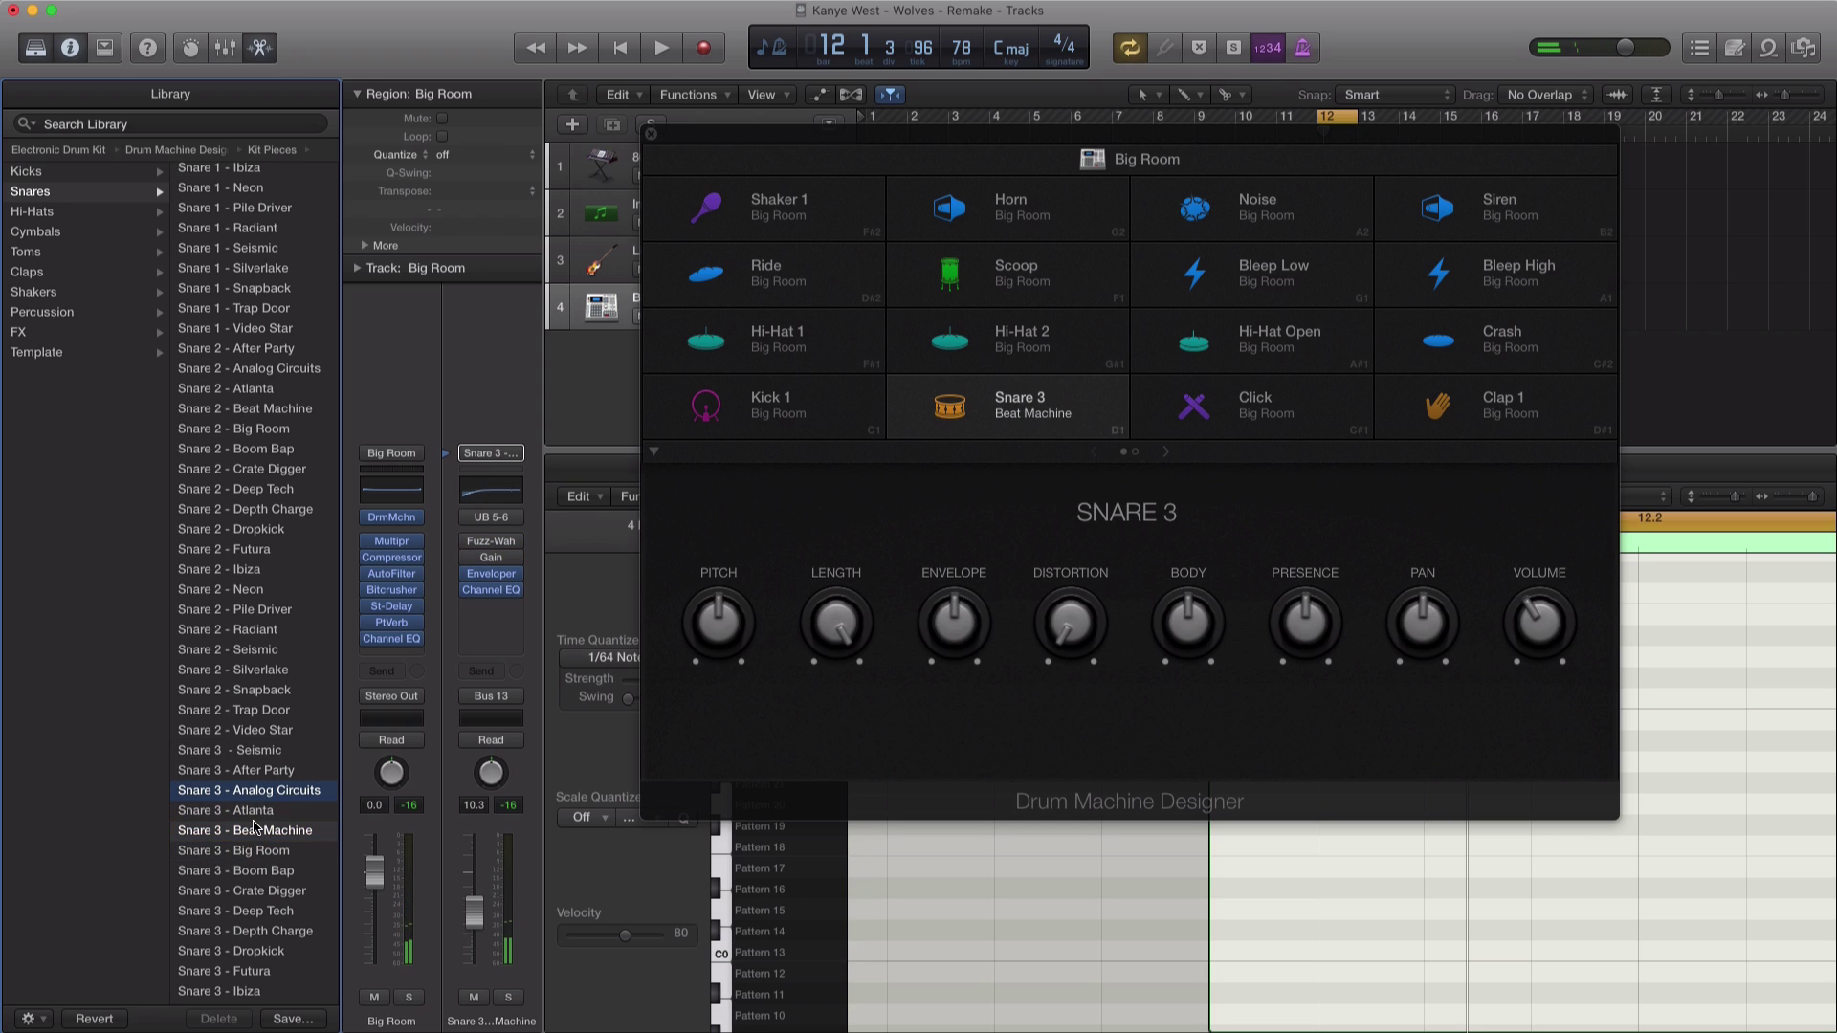
click(254, 831)
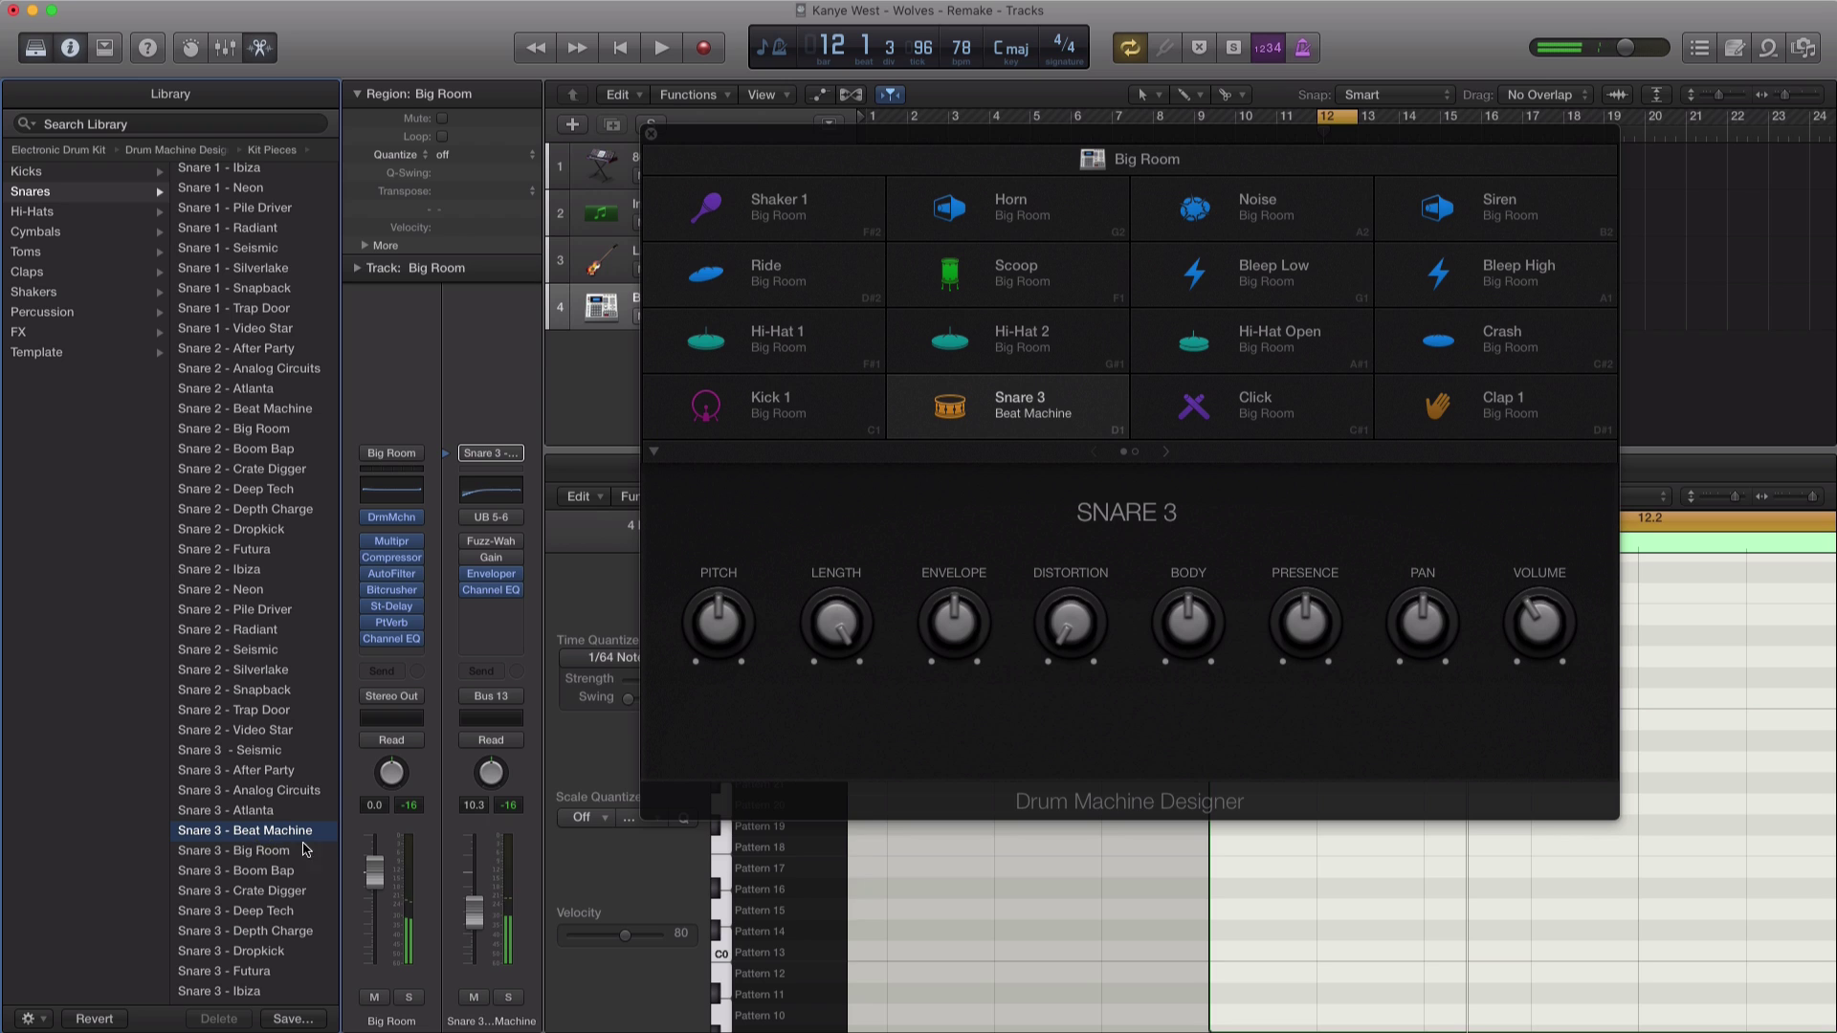
Step: Play the cycle while setting the Beat Machine snare's Pitch to C#3 and its Length to about 11%
key(space)
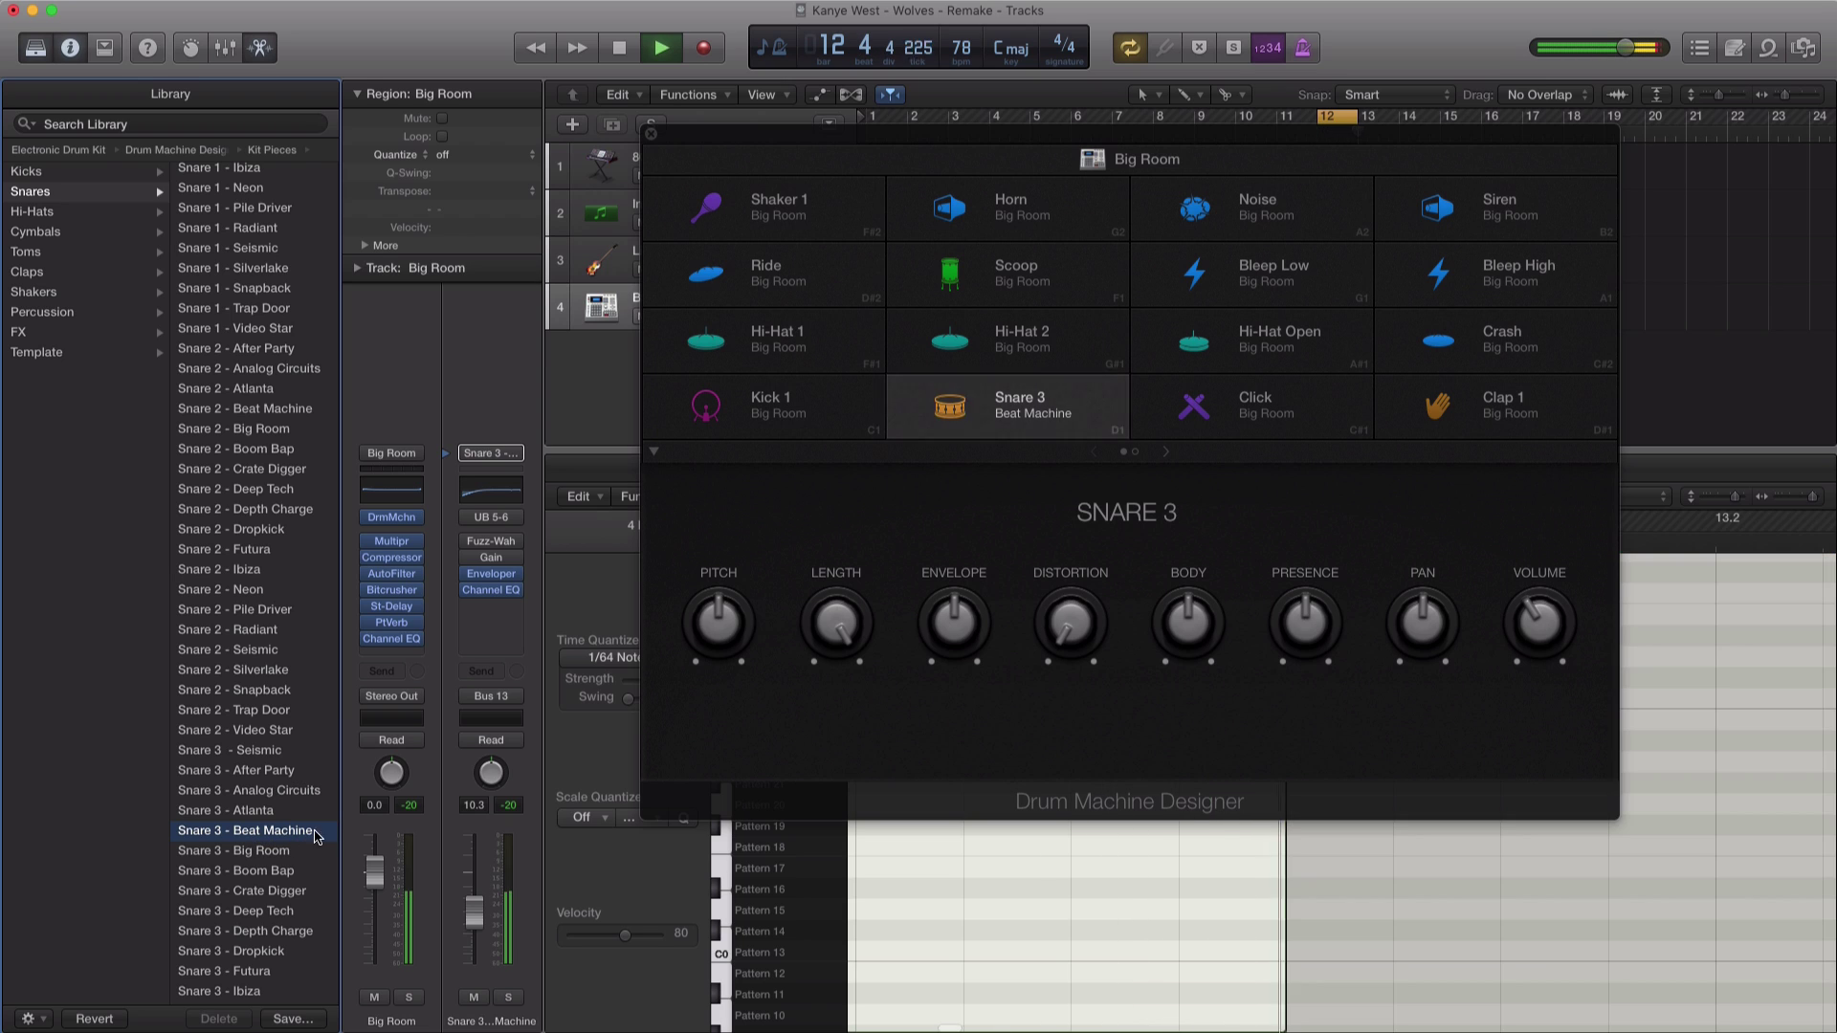
key(space)
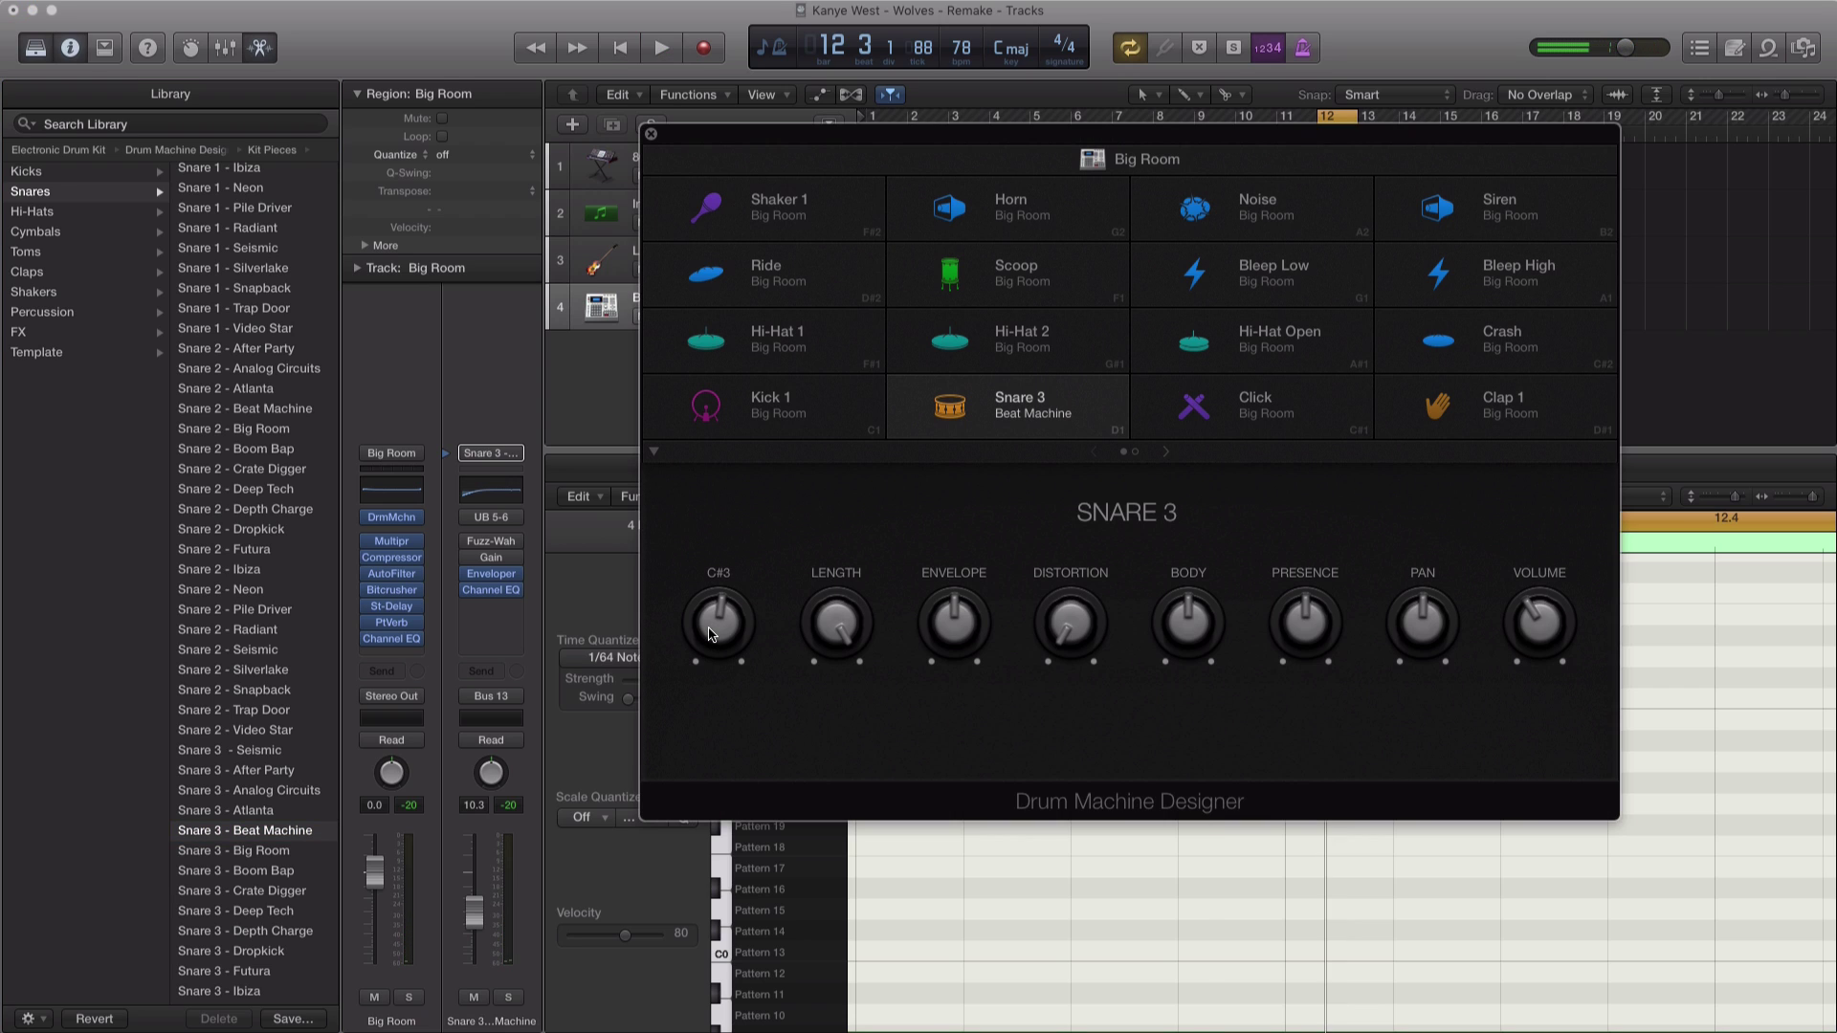
key(space)
key(space)
drag(827, 622, 822, 717)
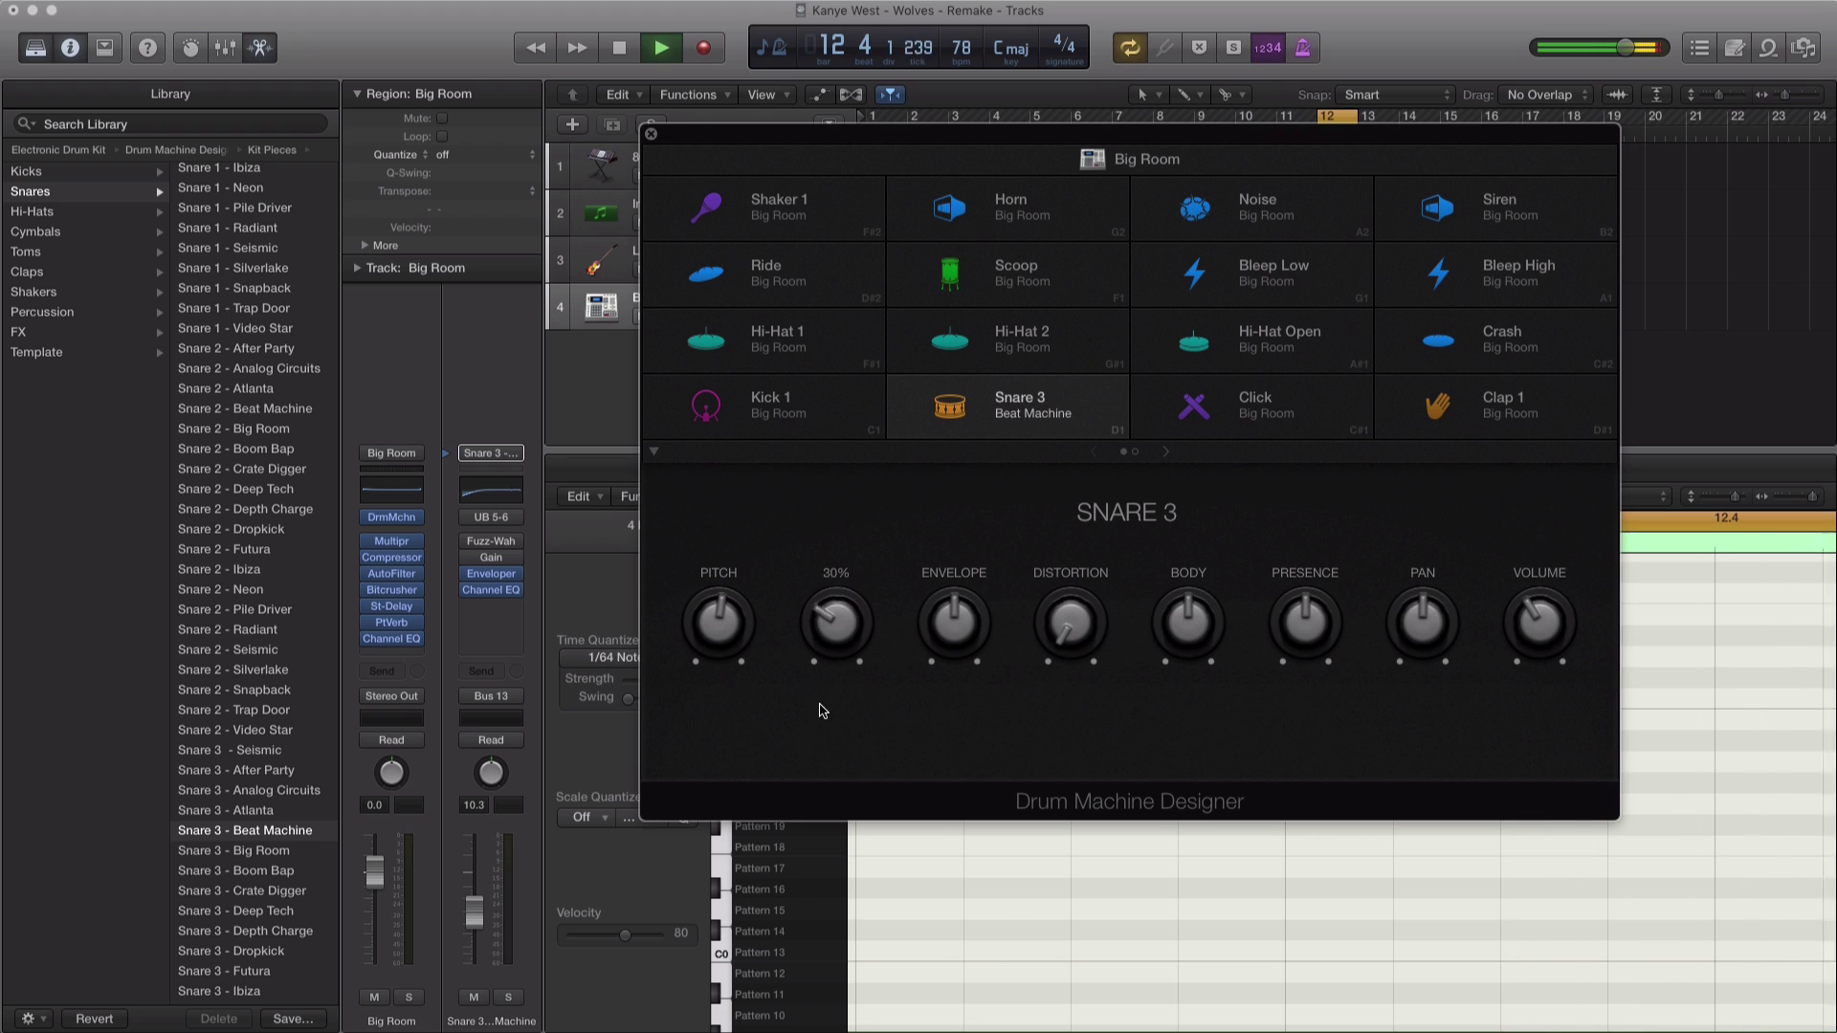
key(space)
Step: Shorten the cycle range to the last beat of bar 12 and loop the Big Room track in solo
drag(1000, 148, 861, 362)
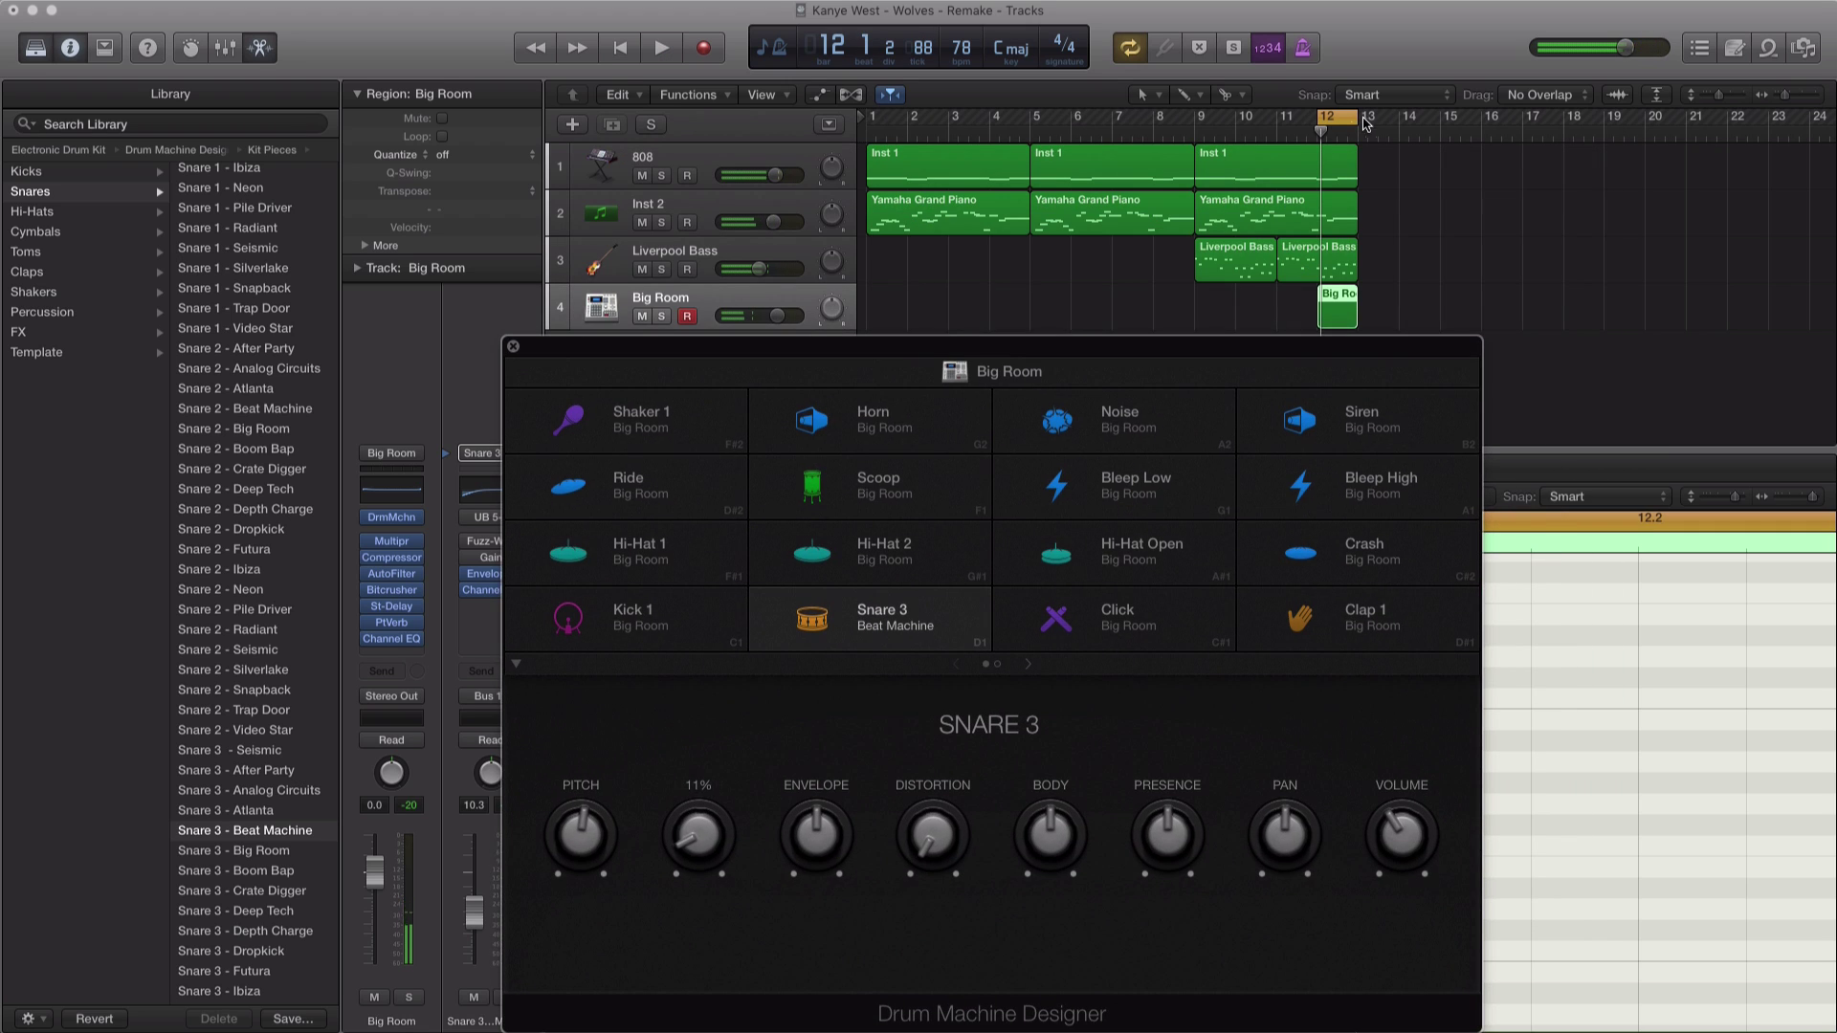
click(1346, 122)
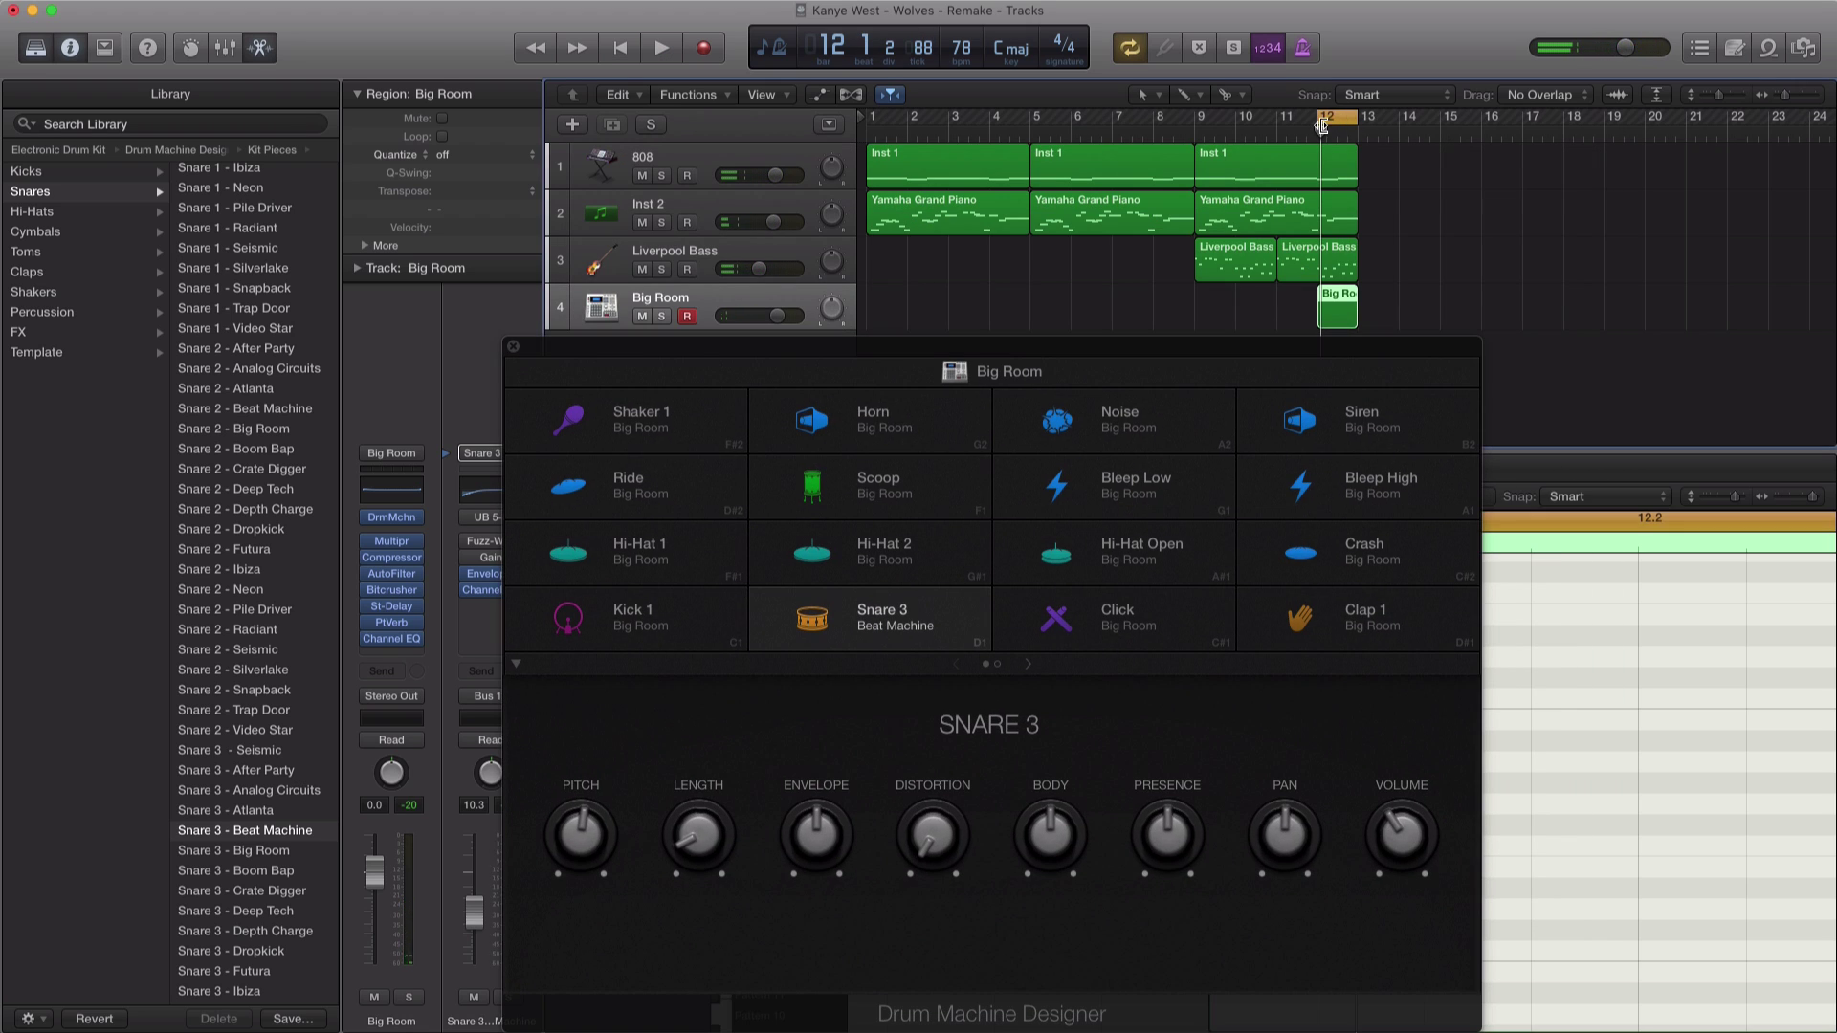
drag(1322, 126, 1350, 127)
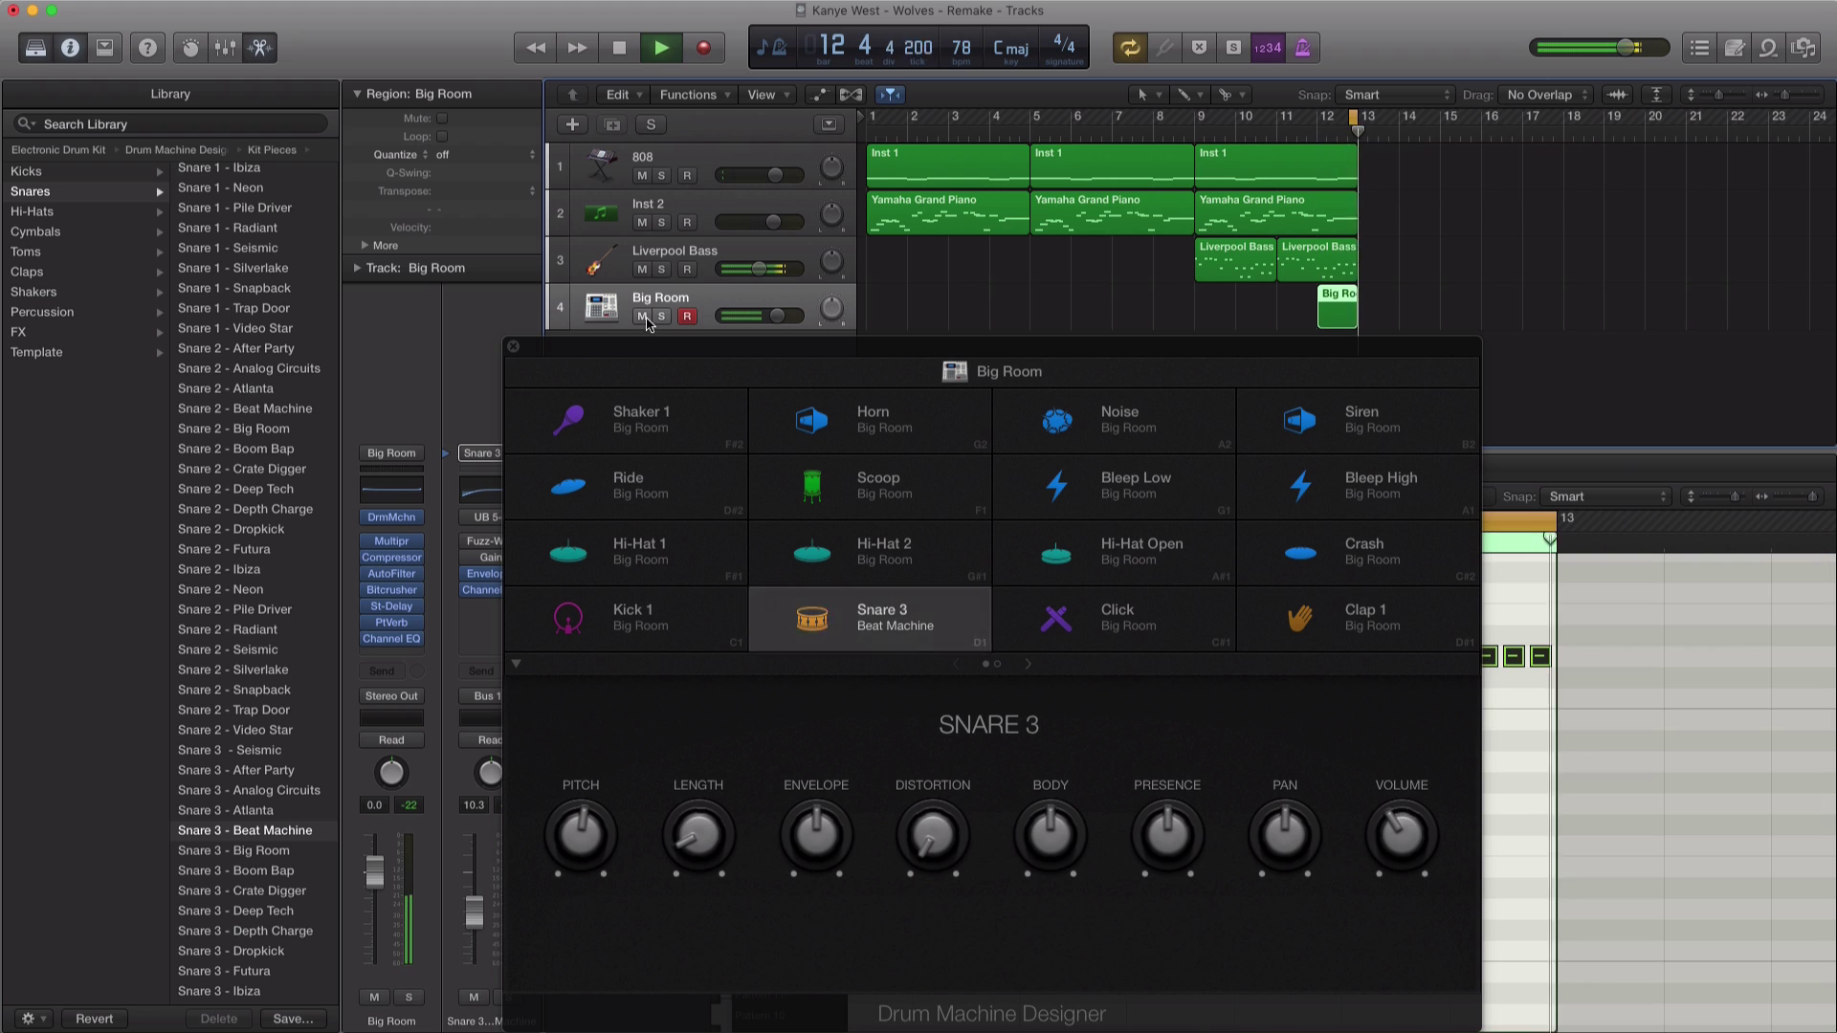
key(s)
key(space)
Step: Set the snare's Distortion to 15% and Presence to +7.5 dB, raising its Envelope and slightly lowering its Body while it loops
drag(715, 348, 803, 194)
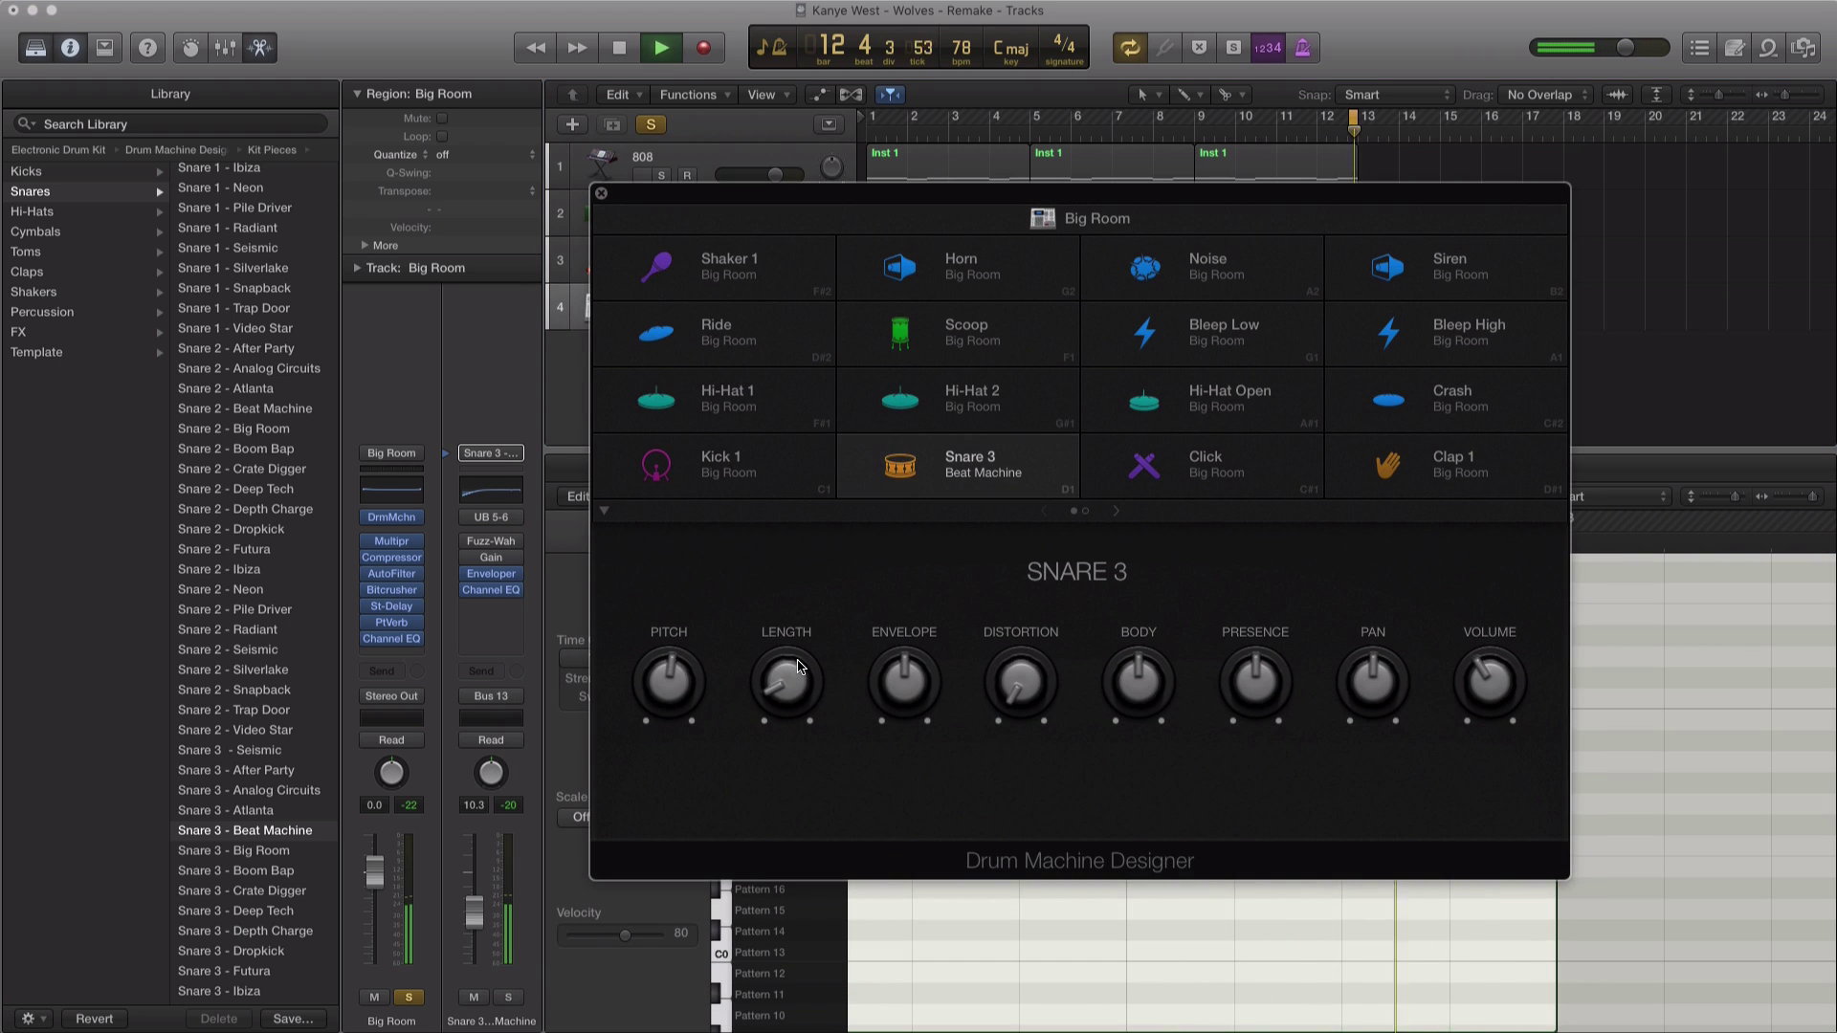
drag(799, 667, 790, 683)
drag(925, 683, 998, 639)
click(1018, 678)
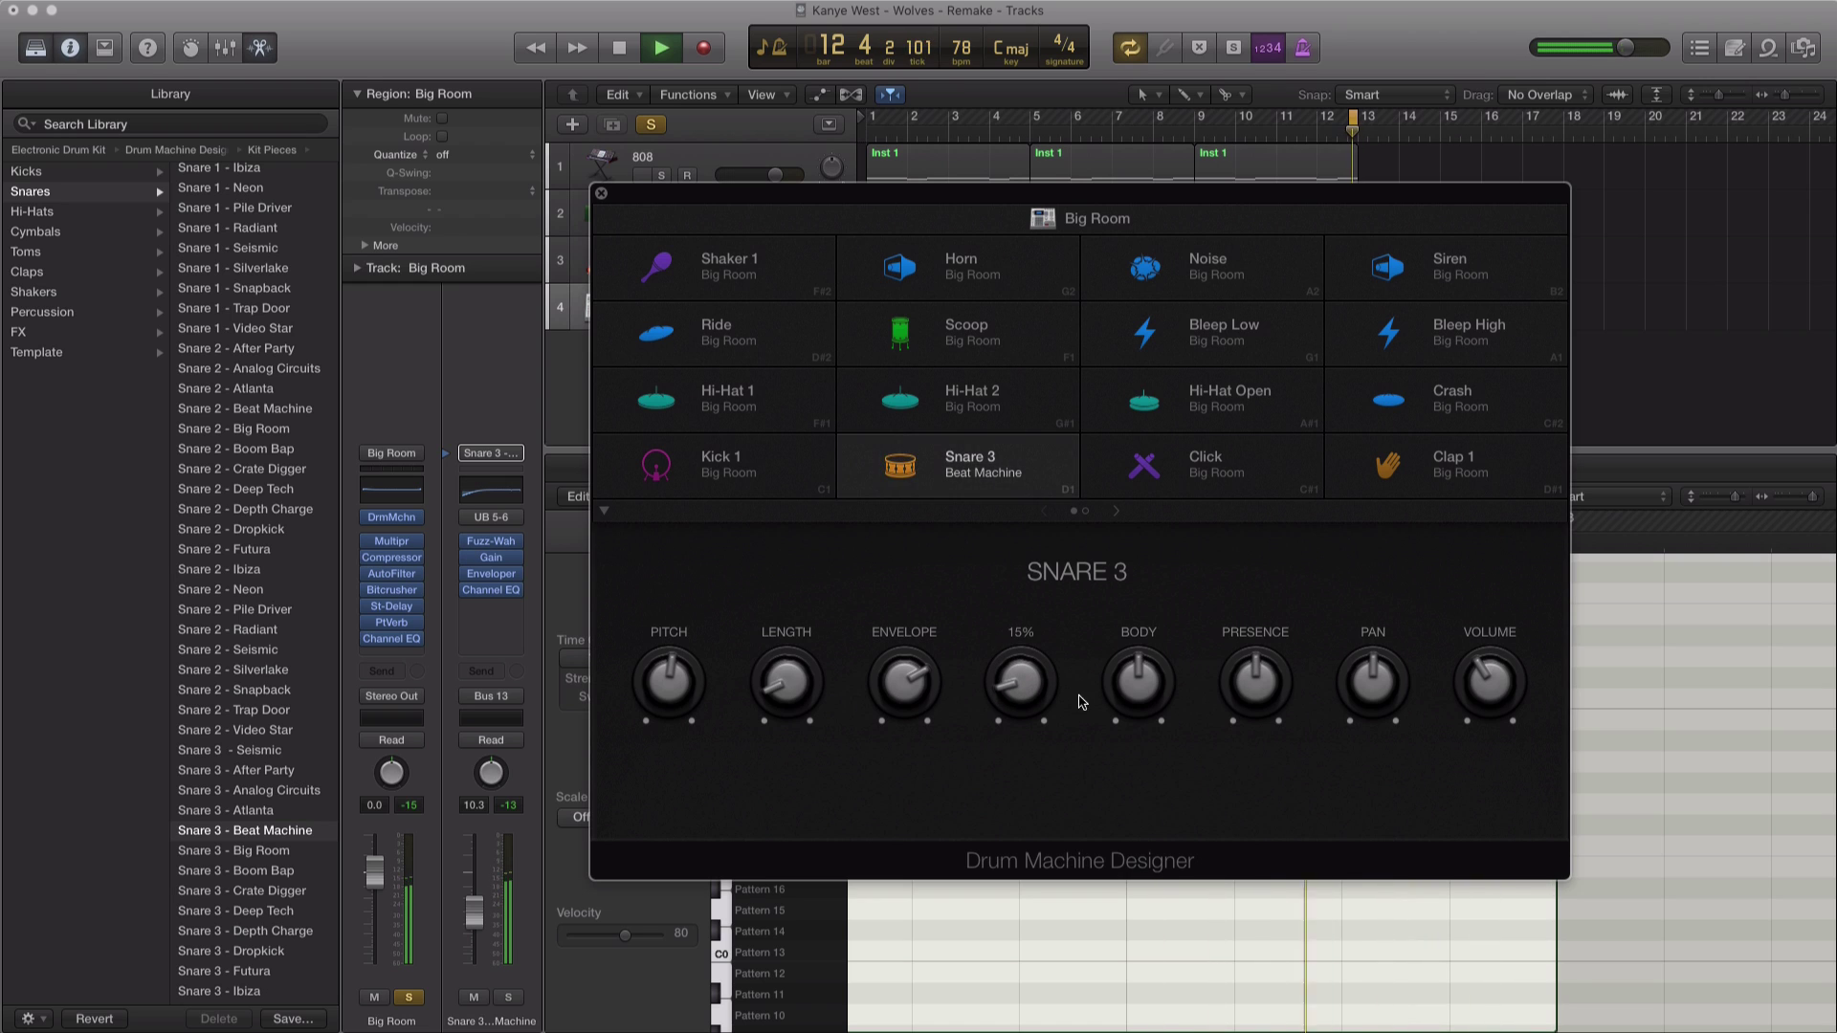
drag(1135, 673, 1133, 685)
mouse_move(1244, 685)
mouse_down()
mouse_move(1243, 588)
mouse_move(1226, 683)
mouse_up()
drag(1238, 749, 1244, 758)
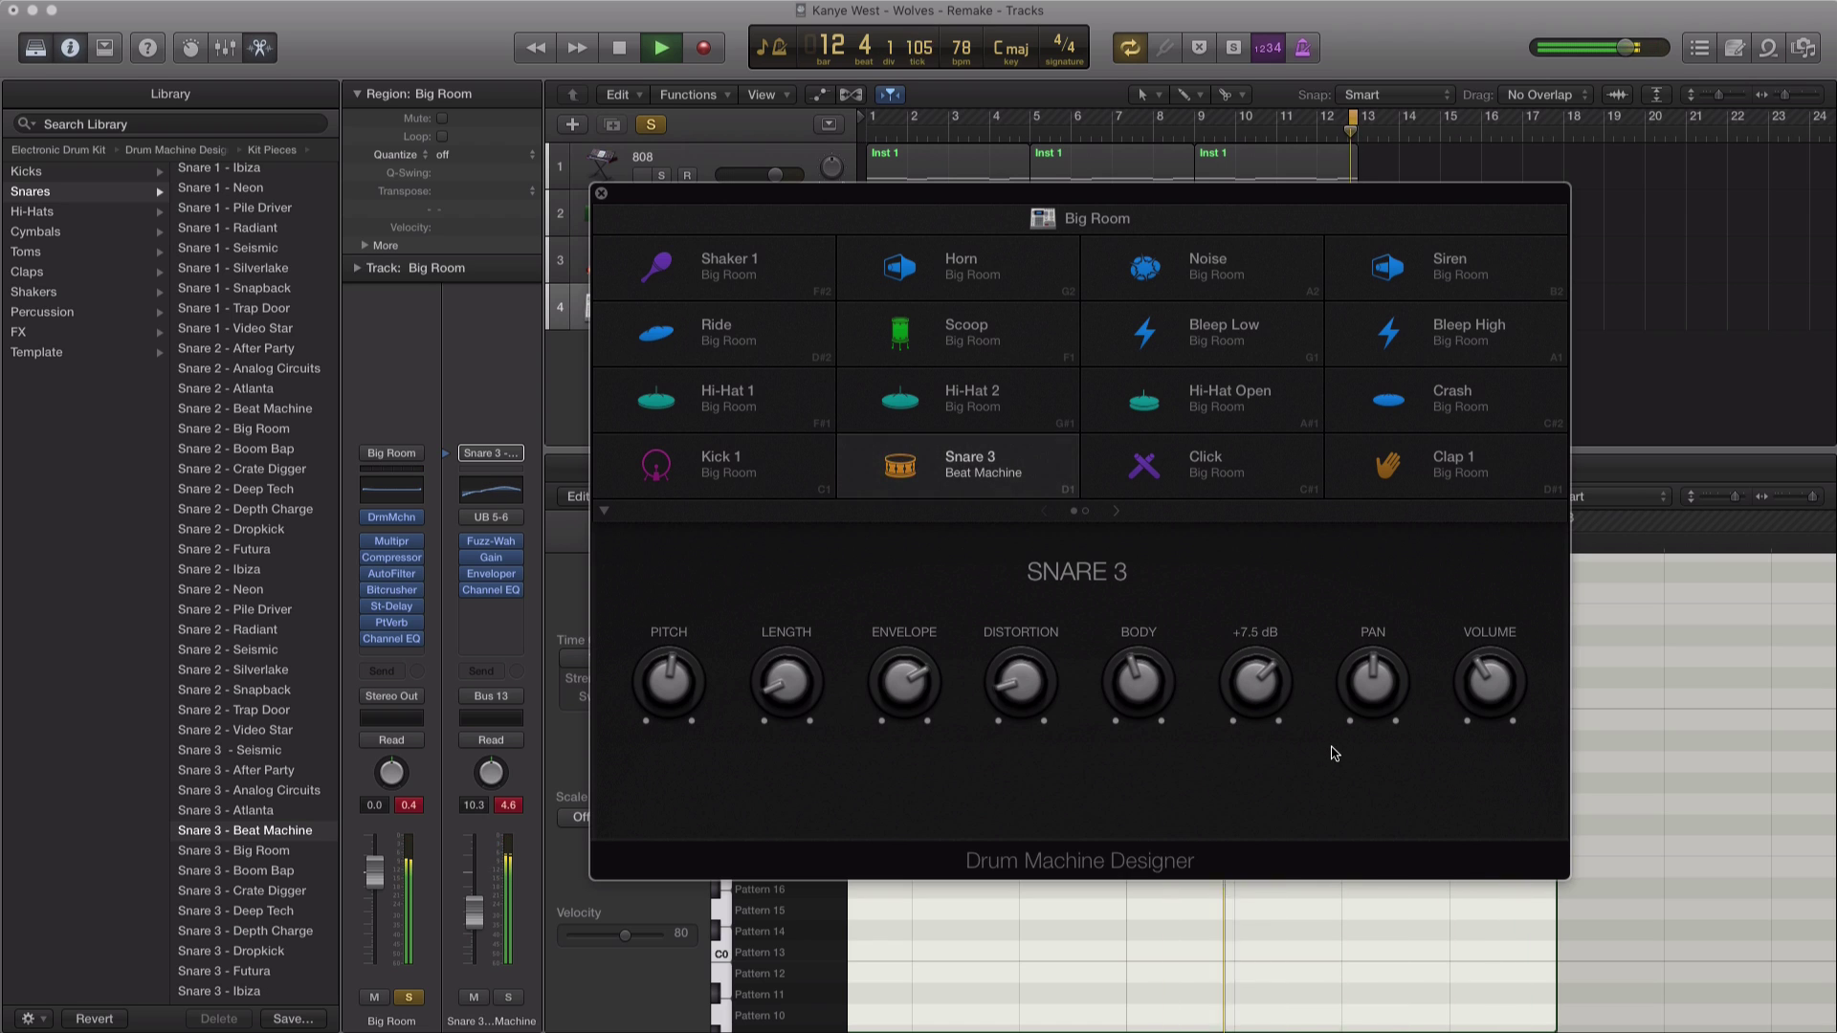
Step: Raise the Snare 3 pad's Volume to -4.9 dB while it loops, then stop playback
drag(1490, 681, 1501, 647)
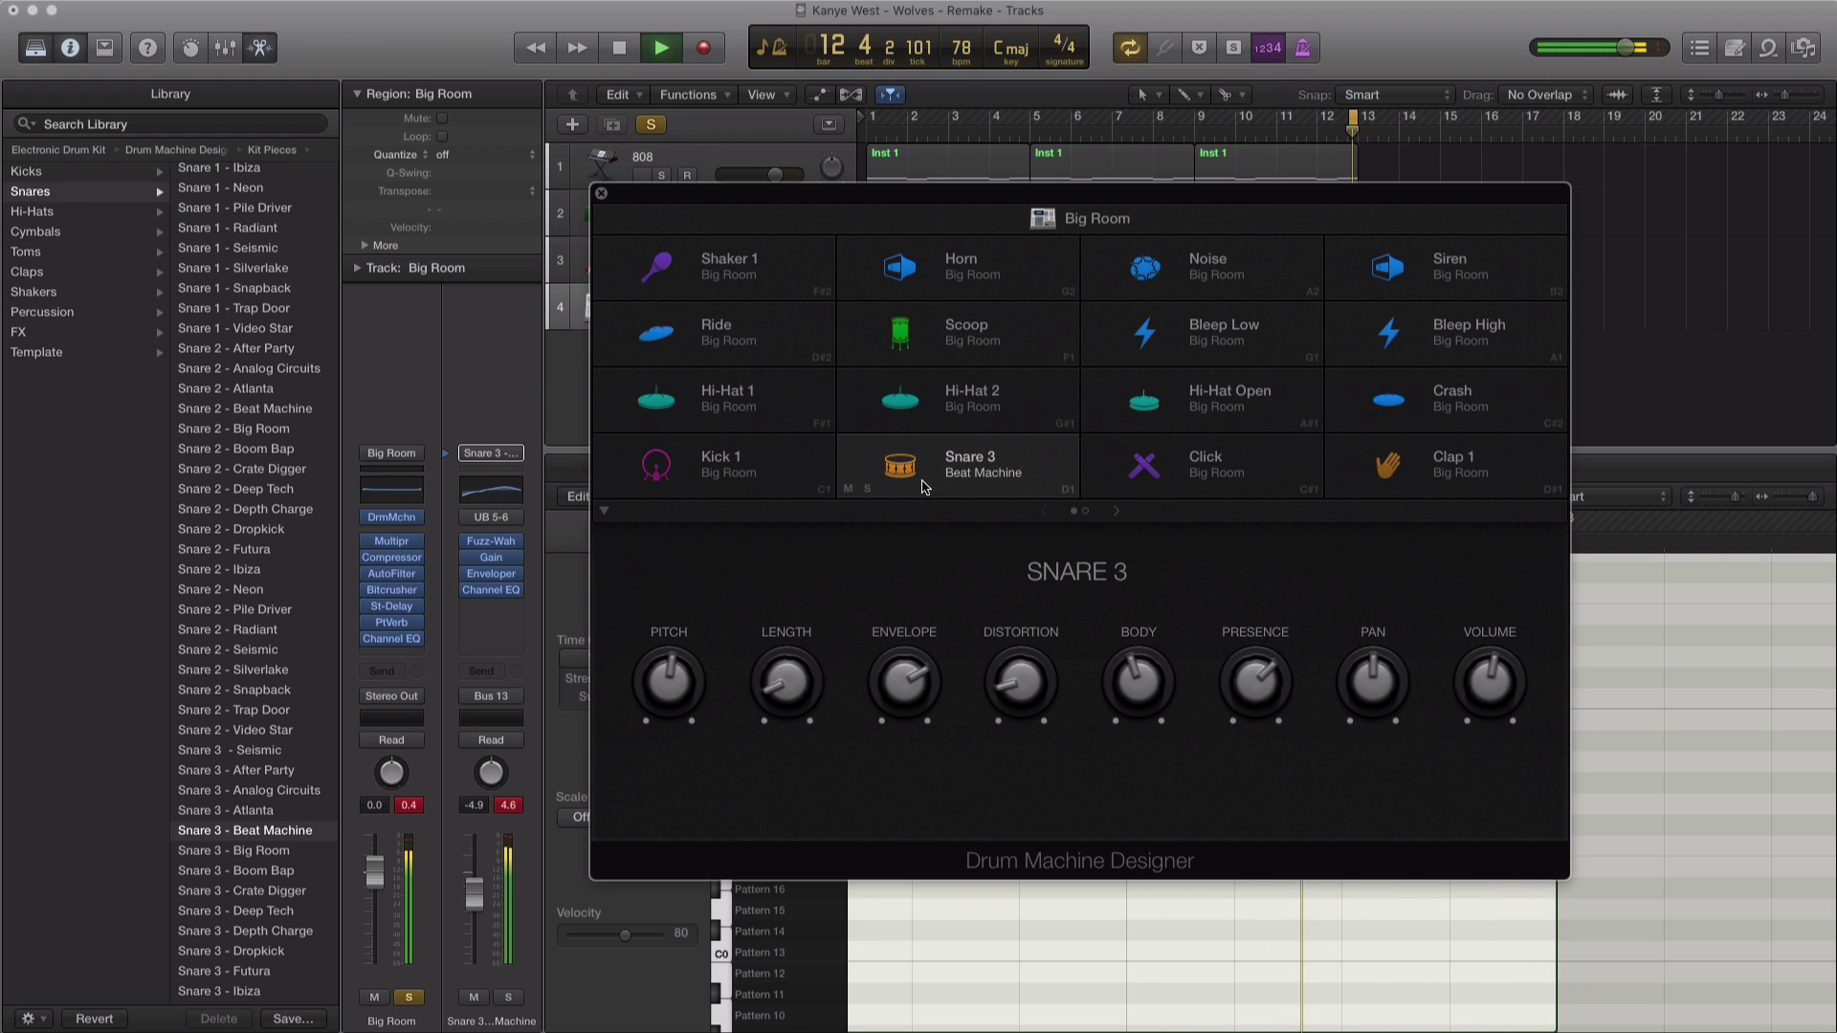
click(605, 513)
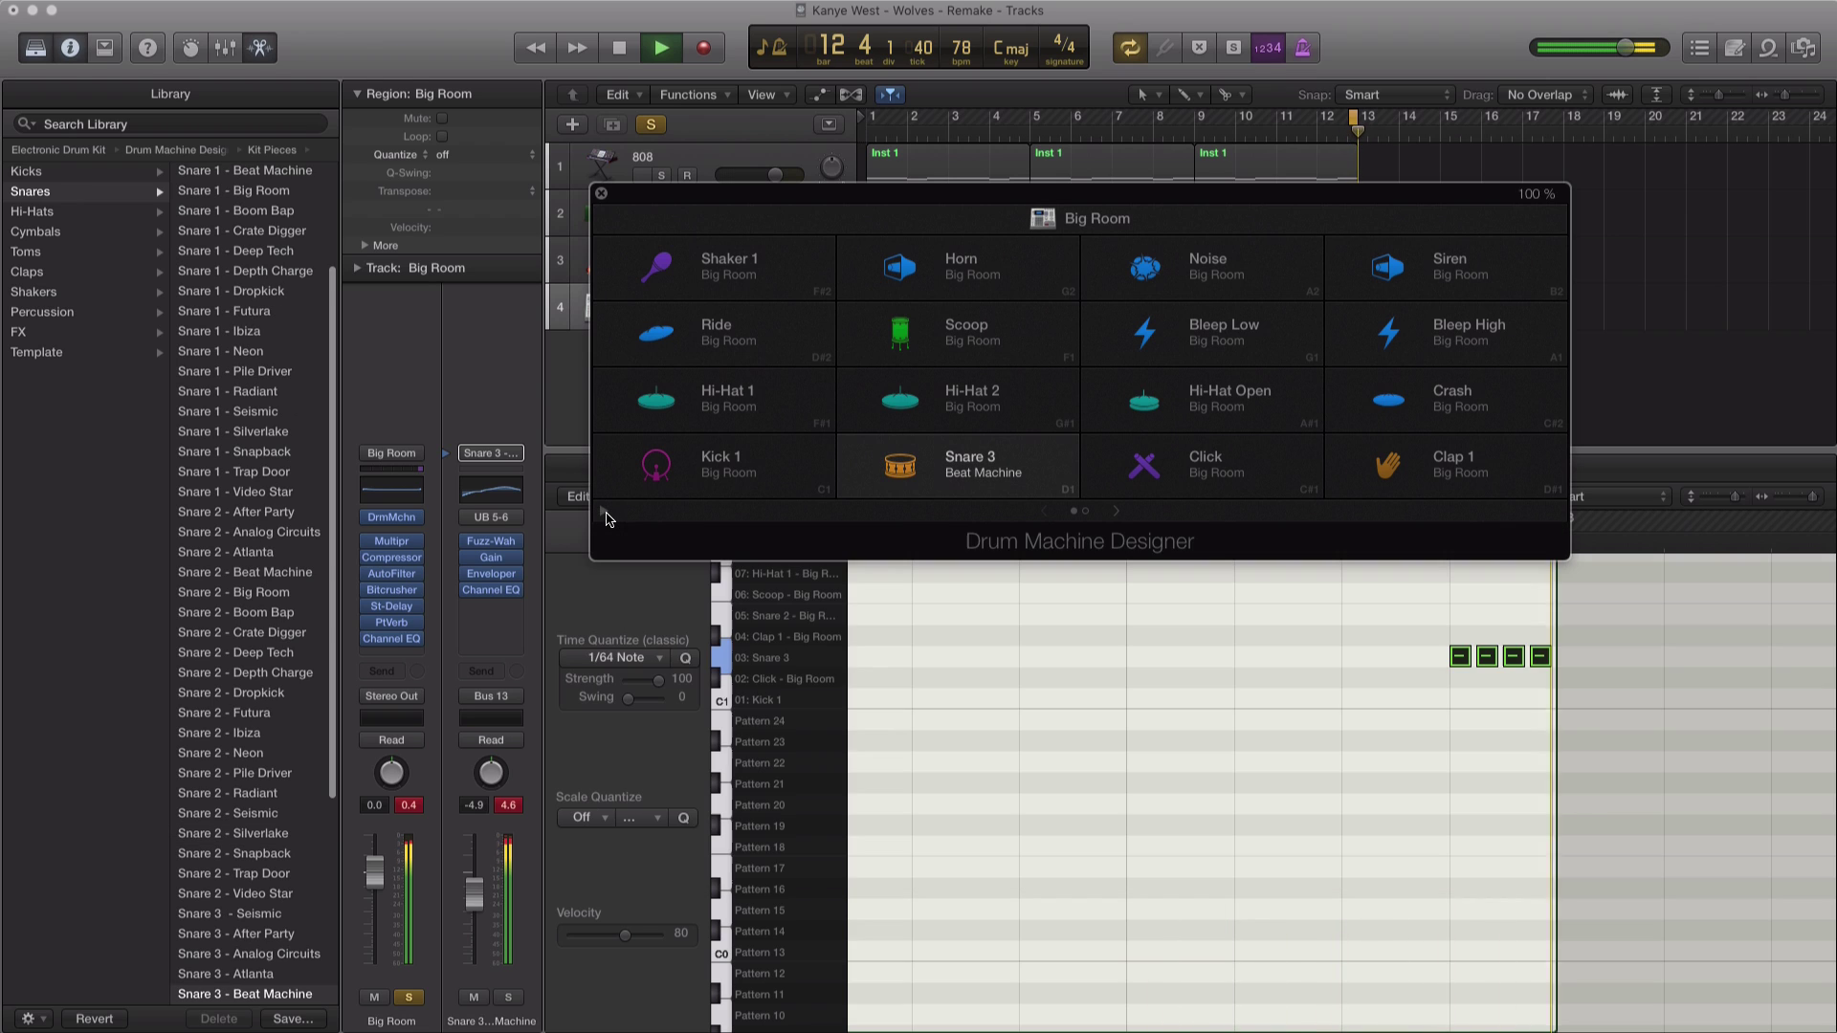
click(604, 513)
key(space)
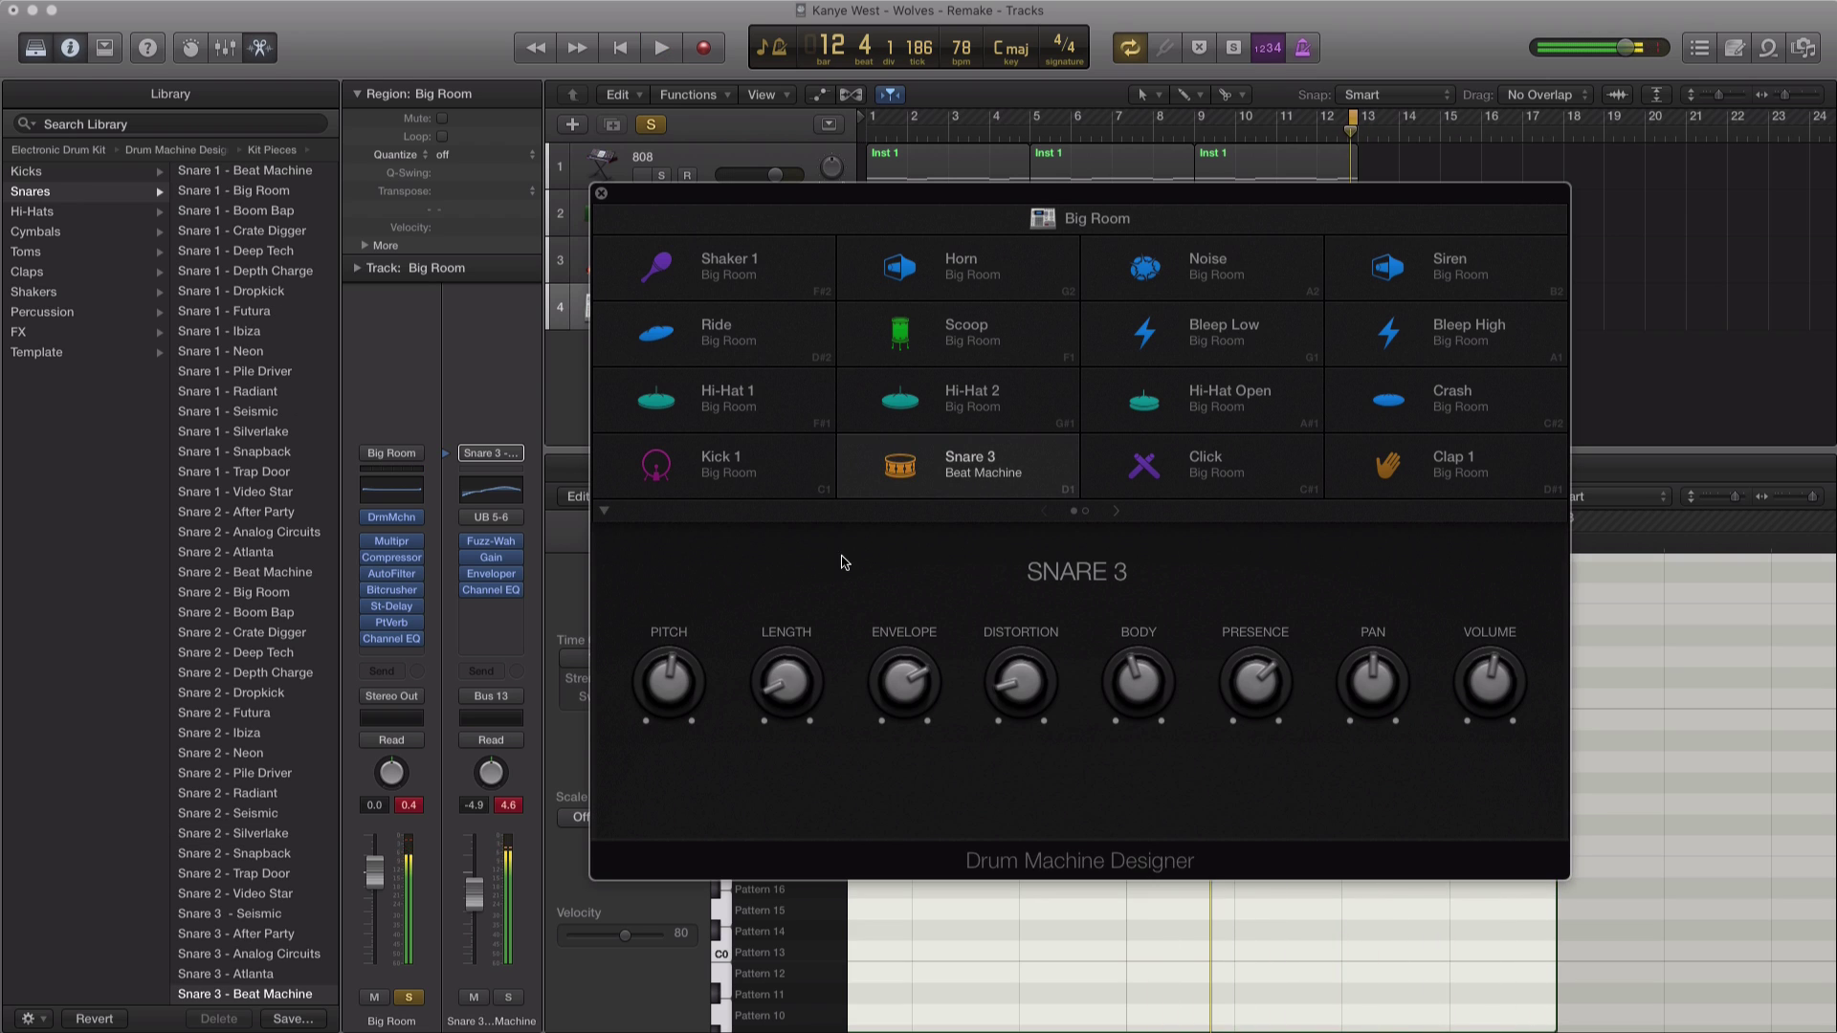
Step: Close Drum Machine Designer, take Big Room out of solo and play the short loop with all tracks
click(601, 194)
click(662, 317)
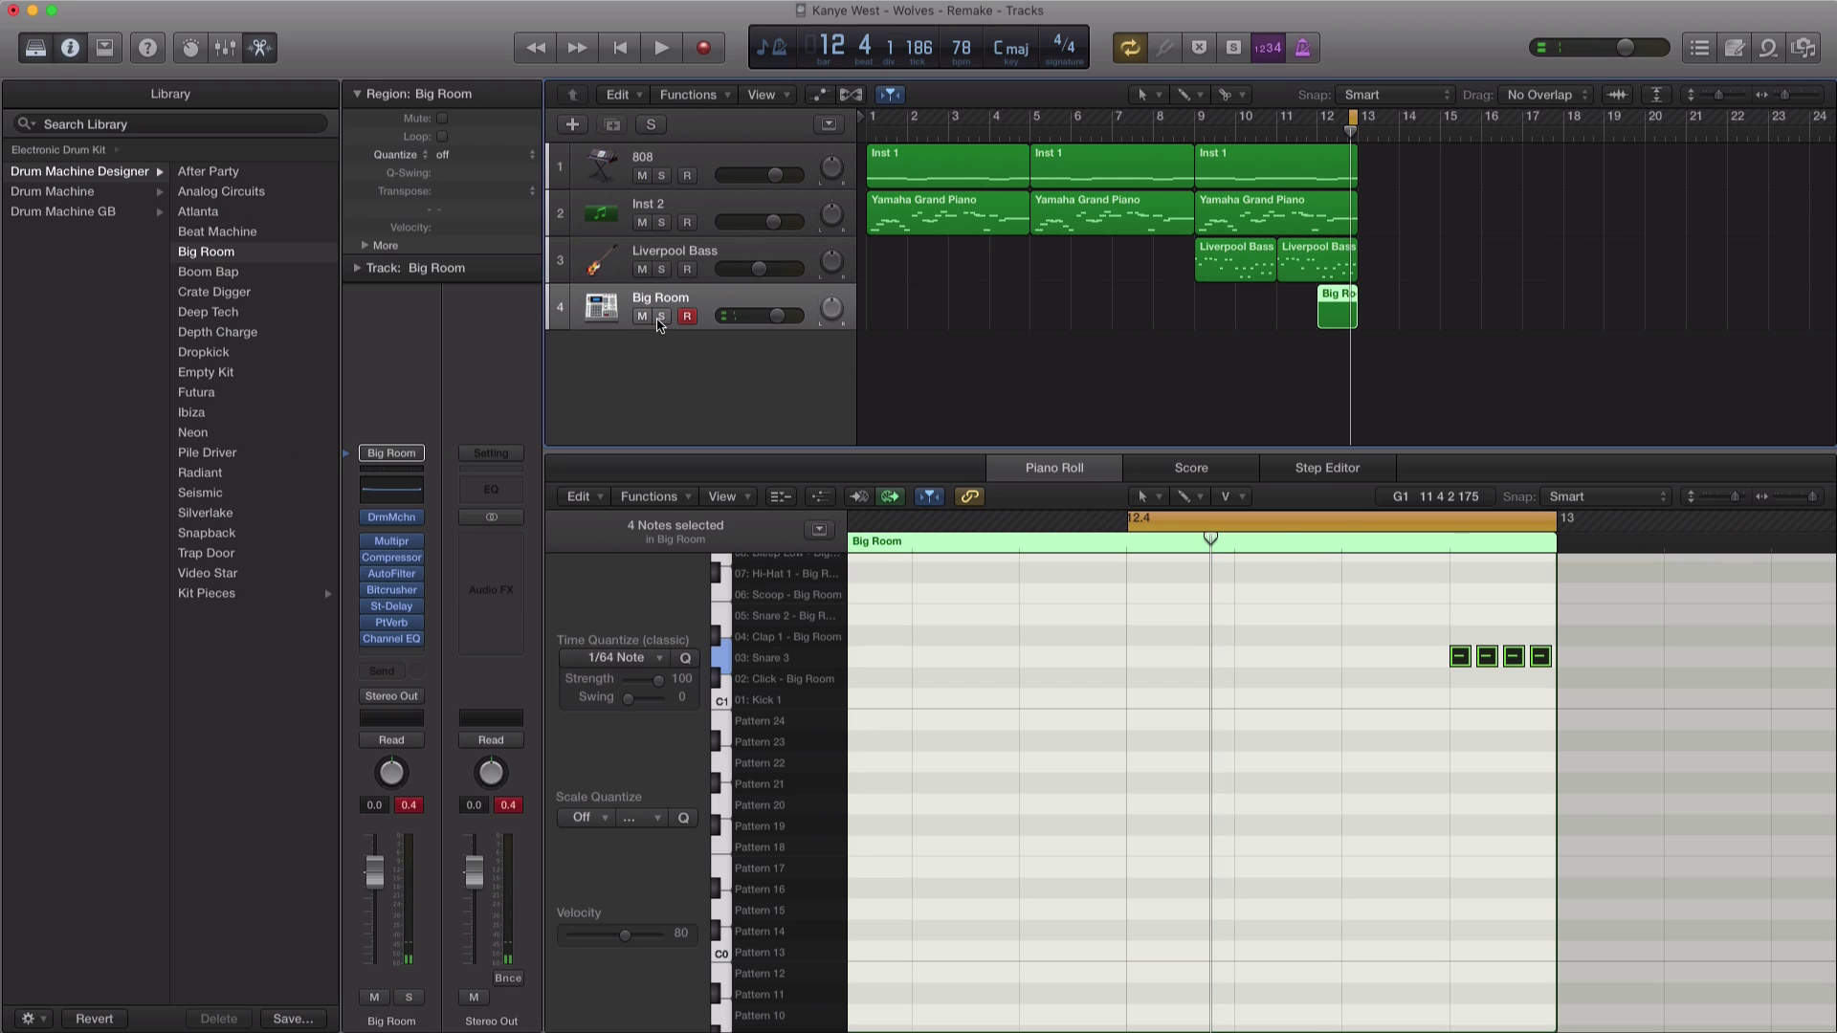
key(space)
key(space)
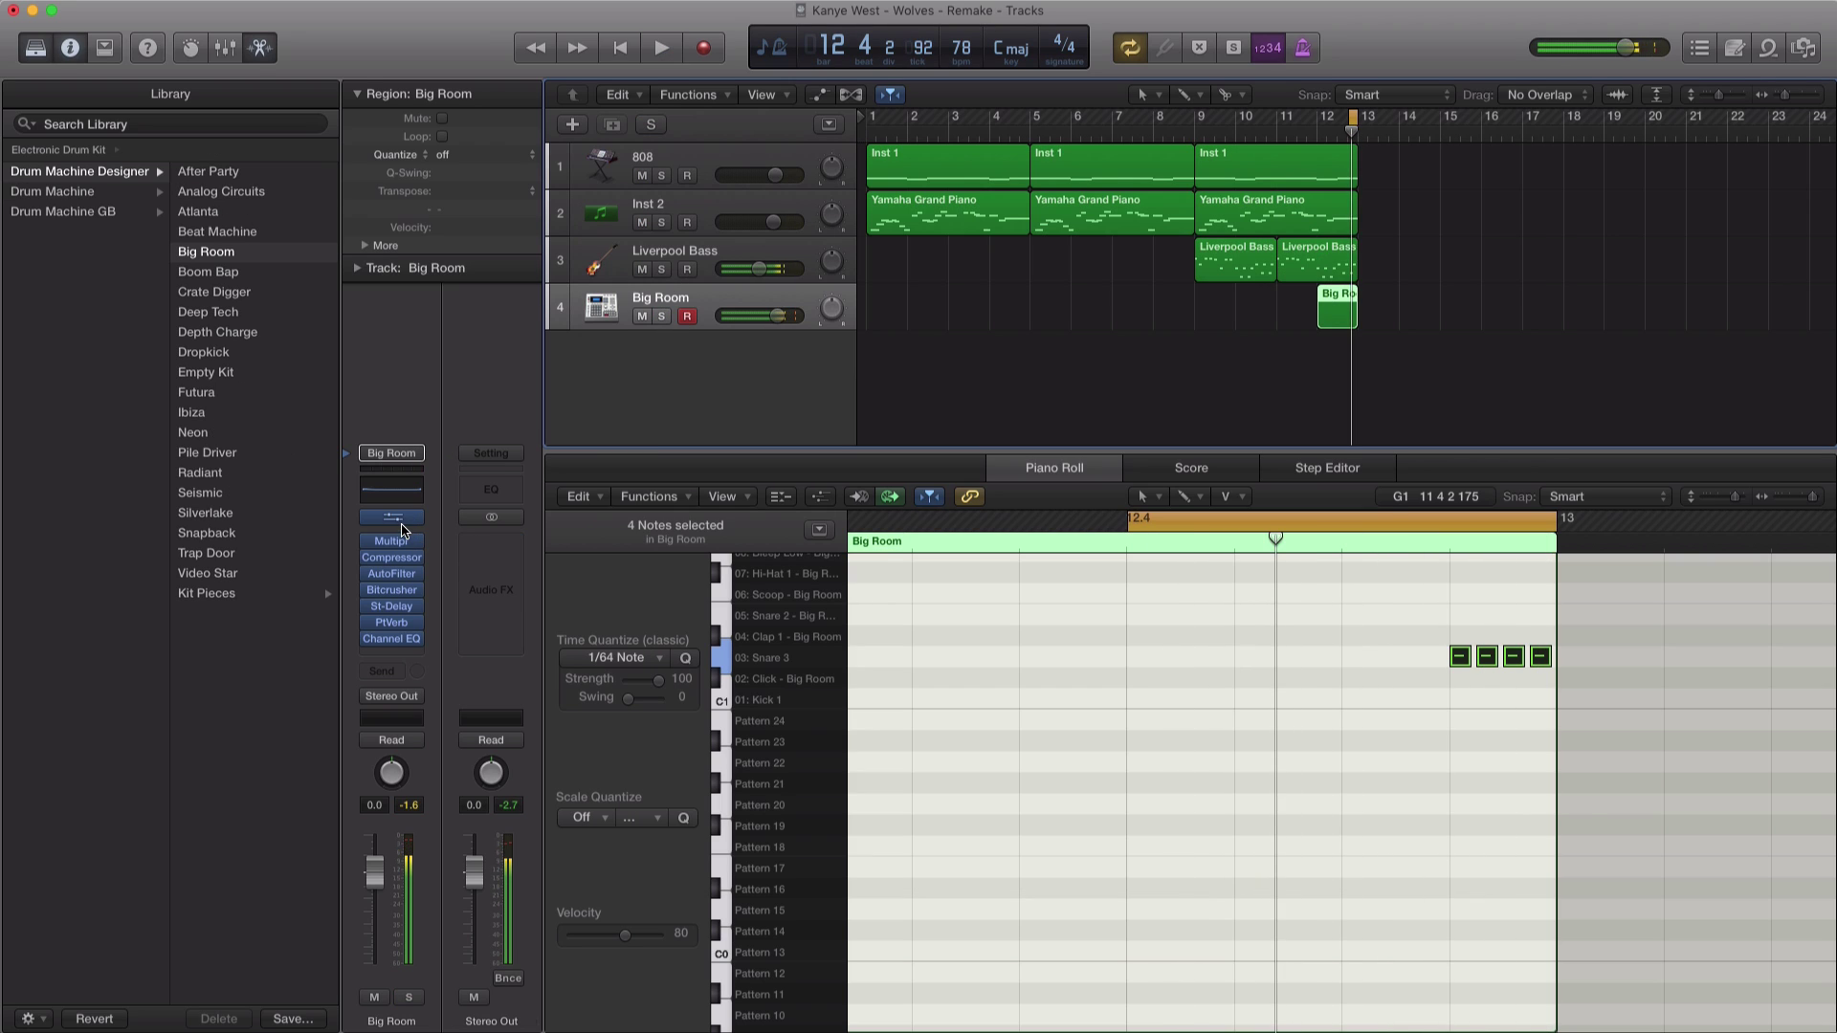
Step: Raise the kit effect below Kit Delay in the Big Room kit controls to about 34% during playback
click(394, 519)
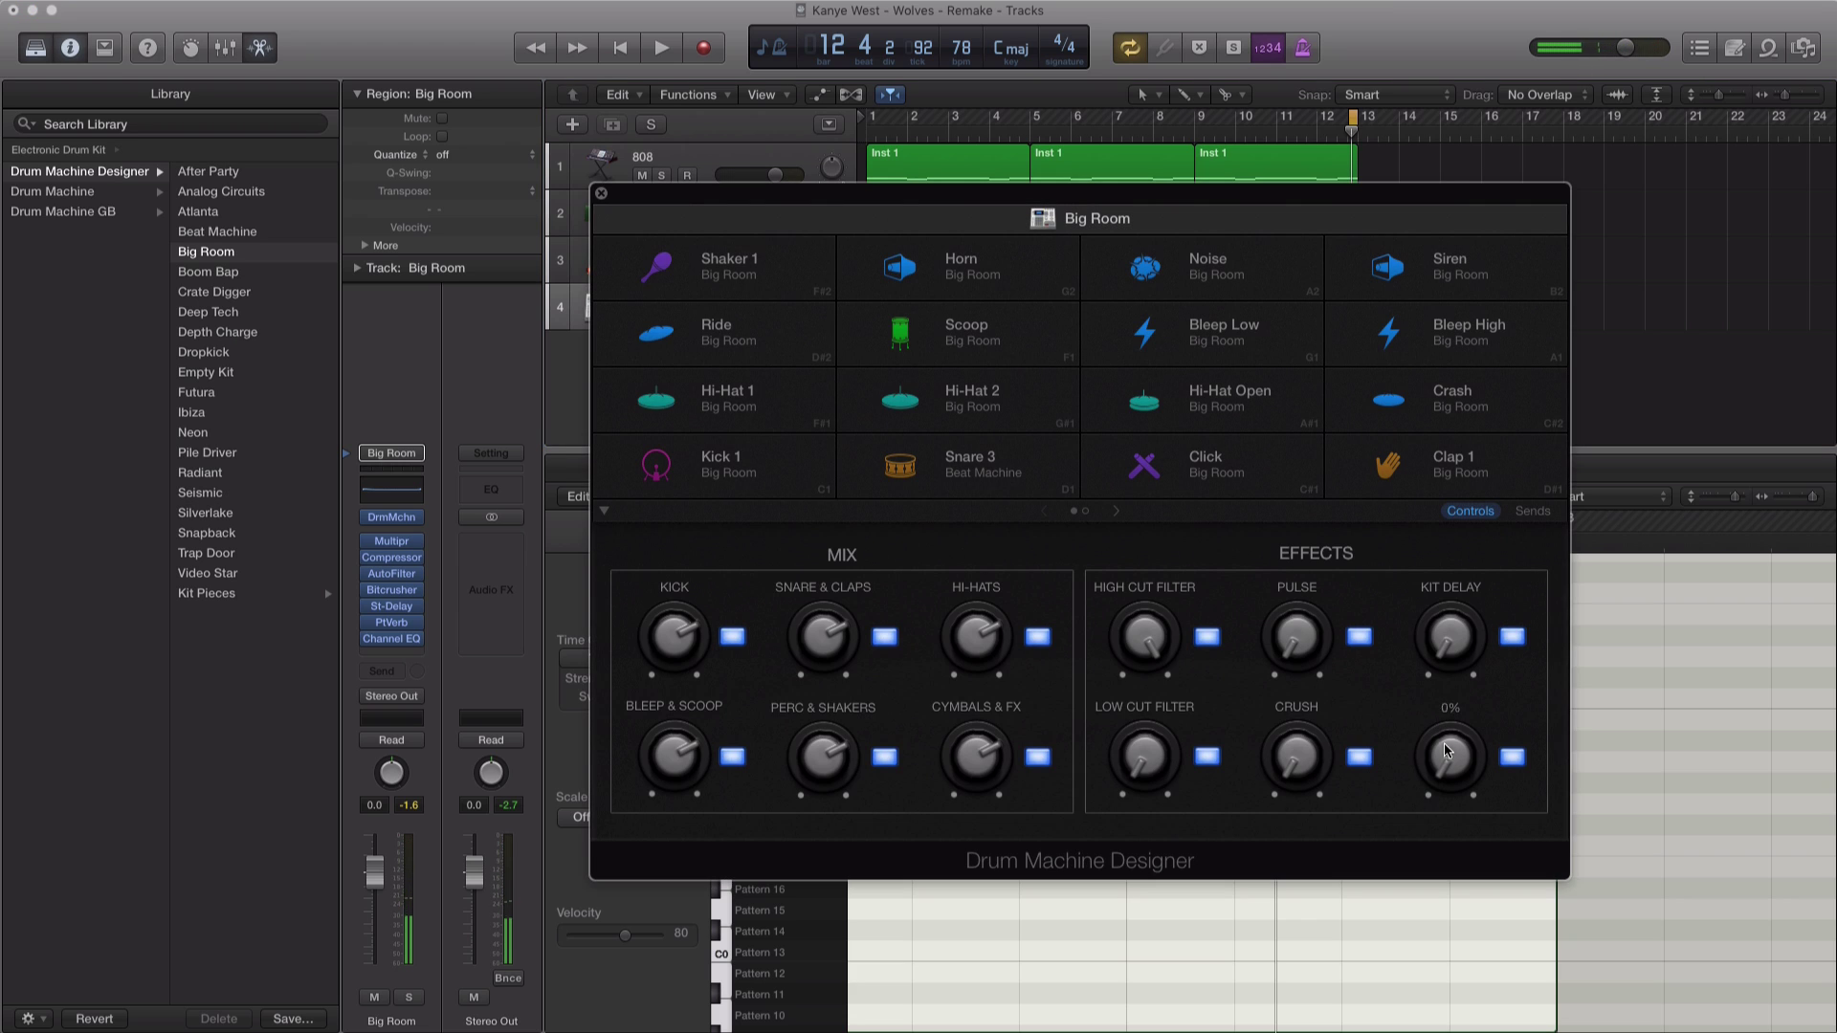
scroll(1450, 746, up, 5)
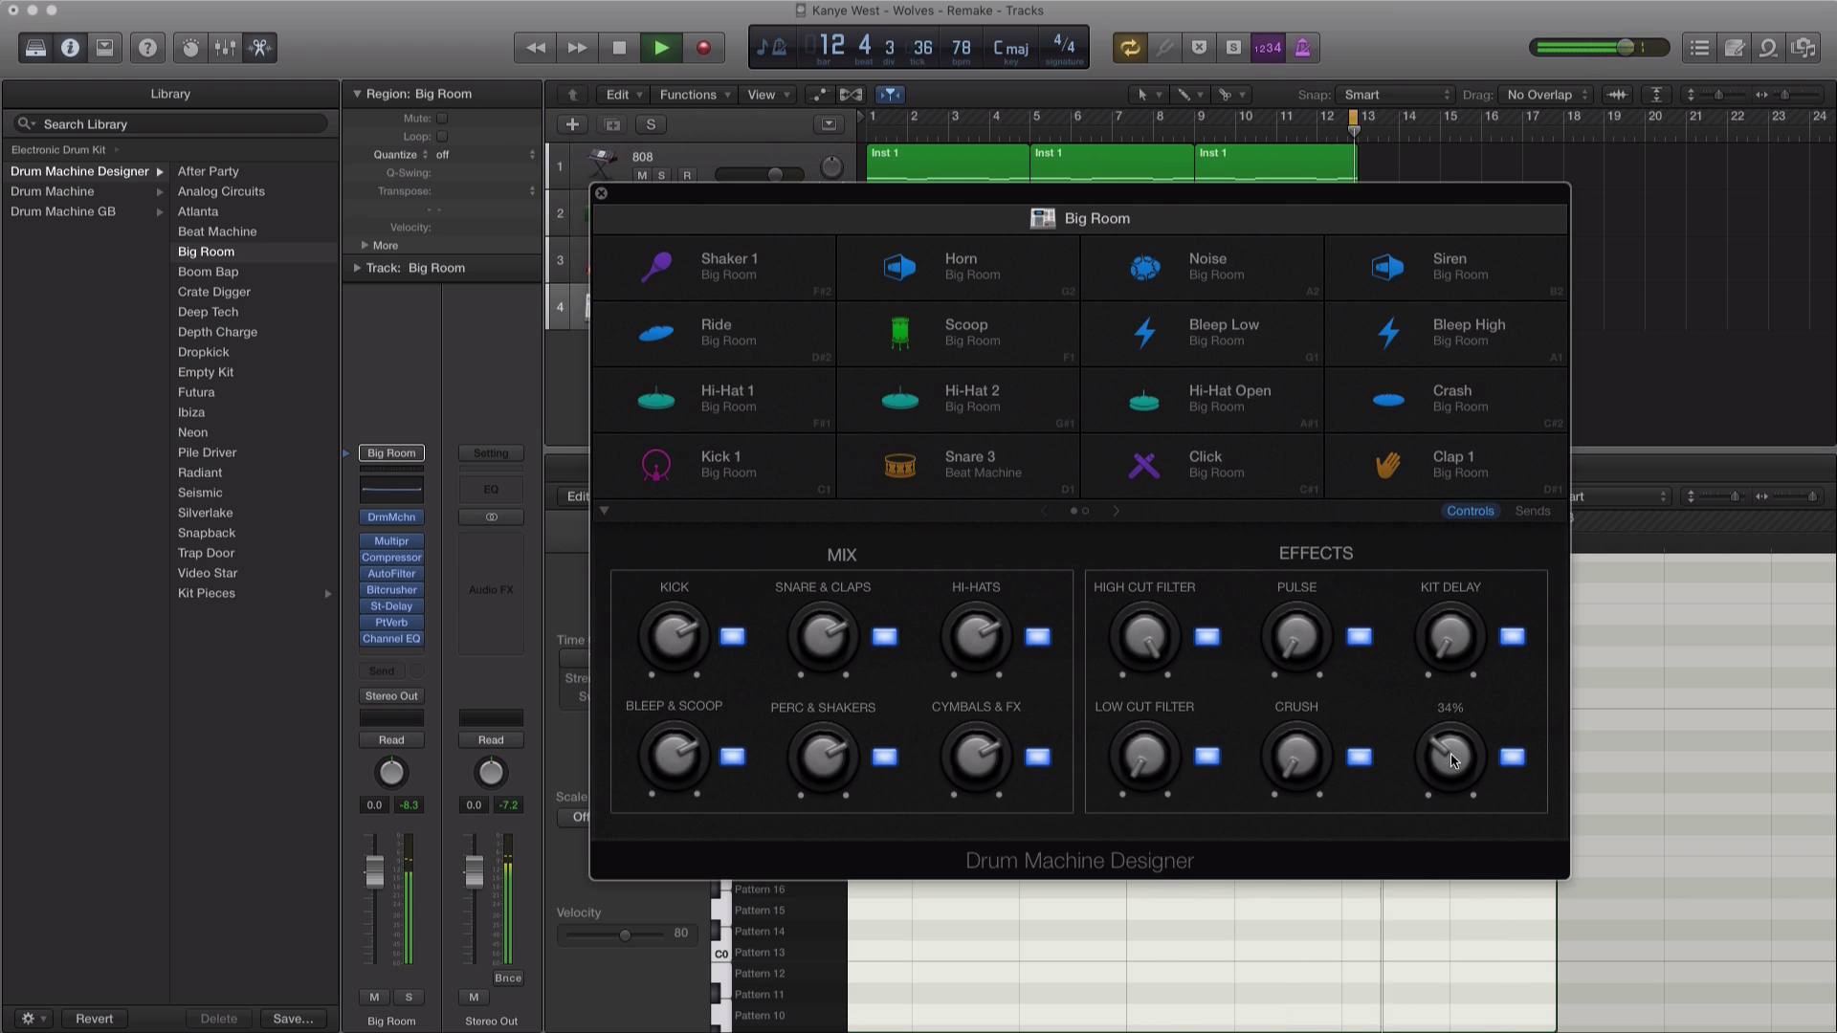
click(602, 197)
Step: Set the cycle range to bars 11 and 12 and play it with all tracks
drag(1208, 124, 1340, 125)
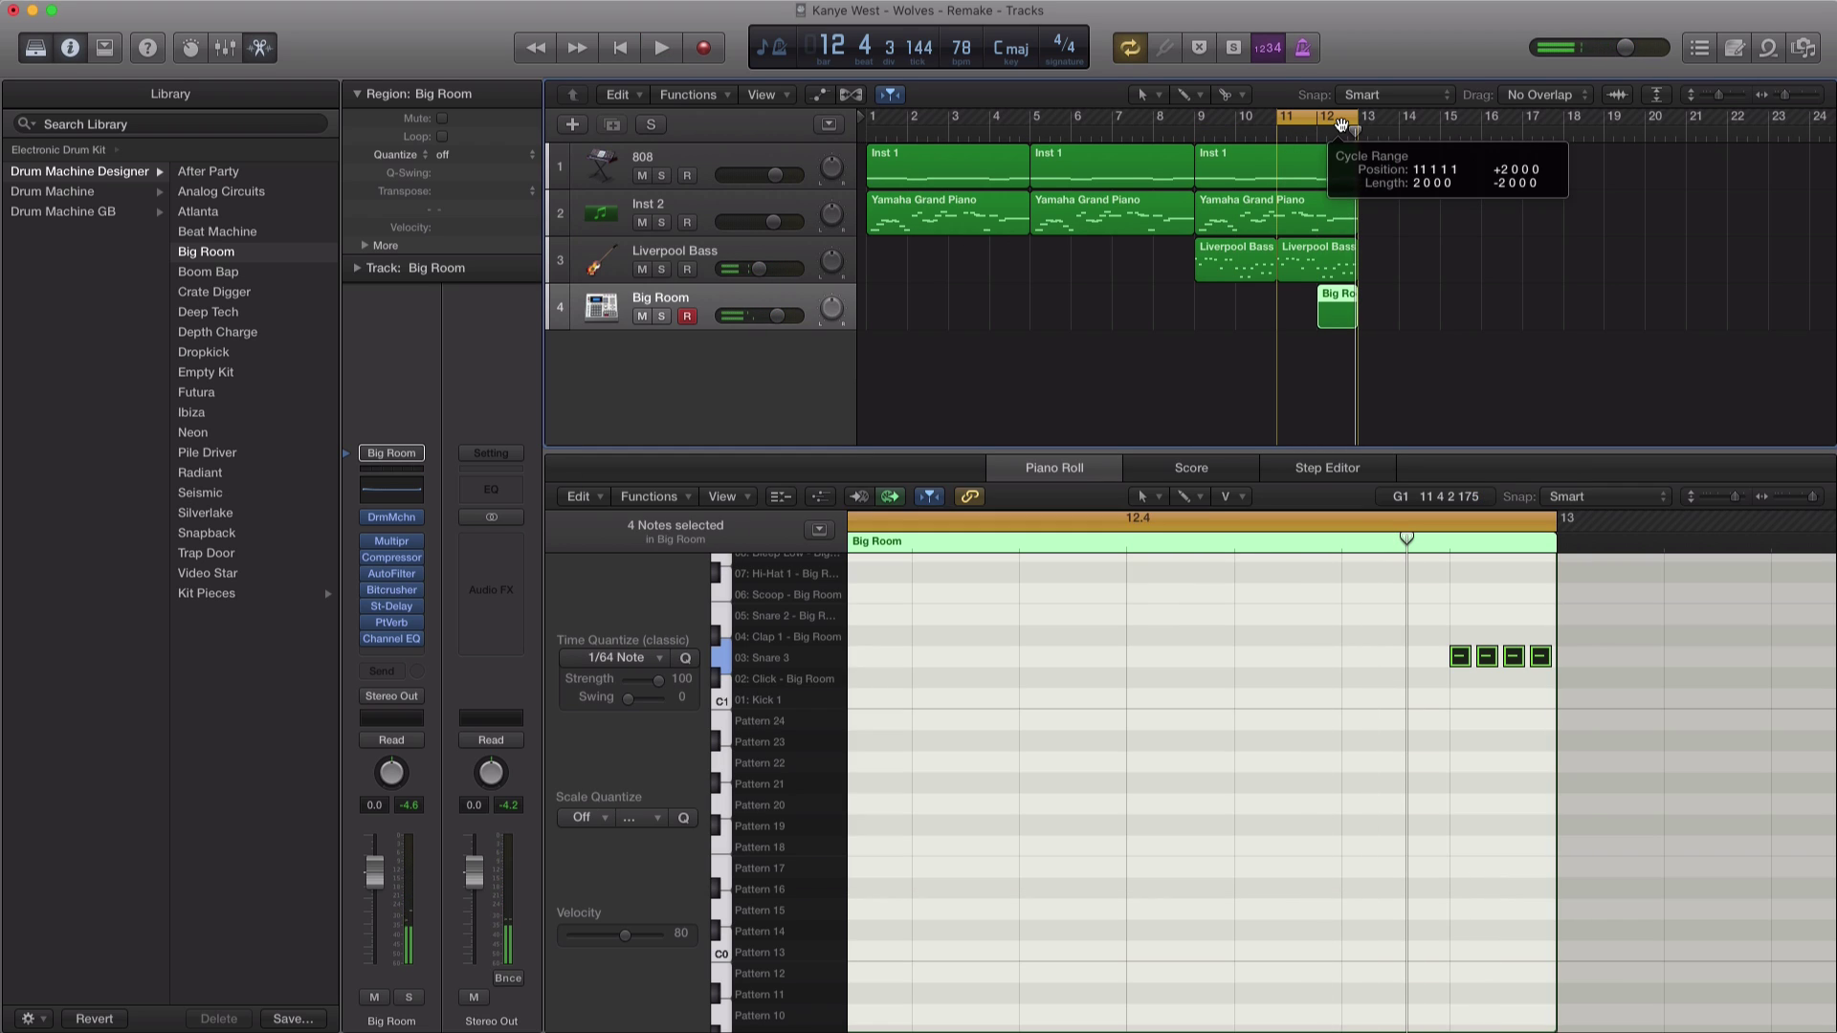
key(space)
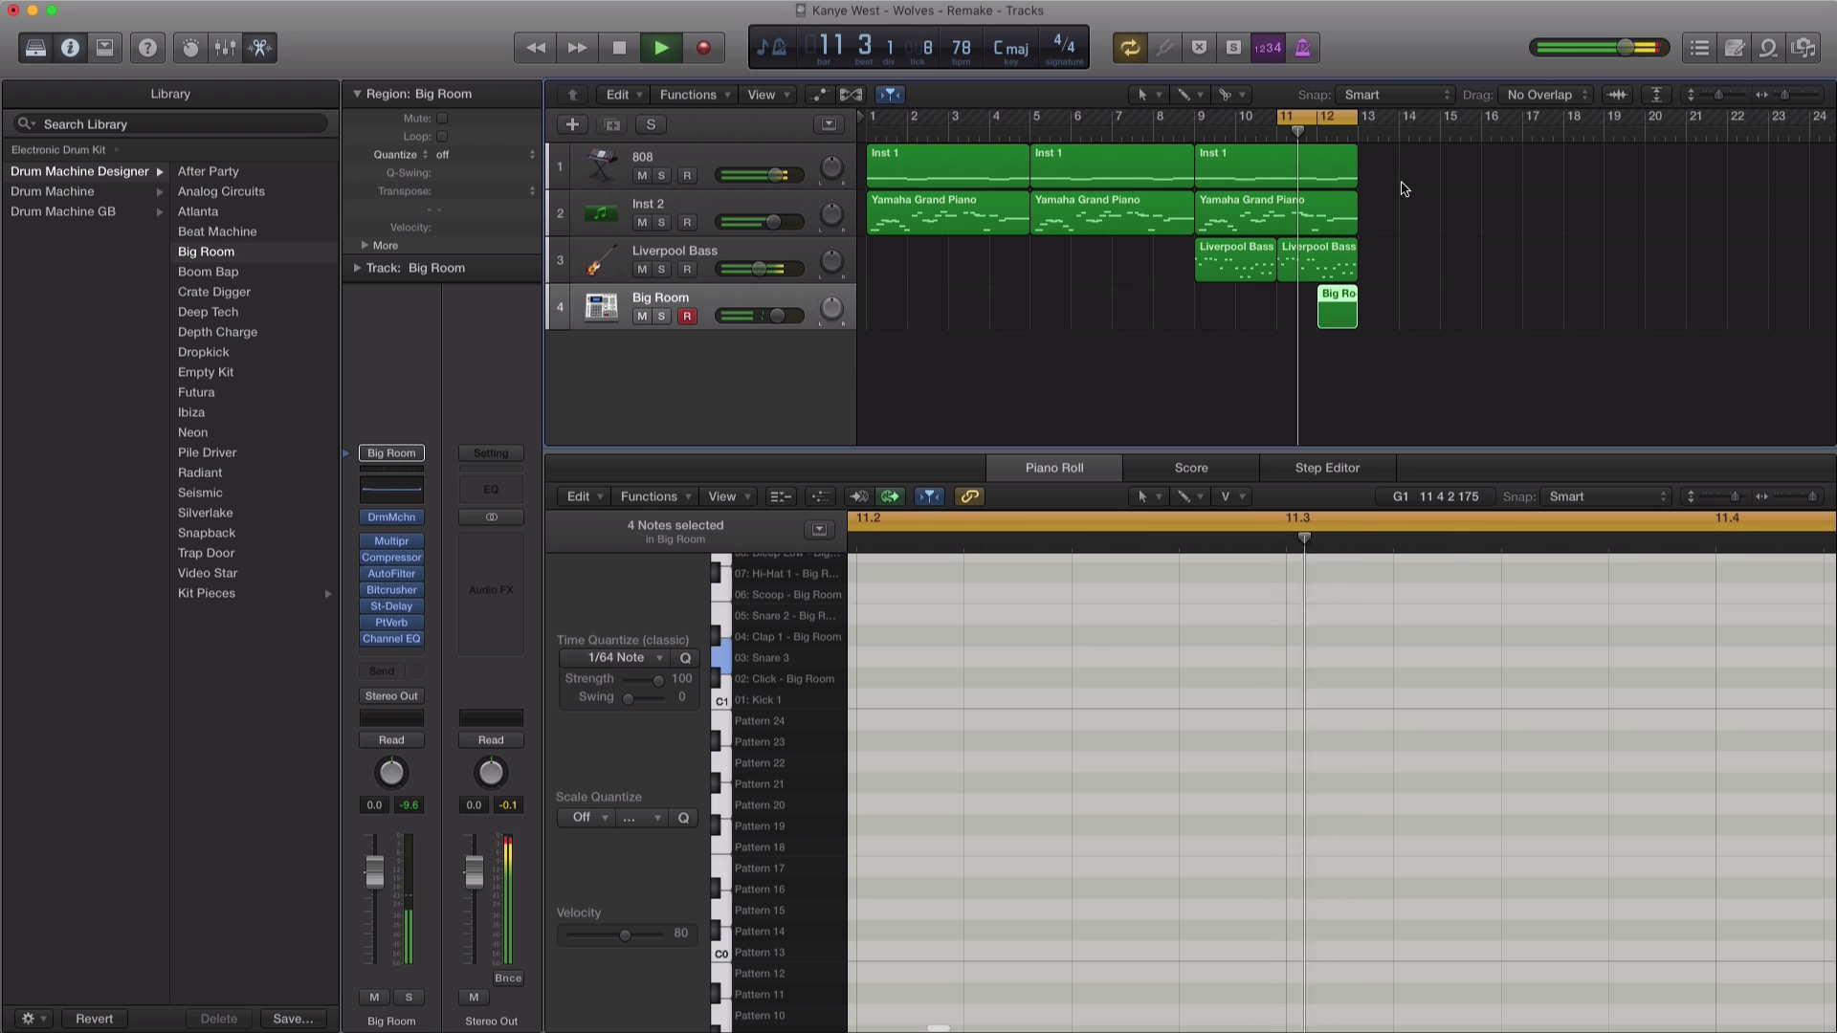
key(space)
Step: Duplicate the 808, Inst 2 and Liverpool Bass regions into cycled bars 13–16 and copy the Big Room region to bar 14
drag(1392, 320, 1521, 122)
click(1508, 347)
drag(1495, 319, 1424, 323)
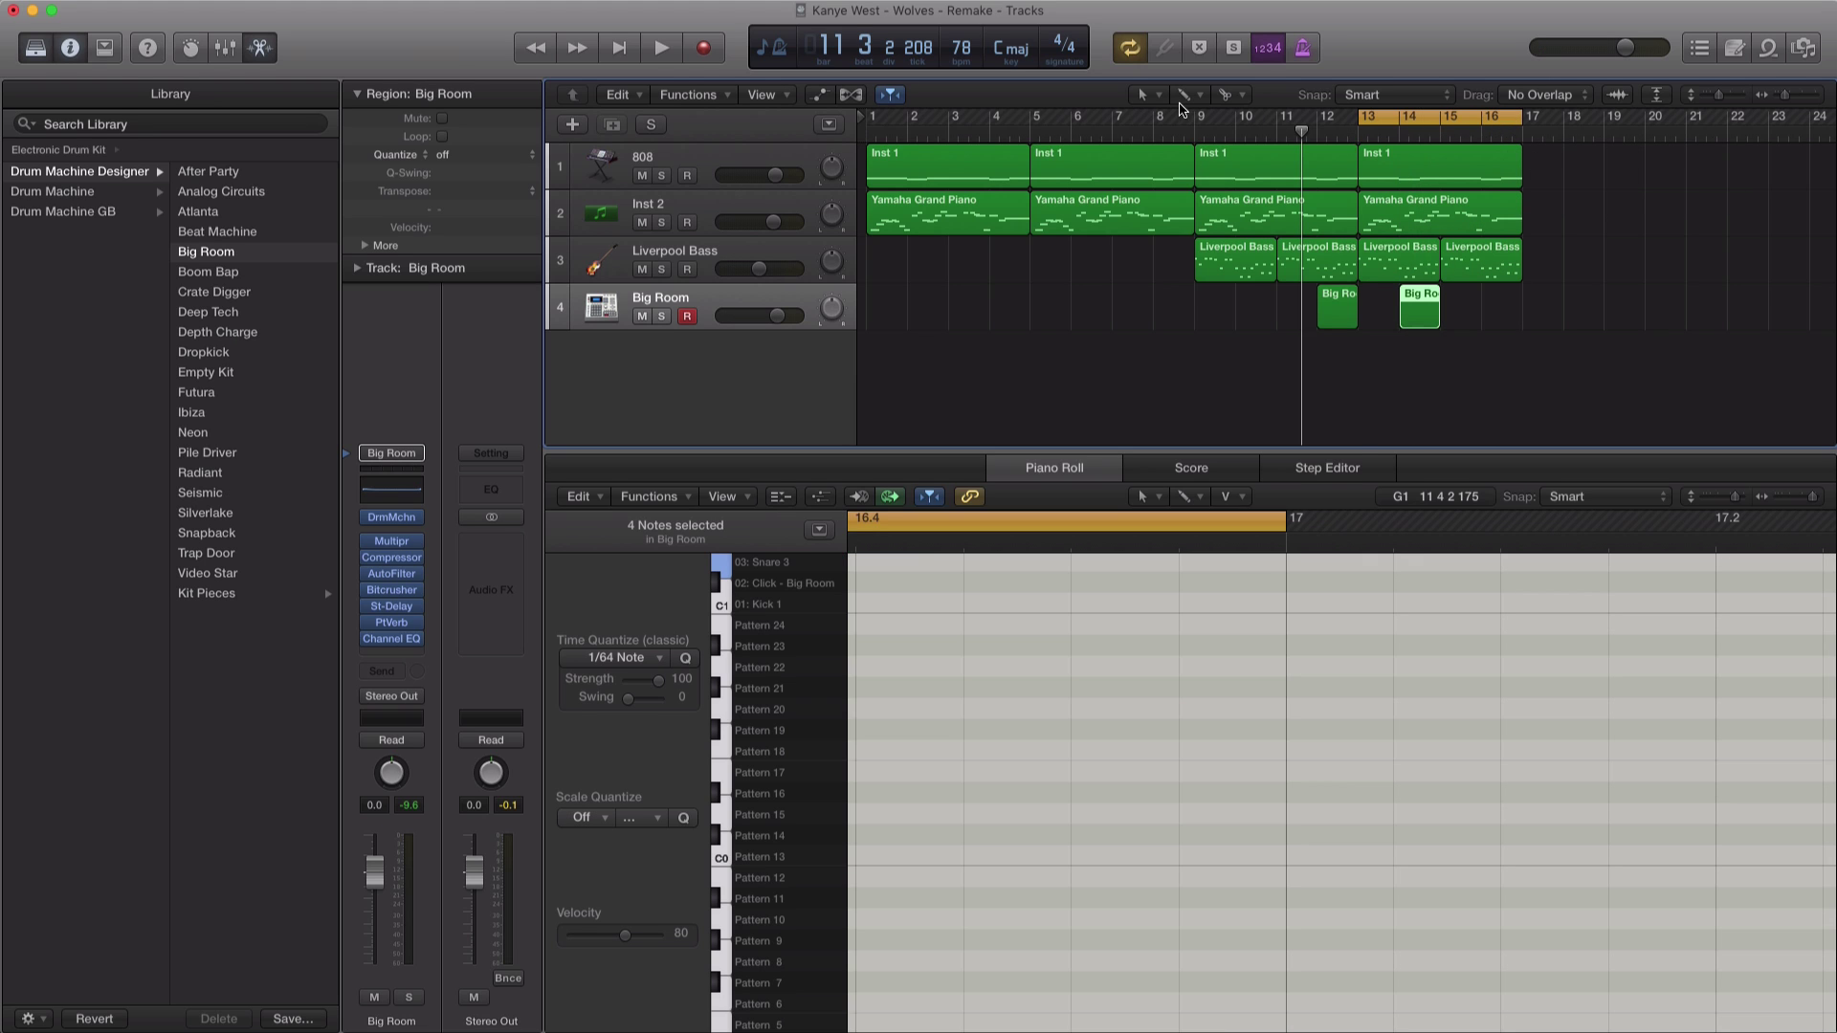
Step: Create an empty Big Room region with the Pencil tool spanning bars 15 and 16, then play it in context
click(1184, 95)
click(1217, 150)
super+click(1470, 321)
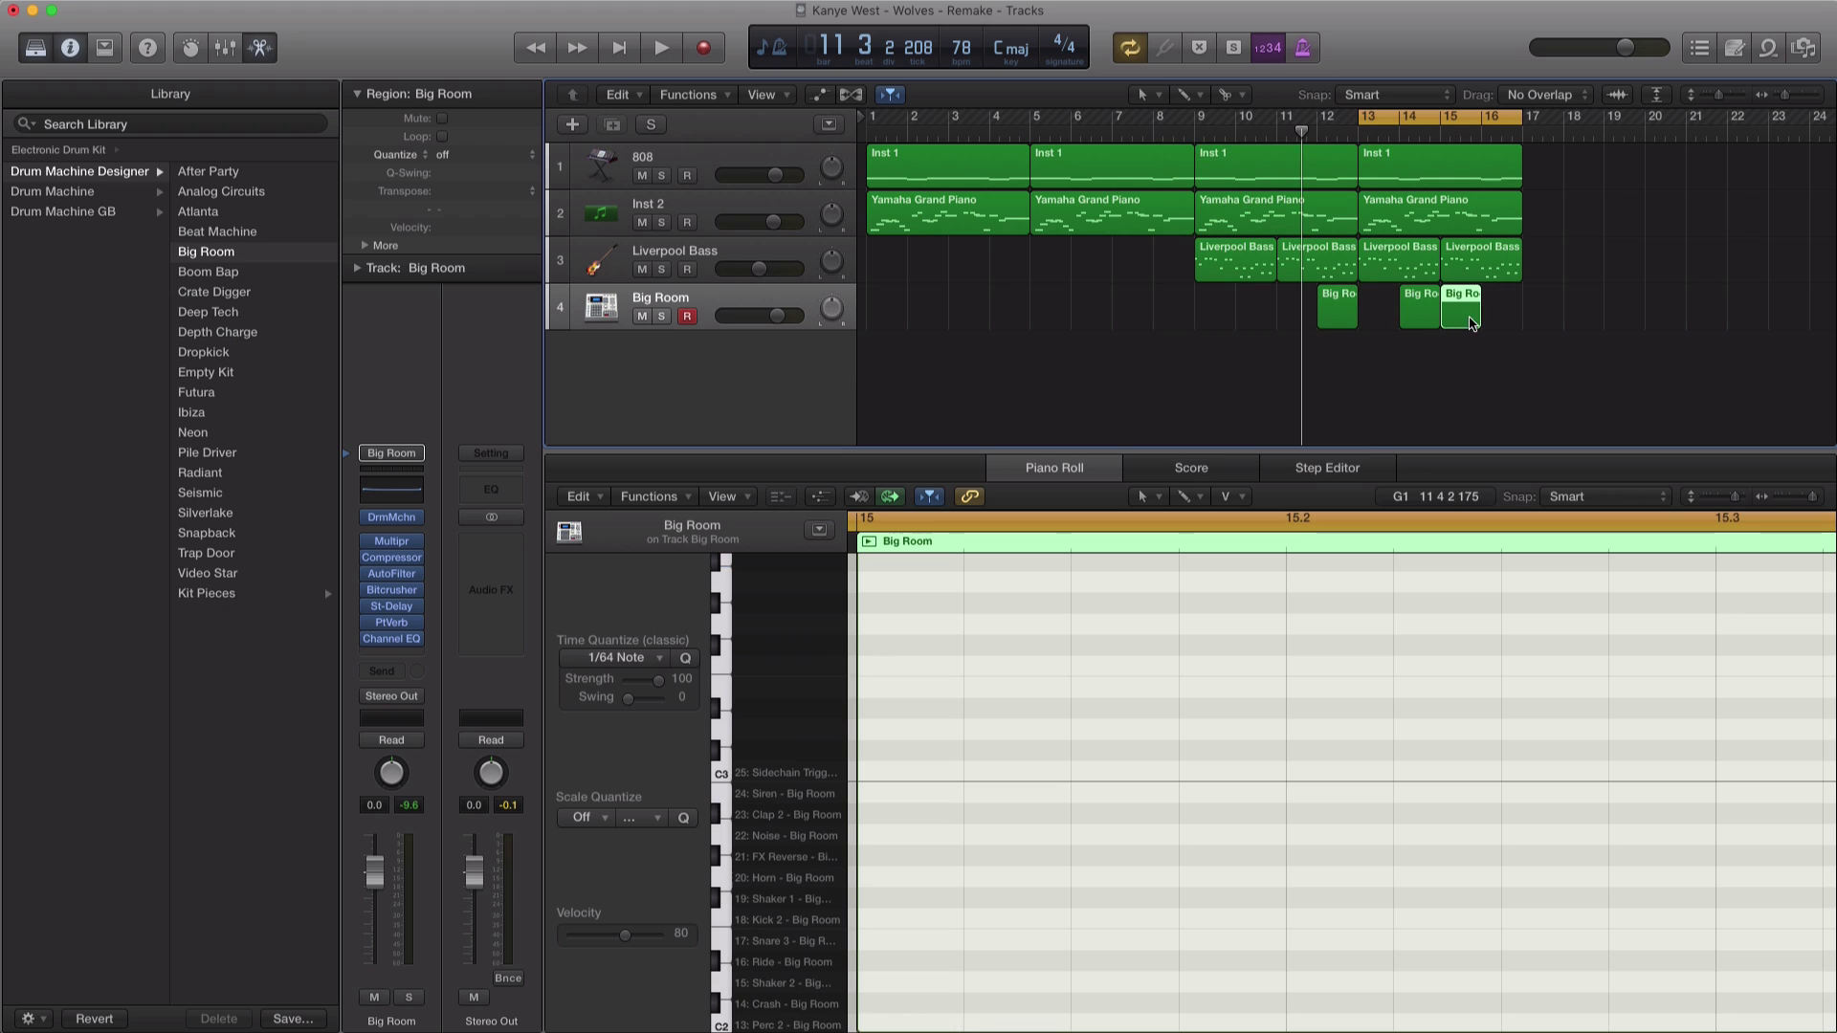
drag(1476, 321, 1522, 322)
key(space)
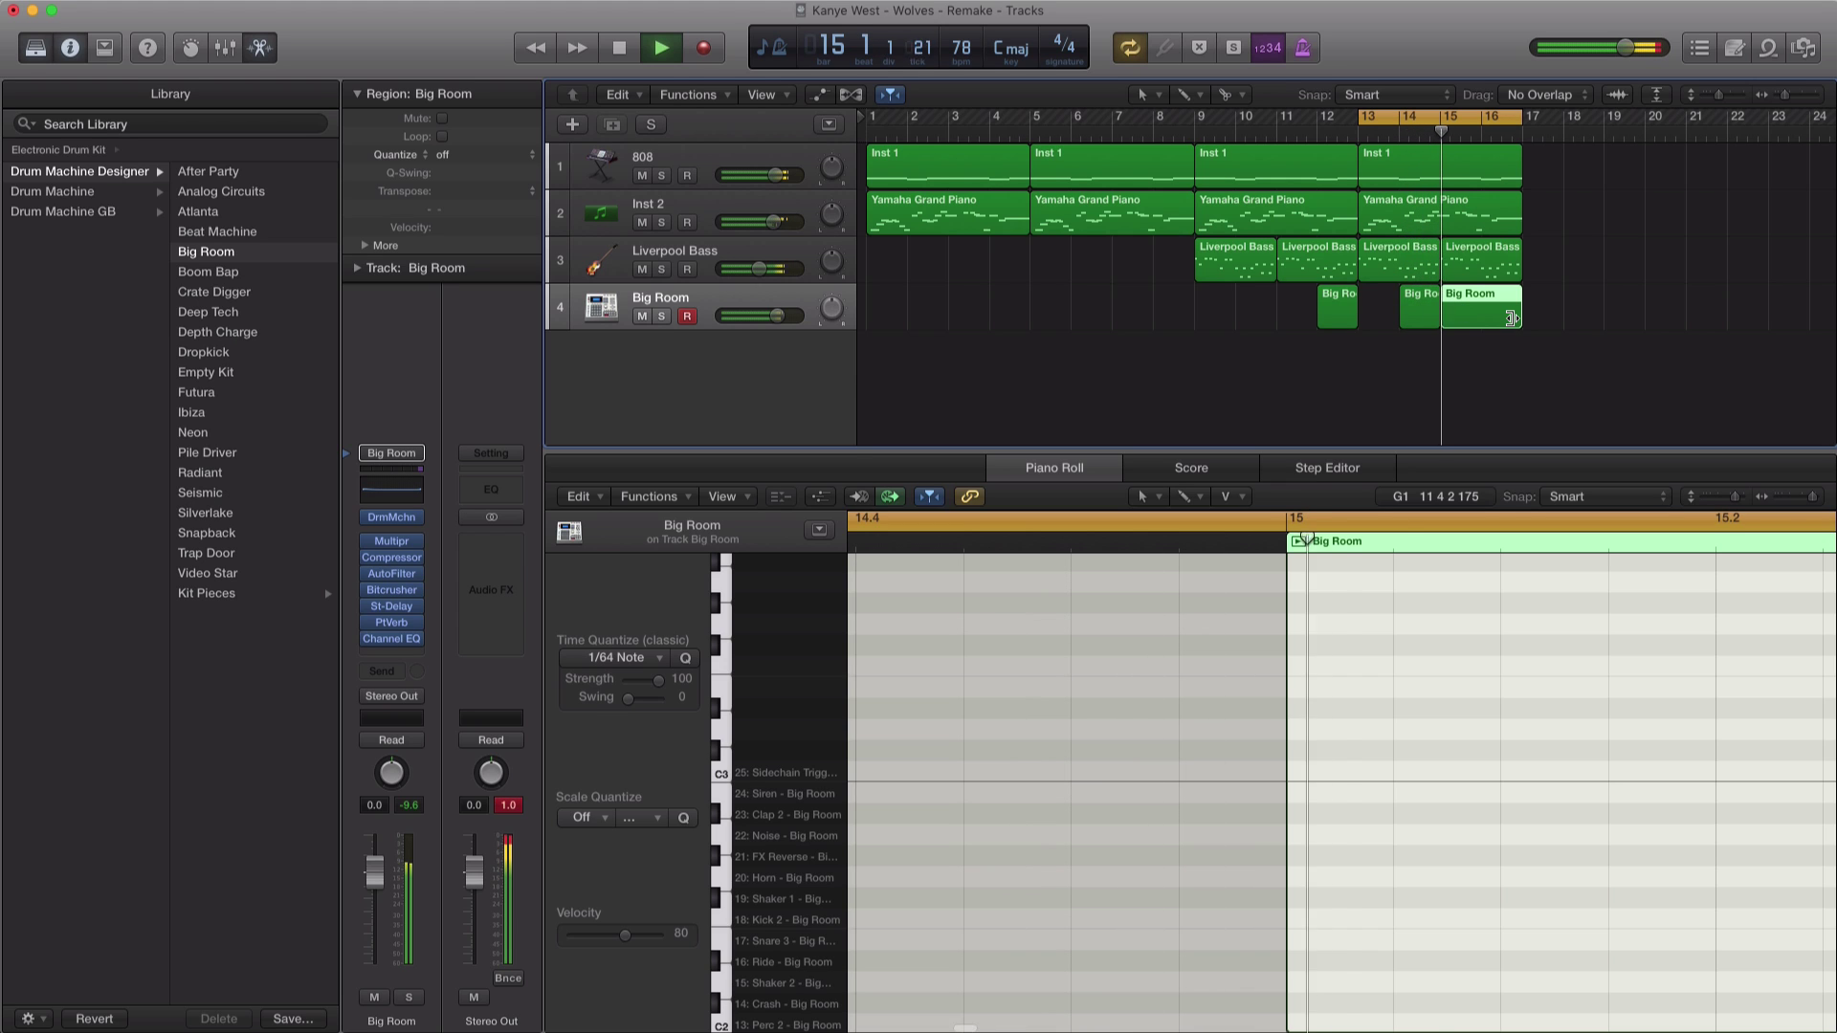
key(space)
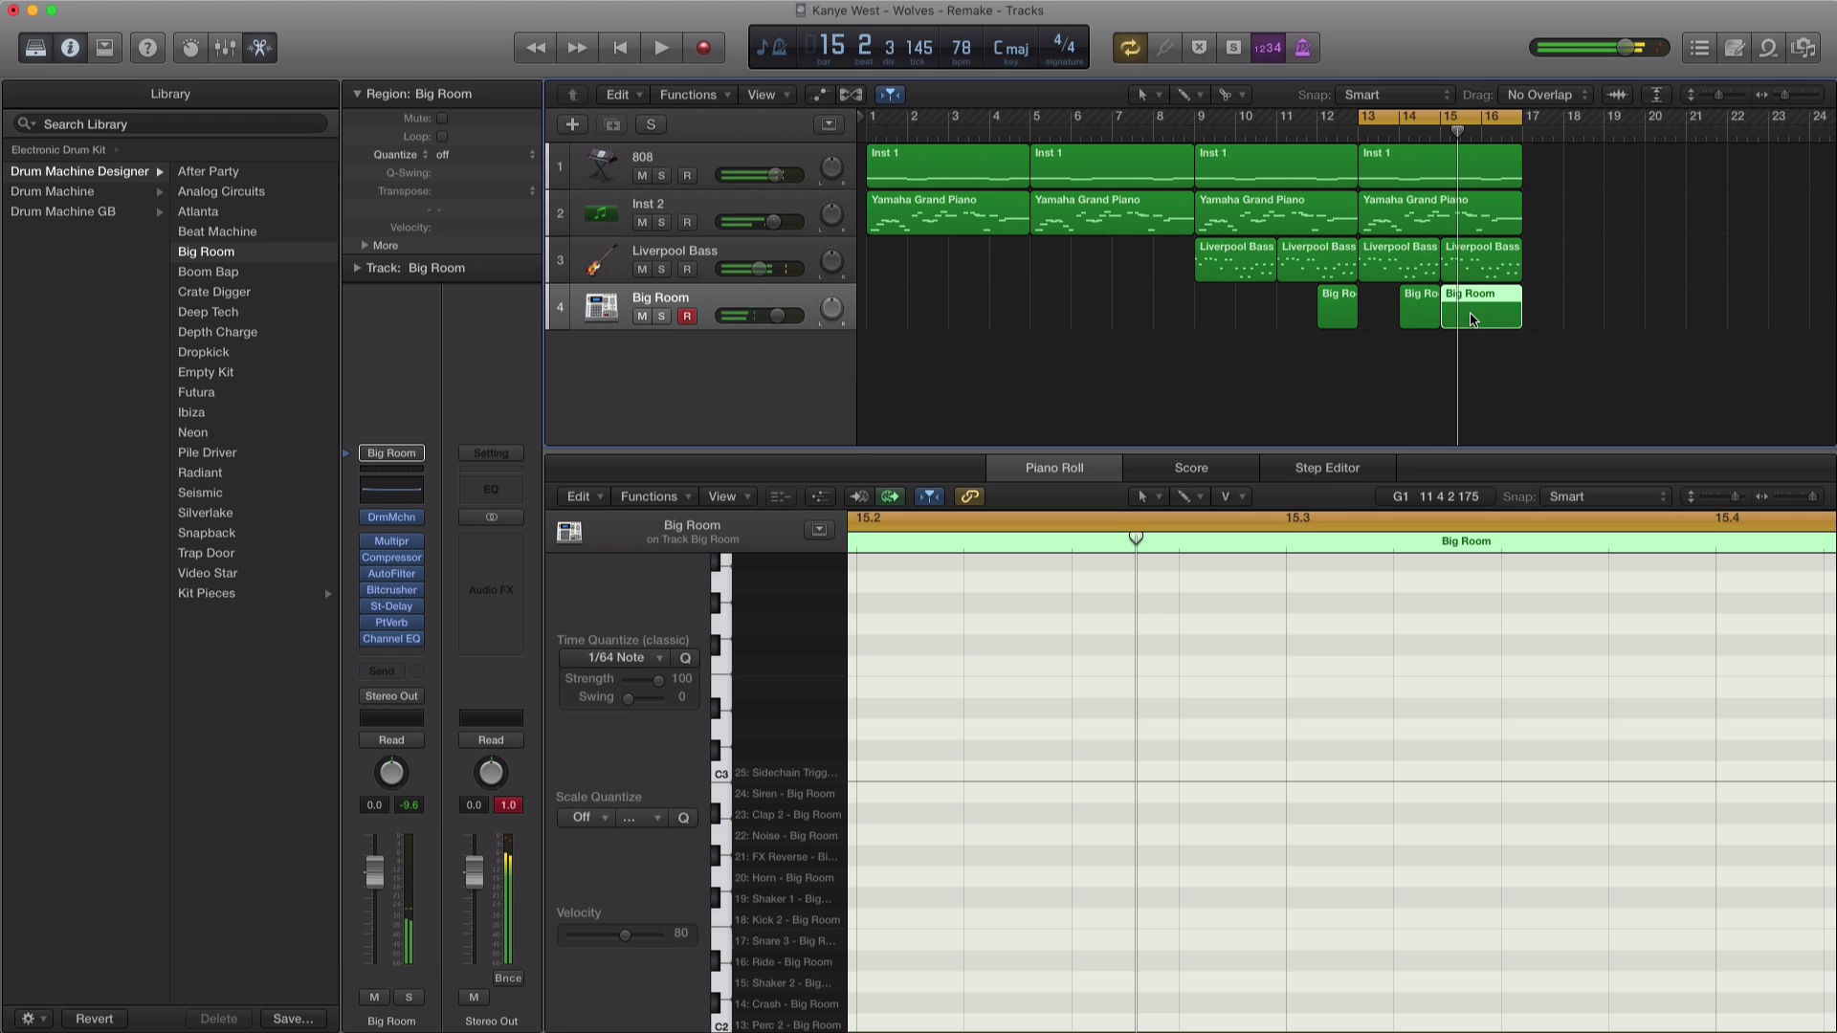
Step: Draw a Snare 3 note on D1 at the start of bar 15 and lengthen it
scroll(1196, 686, down, 10)
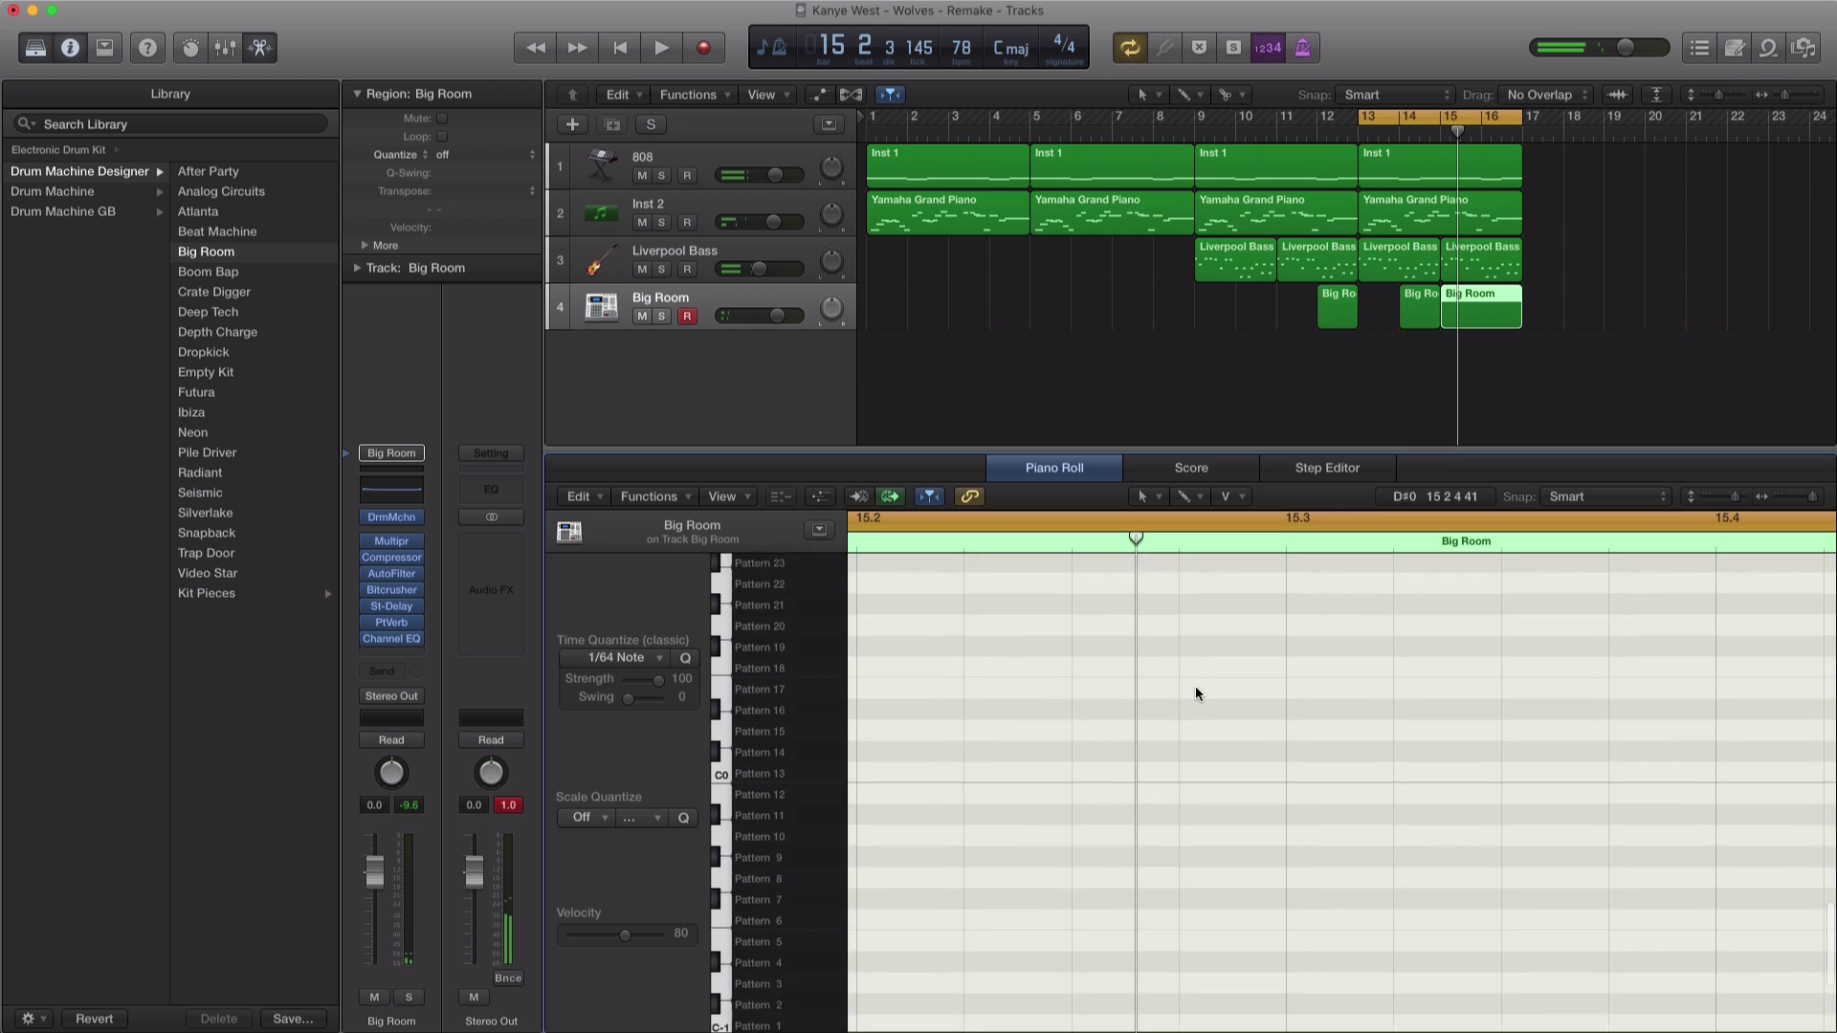
scroll(1196, 686, up, 10)
scroll(1198, 688, down, 5)
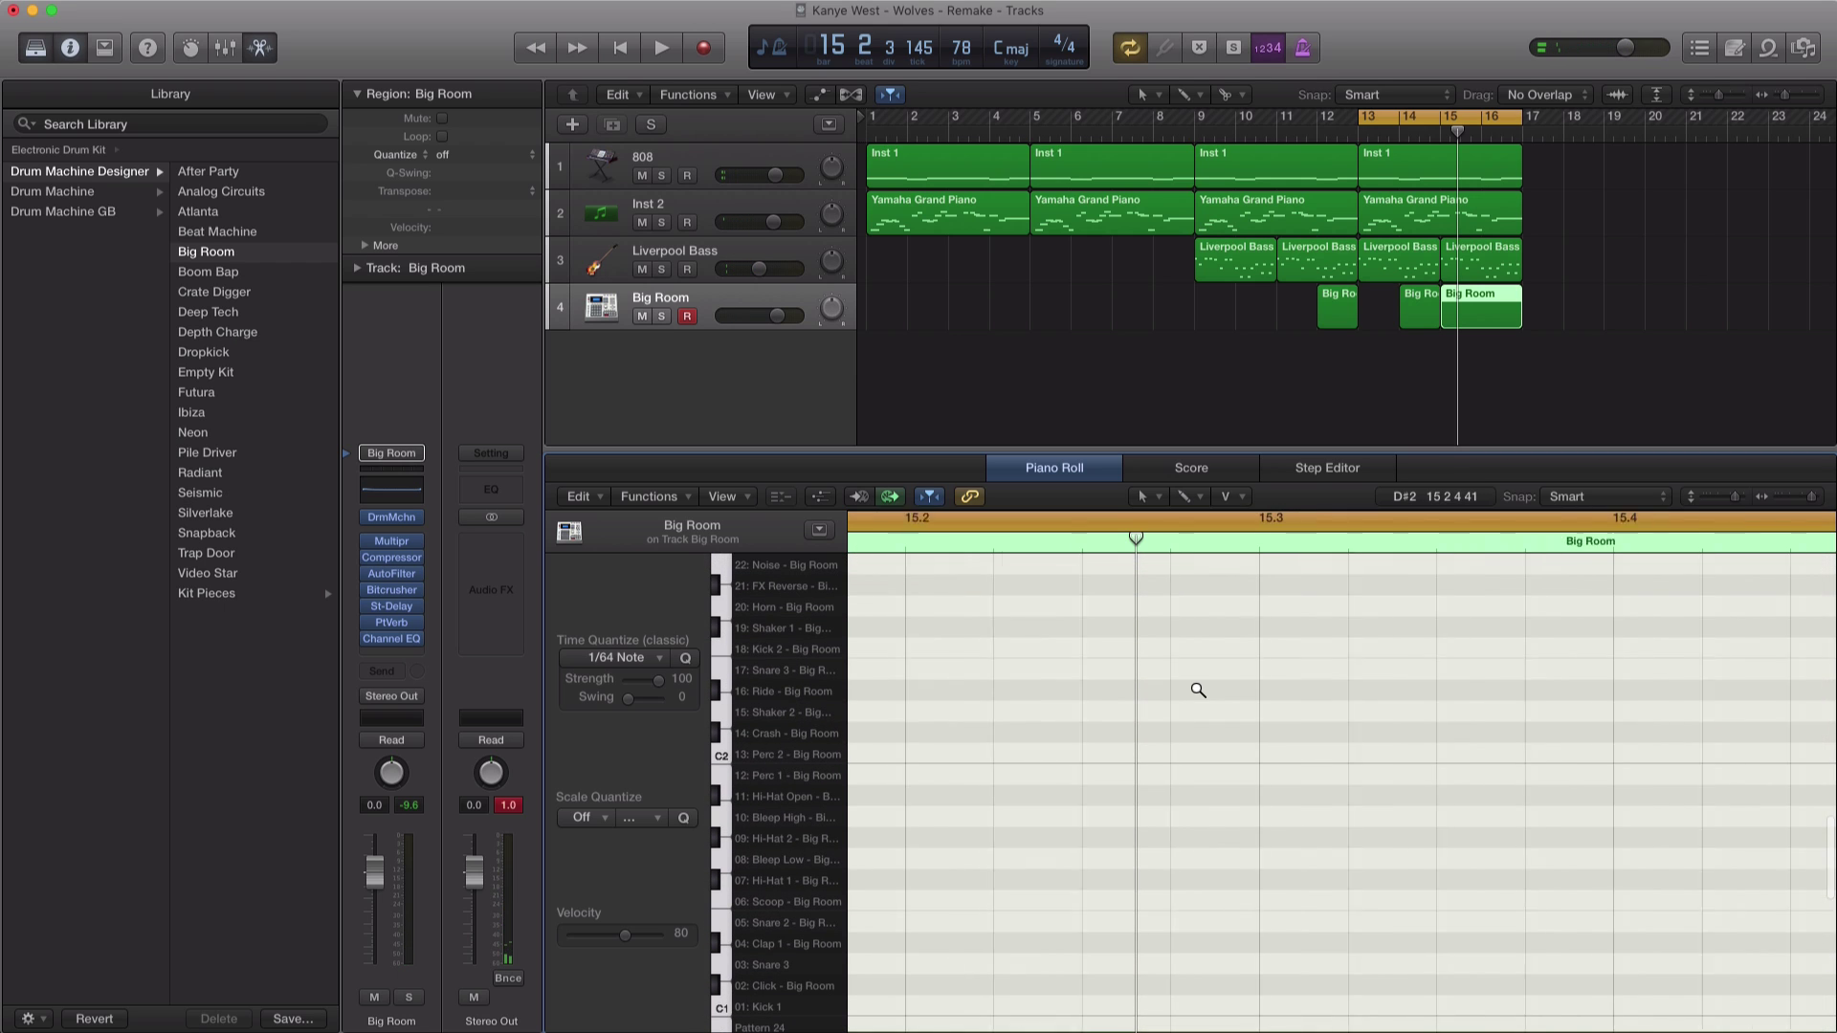
scroll(1198, 690, left, 5)
scroll(1191, 696, down, 3)
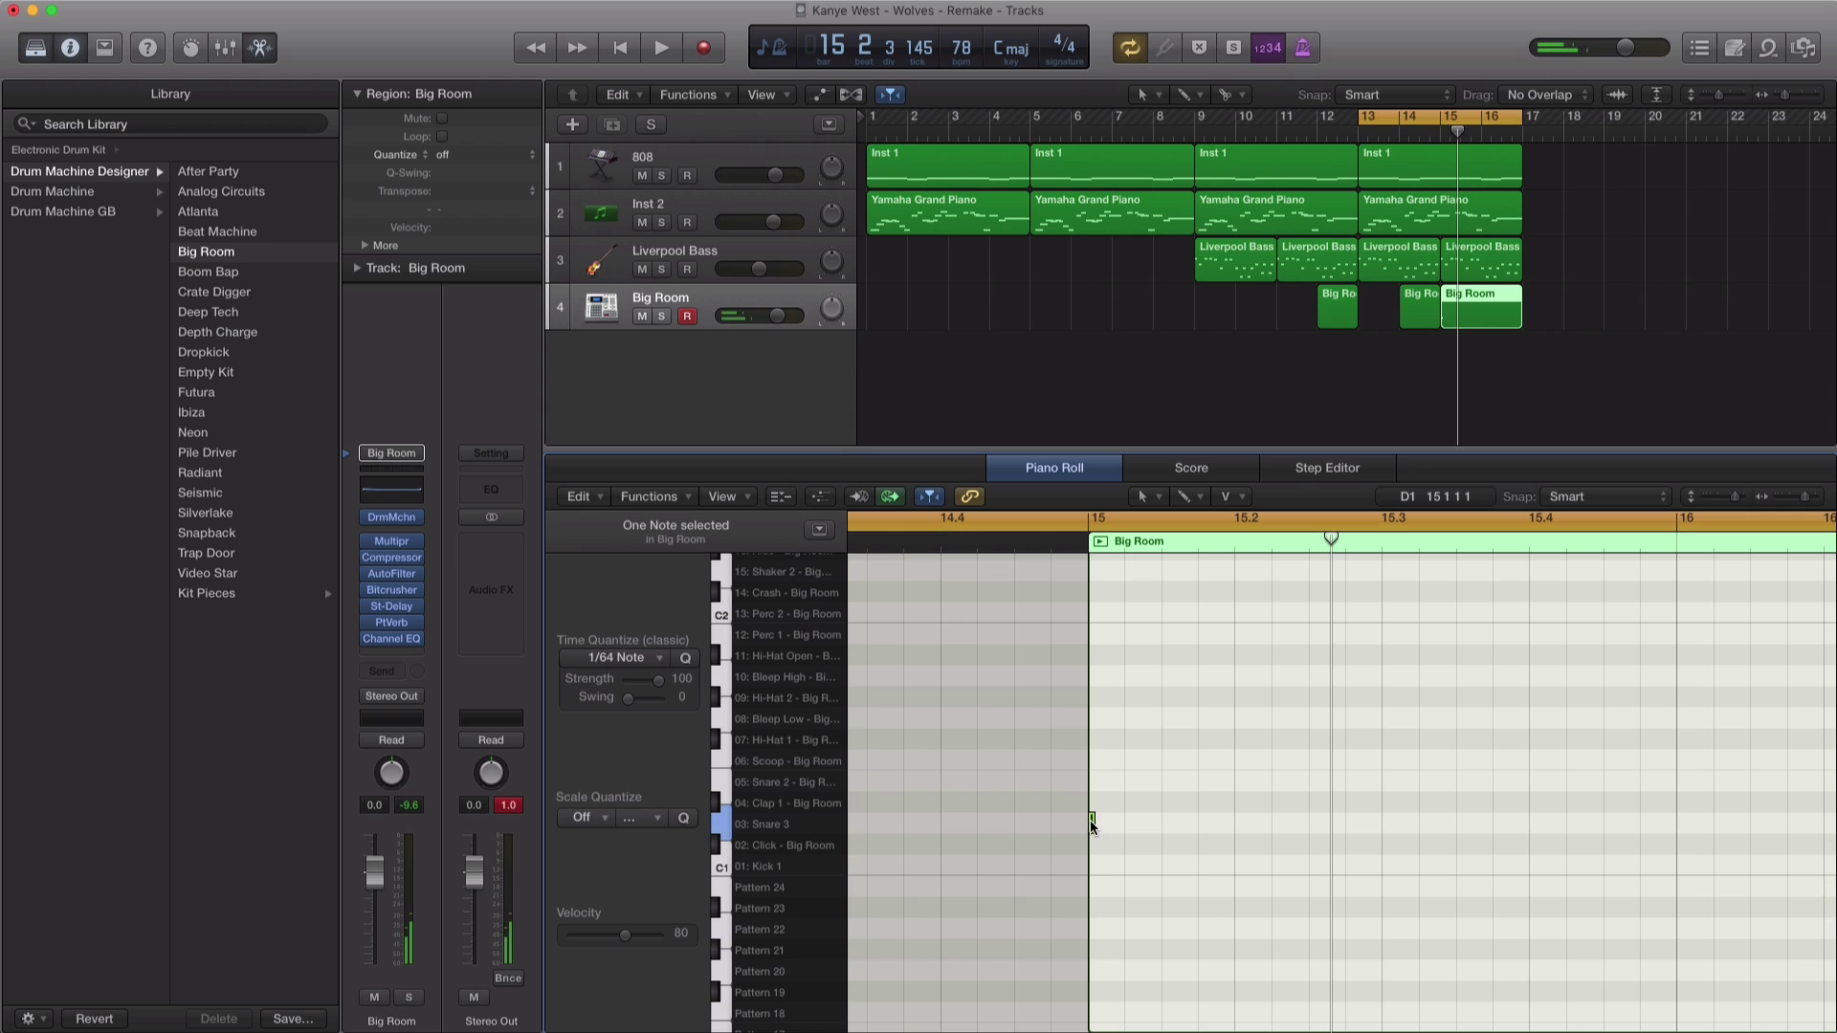
drag(1091, 823, 1112, 825)
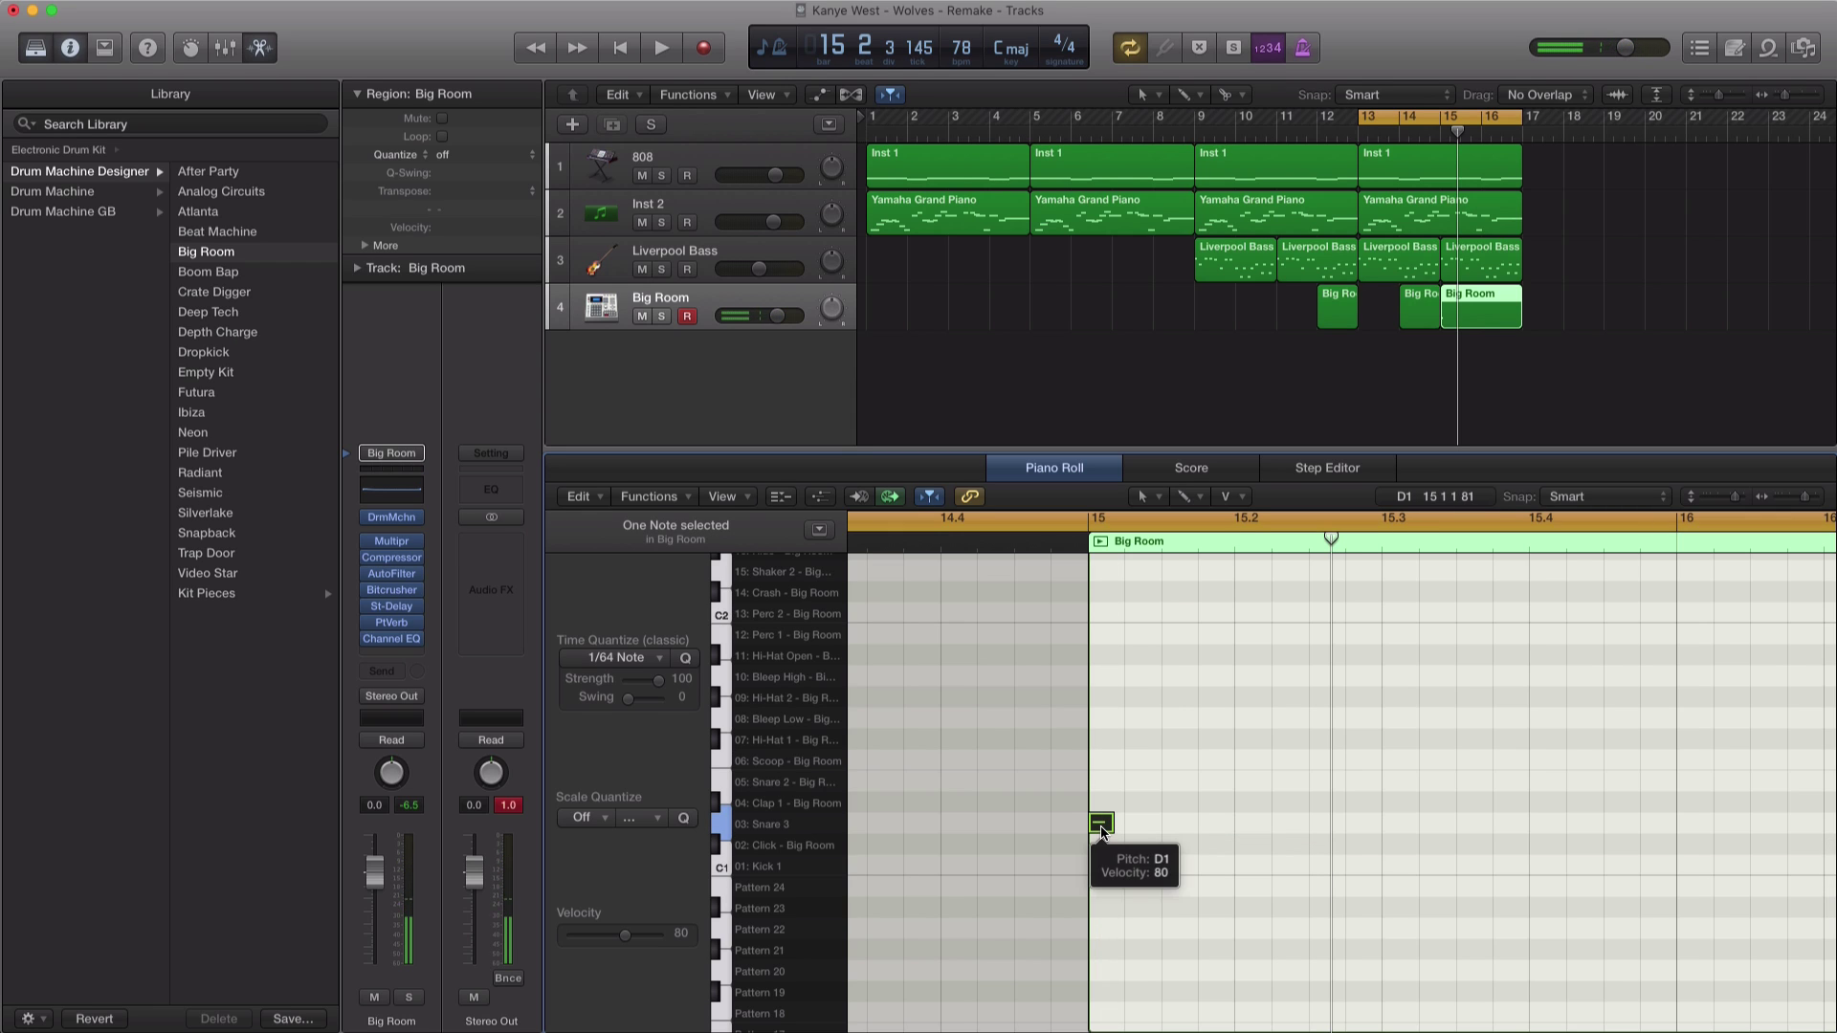
Step: Set the cycle range to bars 15 and 16 and play the new snare hit
key(space)
click(1440, 125)
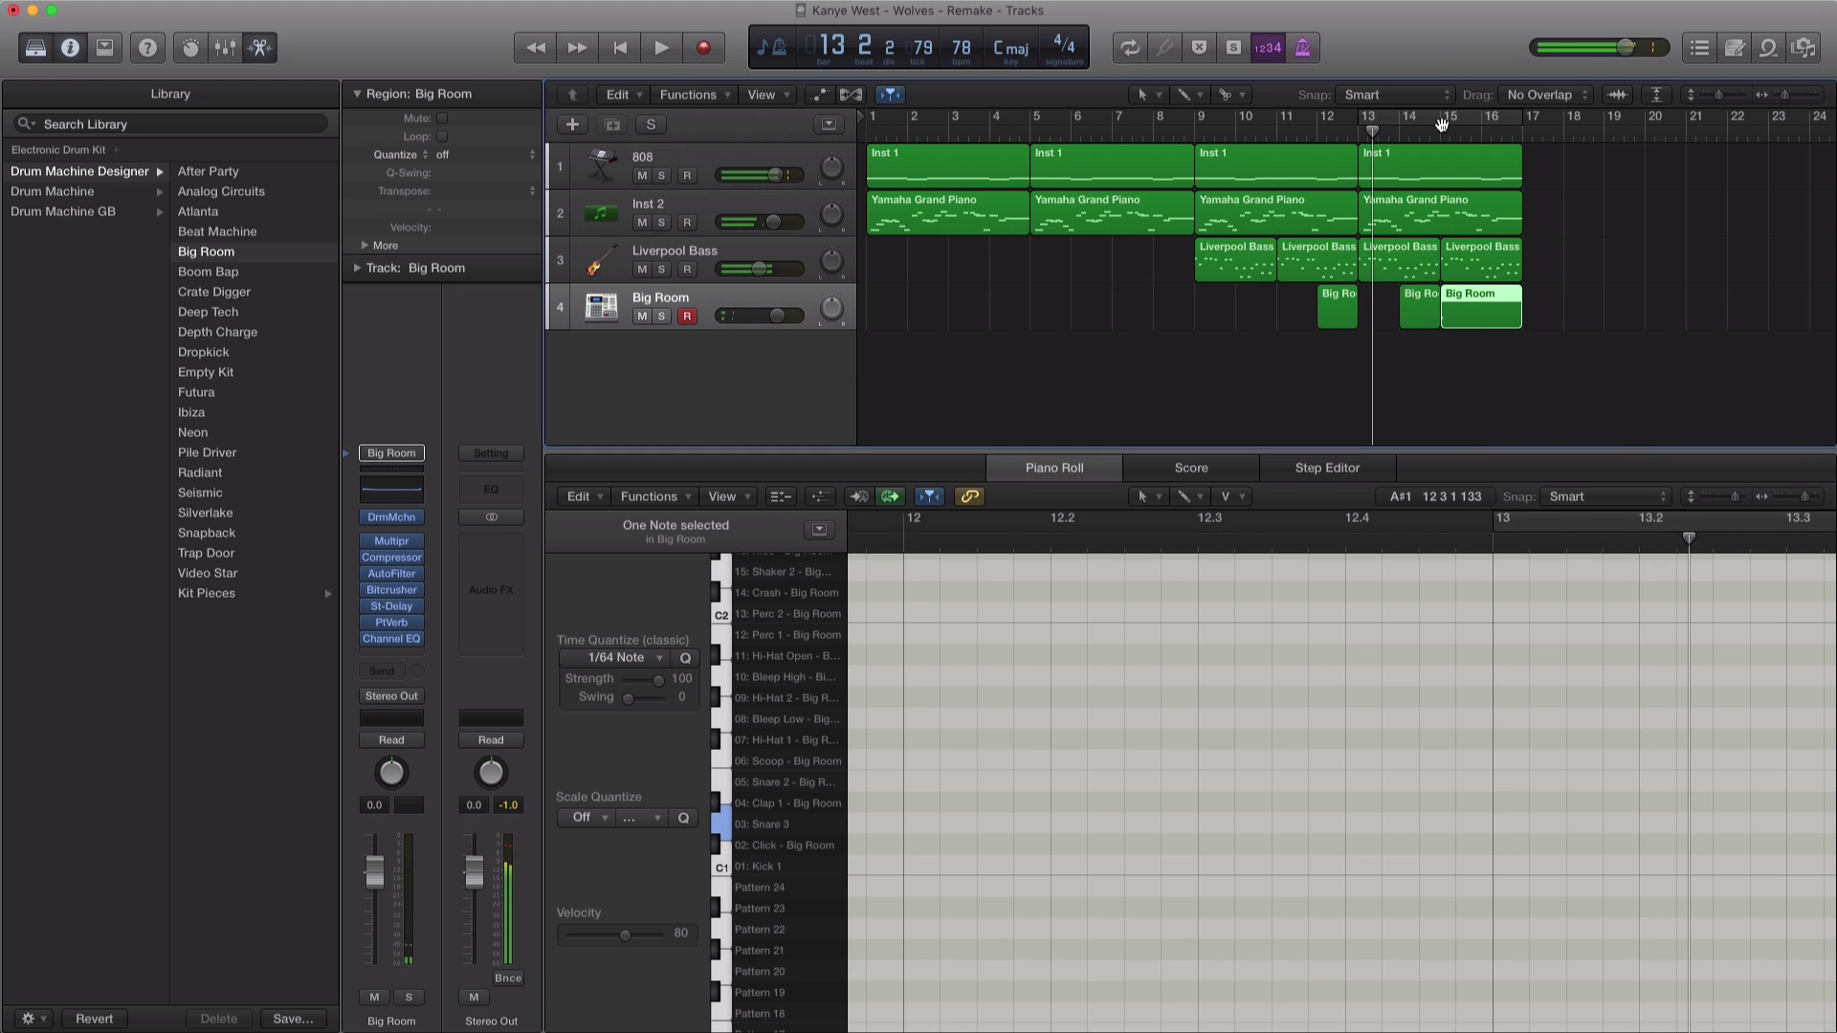
click(1441, 124)
key(space)
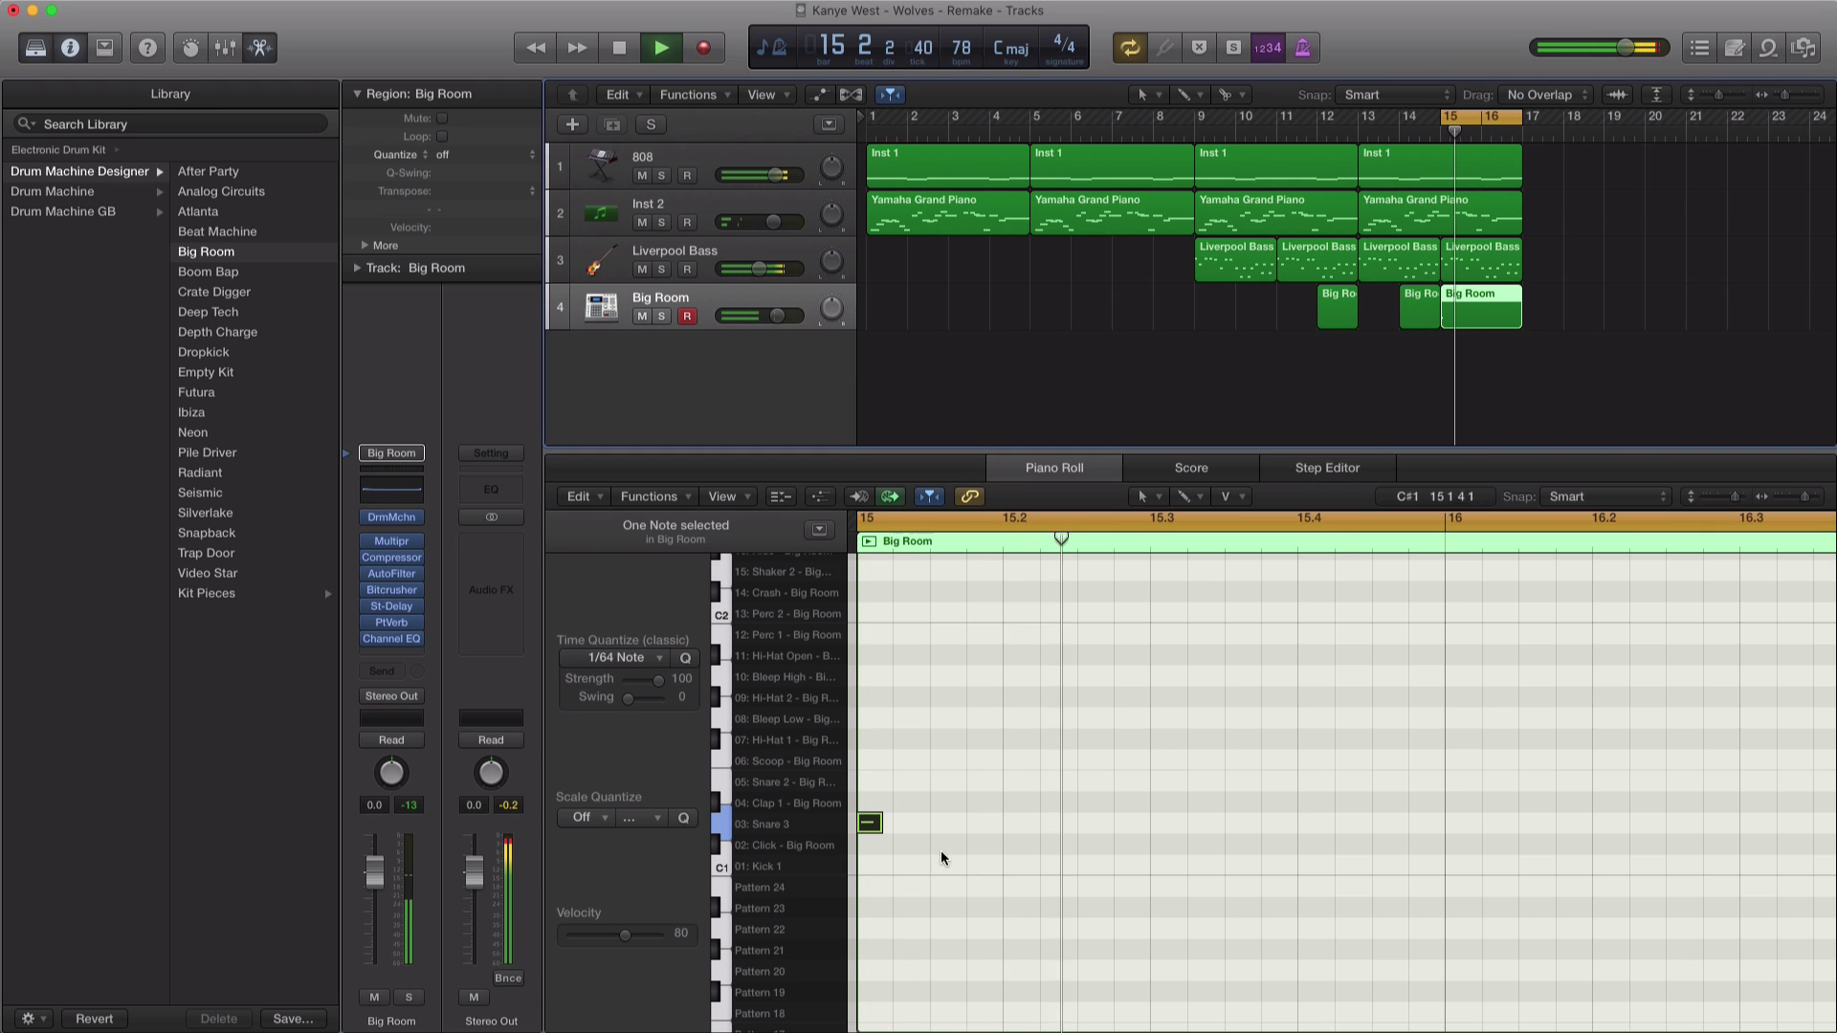
Step: Add Snare 3 notes at bar 16 and at 15.2, 15.2.3, 15.3 and 15.4, checking the rhythm in playback
key(space)
drag(870, 823, 1469, 830)
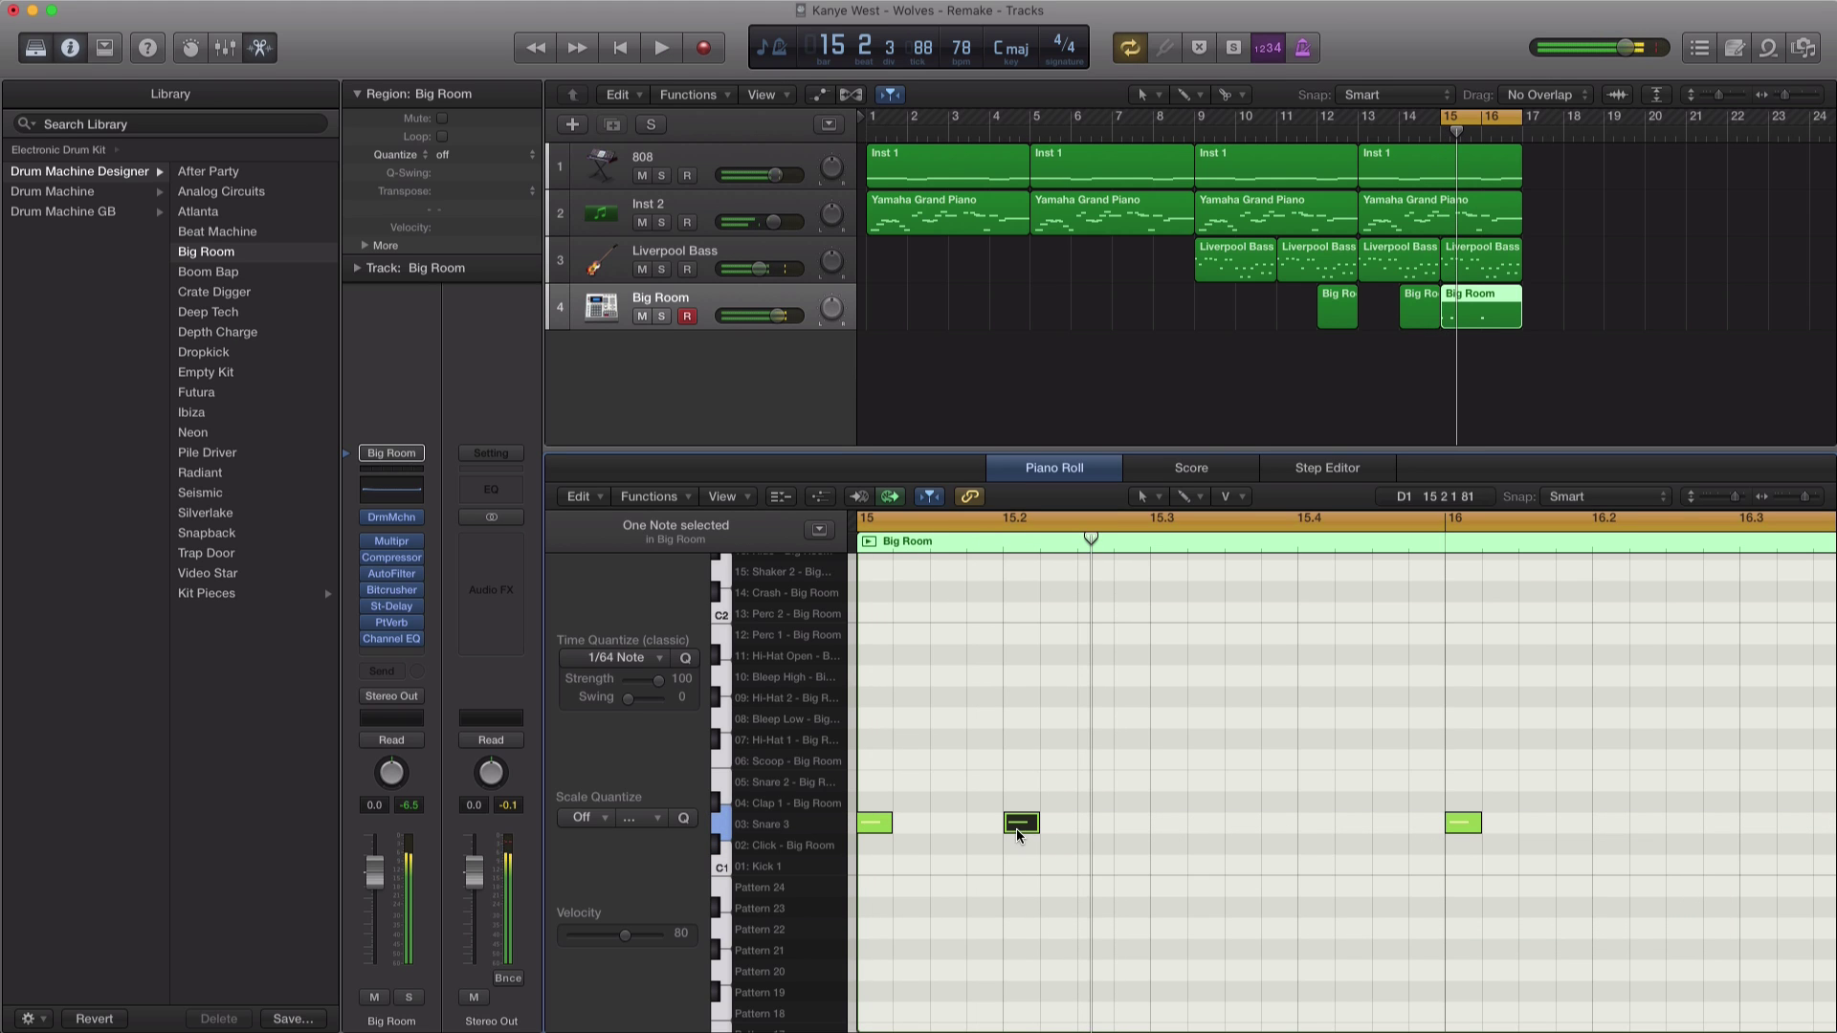
key(space)
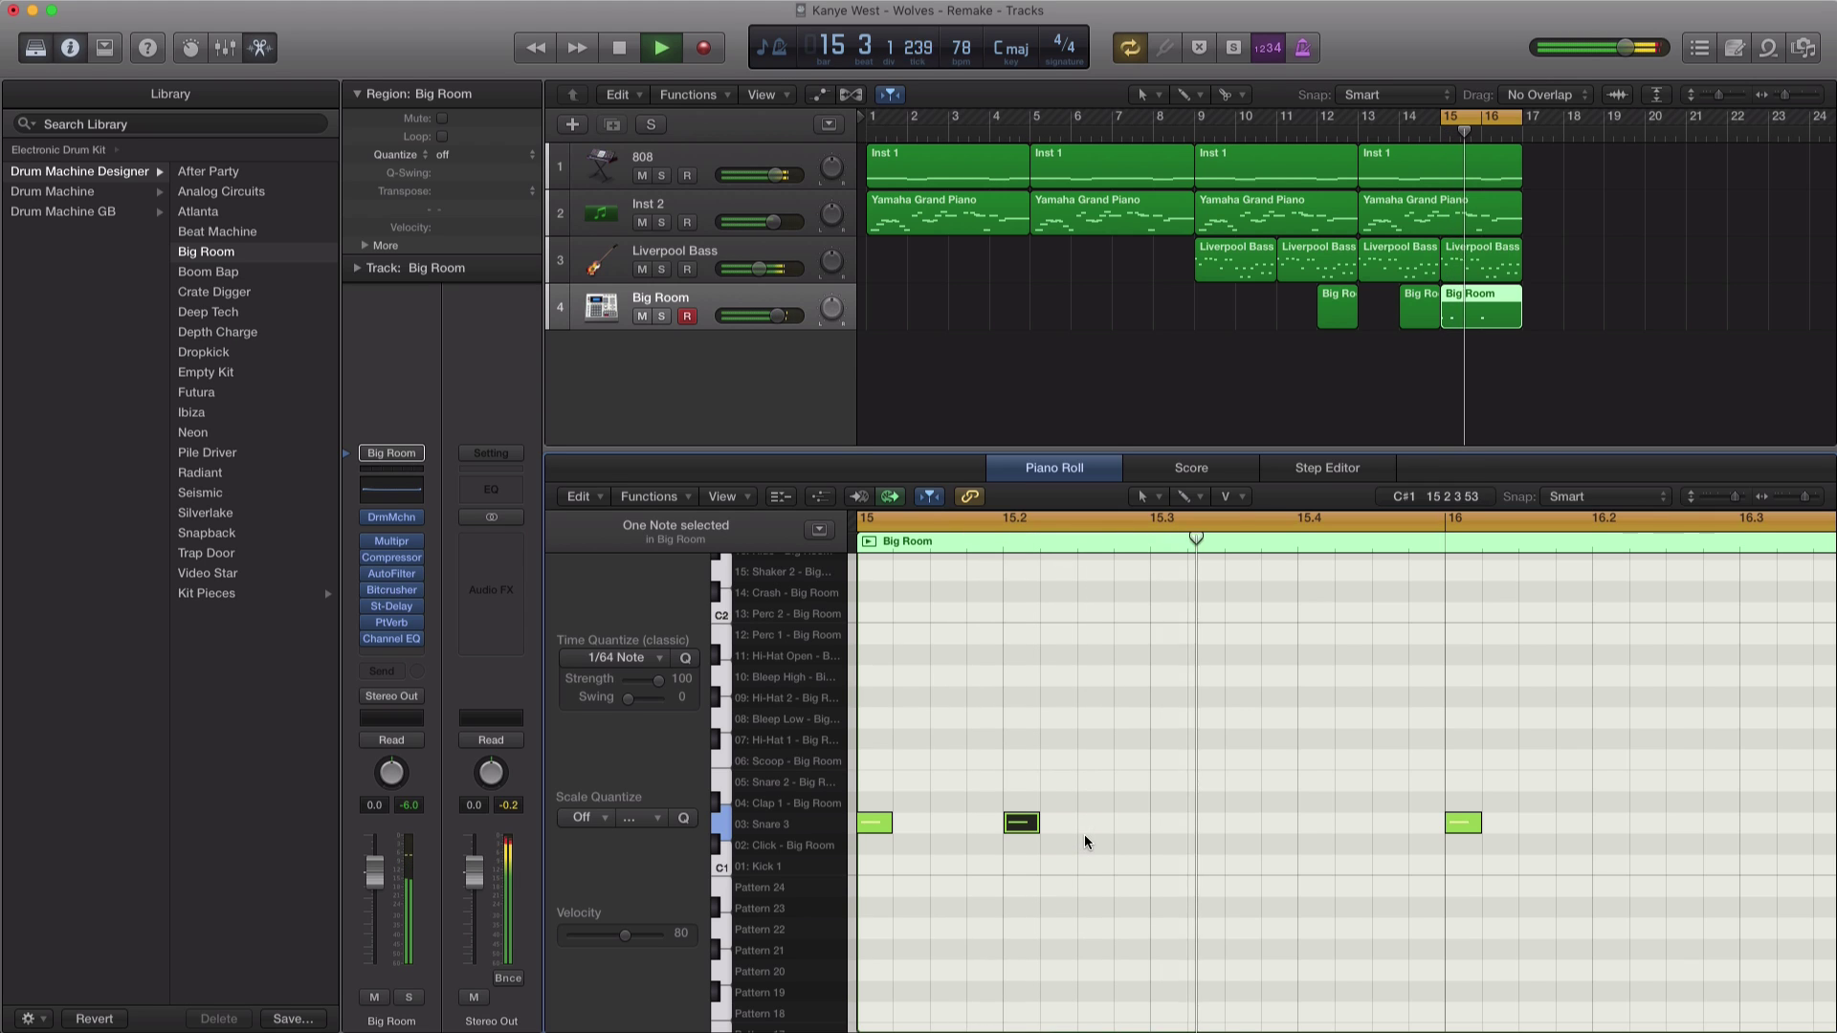
key(space)
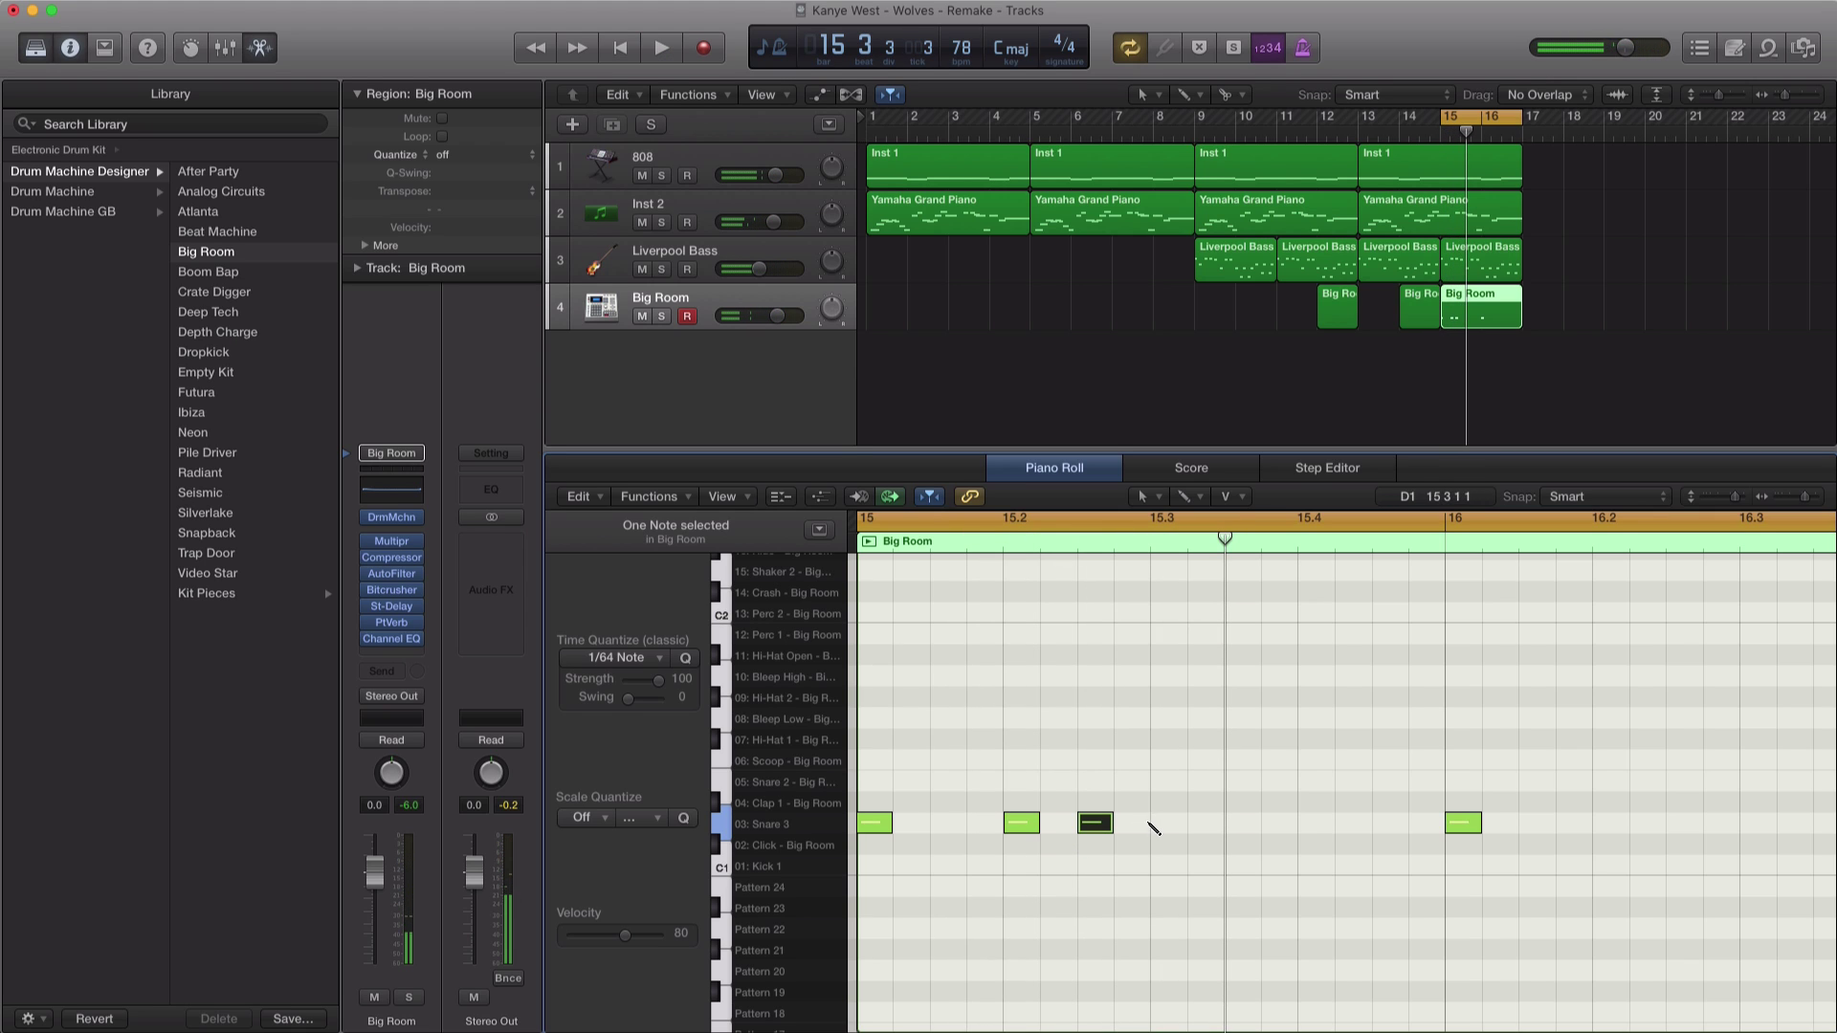
key(space)
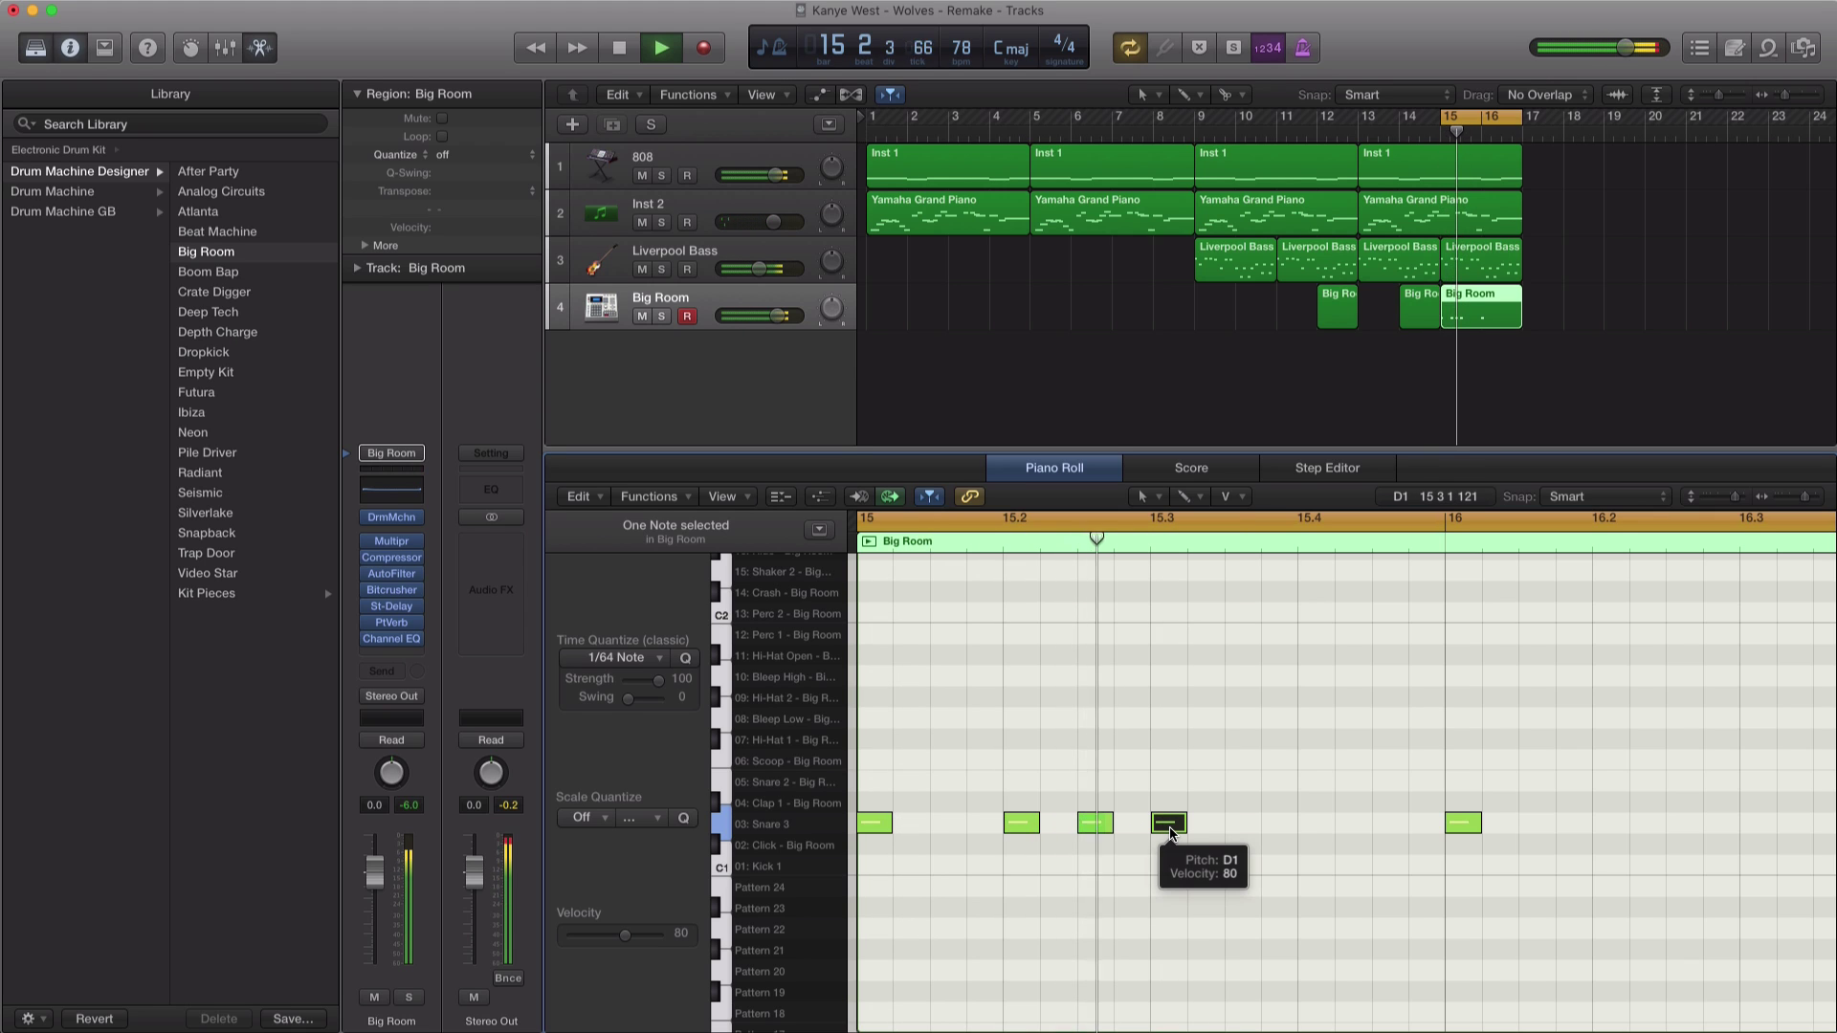
super+click(1303, 822)
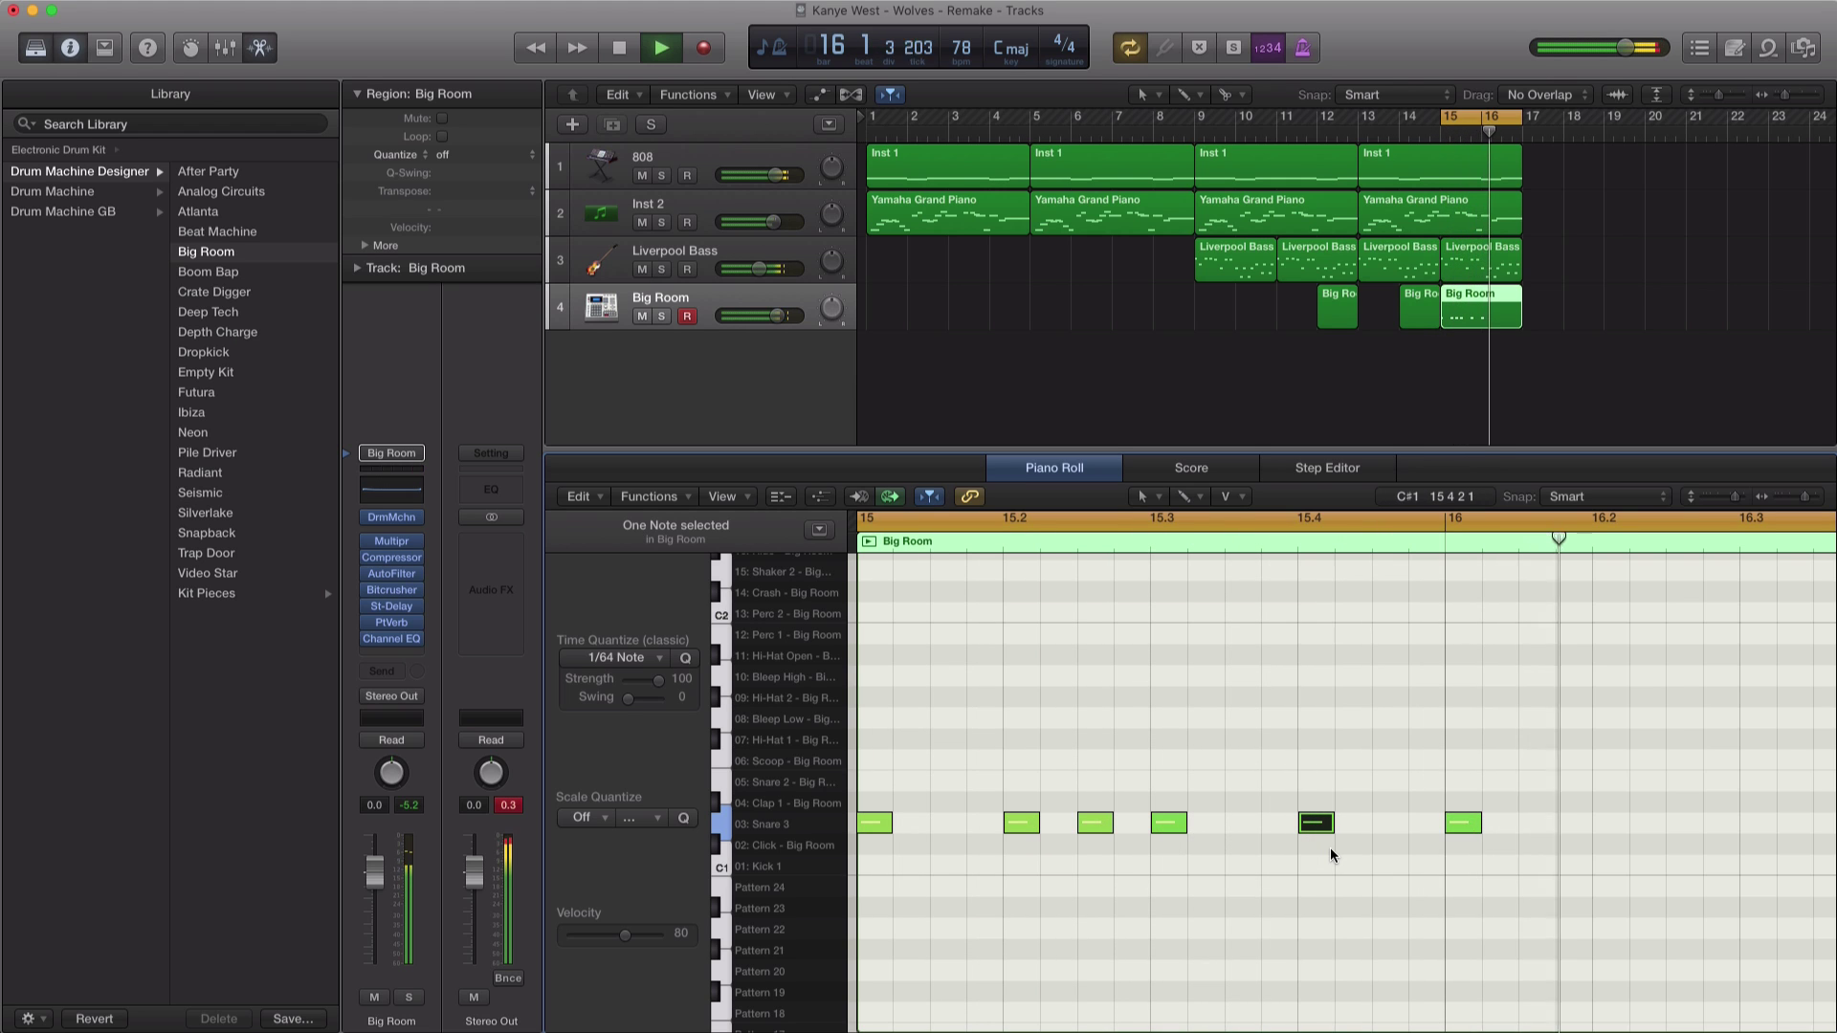
Step: Add a Snare 3 note at 15.4.3 and two shorter hits within 15.4.4, then play the pattern
key(super+Left)
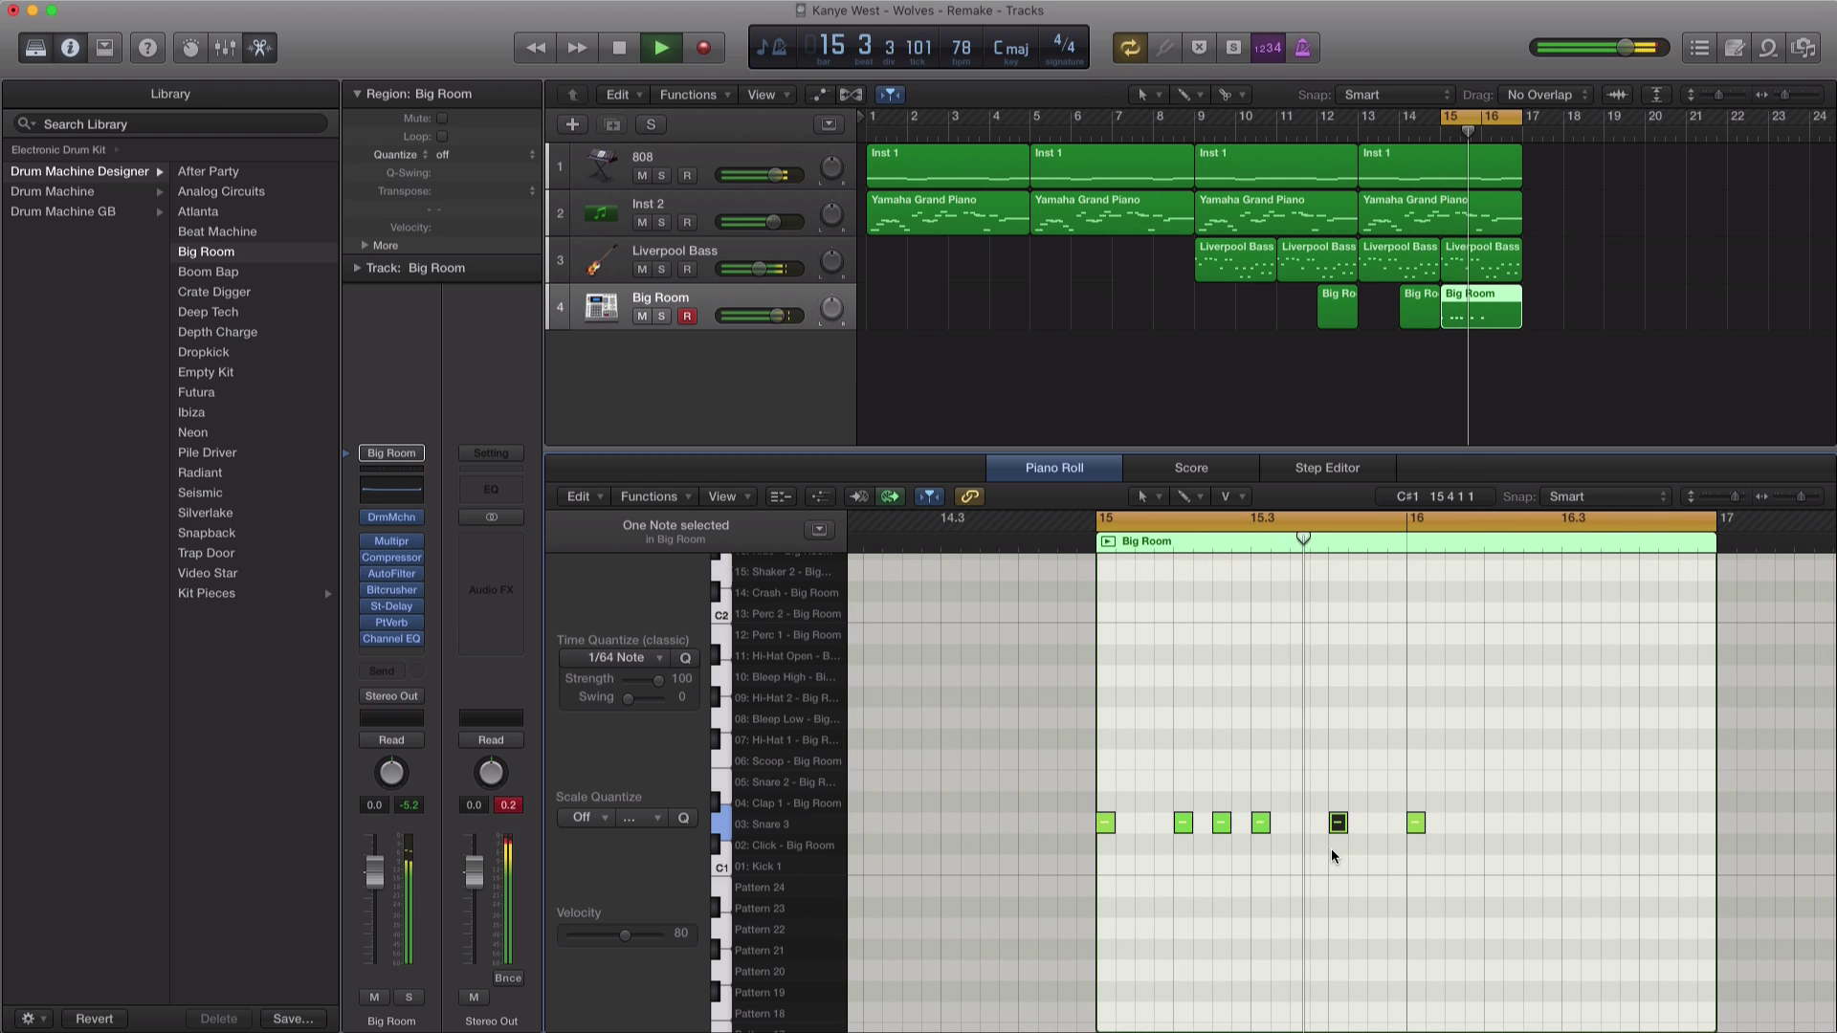
key(space)
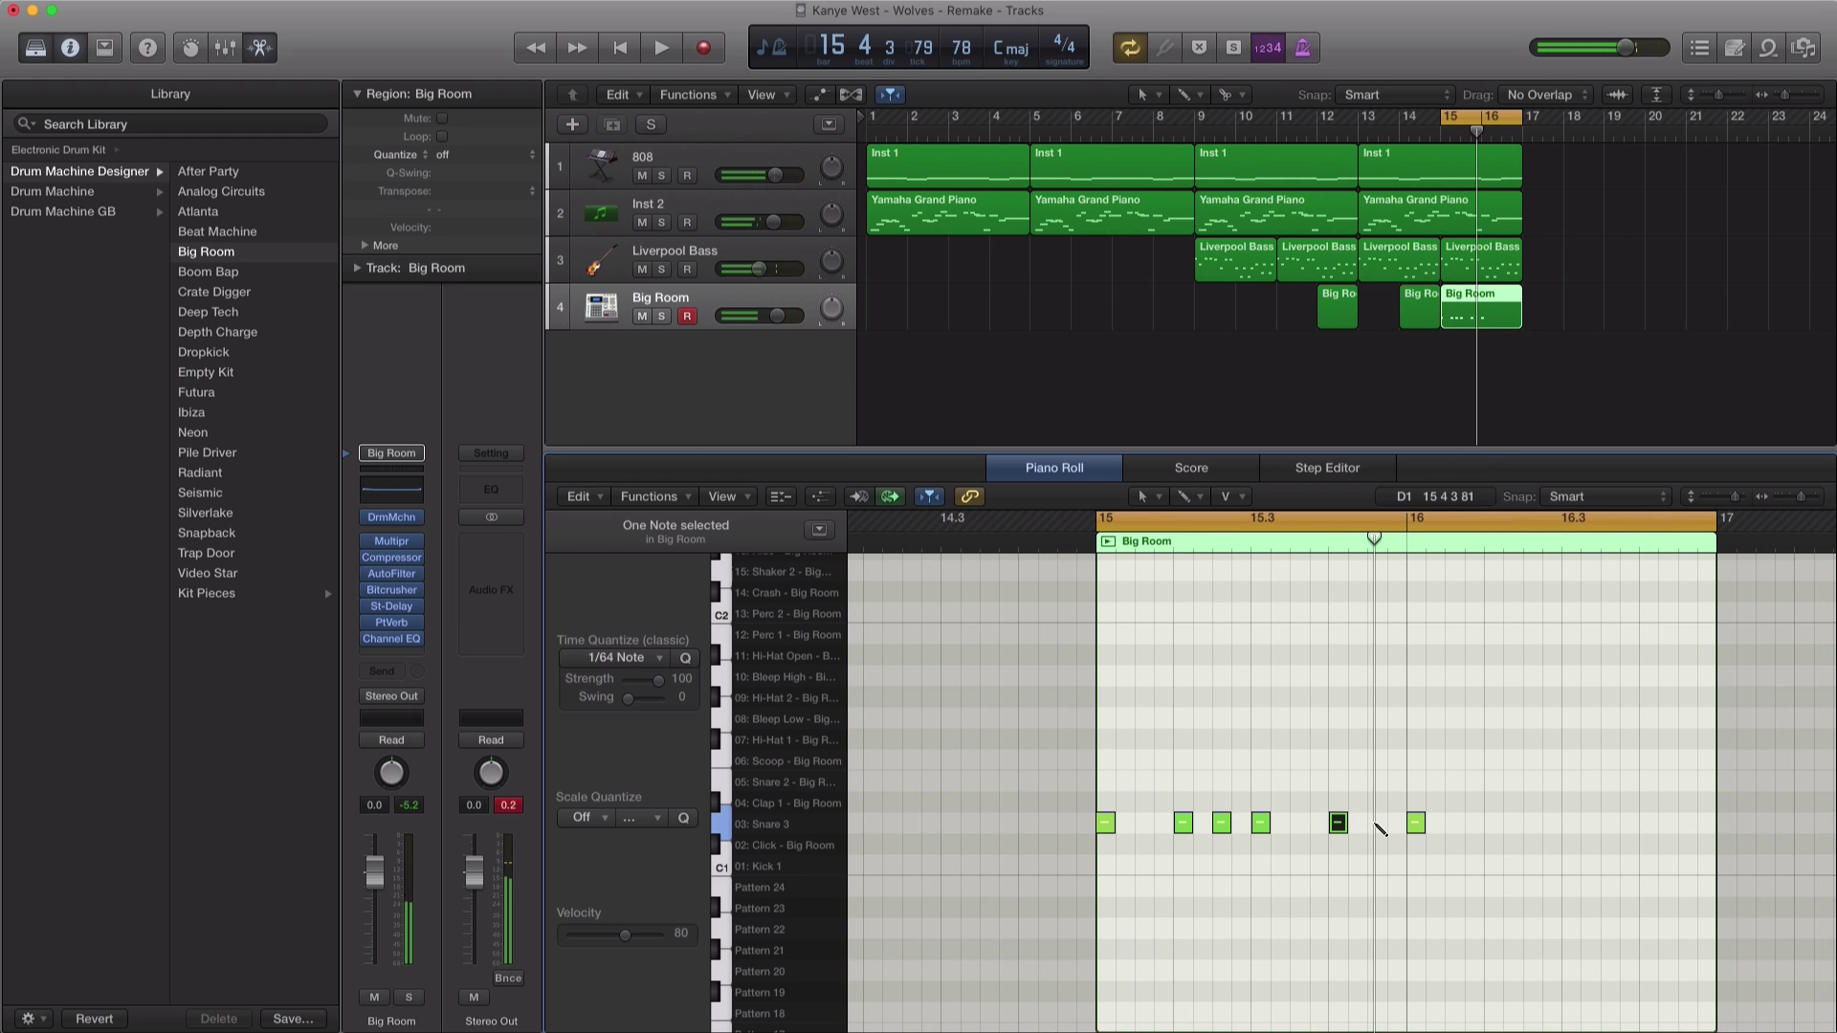
key(super+Right)
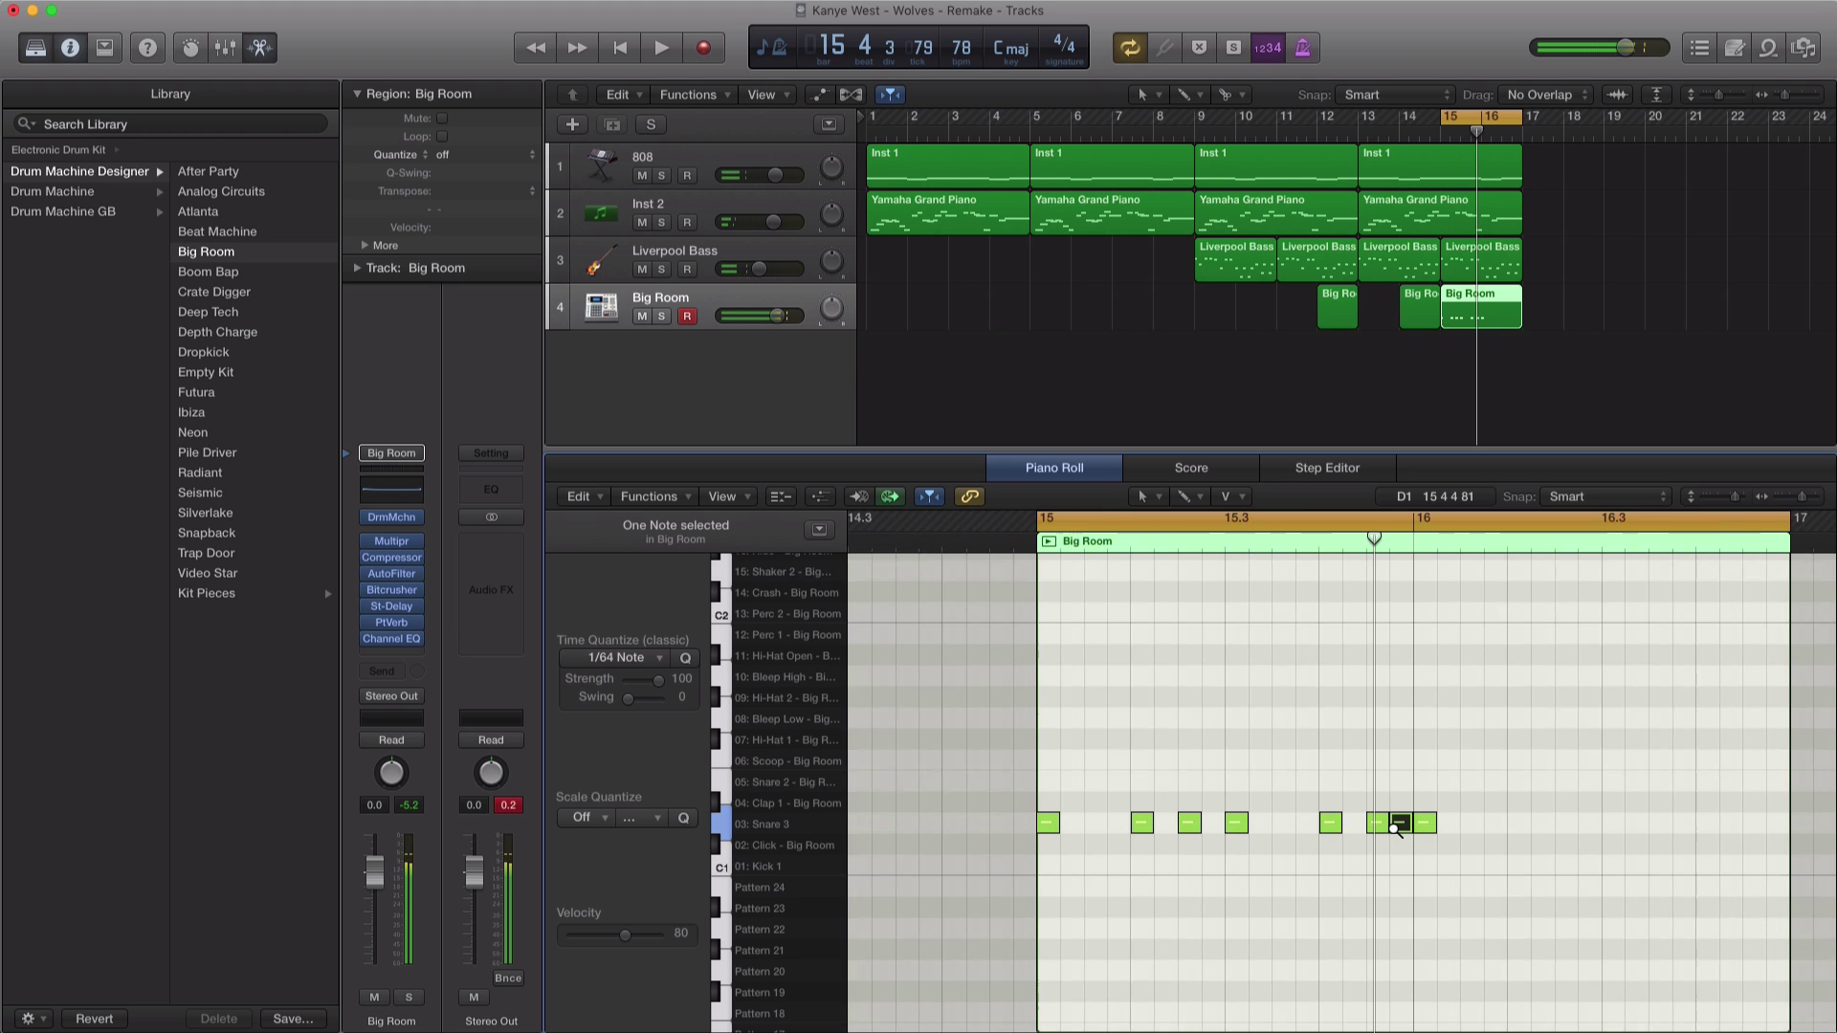
drag(1473, 830, 1449, 835)
key(space)
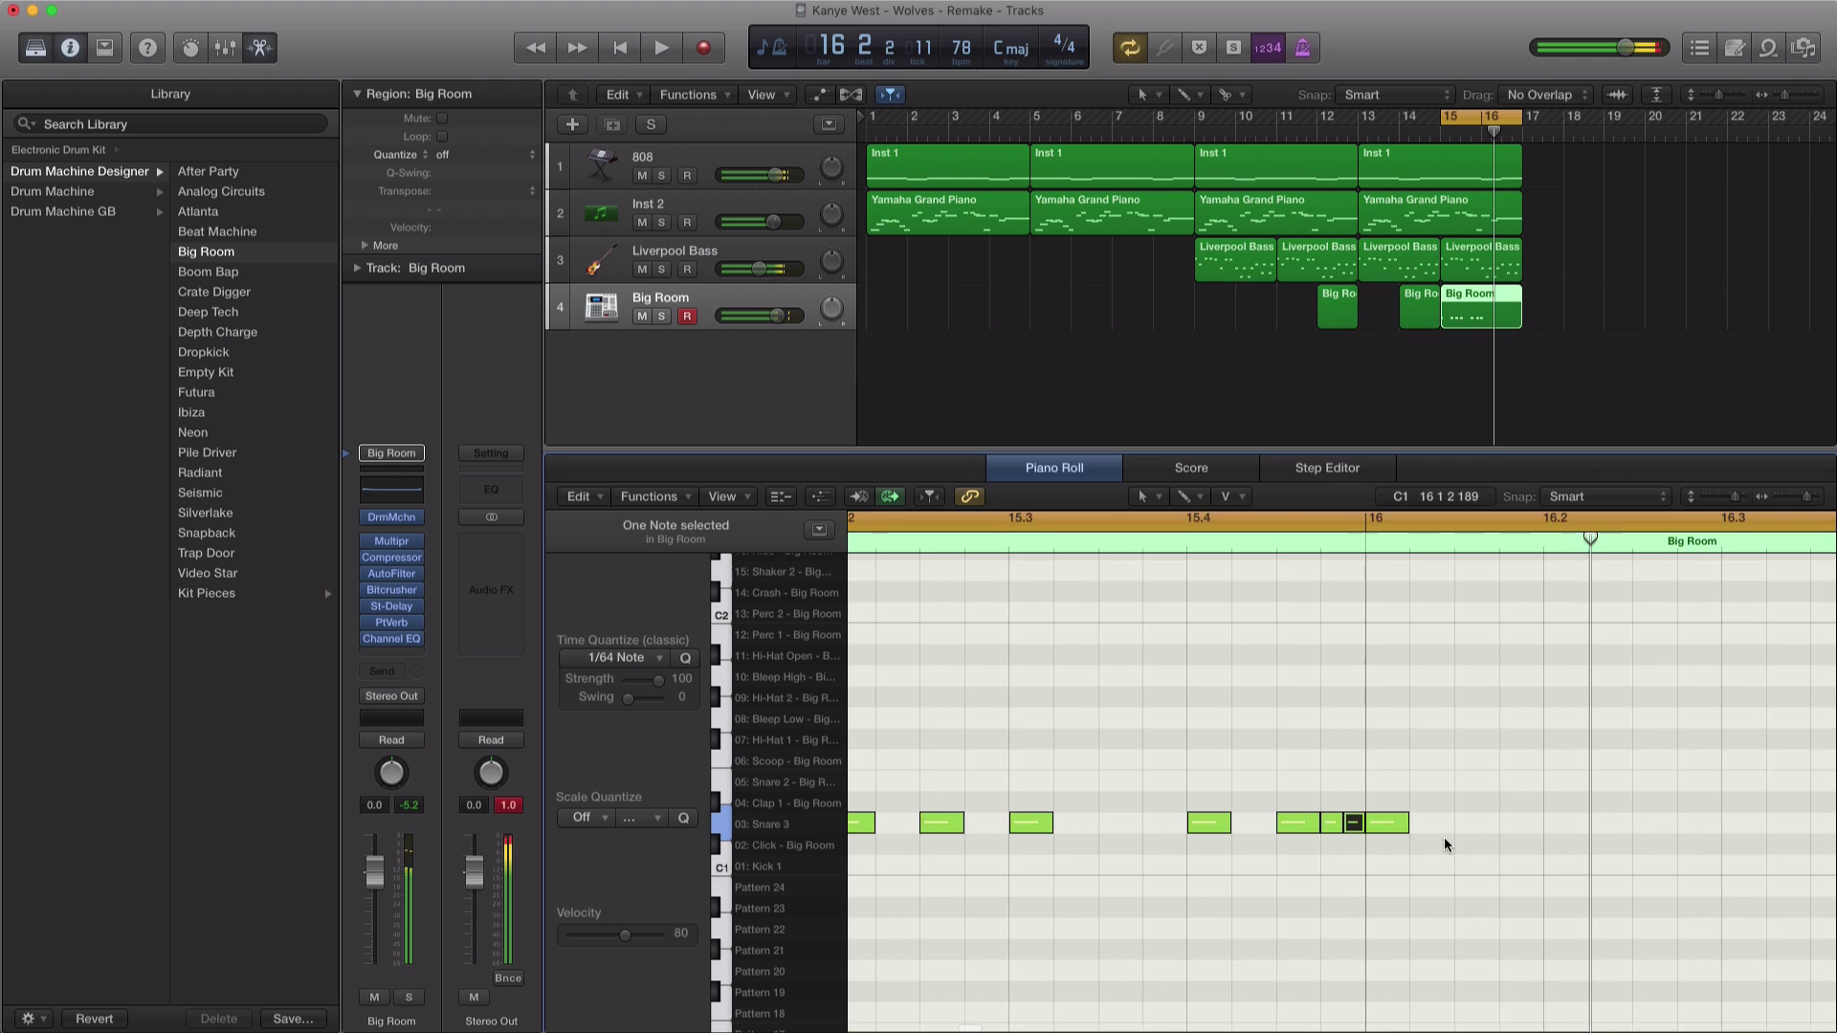
Step: Fill the rest of bar 16 with short Snare 3 notes every eighth from 16.1.3 to 16.4.3 and play the pattern
key(space)
key(super+Left)
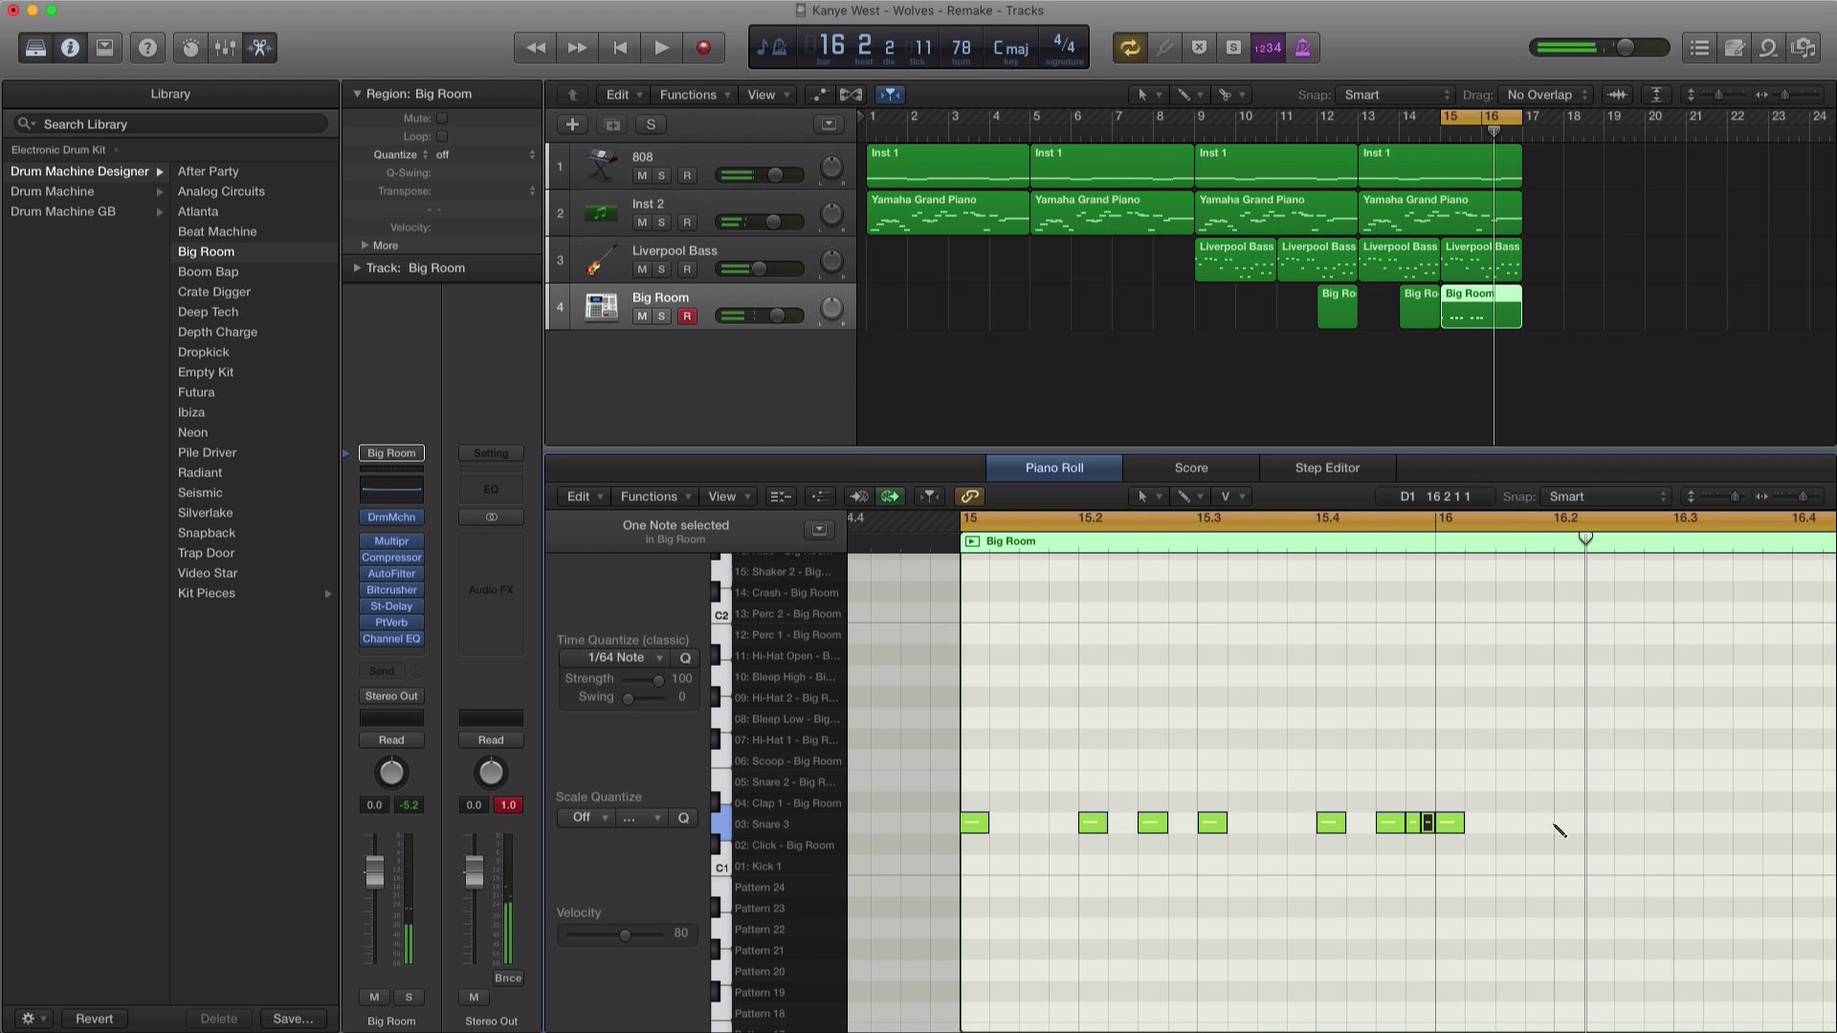
key(super+Left)
drag(1676, 823, 1668, 834)
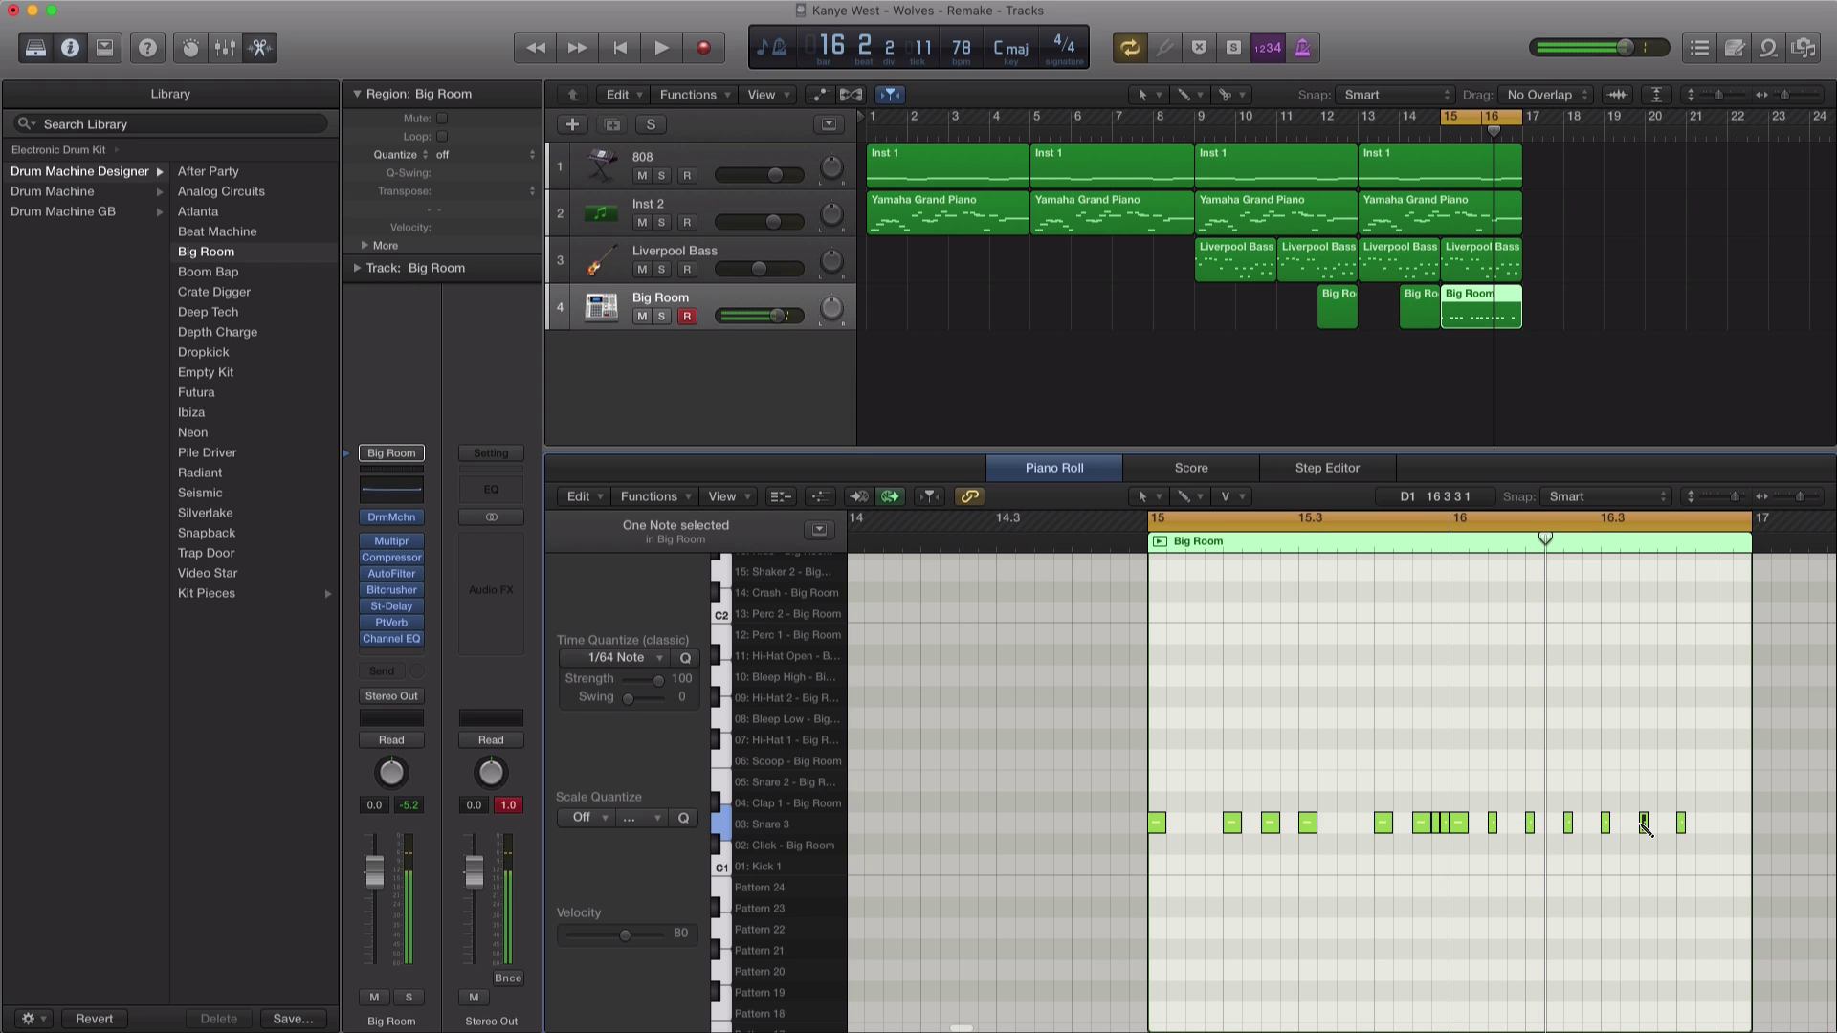
key(space)
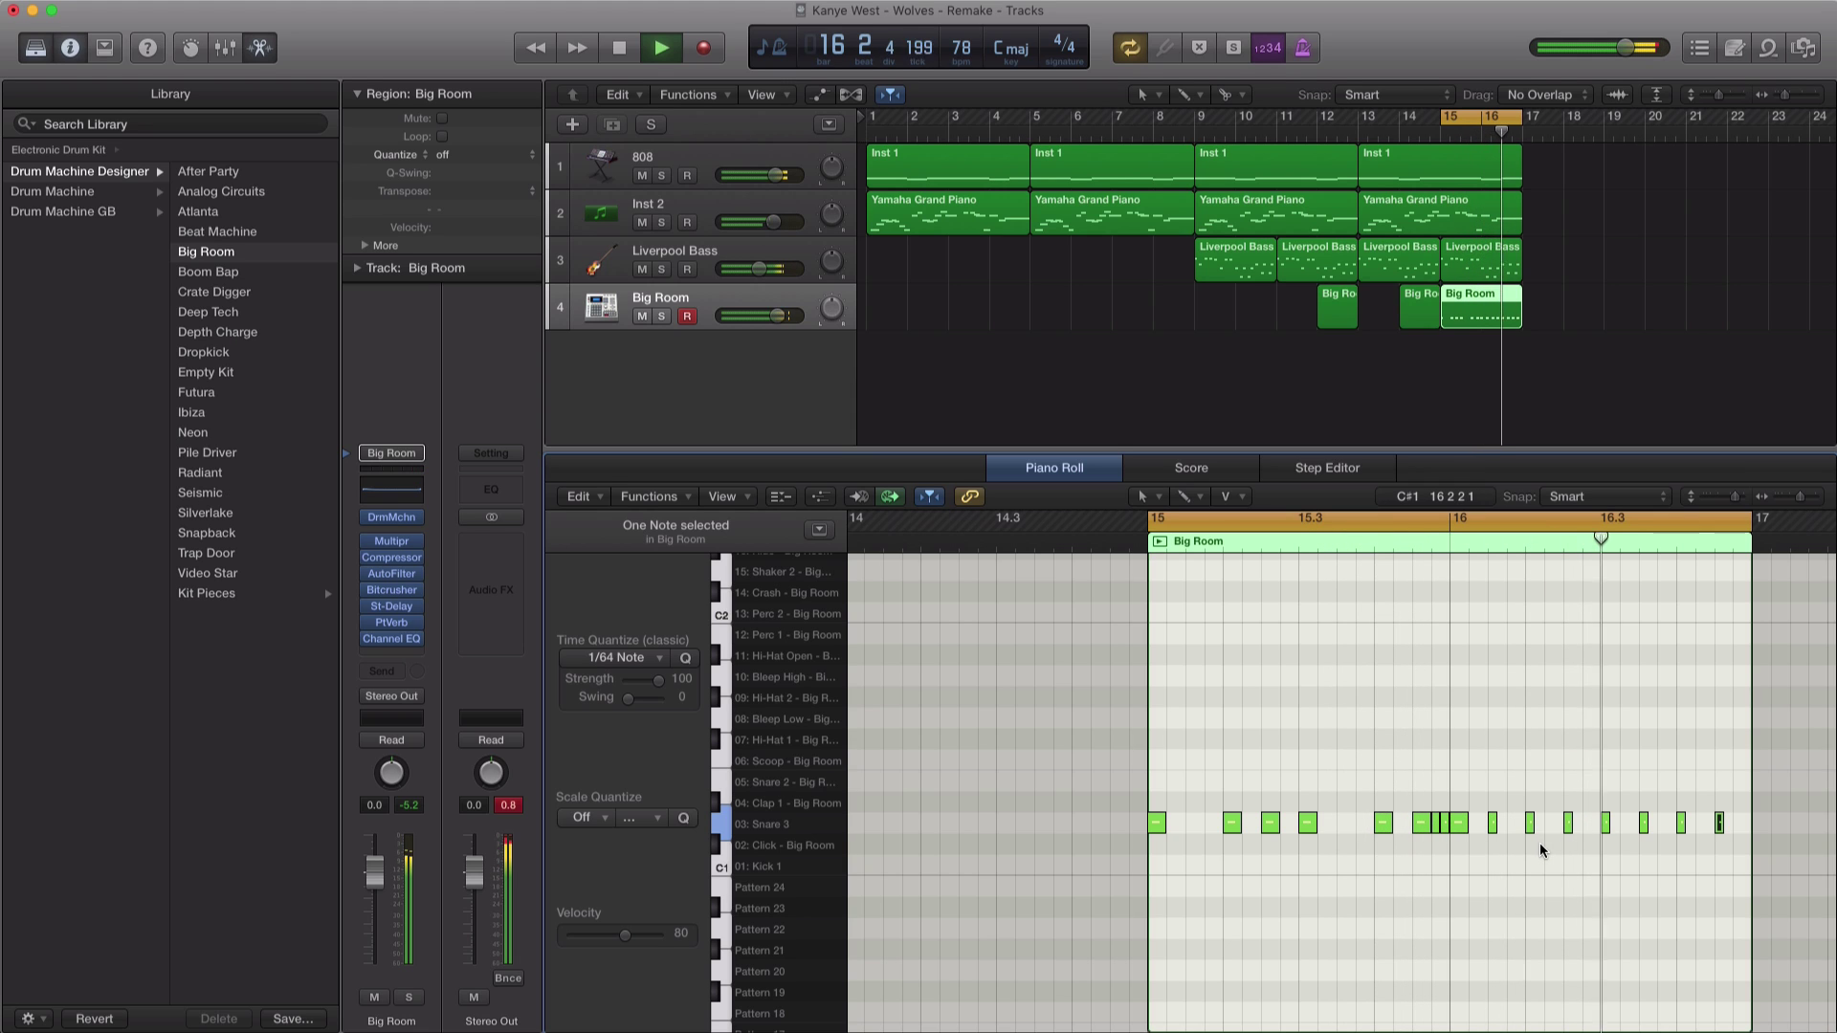
key(space)
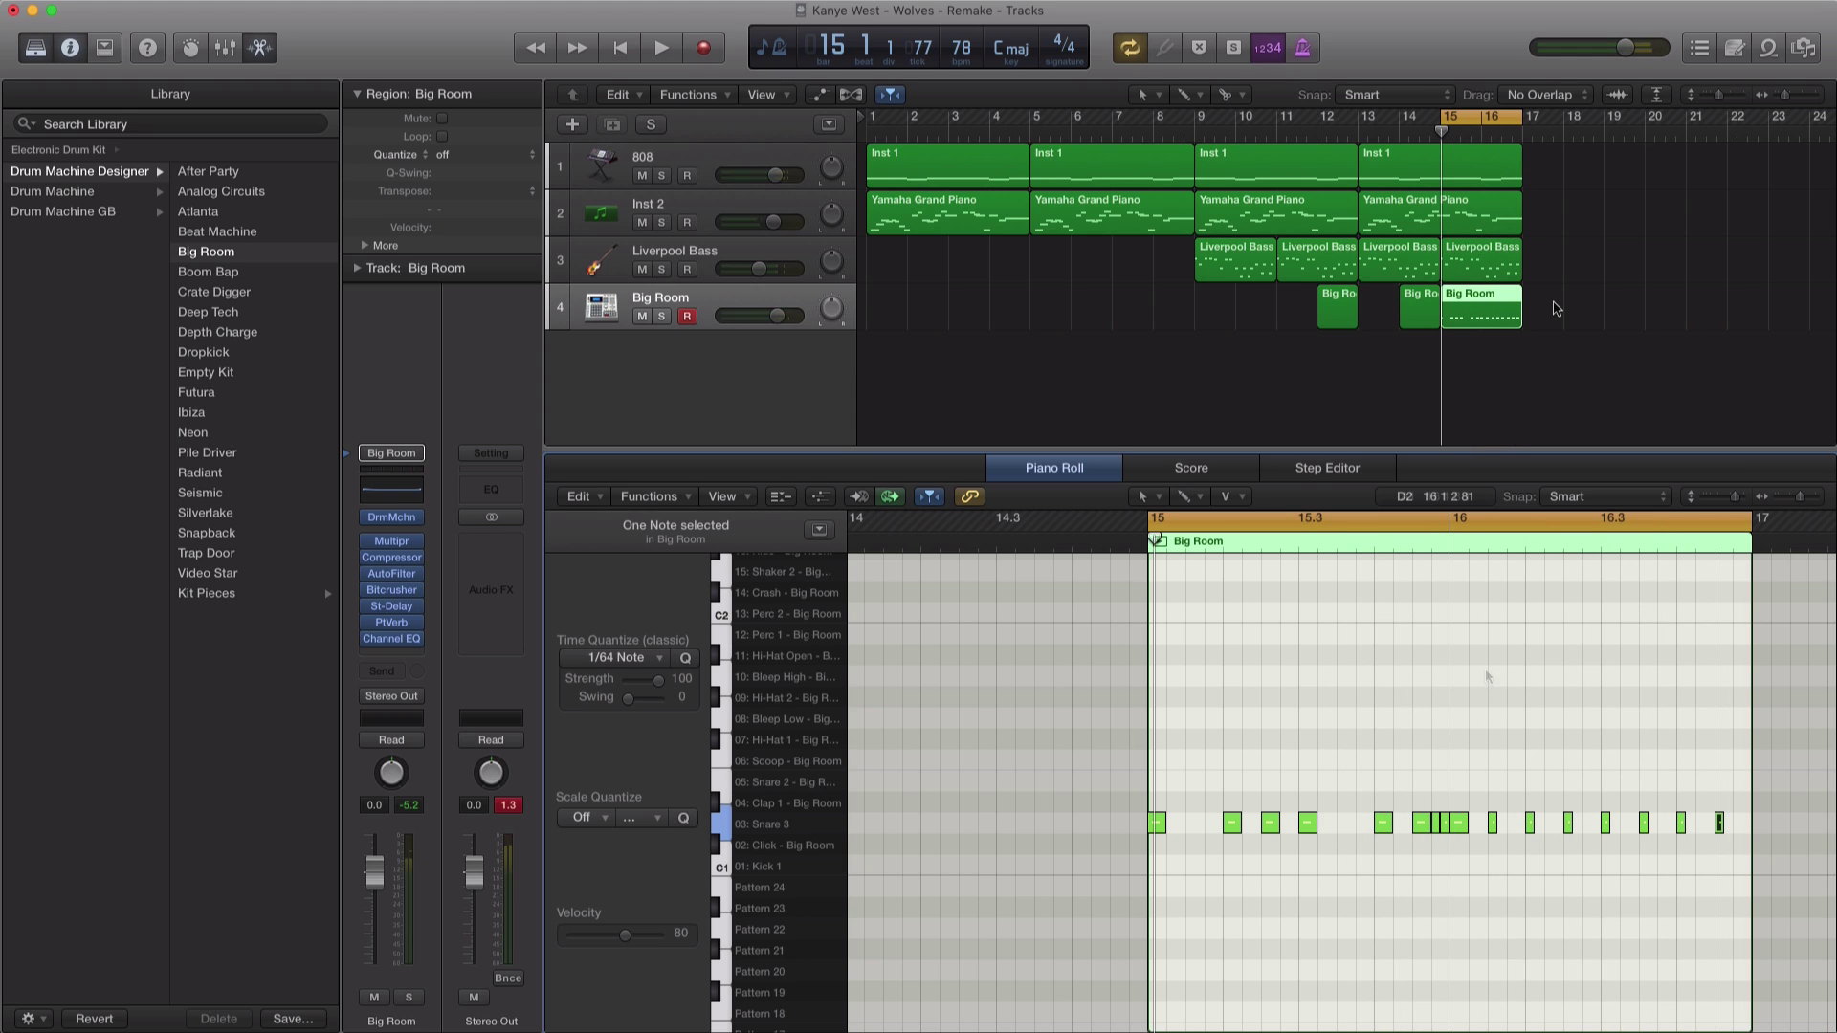
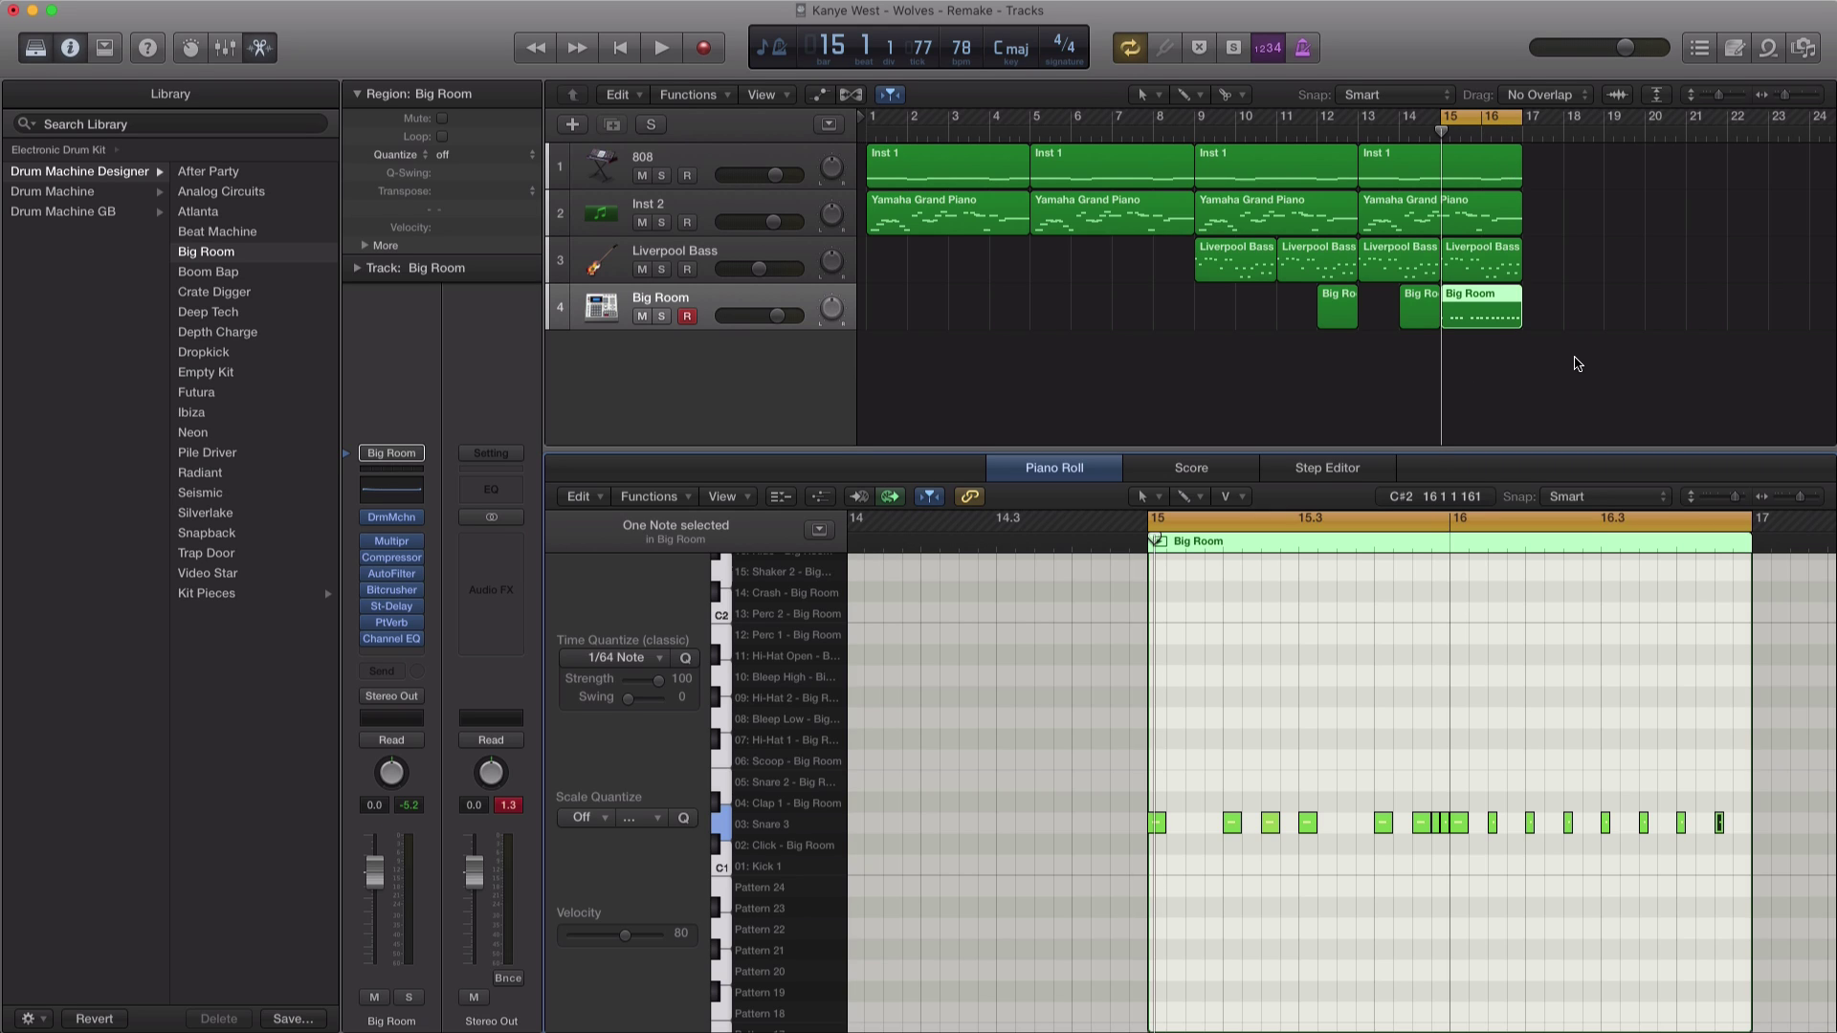
Step: Import the Sugar Minott Marker #3 sample at bar 17, duplicate the 808 and Inst 2 regions into bars 17–20 and play there
mouse_move(1836, 564)
mouse_down()
mouse_move(1751, 536)
mouse_move(1636, 425)
mouse_move(1542, 394)
mouse_up()
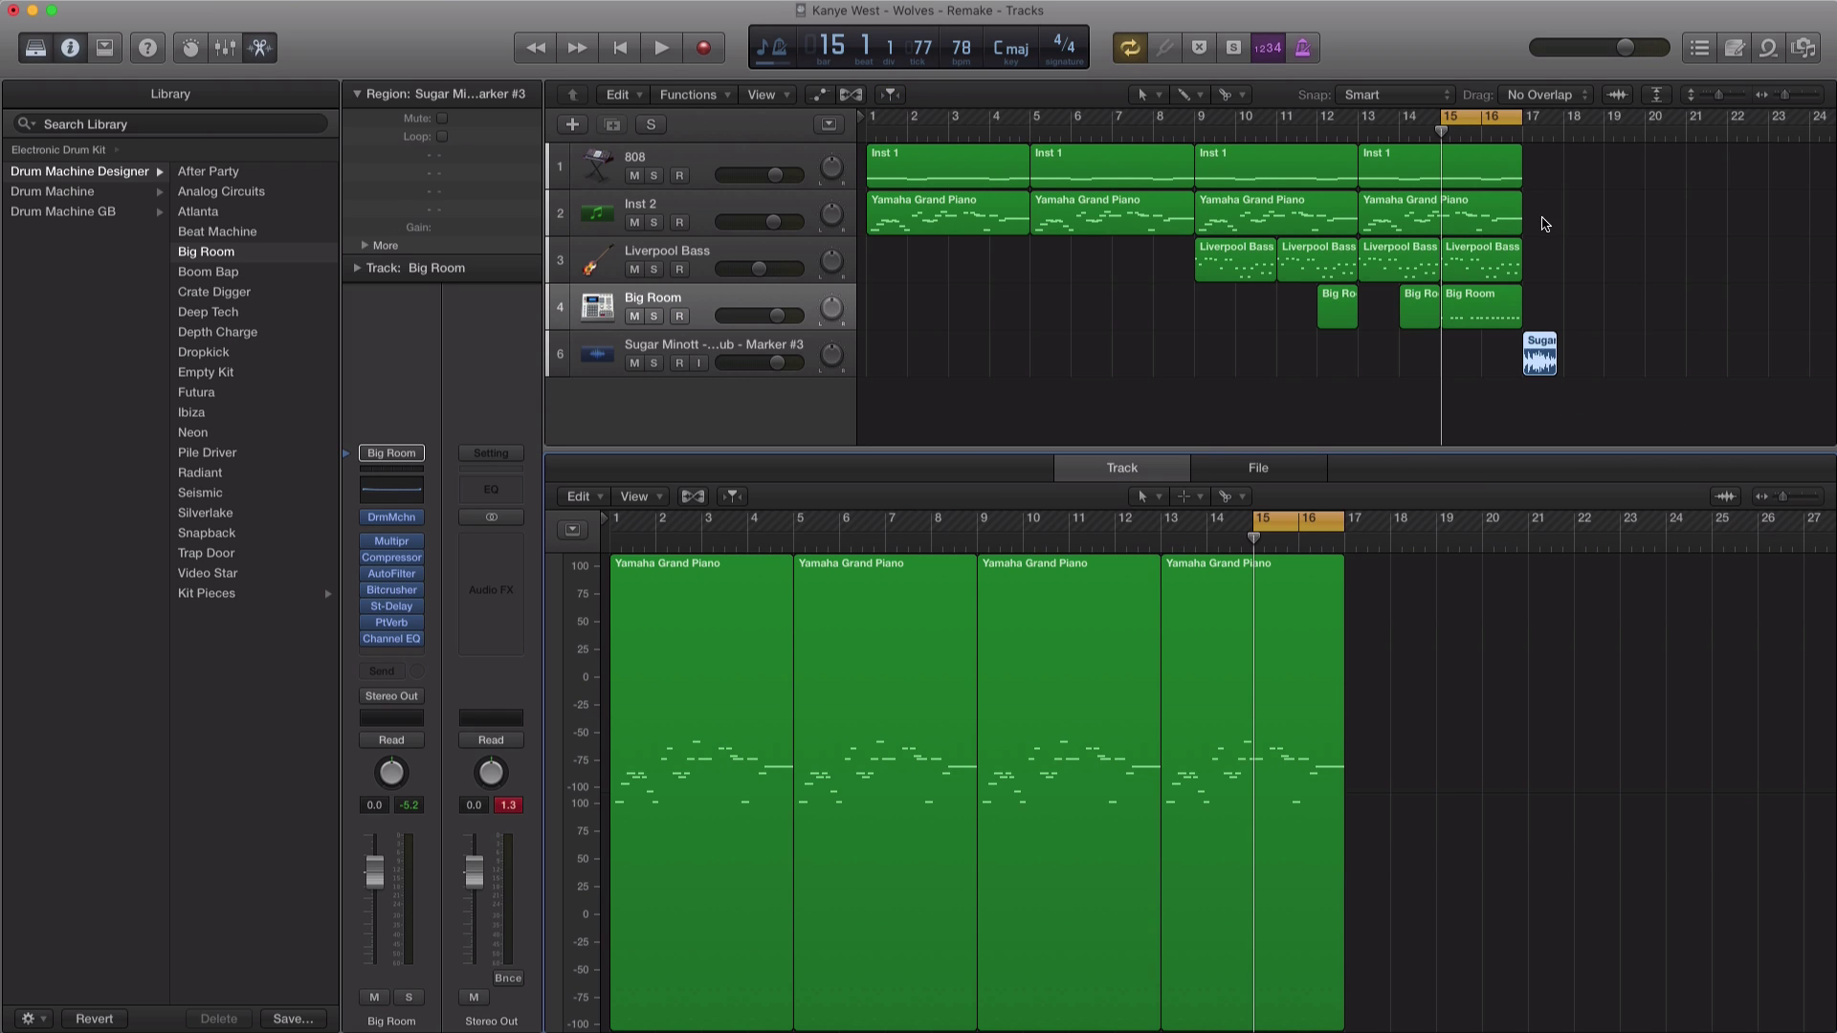
drag(1543, 224, 1606, 180)
double_click(1502, 139)
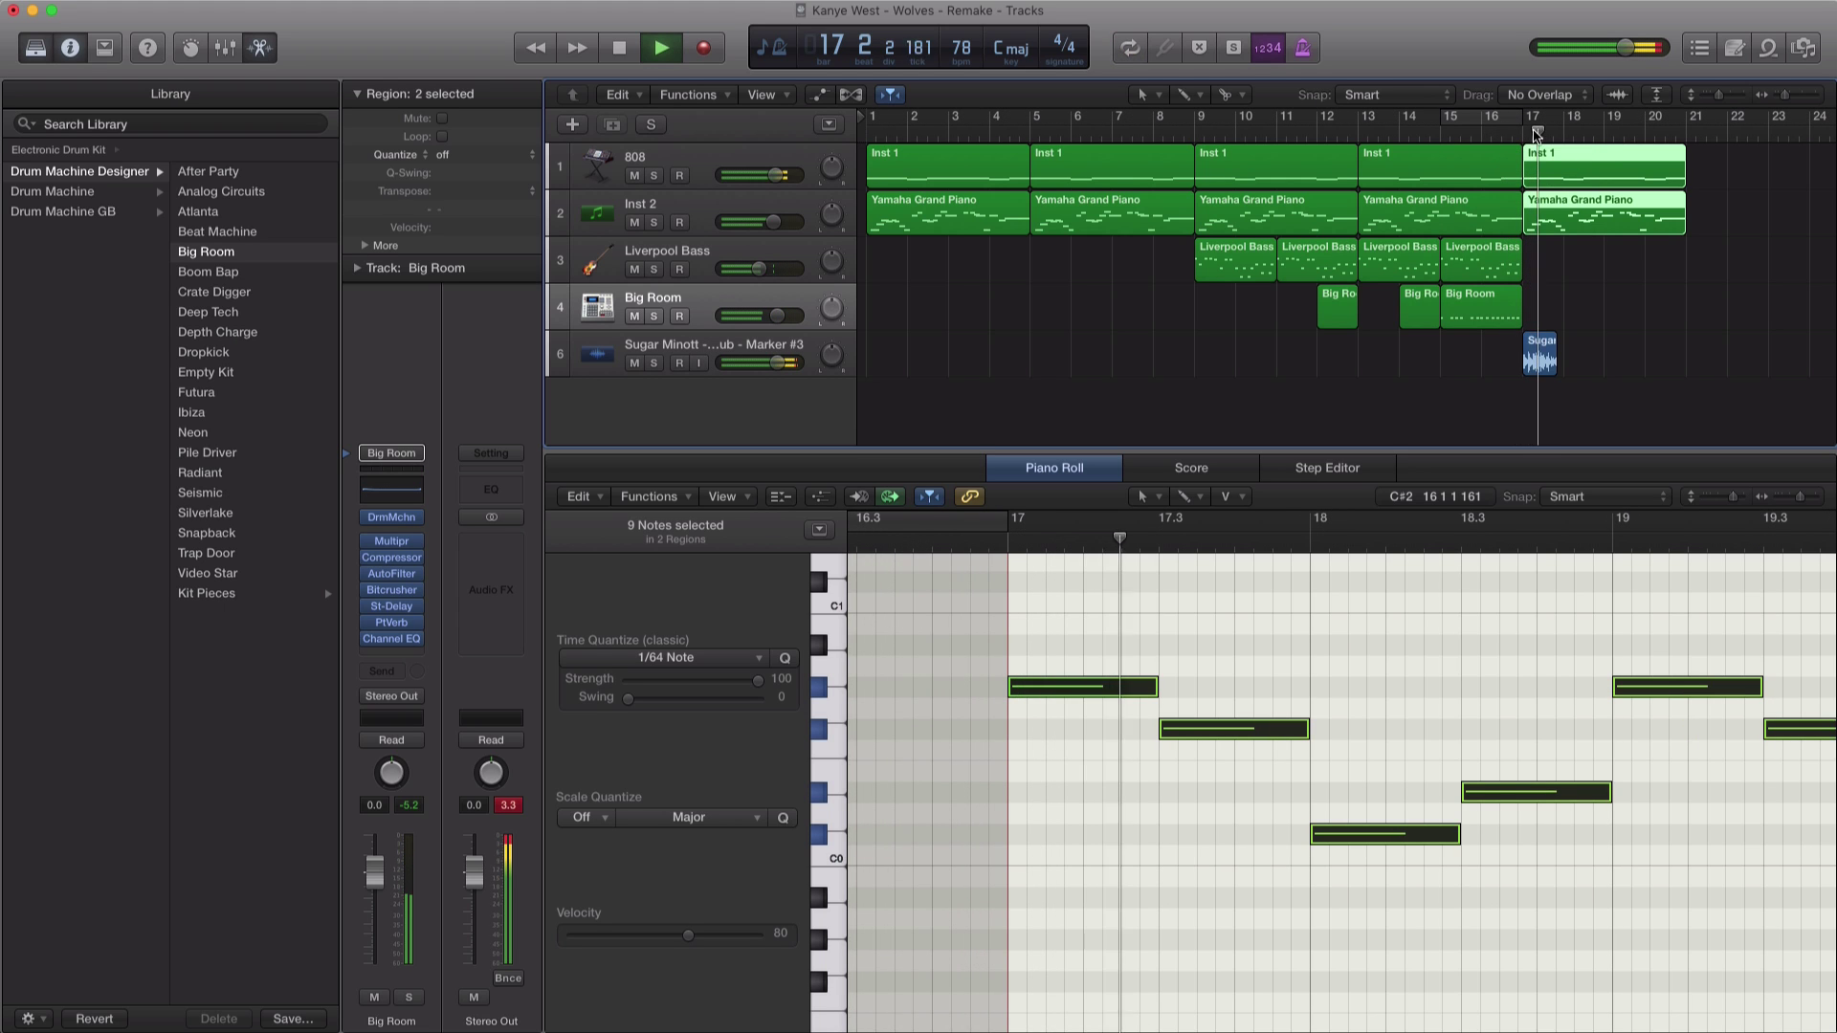
Step: Cycle bars 17–18 and lower the Sugar Minott track's volume to about -13 dB during playback
drag(1502, 139, 1600, 125)
key(space)
key(space)
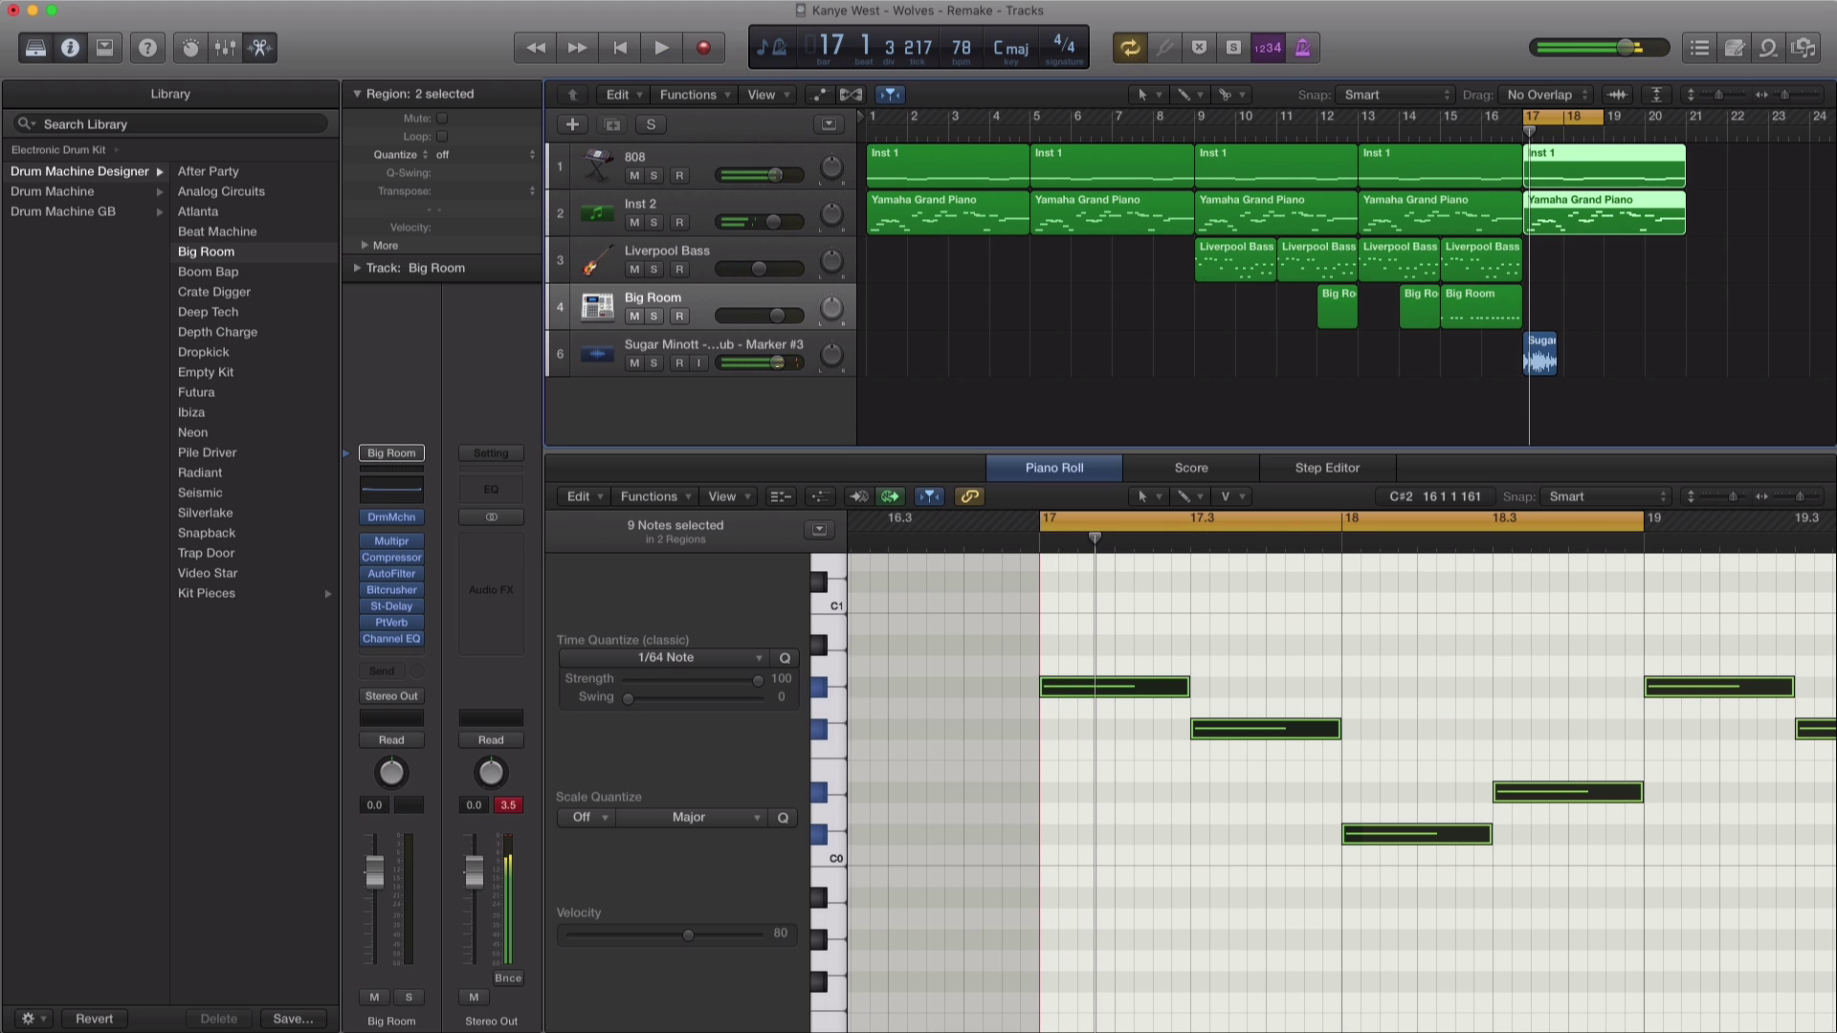
drag(753, 363, 747, 362)
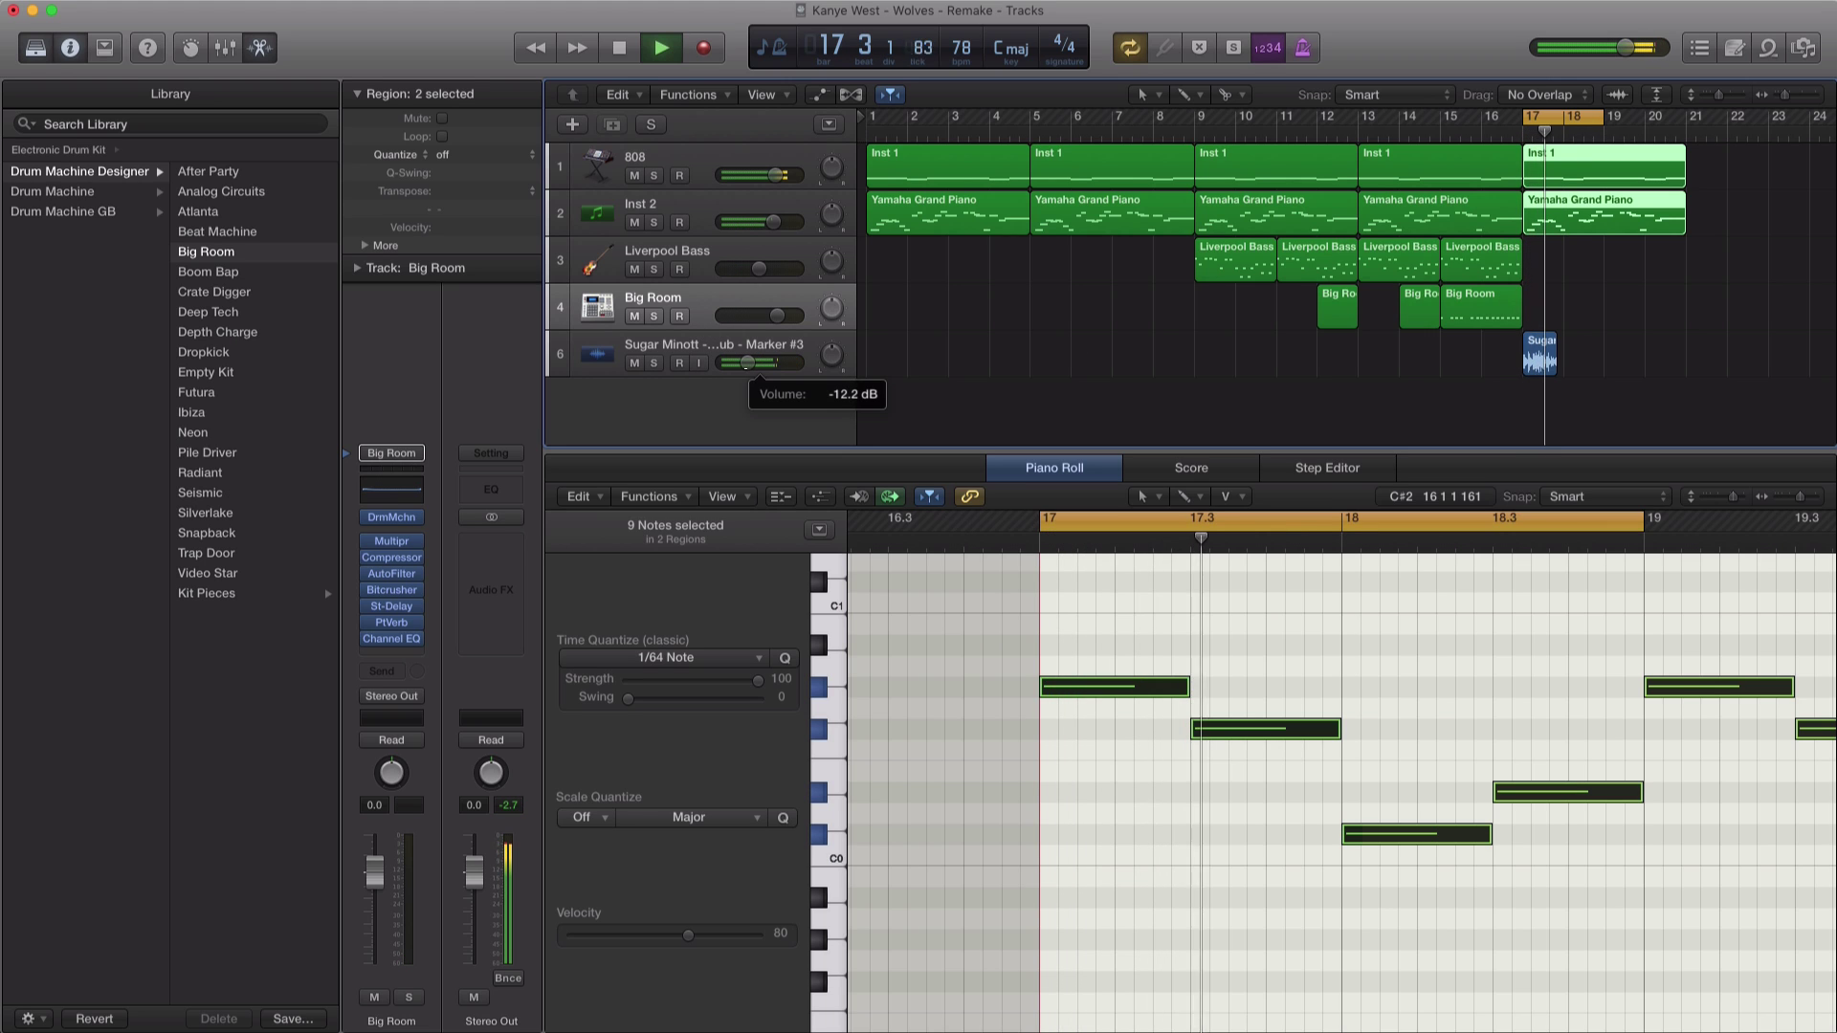
key(space)
Step: Insert a stereo EnVerb on the Sugar Minott track and set it to 60% dry and 63% wet while playing
click(713, 367)
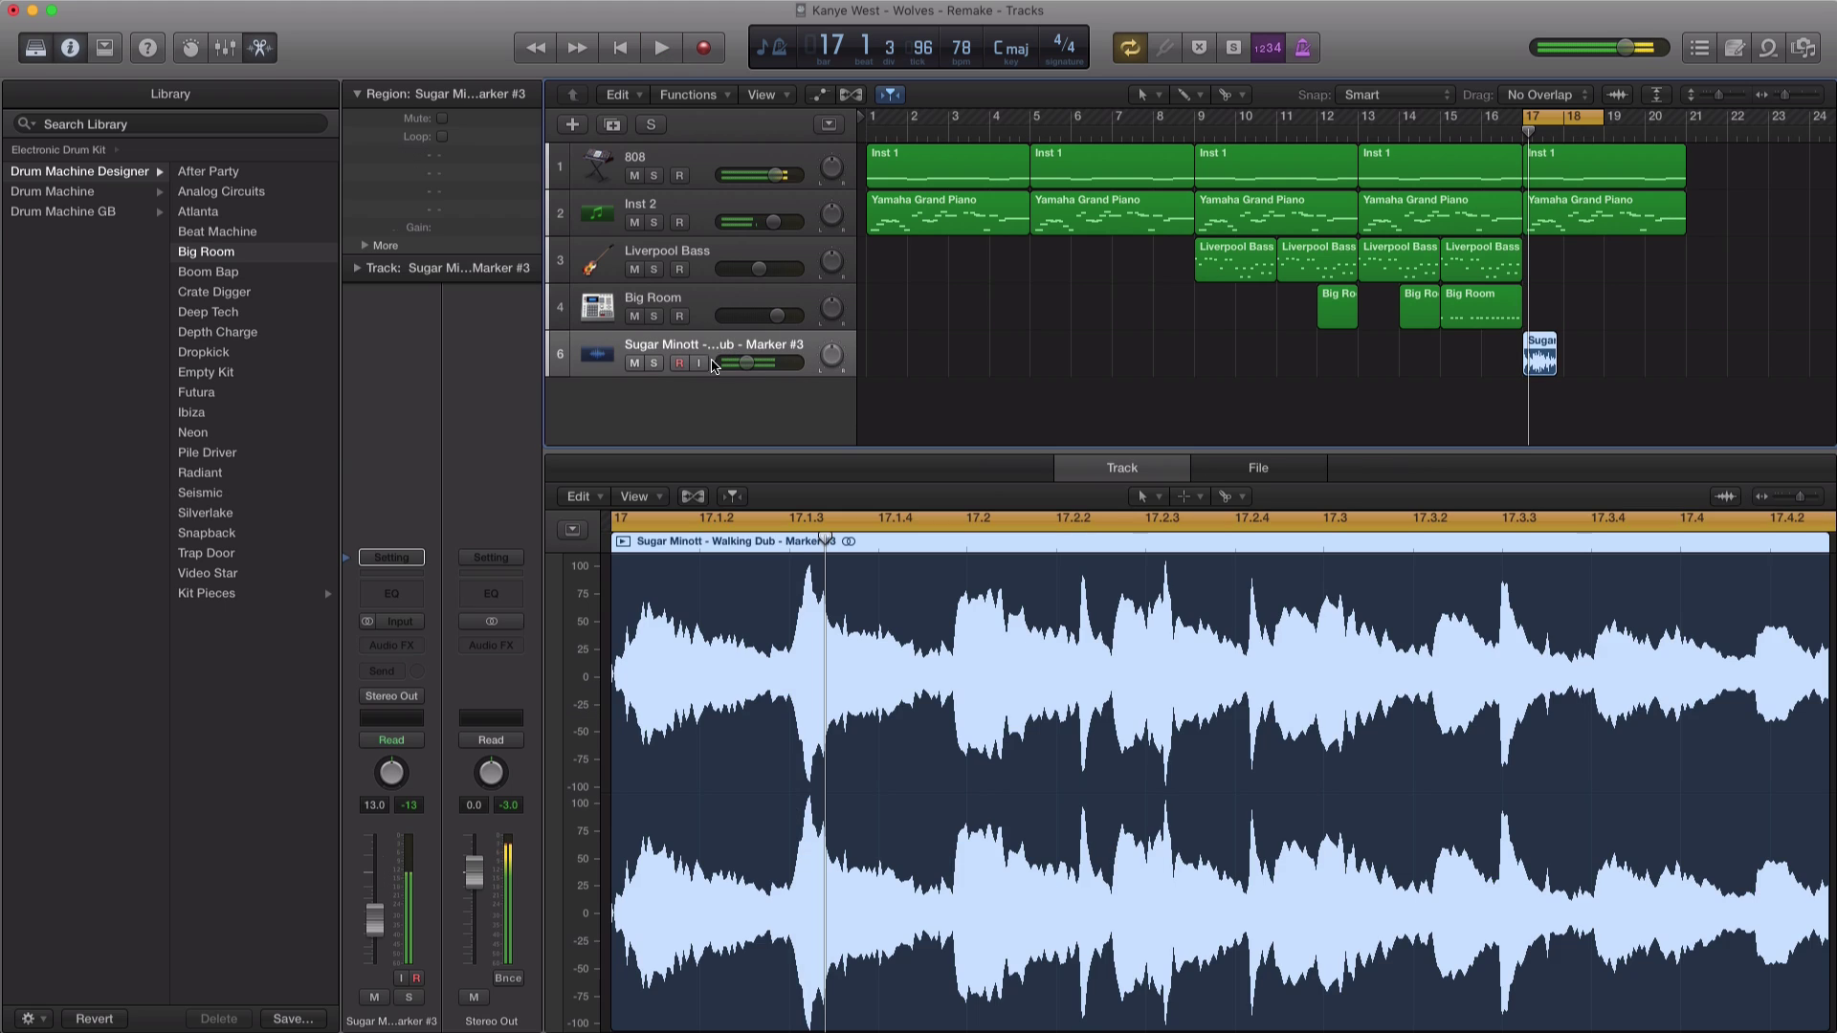
click(401, 647)
mouse_move(414, 806)
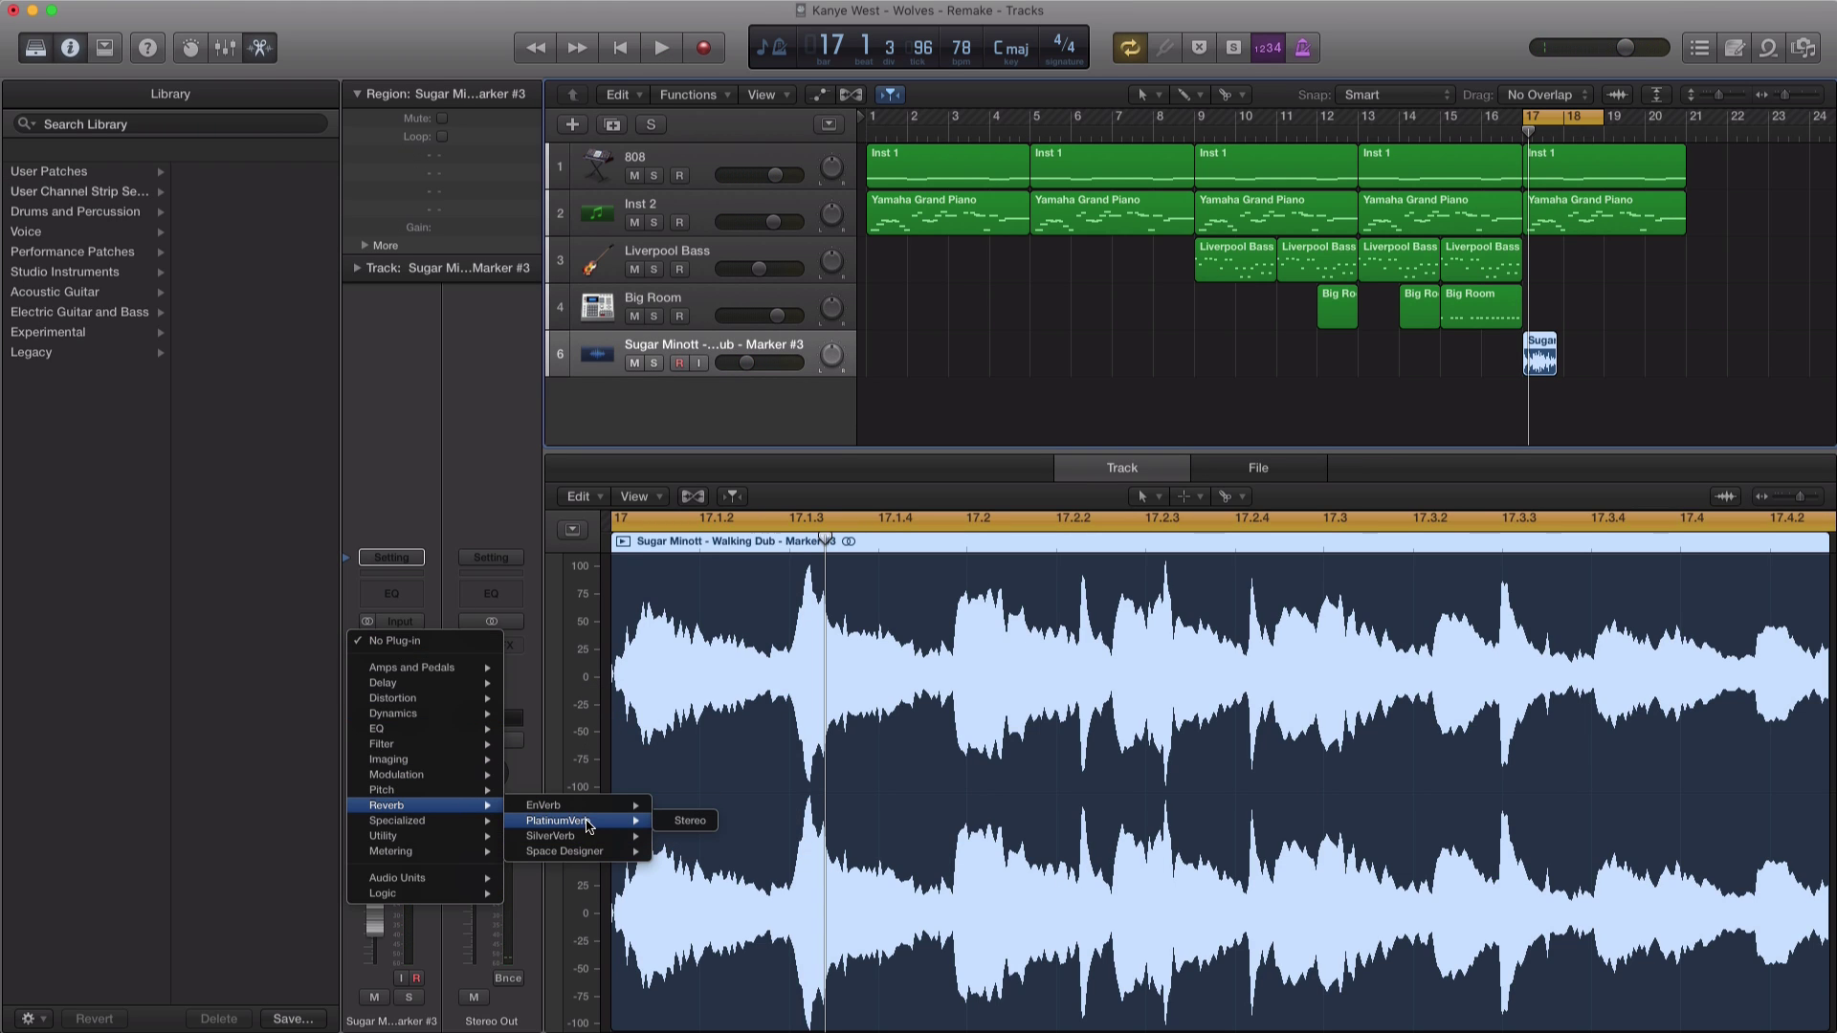
mouse_move(602, 813)
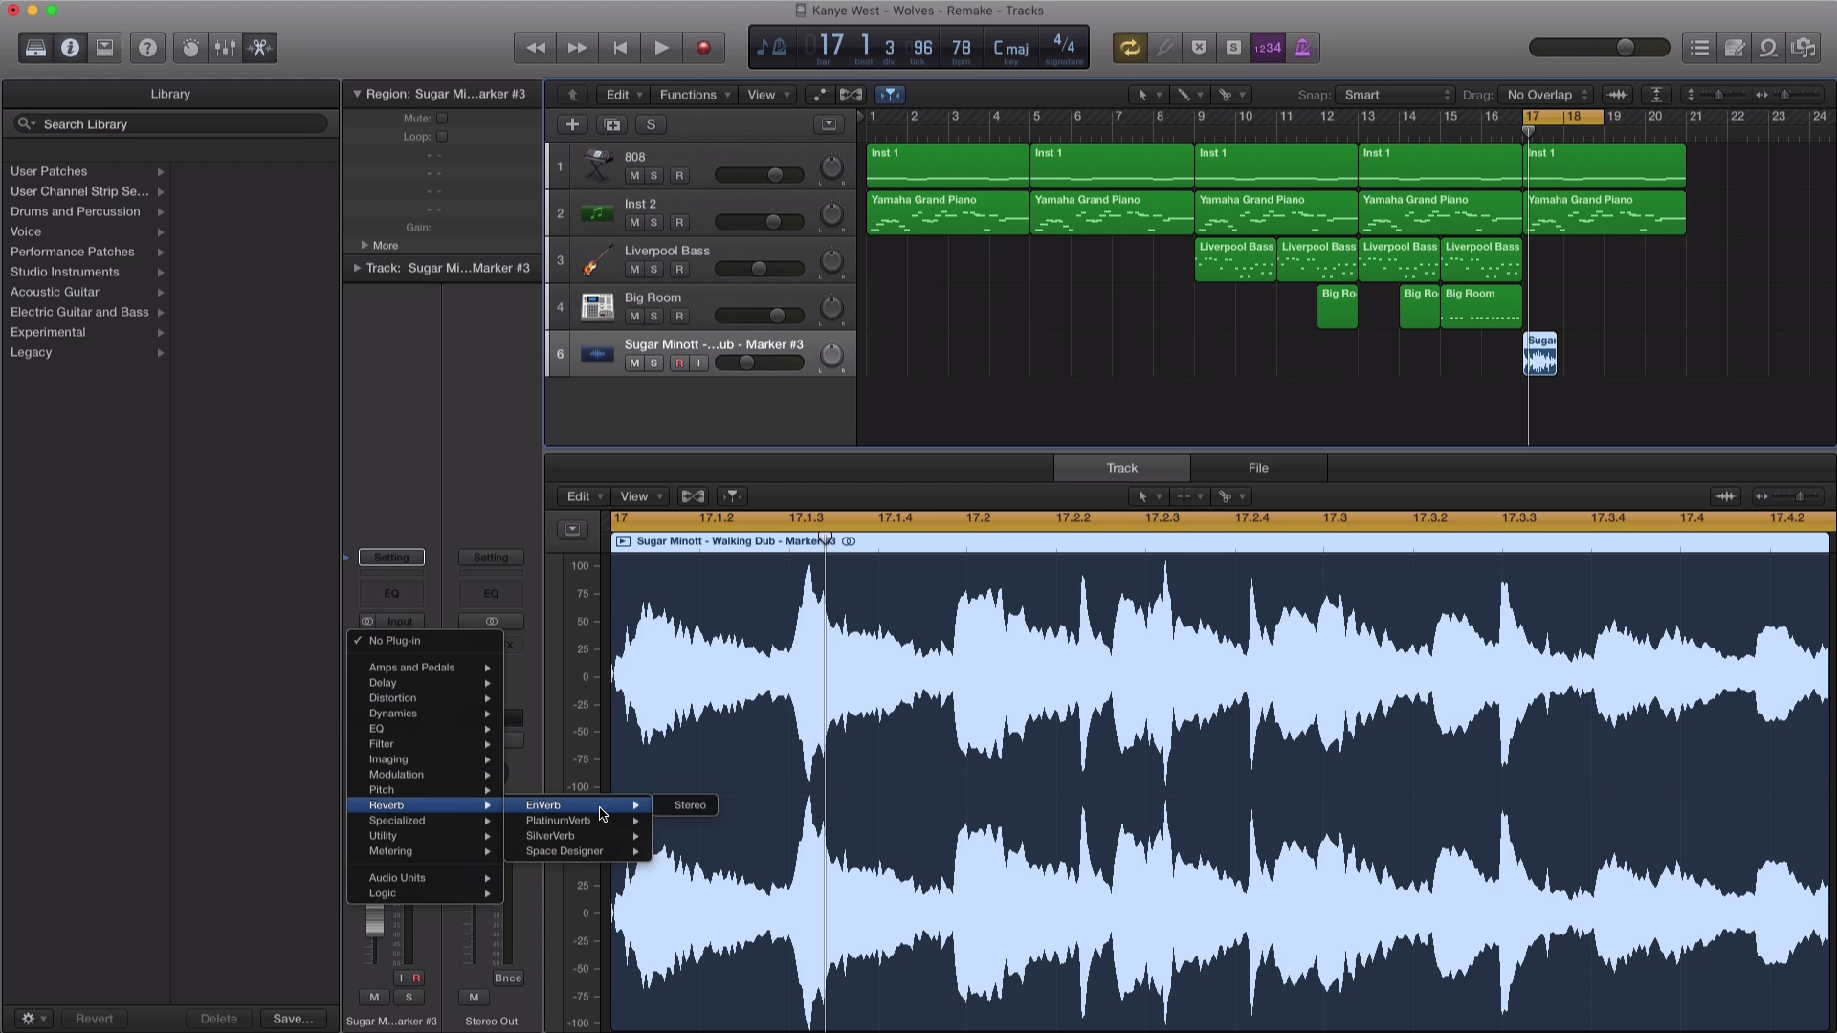
click(694, 812)
key(space)
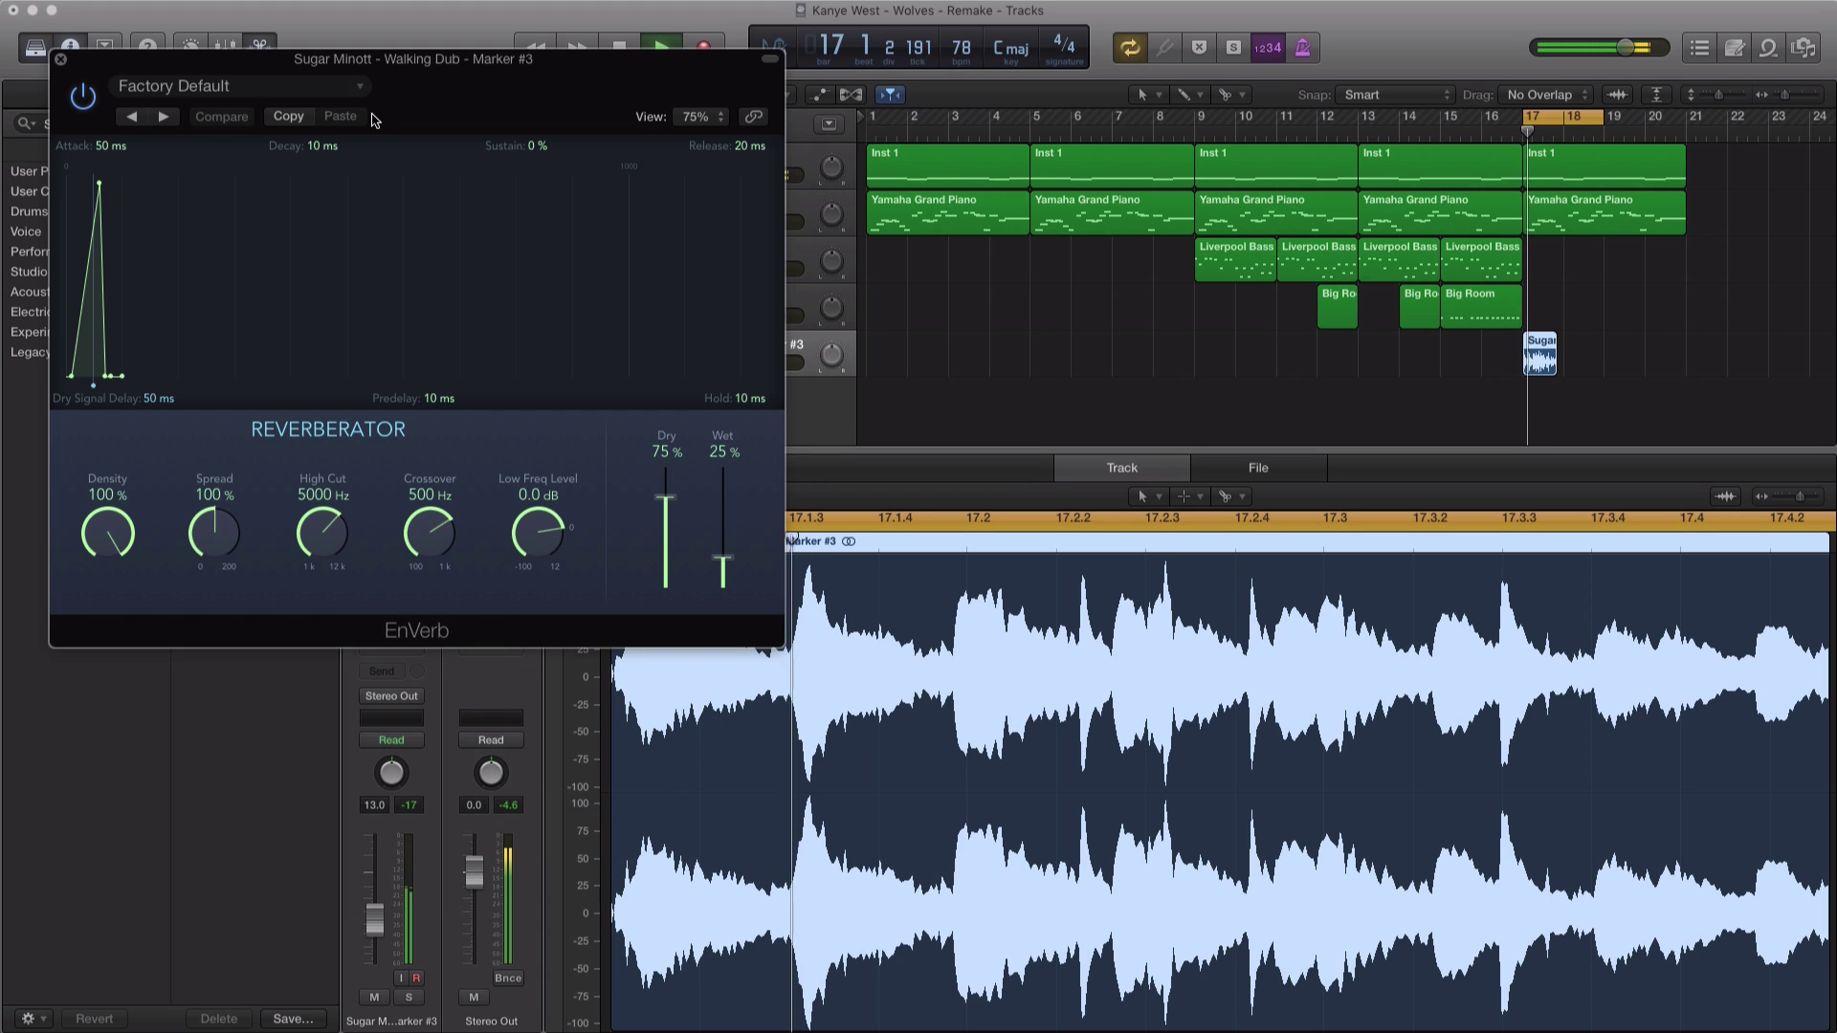
drag(666, 497, 666, 536)
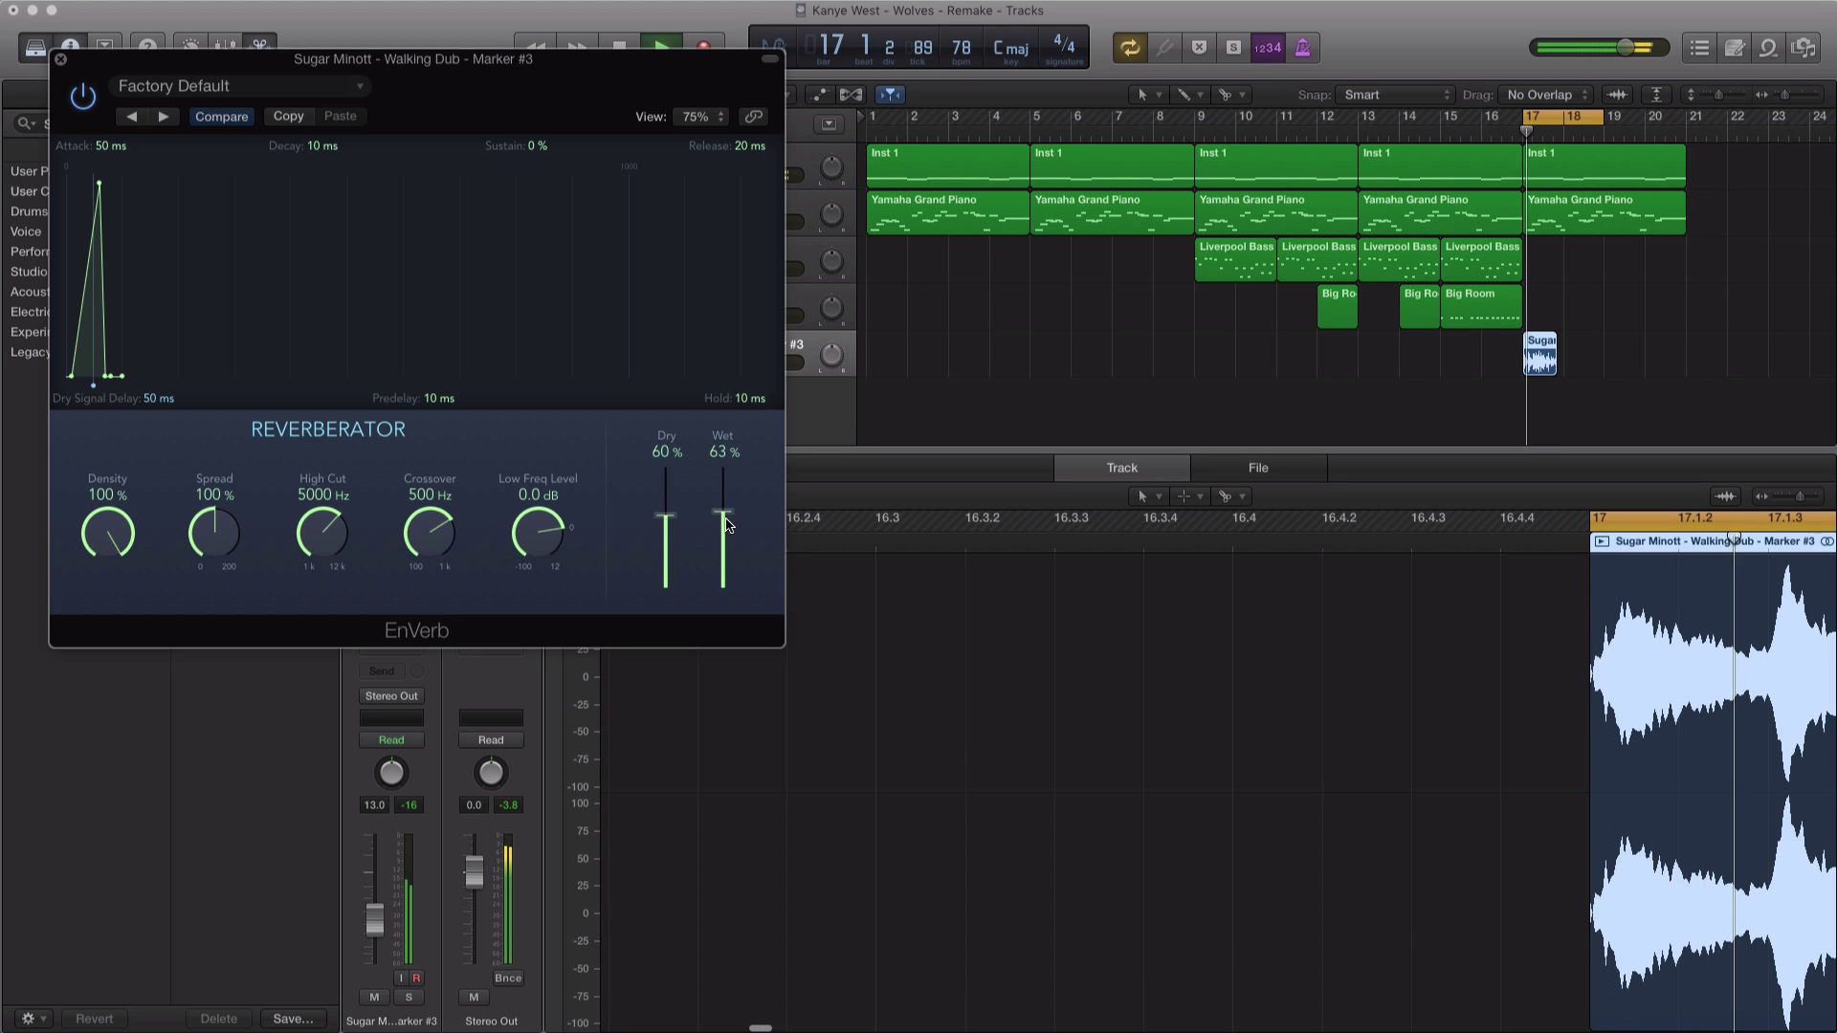
click(60, 60)
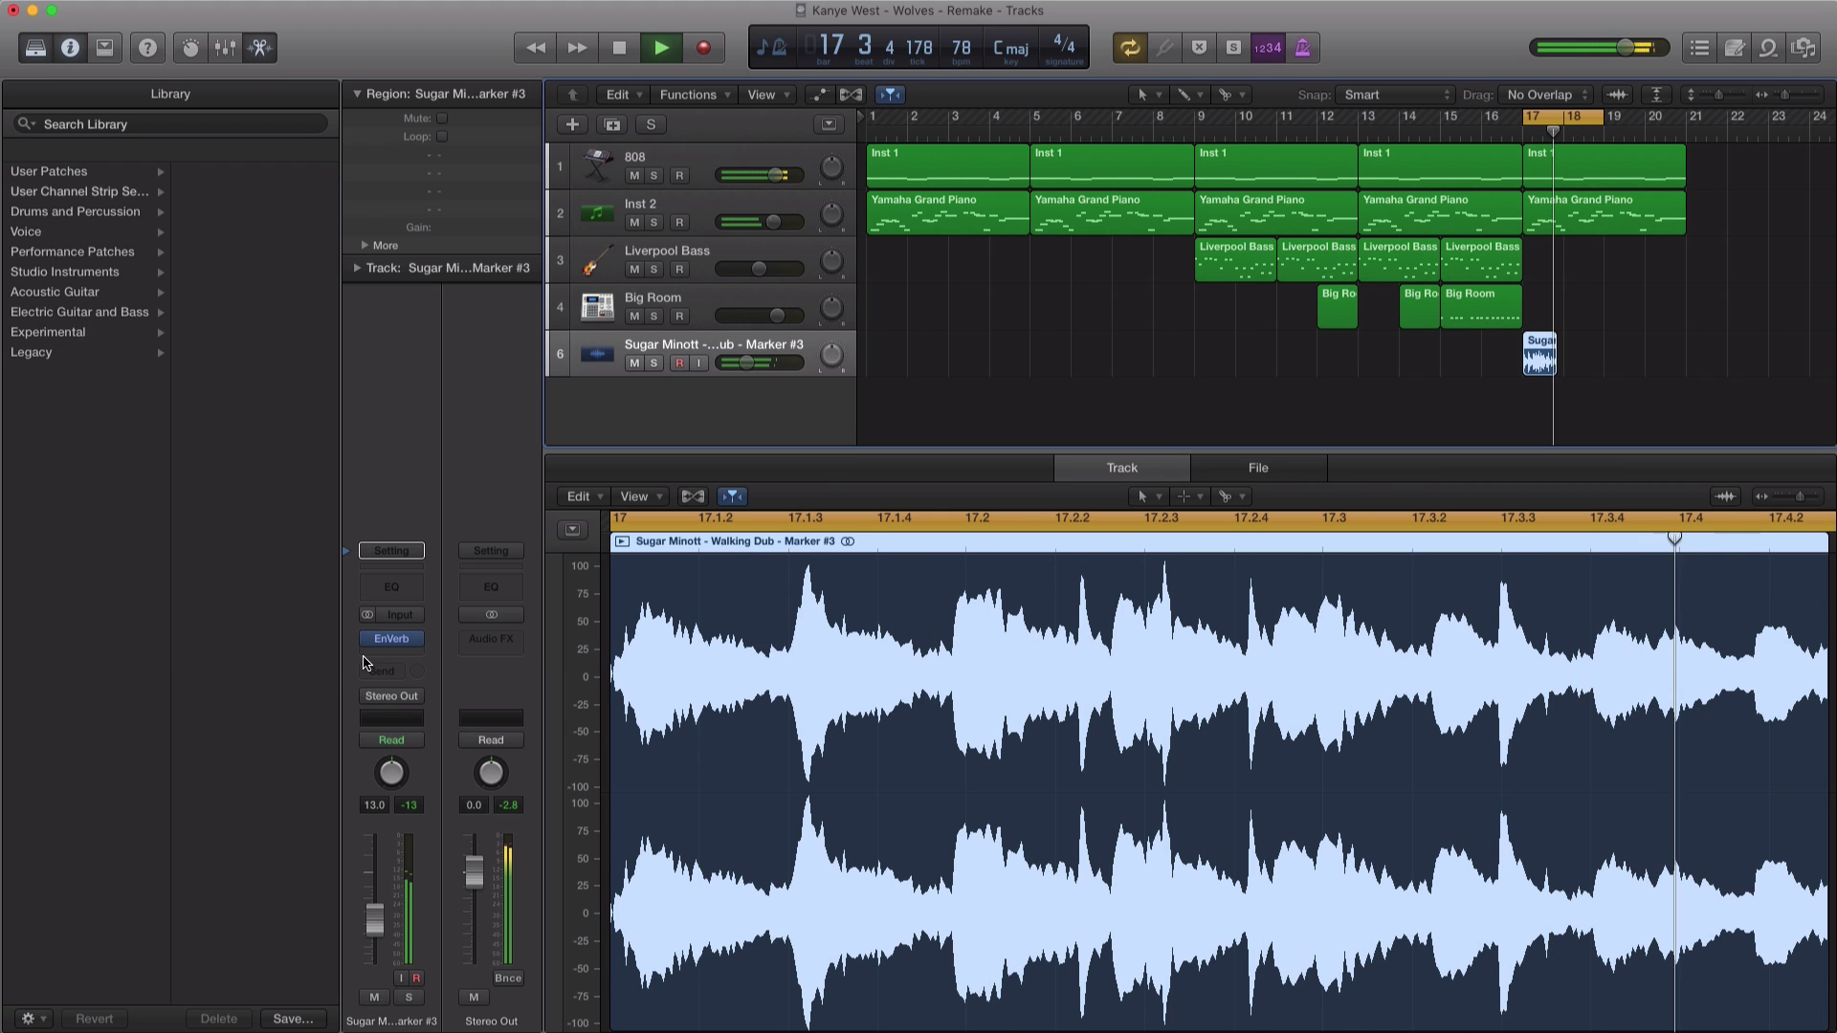
Step: Add a stereo Echo after the EnVerb with a 1/8 note delay, 64% feedback and 82% wet, checking it in playback
key(space)
click(400, 659)
mouse_move(402, 692)
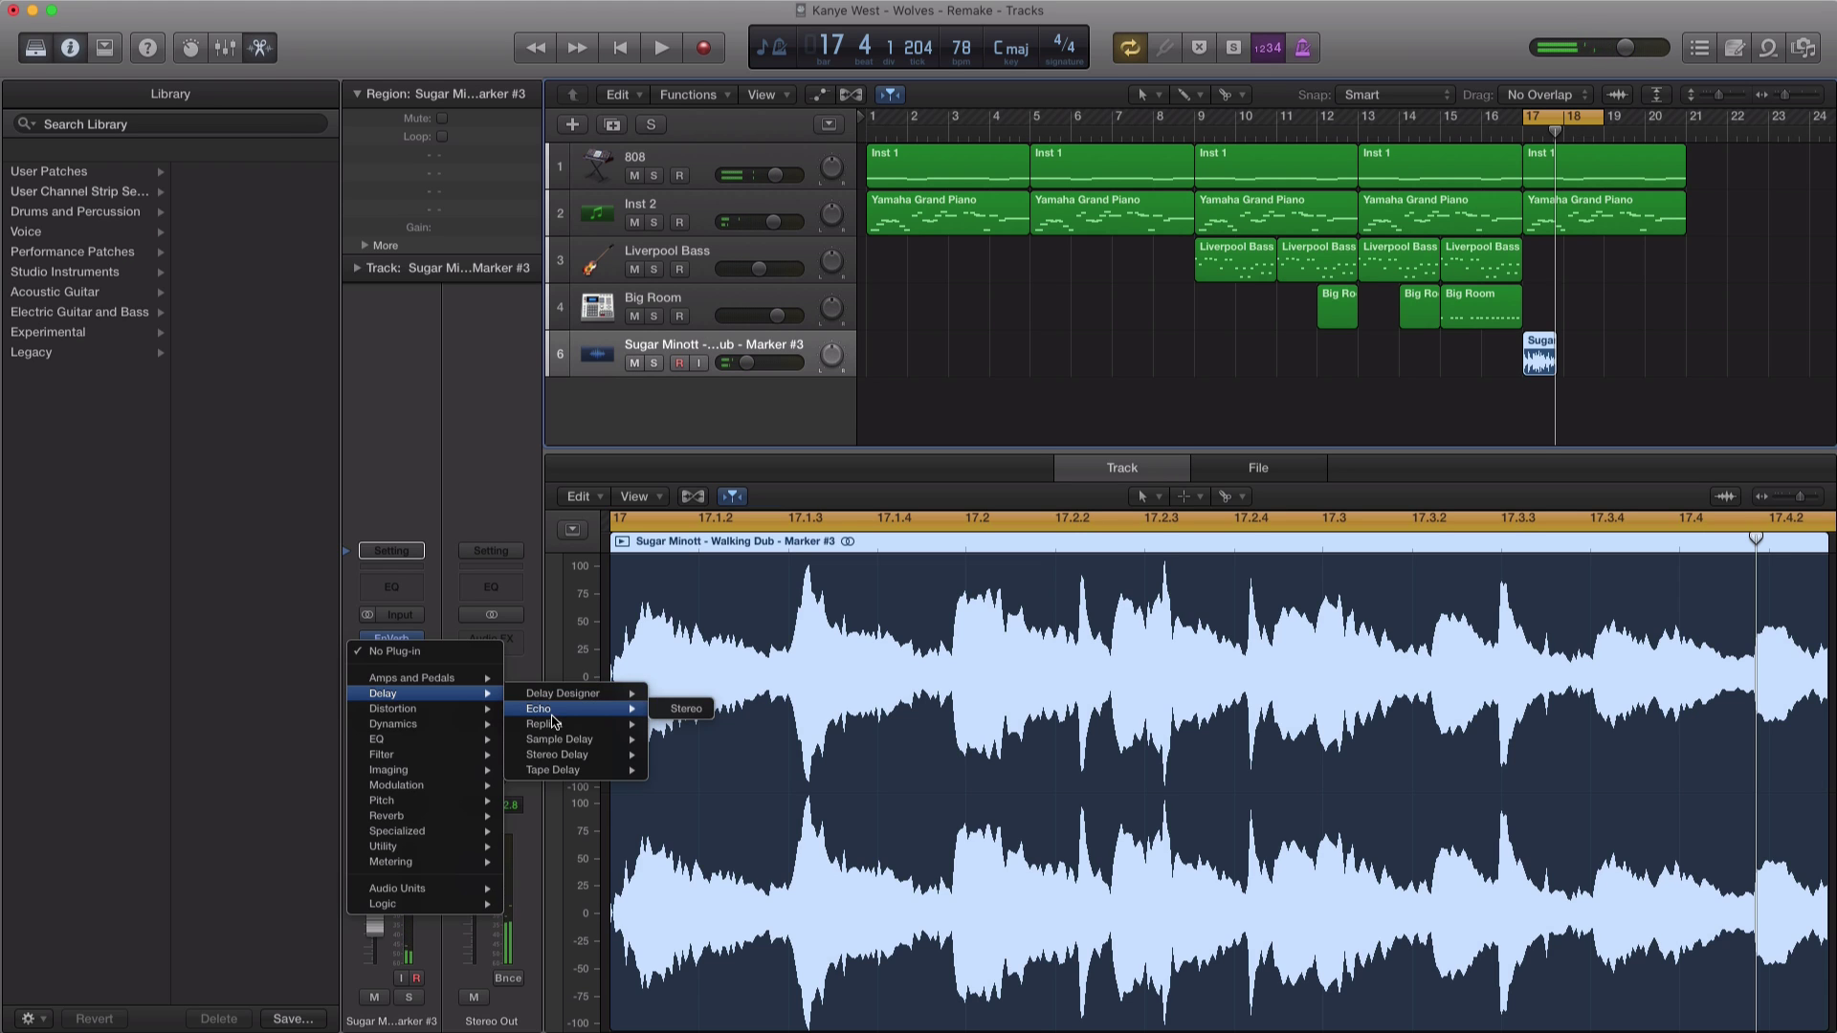
click(675, 710)
key(space)
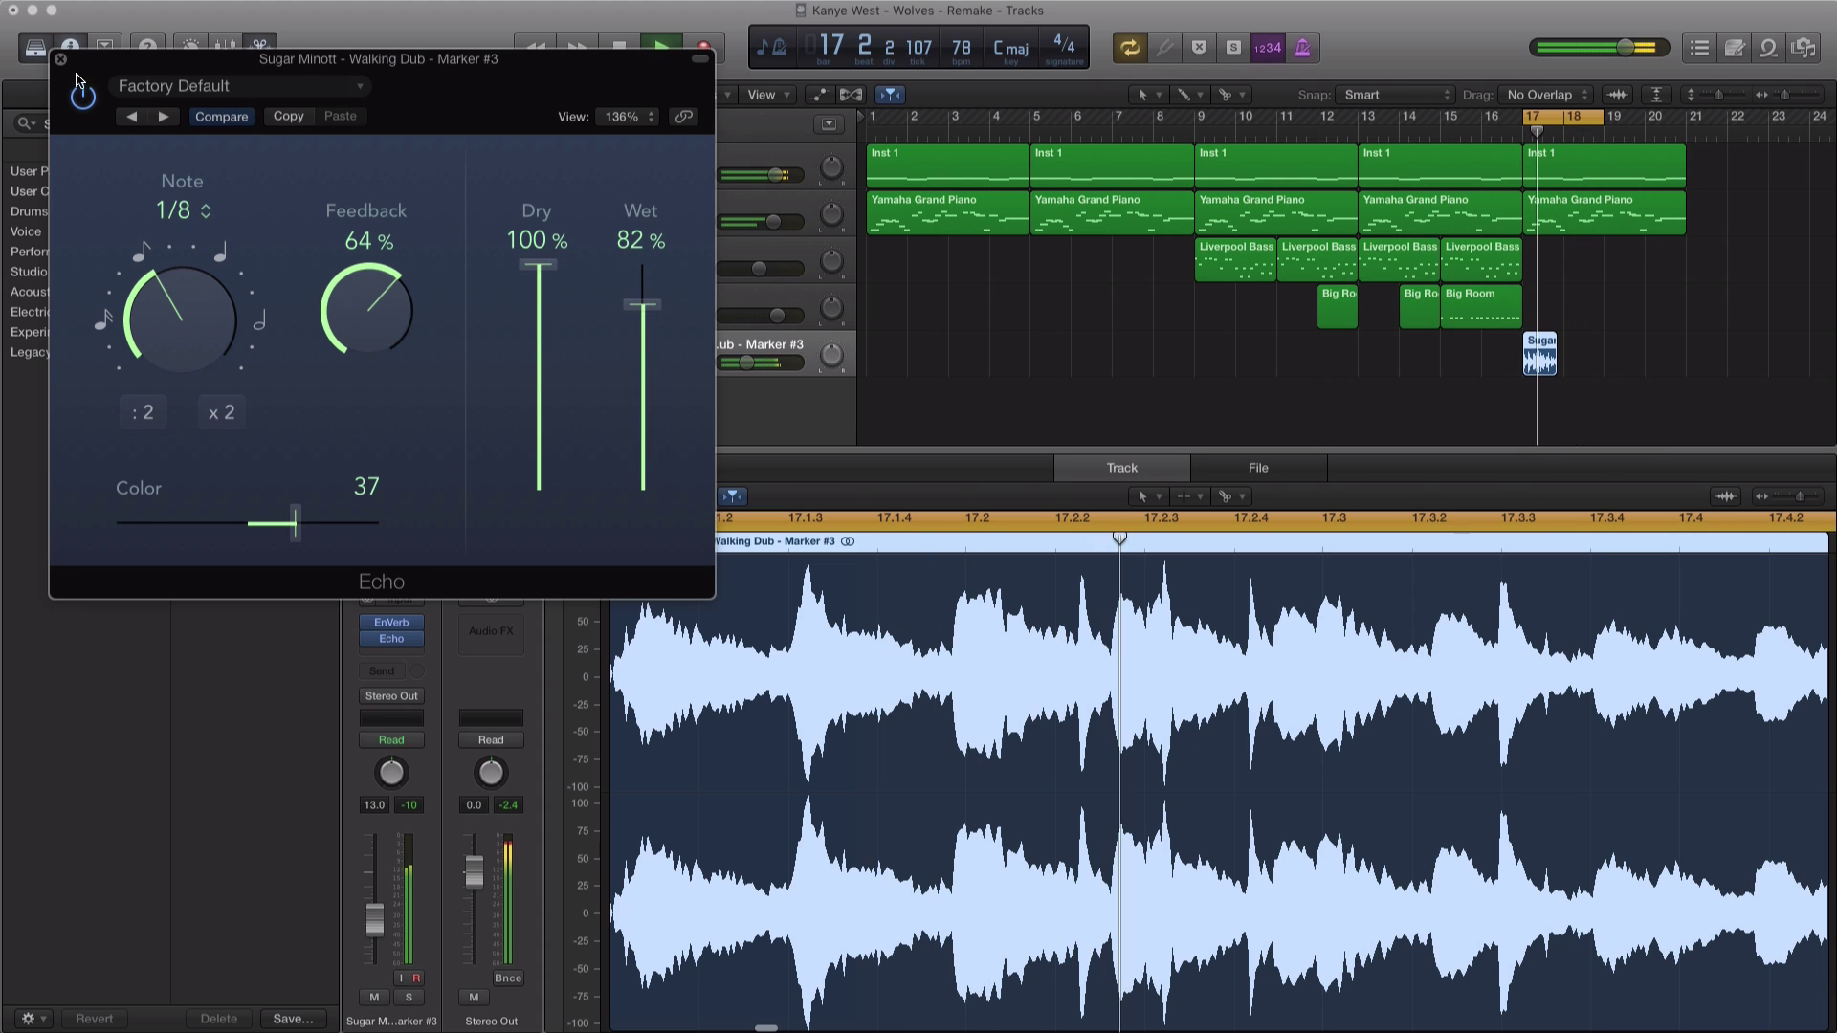
click(60, 60)
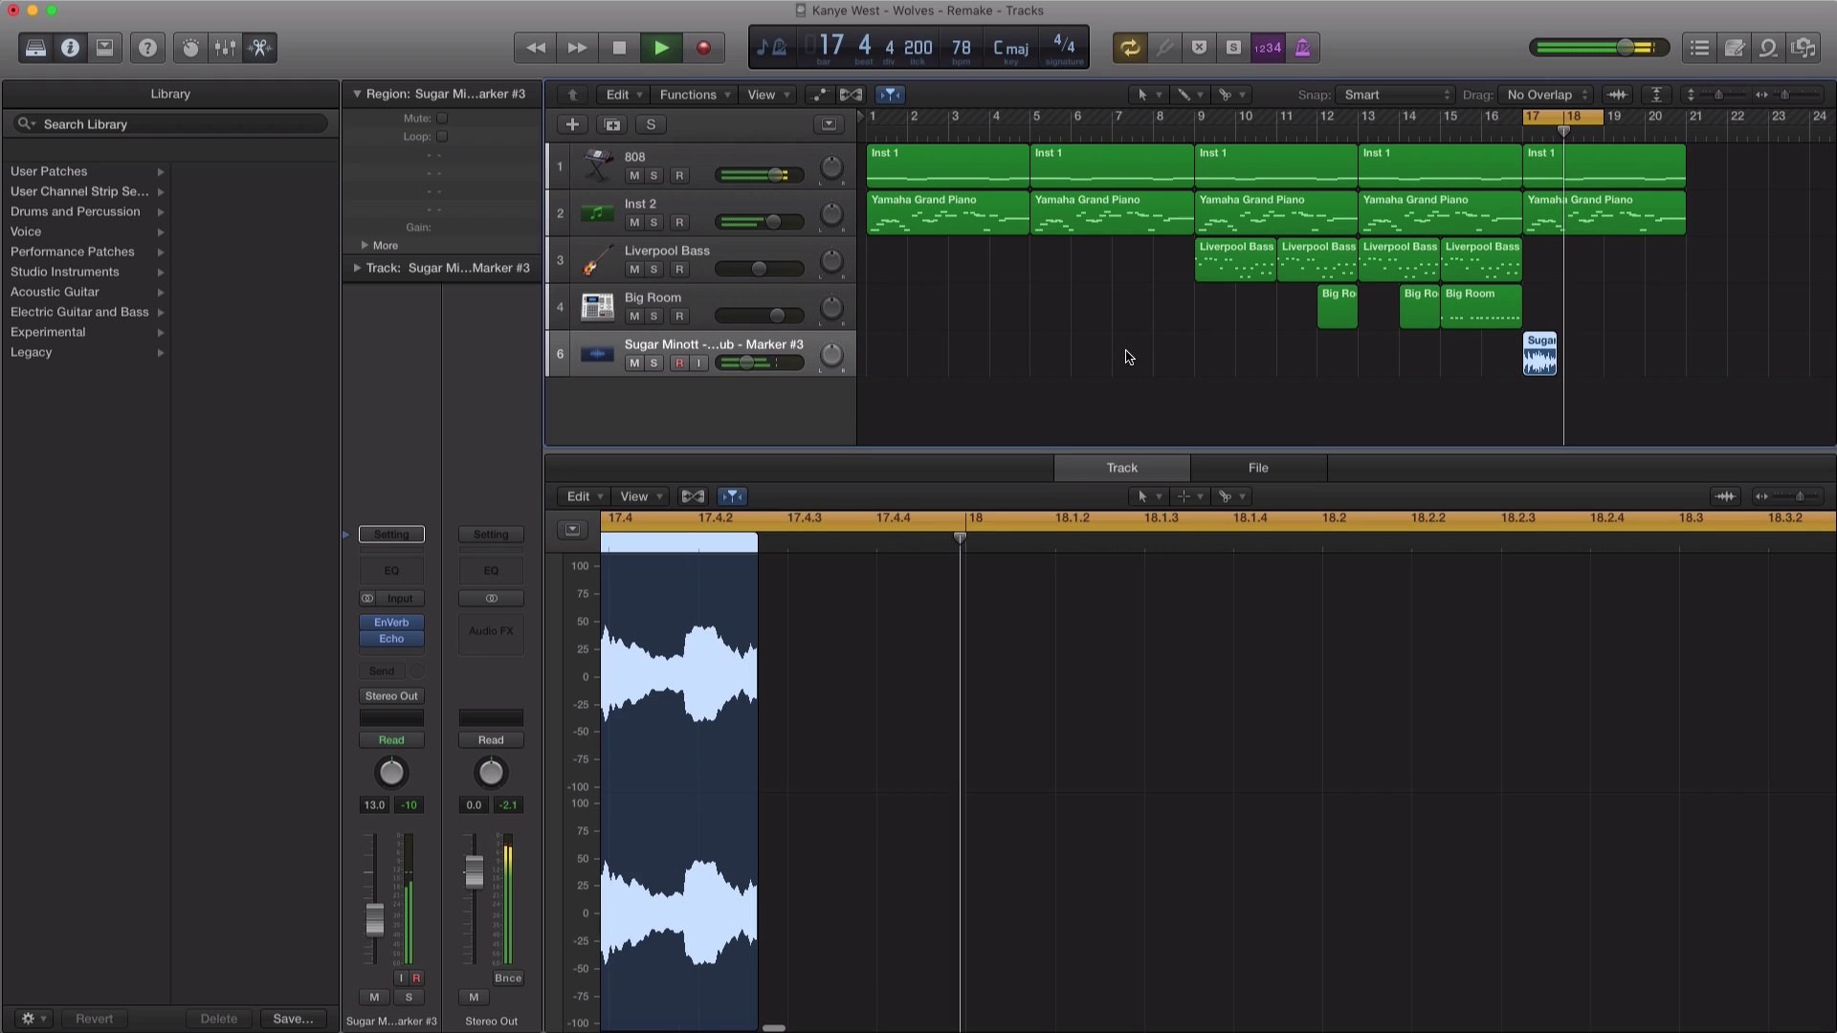
Step: Draw volume automation on the Sugar Minott track falling from -13.0 dB within bar 17 to -23.4 dB near bar 18
key(space)
key(a)
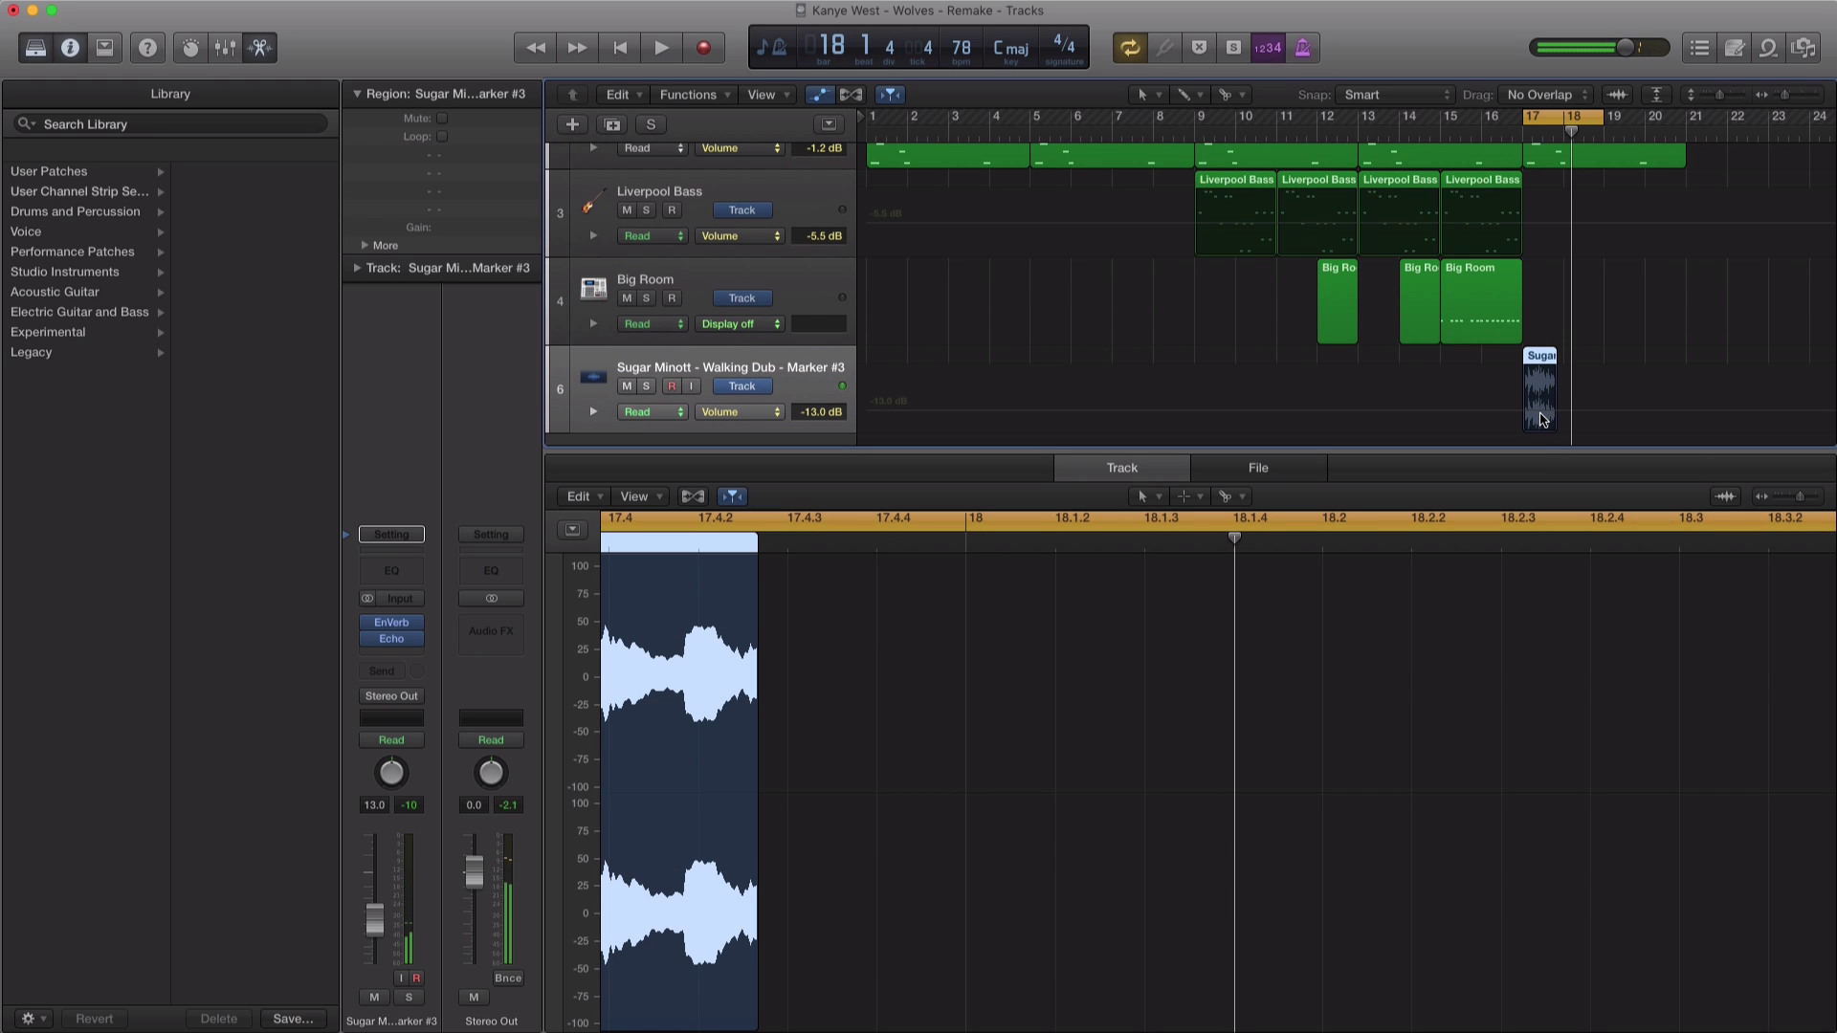
click(1540, 419)
drag(1566, 412, 1566, 418)
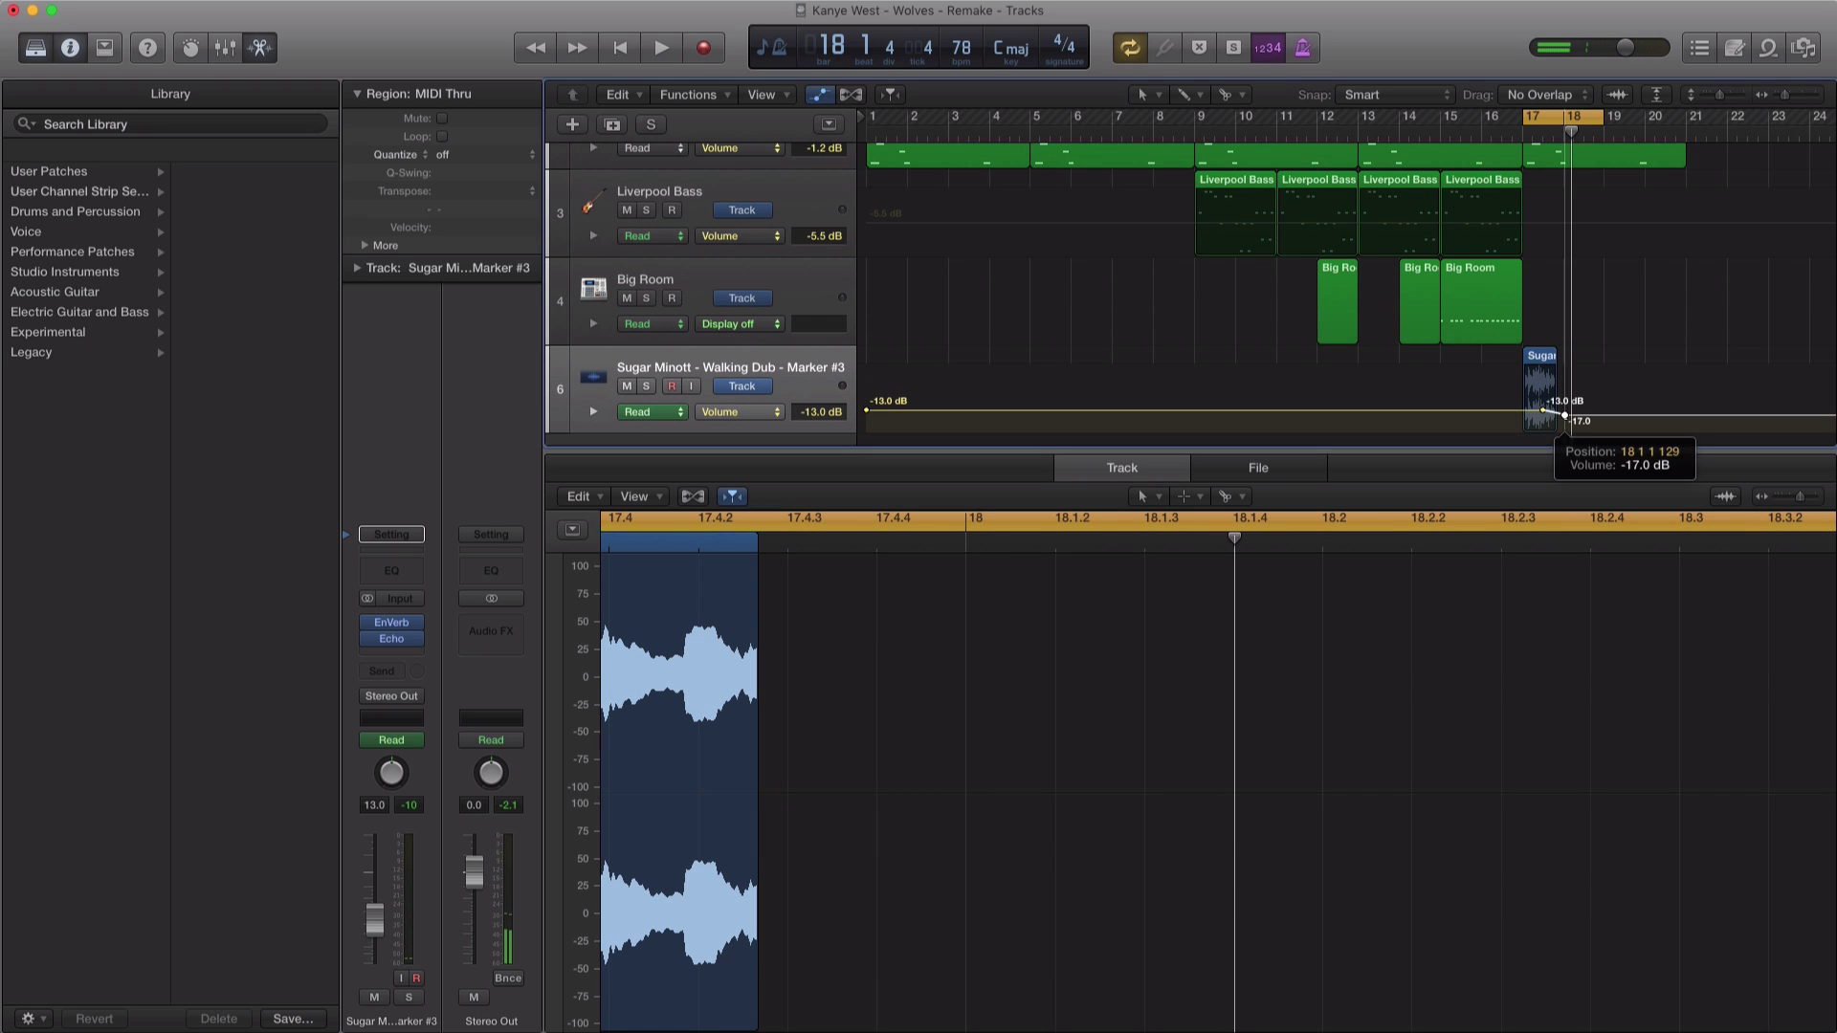
key(a)
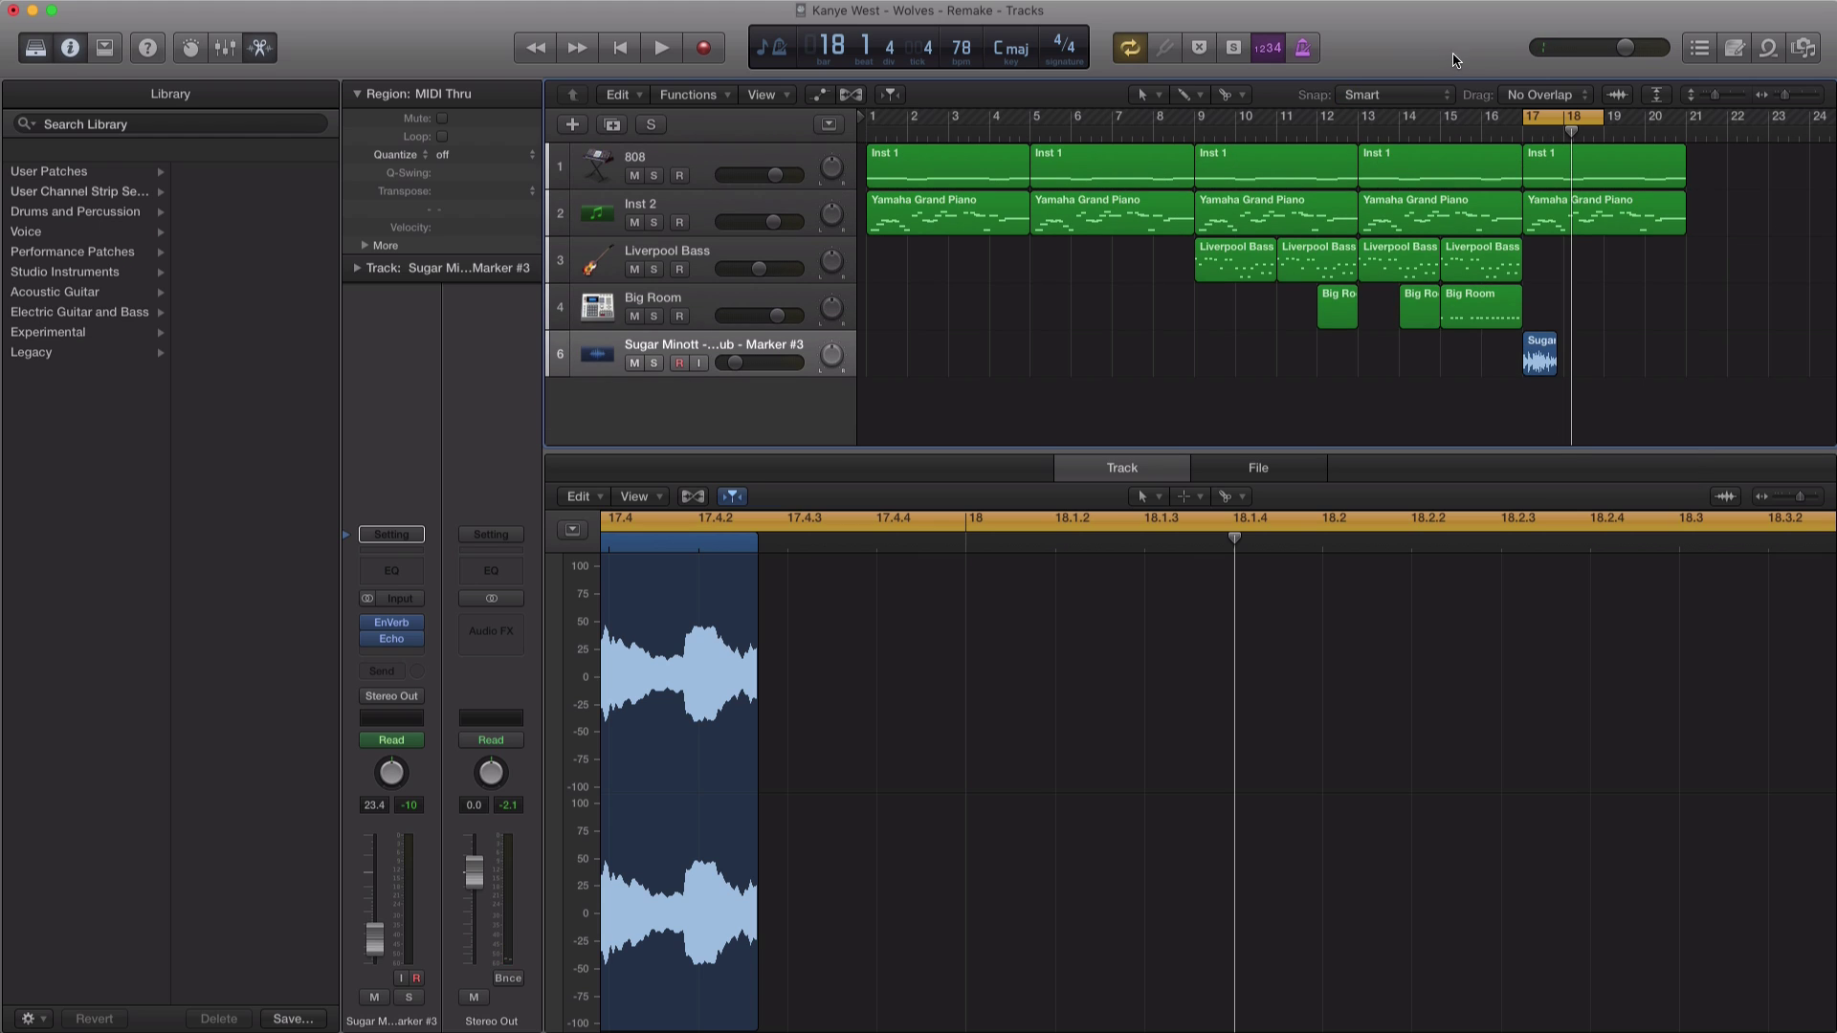
Step: Turn cycling off, play through bar 17, and lower the Sugar Minott automation point at 17.2.4 to -17.9 dB
click(1547, 117)
click(1483, 131)
key(space)
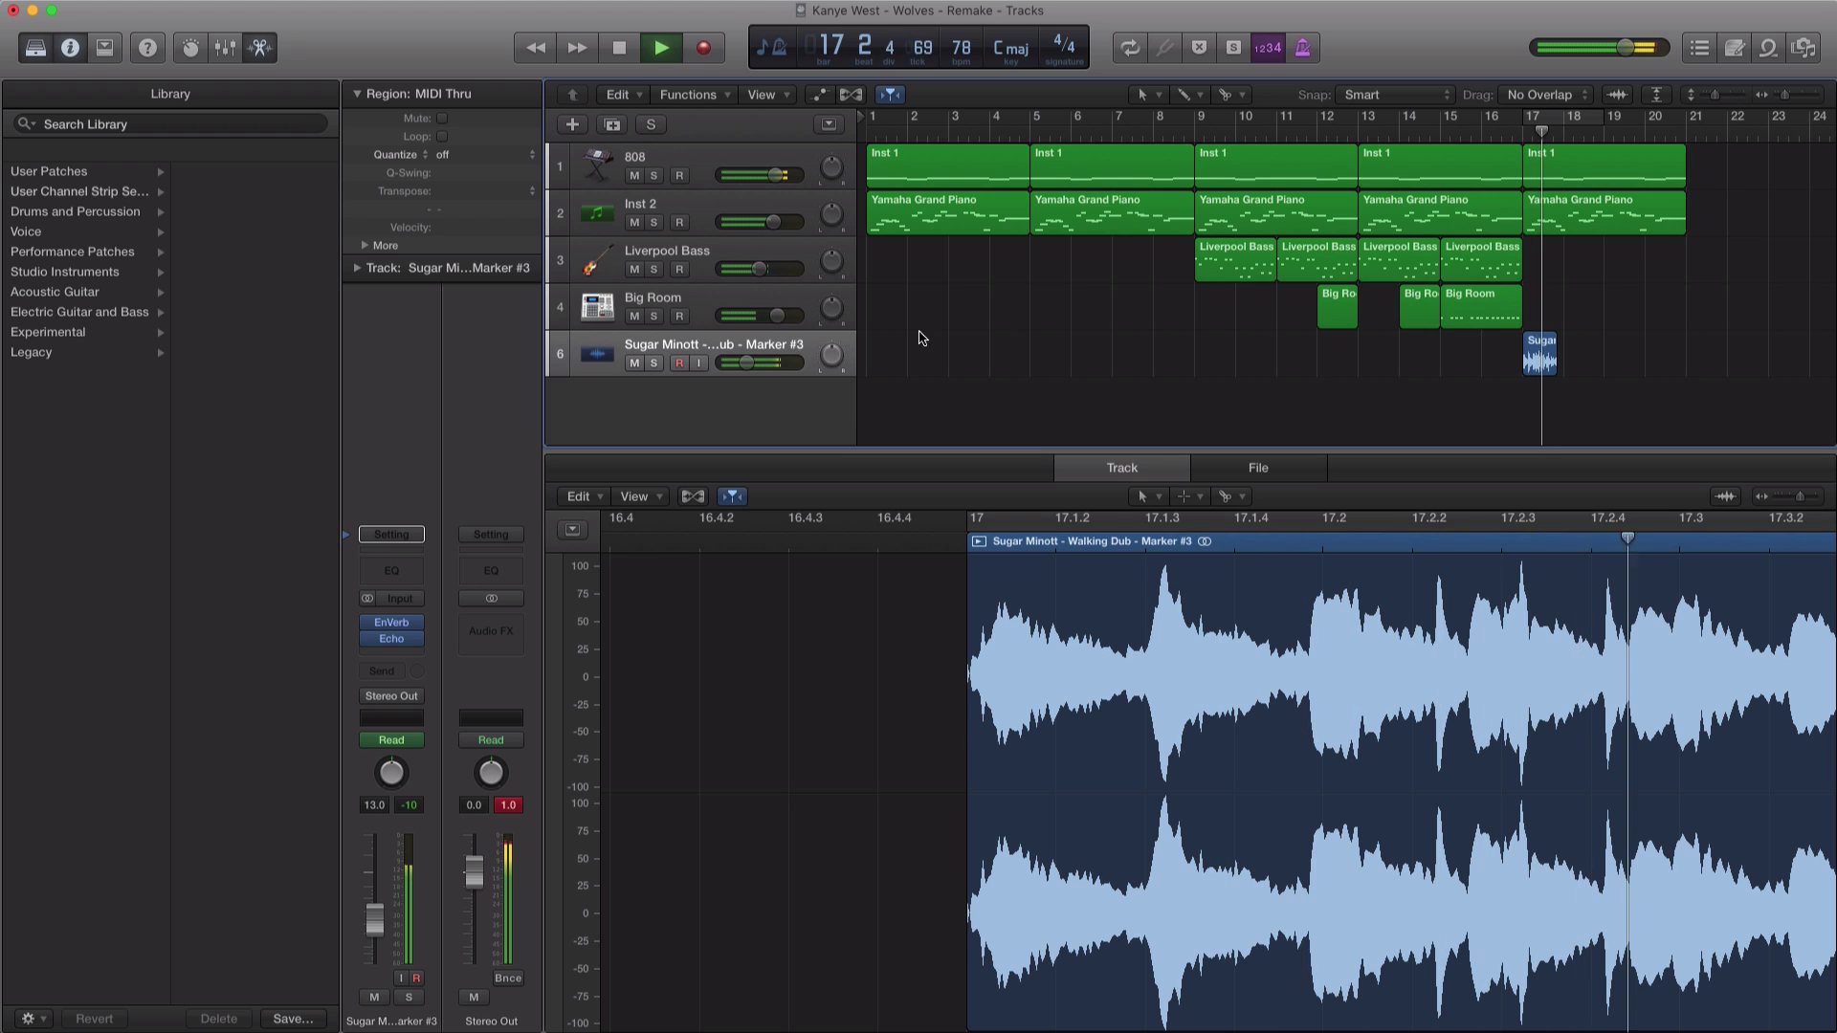
key(space)
key(a)
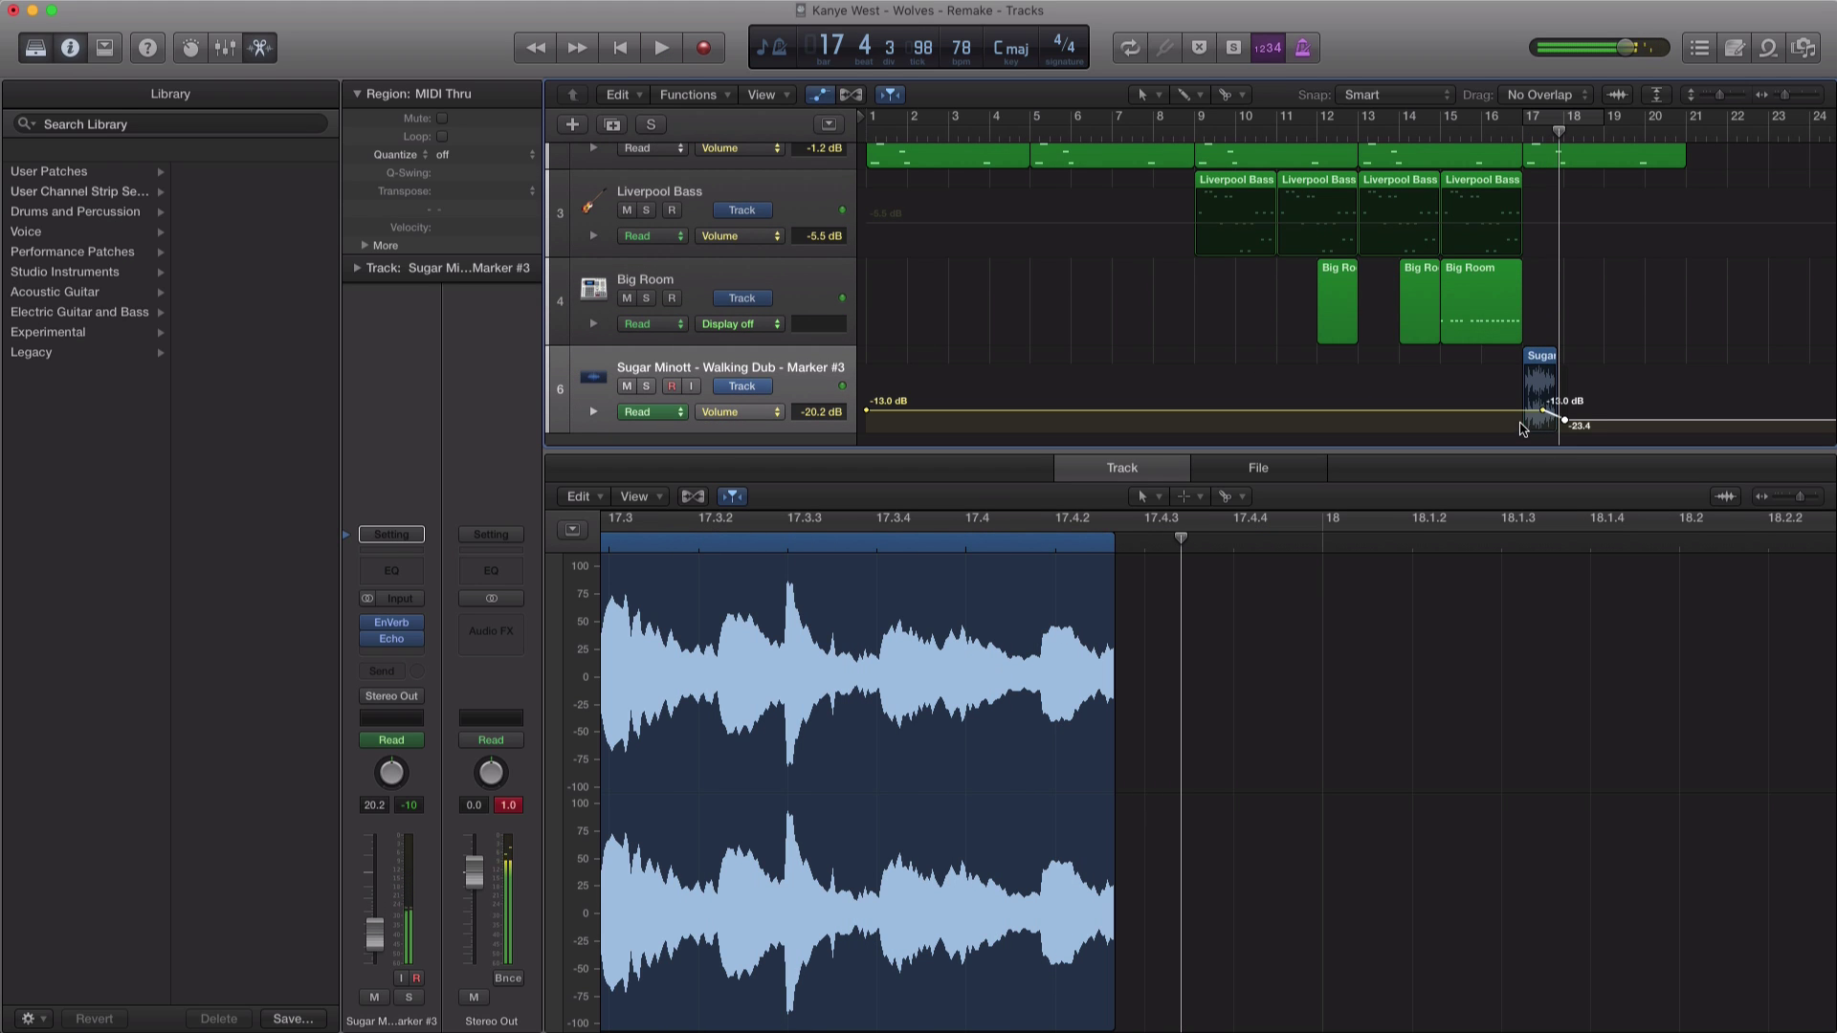
drag(1543, 417, 1541, 423)
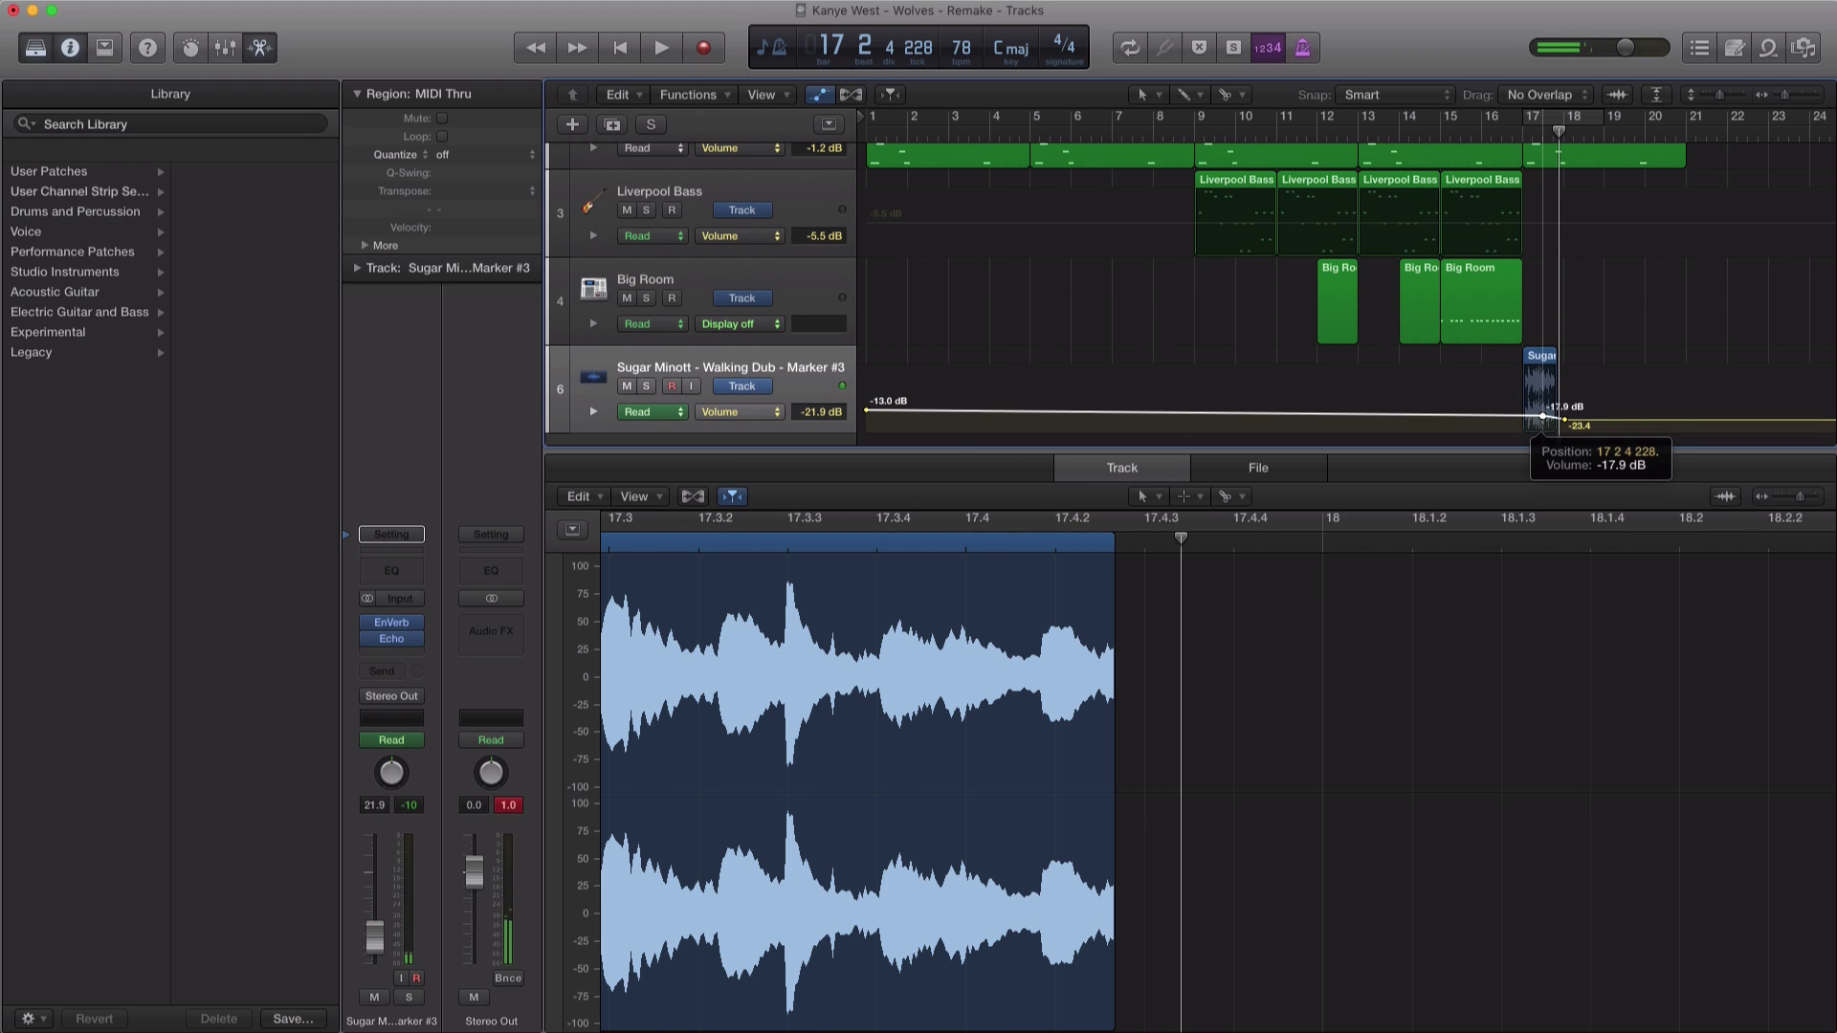
key(space)
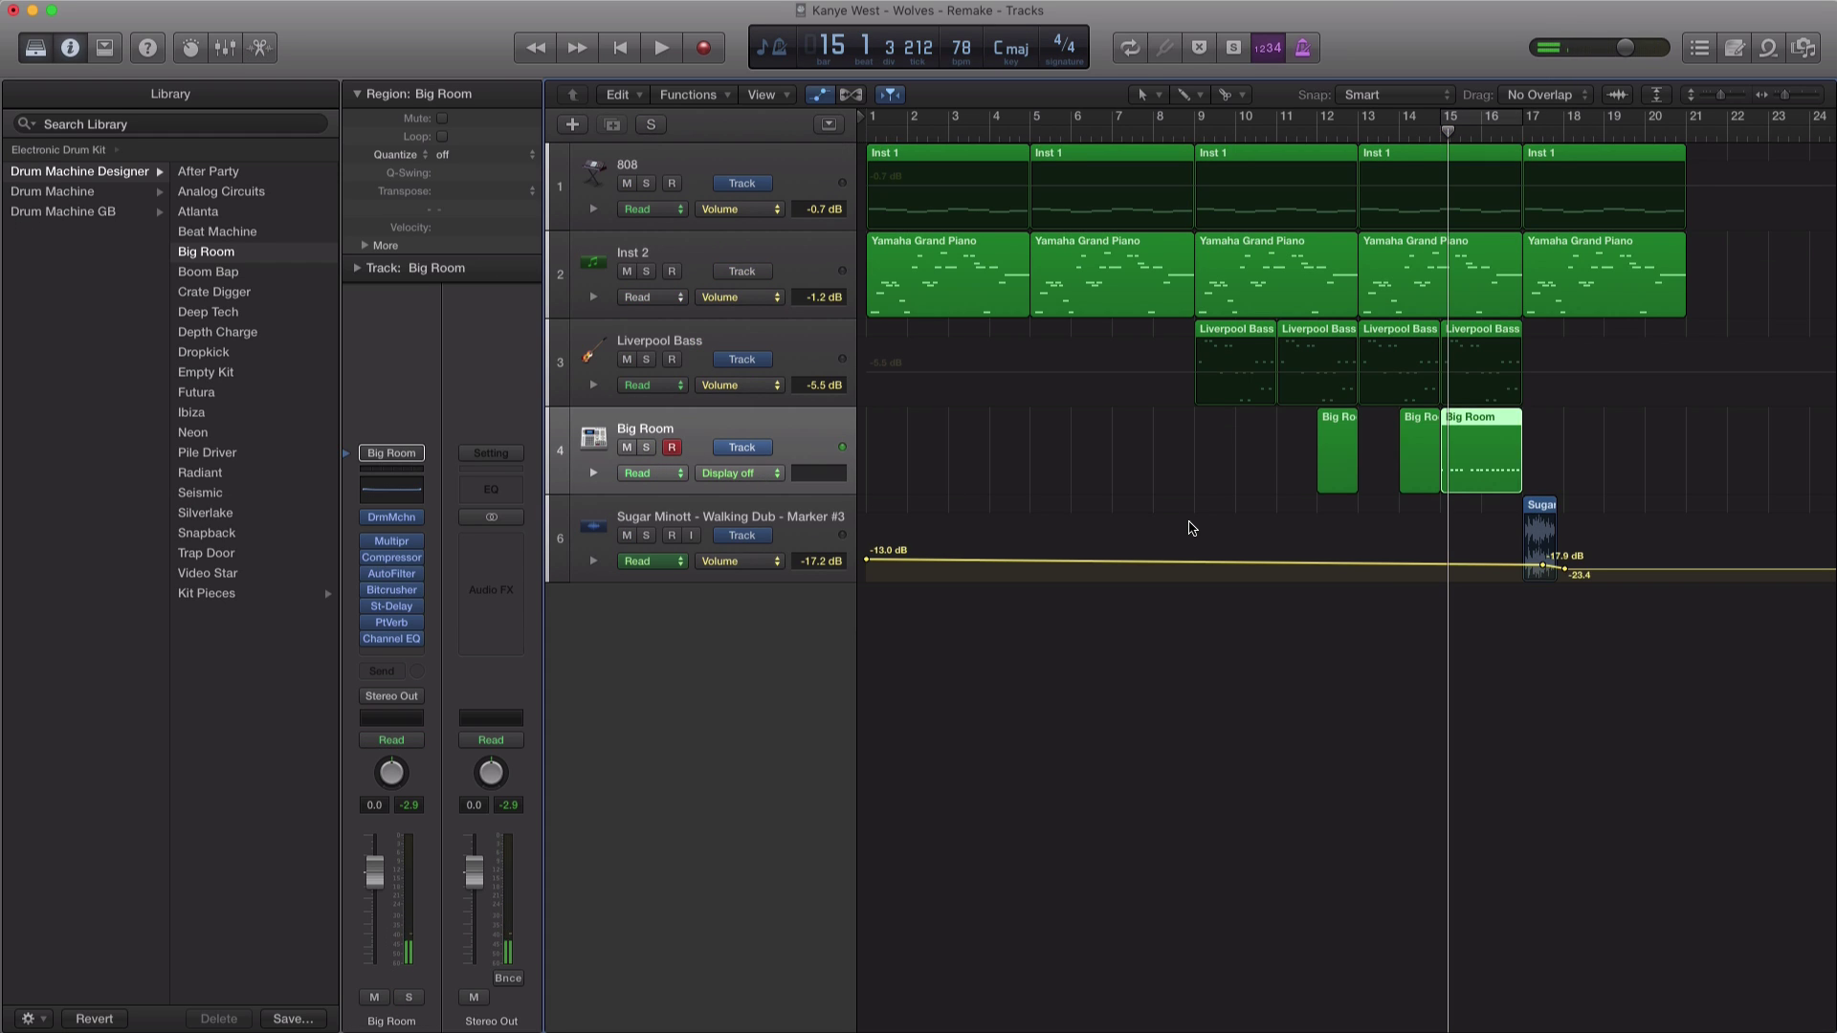
Step: Hide the track automation, copy the last 808 region to bar 21, and open it in the Piano Roll with bars 21–24 cycled
key(super+Left)
key(super+Left)
key(super+Left)
key(a)
key(super+Up)
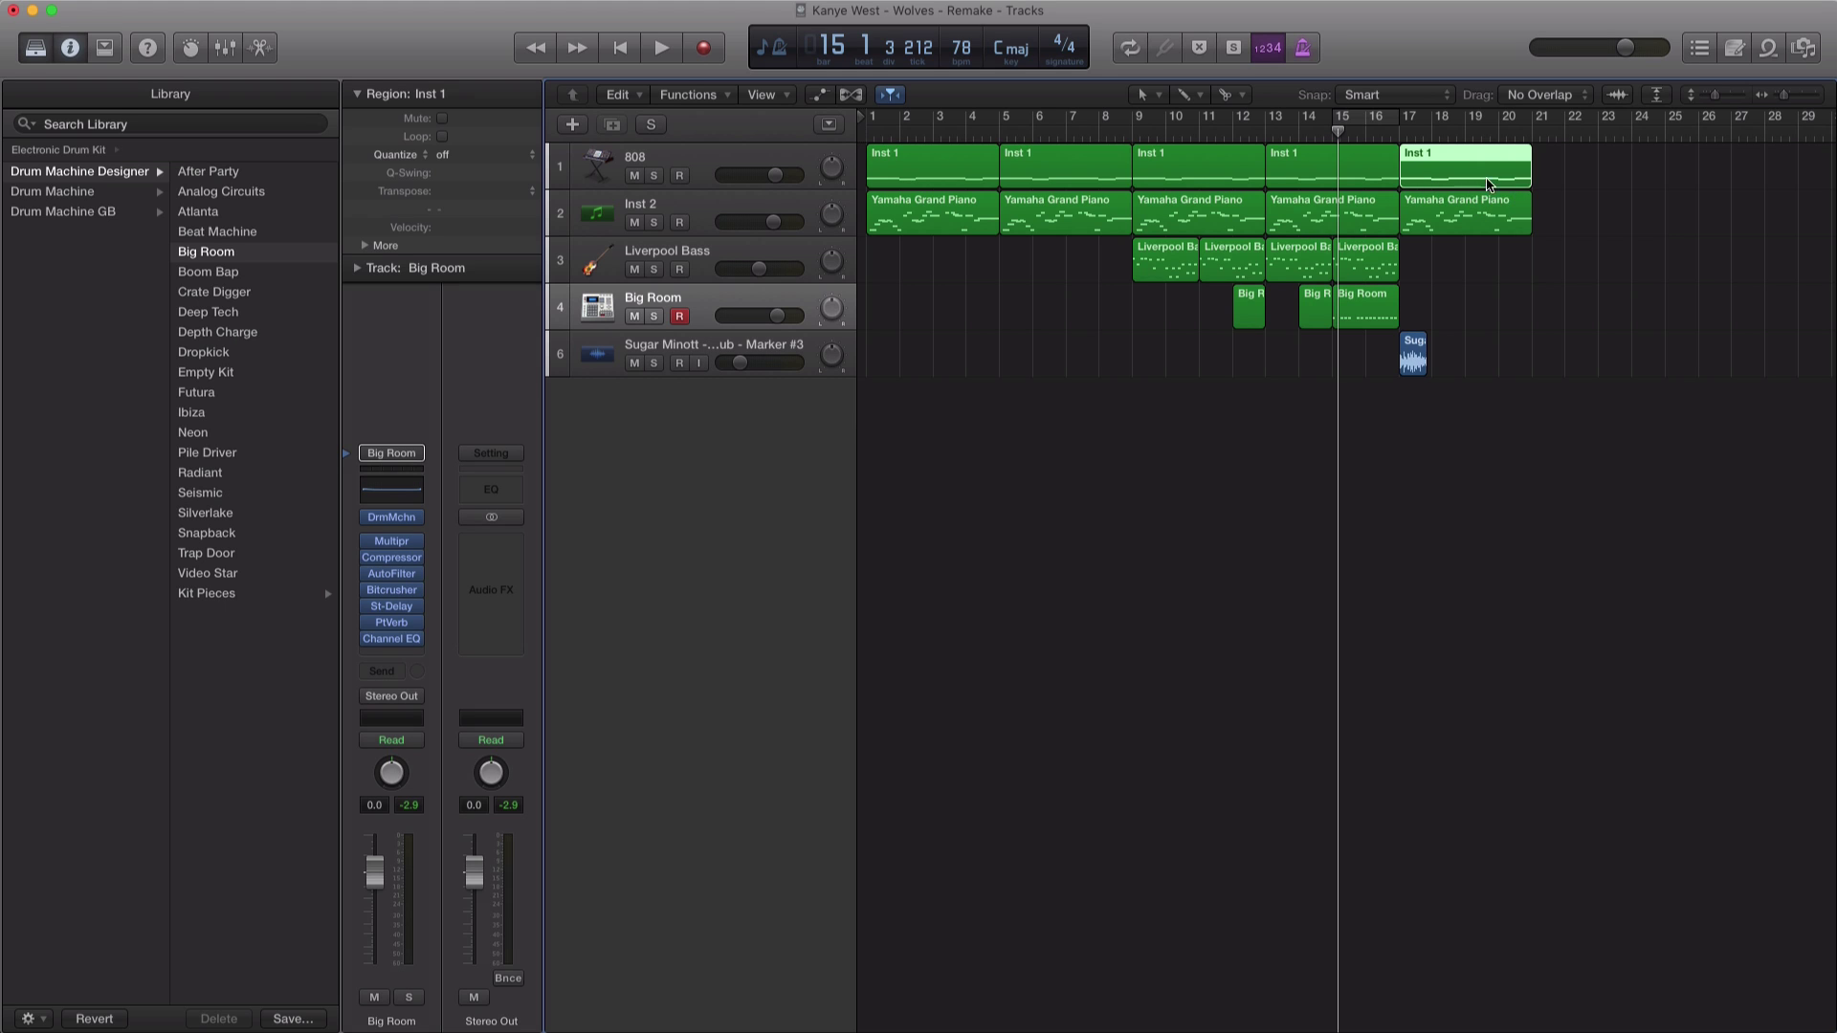
drag(1488, 182, 1609, 184)
key(u)
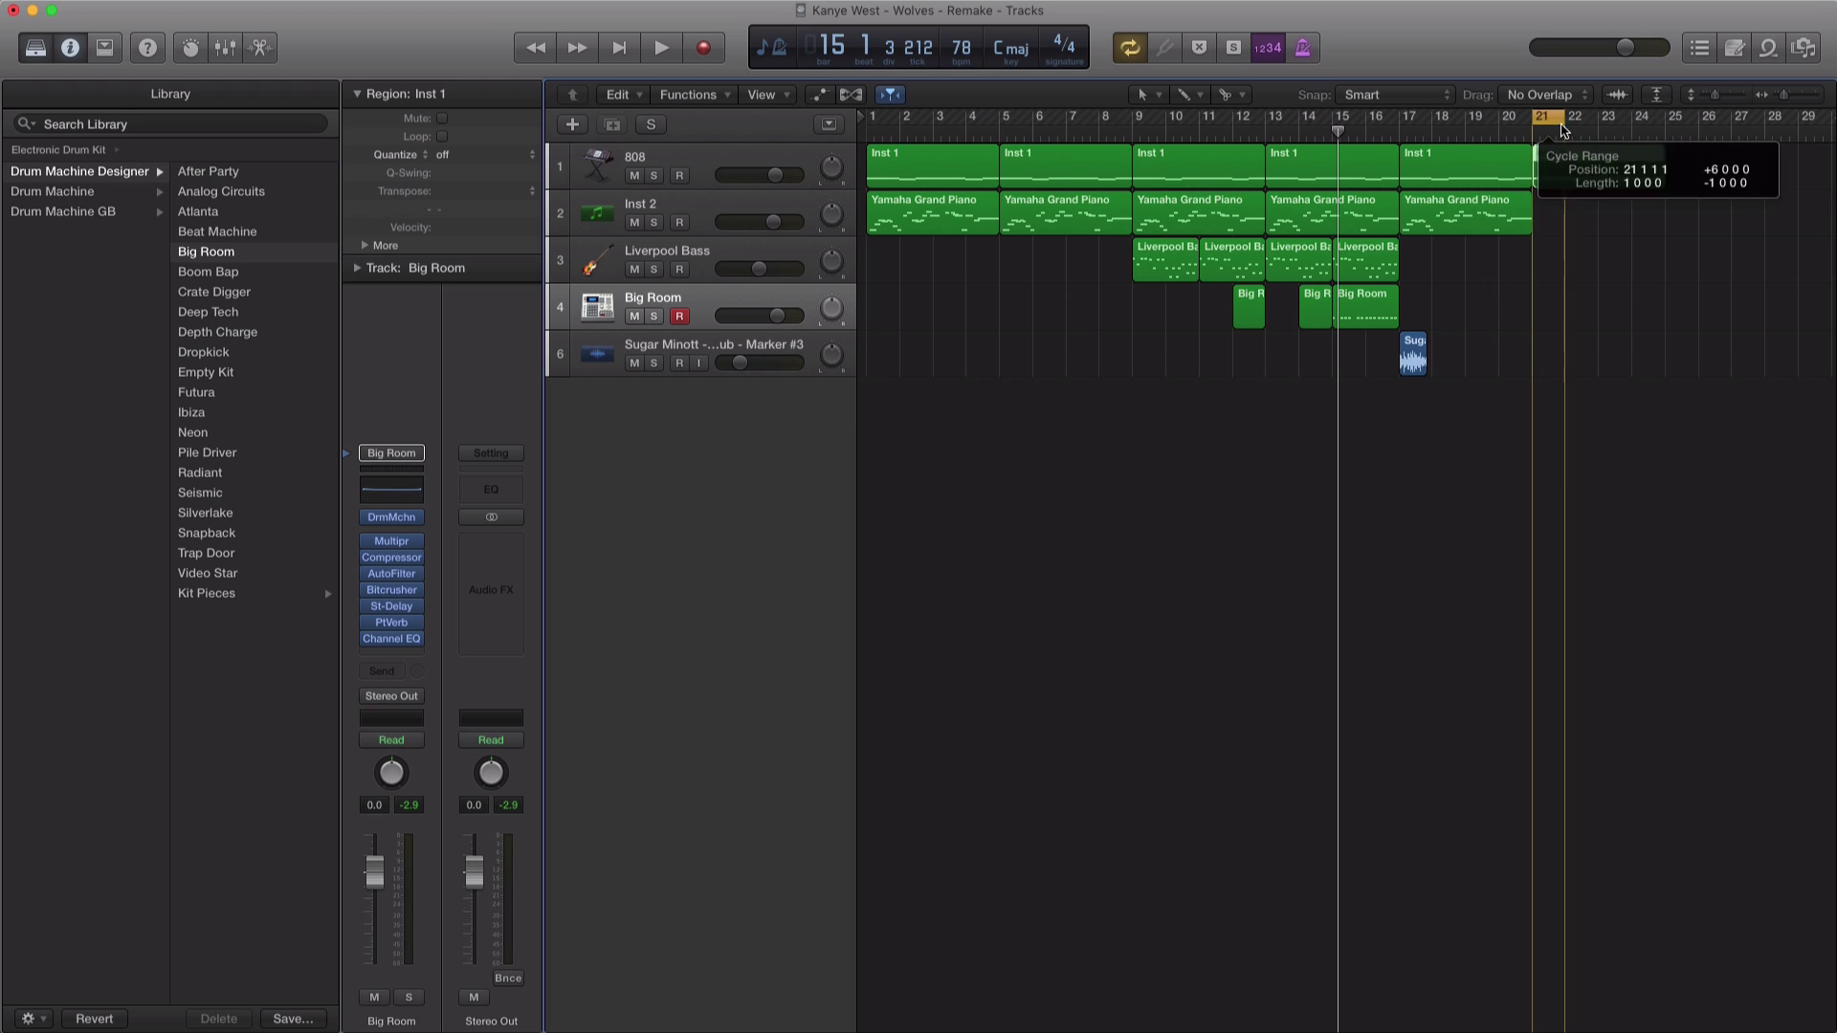
key(p)
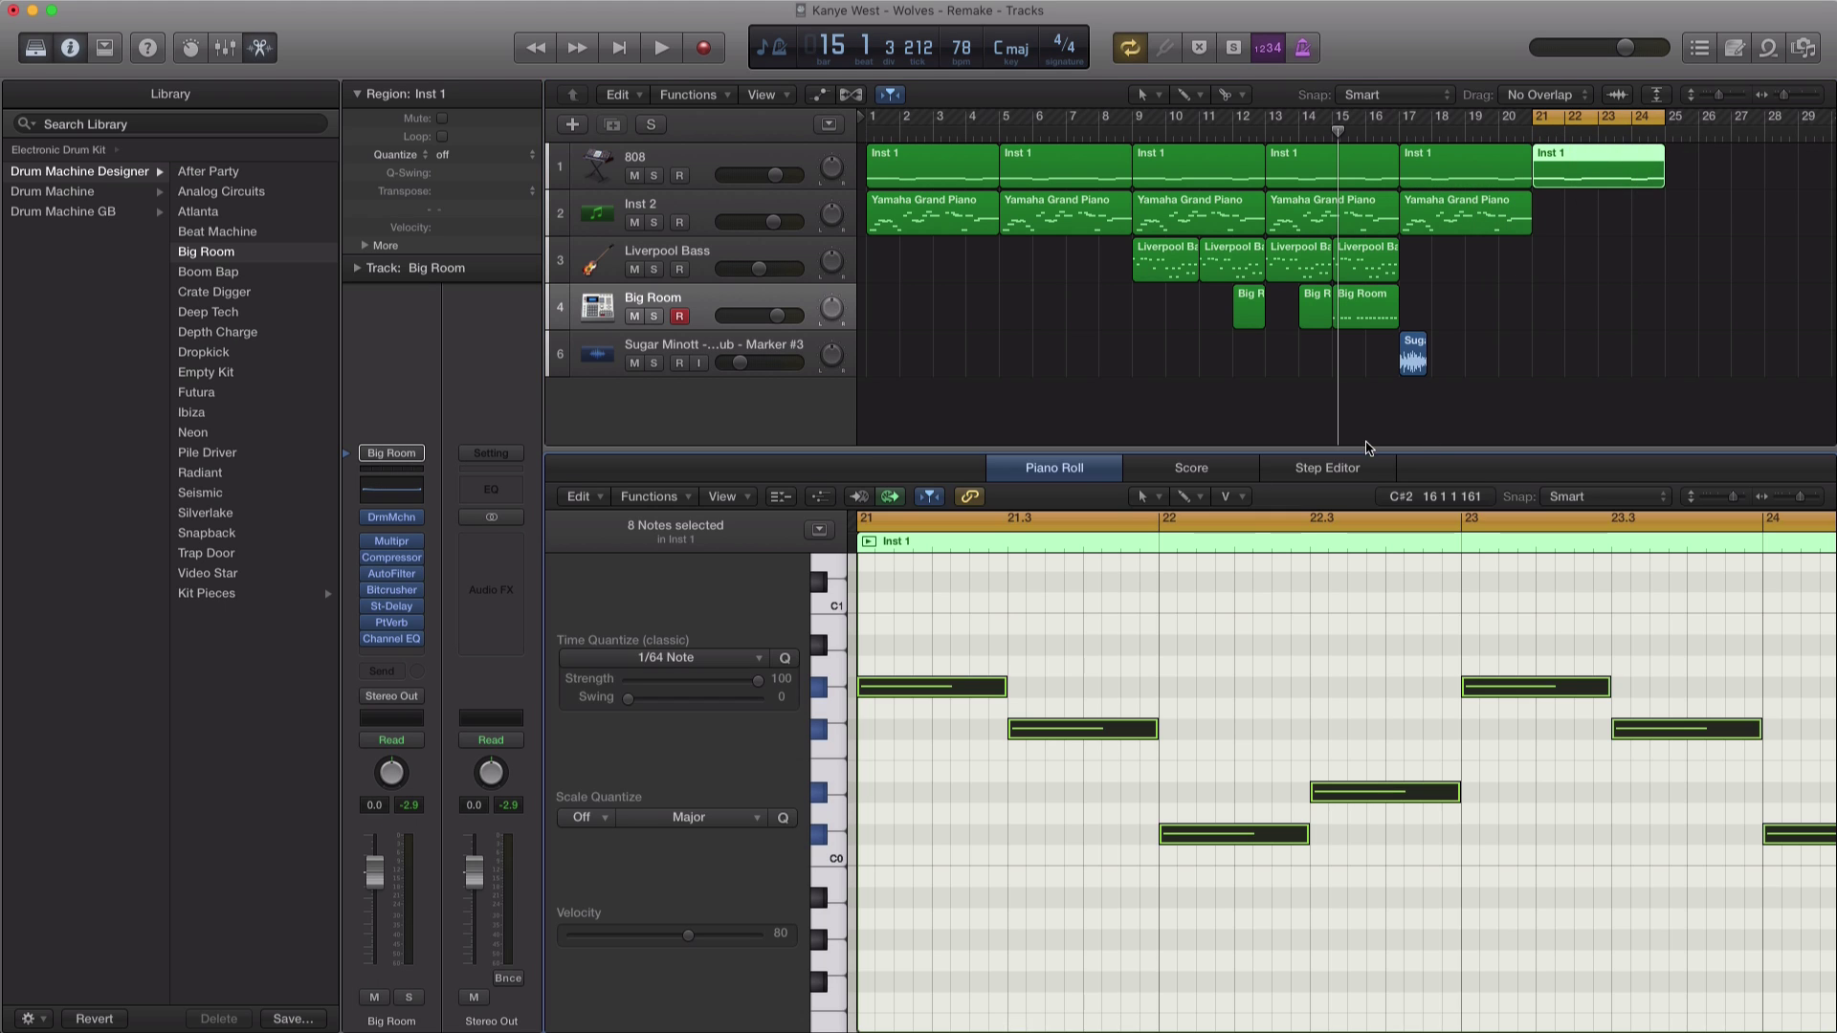
key(z)
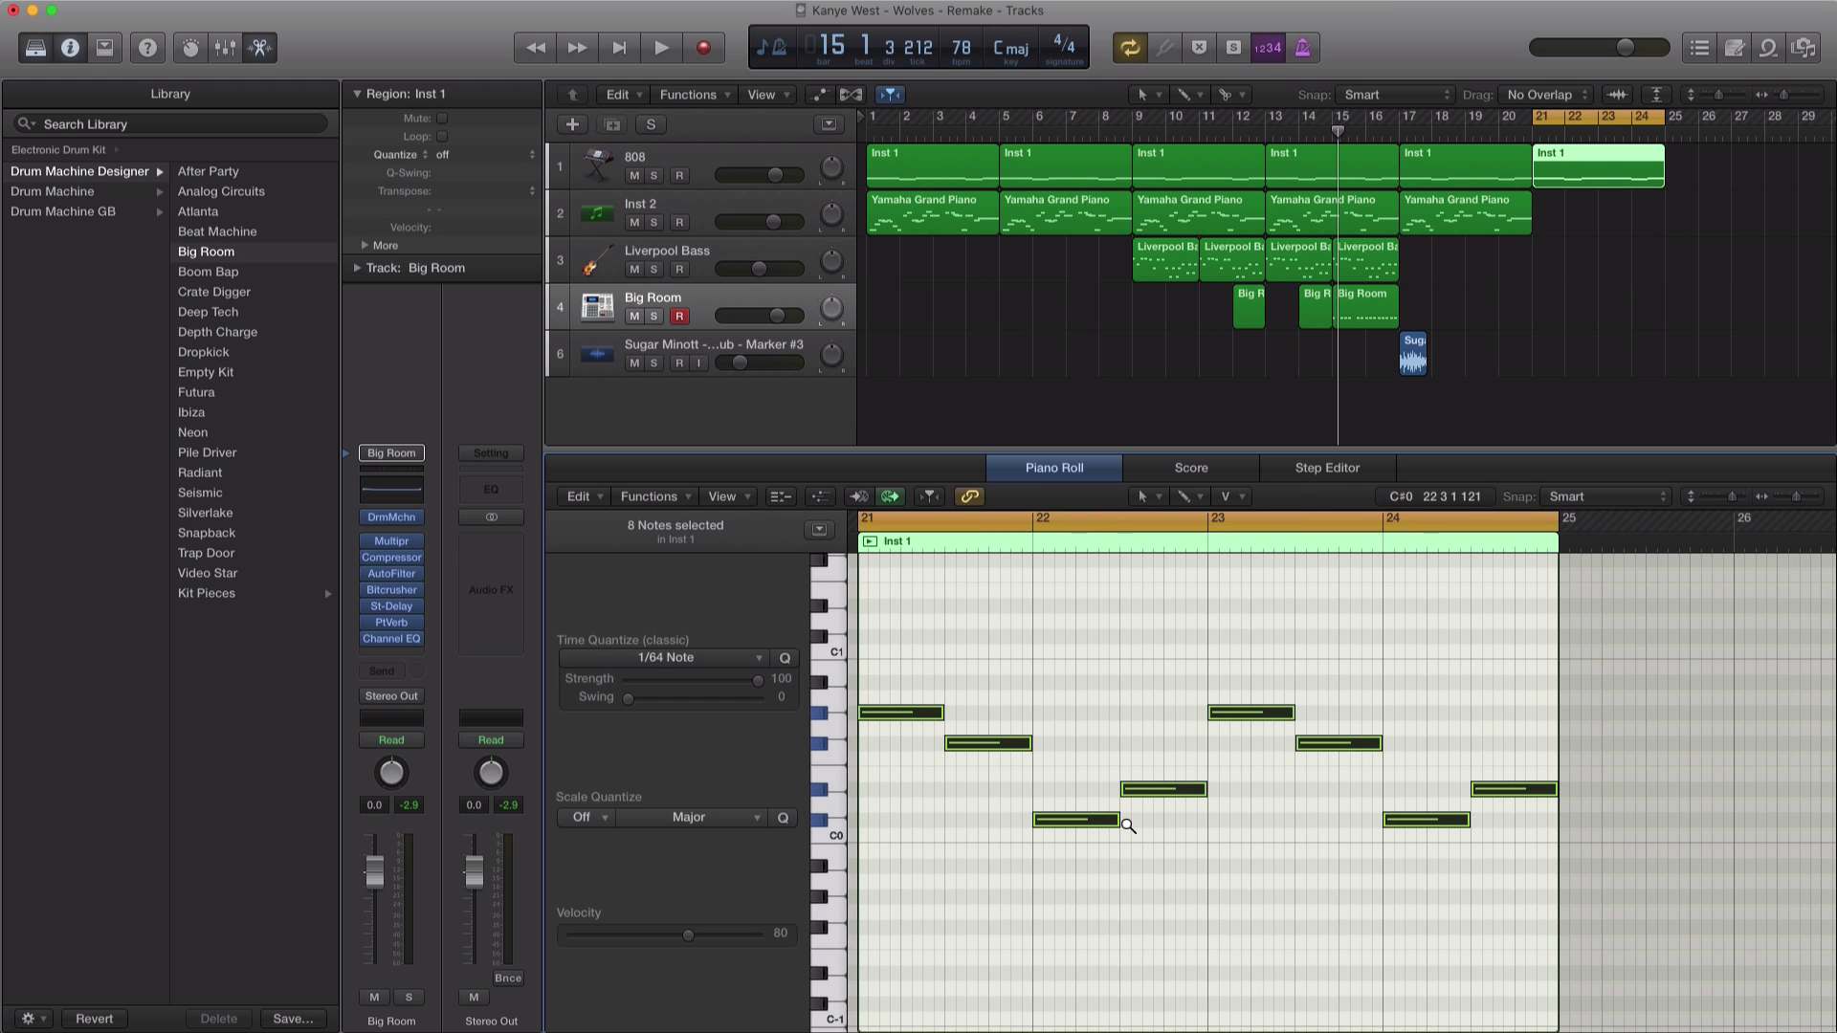
Step: Repitch the 808 notes in bars 21–22 to C#0, D#0, E0 and F#0, and delete the notes in bars 23–24
key(space)
click(1036, 722)
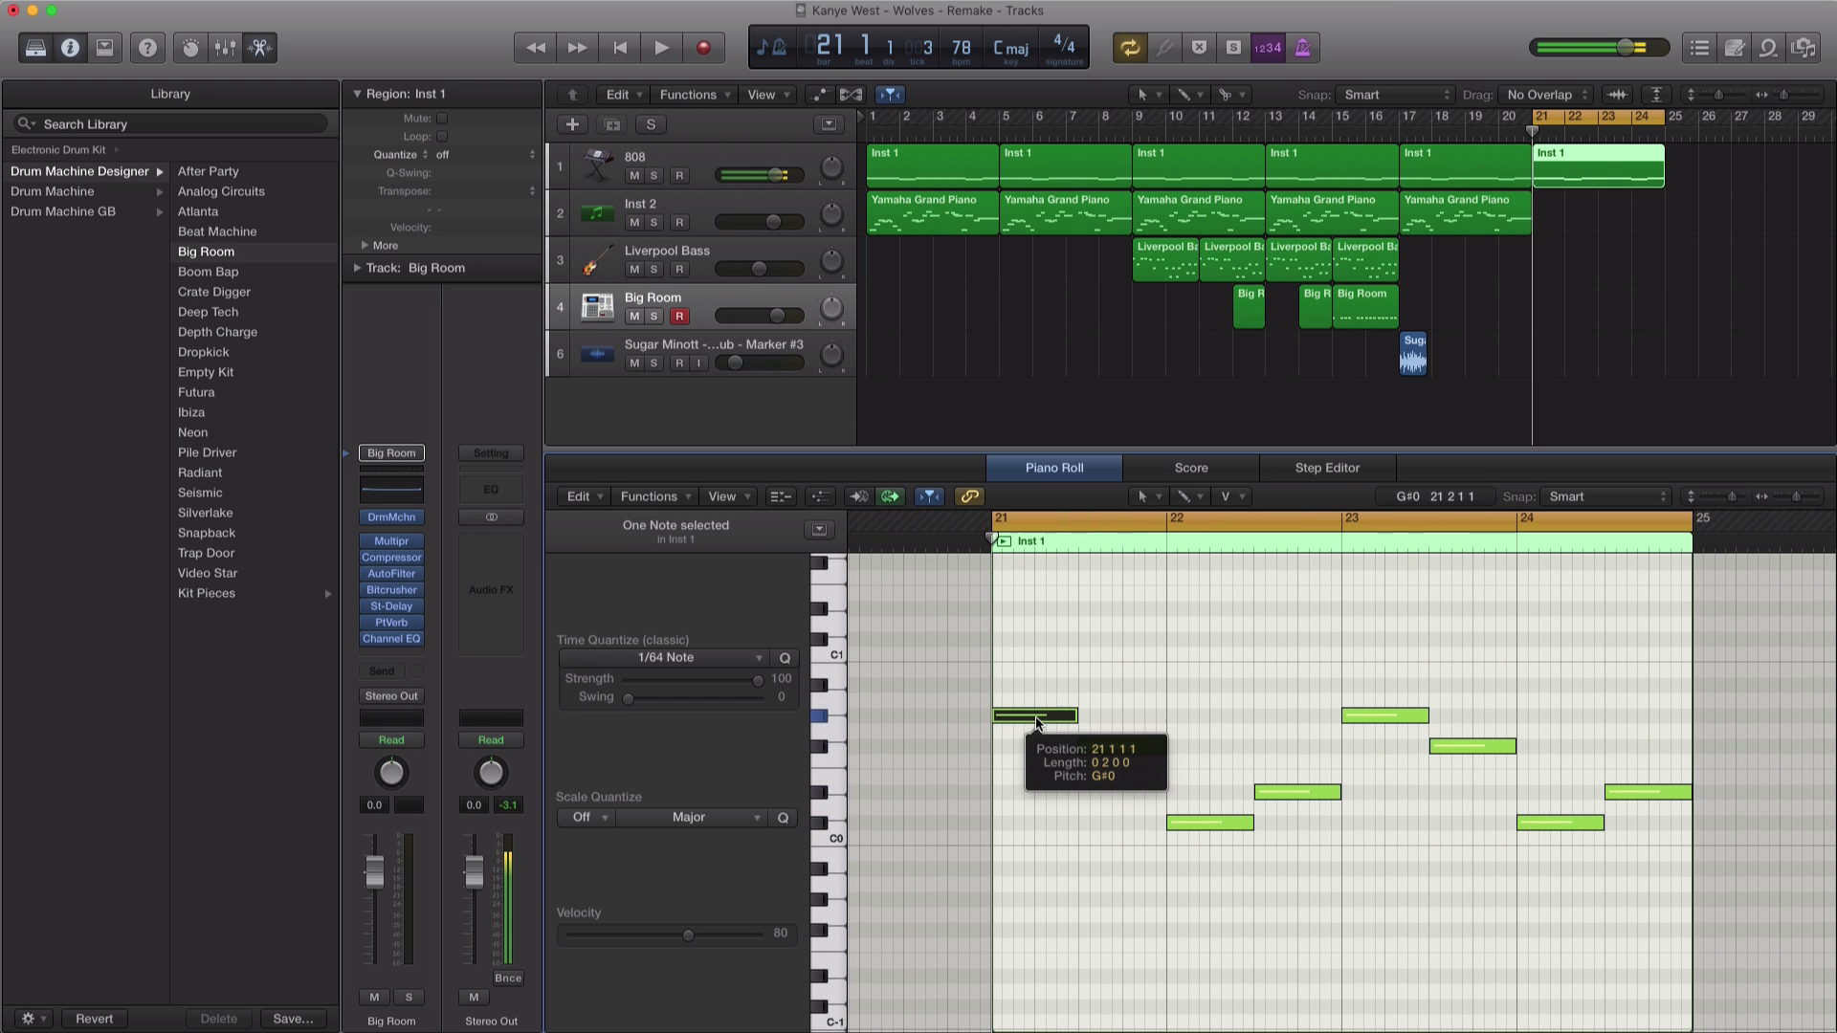
drag(1036, 722, 1037, 830)
drag(1108, 747, 1108, 792)
drag(1203, 825, 1283, 760)
drag(1387, 666, 1634, 847)
key(Delete)
Step: Copy the four rising 808 notes from bars 21–22 into bars 23–24 and play the pattern
drag(1440, 893, 928, 712)
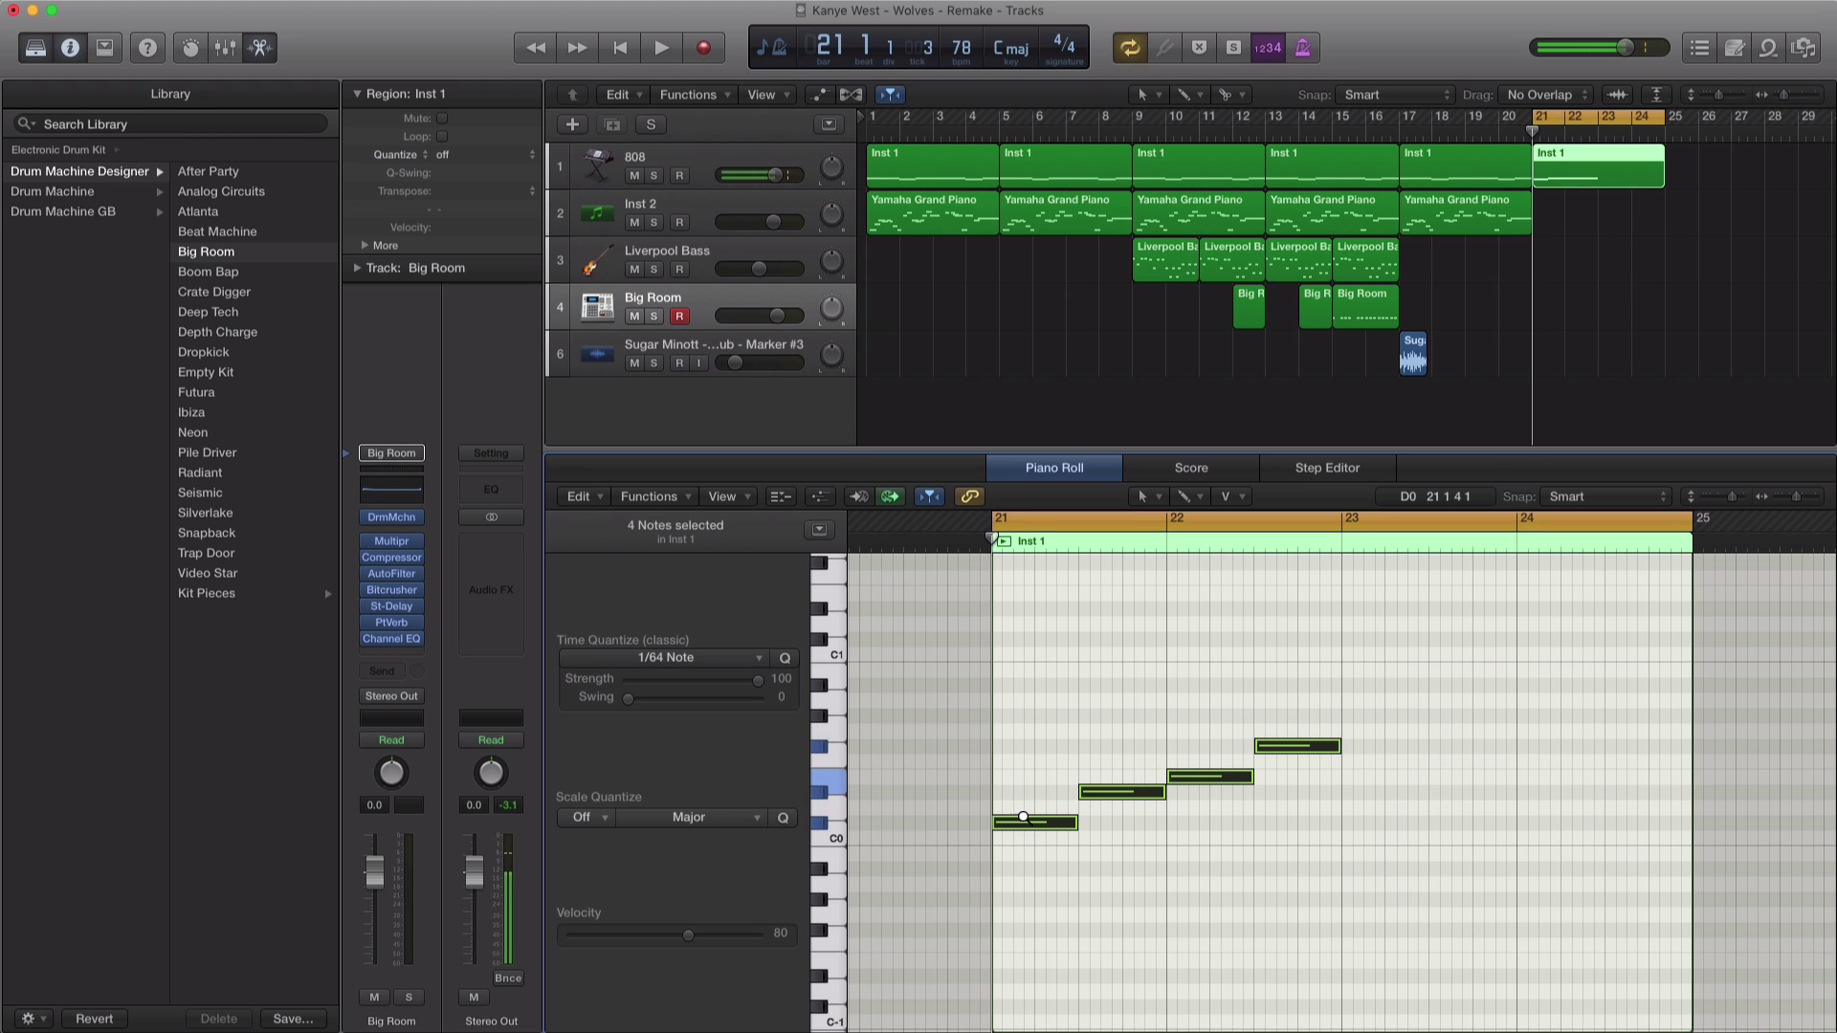
drag(1003, 821, 1353, 813)
key(space)
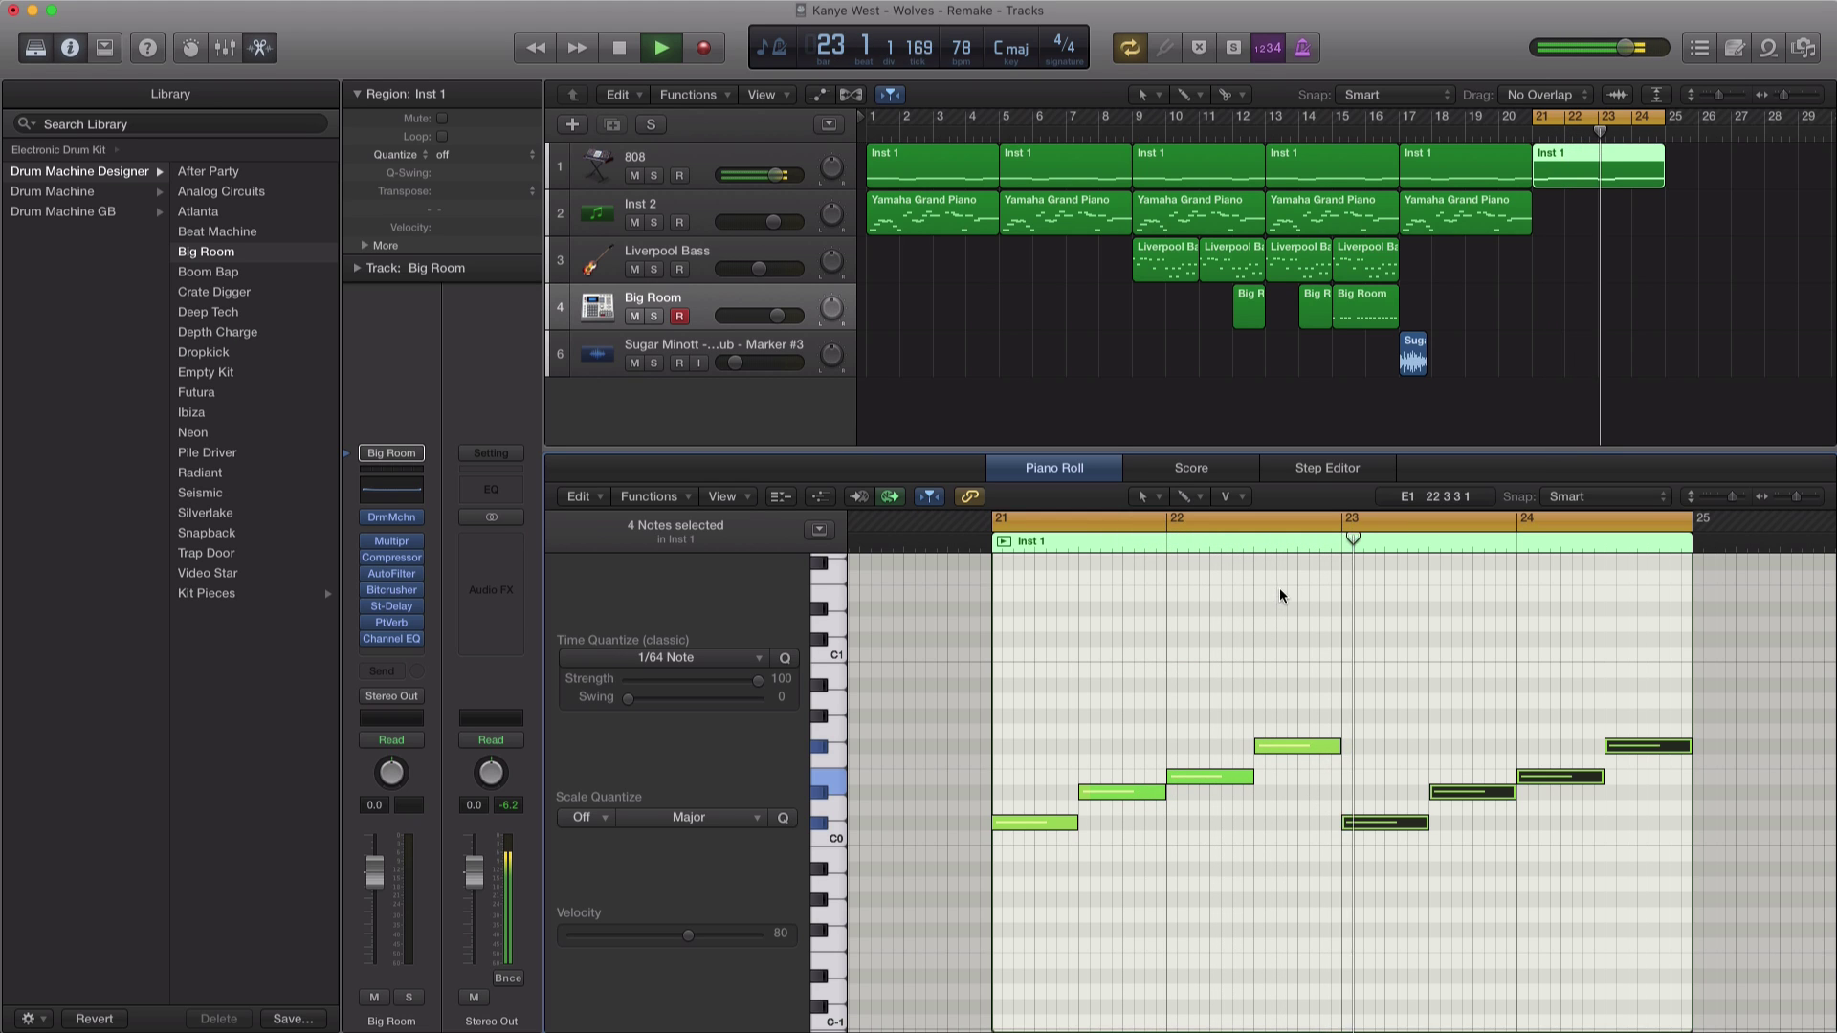
key(space)
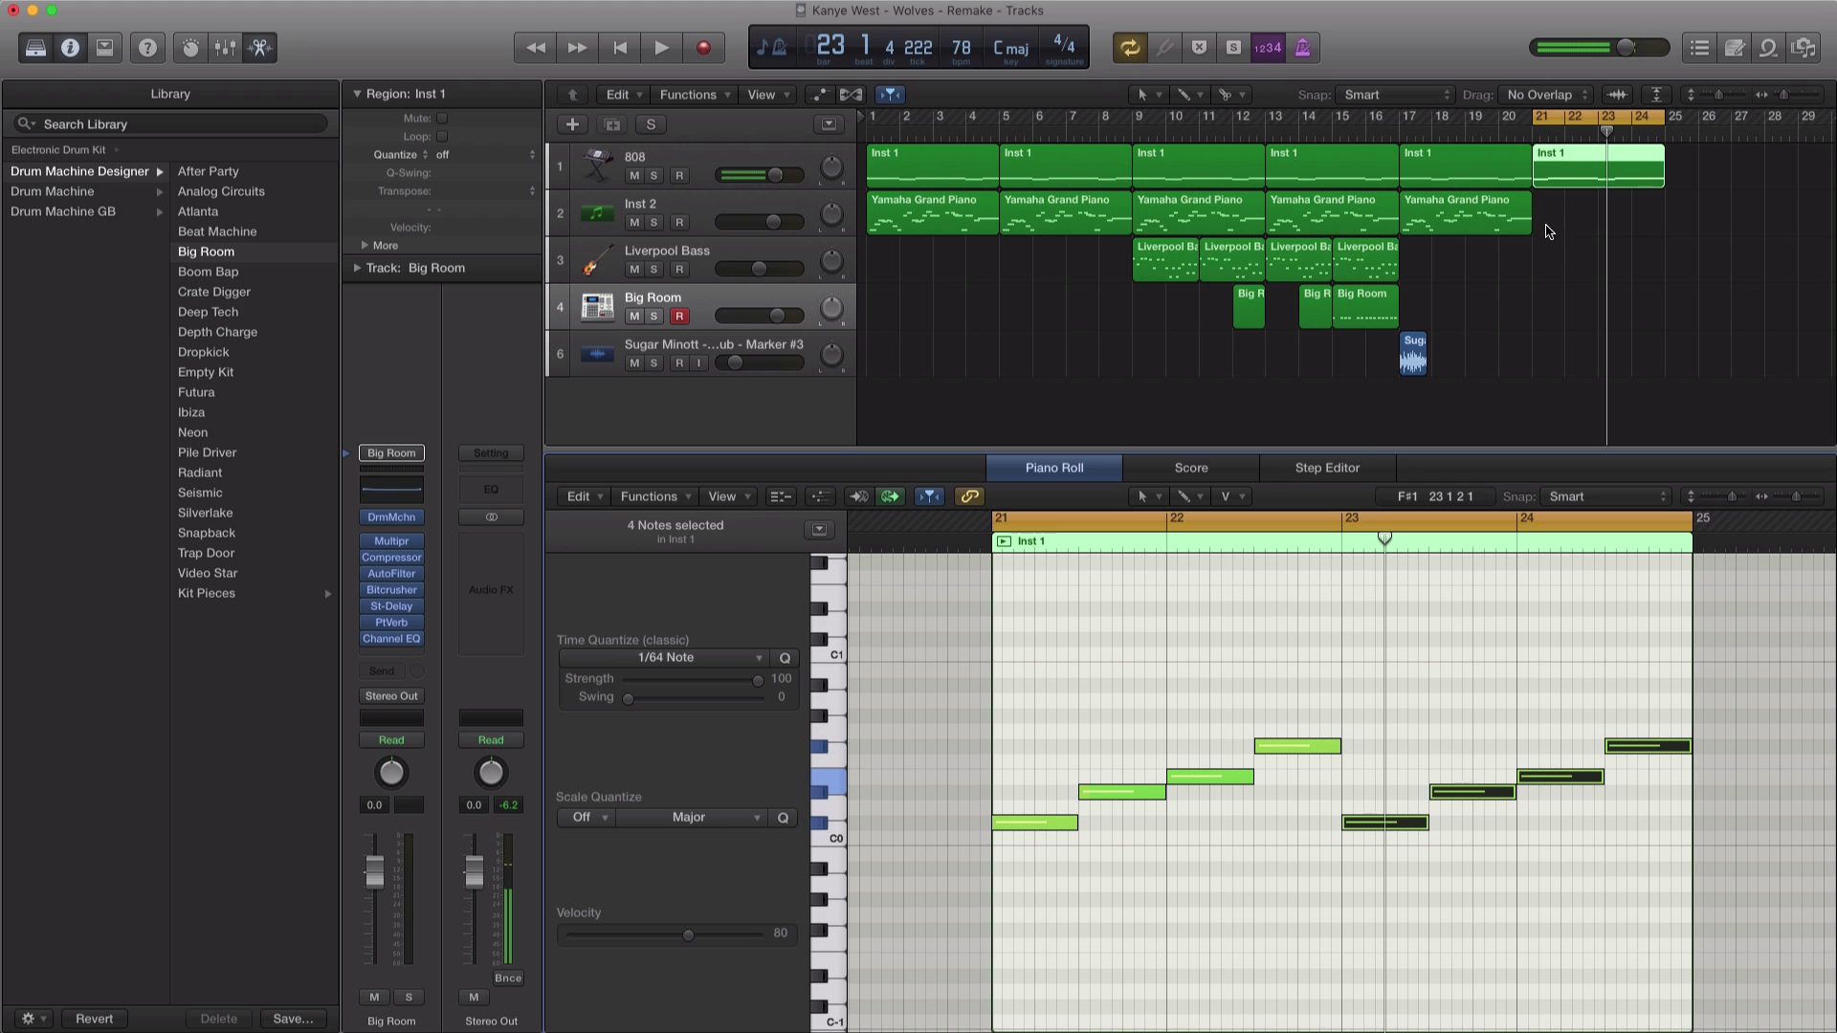
Step: Move the edited 808 region to bar 25, duplicate the 808 and Inst 2 regions of bars 17–20 into bars 21–24, and stop cycling
drag(1572, 182, 1705, 182)
drag(1537, 255, 1591, 163)
key(c)
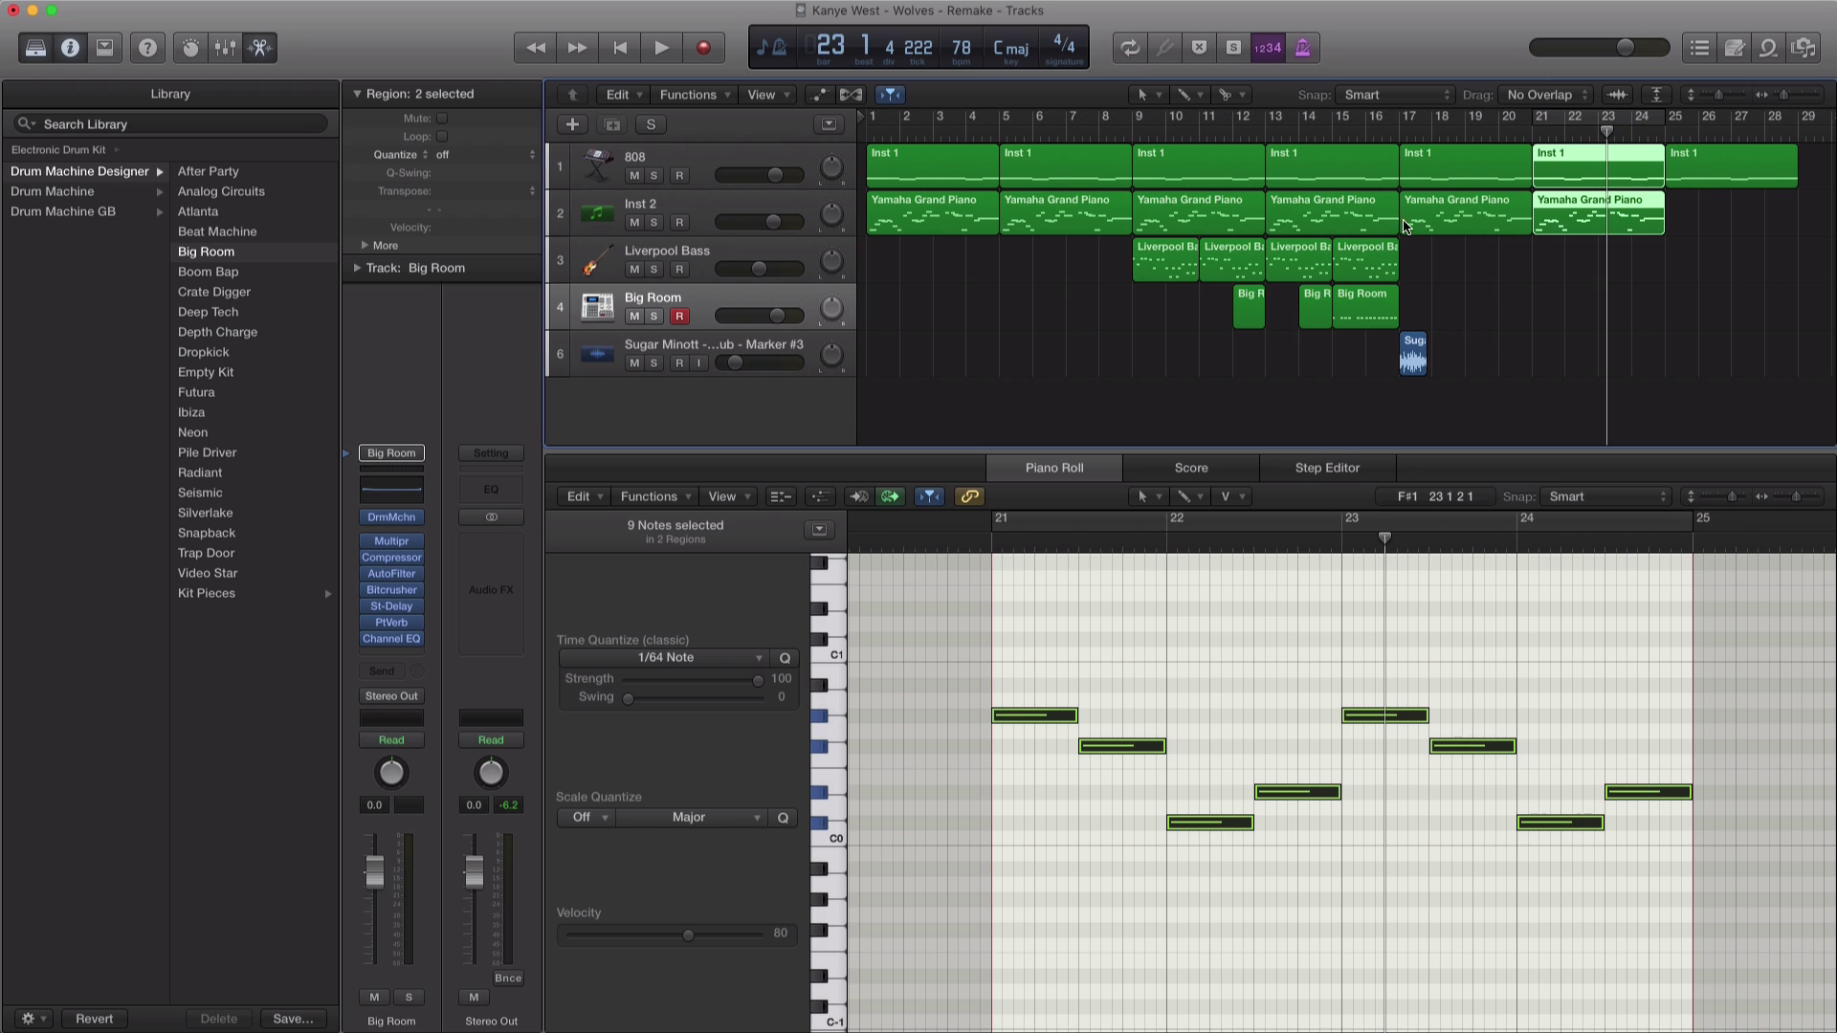
Step: Hide the library and the lower editor, and play the arrangement from the beginning to bar 21
key(x)
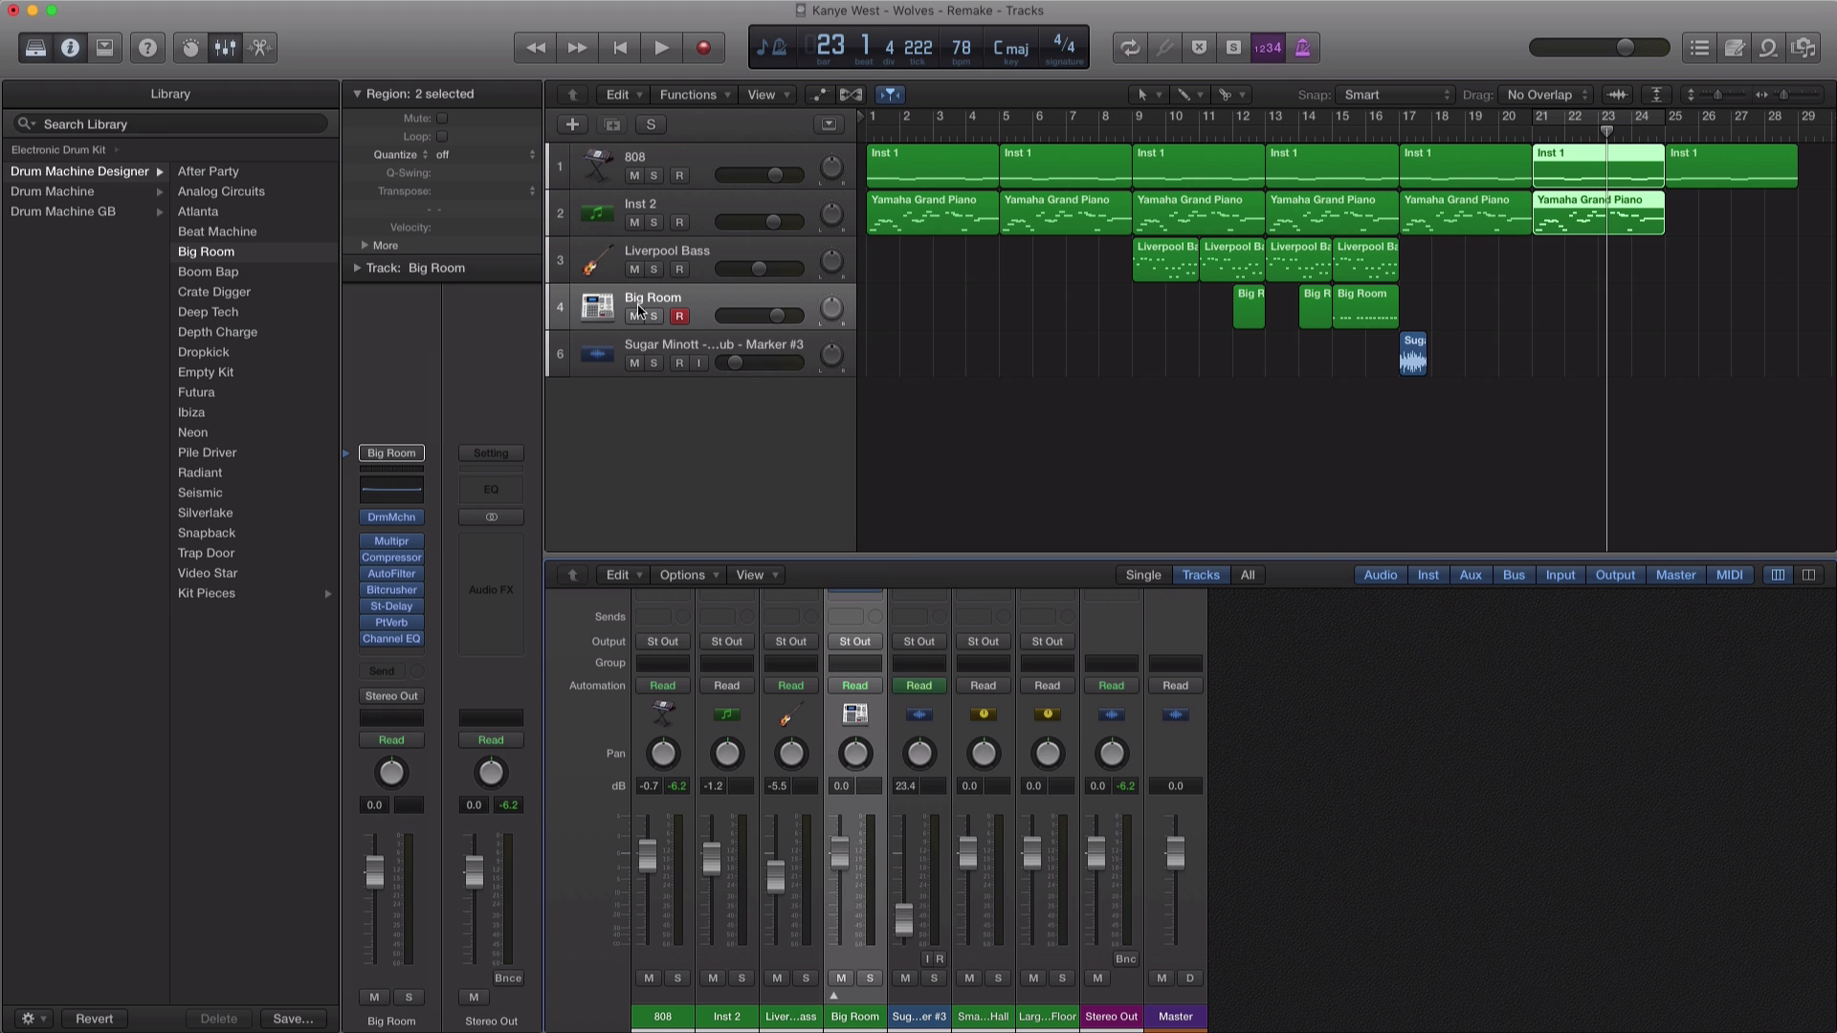
click(36, 49)
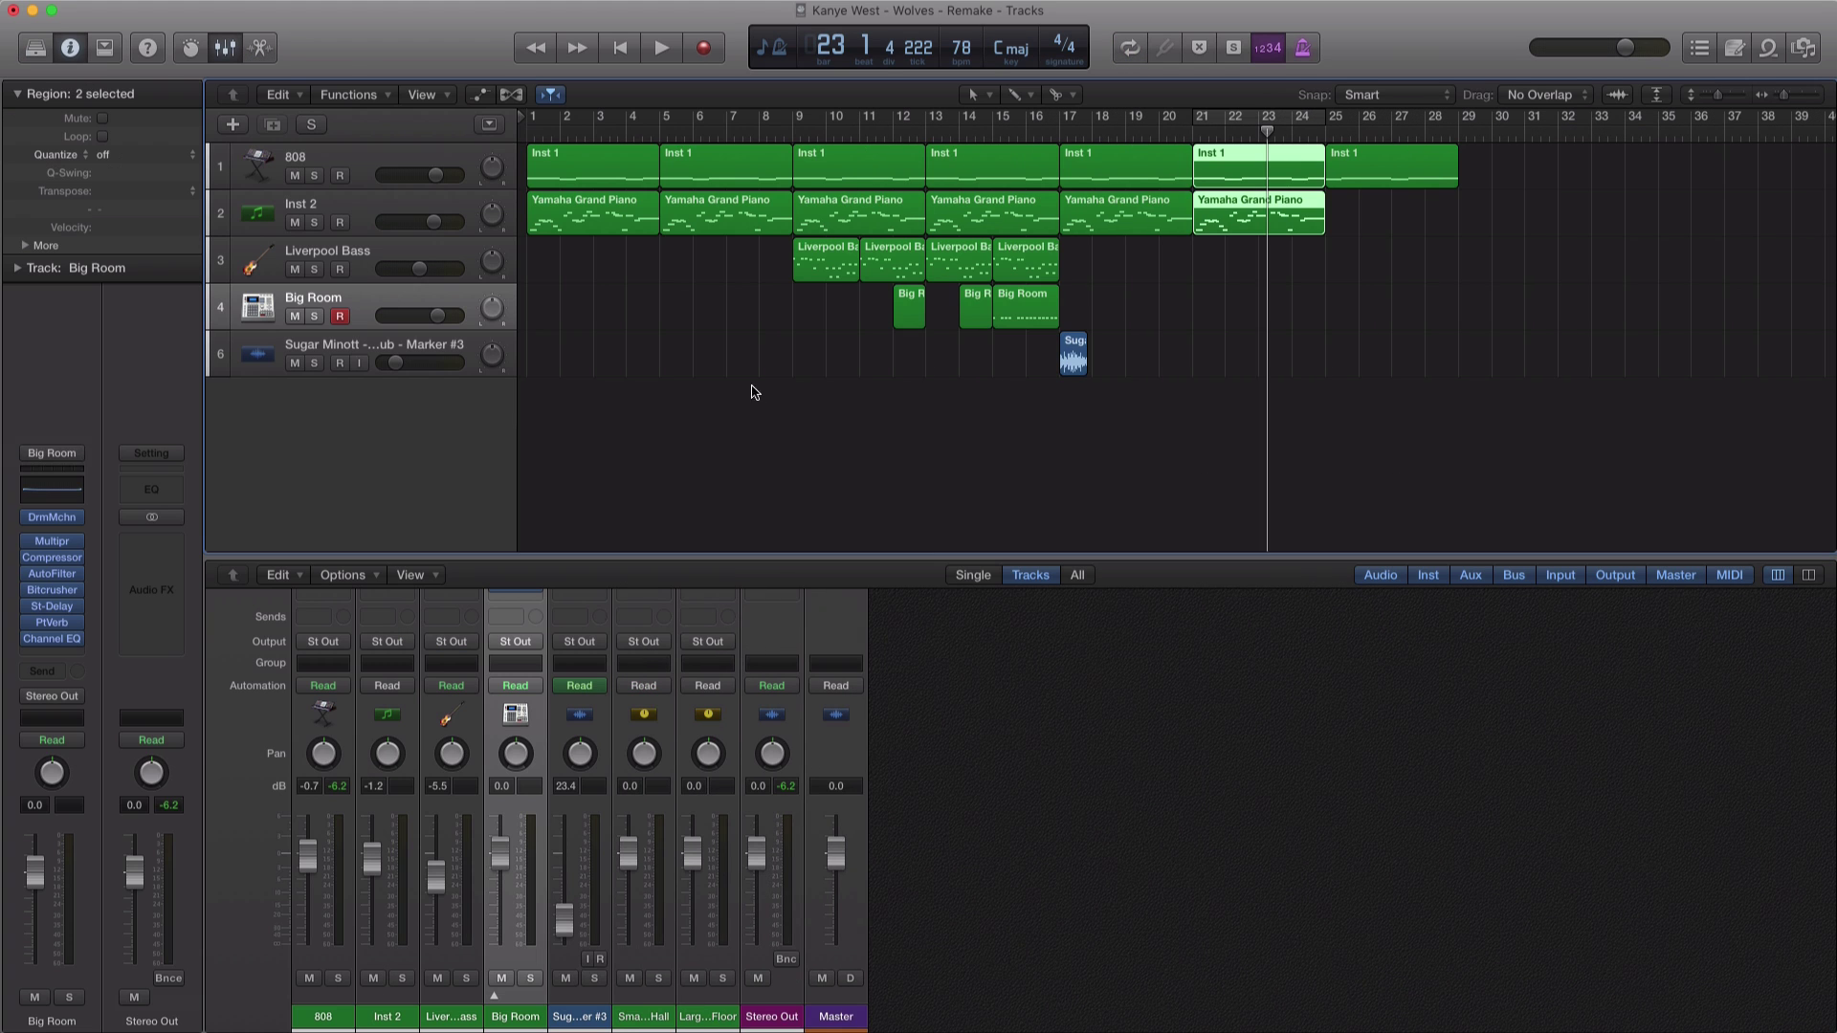
key(x)
key(super+Down)
key(super+Down)
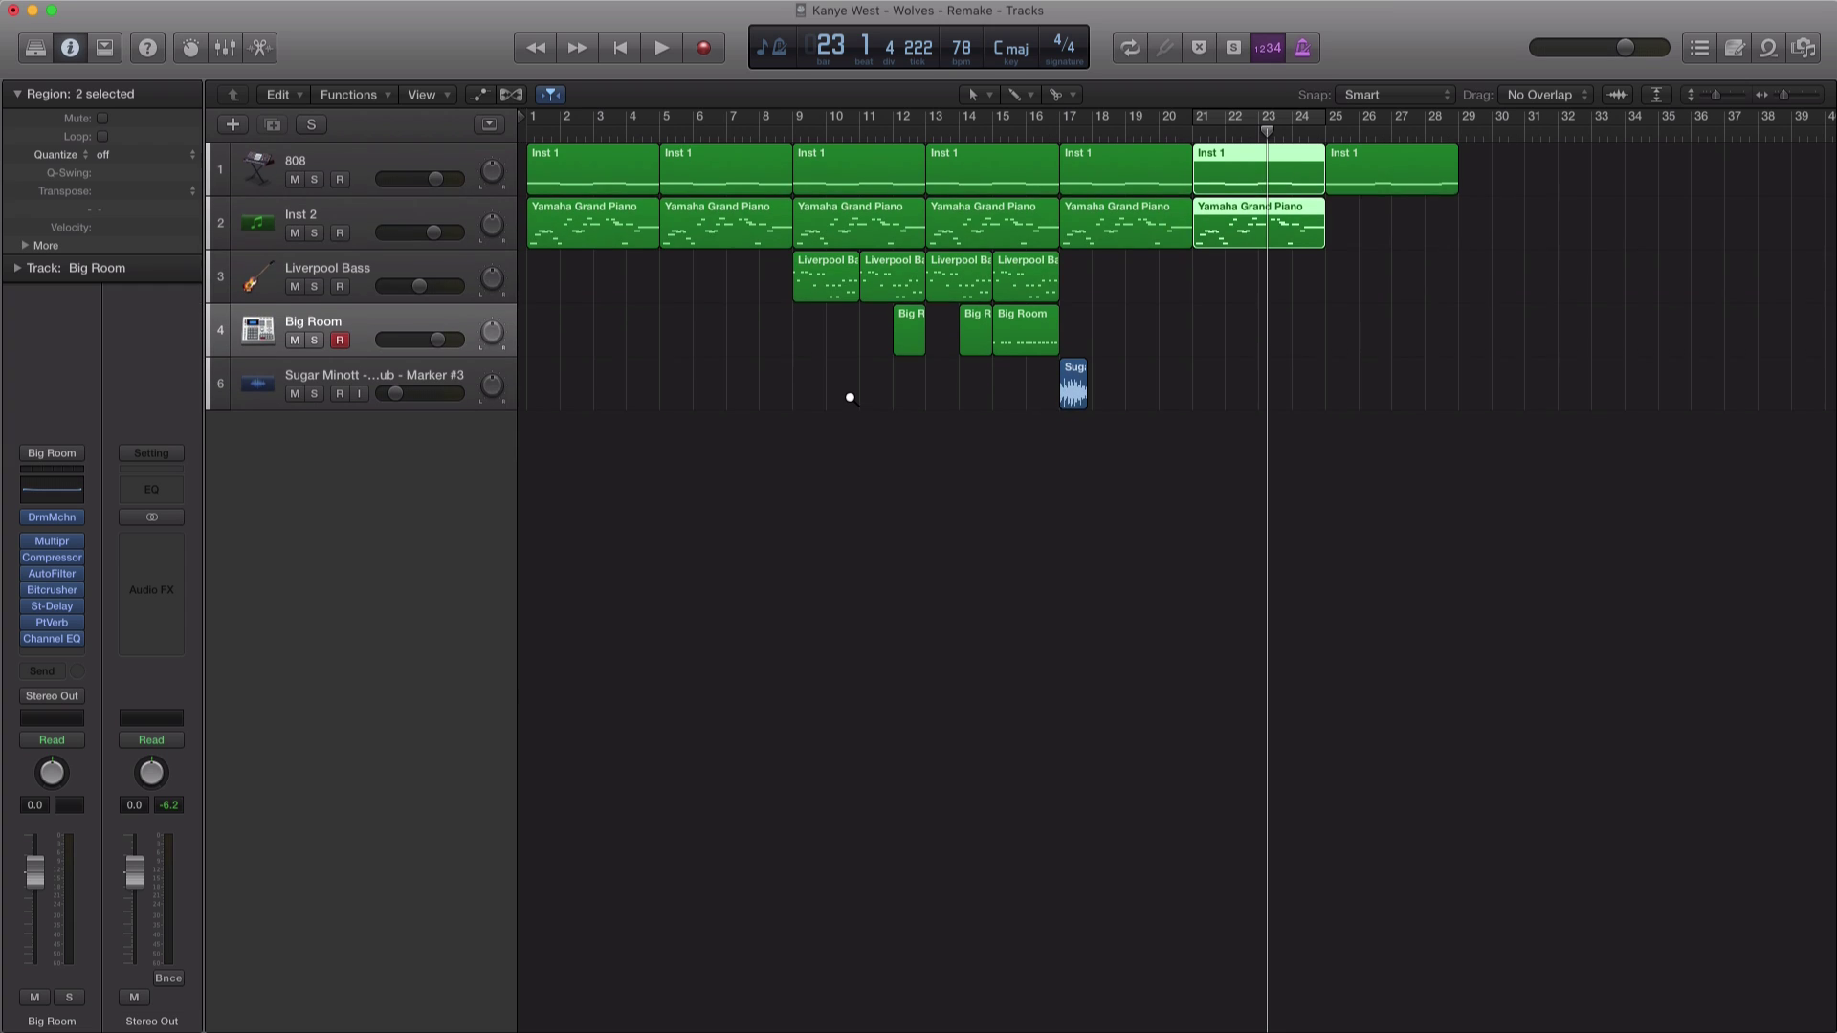
key(super+Left)
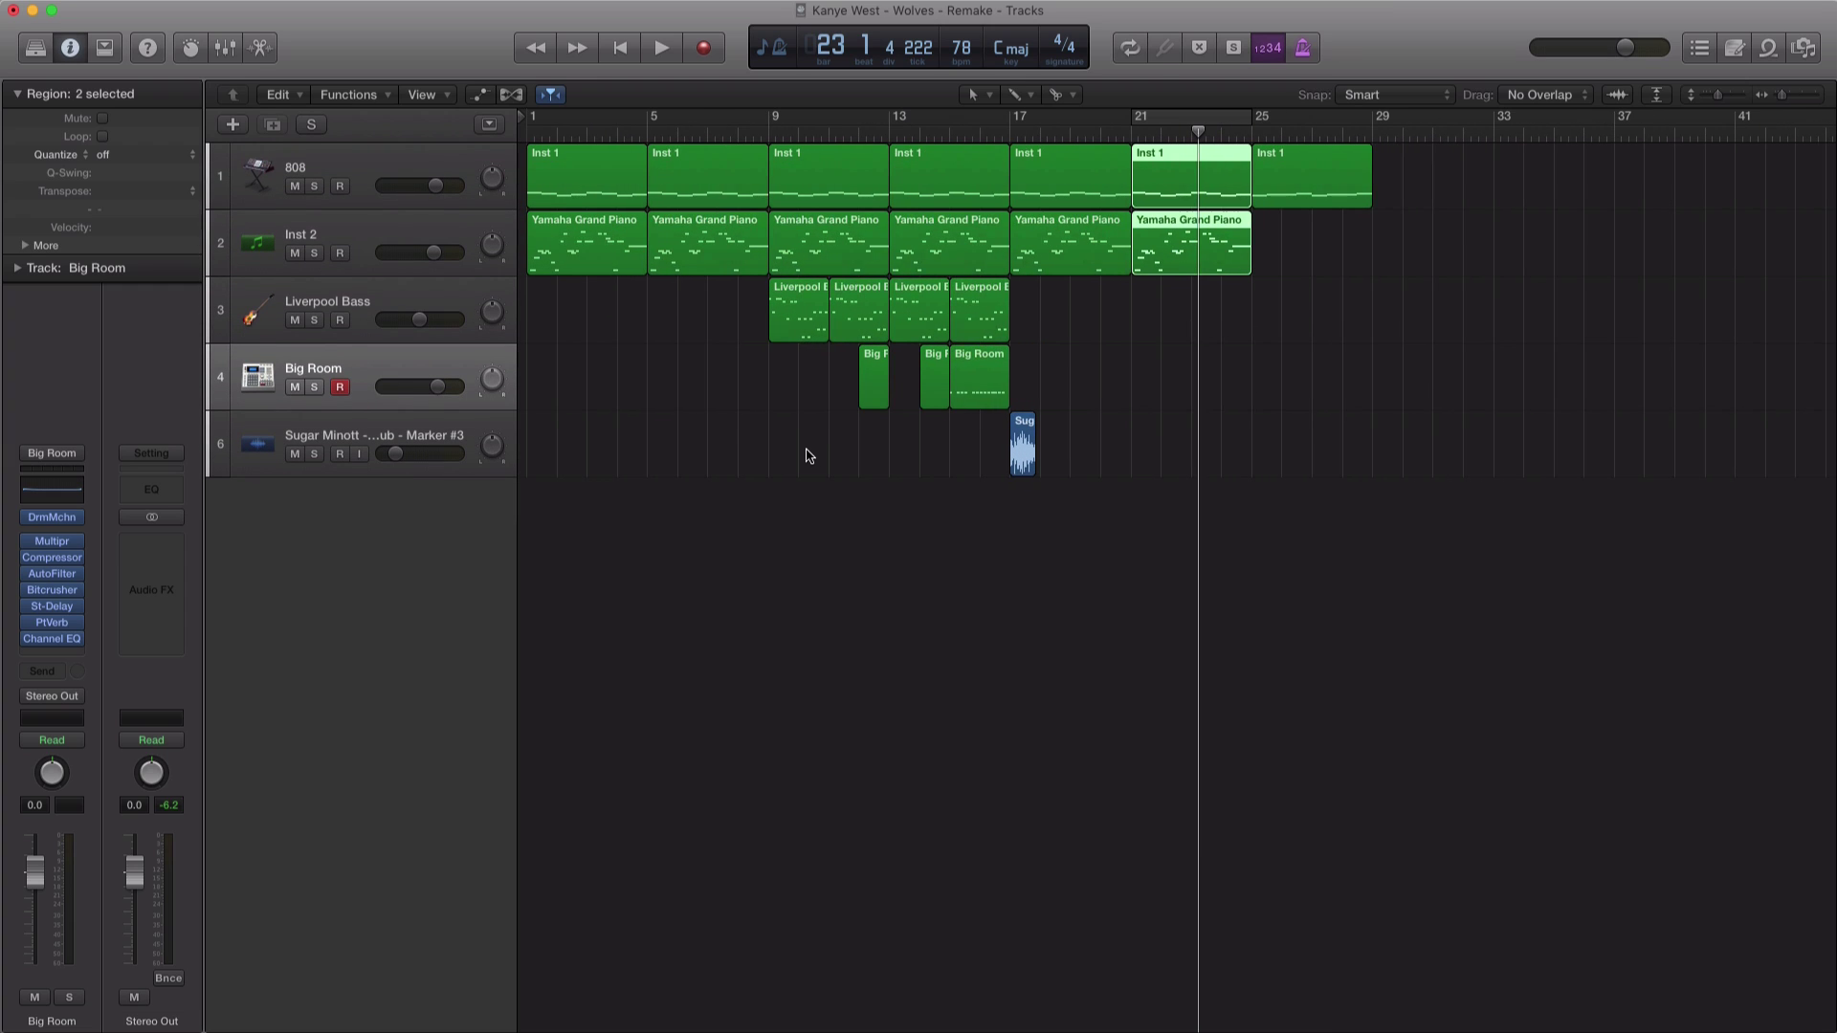
key(Return)
key(space)
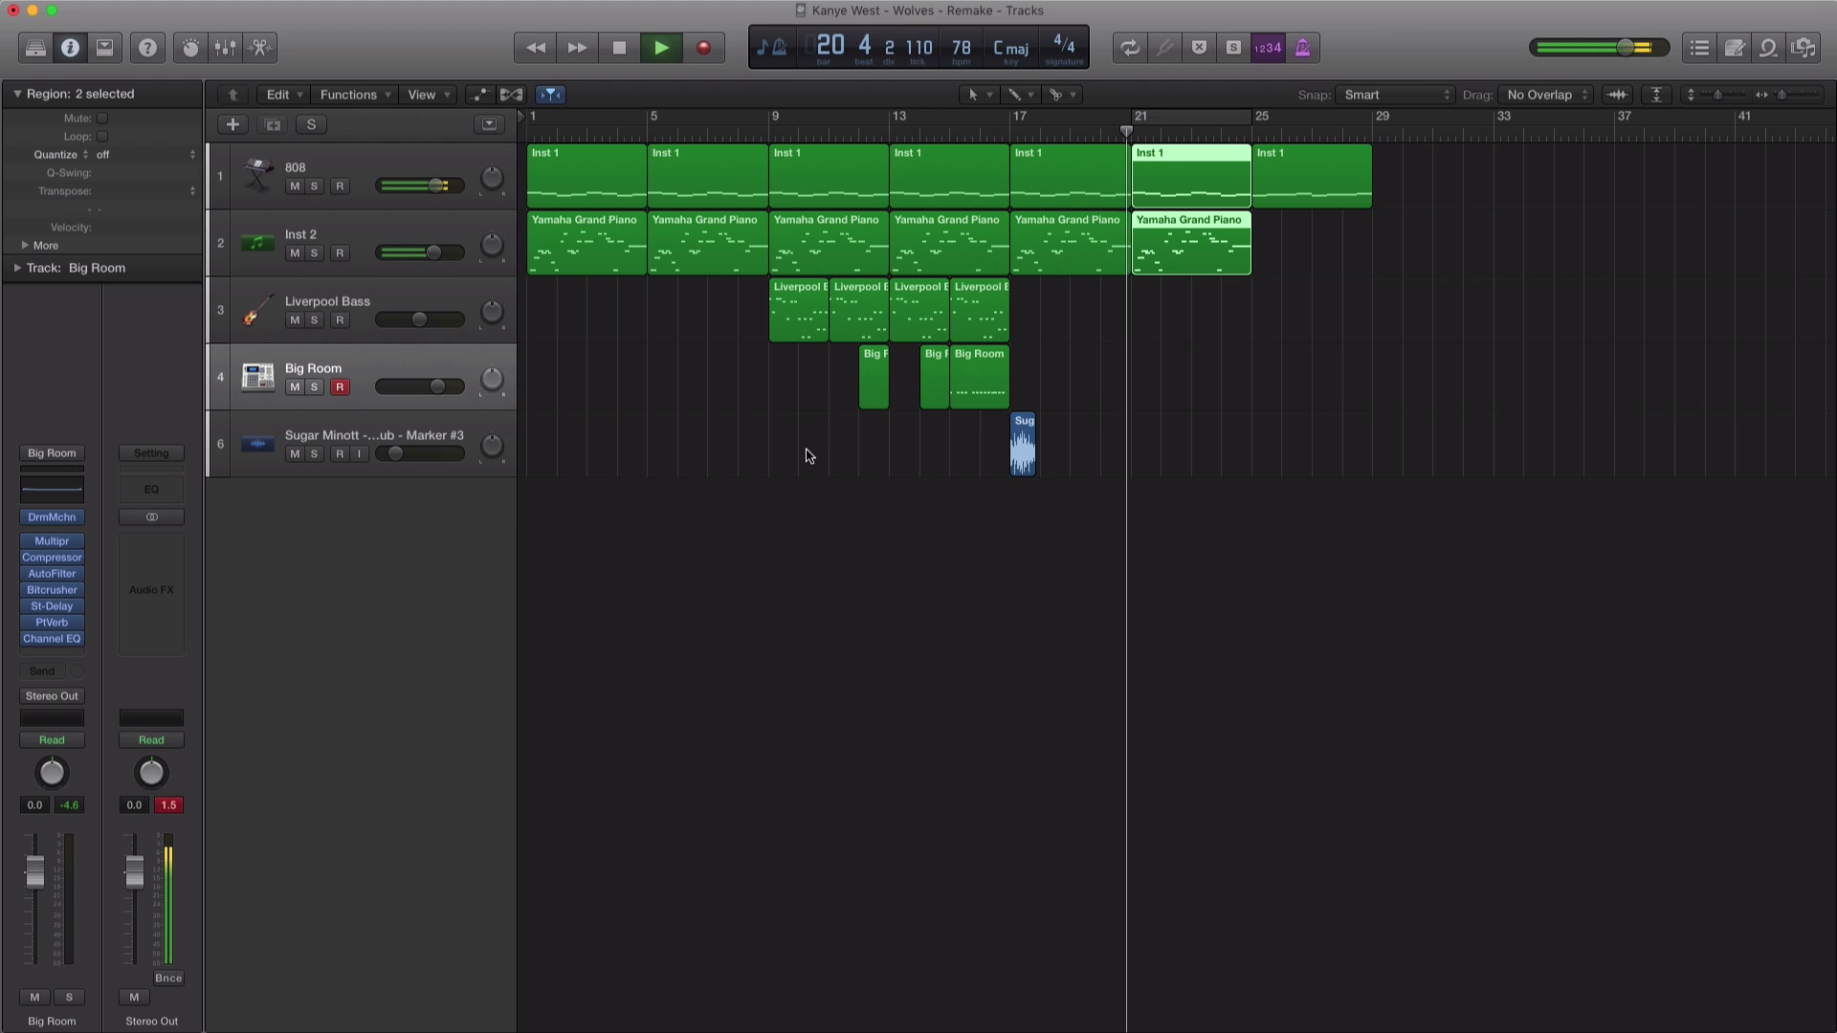
key(space)
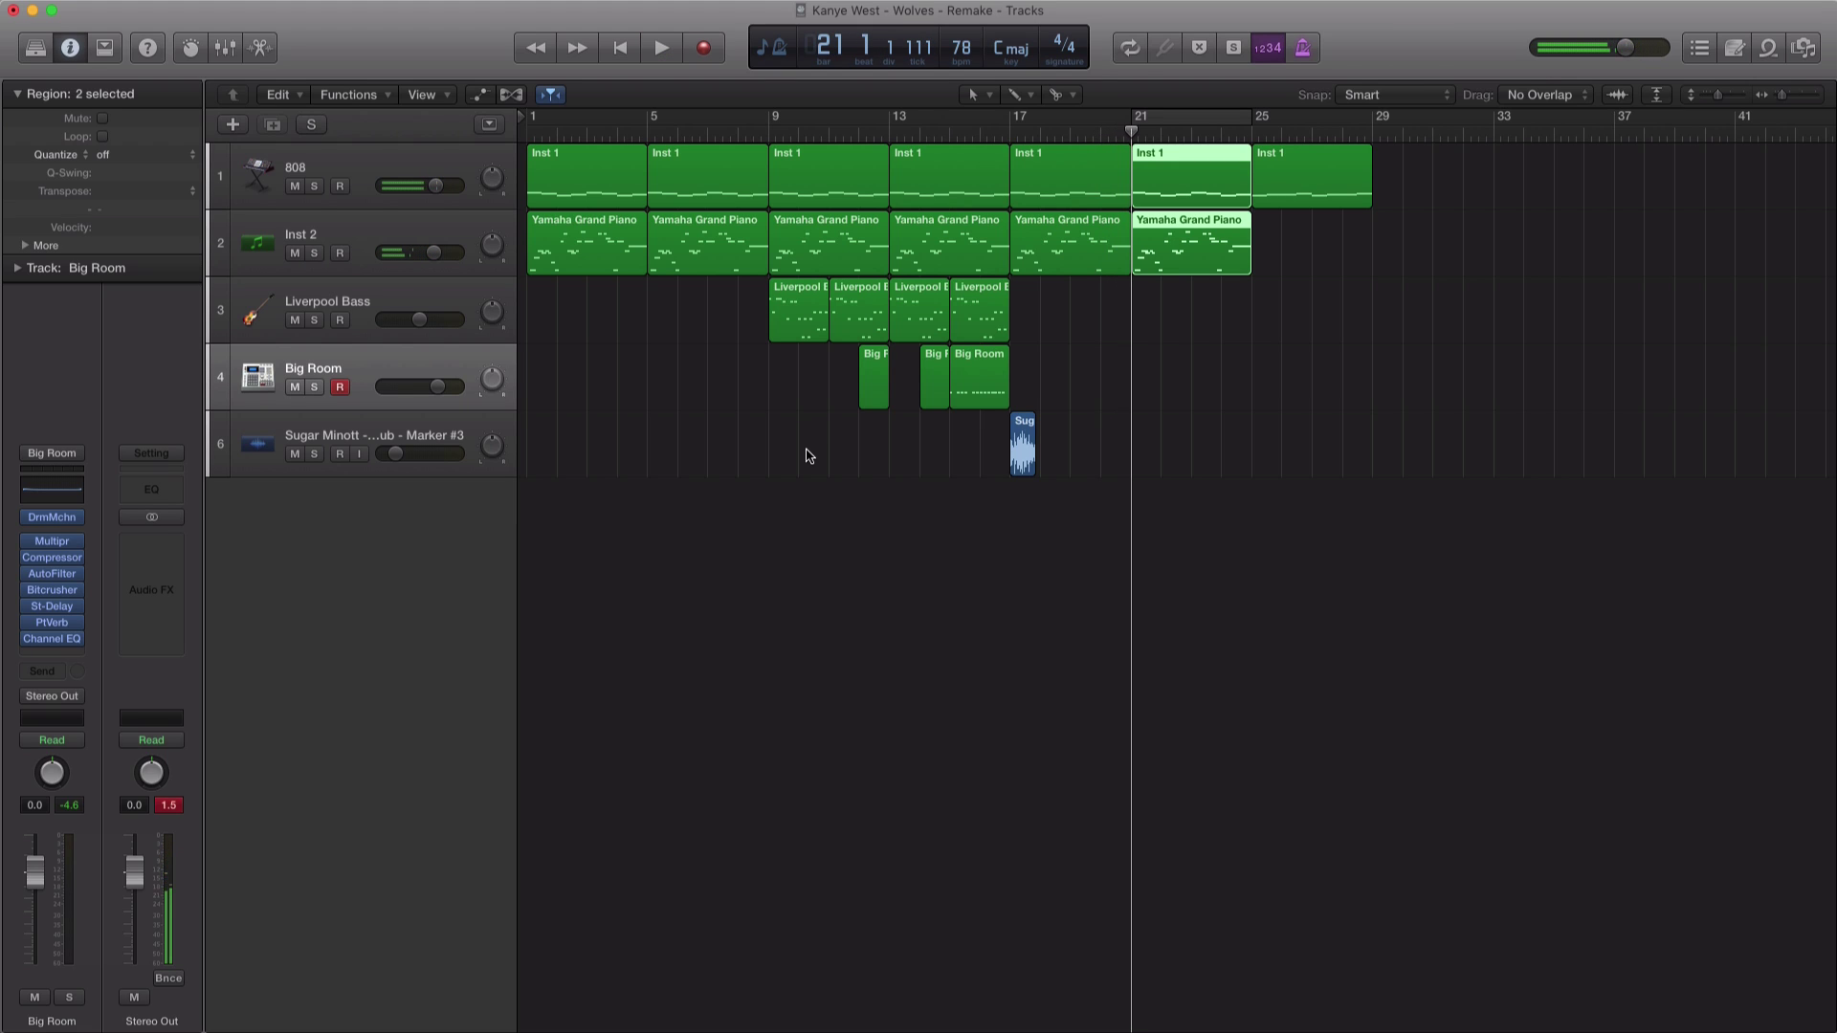